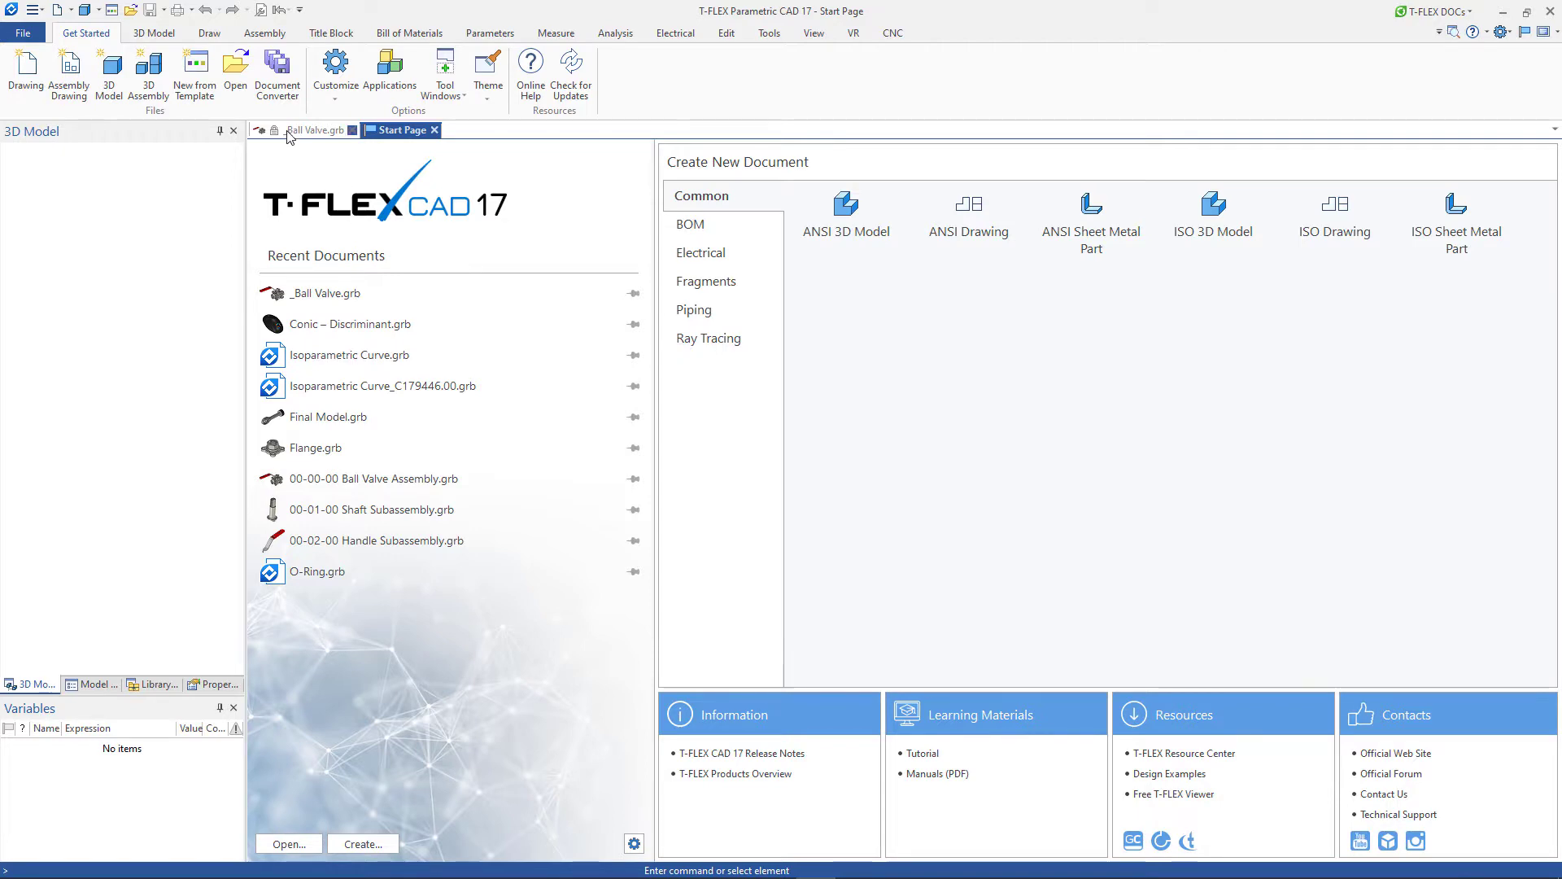
# Examine the _Ball Valve.grb assembly from the handle to the valve body, and close the document
pyautogui.click(313, 130)
pyautogui.scroll(5, 864, 717)
pyautogui.scroll(-2, 862, 716)
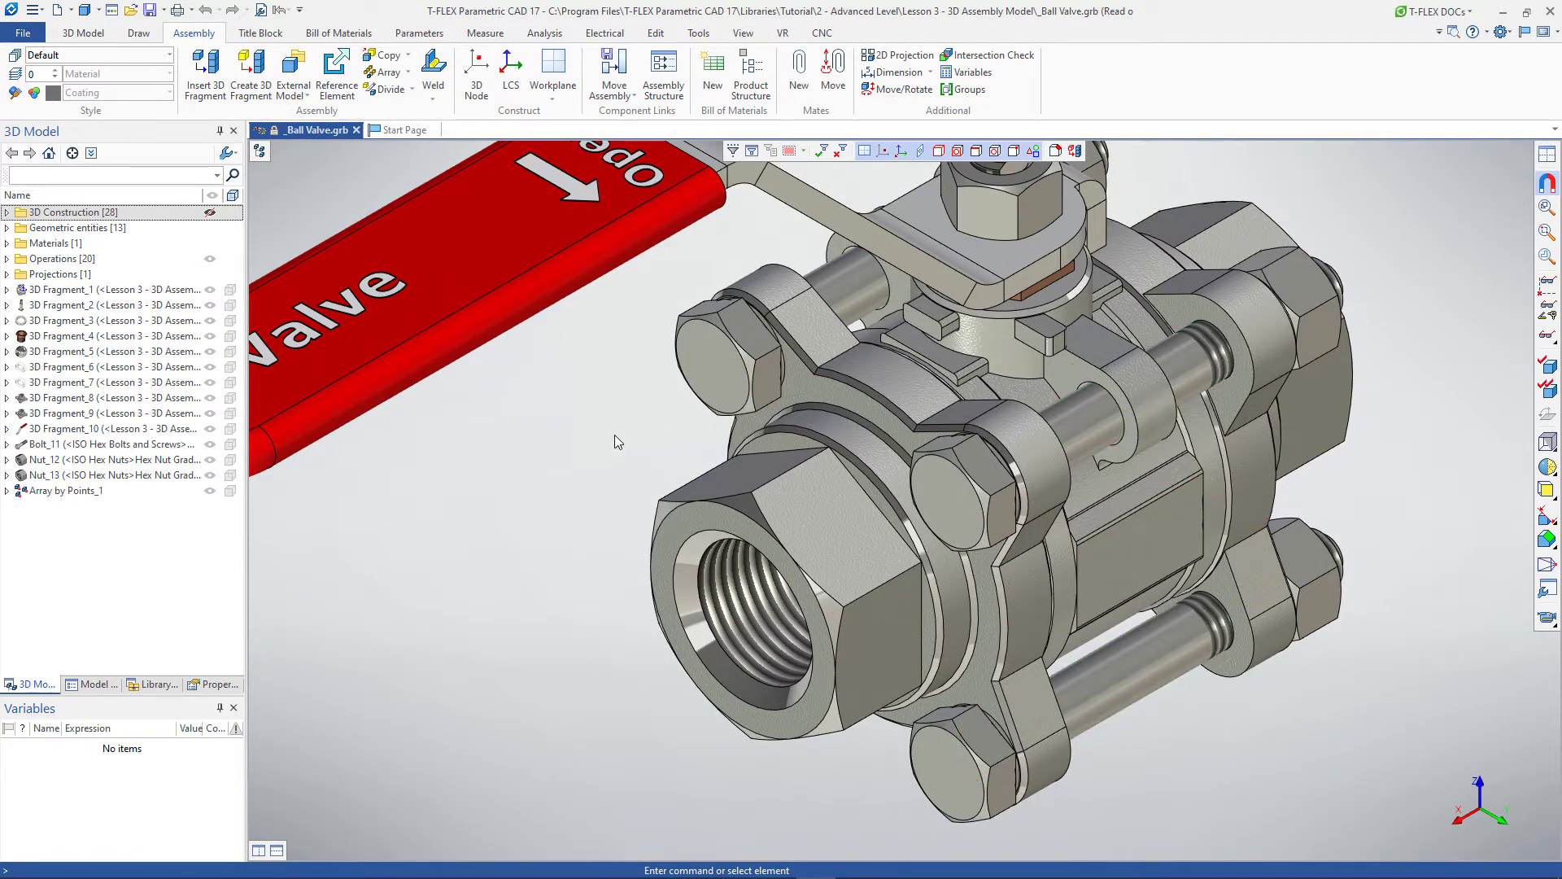
pyautogui.scroll(-5, 834, 718)
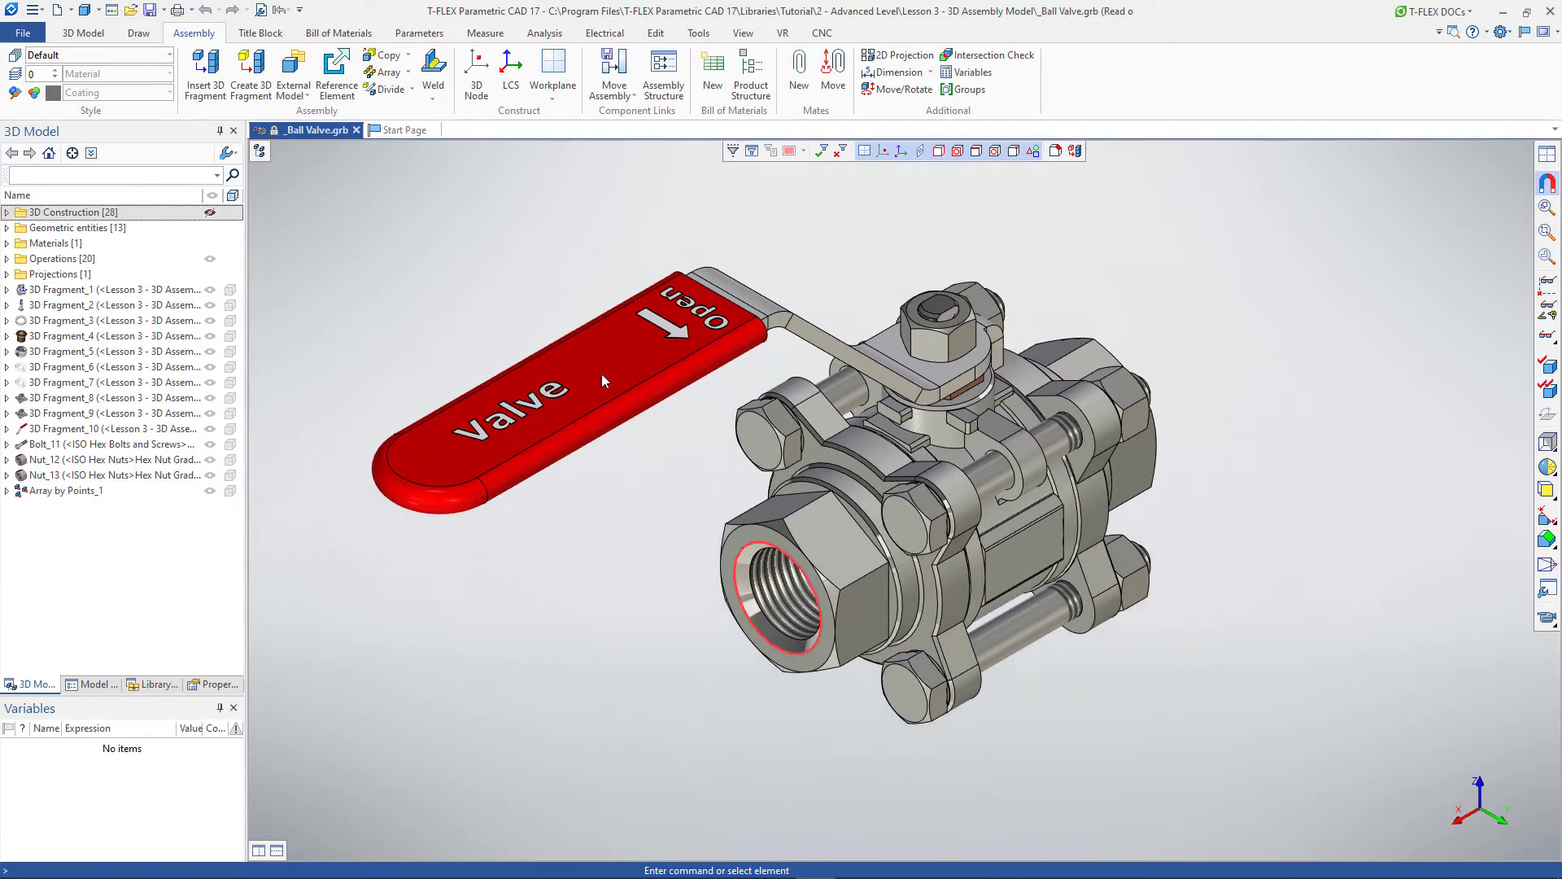
pyautogui.click(357, 130)
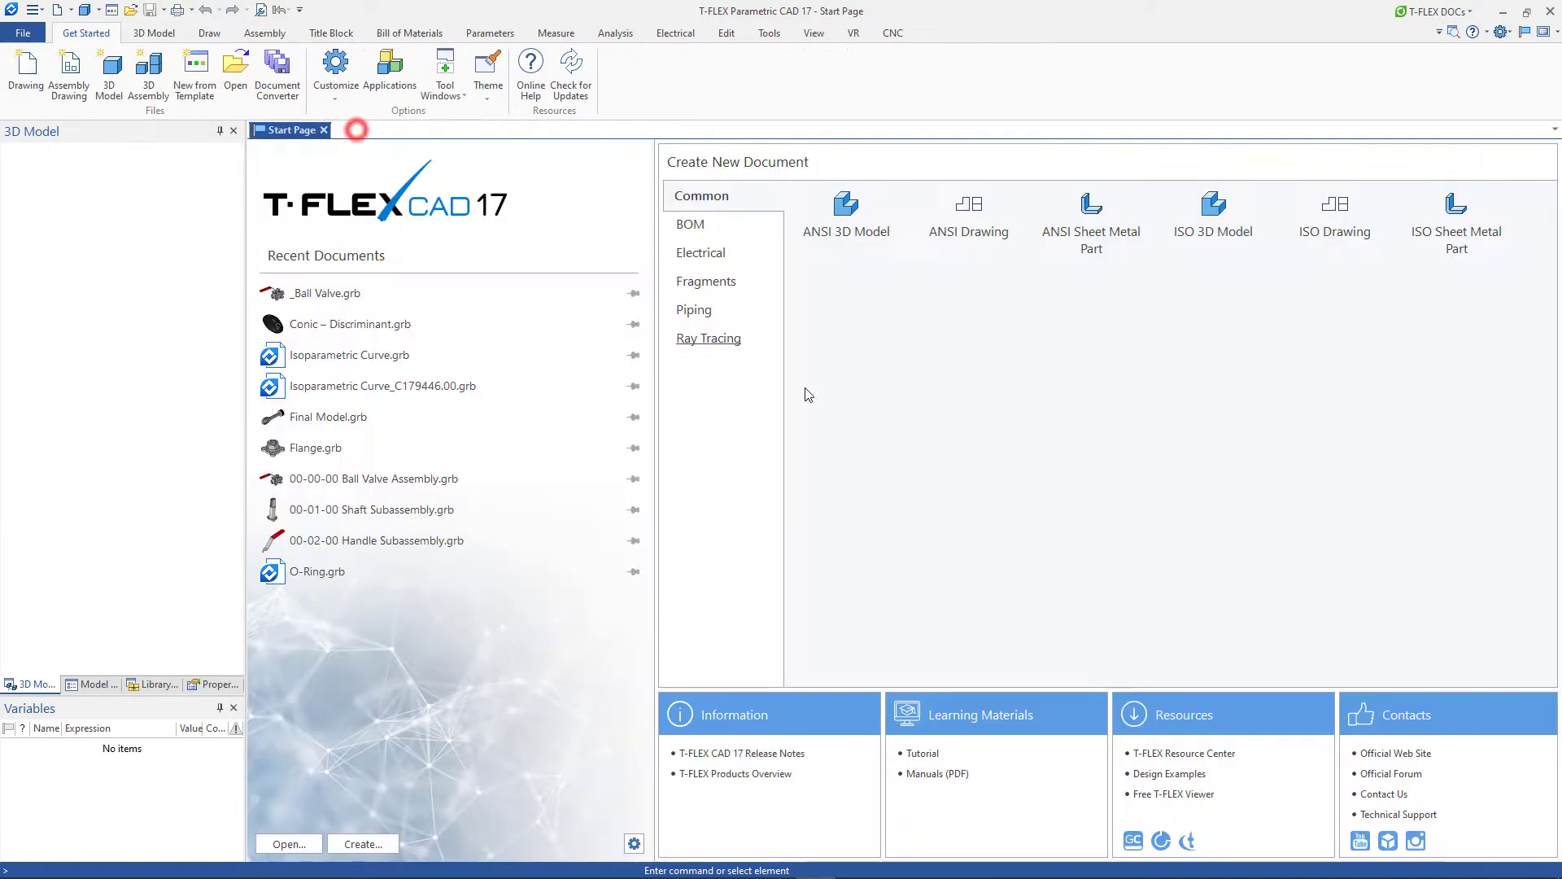
# Create a new ISO 3D Model document and construct horizontal and vertical lines through the origin of the Front workplane
pyautogui.click(981, 423)
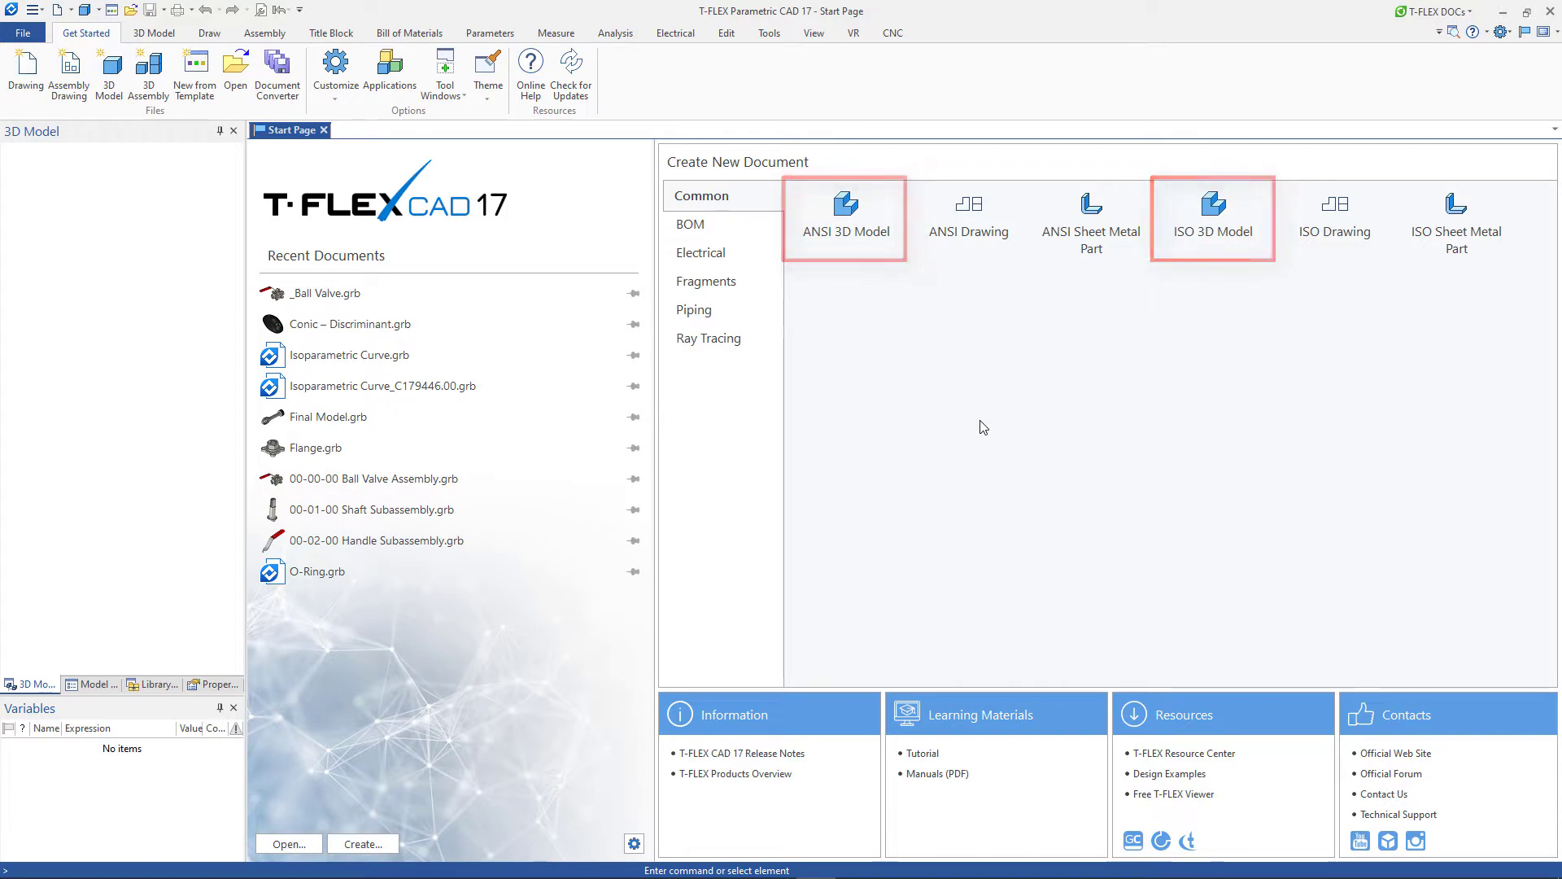
pyautogui.click(1216, 236)
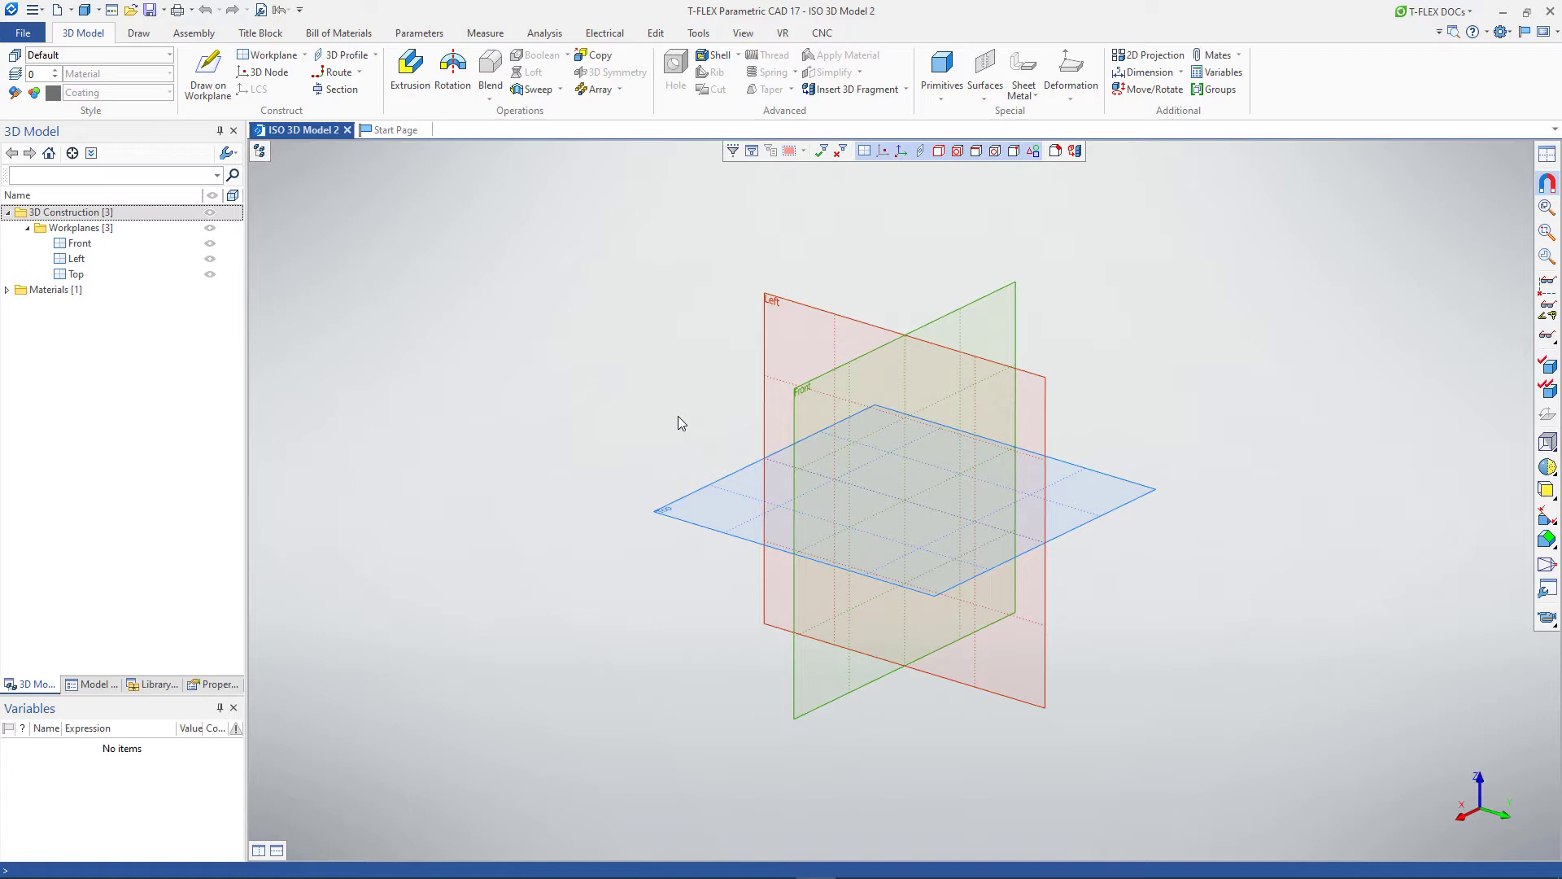
pyautogui.click(800, 423)
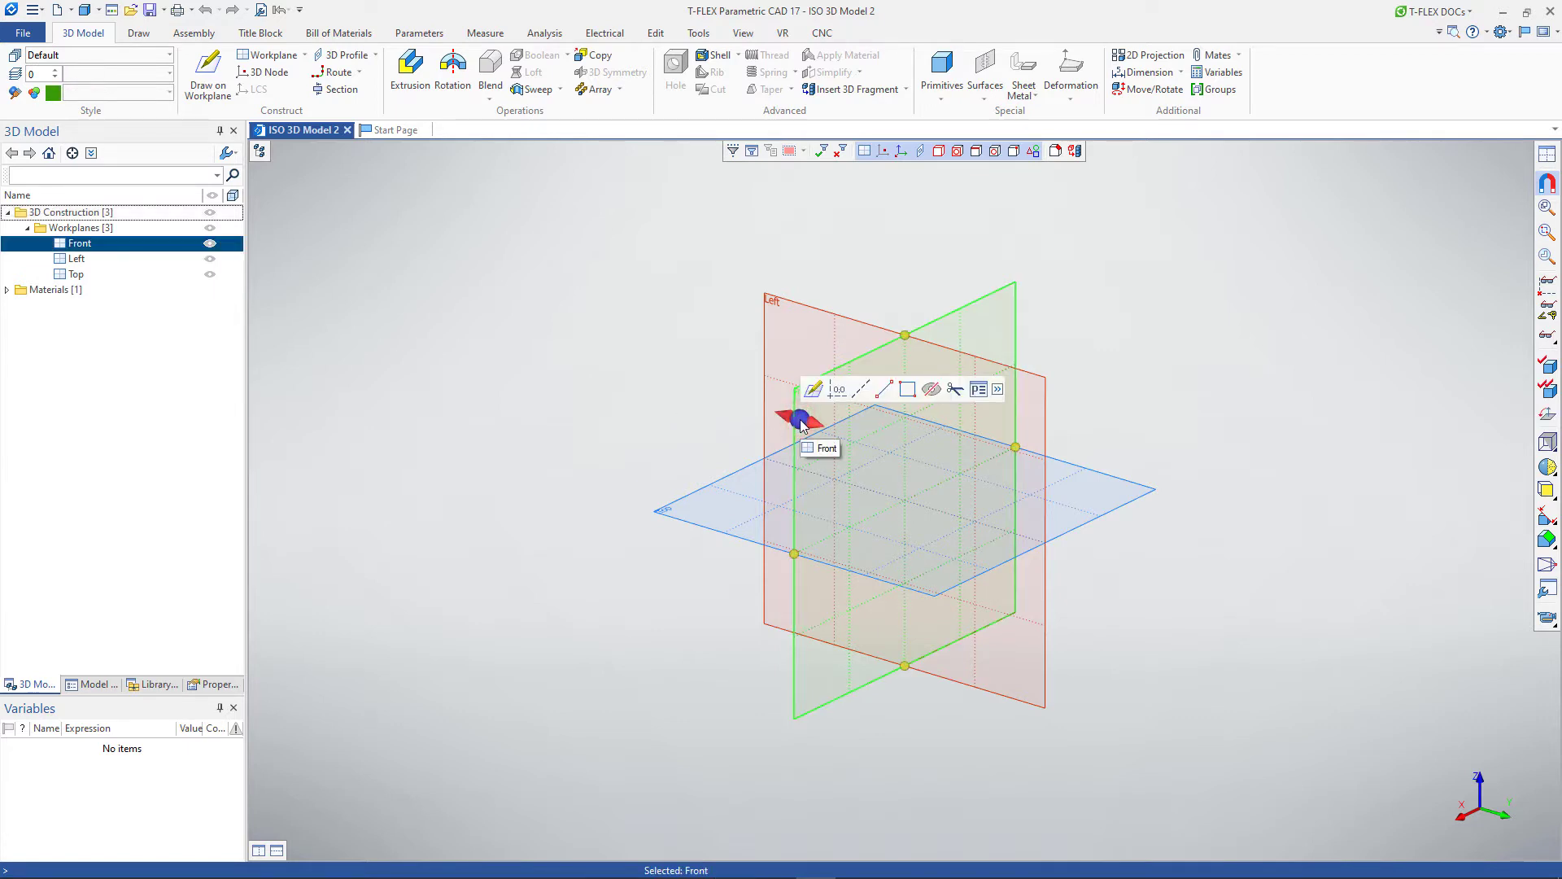
pyautogui.click(836, 390)
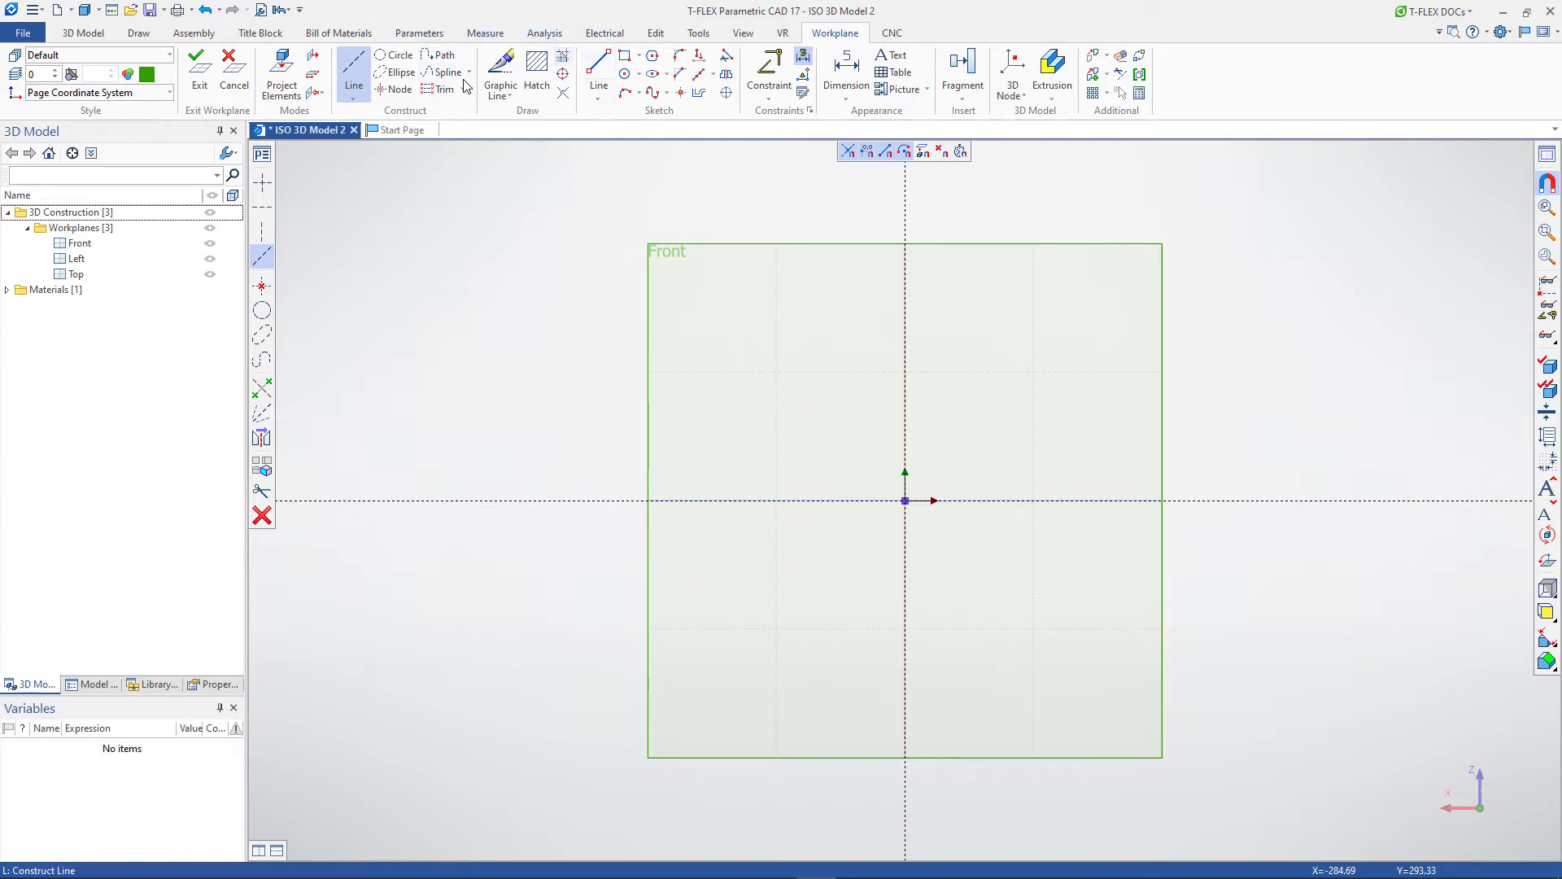
pyautogui.rightClick(789, 423)
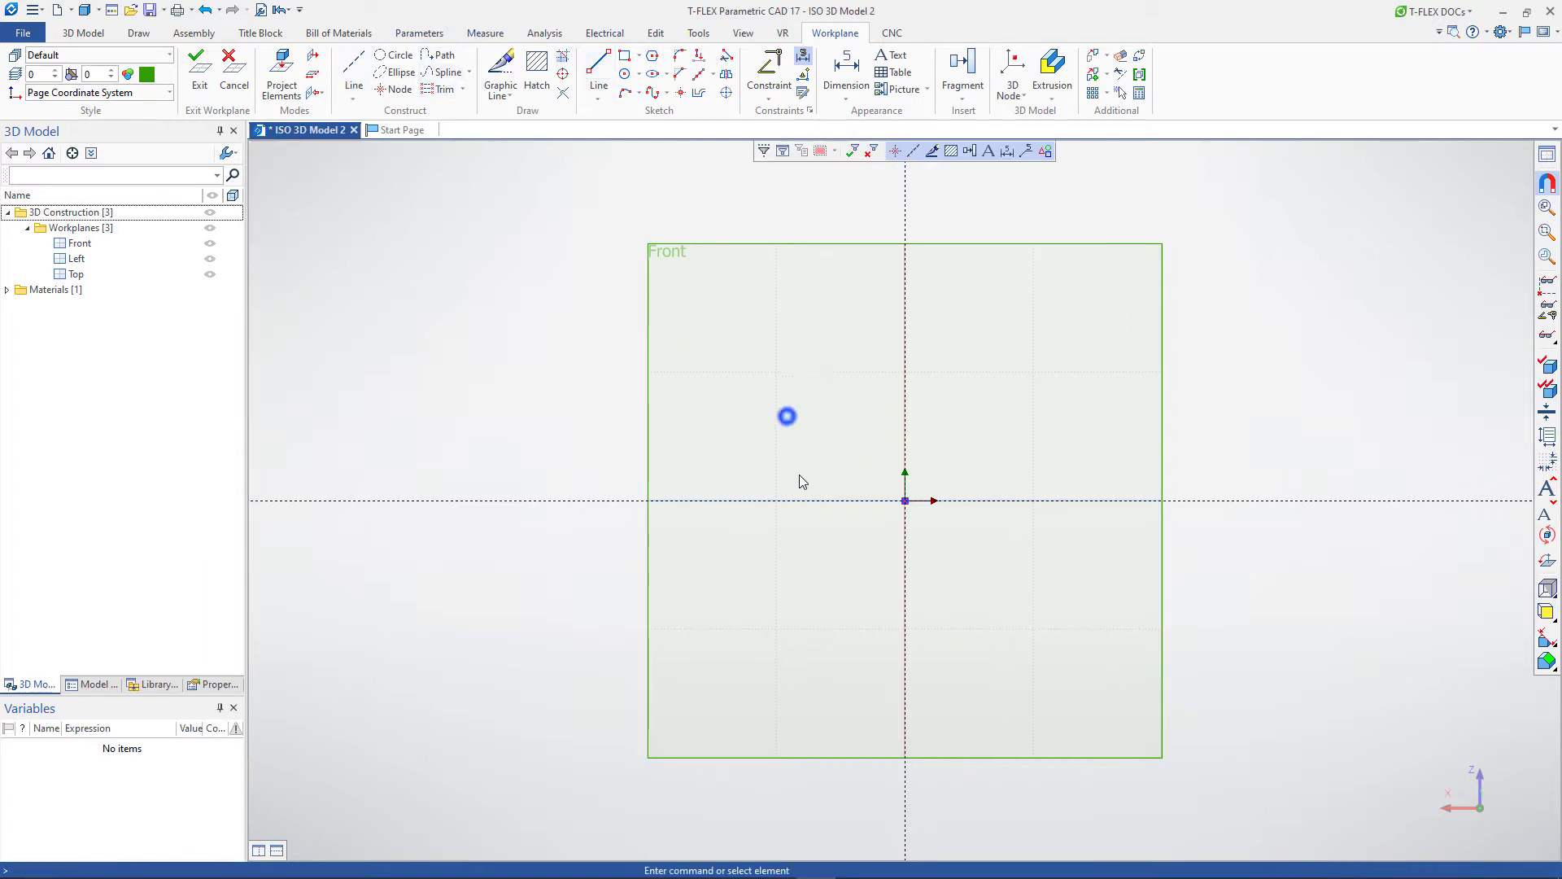
# Unfix the horizontal construction line through the origin, try moving it vertically, and fix it again
pyautogui.click(798, 500)
pyautogui.rightClick(798, 501)
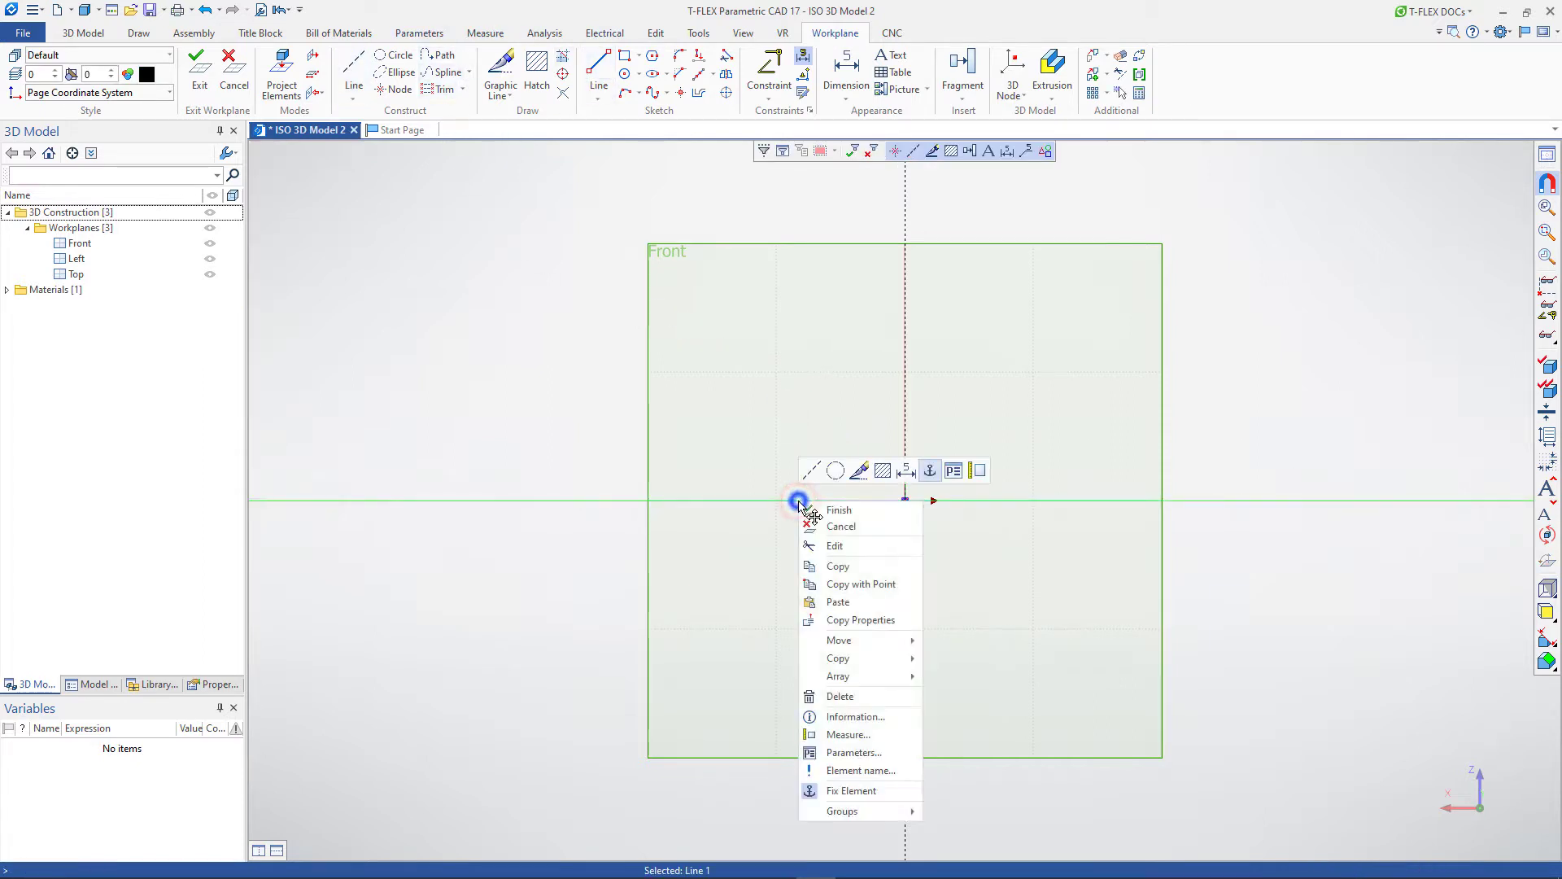
pyautogui.click(929, 471)
pyautogui.doubleClick(845, 501)
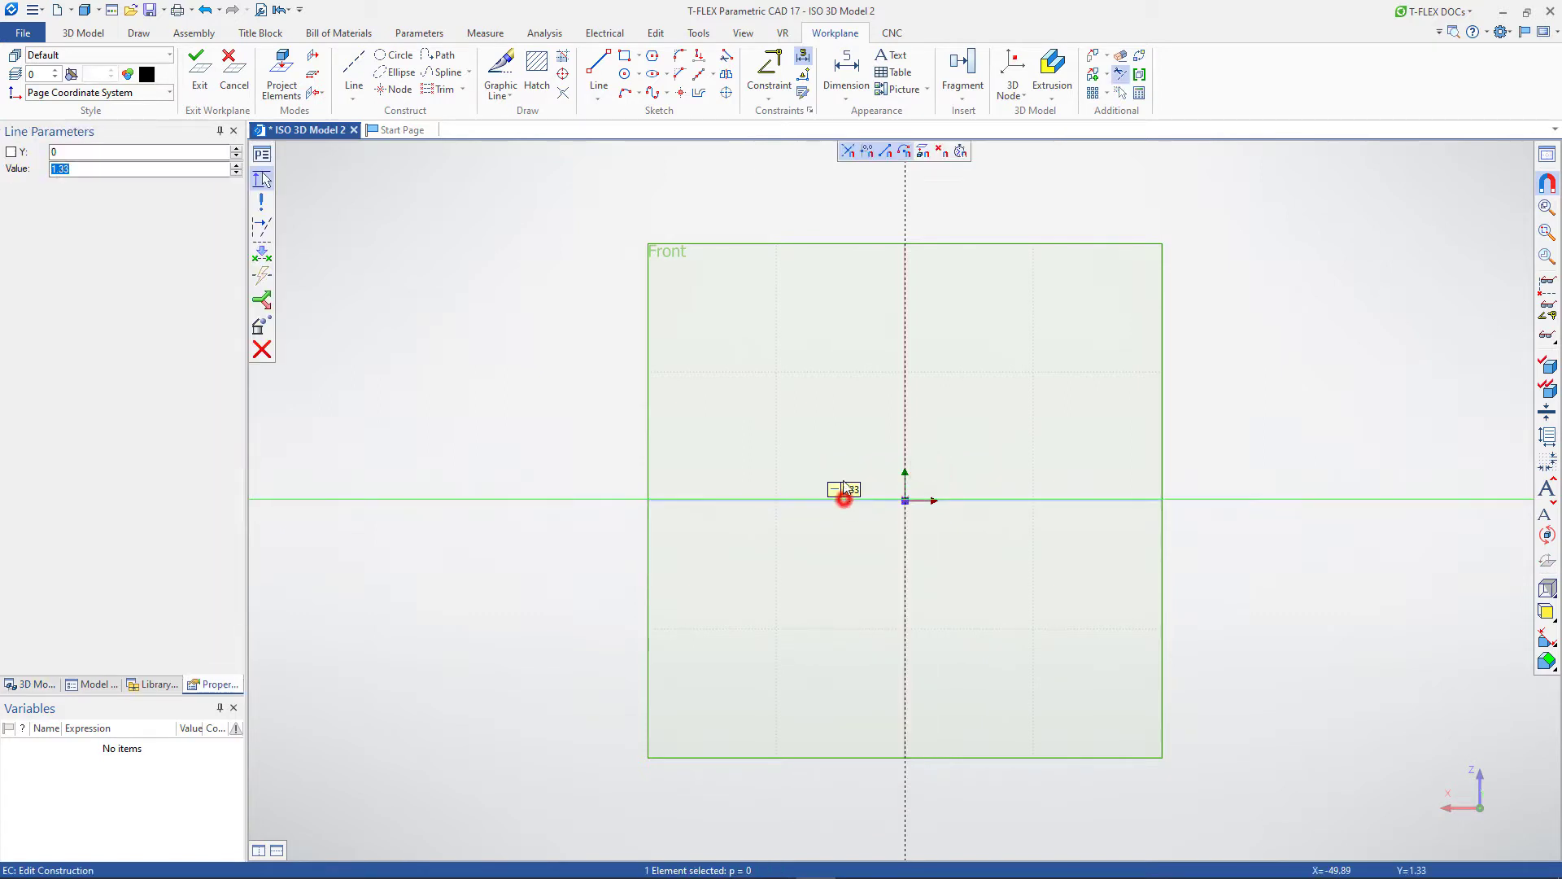
pyautogui.rightClick(830, 551)
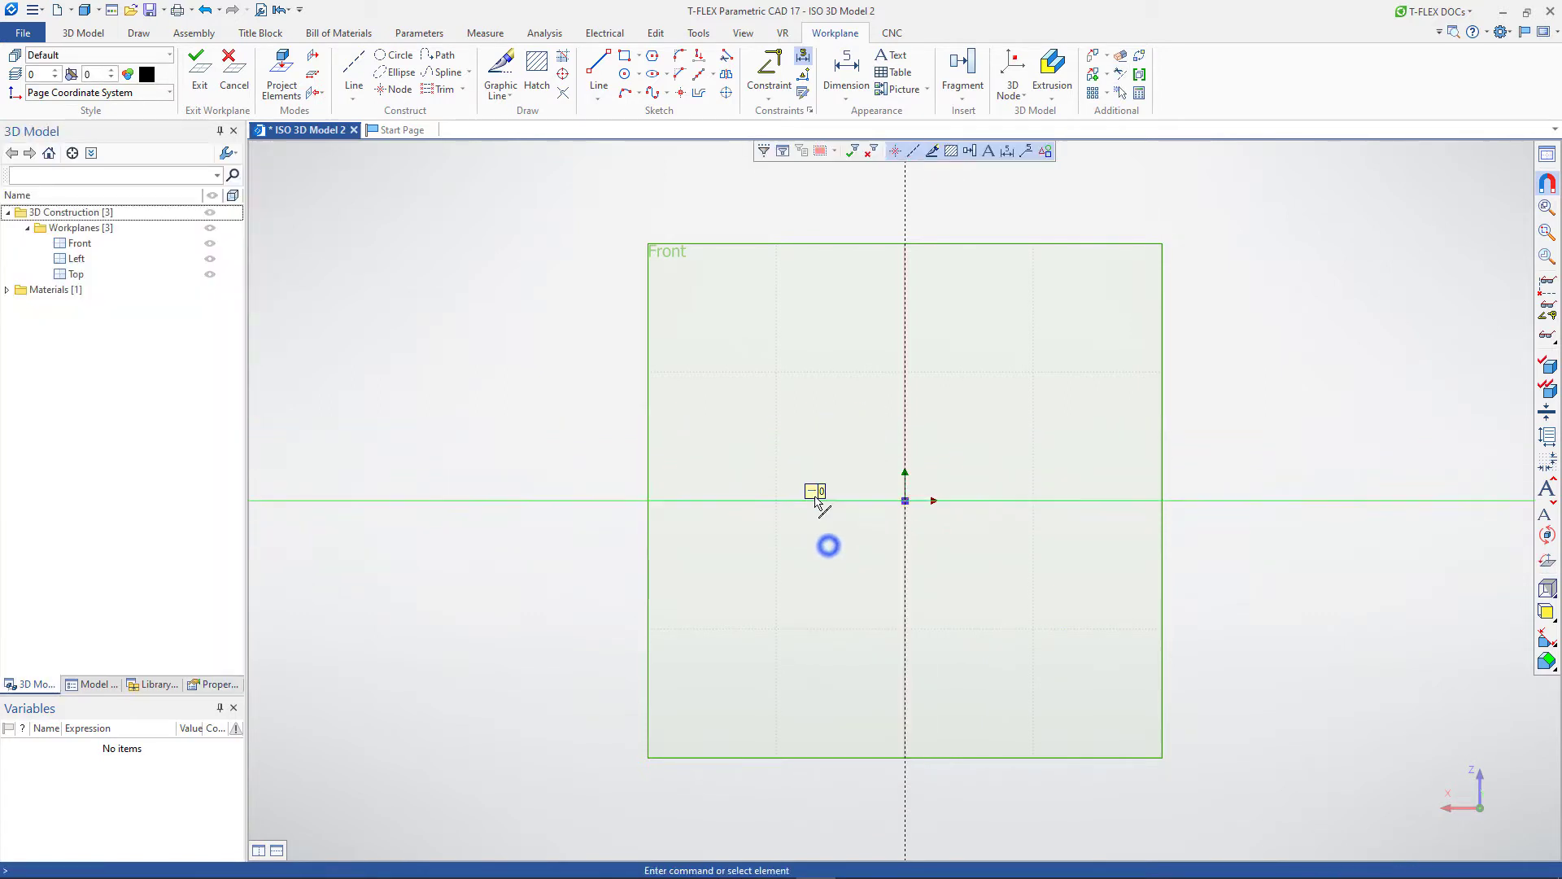
pyautogui.click(816, 500)
pyautogui.rightClick(816, 500)
pyautogui.click(941, 470)
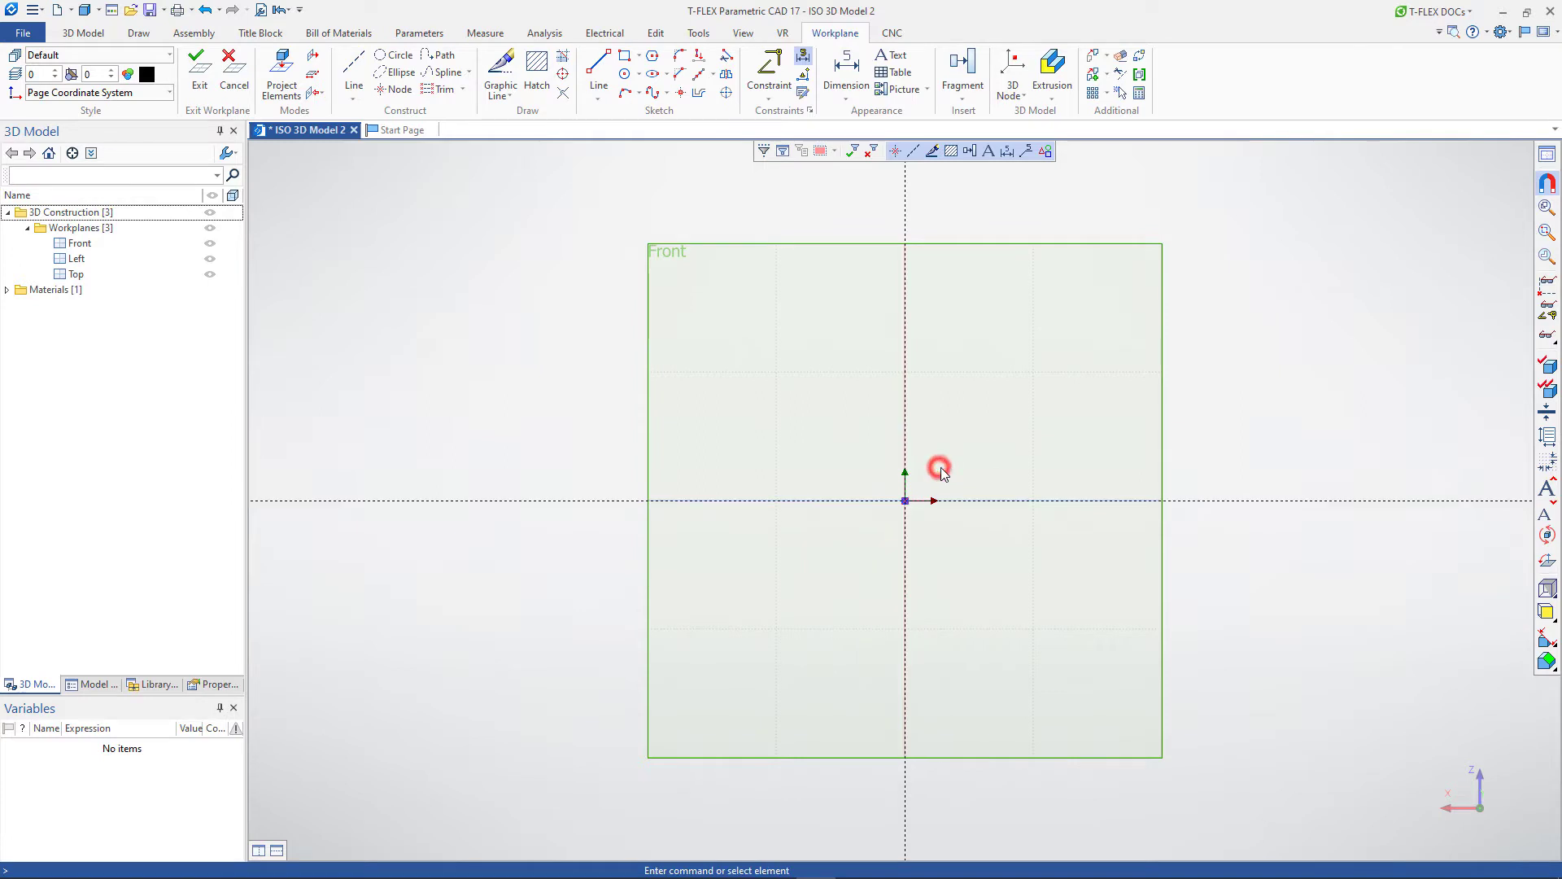
pyautogui.click(838, 501)
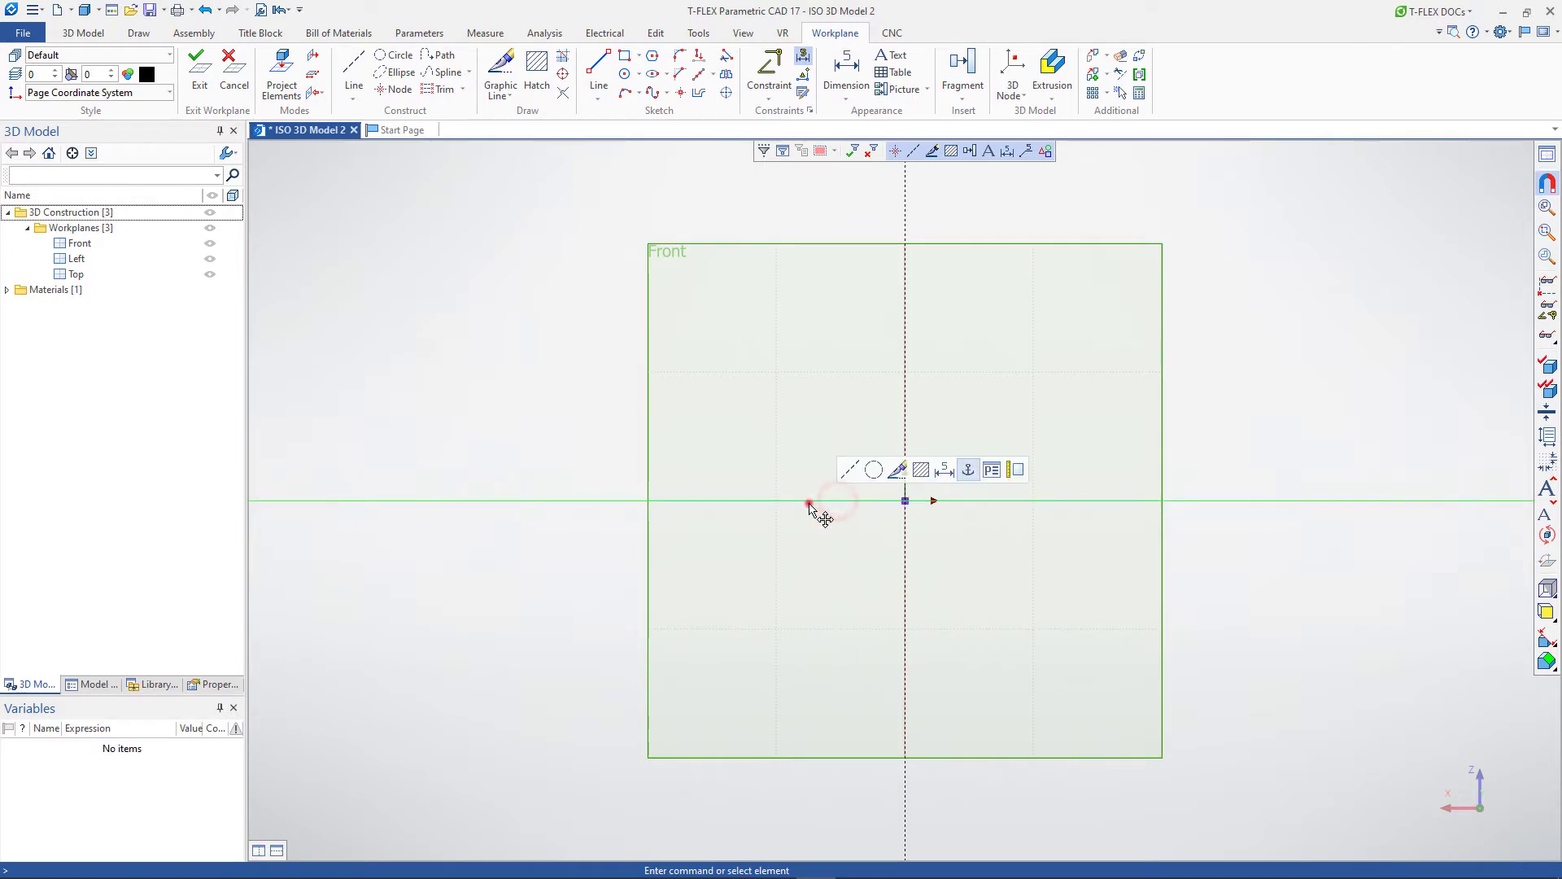
pyautogui.rightClick(796, 443)
pyautogui.click(749, 443)
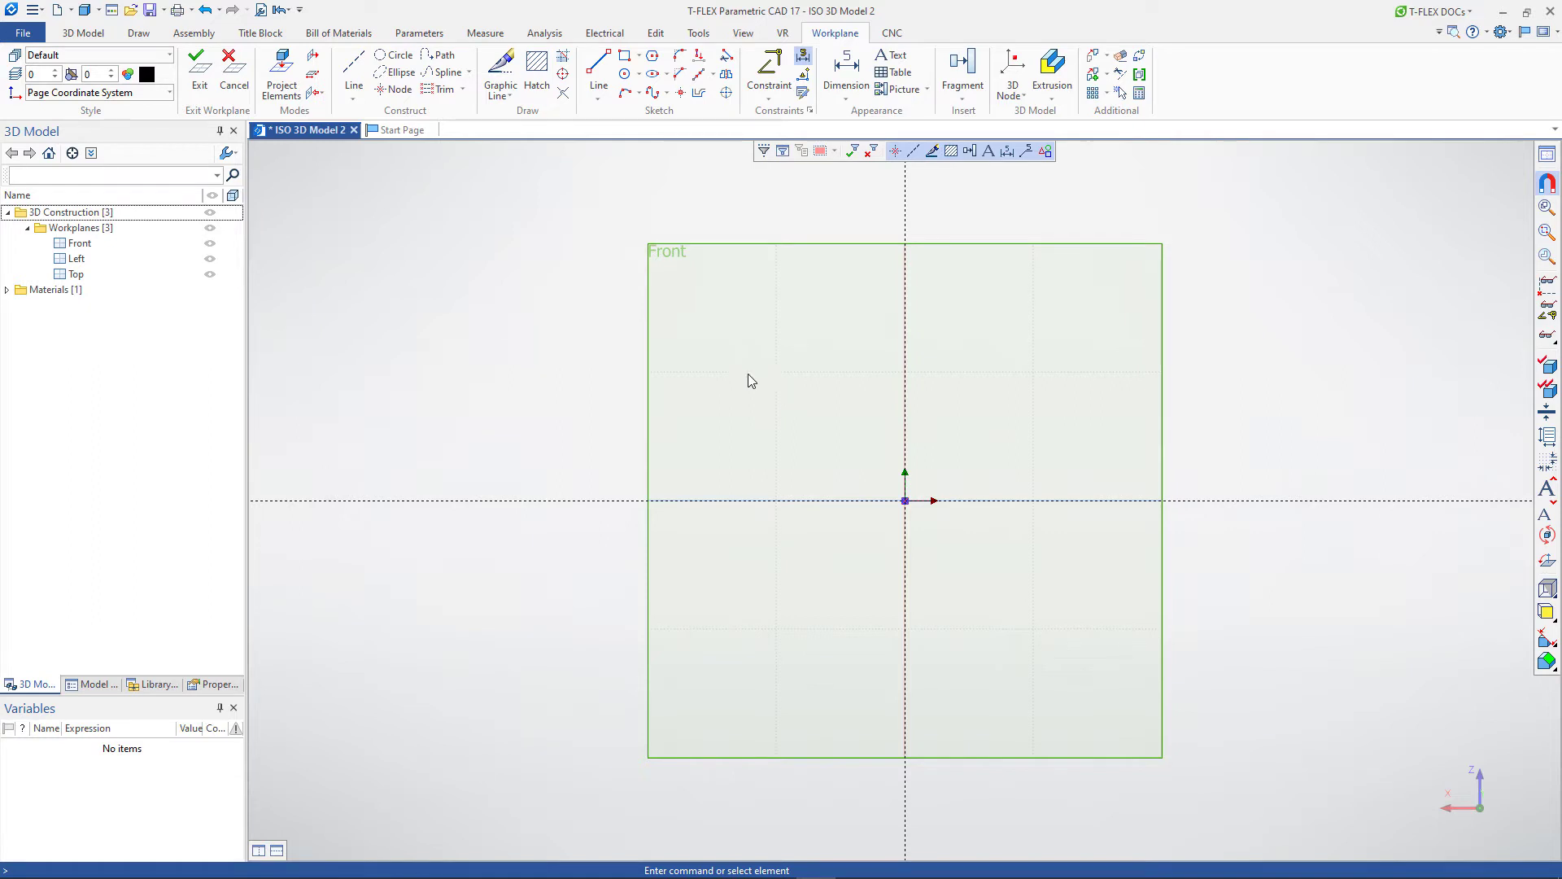
# Construct two lines parallel to the vertical axis line, at distances of 12.5 and 14.4 to its left
pyautogui.click(351, 72)
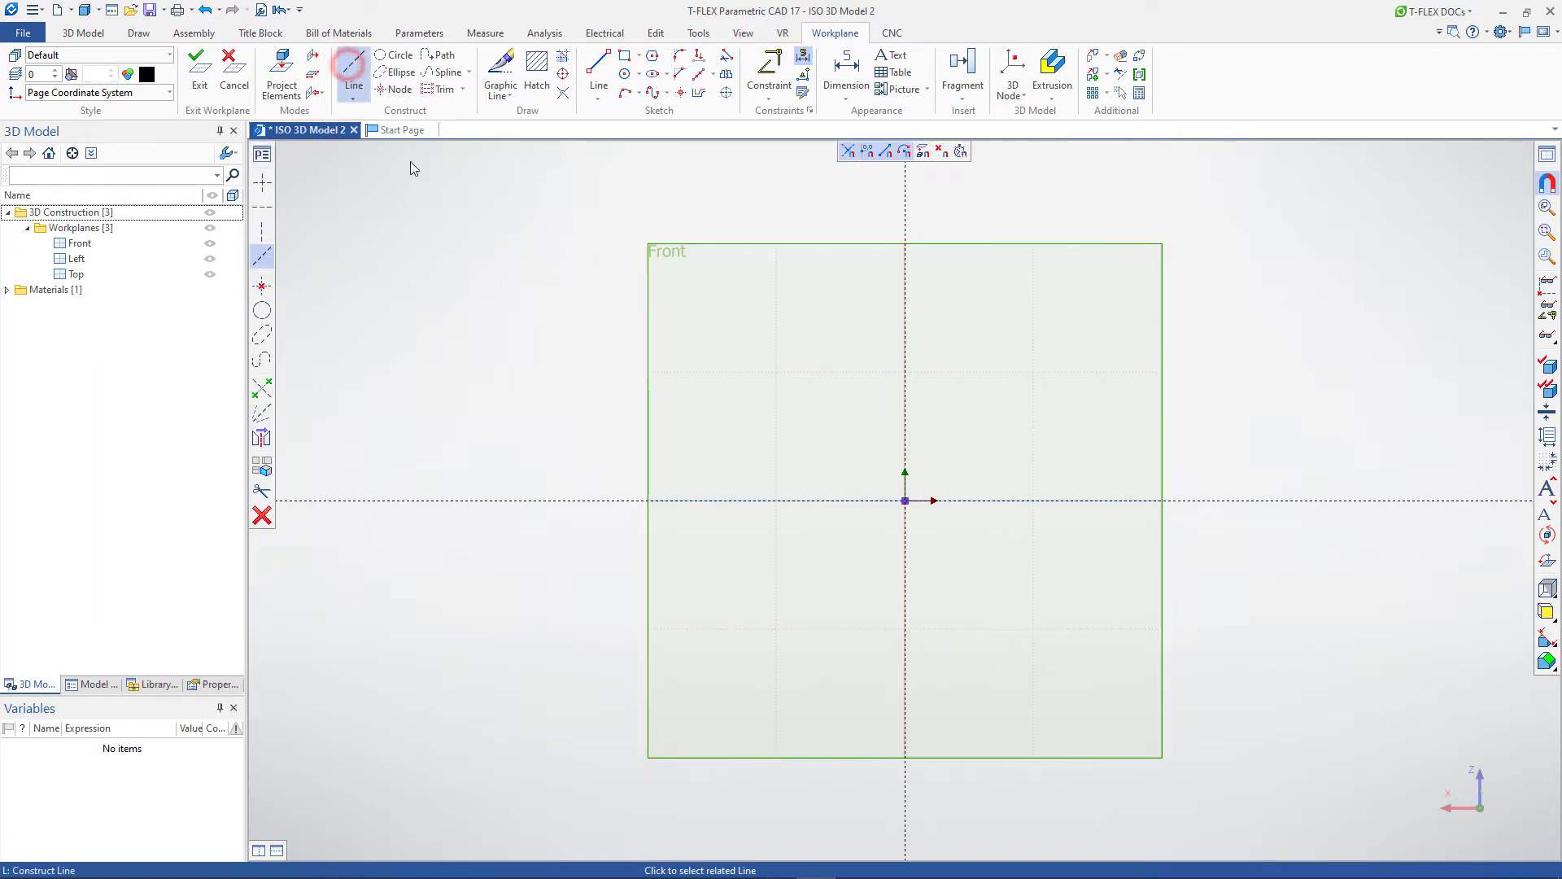
pyautogui.click(905, 358)
pyautogui.write('12')
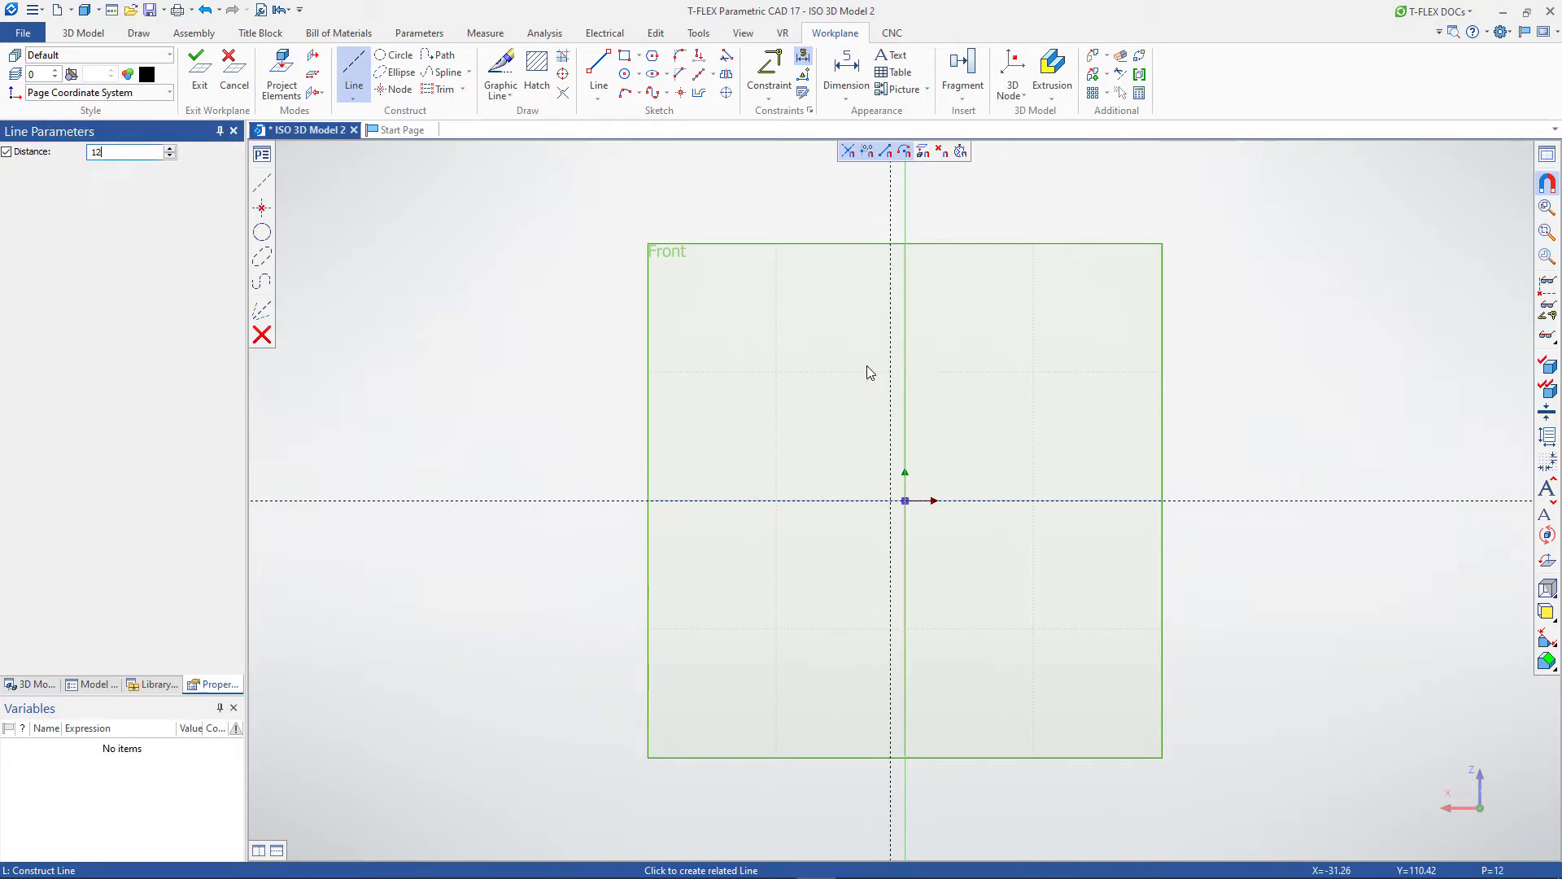
pyautogui.write('.514')
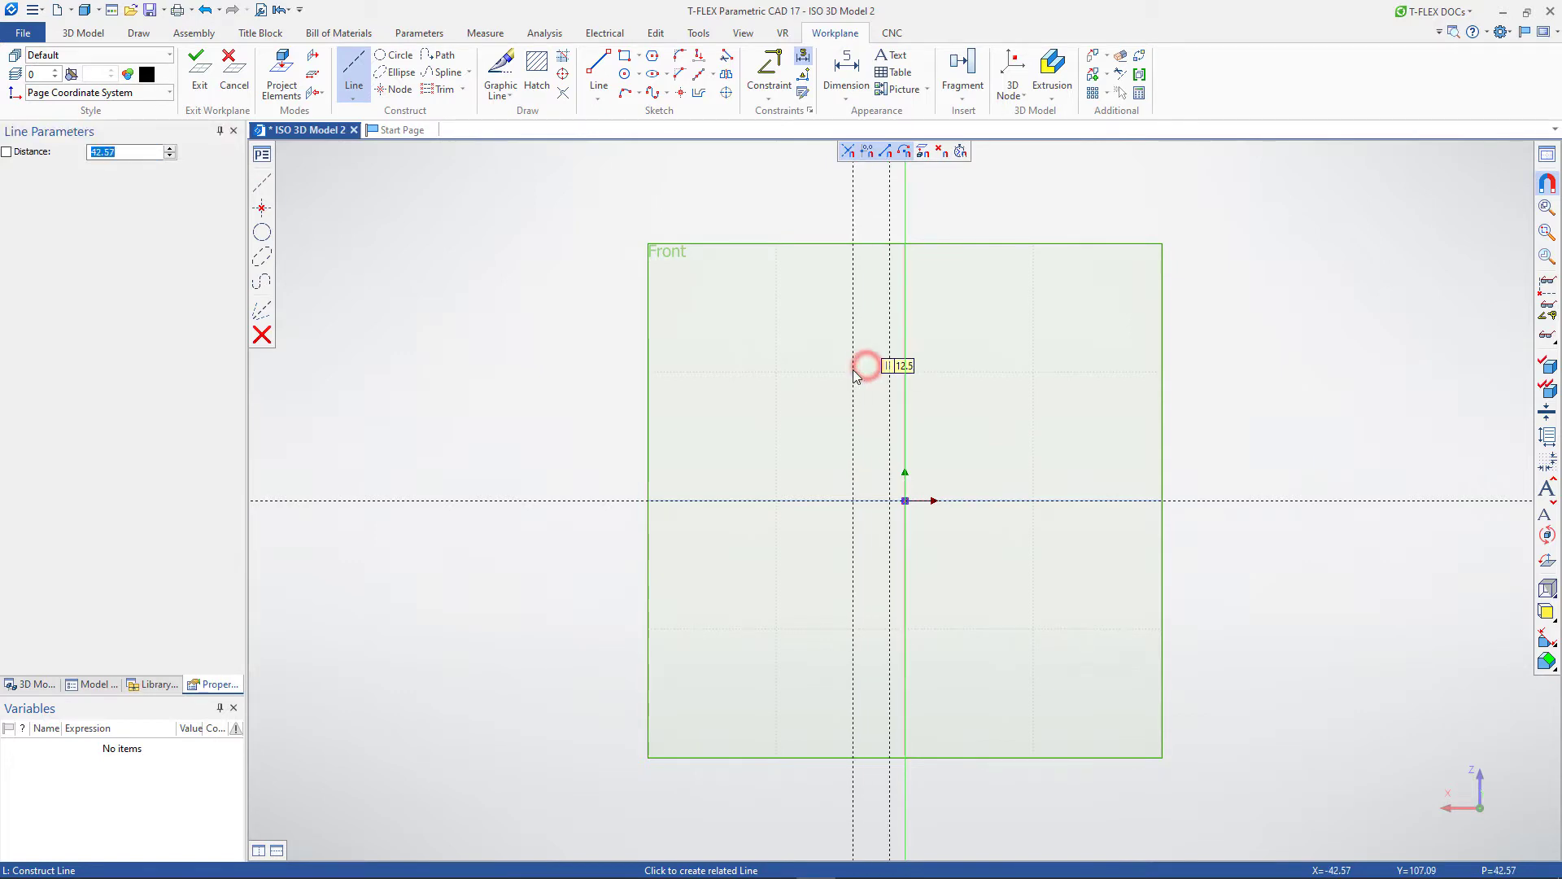
pyautogui.write('.4')
pyautogui.click(853, 370)
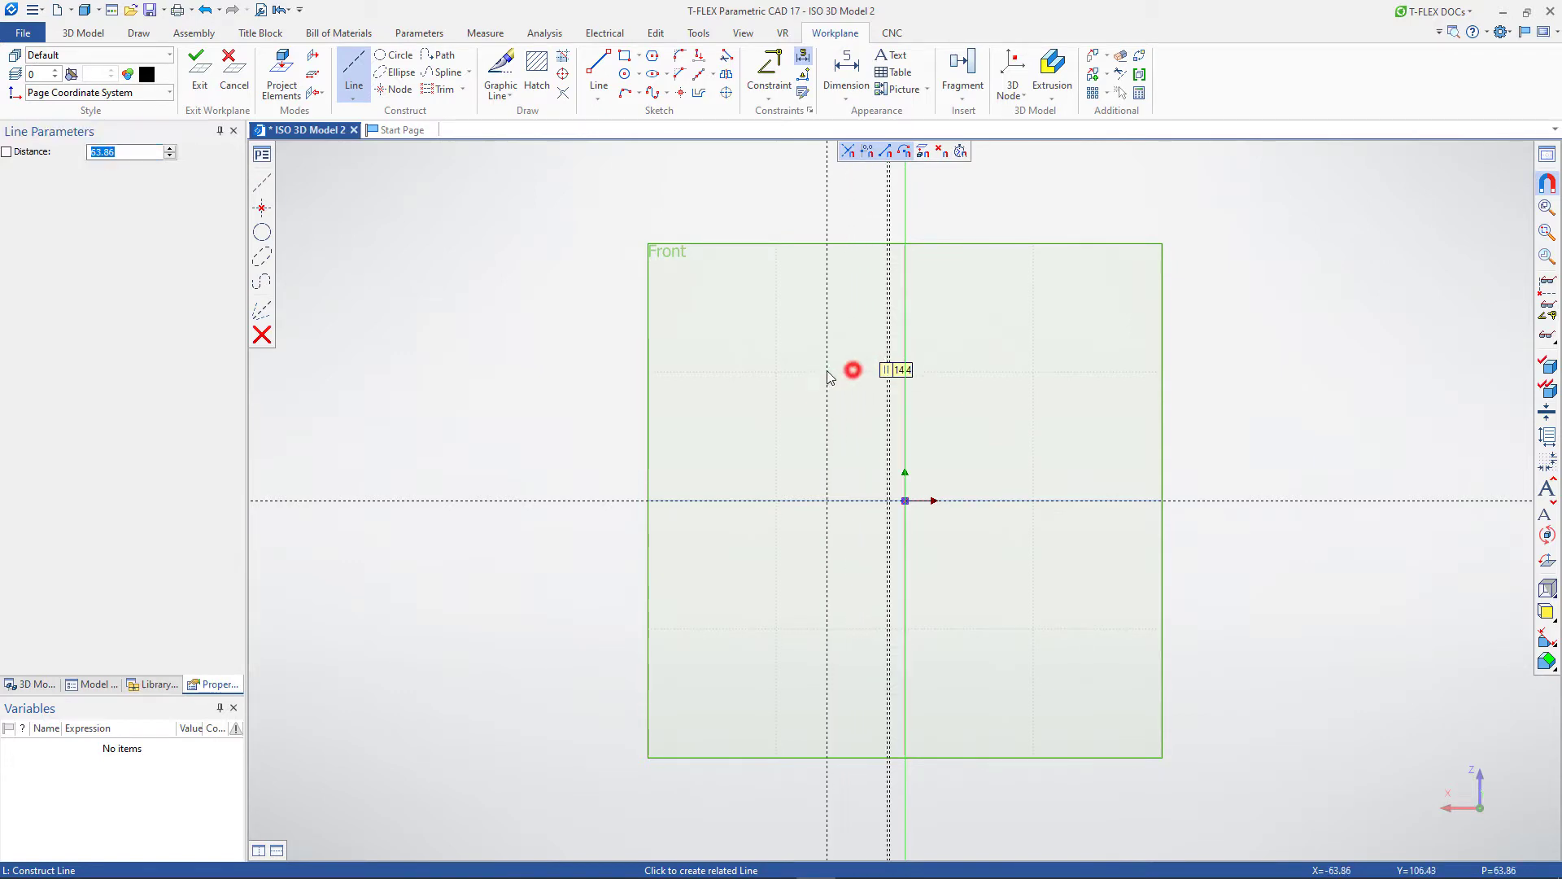
# Add two more lines parallel to the vertical axis line, at distances of 15.5 and 18.25 to its left
pyautogui.write('15.5')
pyautogui.click(824, 371)
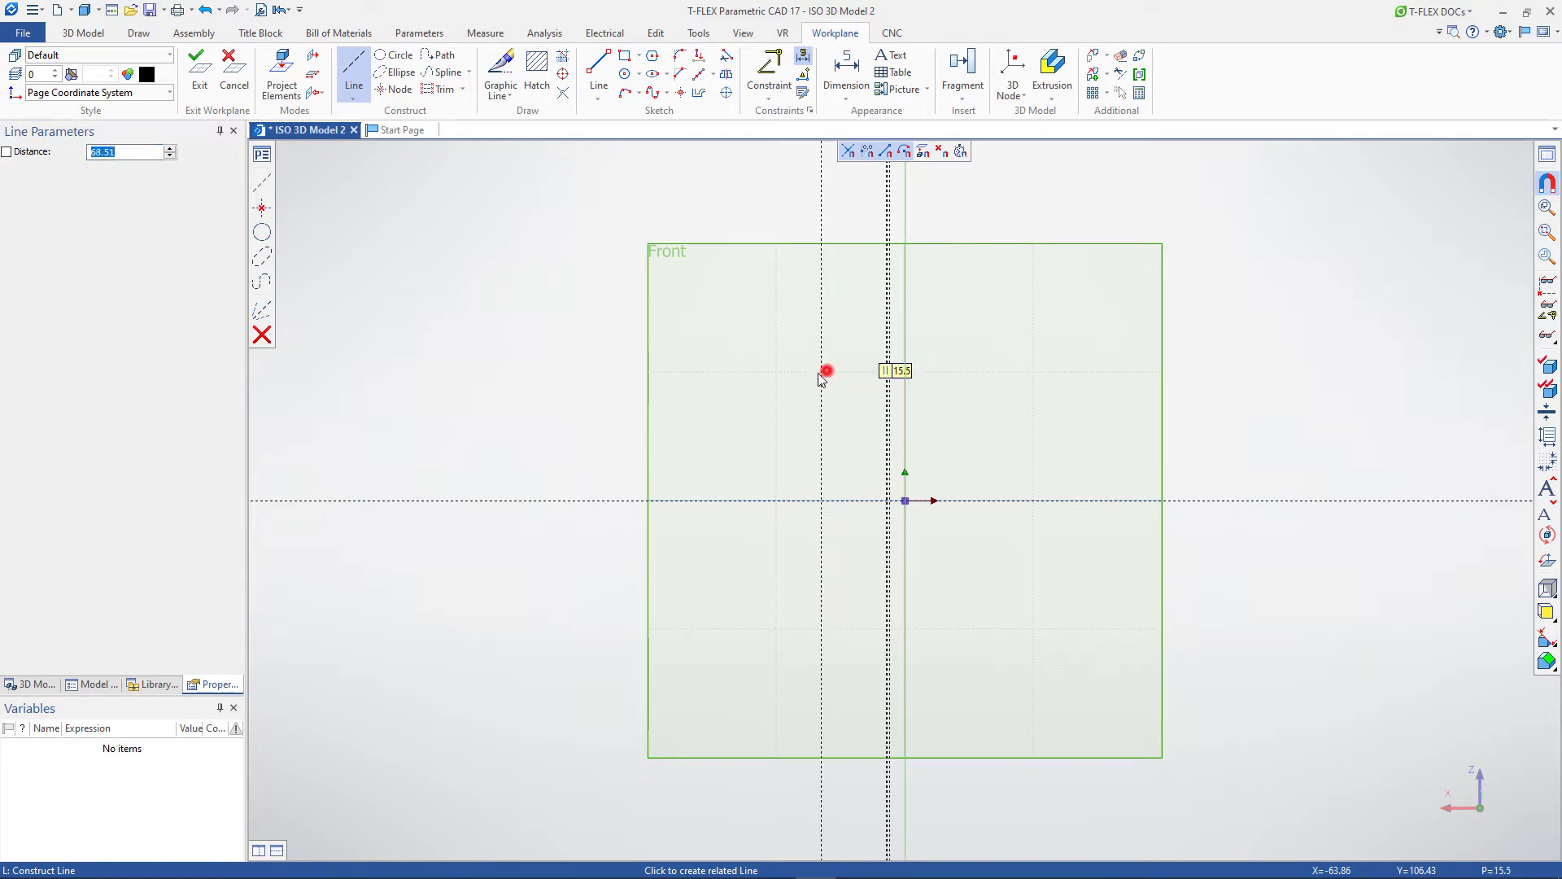
pyautogui.write('18.')
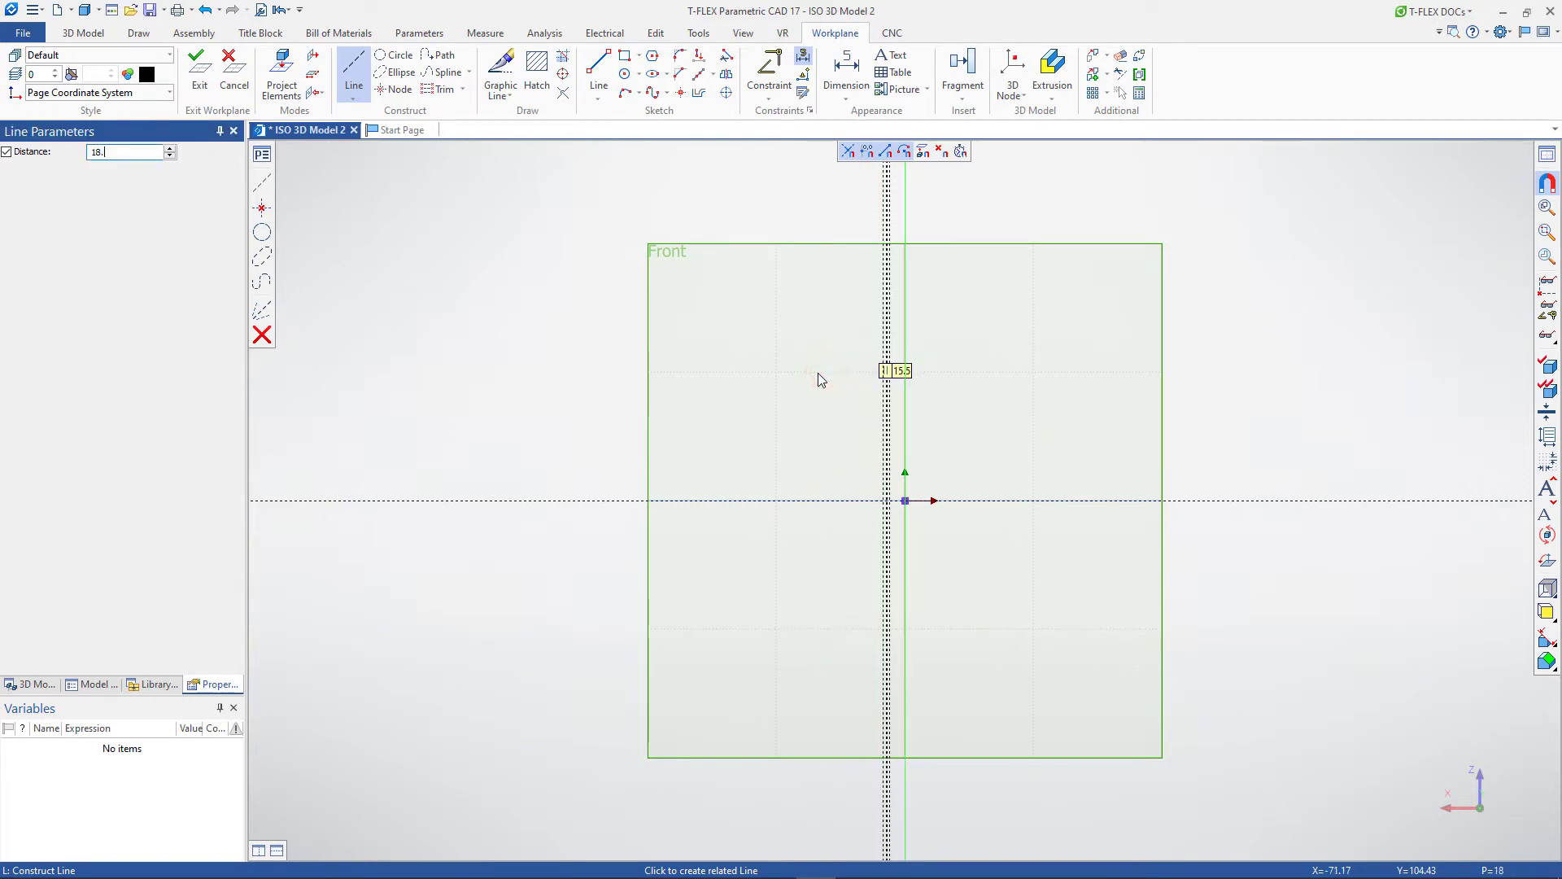
pyautogui.write('25')
pyautogui.click(864, 384)
pyautogui.scroll(5, 864, 384)
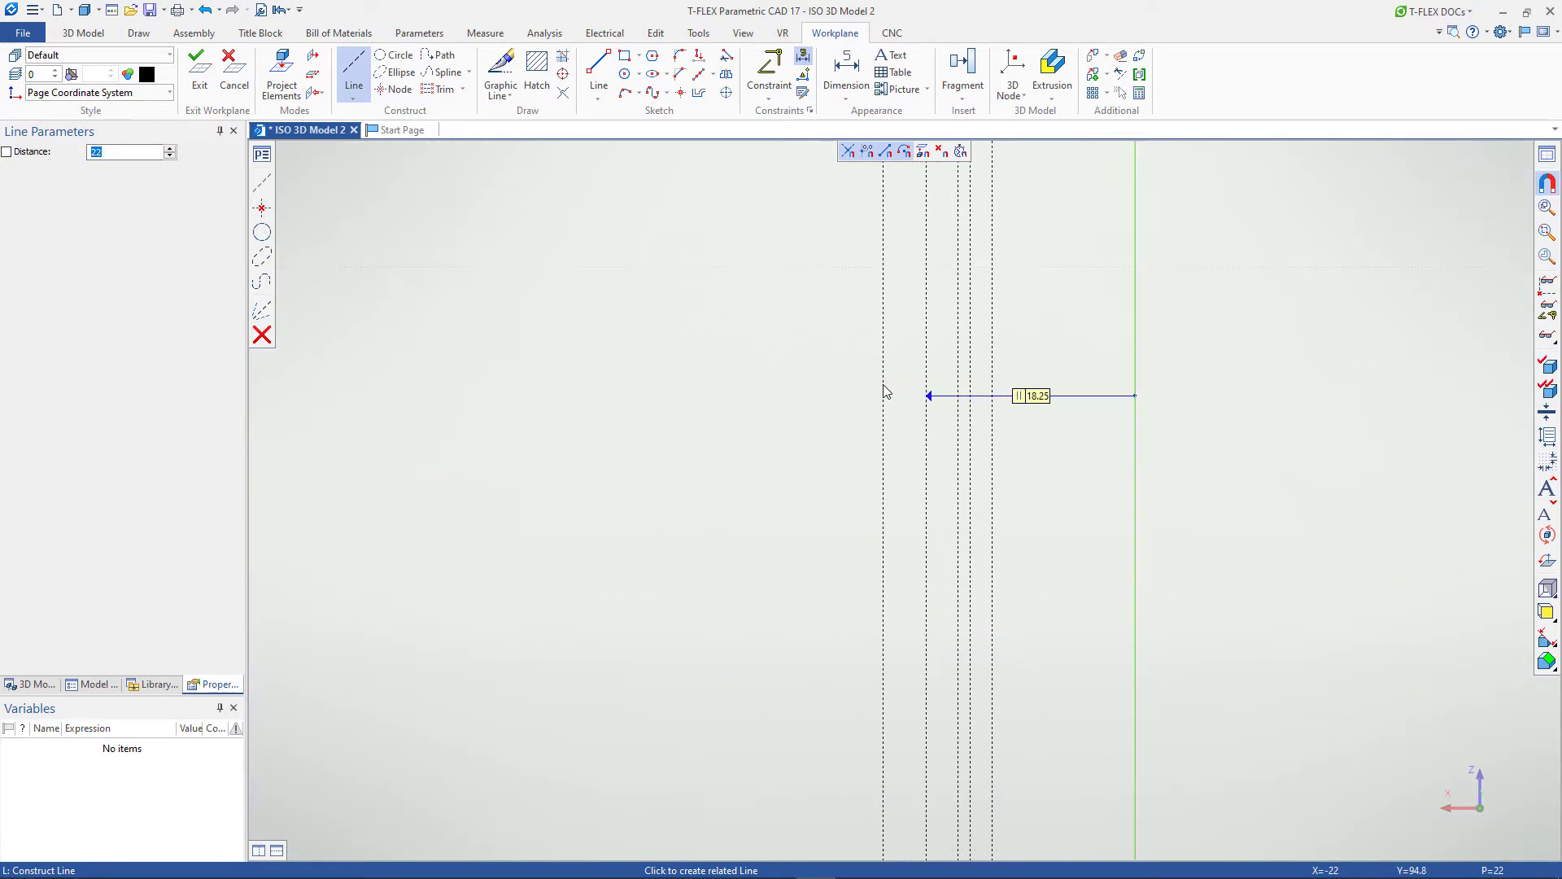
pyautogui.rightClick(888, 386)
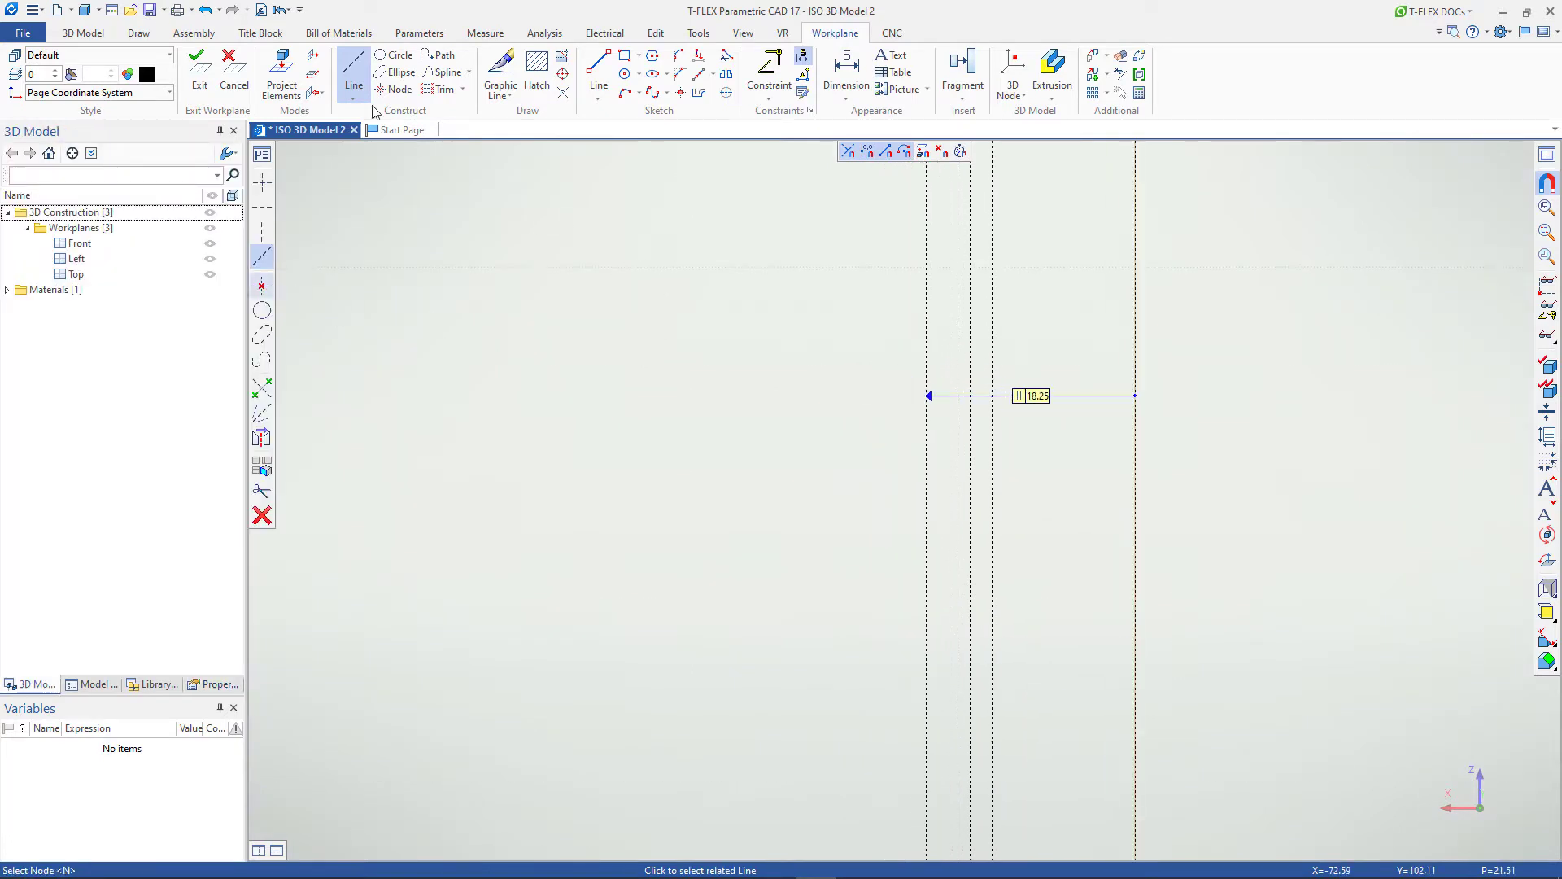
pyautogui.click(353, 72)
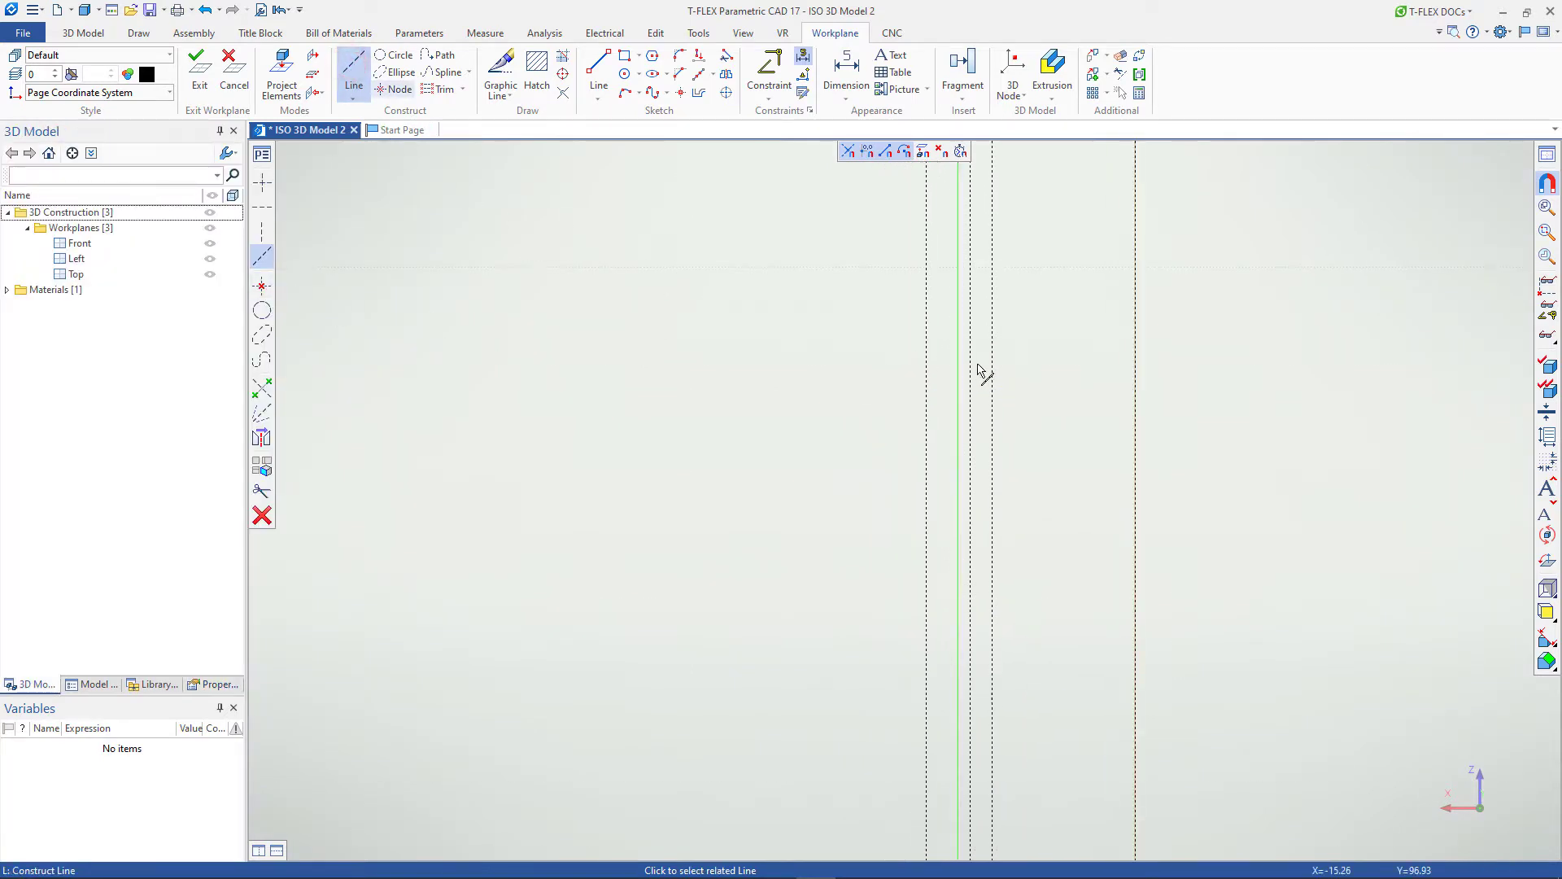
pyautogui.click(1136, 379)
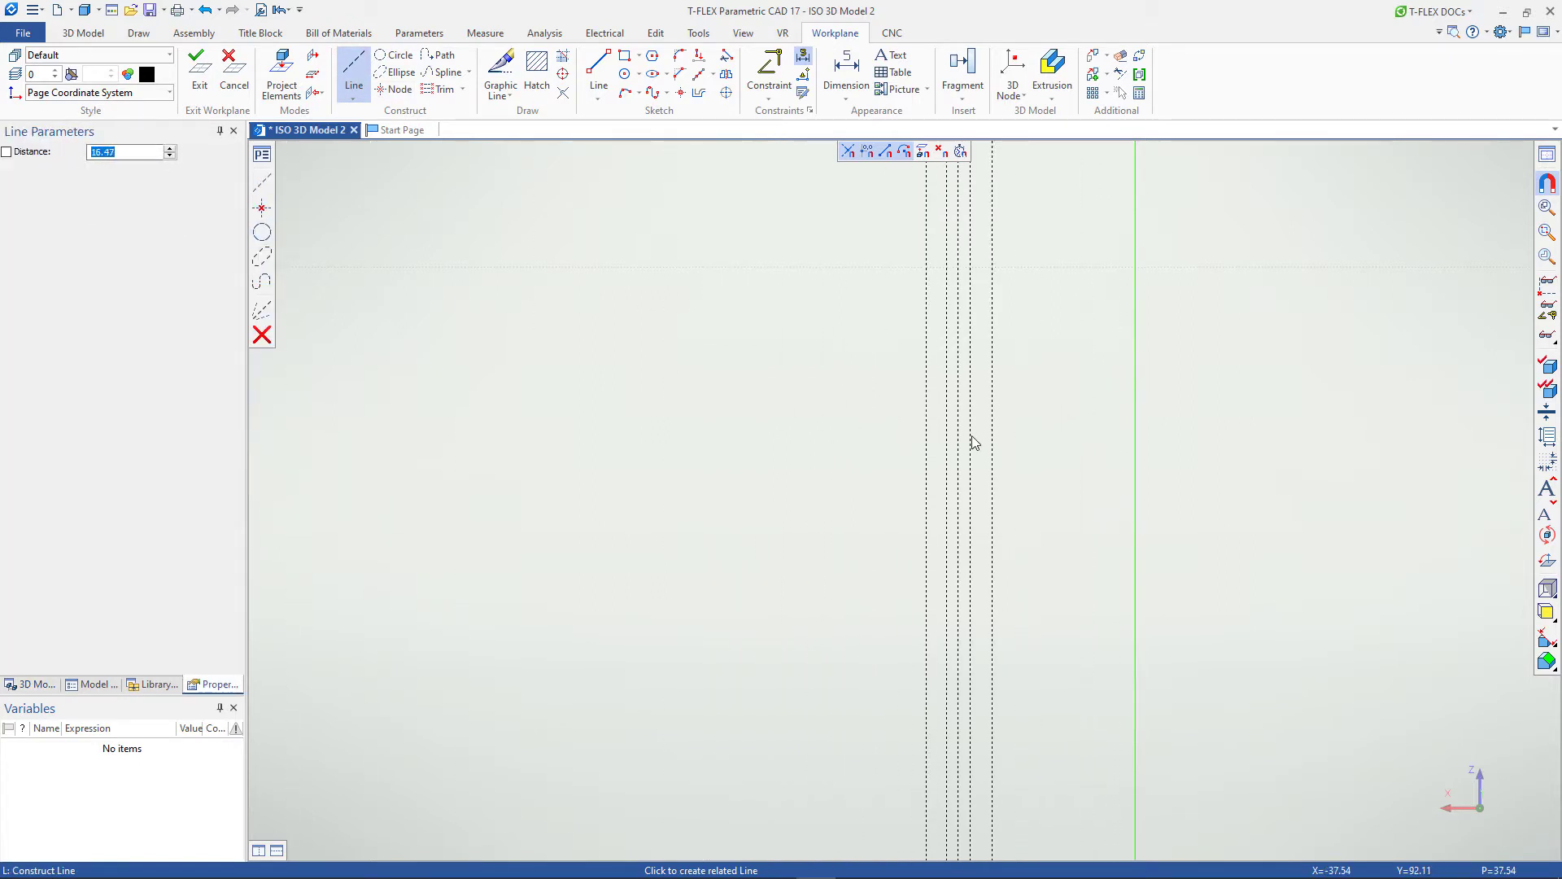
pyautogui.rightClick(784, 457)
# Construct three lines parallel to the horizontal axis line, at distances of 0.5, 6.7 and 11.2 above it
pyautogui.scroll(-3, 828, 470)
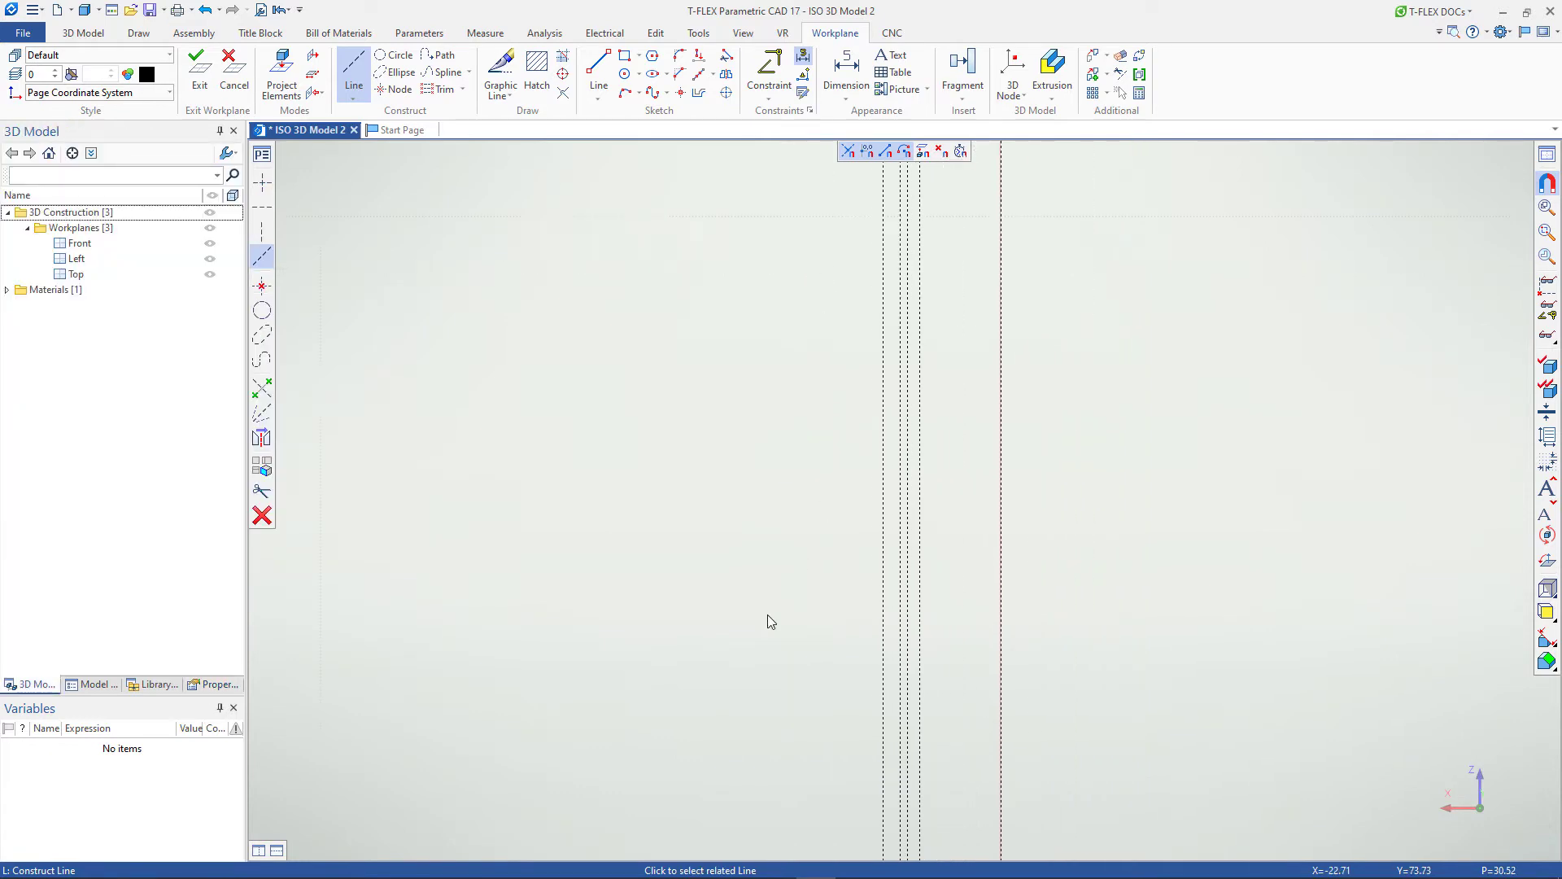
pyautogui.scroll(-2, 823, 450)
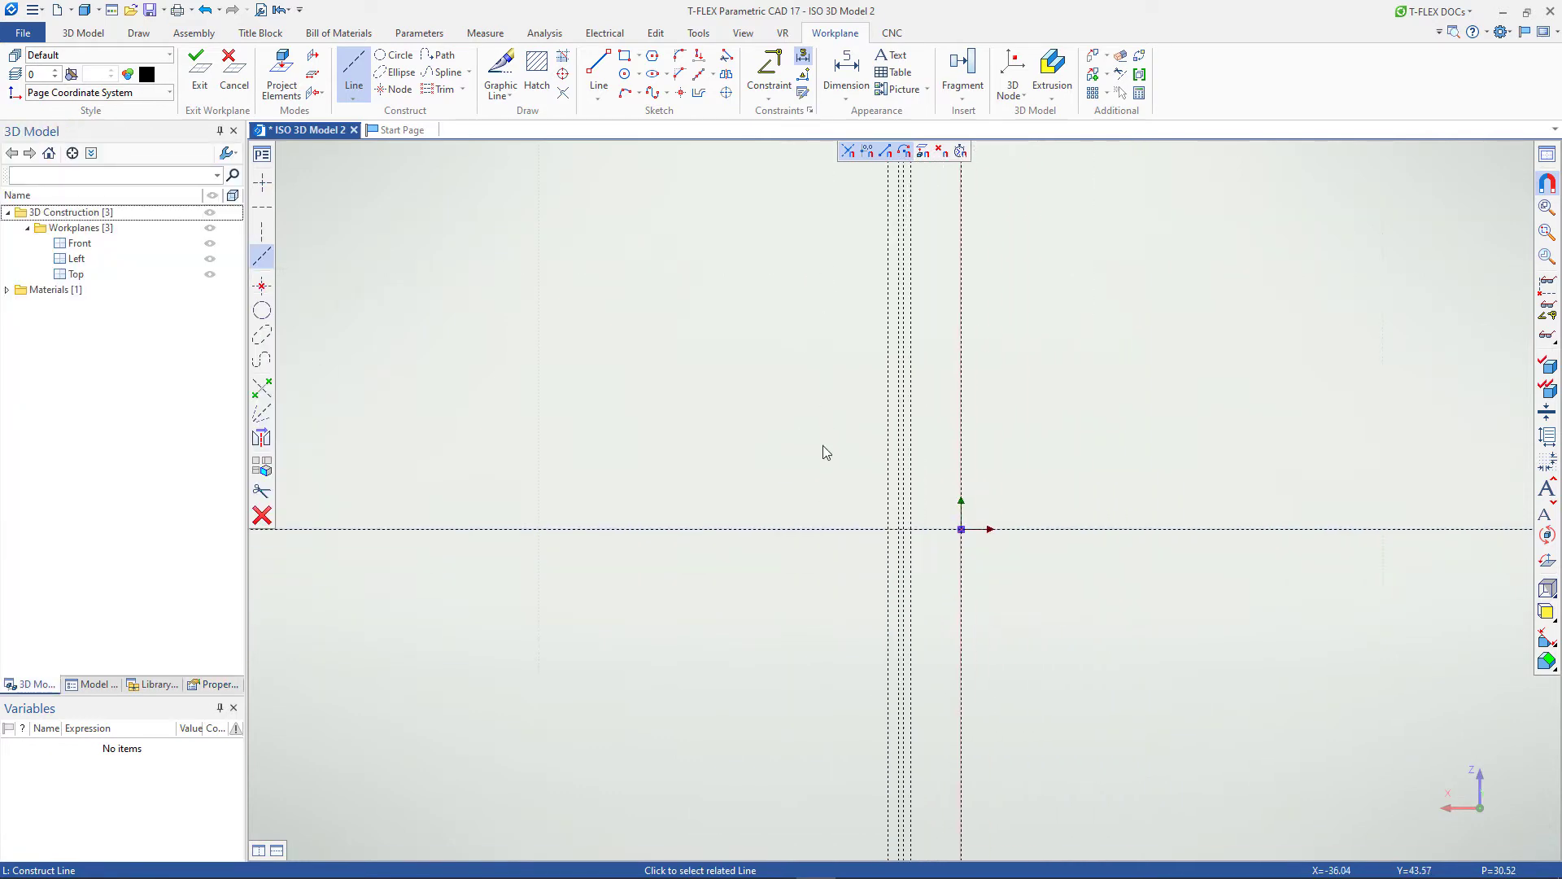
pyautogui.click(819, 529)
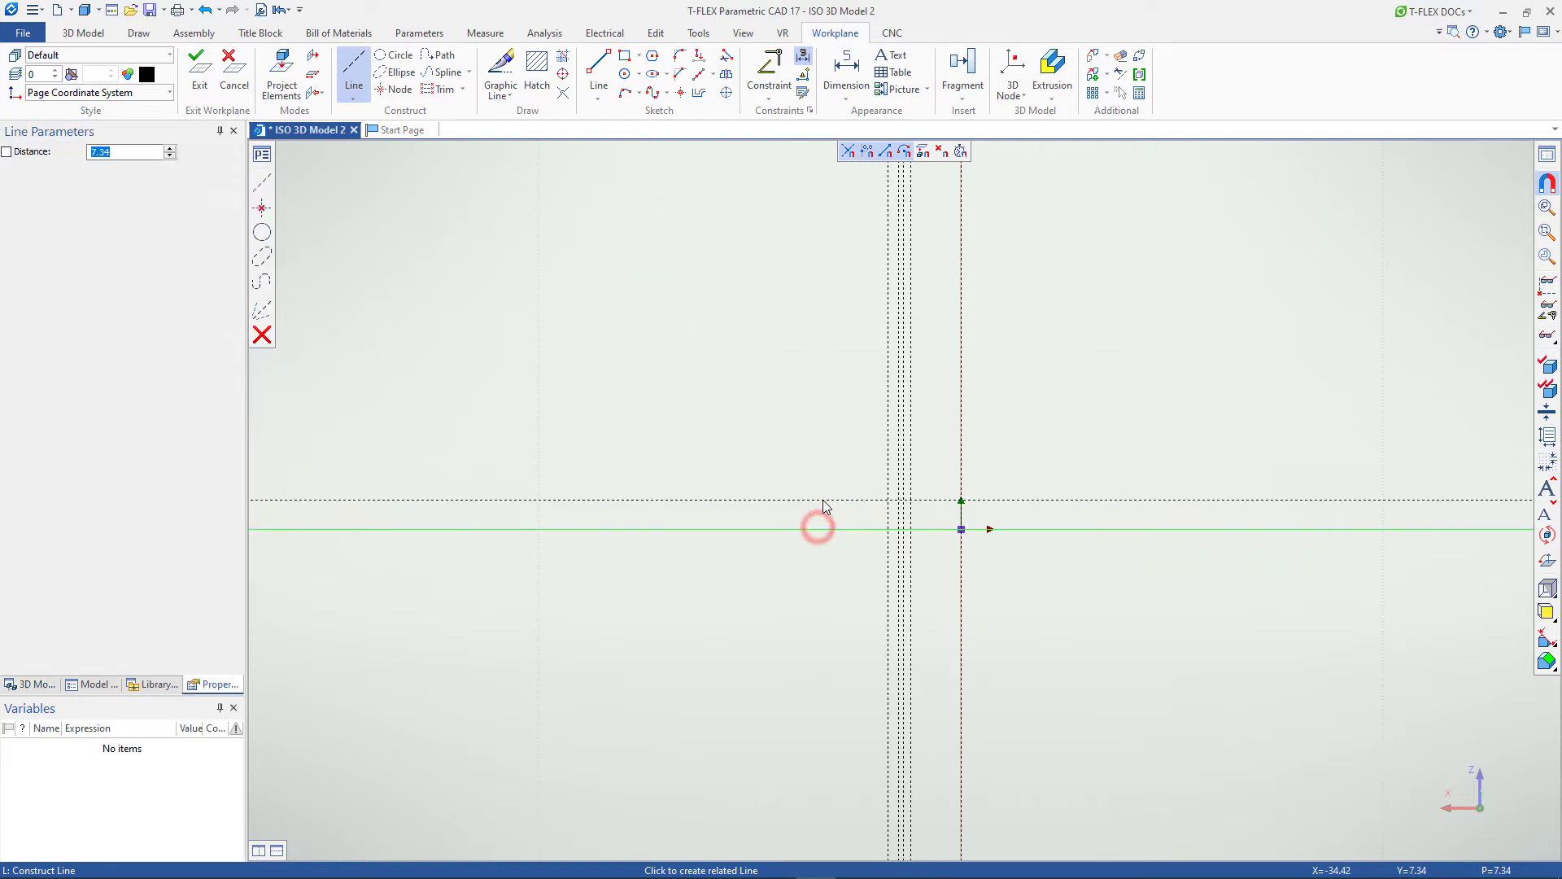
pyautogui.write('0.')
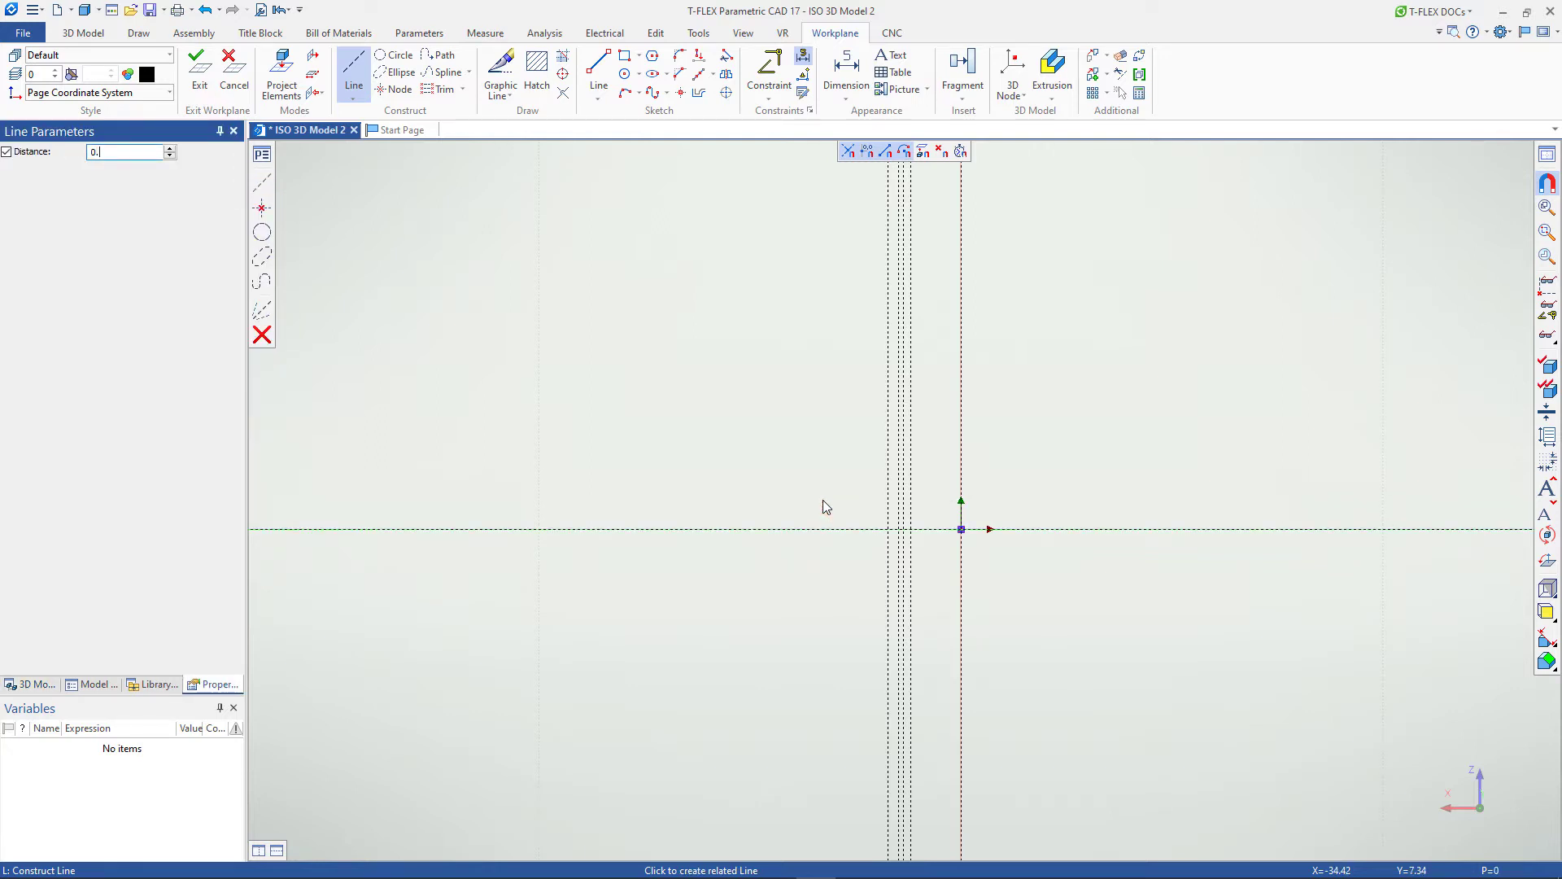
pyautogui.write('5')
pyautogui.click(822, 503)
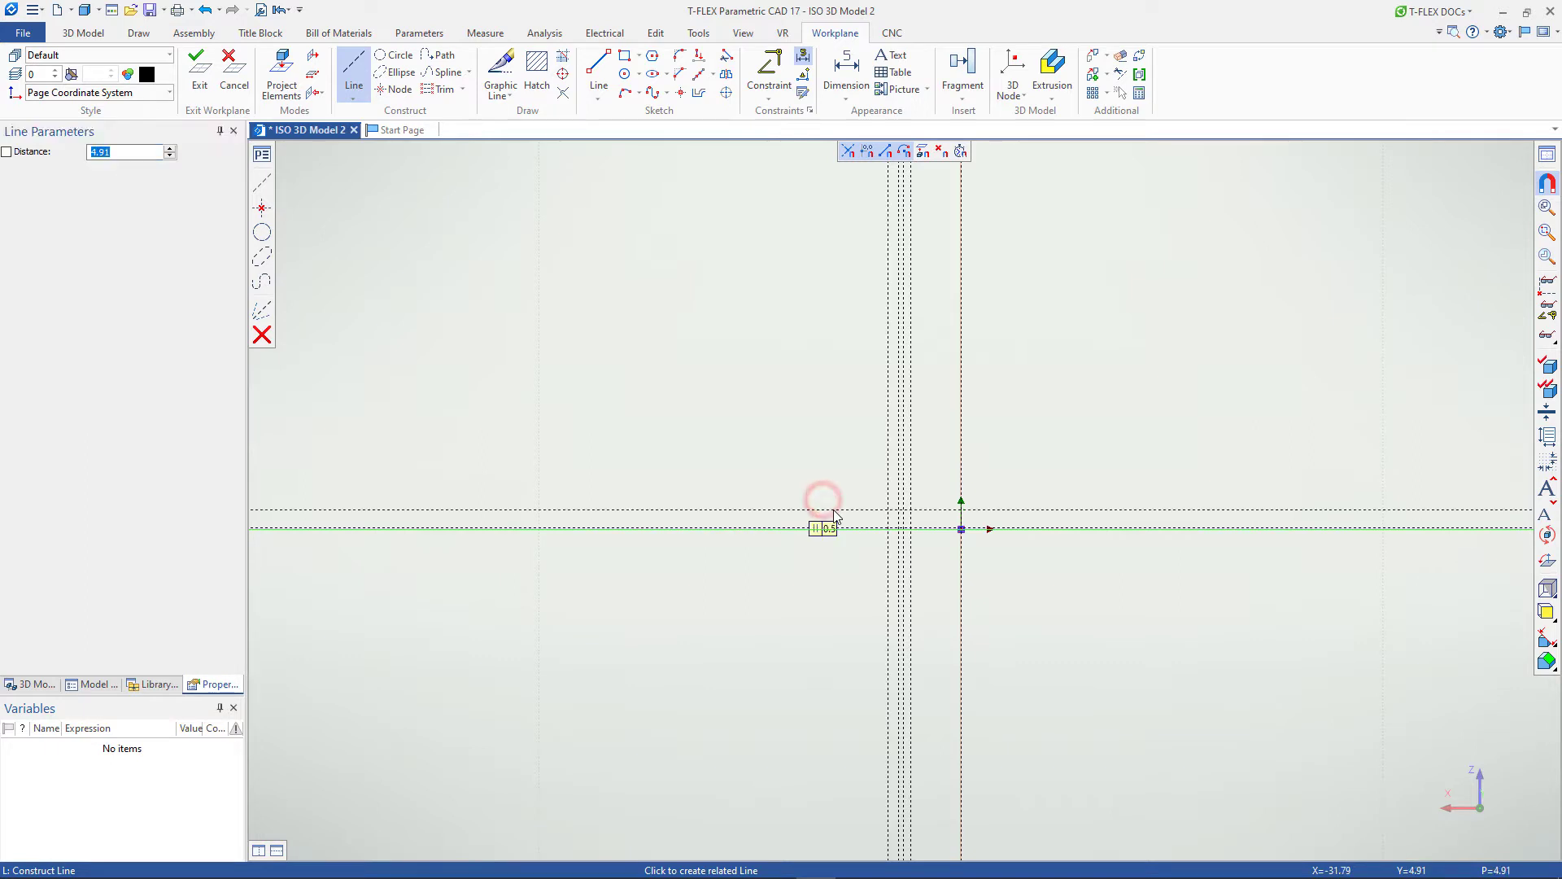
pyautogui.write('6.7')
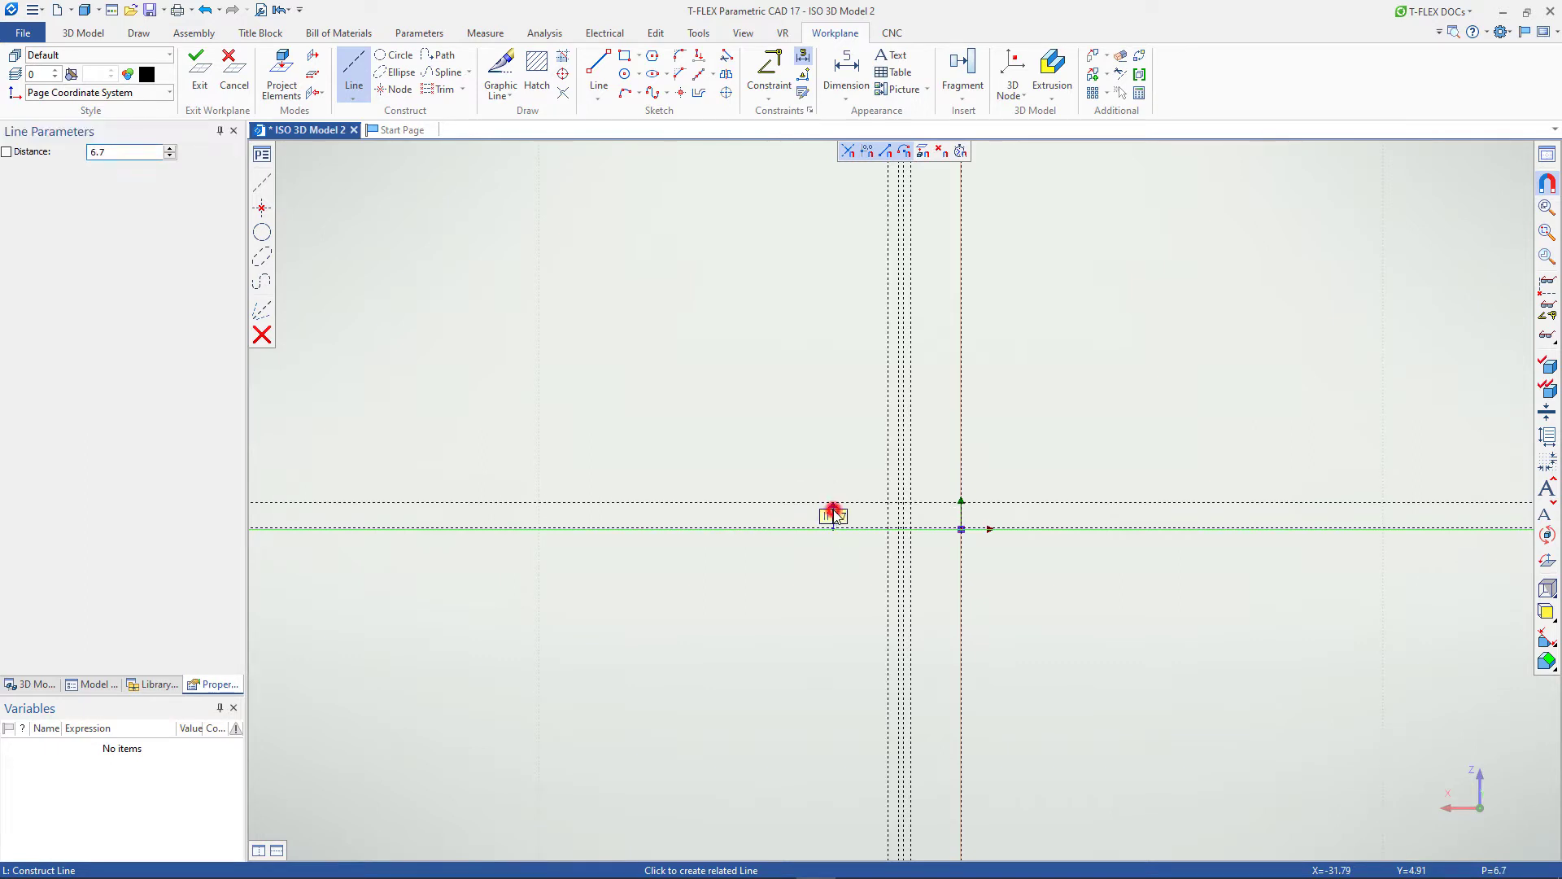
pyautogui.click(833, 513)
pyautogui.write('11.2')
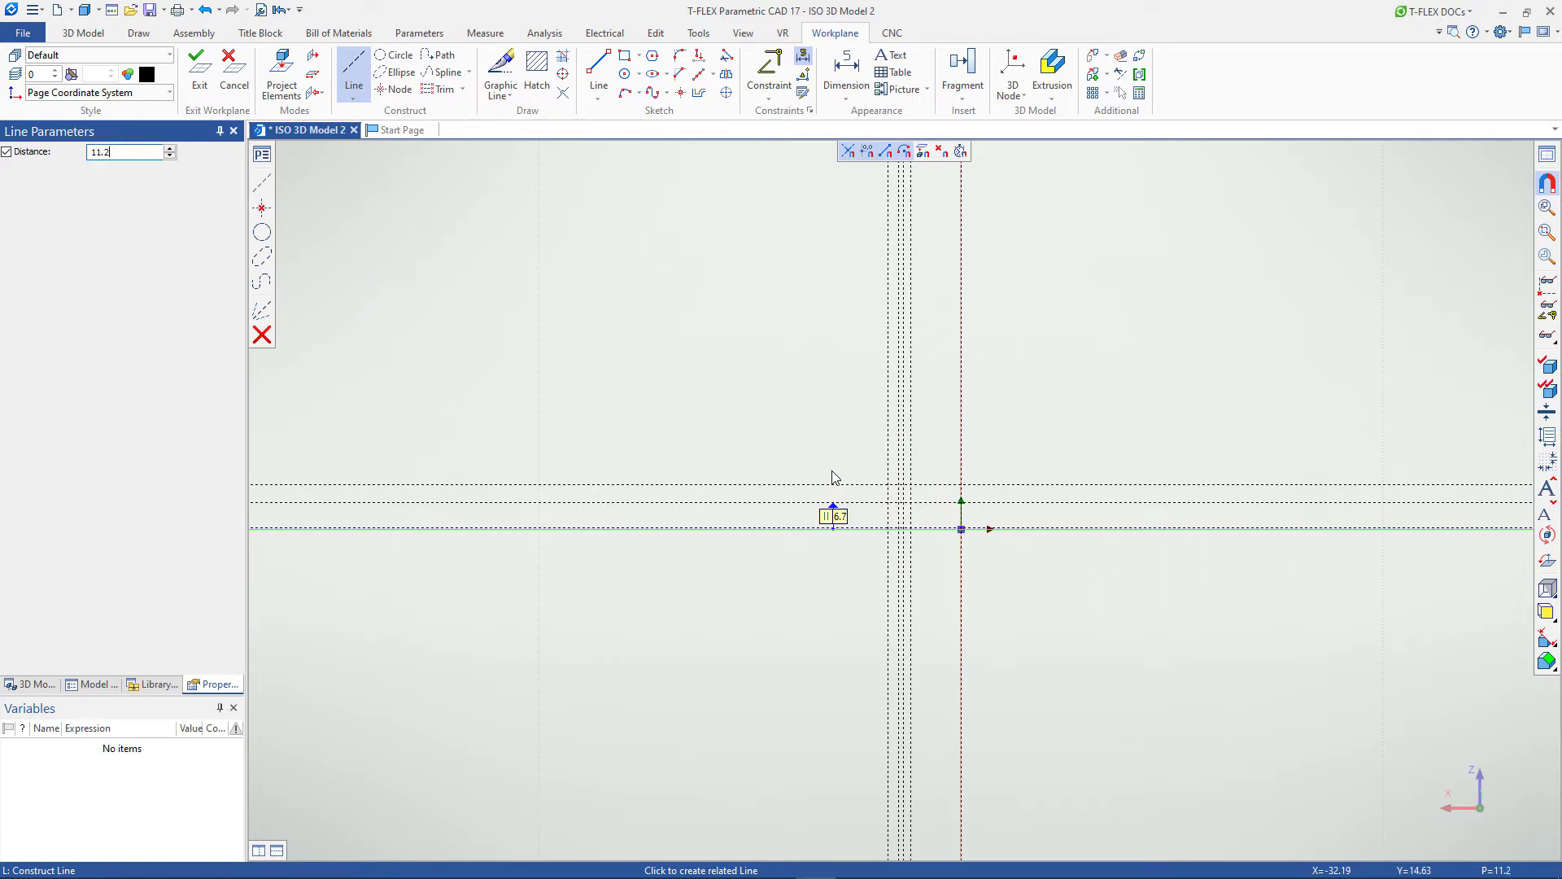
pyautogui.click(831, 476)
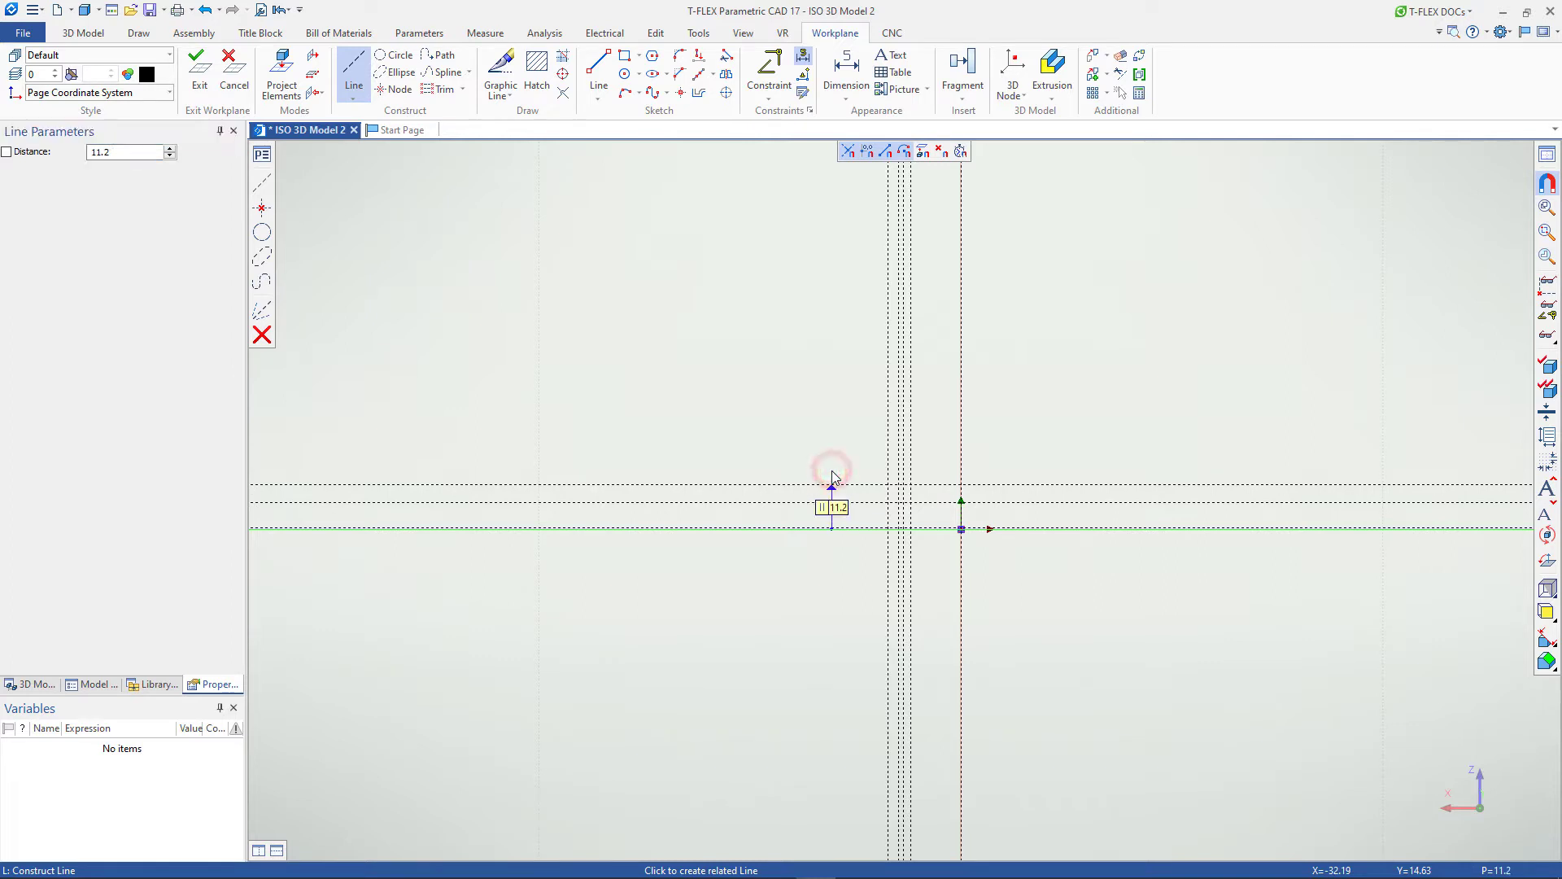
pyautogui.scroll(8, 910, 523)
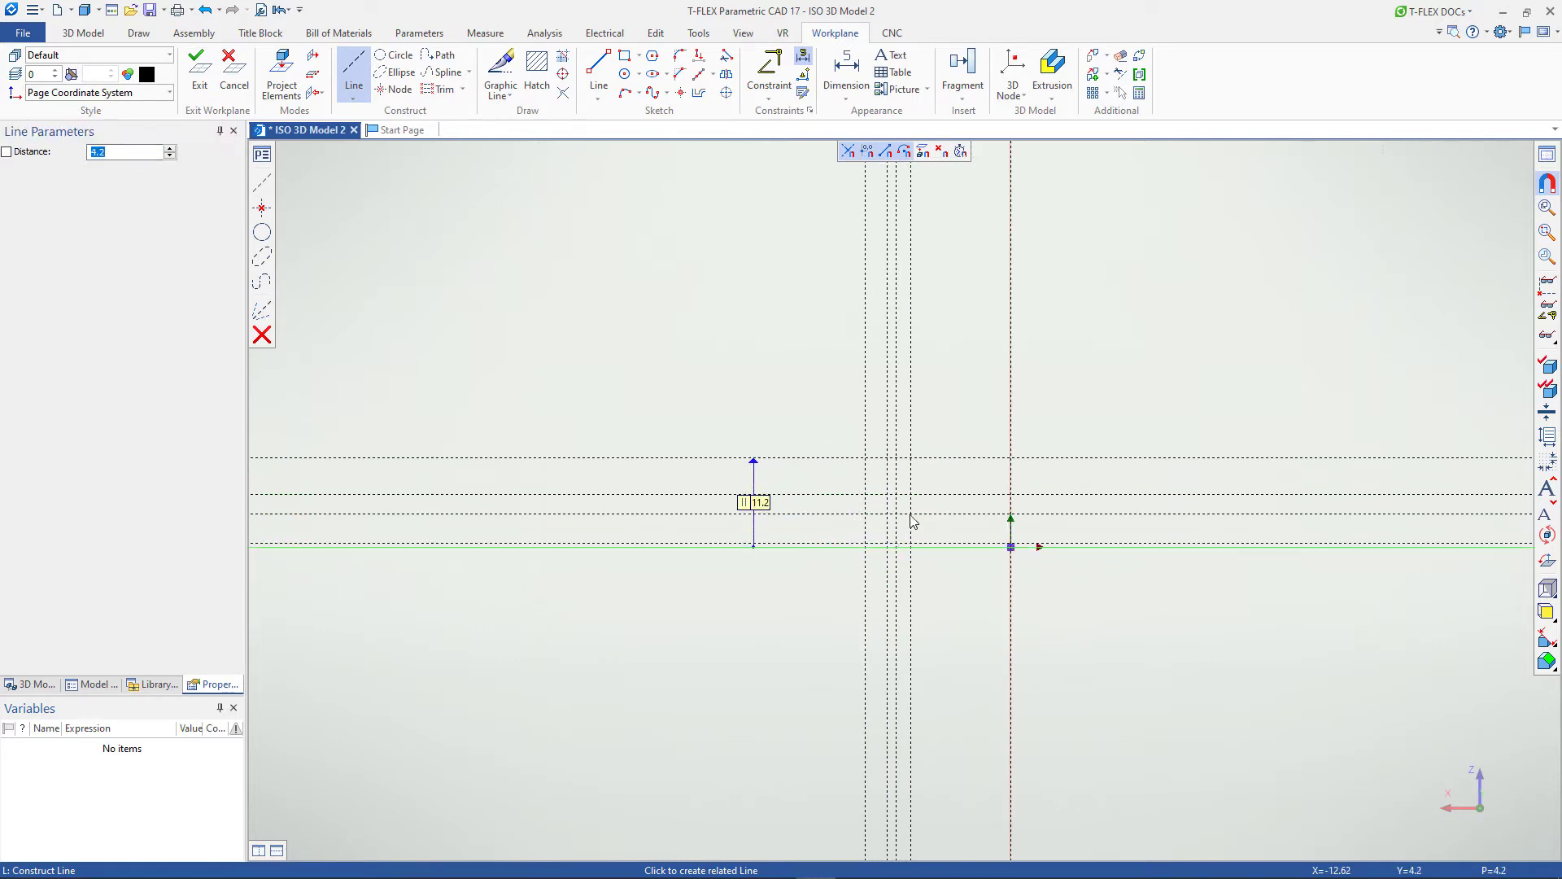
pyautogui.rightClick(961, 517)
pyautogui.rightClick(960, 518)
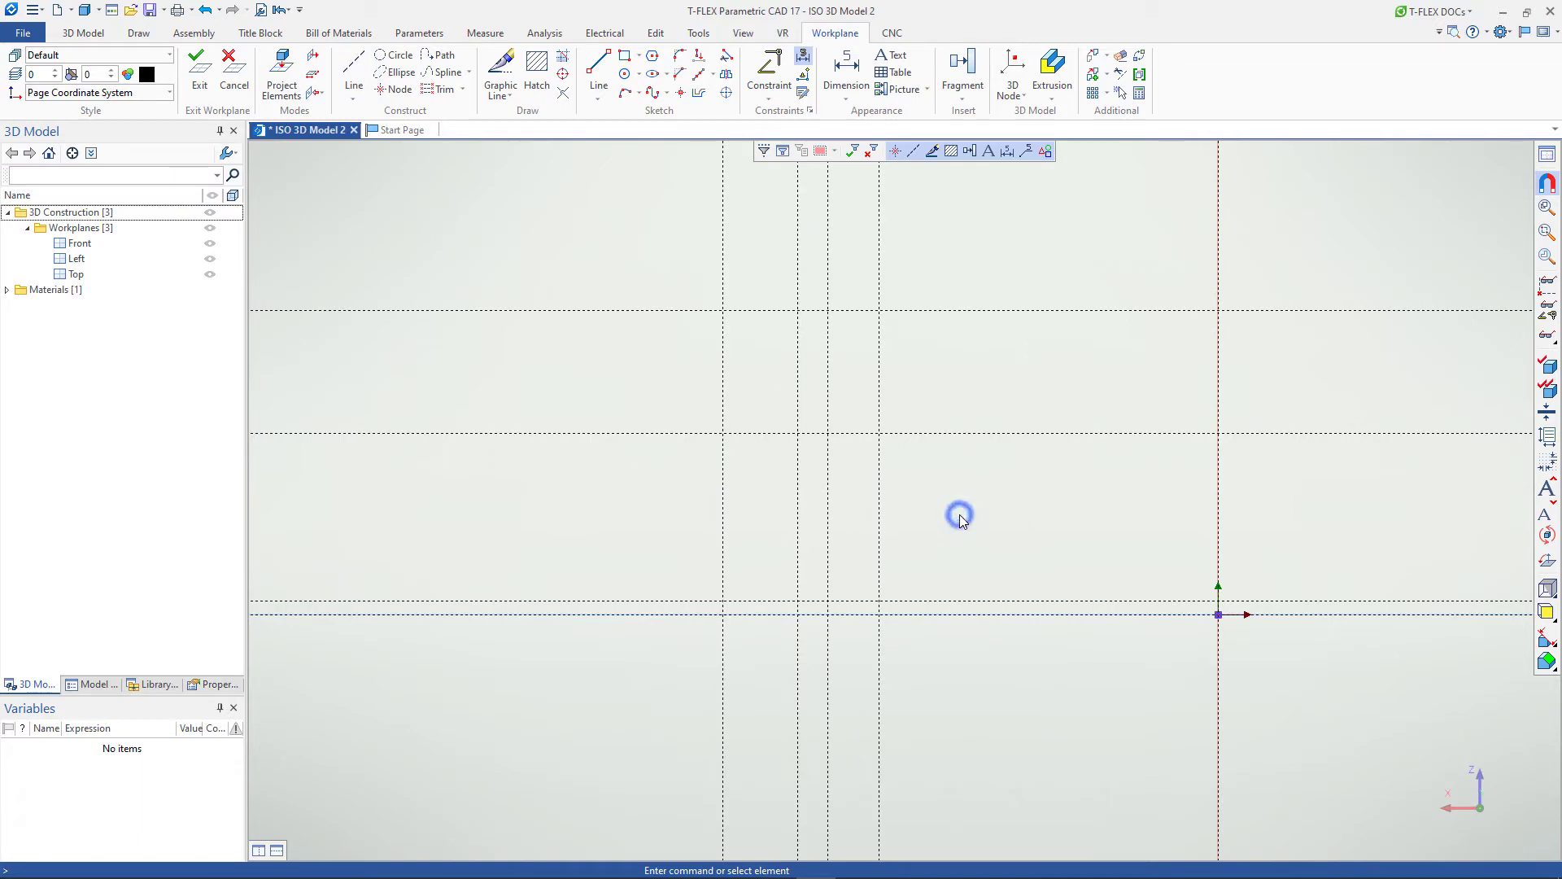
# Draw graphic lines from the origin along the base to the 18.25 line, including the 0.5-high notch between 12.5 and 15.5, and up to the 6.7 line
pyautogui.click(504, 71)
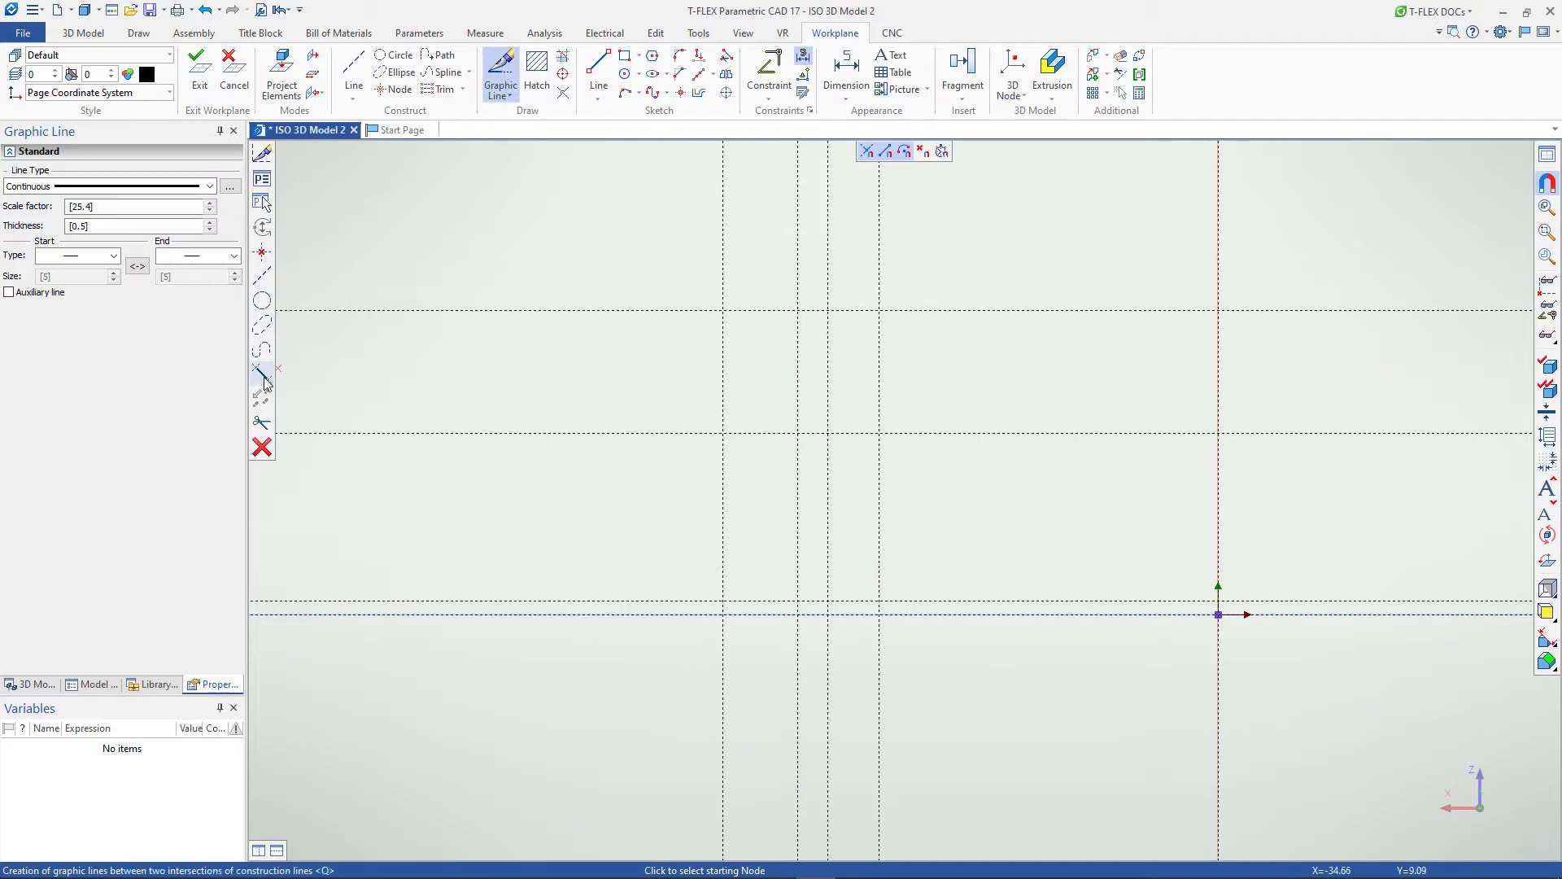
pyautogui.click(1219, 615)
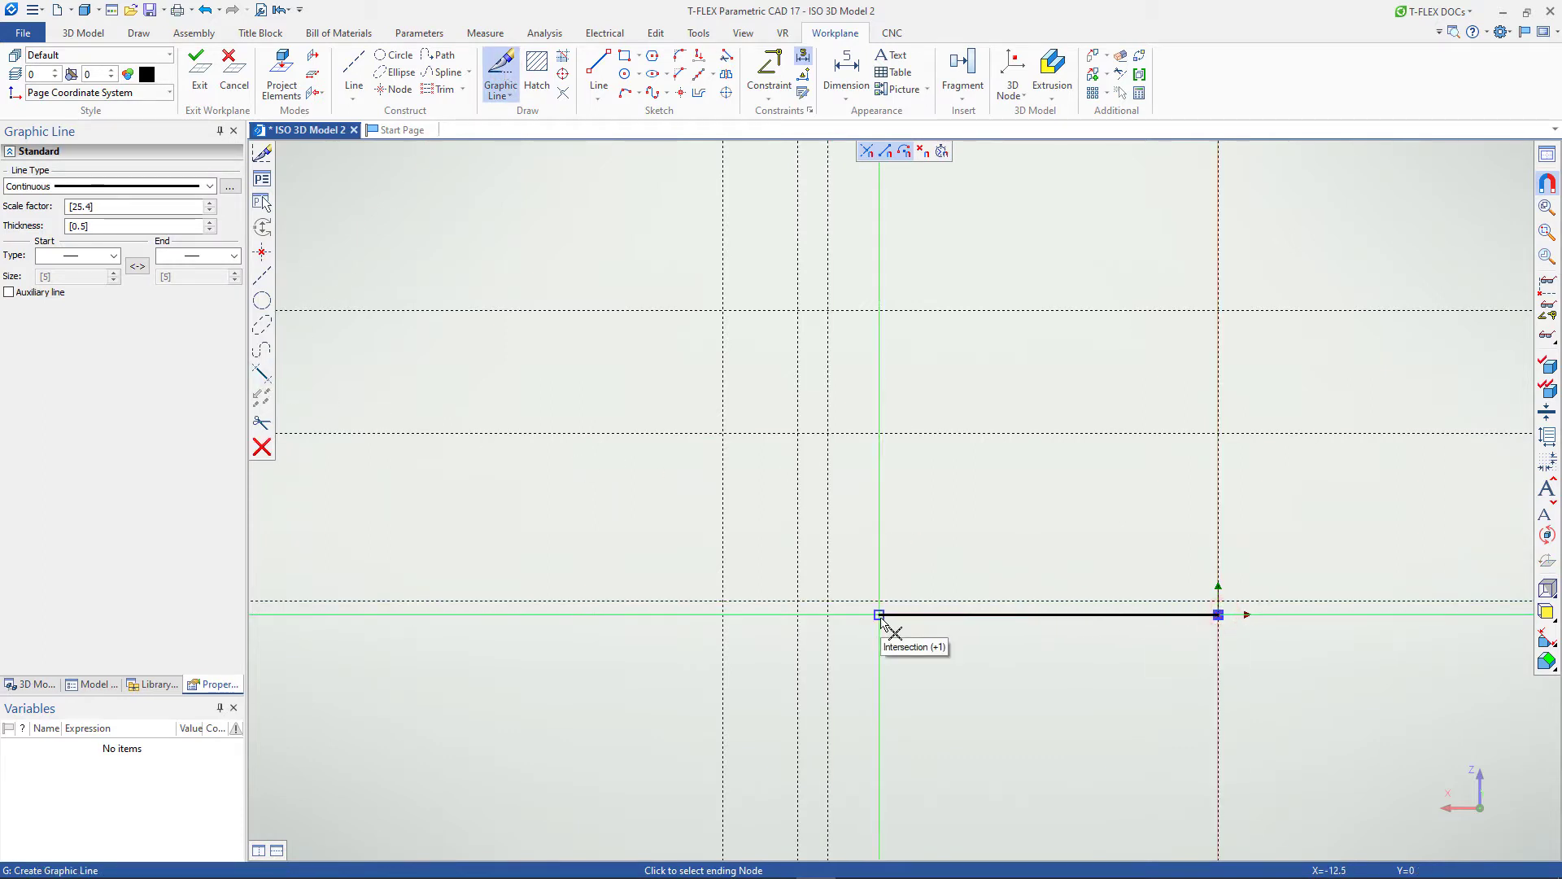
pyautogui.click(880, 615)
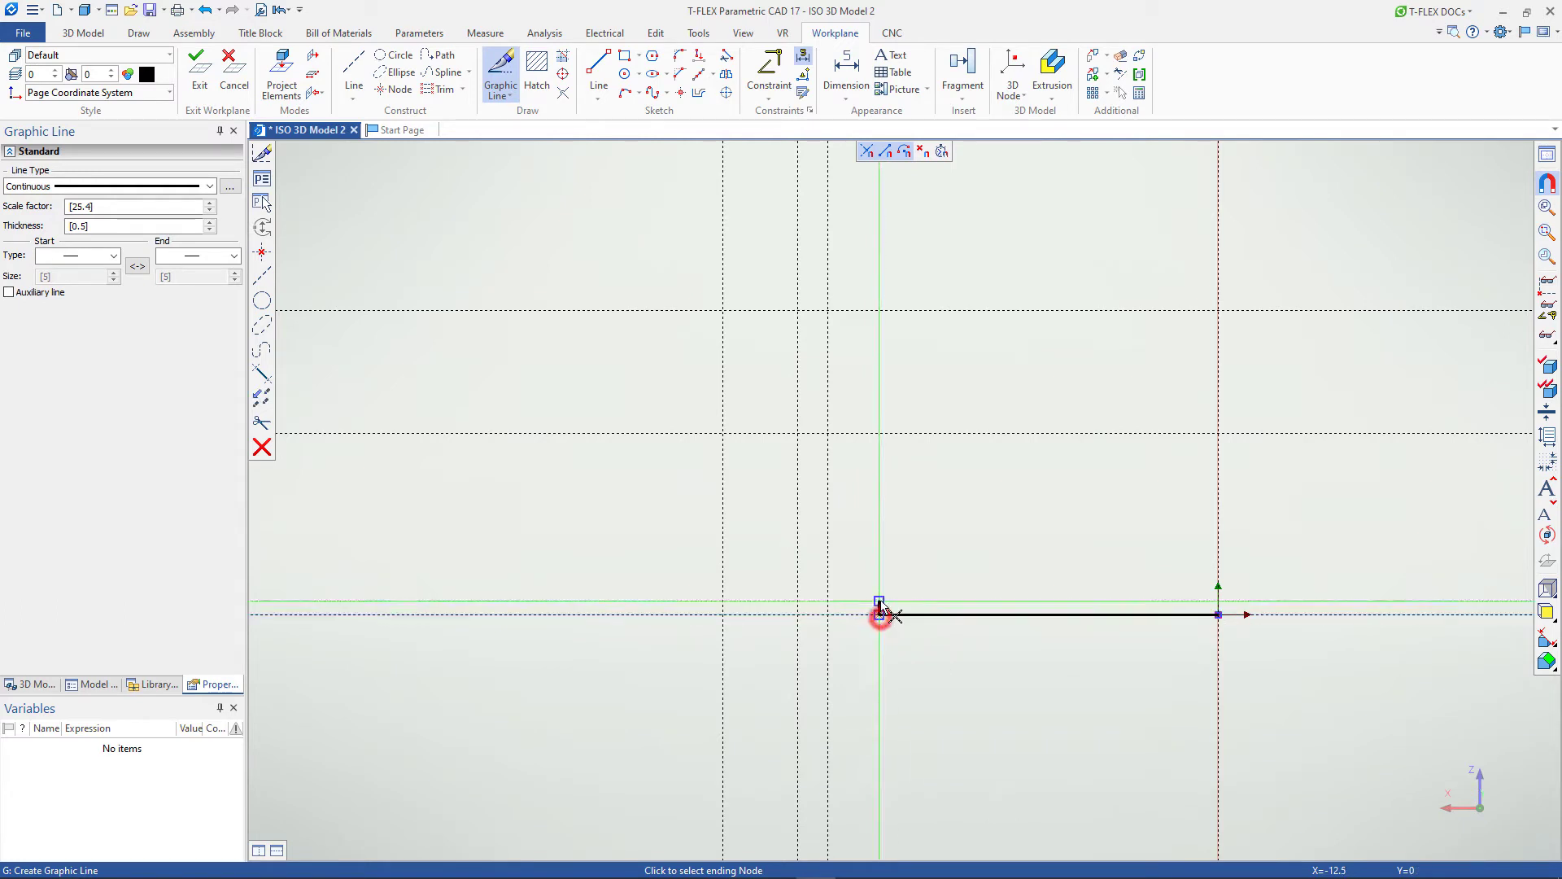
pyautogui.click(878, 601)
pyautogui.click(798, 601)
pyautogui.click(798, 615)
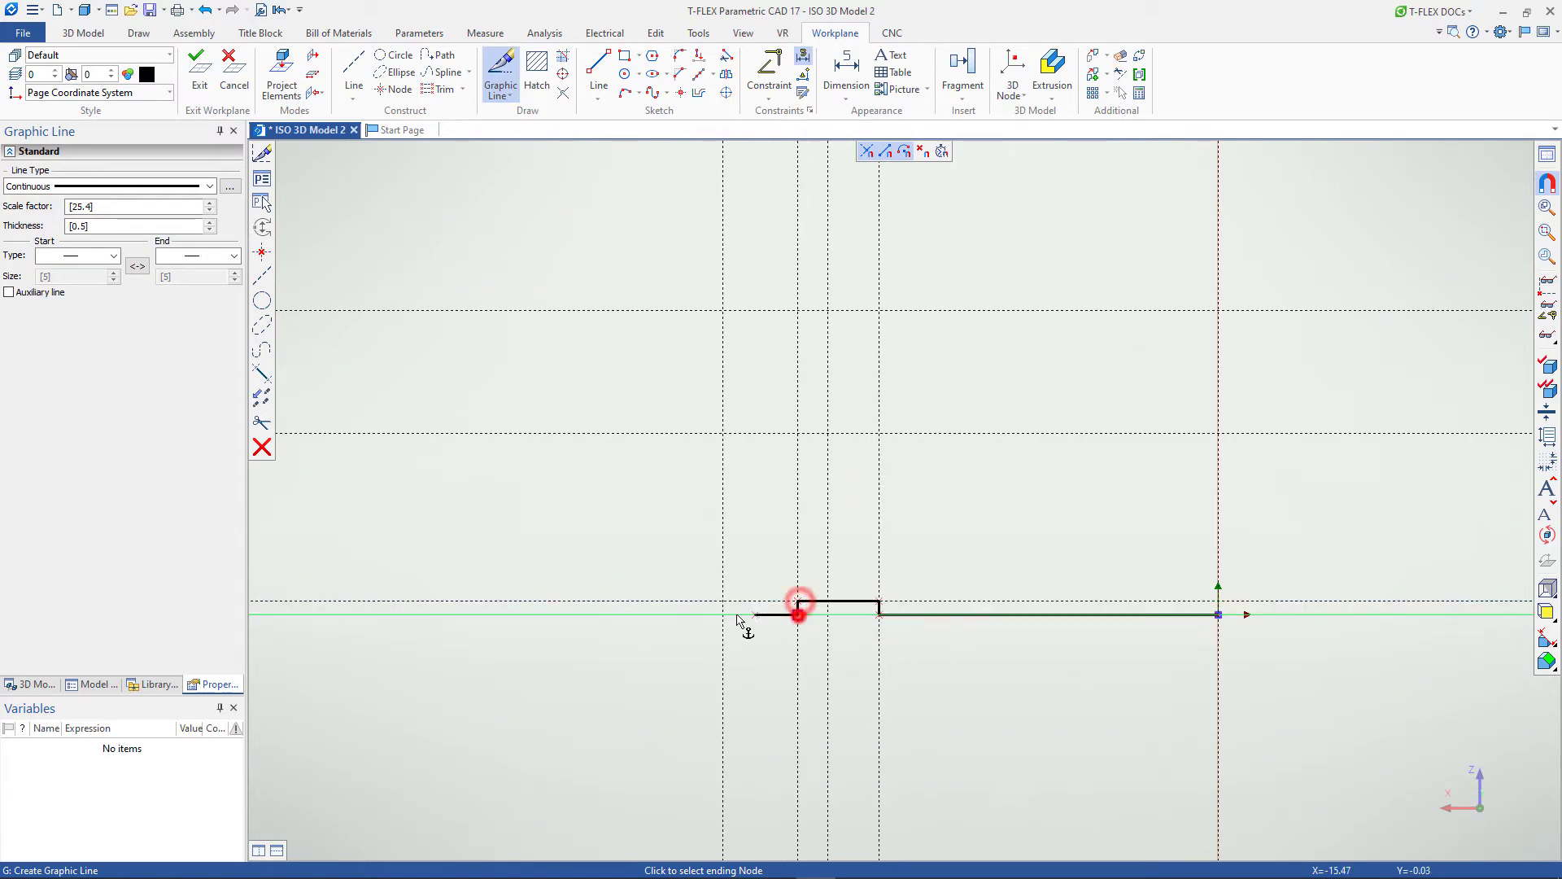
pyautogui.click(723, 615)
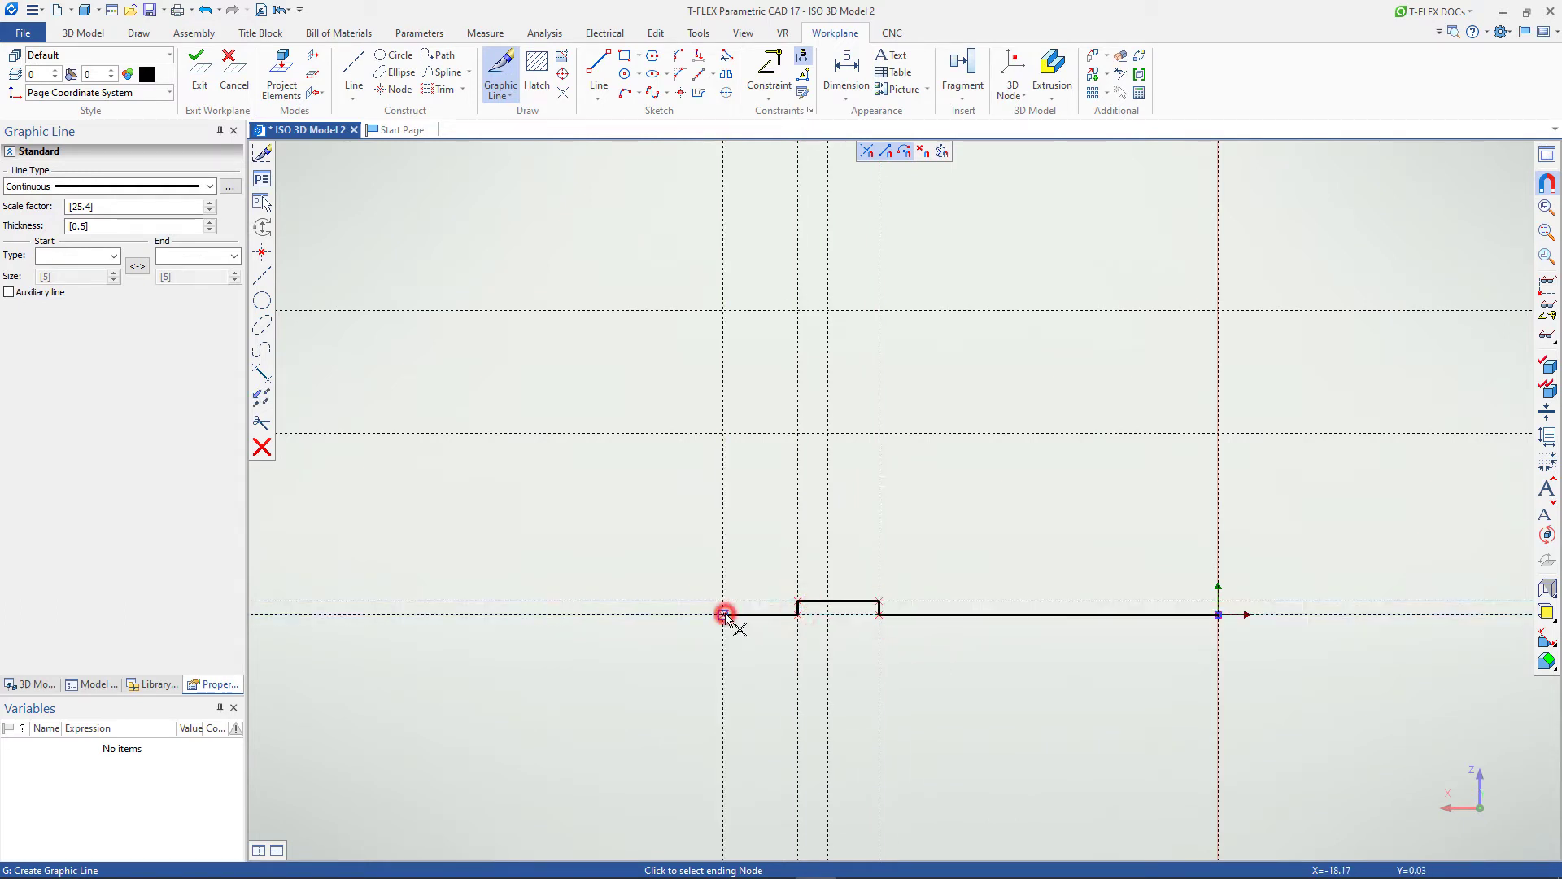
pyautogui.click(722, 433)
pyautogui.rightClick(579, 486)
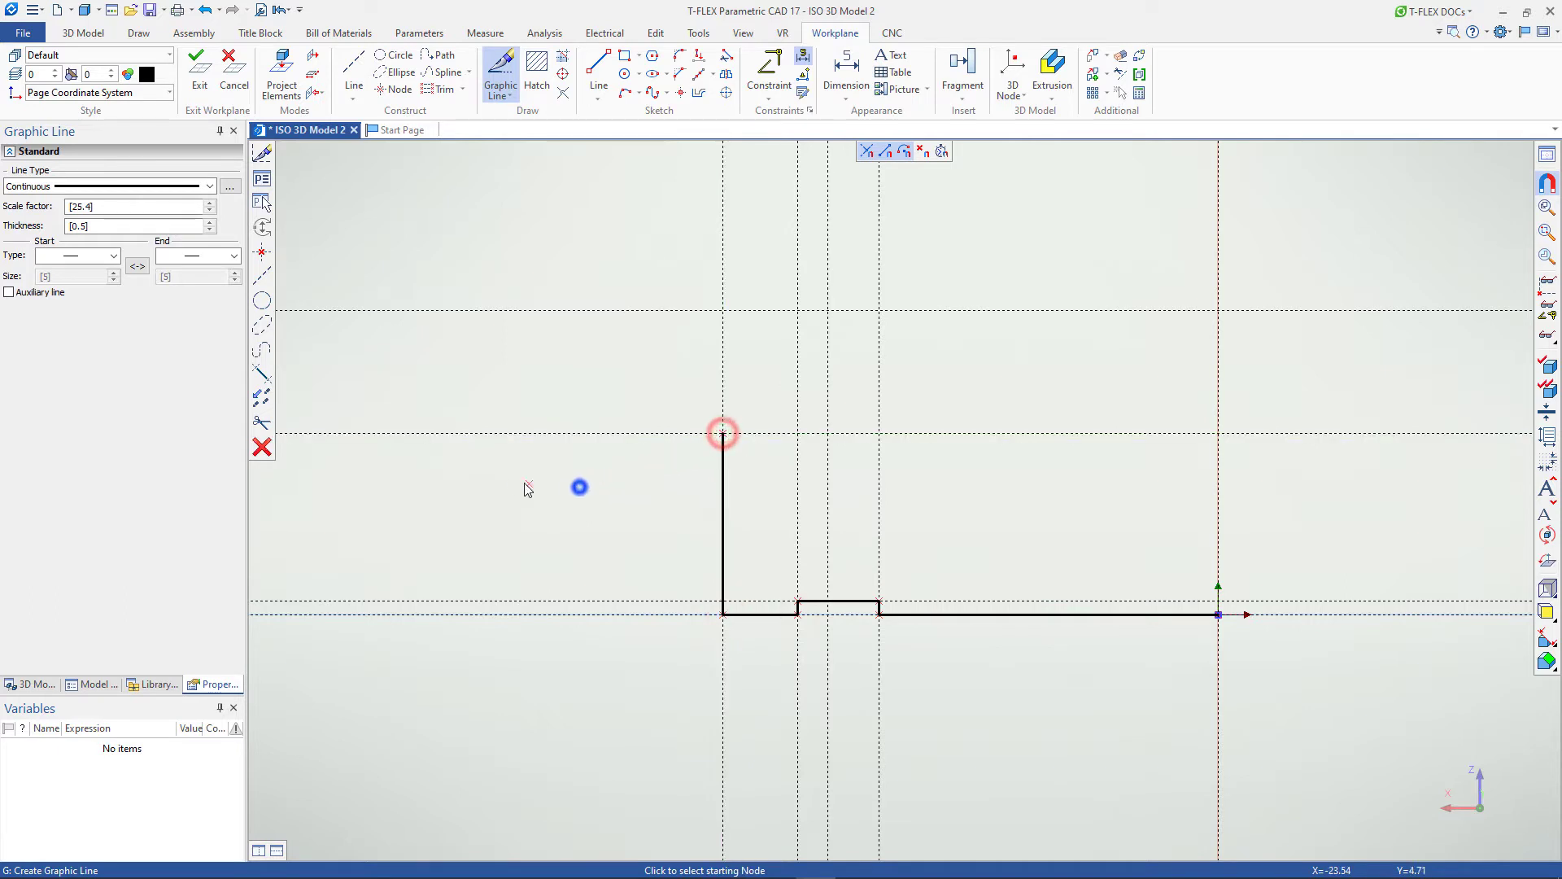
# Close the profile with graphic line segments between construction line intersections, along the 6.7, 14.4 and 11.2 lines and down the vertical axis to the origin
pyautogui.click(262, 375)
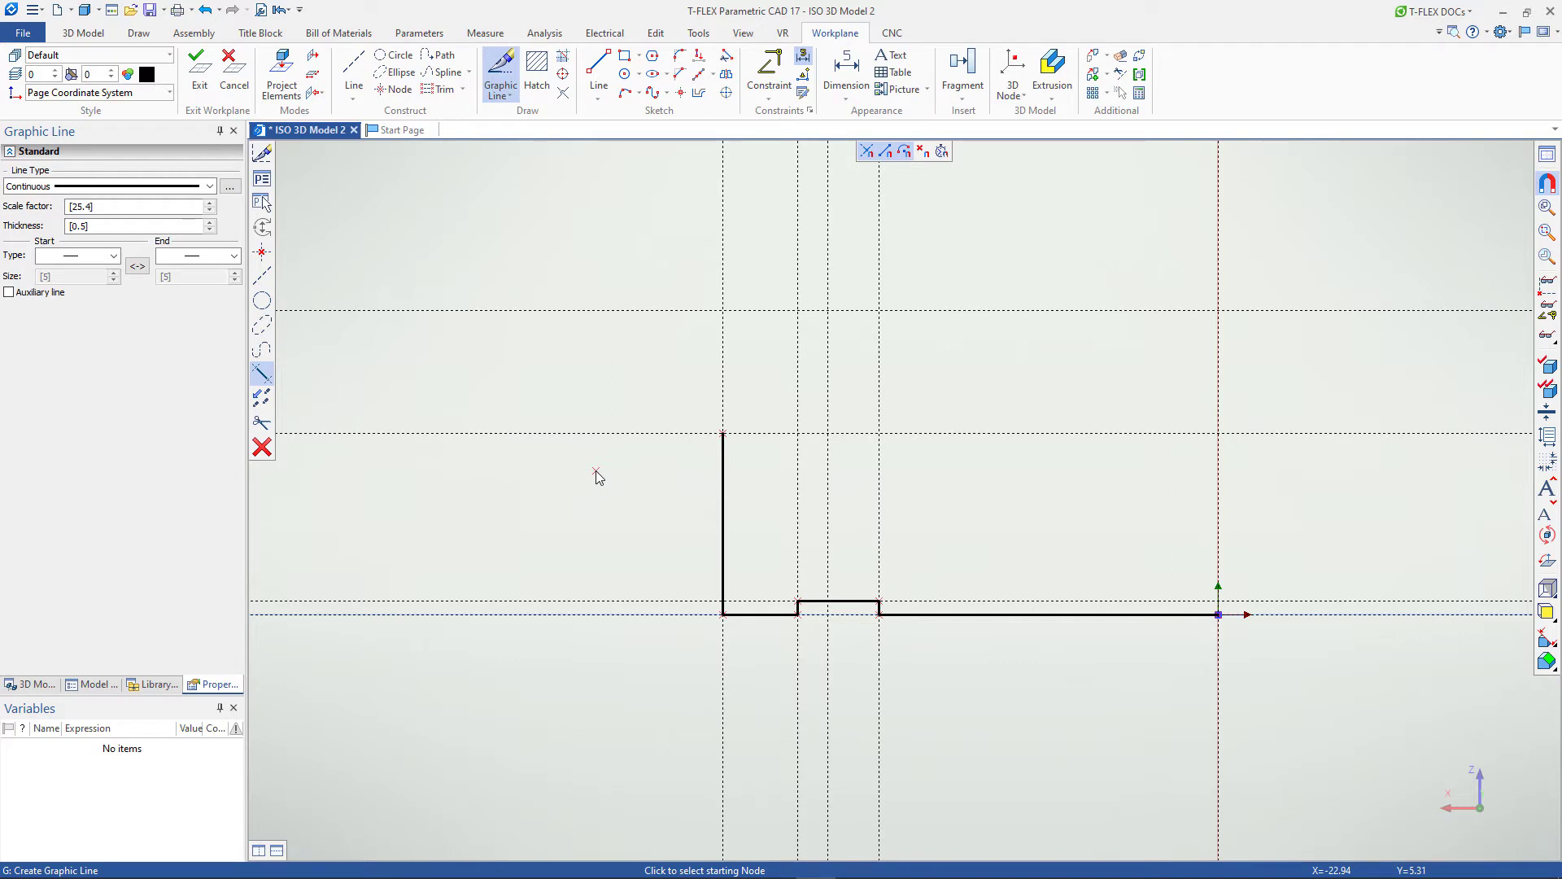
pyautogui.click(776, 434)
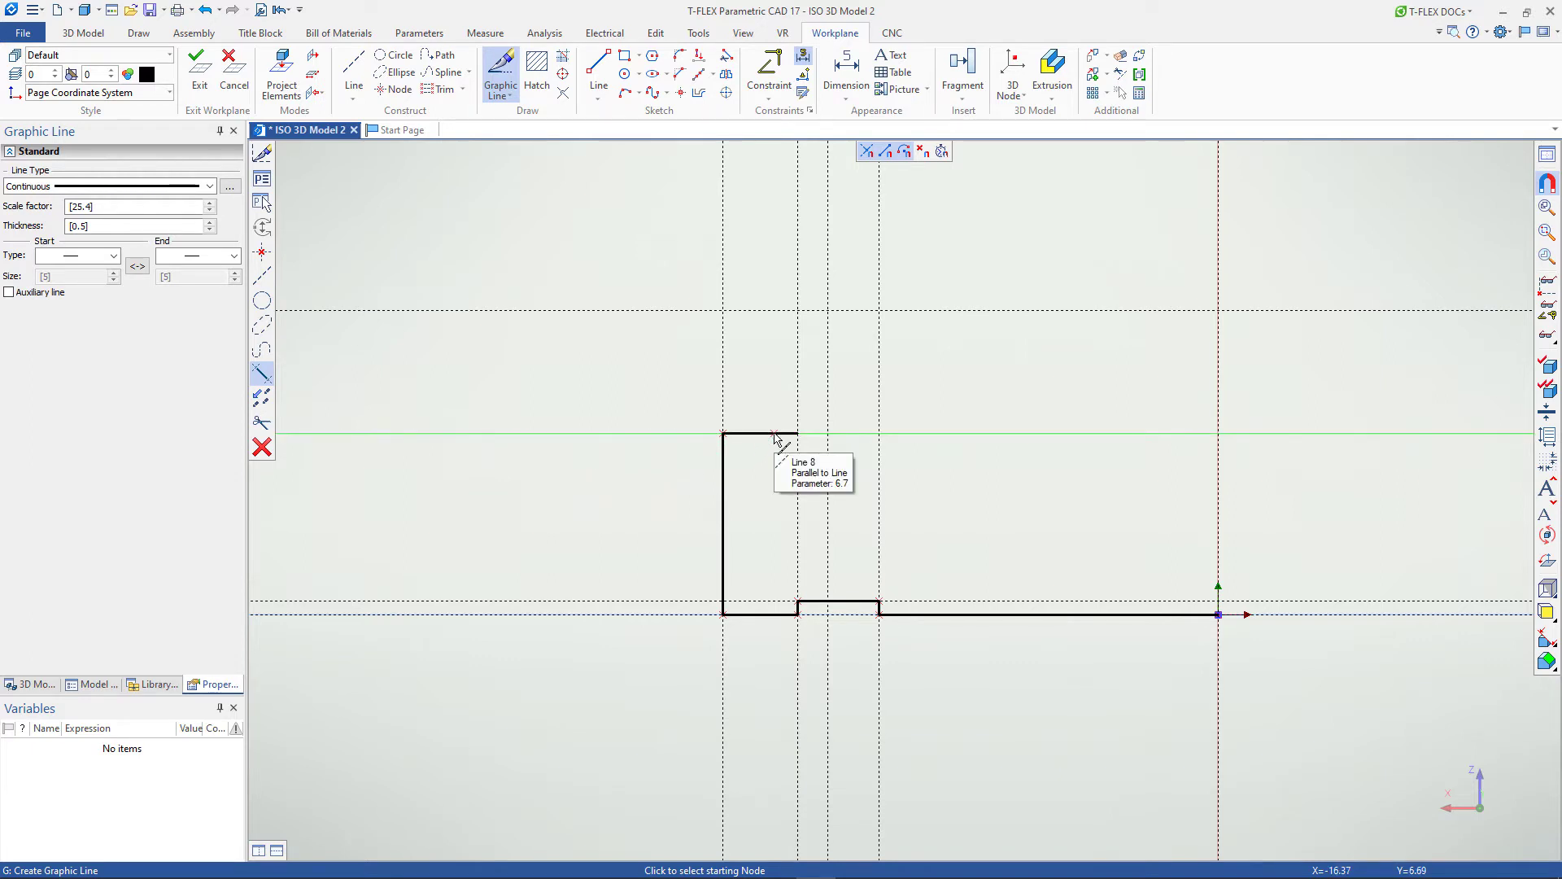
pyautogui.click(773, 436)
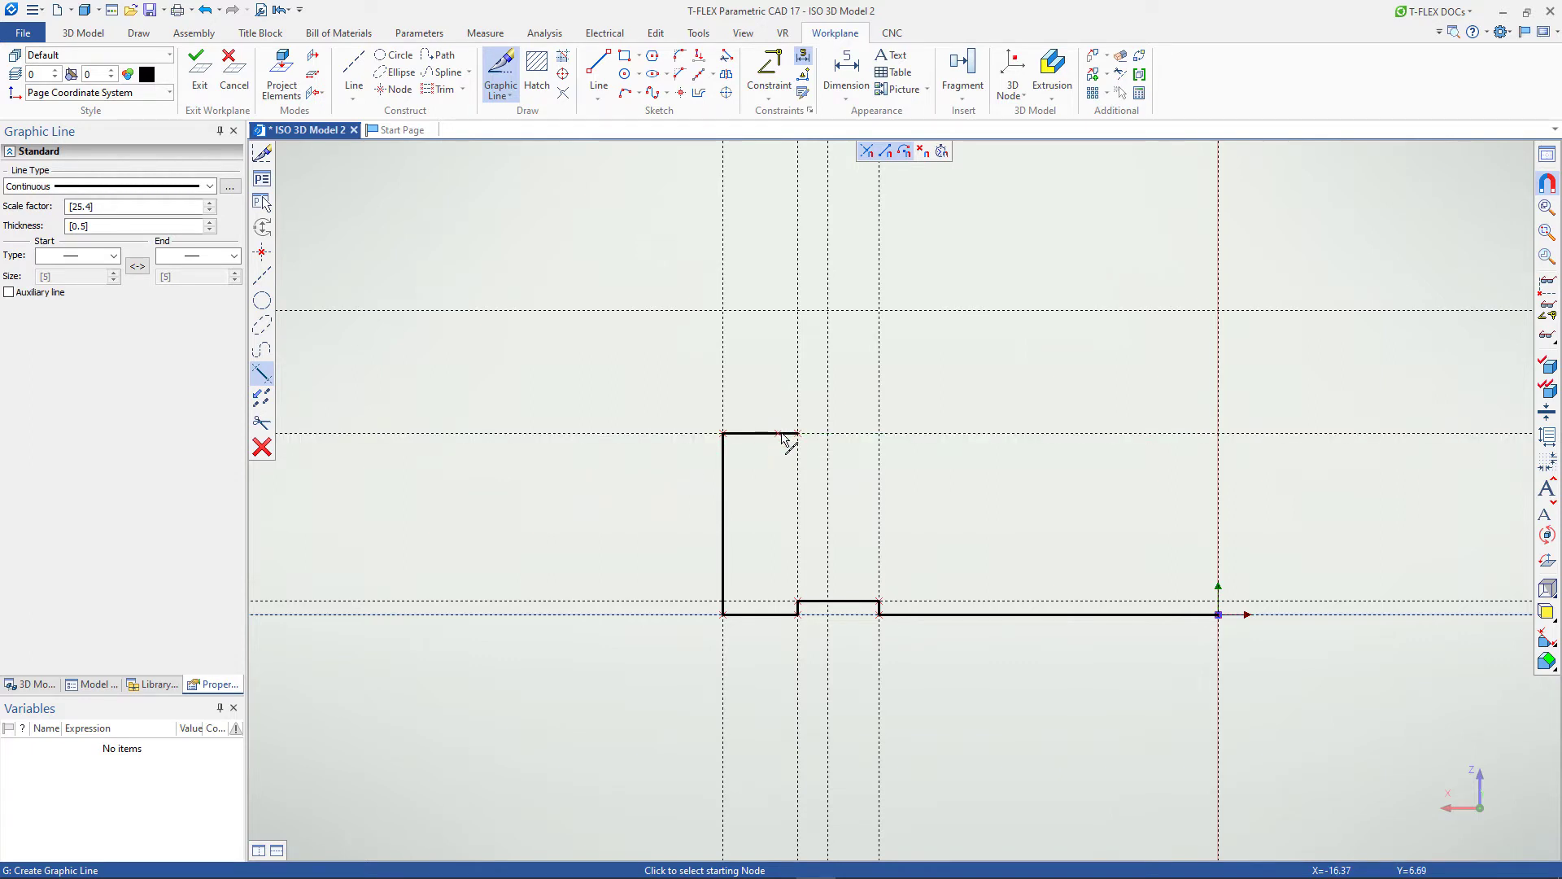
pyautogui.click(816, 433)
pyautogui.click(828, 401)
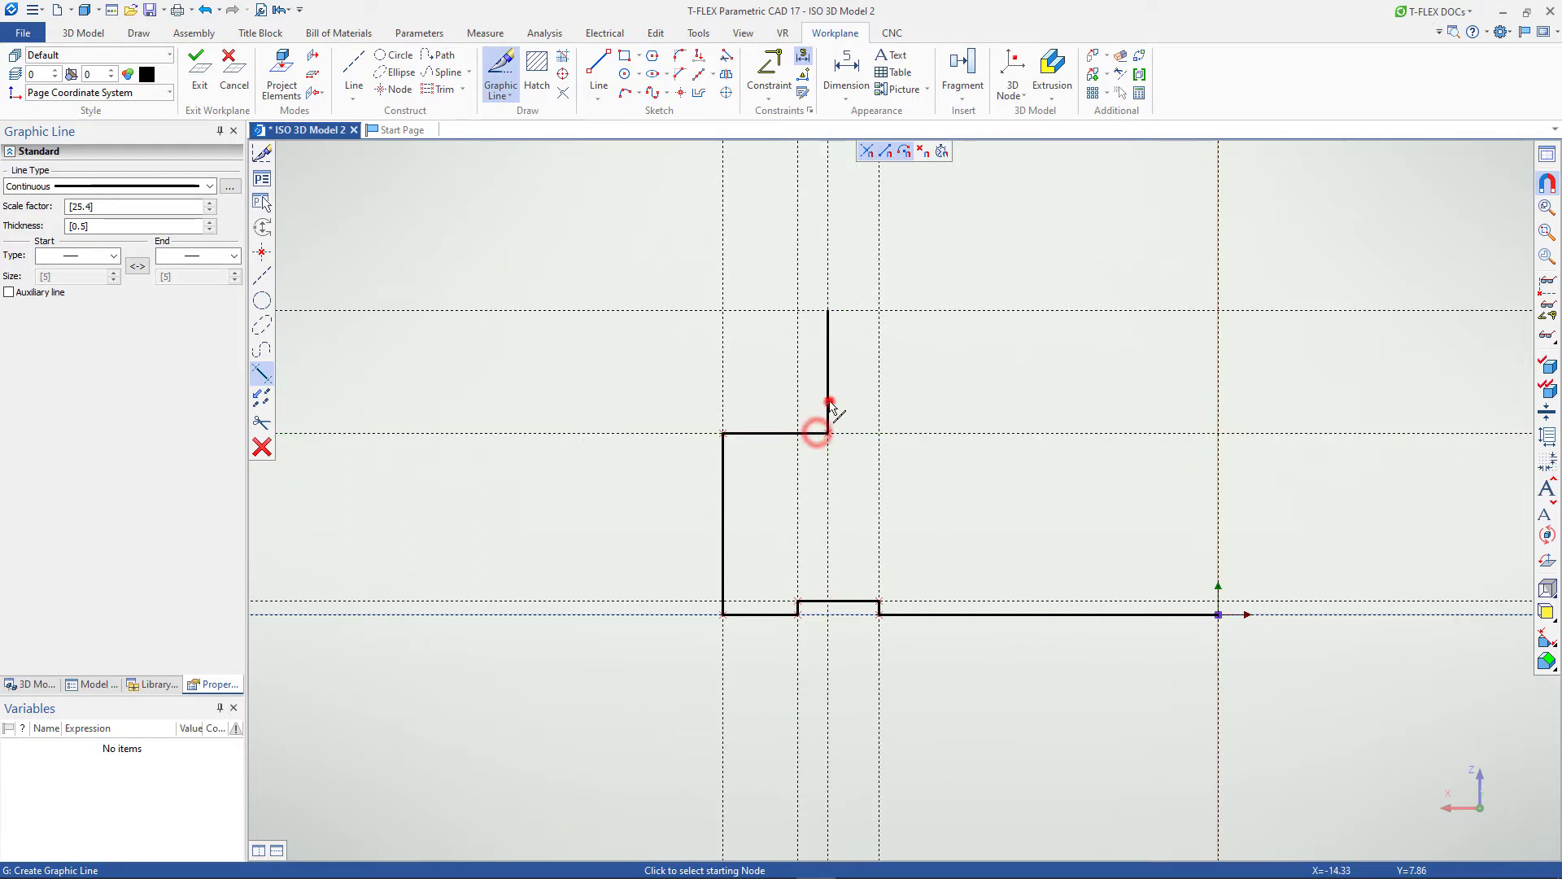
pyautogui.click(873, 310)
pyautogui.click(979, 310)
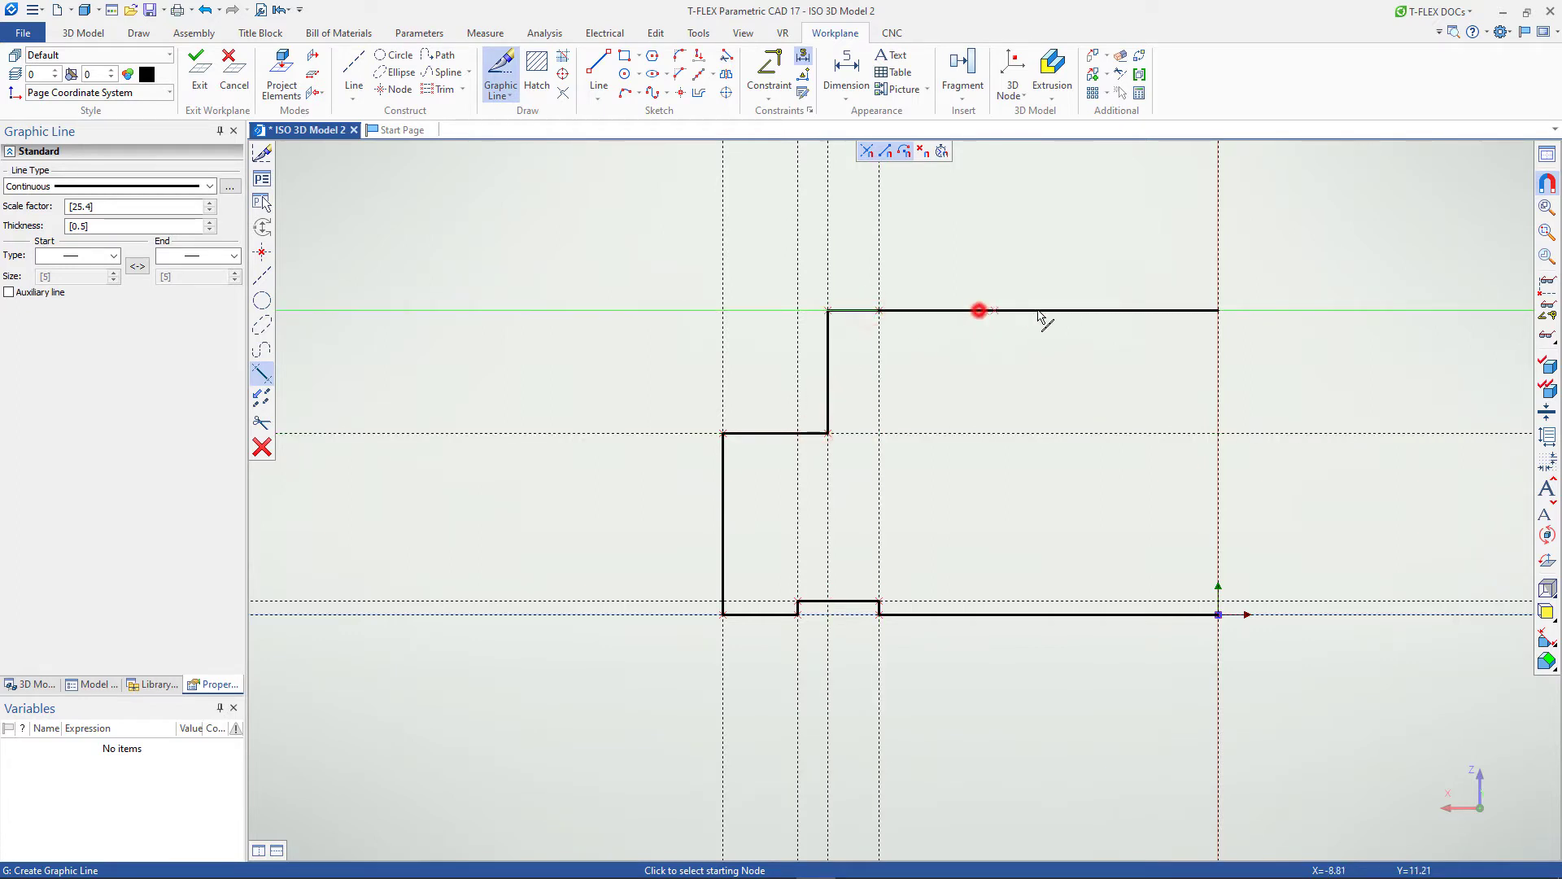
pyautogui.click(1218, 381)
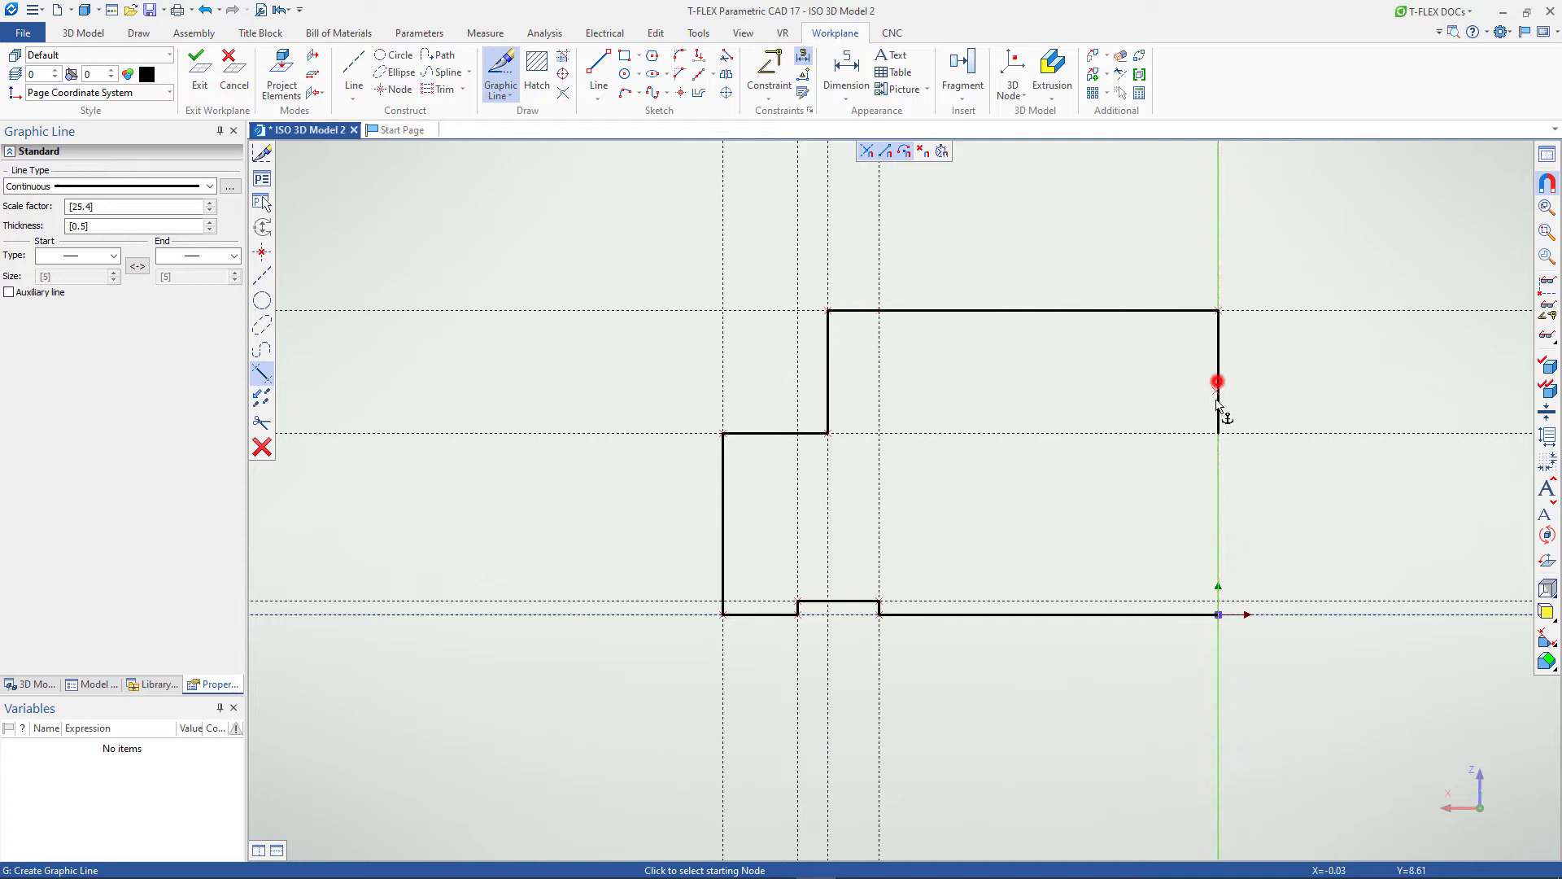
pyautogui.click(1218, 463)
pyautogui.scroll(2, 1150, 604)
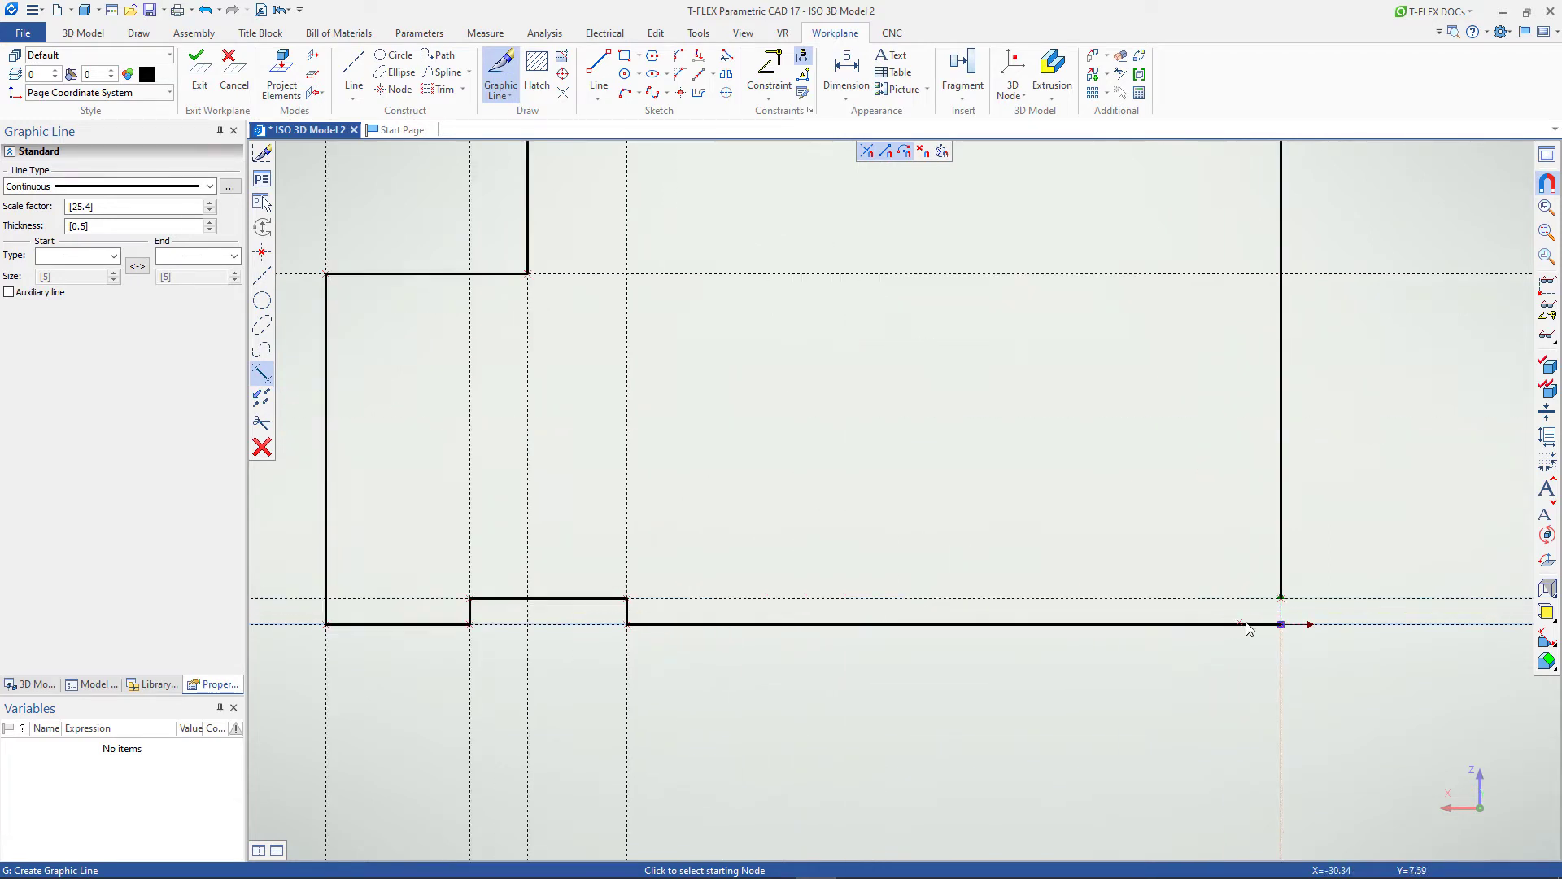
pyautogui.scroll(-4, 1208, 543)
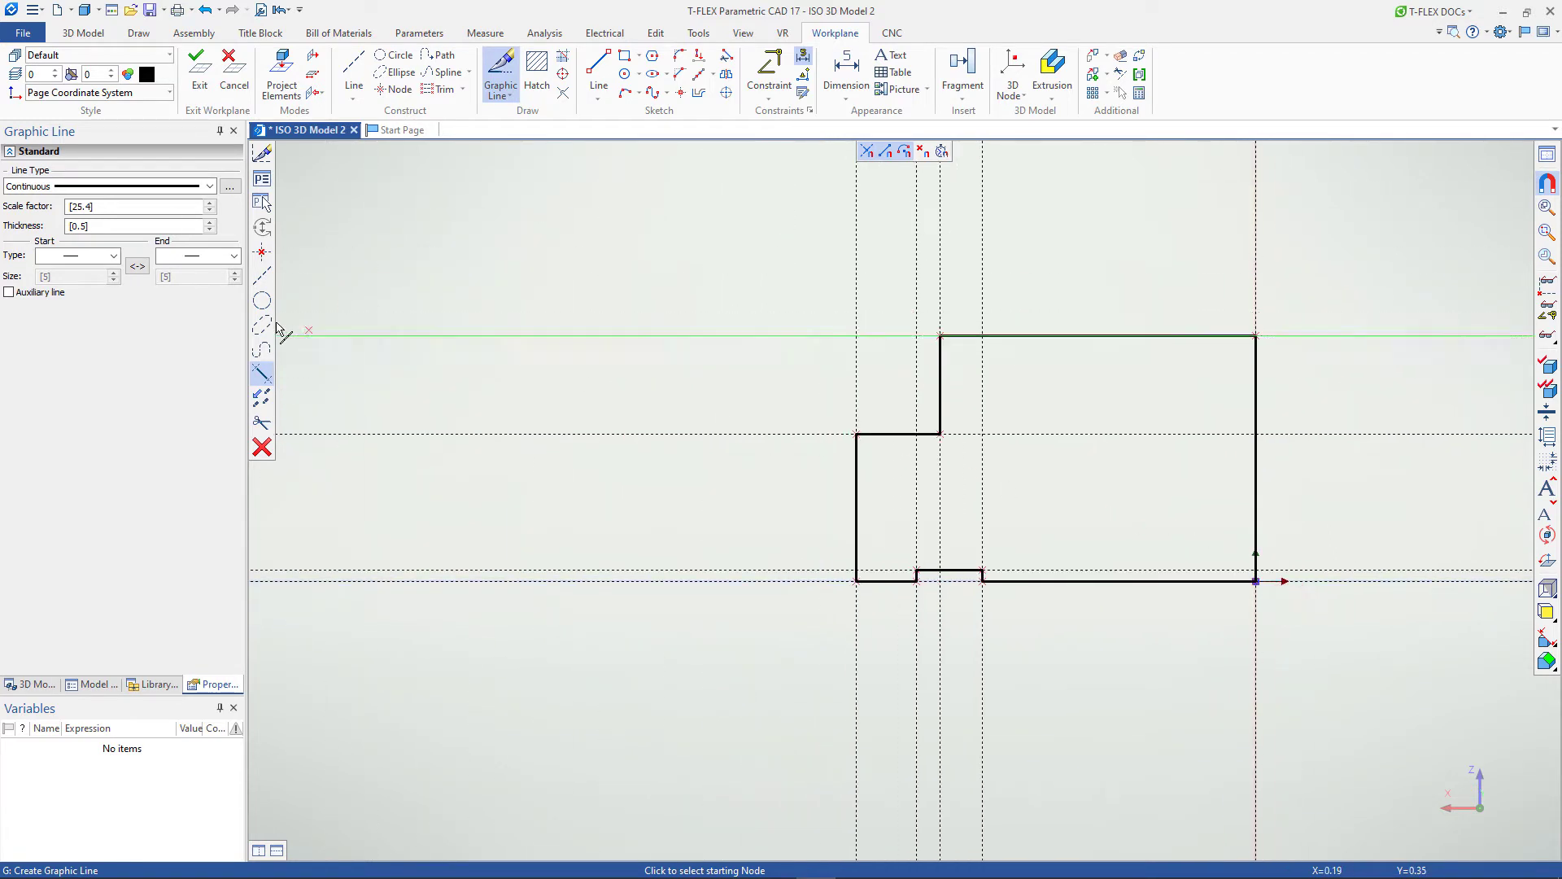
pyautogui.rightClick(1071, 475)
# Move the right end of the profile's upper line to the 12.5 construction line, and return it to the vertical axis
pyautogui.click(1084, 337)
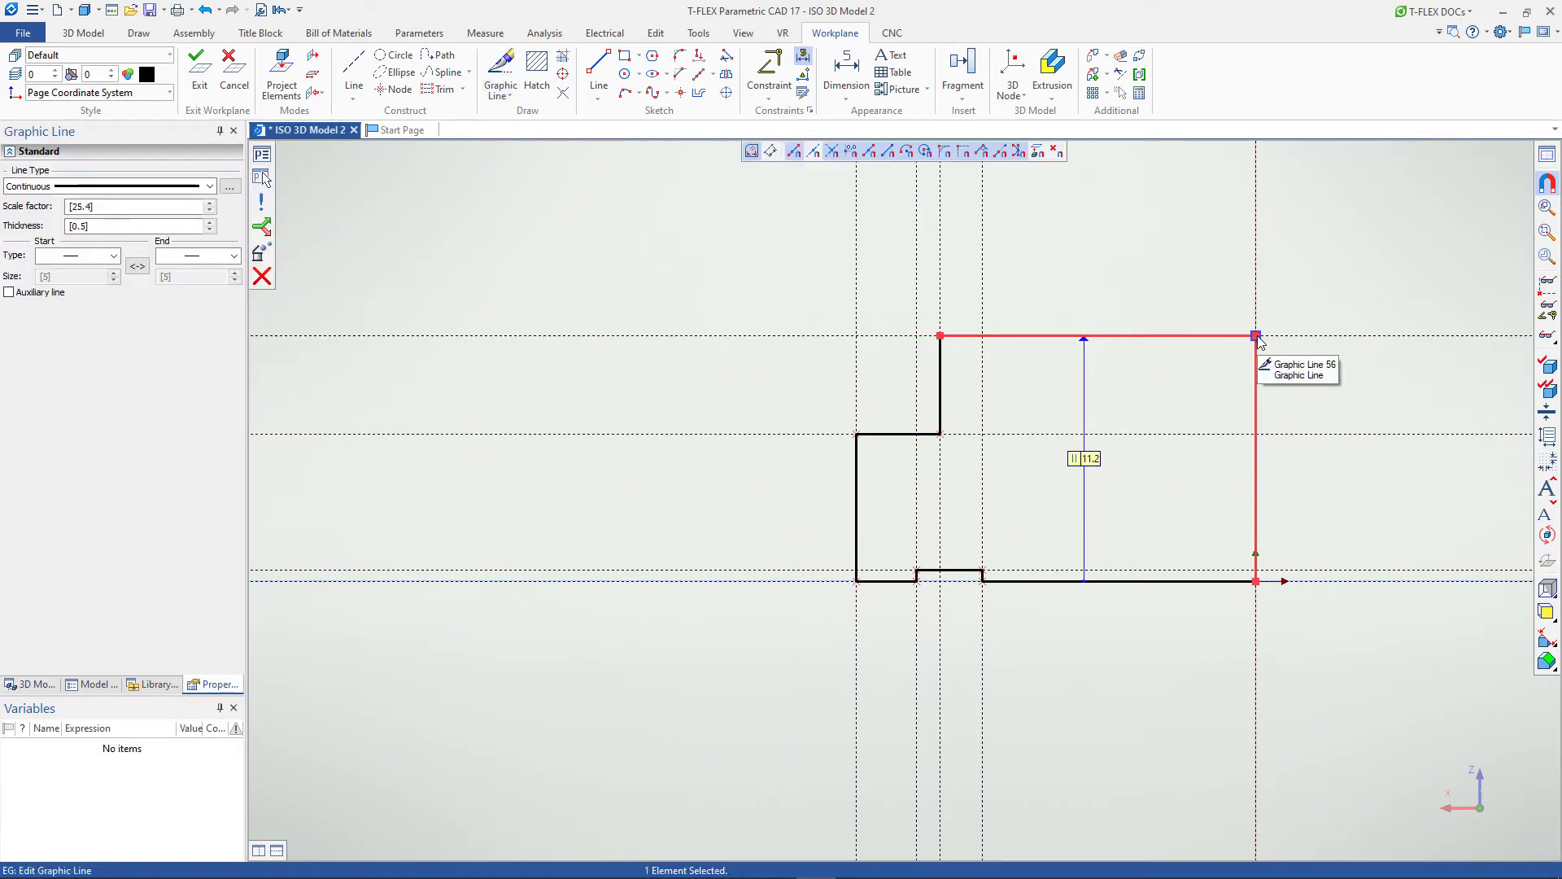
pyautogui.moveTo(1258, 338); pyautogui.dragTo(979, 337)
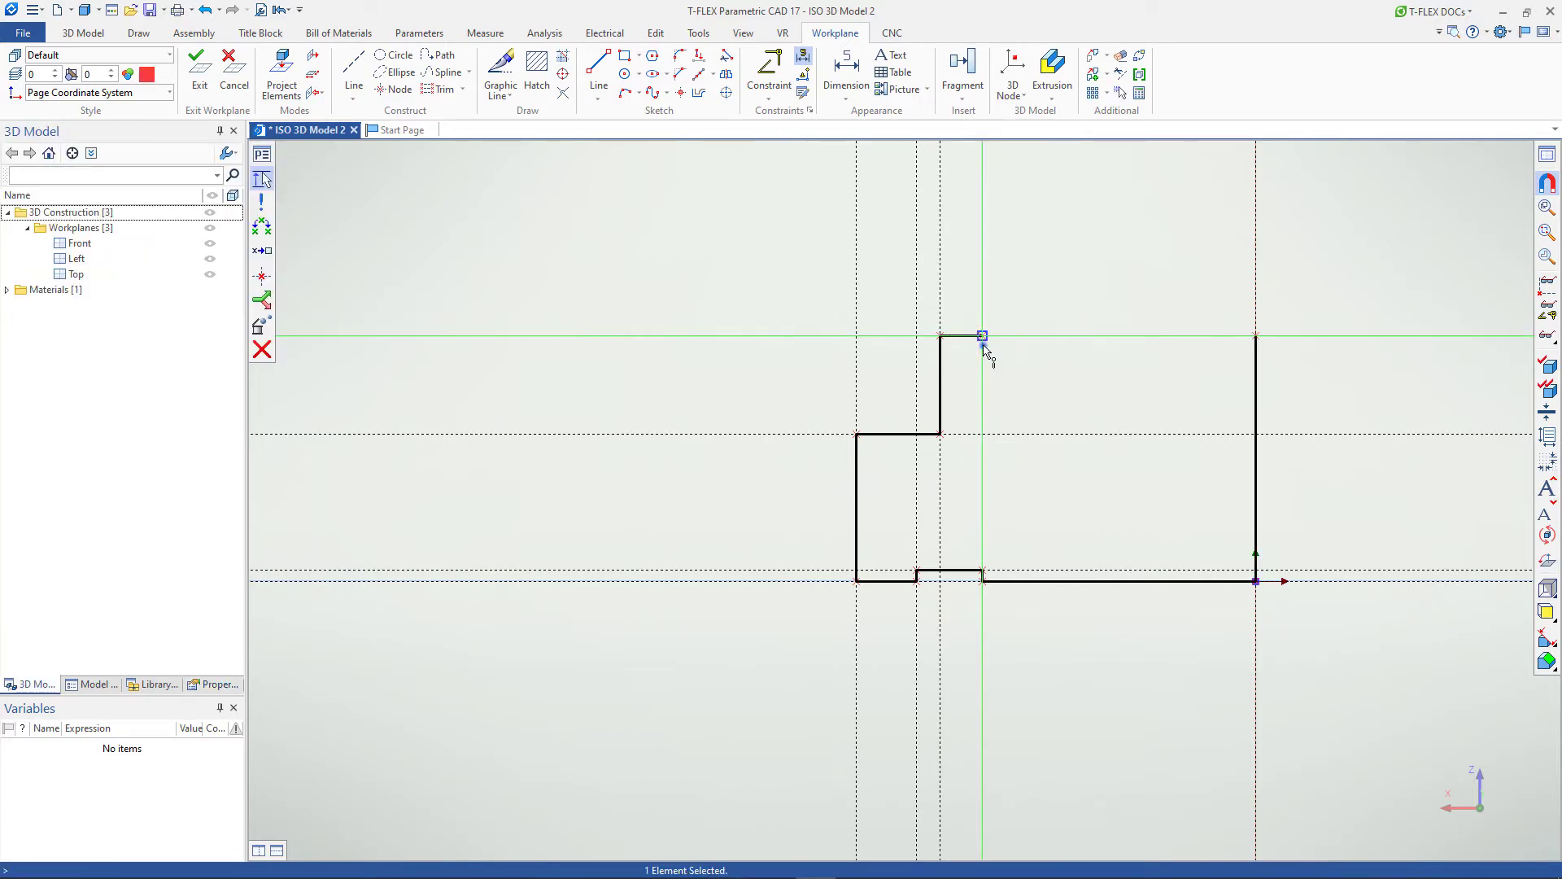
pyautogui.rightClick(982, 337)
pyautogui.click(964, 337)
pyautogui.moveTo(982, 337); pyautogui.dragTo(1250, 335)
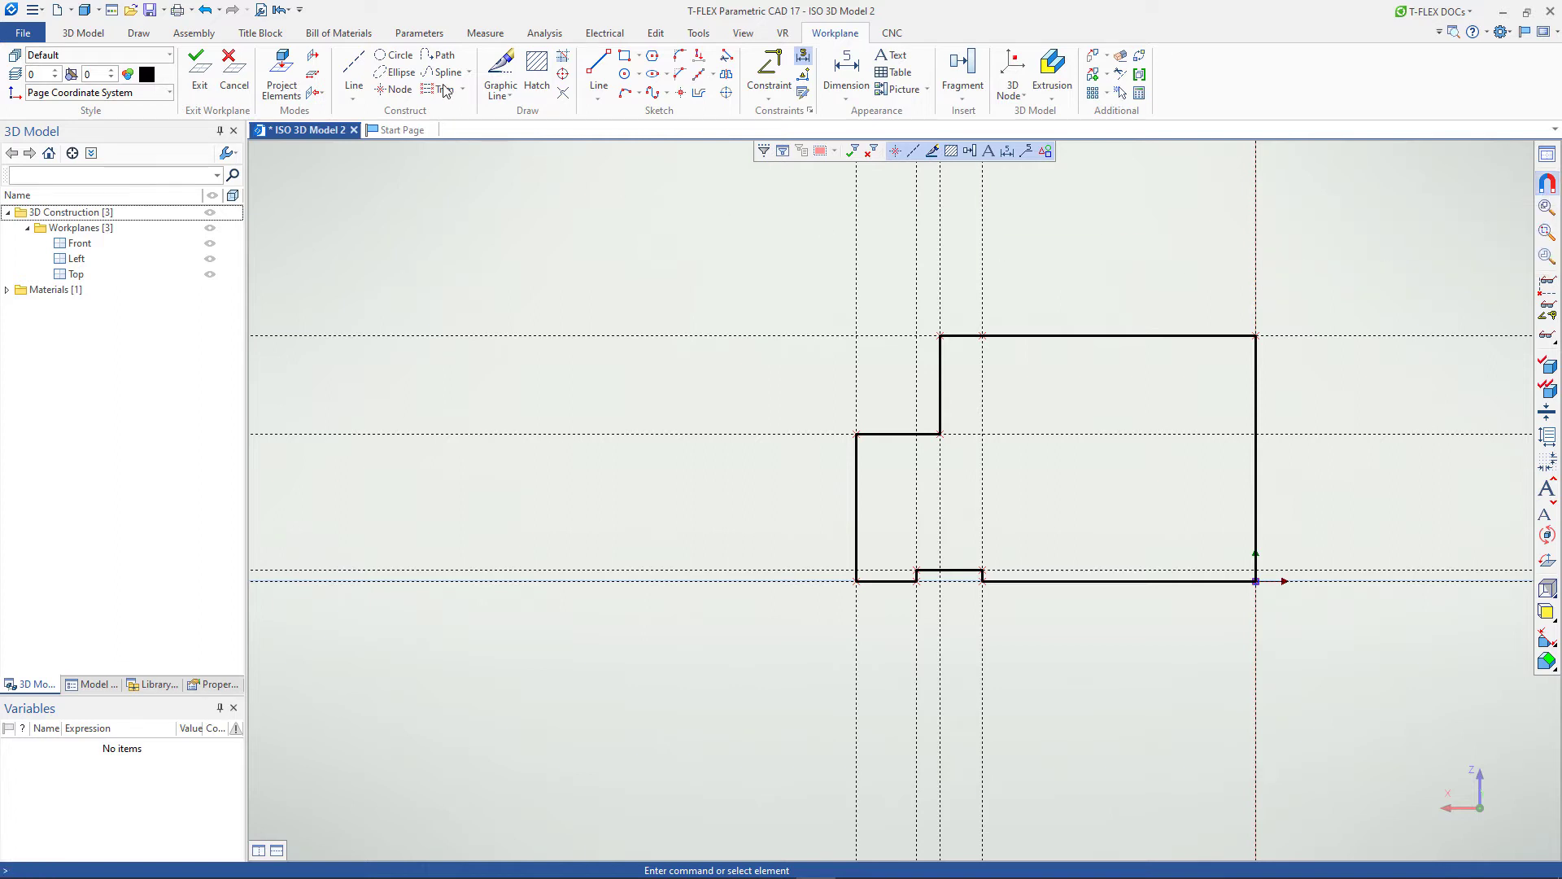
# Draw a free slanted graphic line in the empty area to the upper left of the profile, and undo it
pyautogui.click(500, 68)
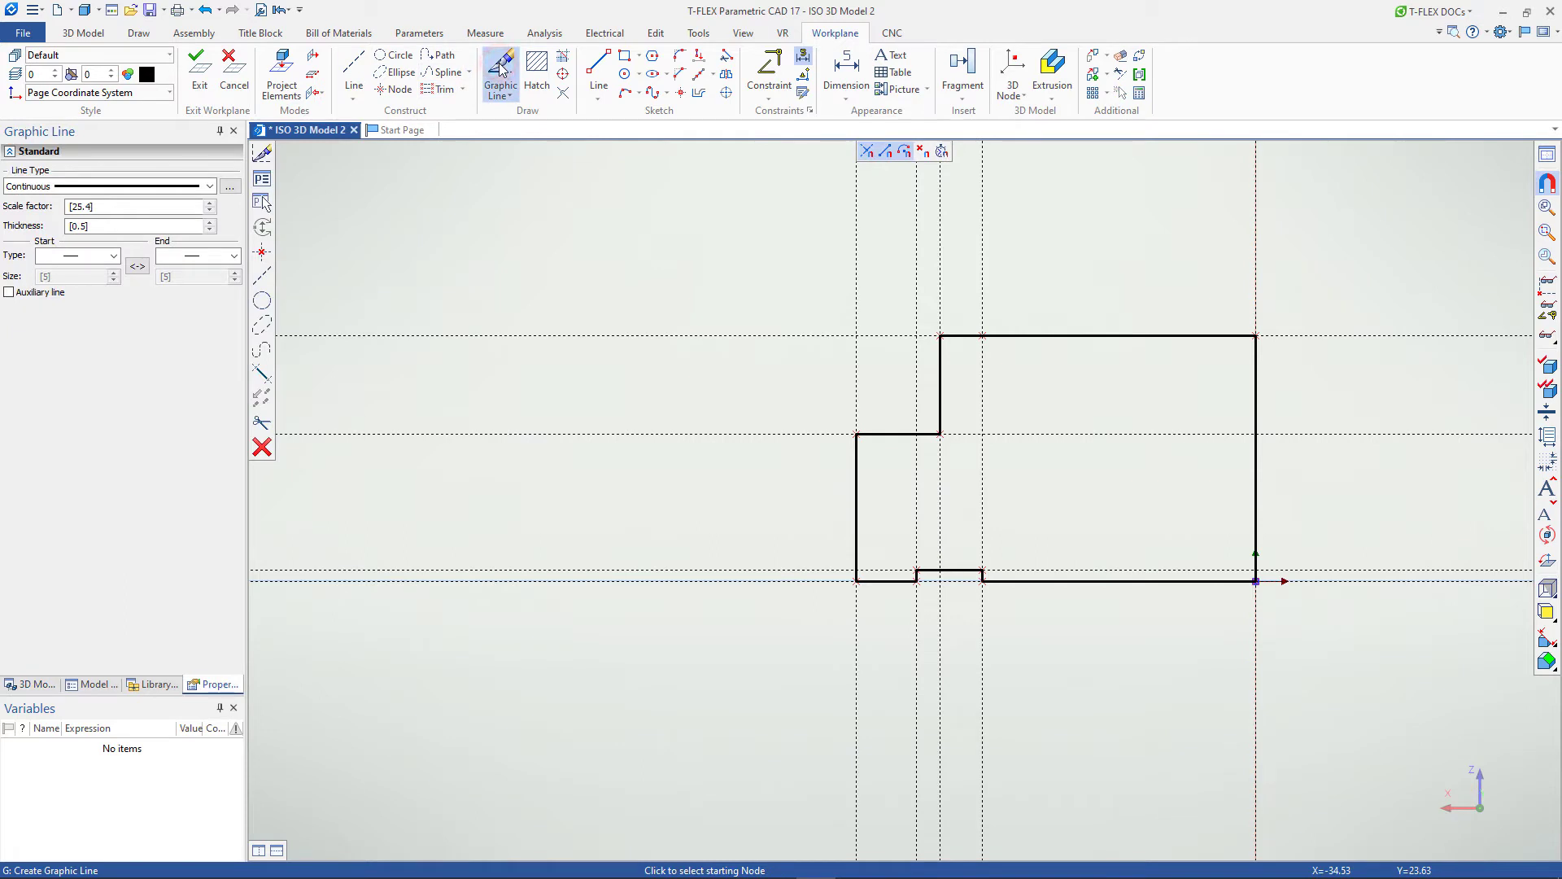
pyautogui.click(257, 156)
pyautogui.click(445, 226)
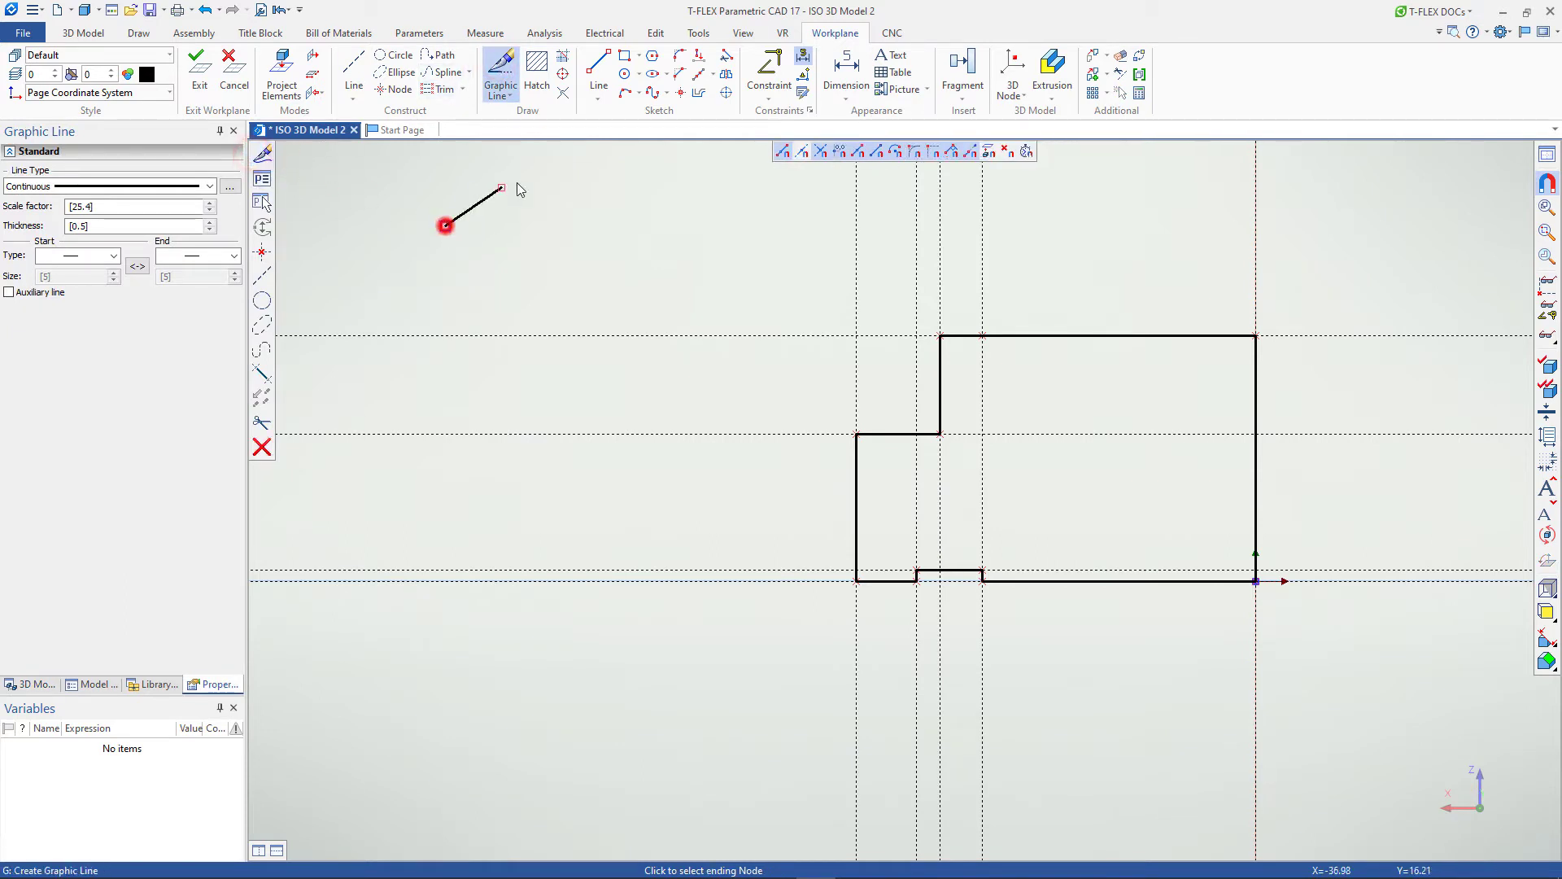
pyautogui.click(553, 174)
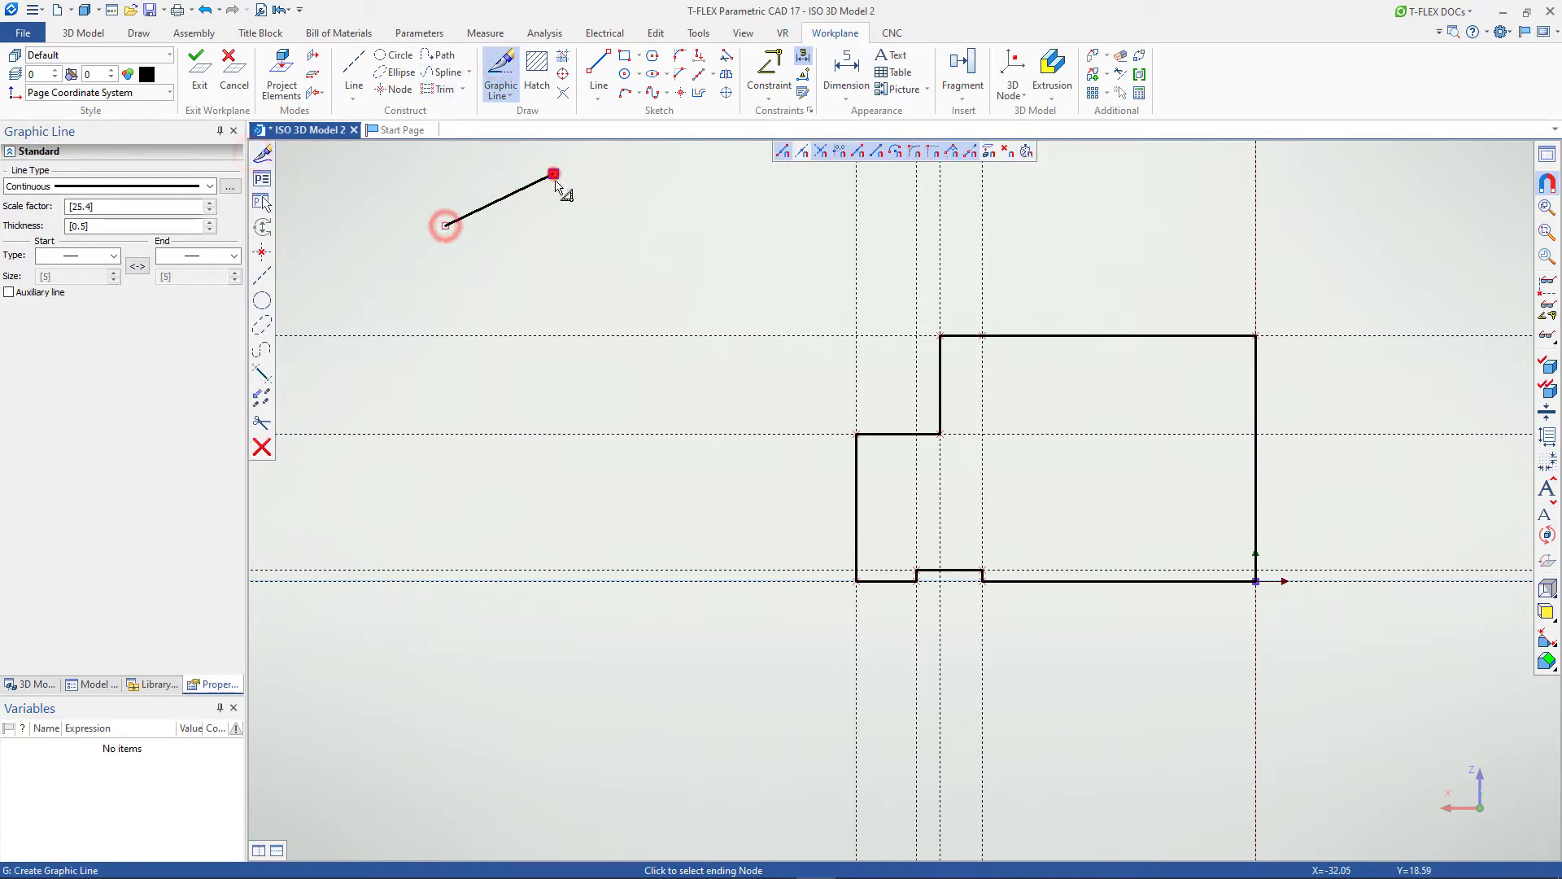
pyautogui.rightClick(561, 259)
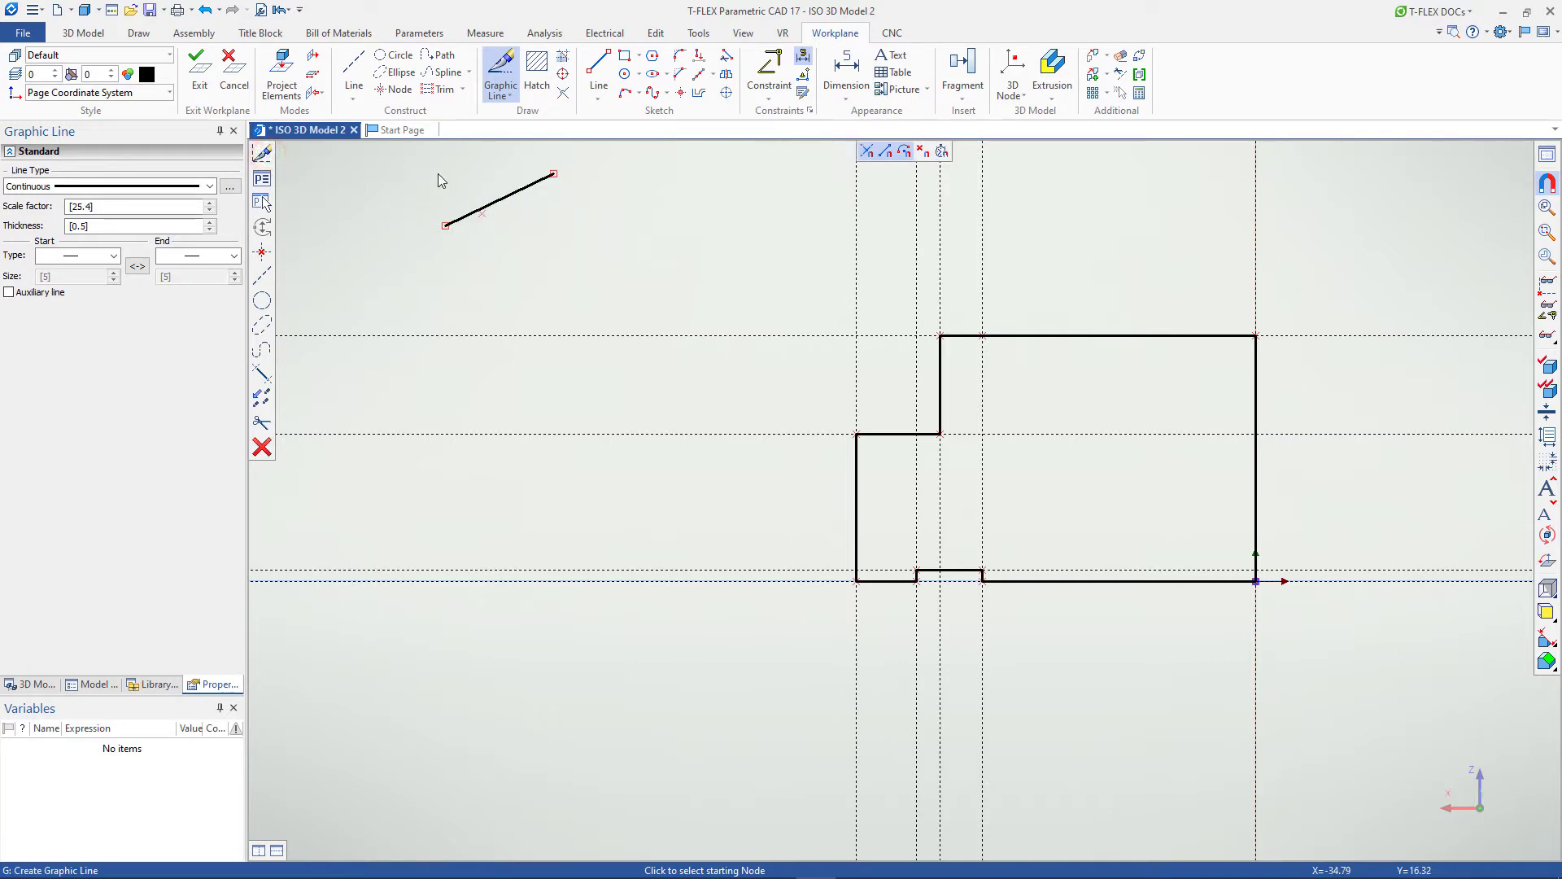
pyautogui.click(207, 10)
pyautogui.click(207, 10)
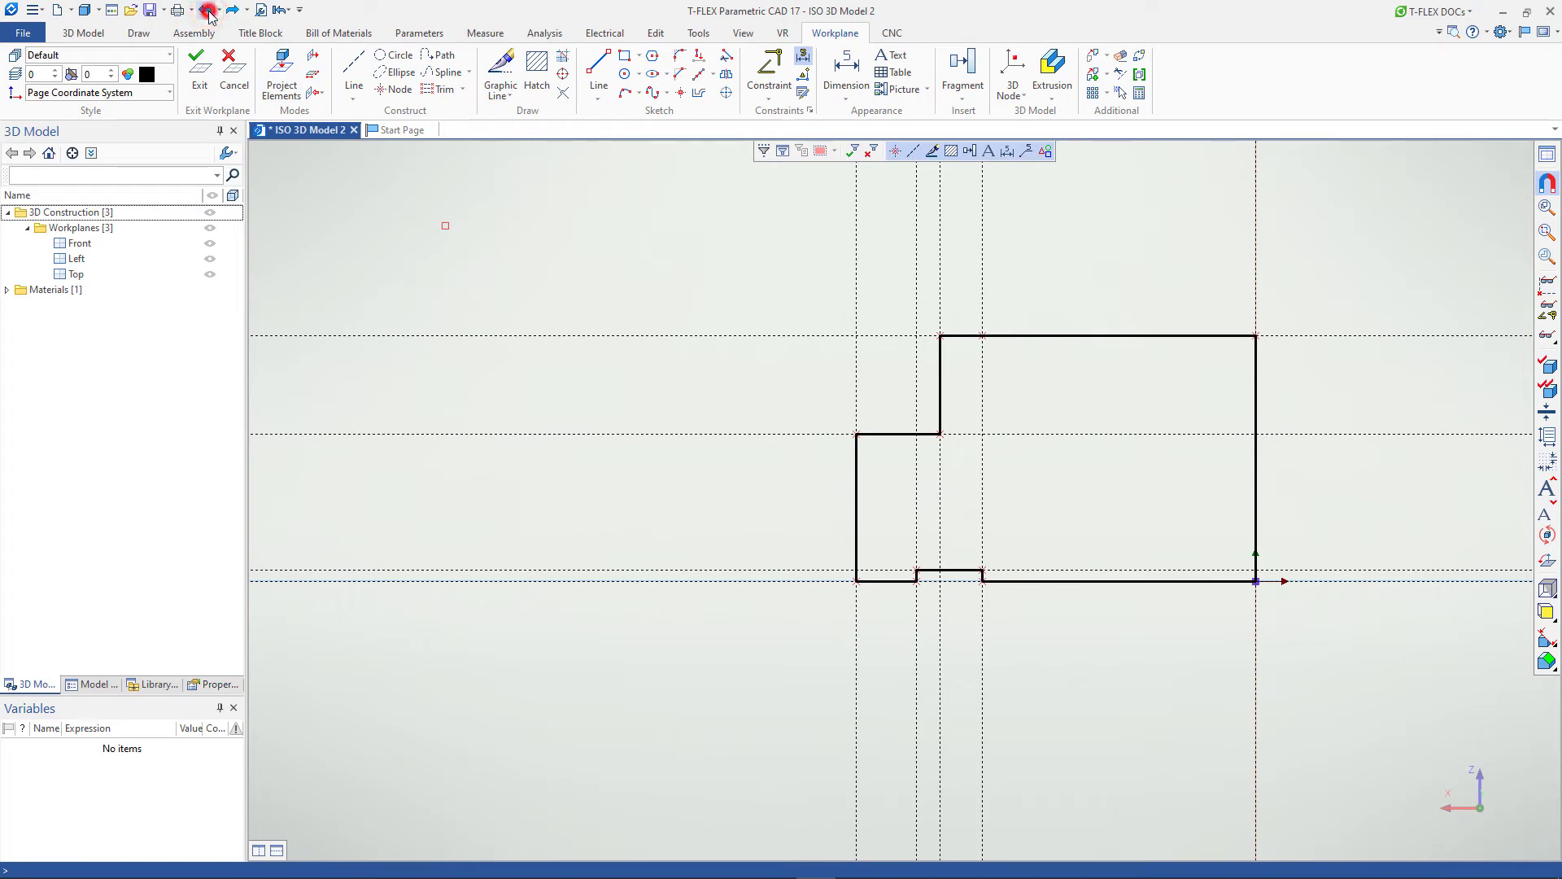
pyautogui.click(208, 10)
# Trim the construction lines around the profile, restore their full length, and trim them again
pyautogui.click(447, 92)
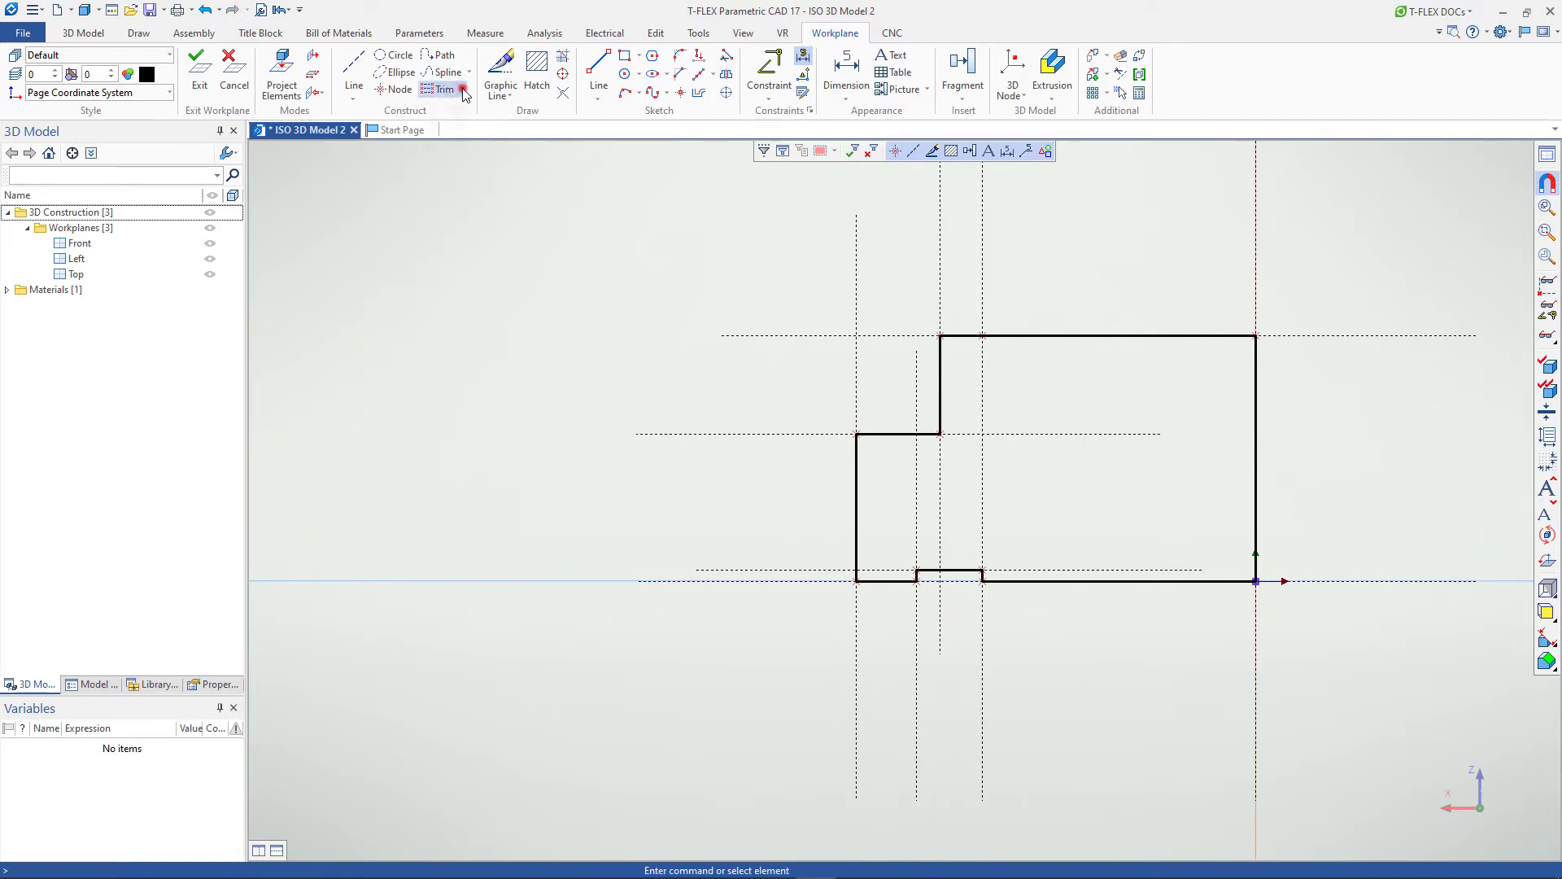
pyautogui.click(462, 89)
pyautogui.click(472, 143)
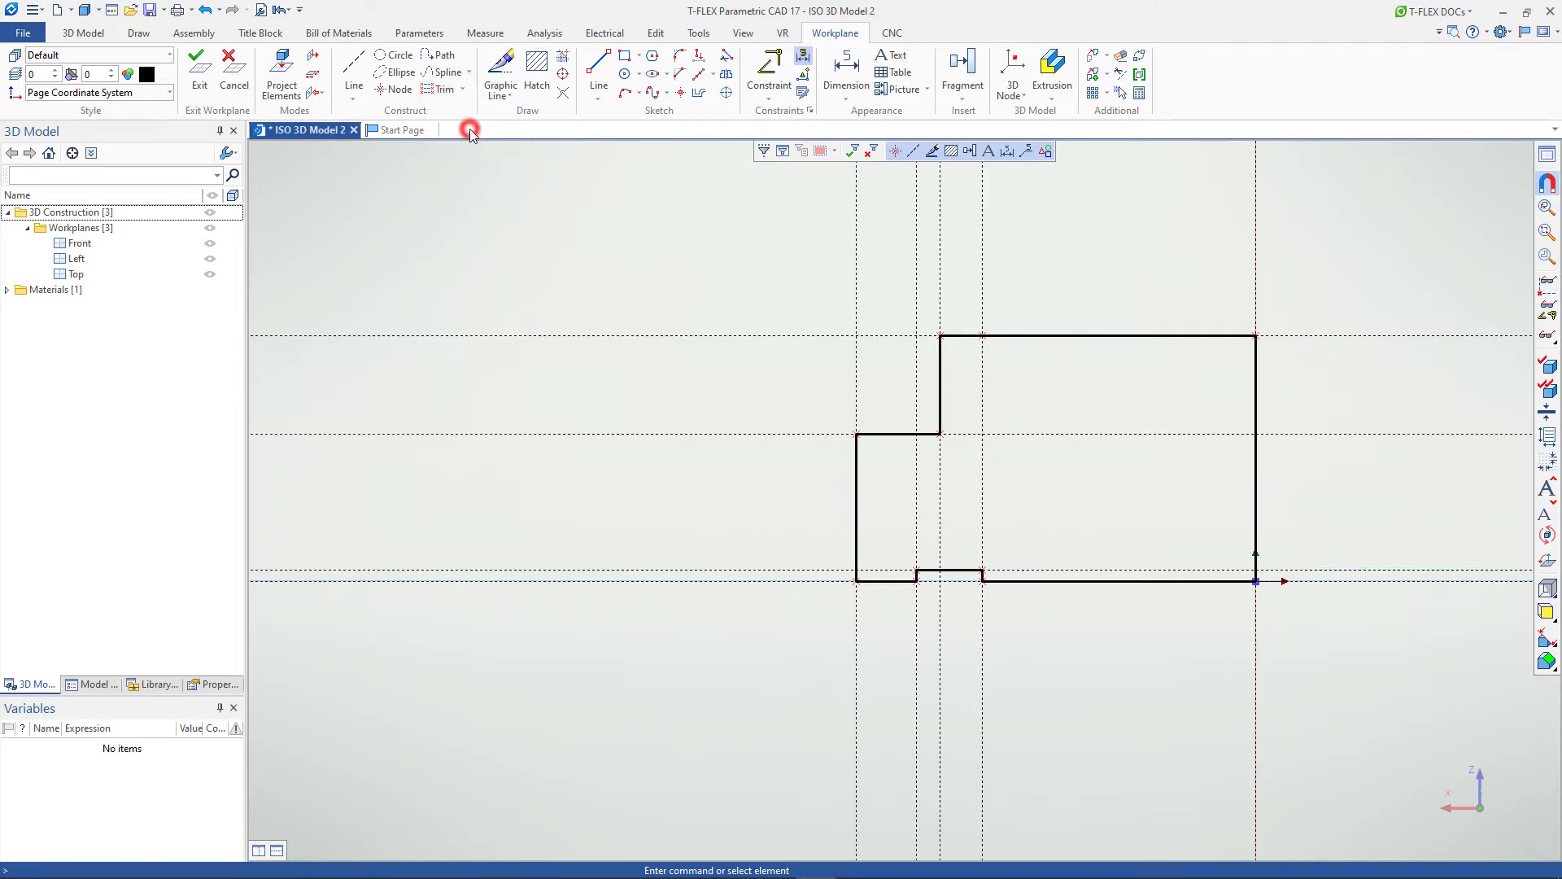
pyautogui.click(443, 89)
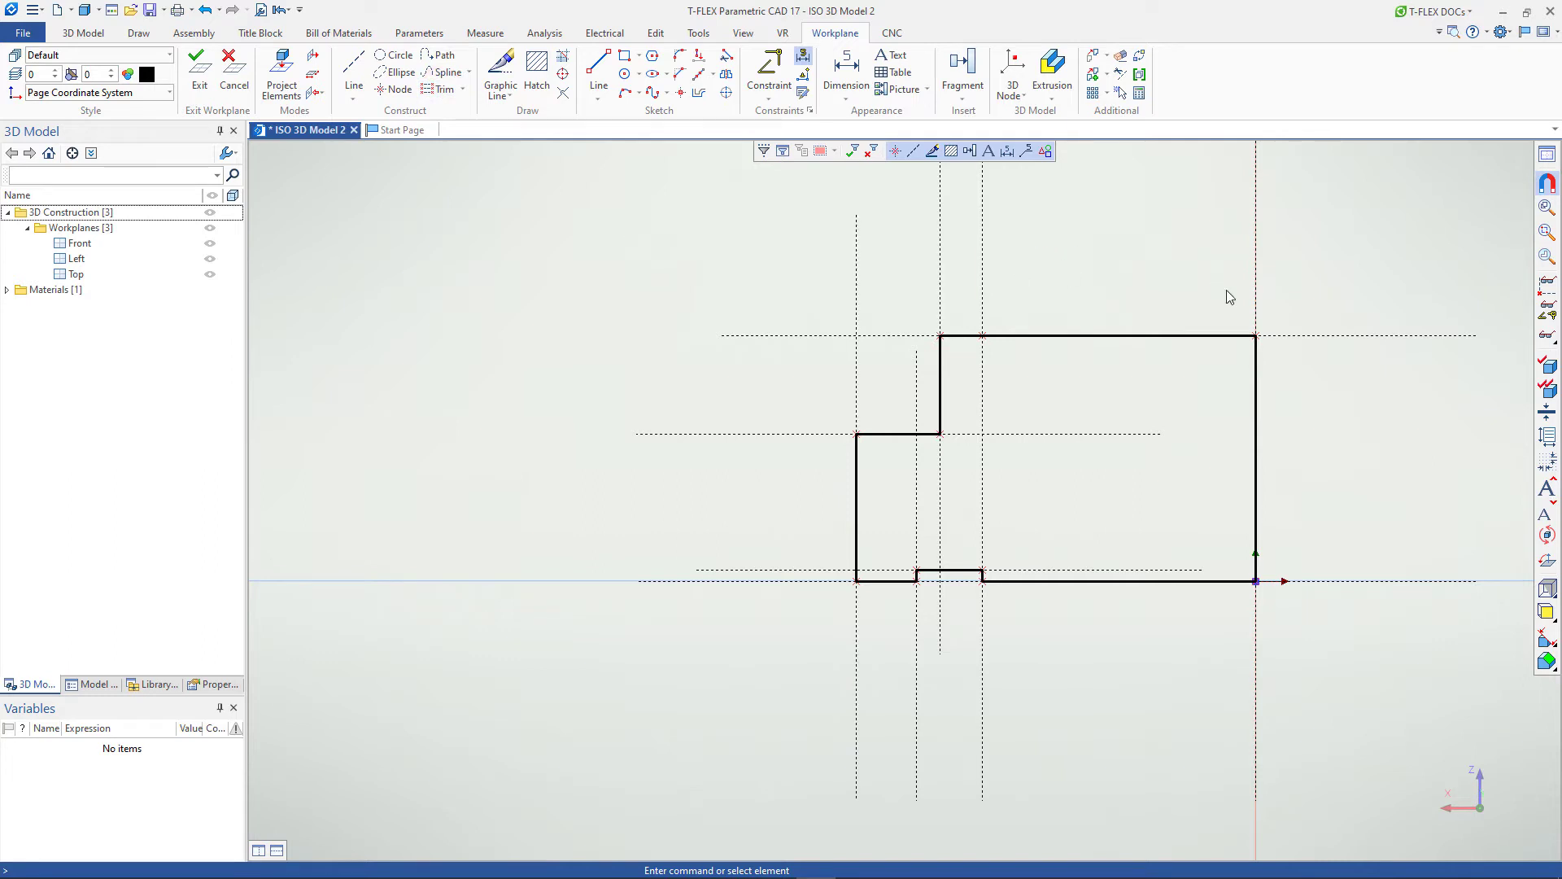
# Try the line thickness representations One pixel, Actual thickness and Not more than three pixels, and return to Always three pixels
pyautogui.click(1549, 421)
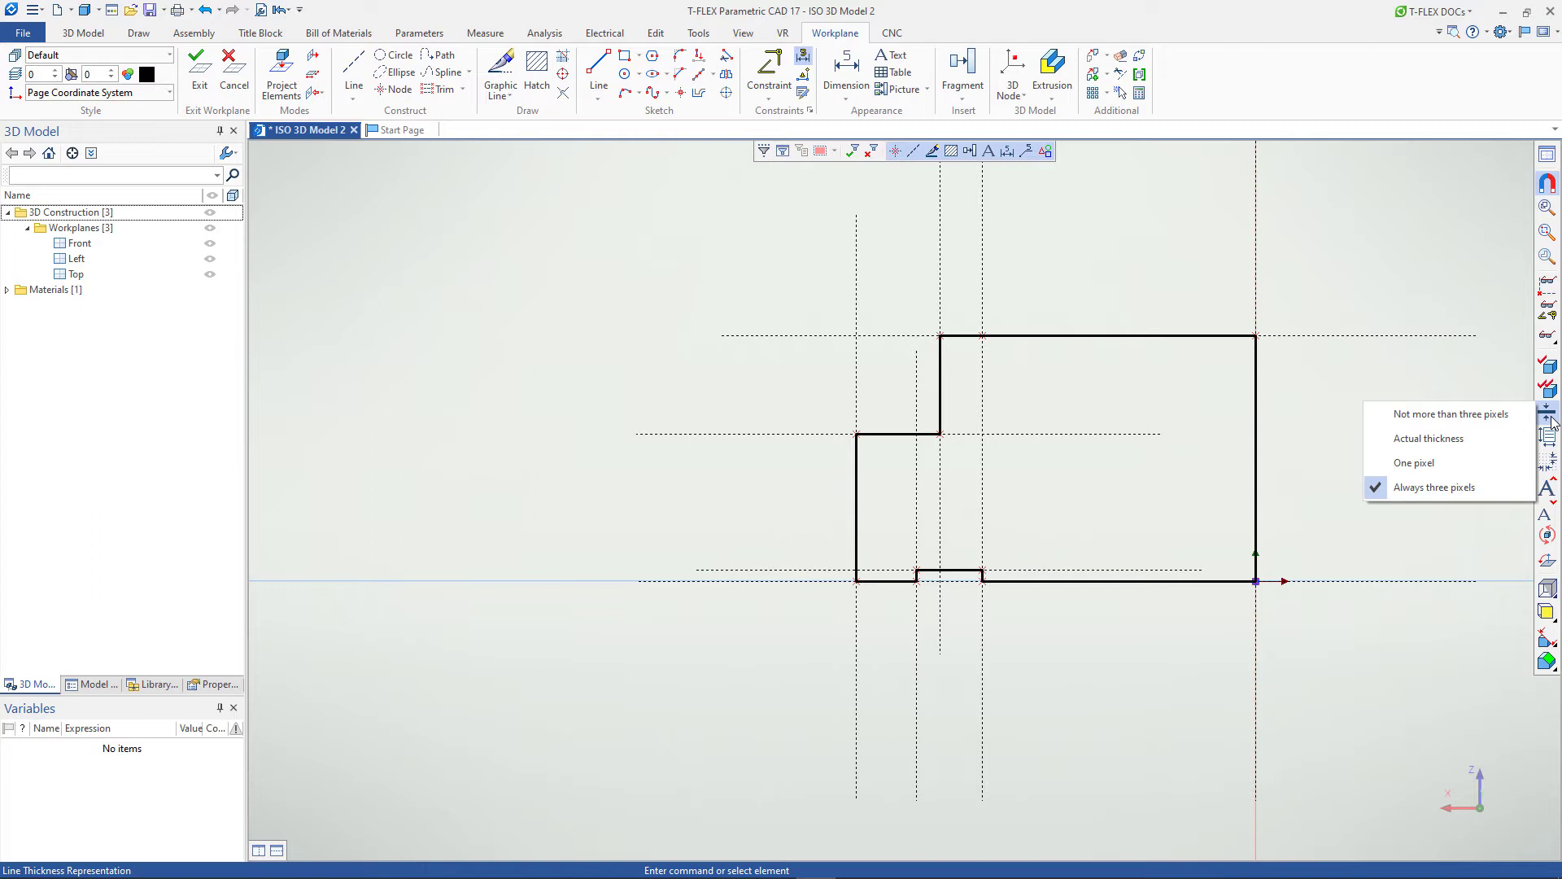
pyautogui.click(1476, 461)
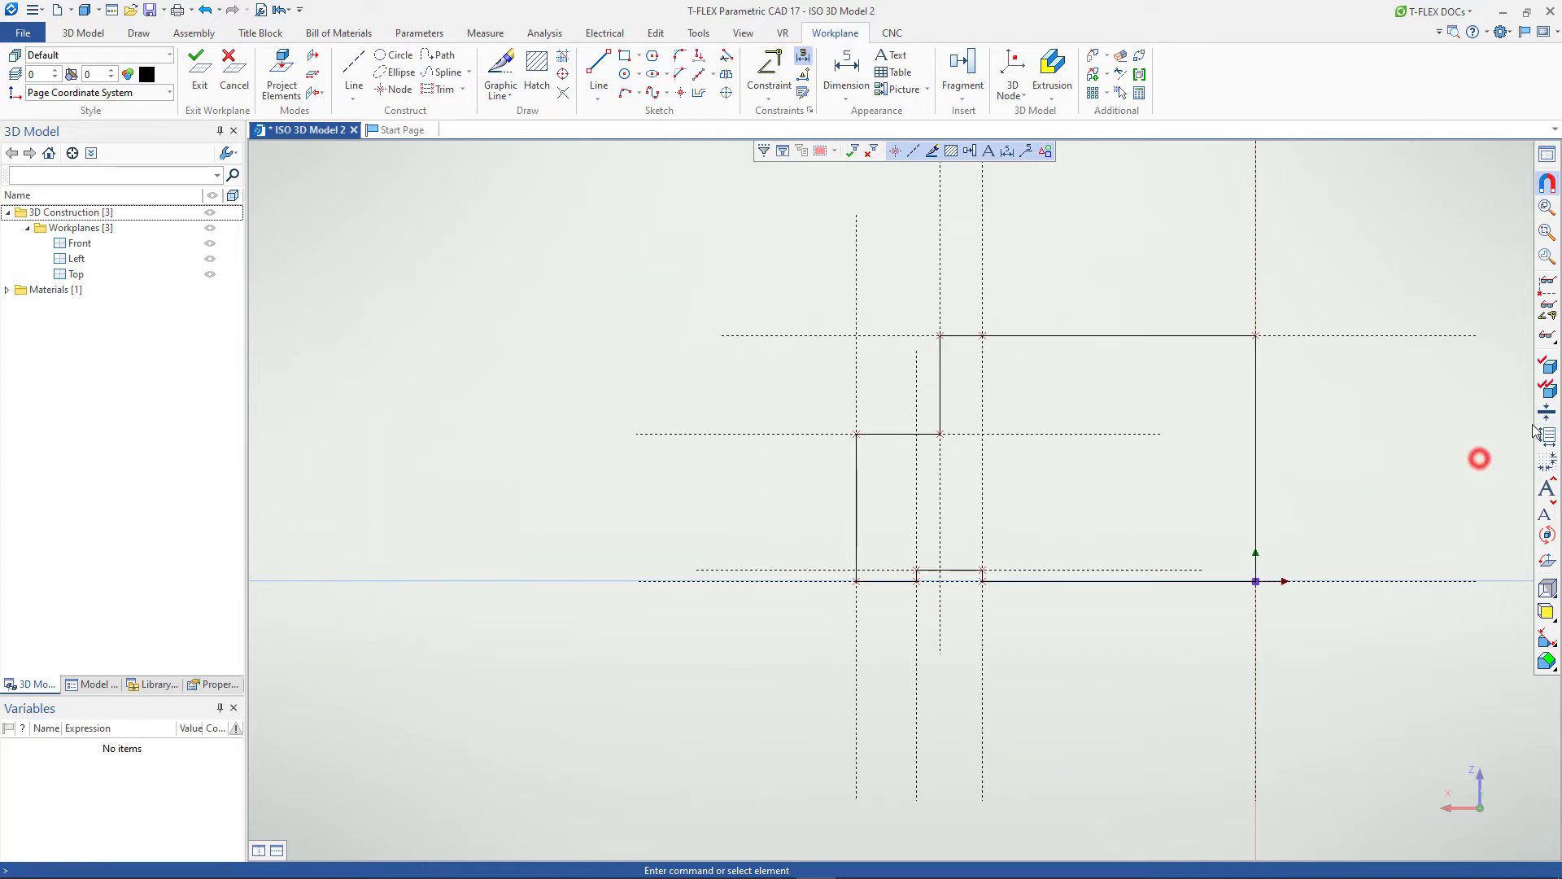
pyautogui.click(1544, 413)
pyautogui.click(1472, 440)
pyautogui.click(1544, 415)
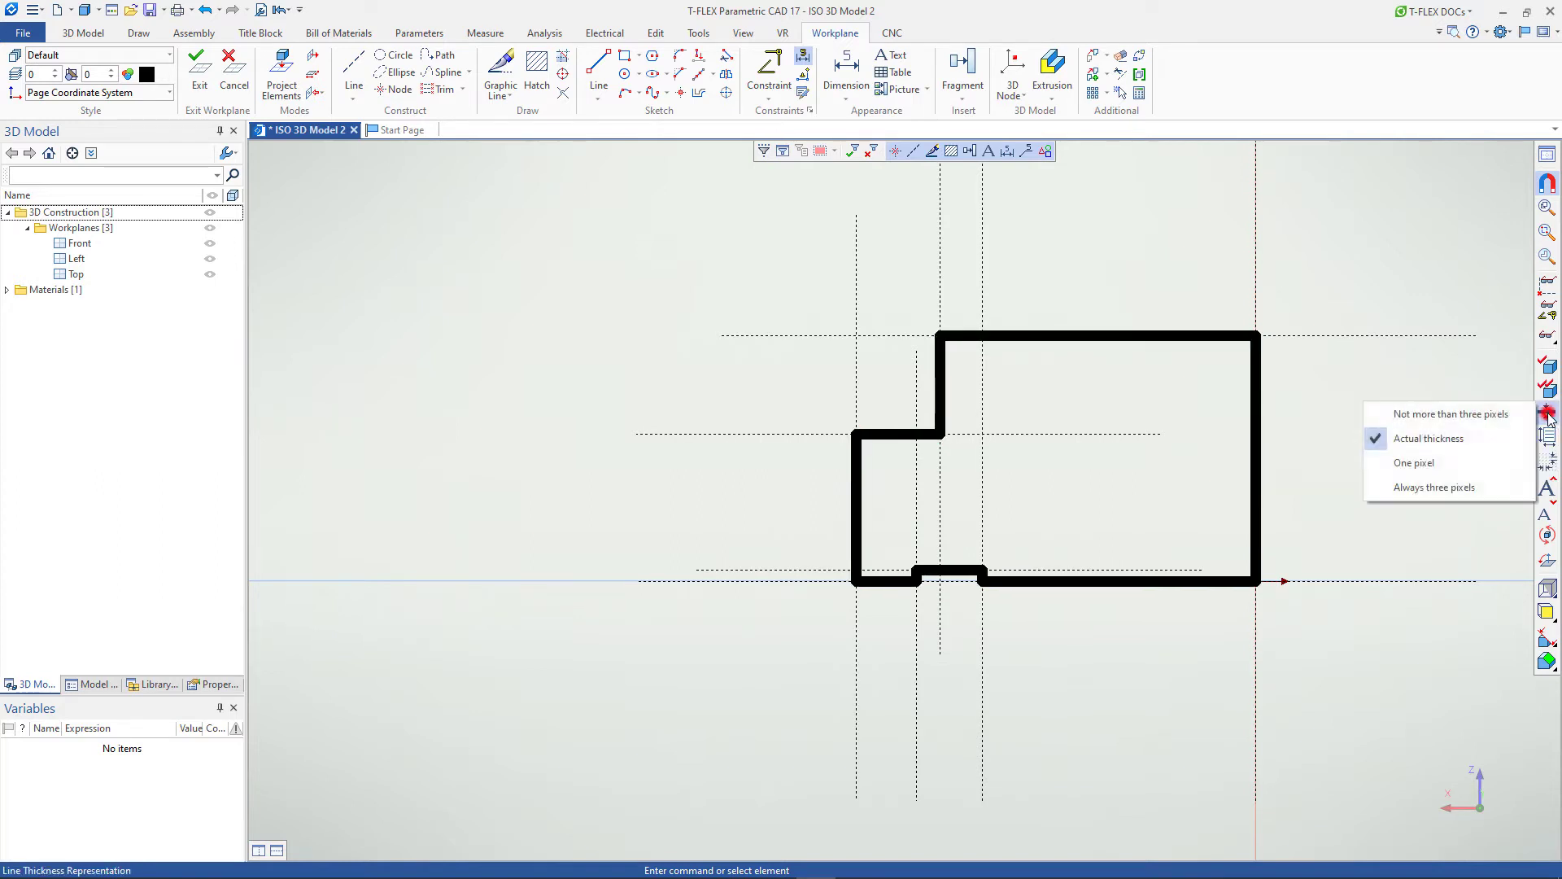
pyautogui.click(1494, 416)
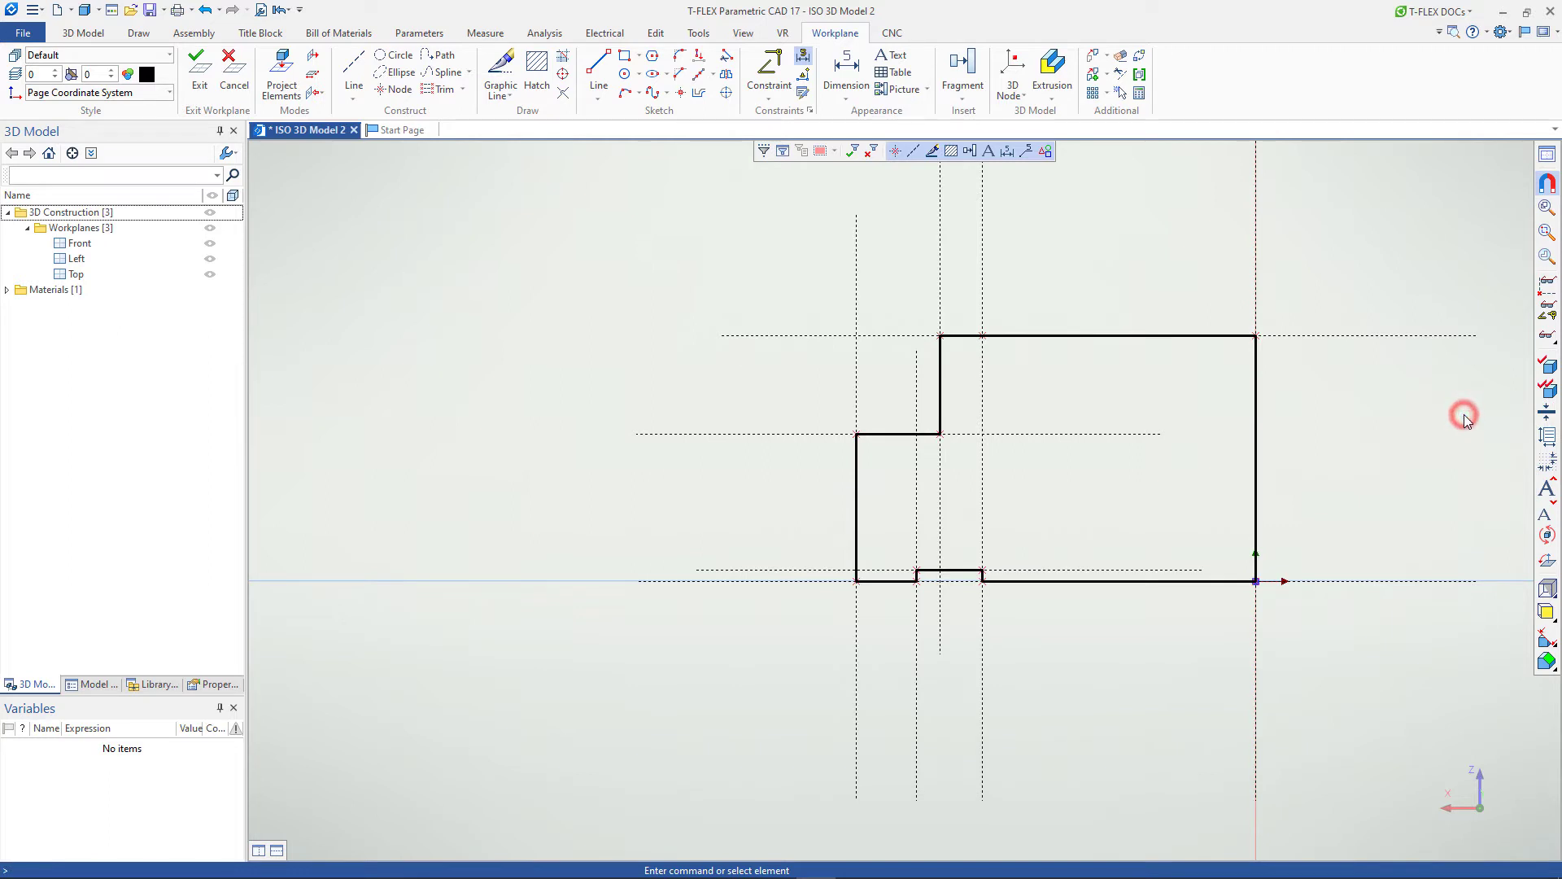
pyautogui.click(1544, 416)
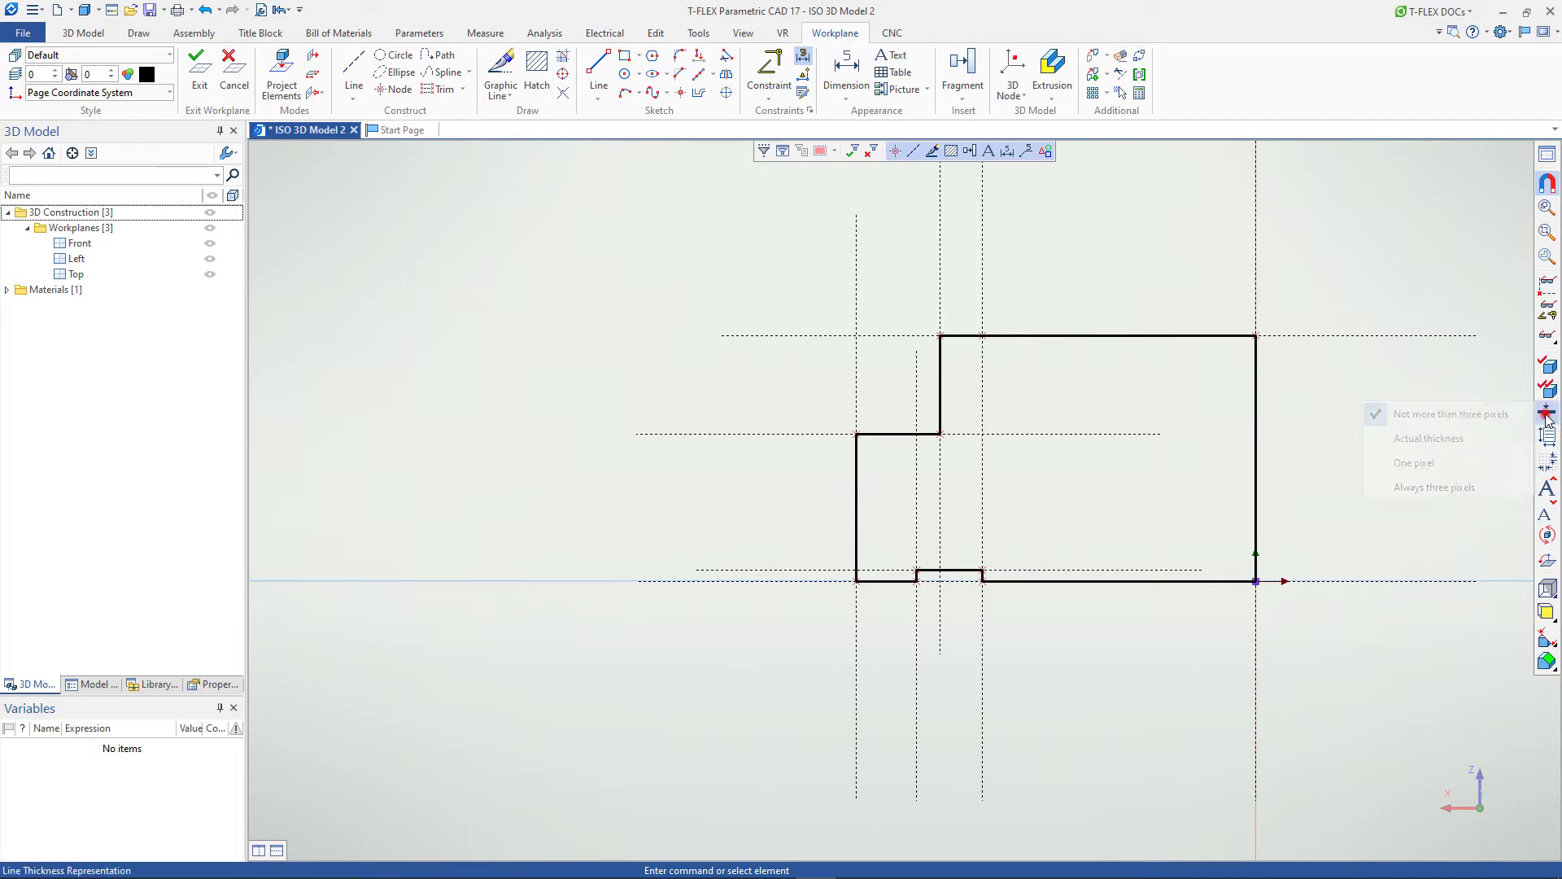
pyautogui.click(1457, 486)
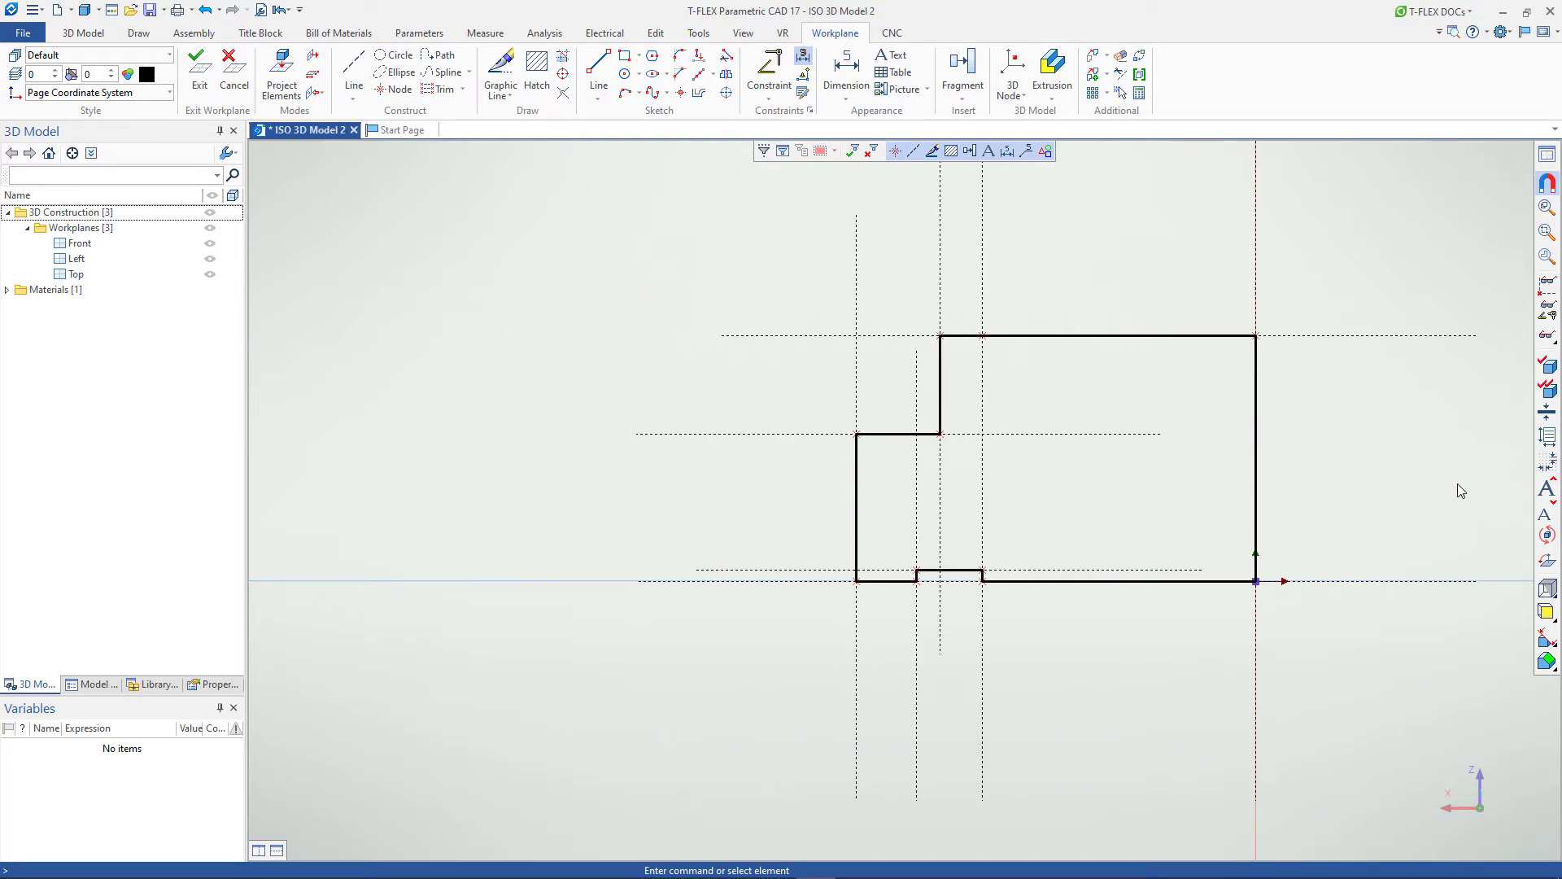
# Finish drawing on the workplane, keeping the profile, and hide all the workplanes
pyautogui.click(199, 72)
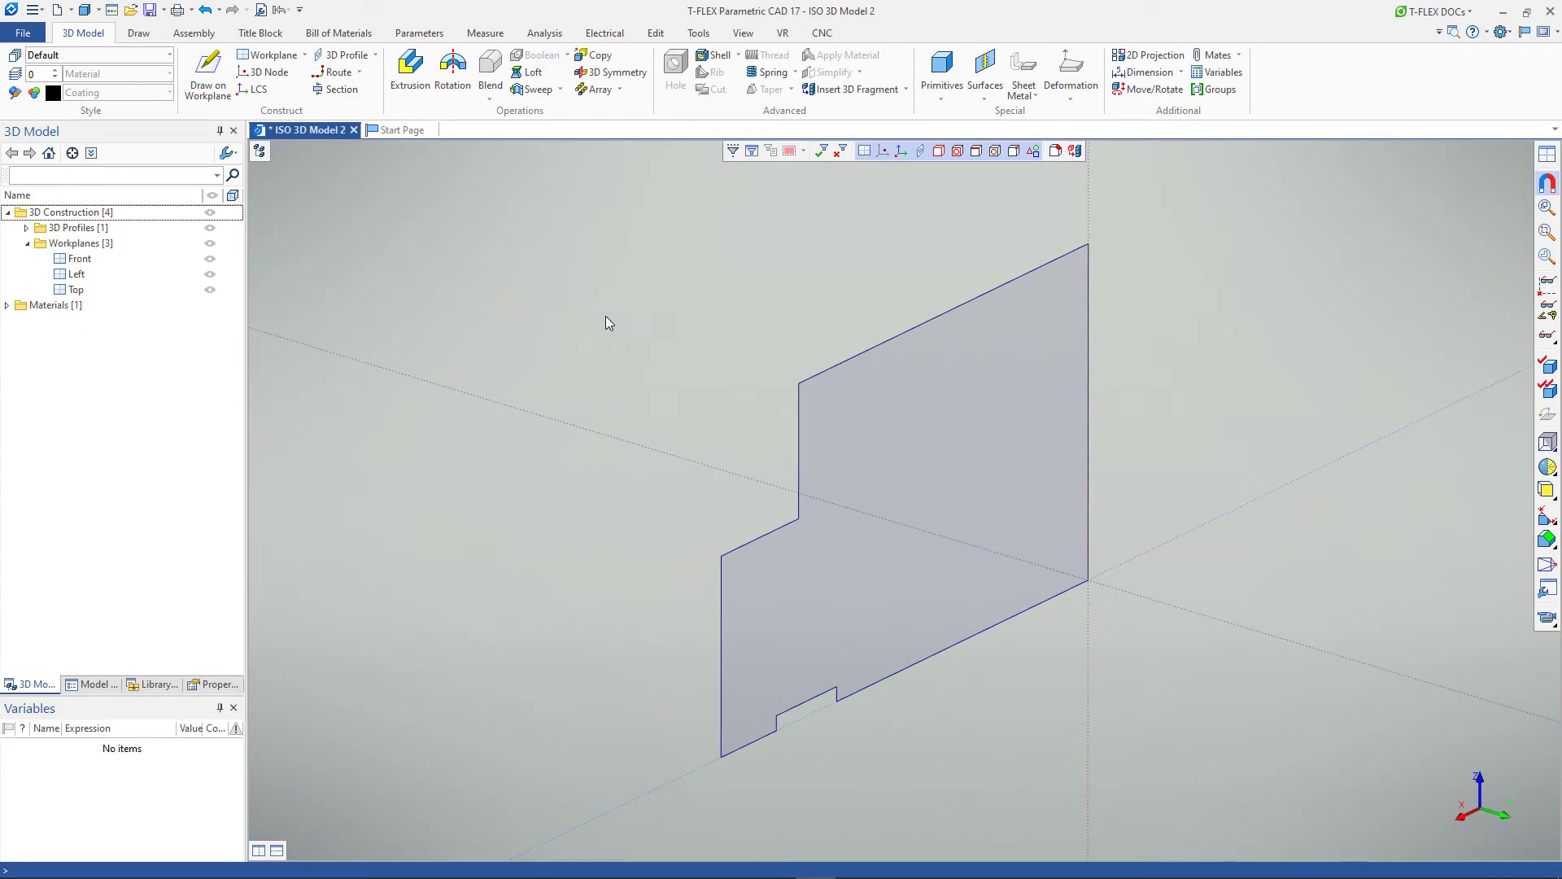
pyautogui.click(210, 245)
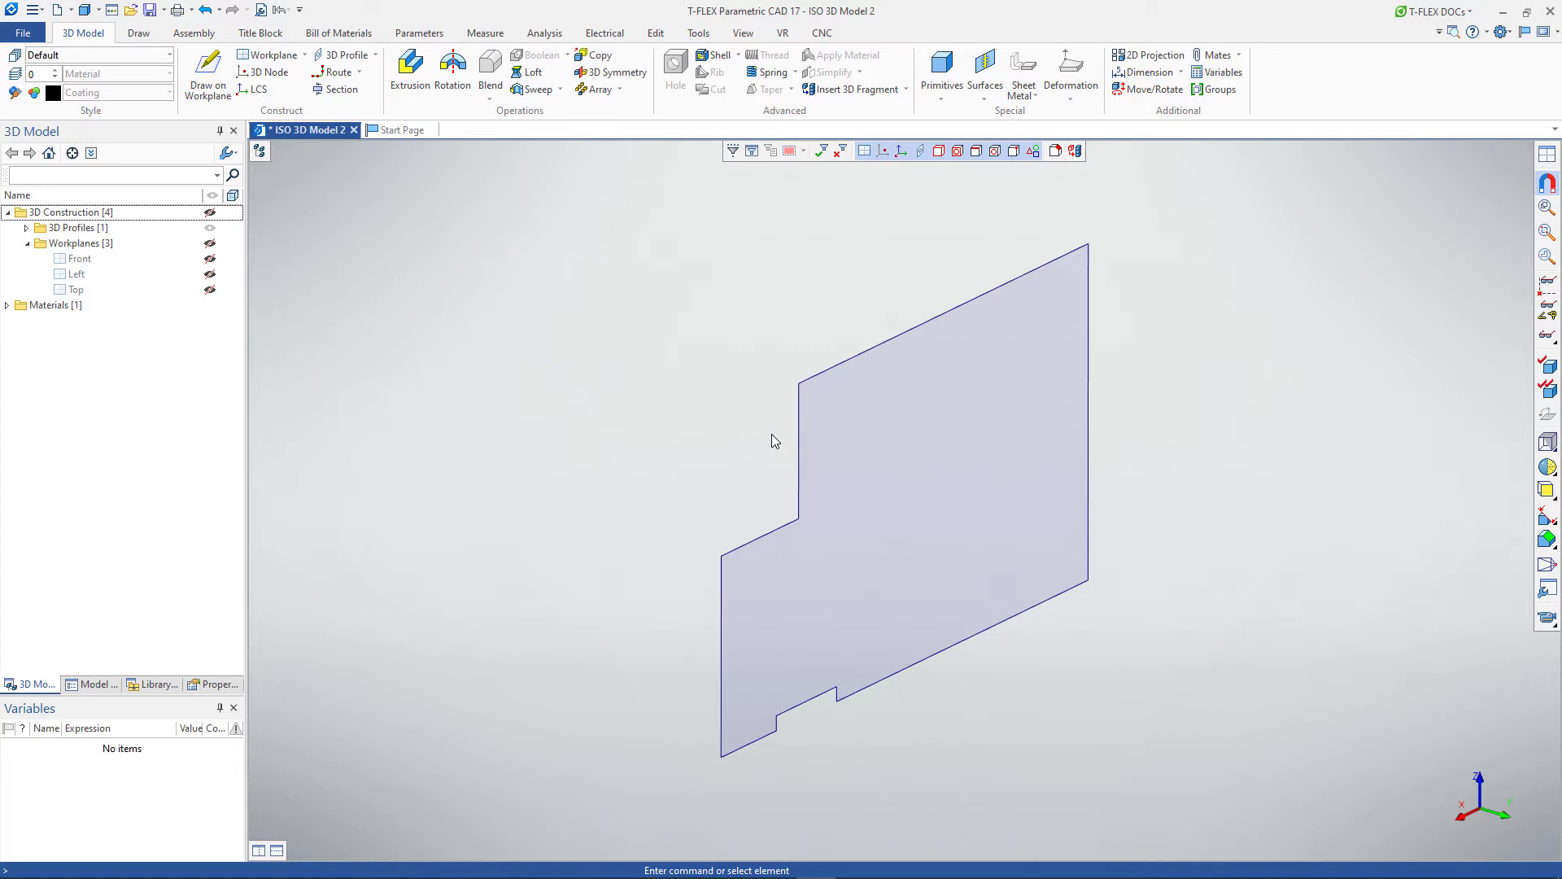
# Rotate the profile 360° about its long vertical edge to create a solid body
pyautogui.click(450, 77)
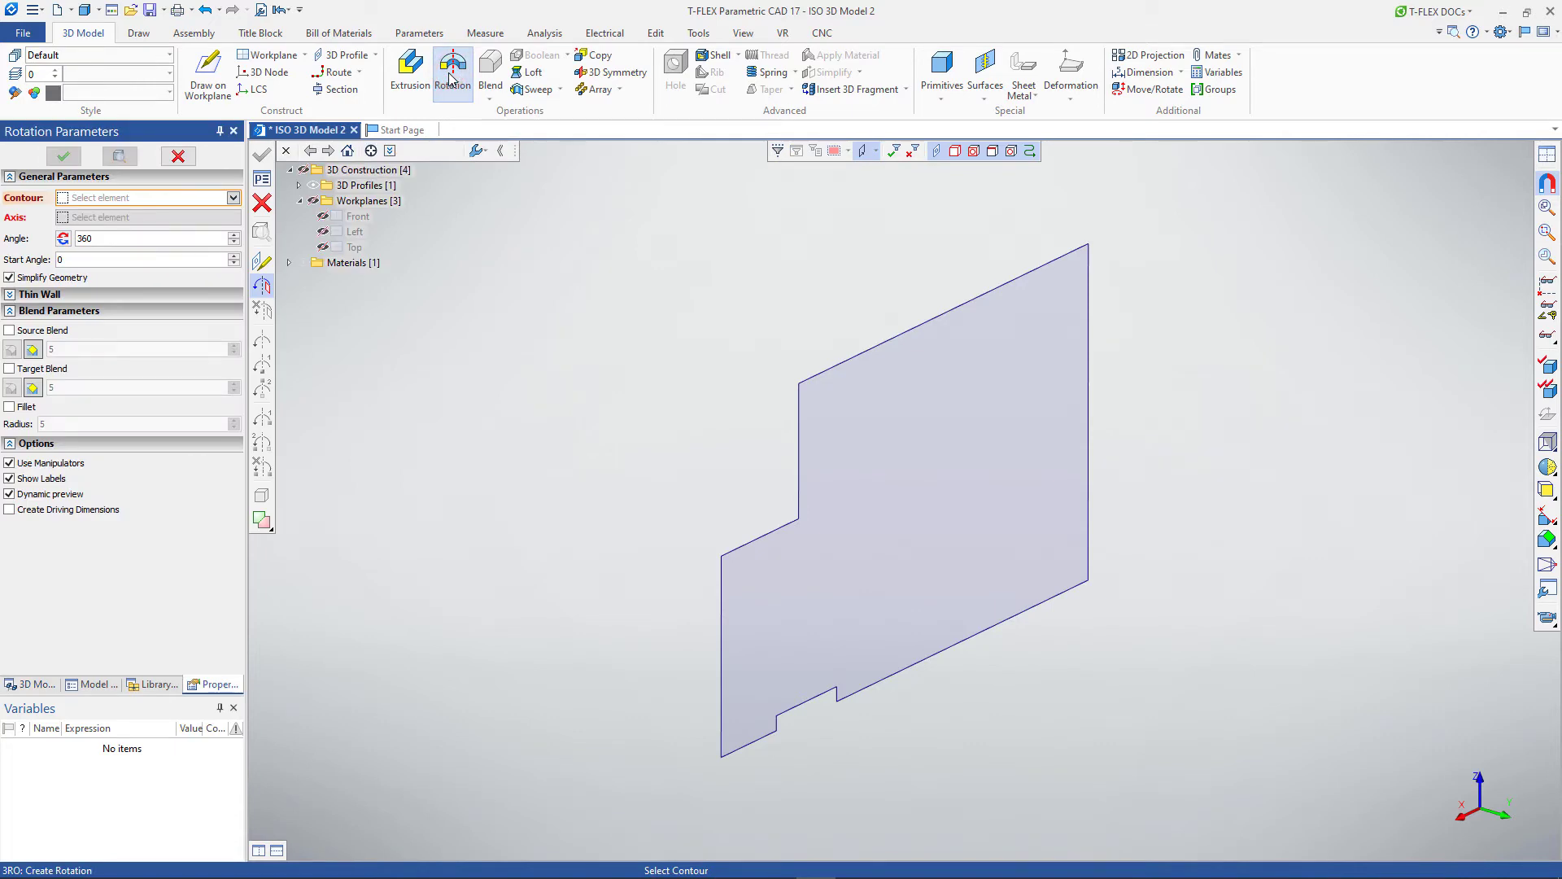
pyautogui.click(822, 371)
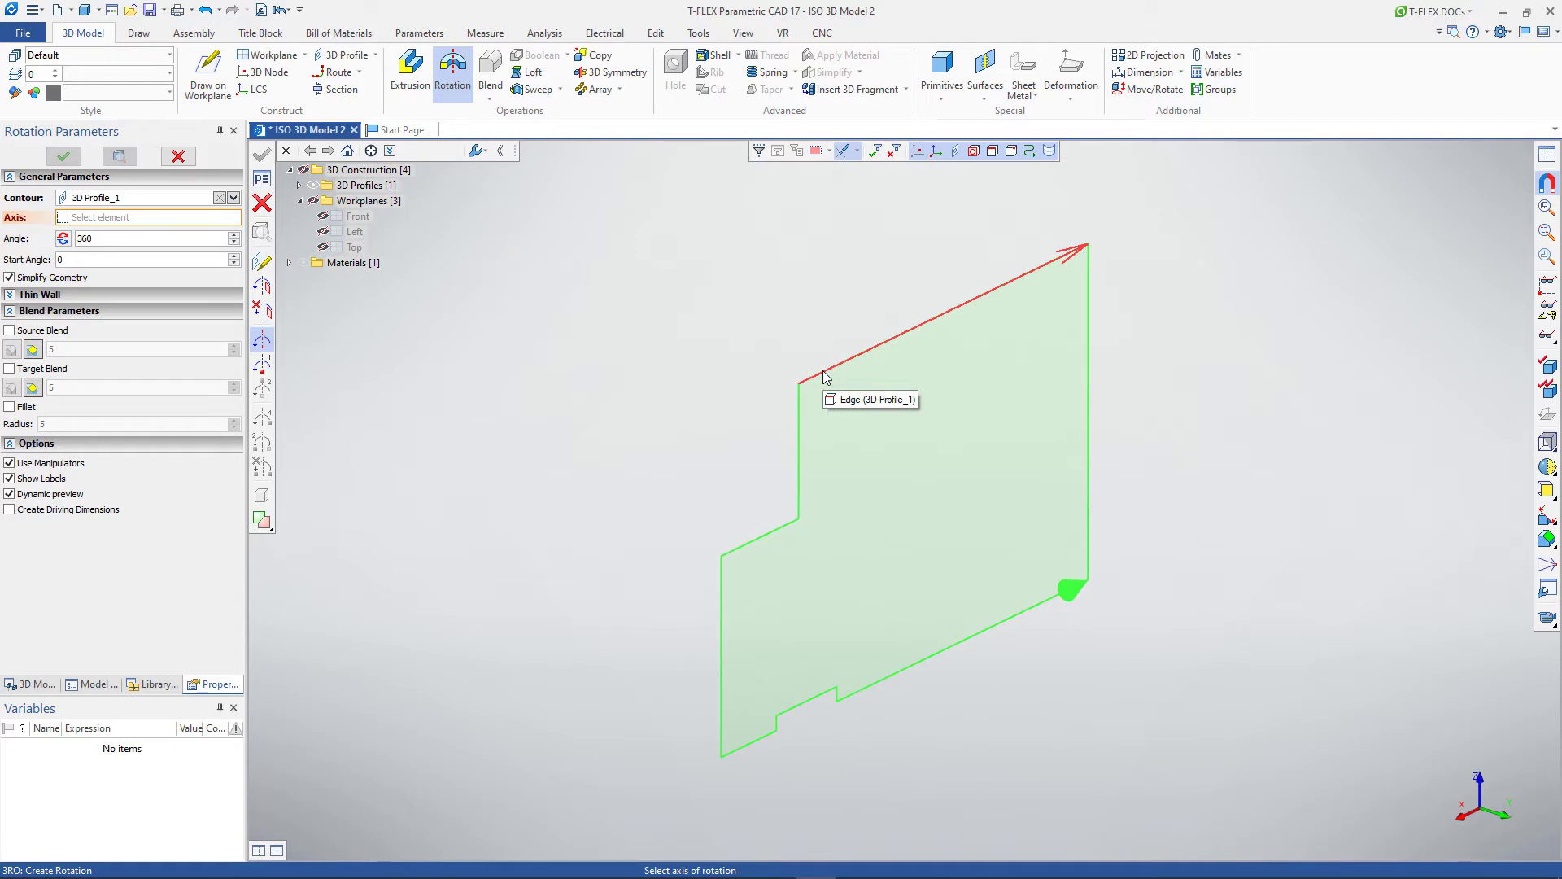
pyautogui.click(262, 348)
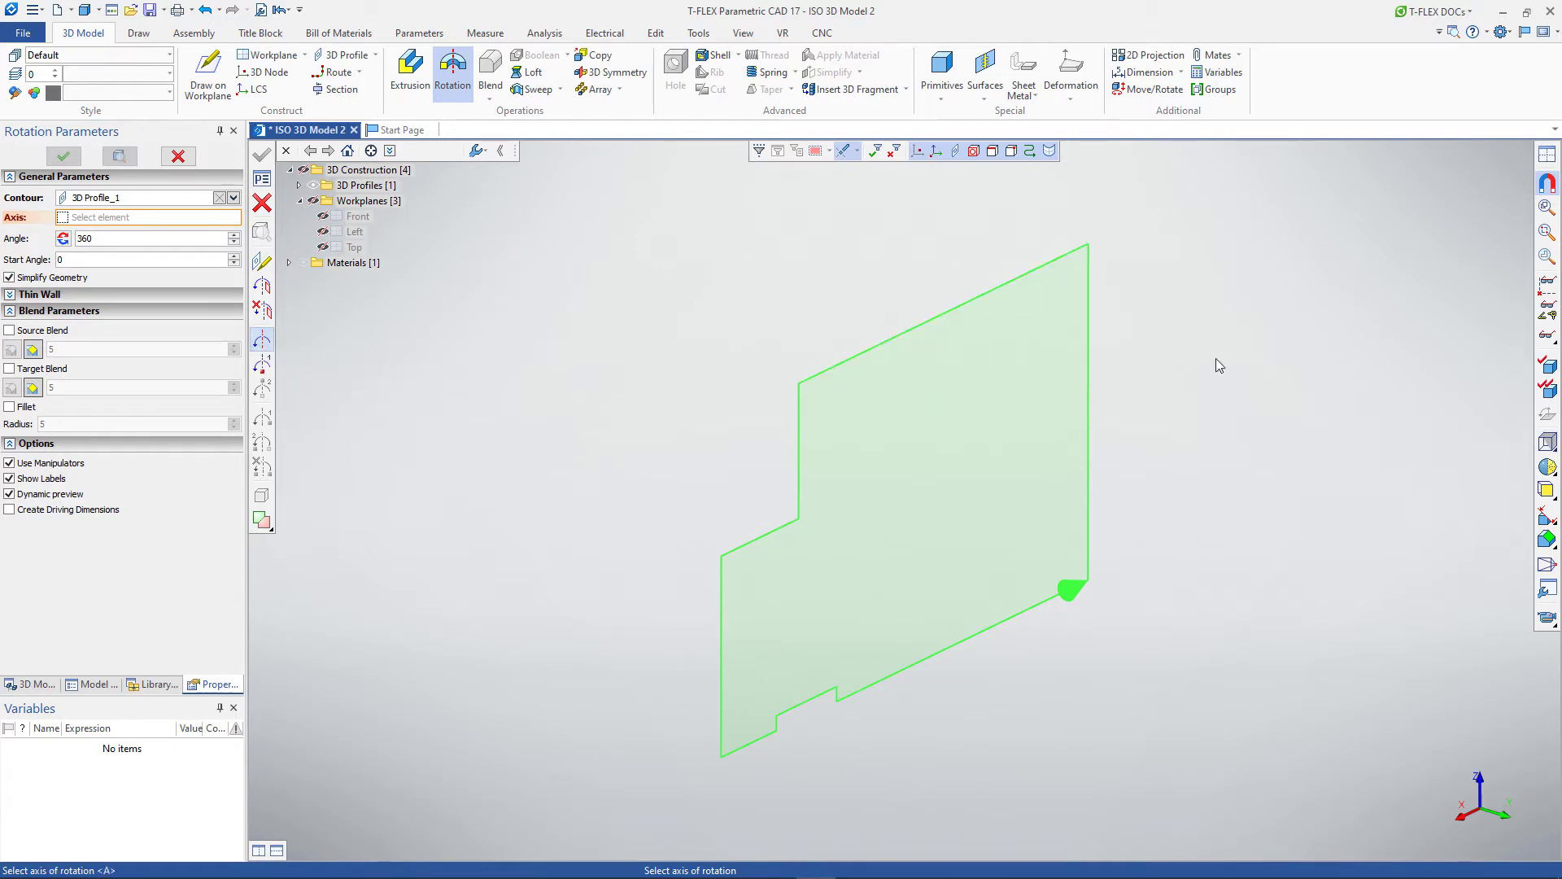
pyautogui.click(1091, 438)
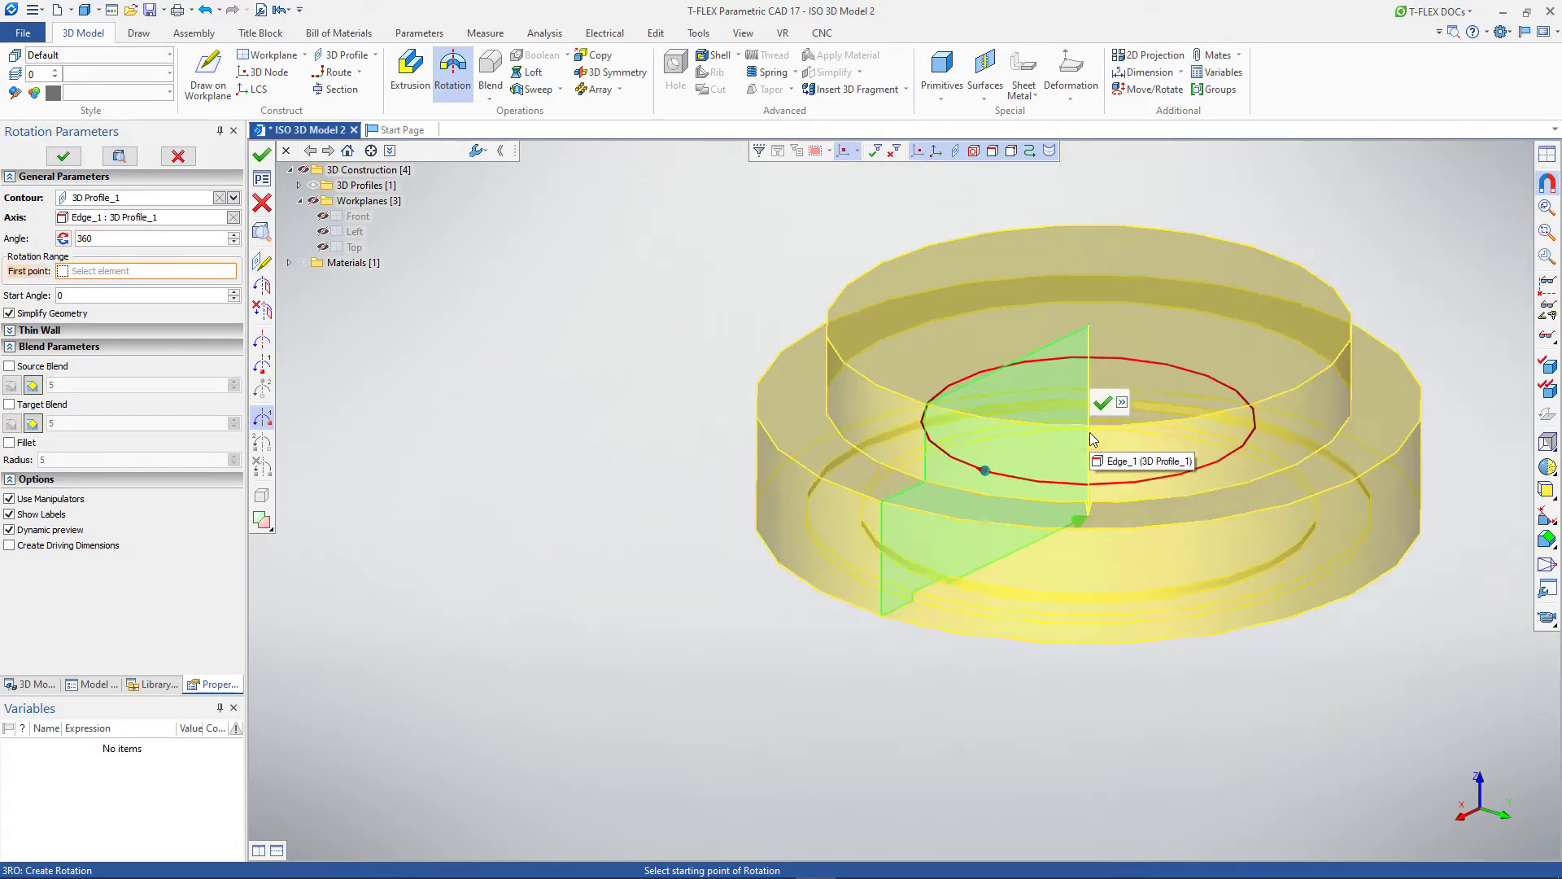
pyautogui.scroll(-3, 1094, 428)
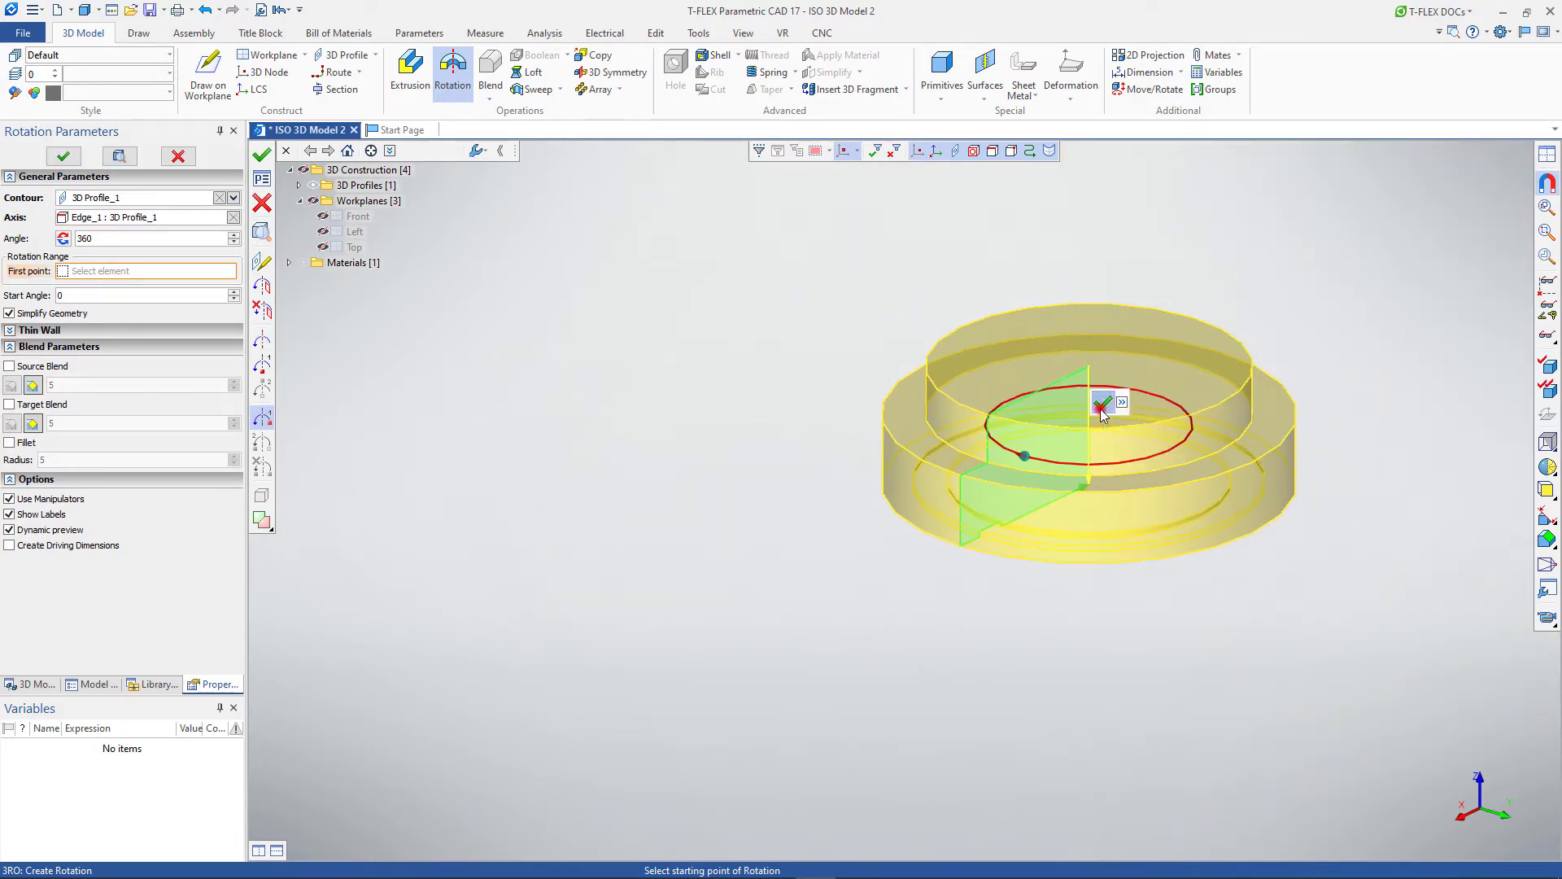
pyautogui.click(1102, 411)
pyautogui.moveTo(1178, 271); pyautogui.dragTo(1024, 369, button='middle')
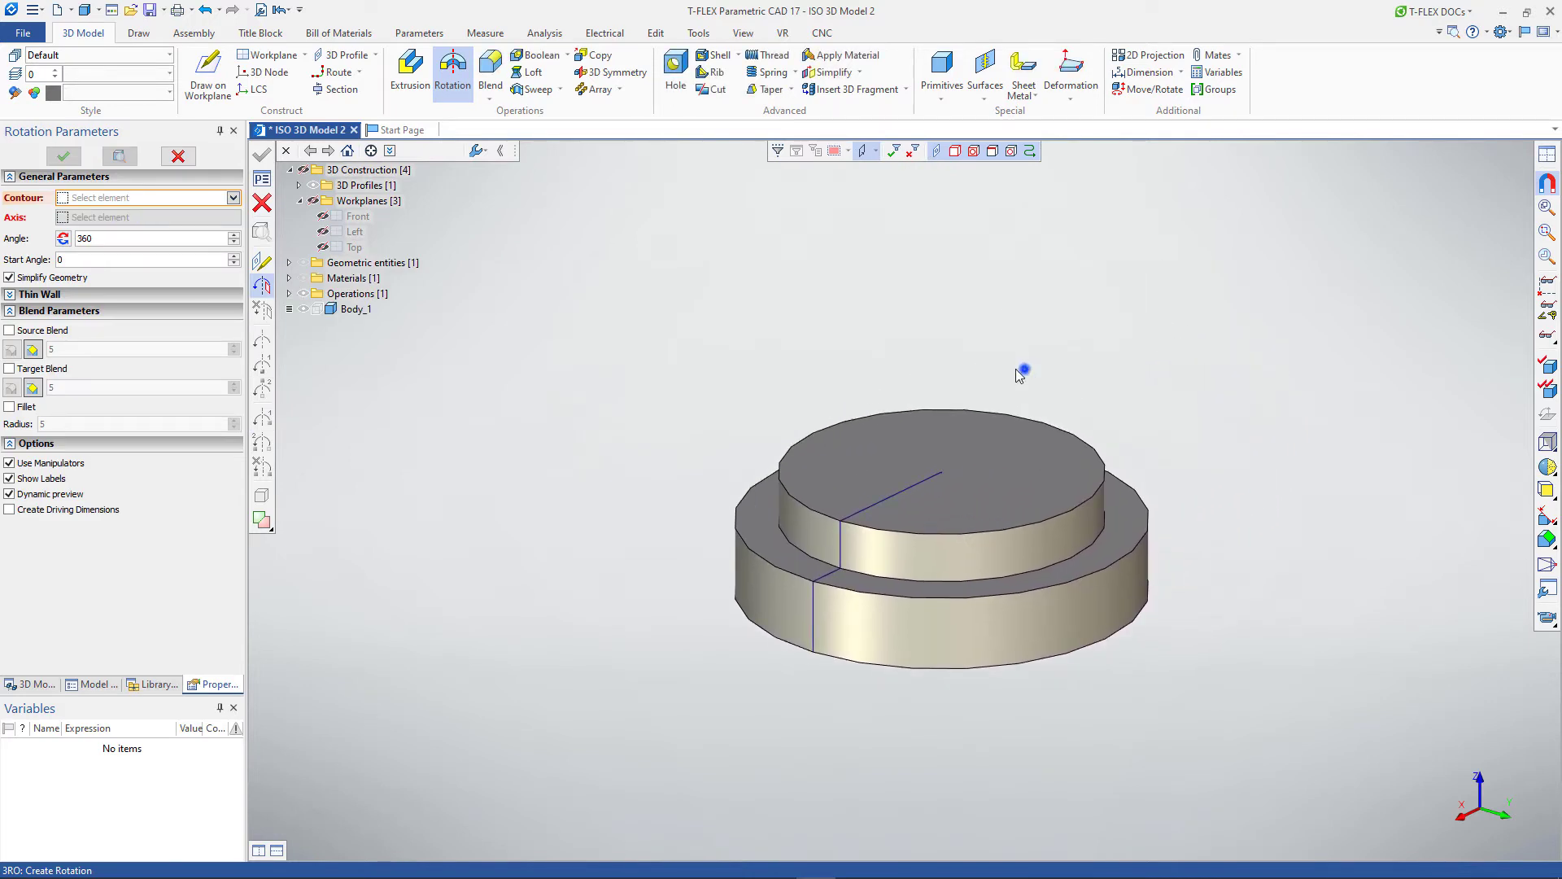
pyautogui.press('Escape')
# Highlight the rotation operation in the model tree to examine which geometry it covers
pyautogui.click(46, 368)
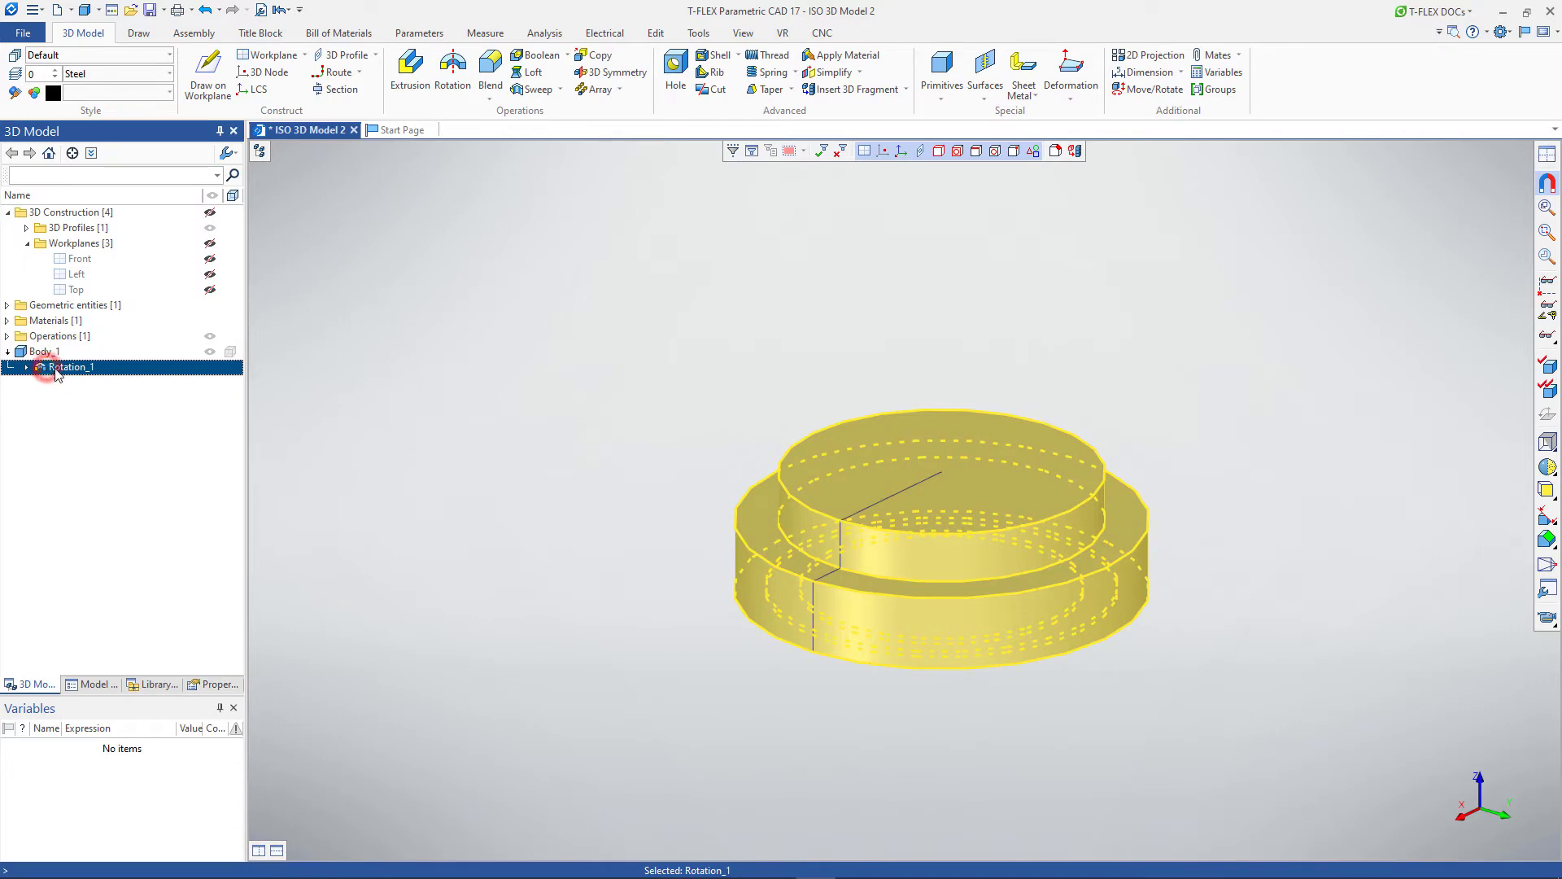
pyautogui.rightClick(281, 362)
pyautogui.click(281, 363)
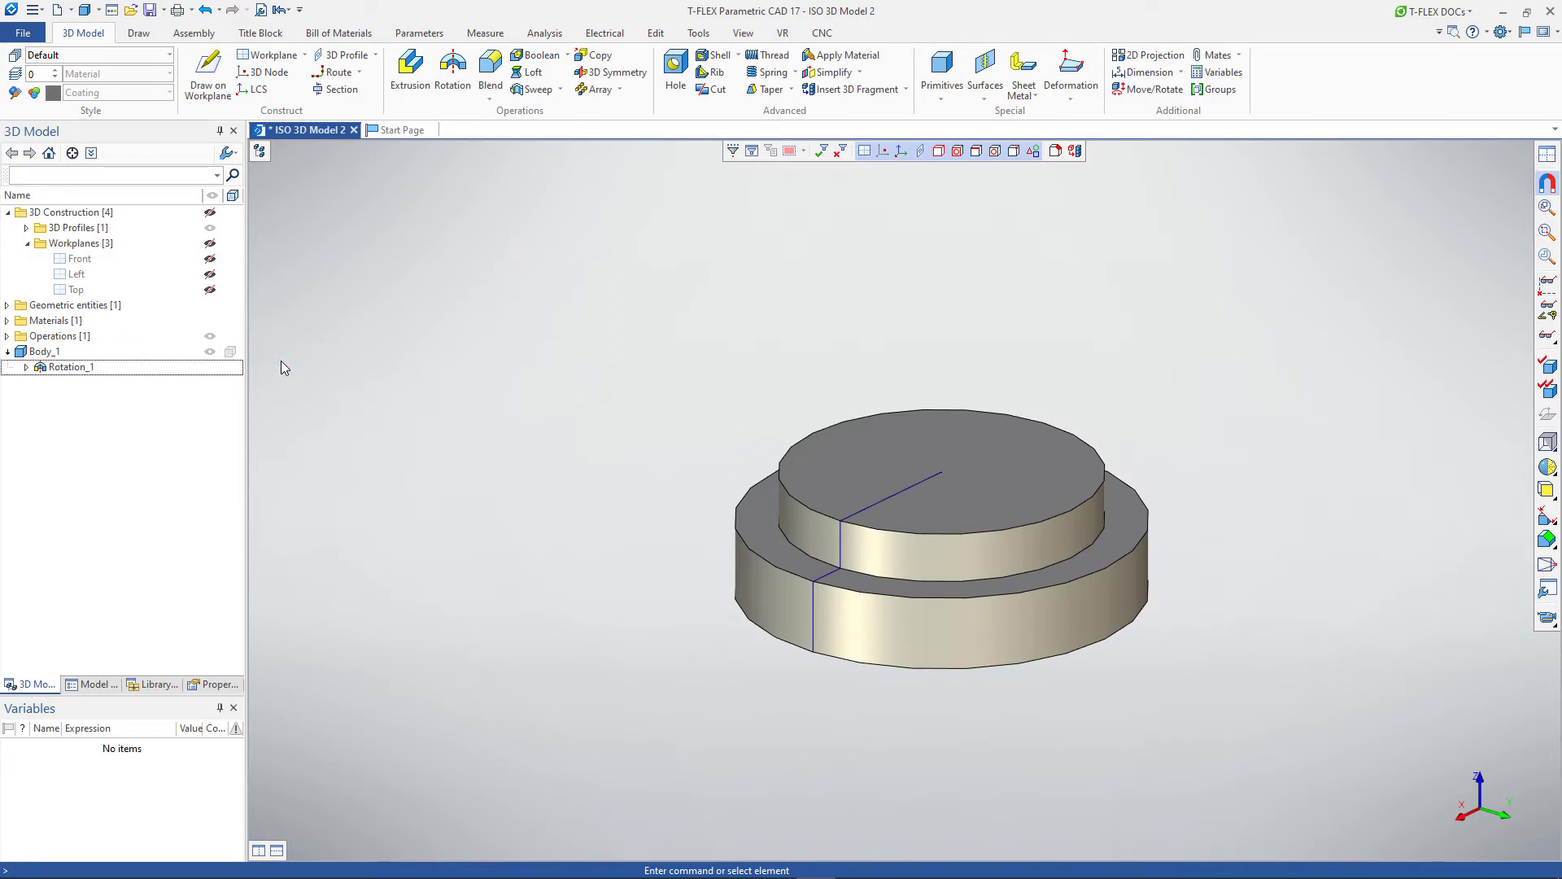
# Reopen the rotation's profile drawing and add a 3D node at the profile's upper corner on the rotation axis, finishing the drawing
pyautogui.click(26, 366)
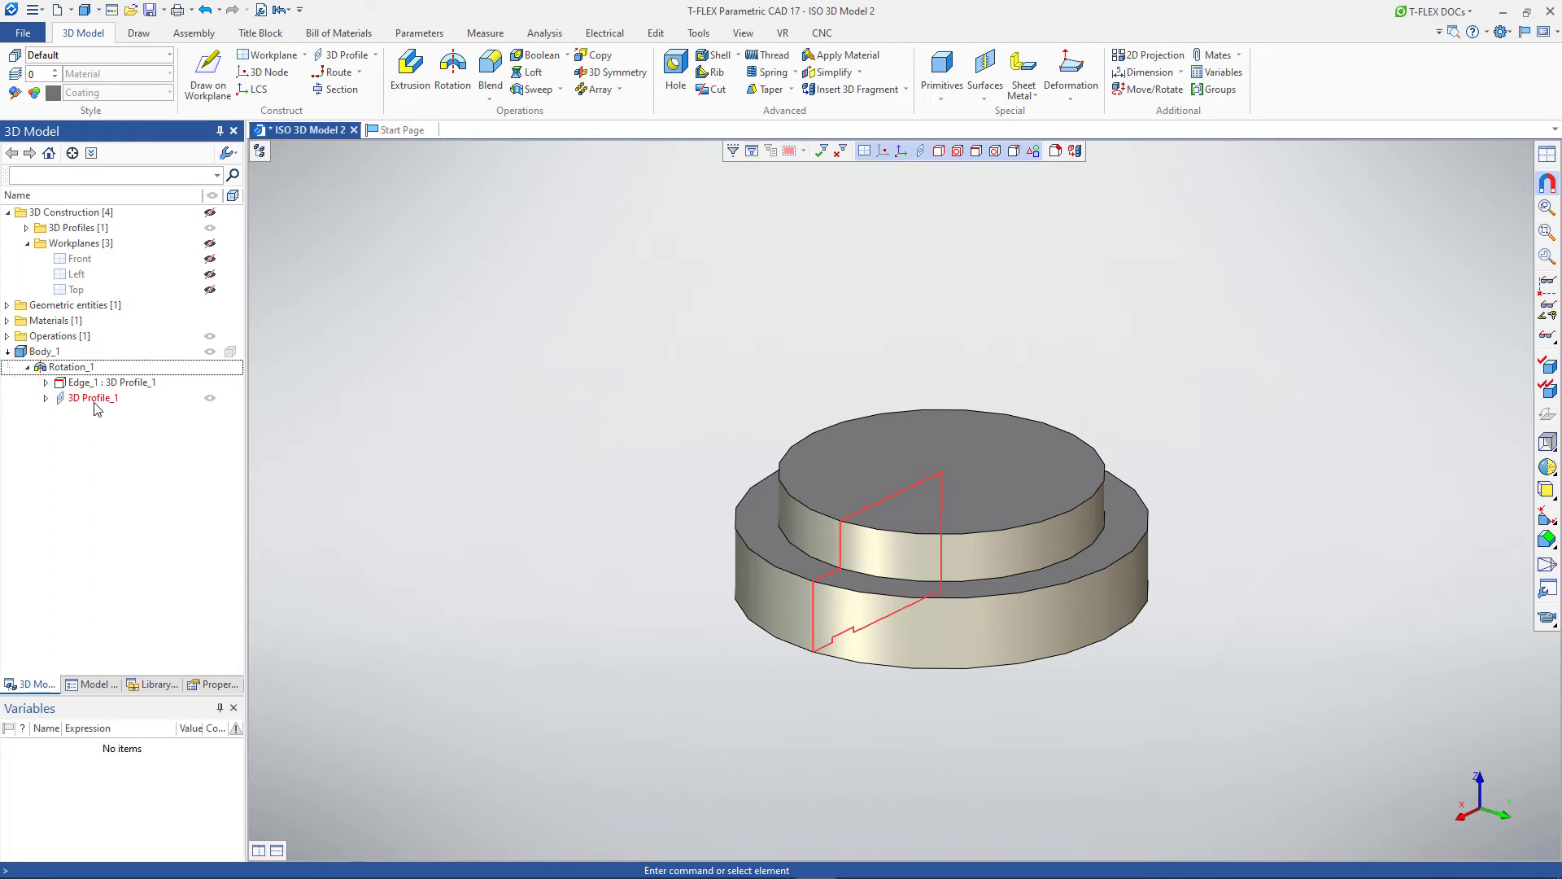
pyautogui.rightClick(95, 403)
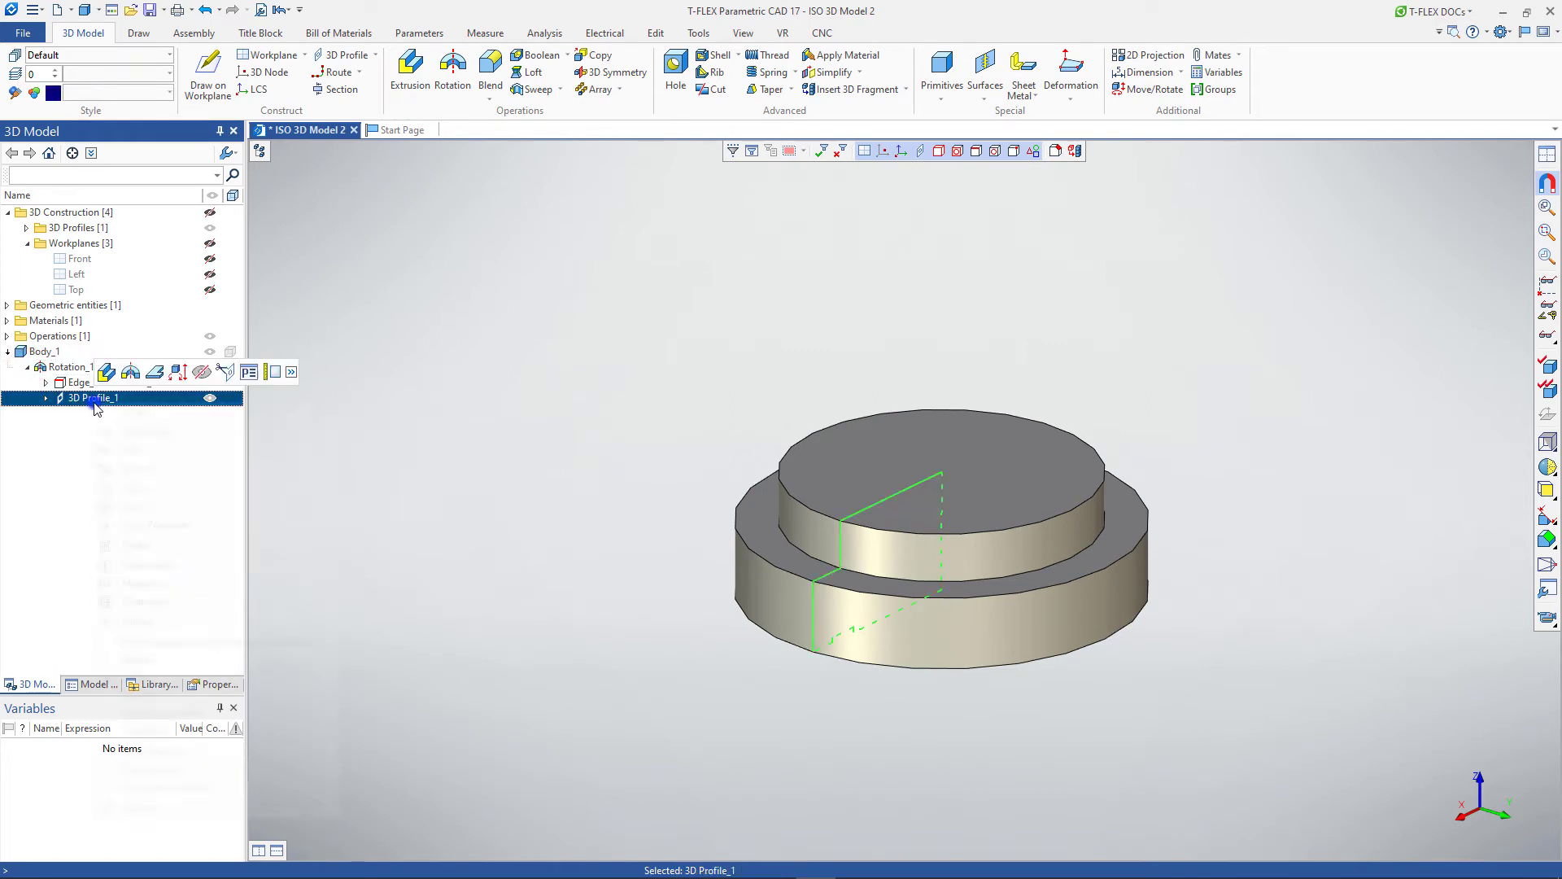
pyautogui.click(224, 371)
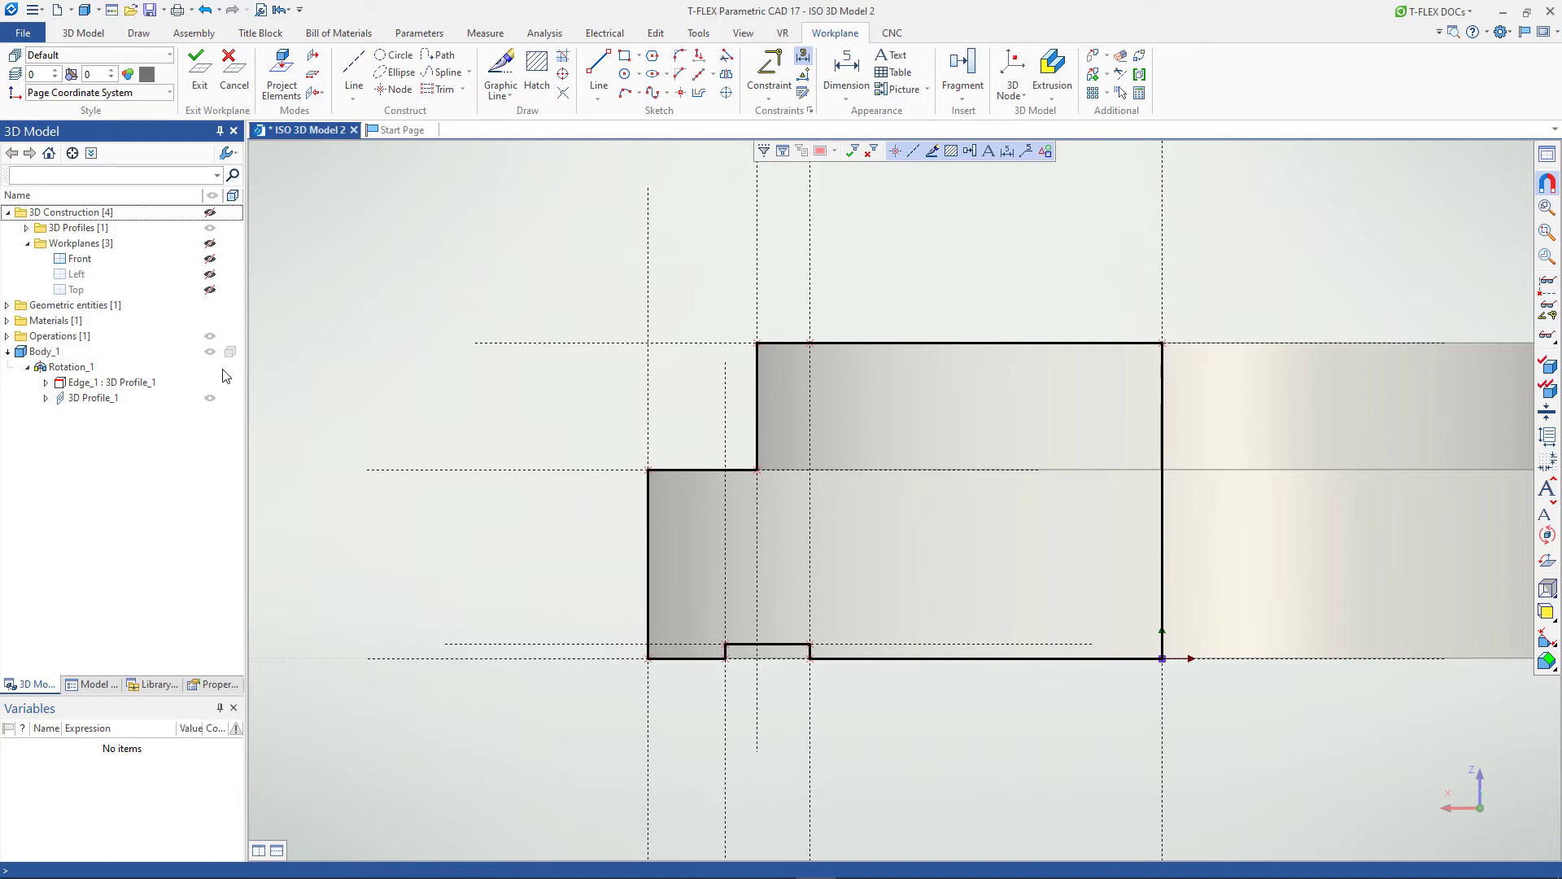
pyautogui.click(1012, 71)
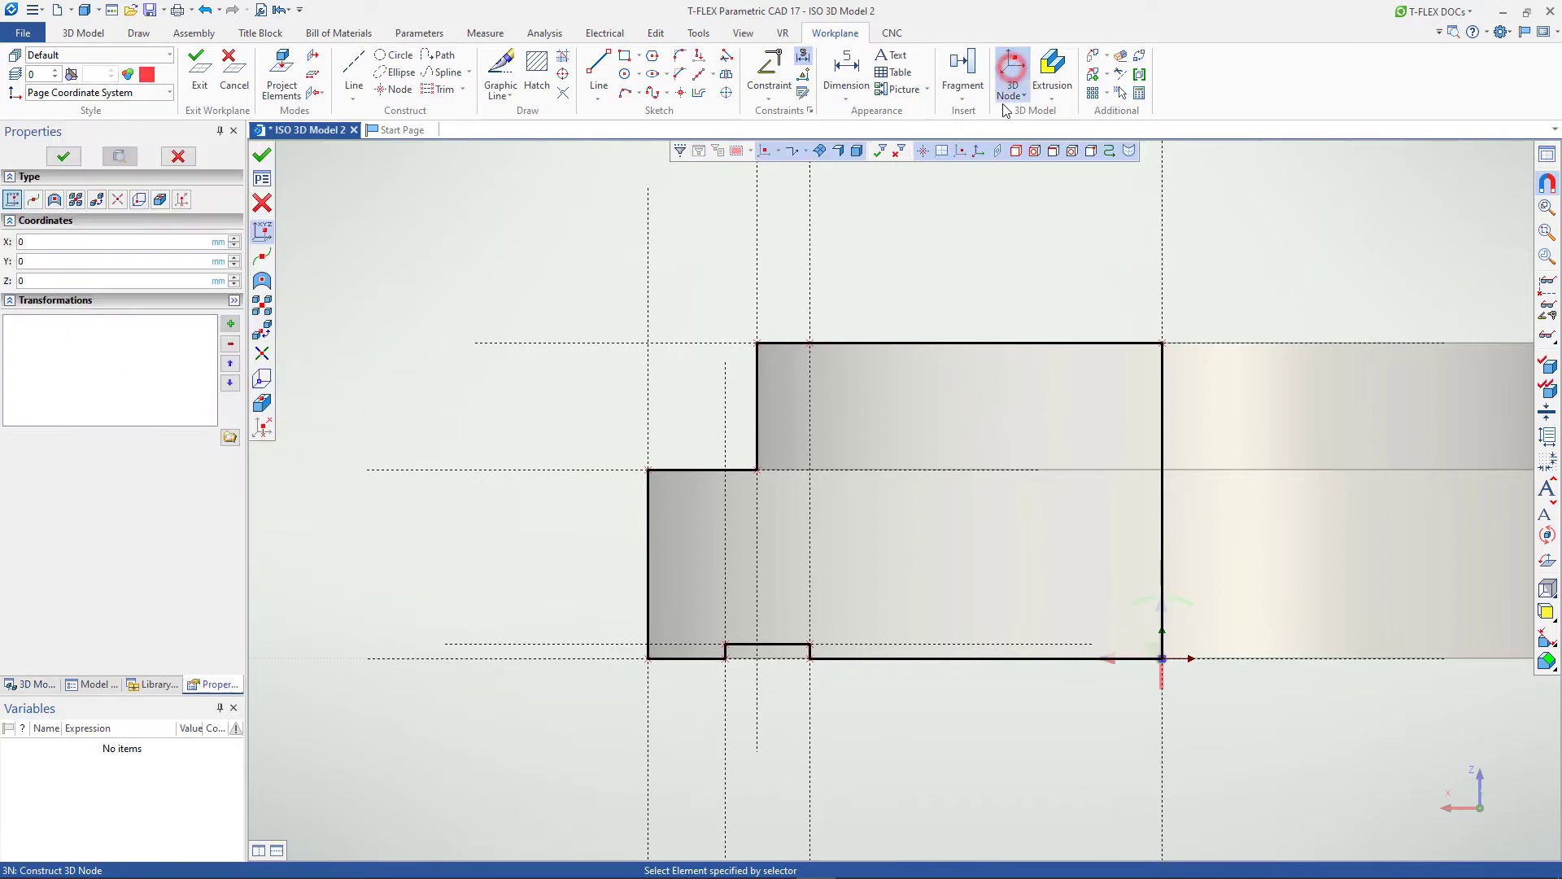
pyautogui.click(1163, 344)
pyautogui.click(1176, 313)
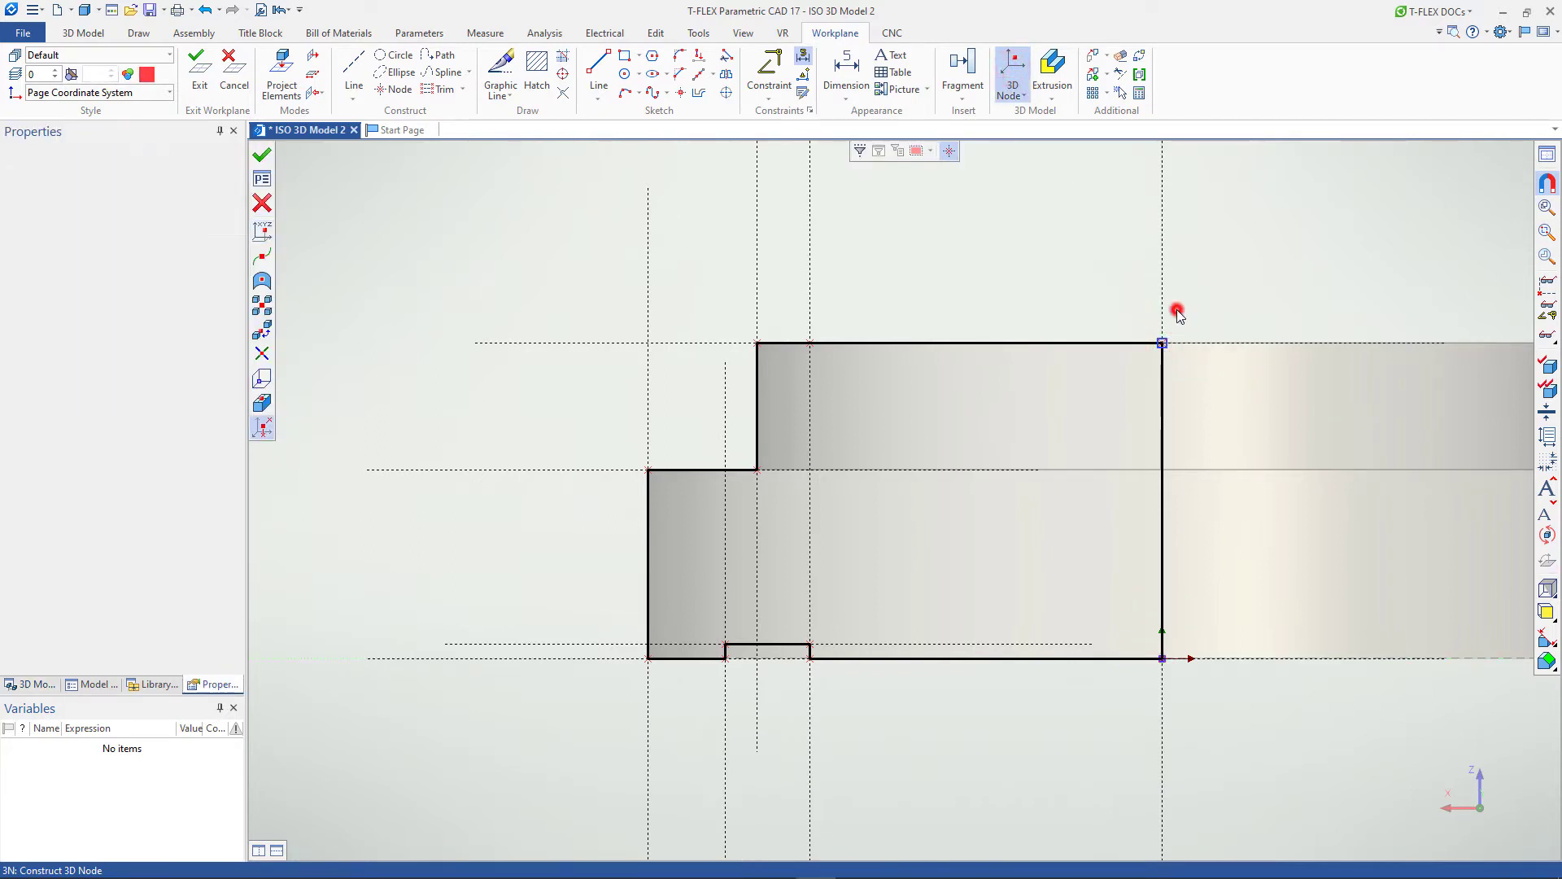
pyautogui.press('Escape')
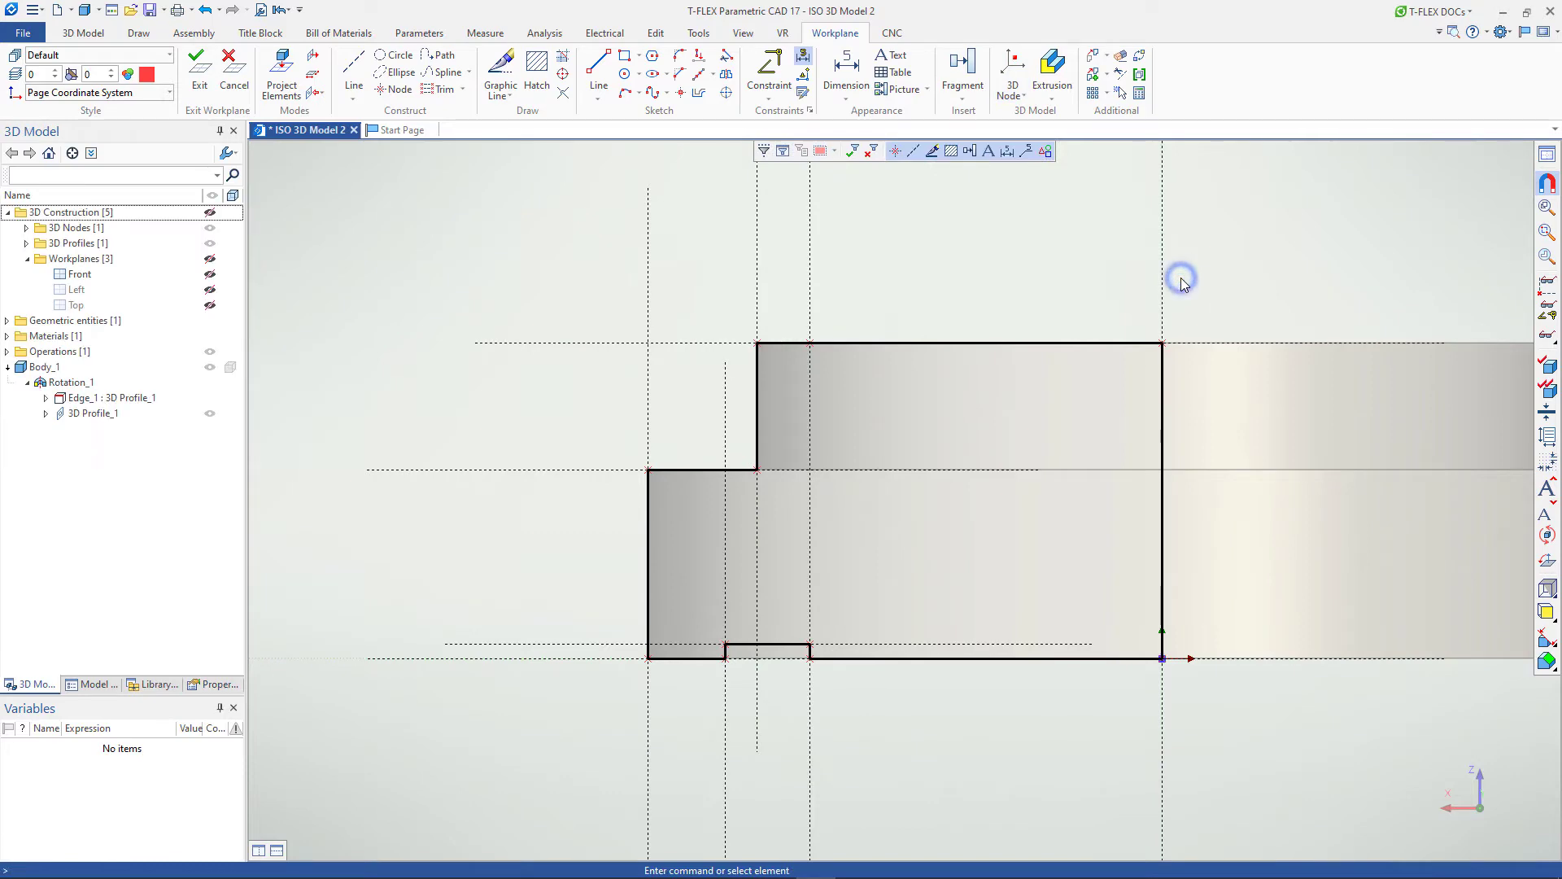
pyautogui.click(204, 69)
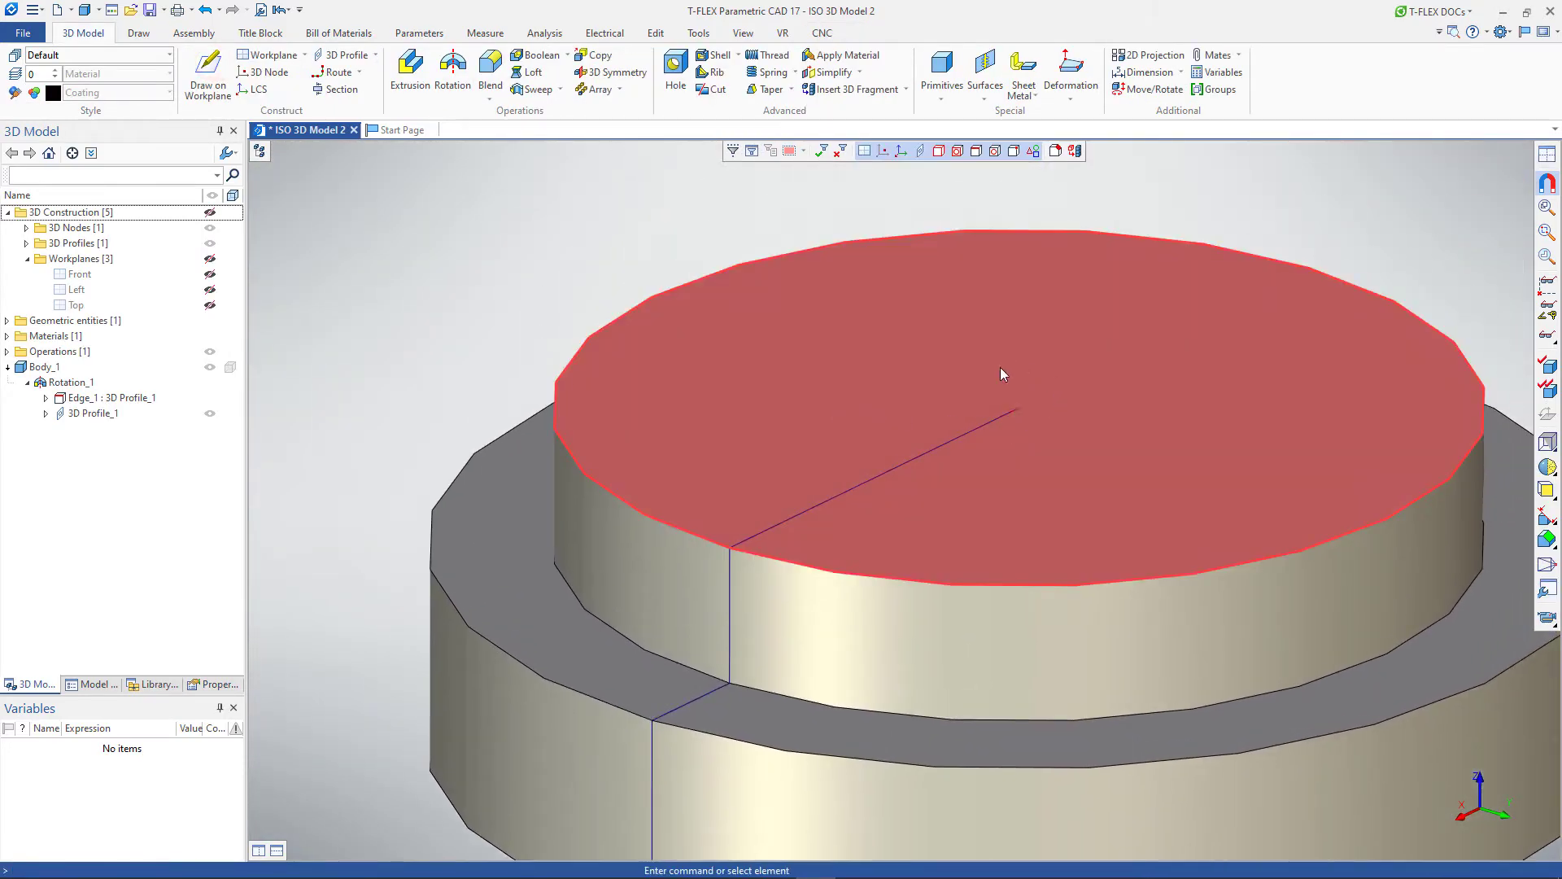
# Highlight the new 3D node from the model tree to check its location on the body
pyautogui.scroll(-4, 980, 338)
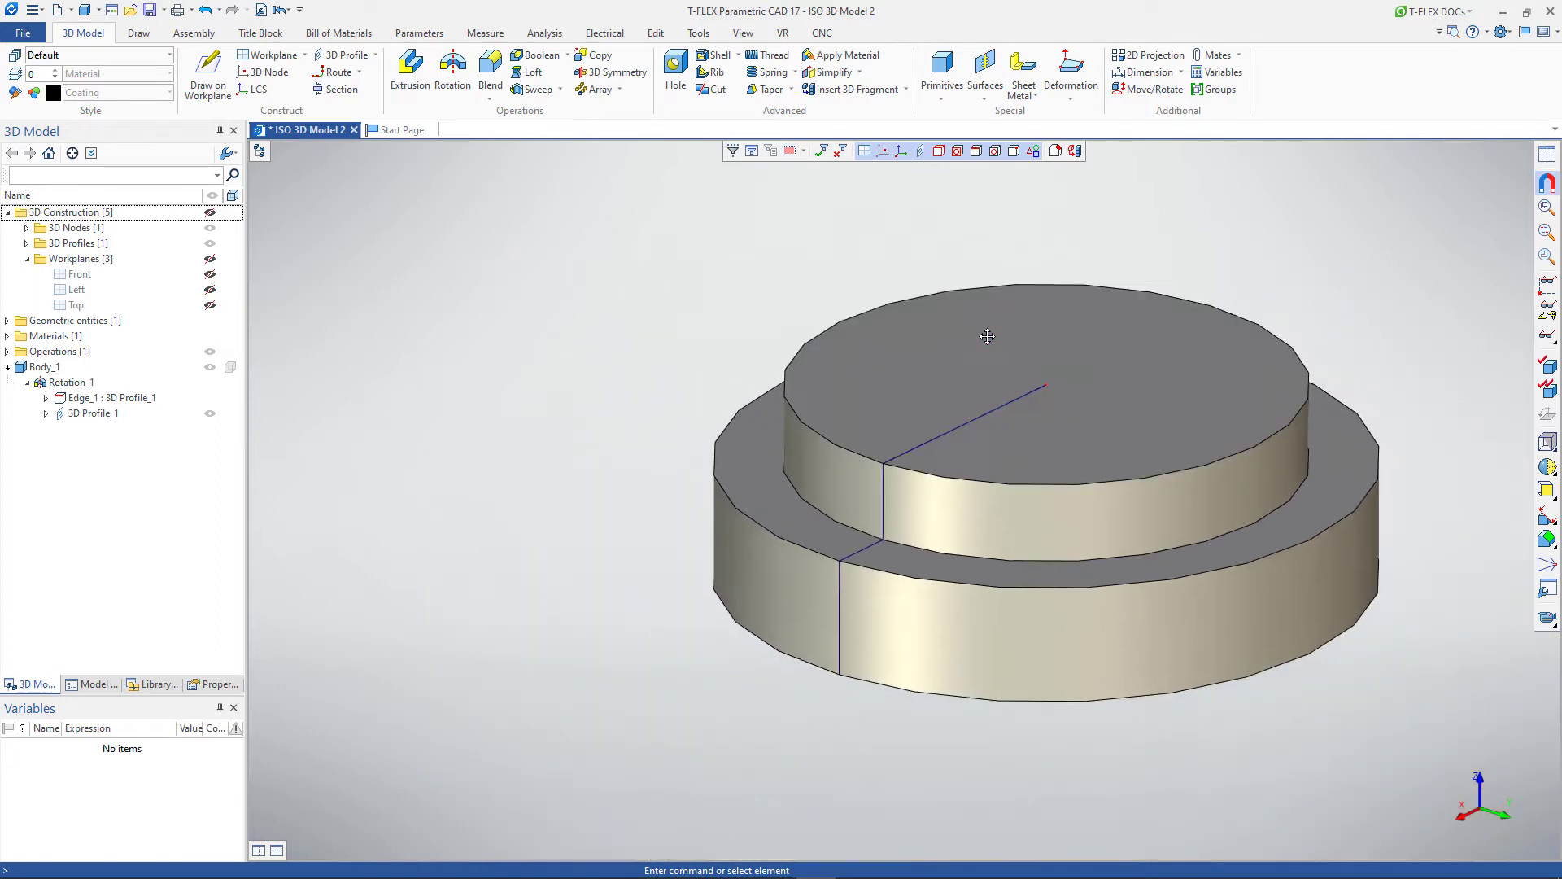
pyautogui.click(26, 228)
pyautogui.click(108, 243)
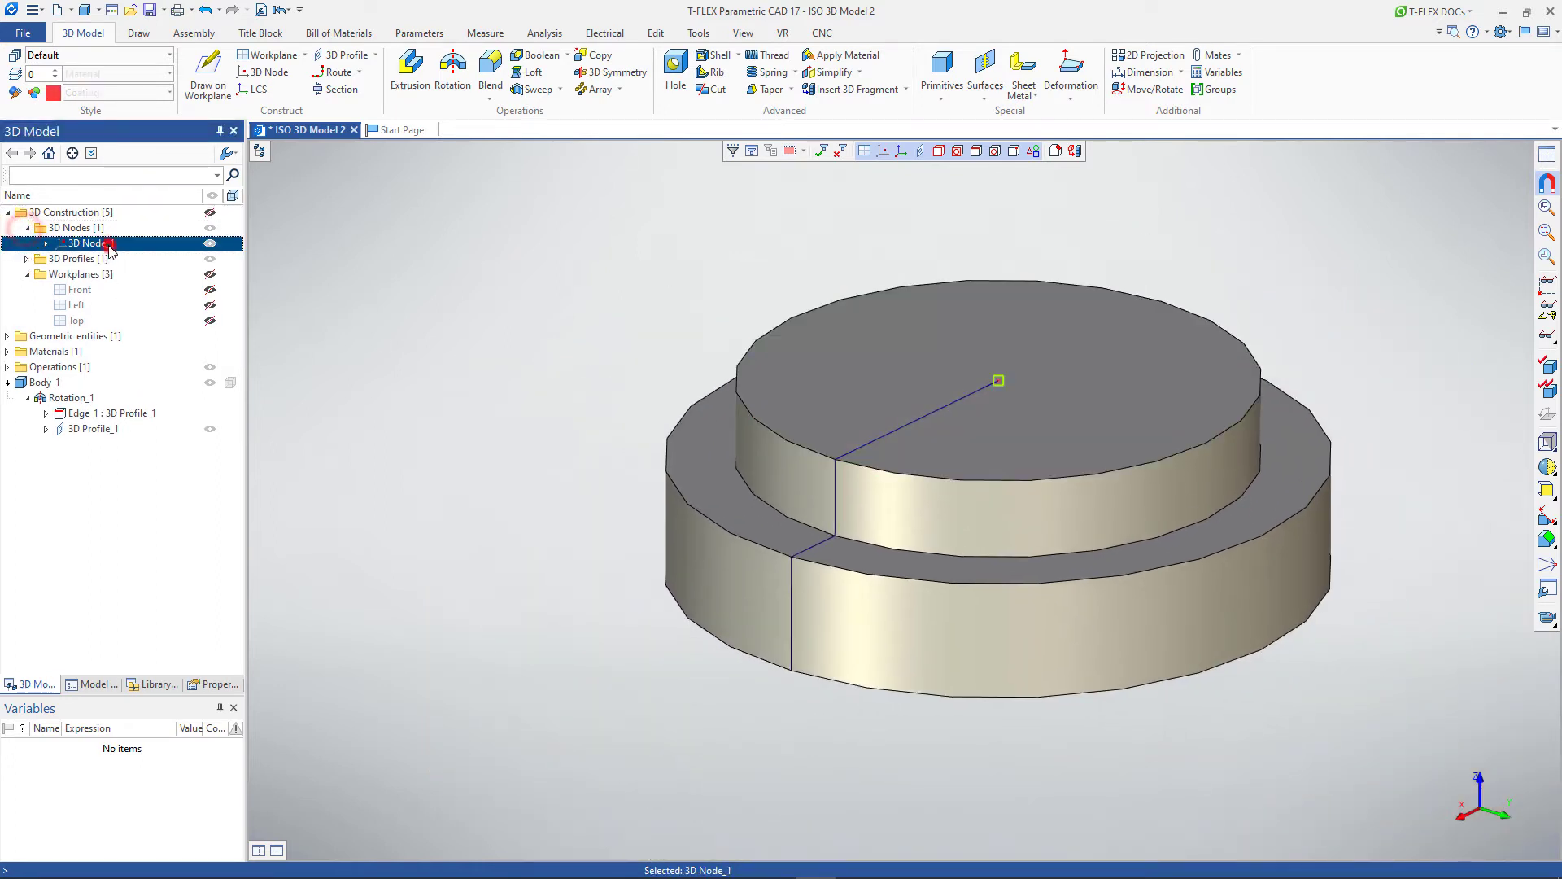
pyautogui.rightClick(460, 299)
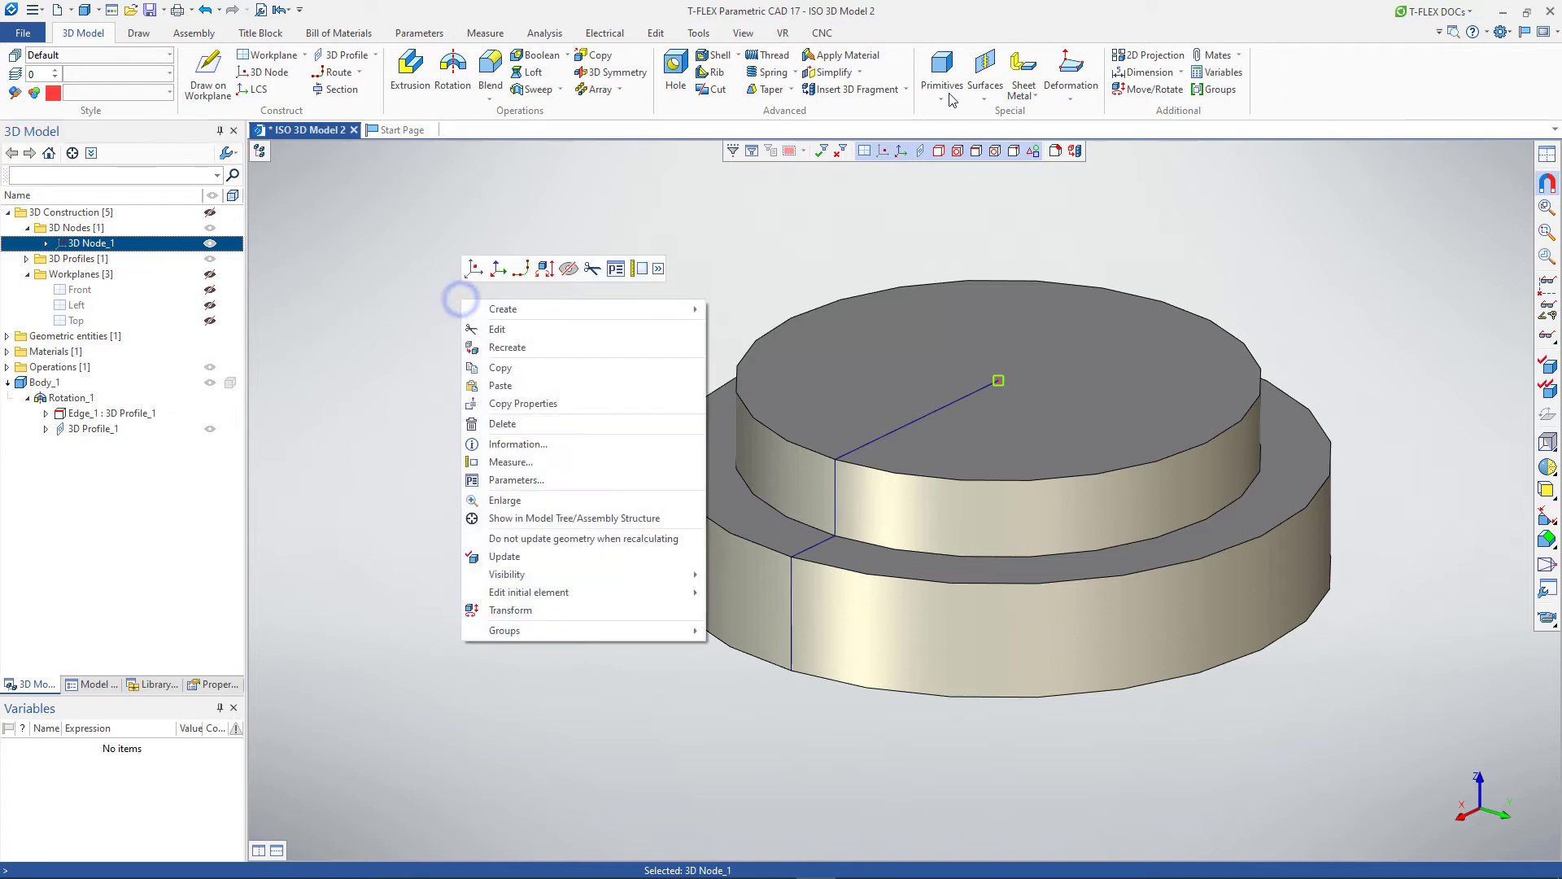
# Start a six-sided prism primitive and move its origin onto the 3D node at the centre of the body's top face
pyautogui.click(946, 98)
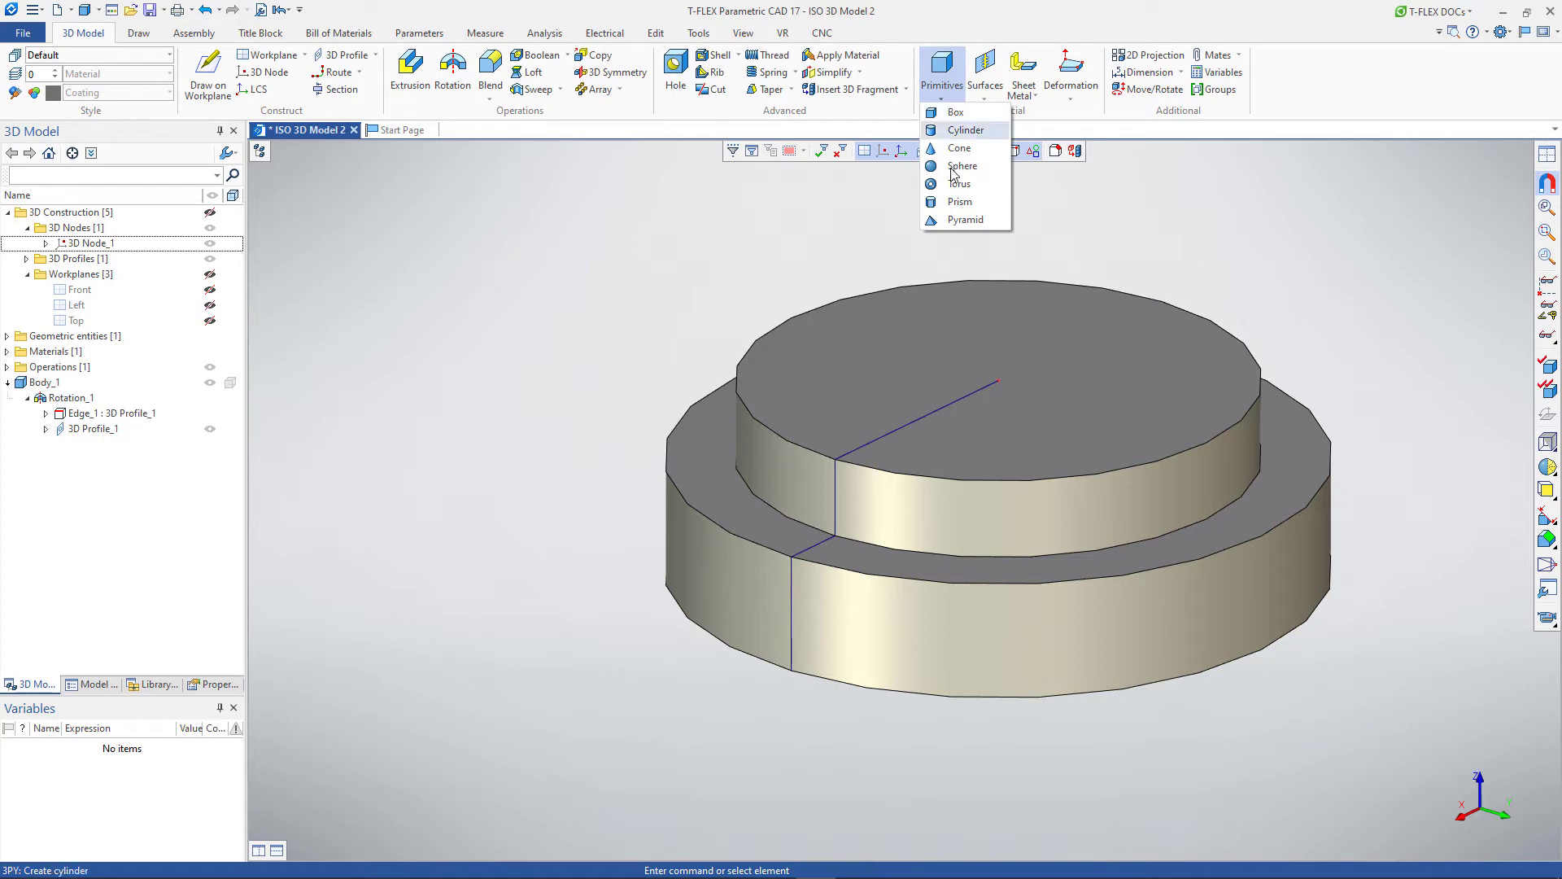
pyautogui.click(953, 200)
pyautogui.scroll(-8, 954, 199)
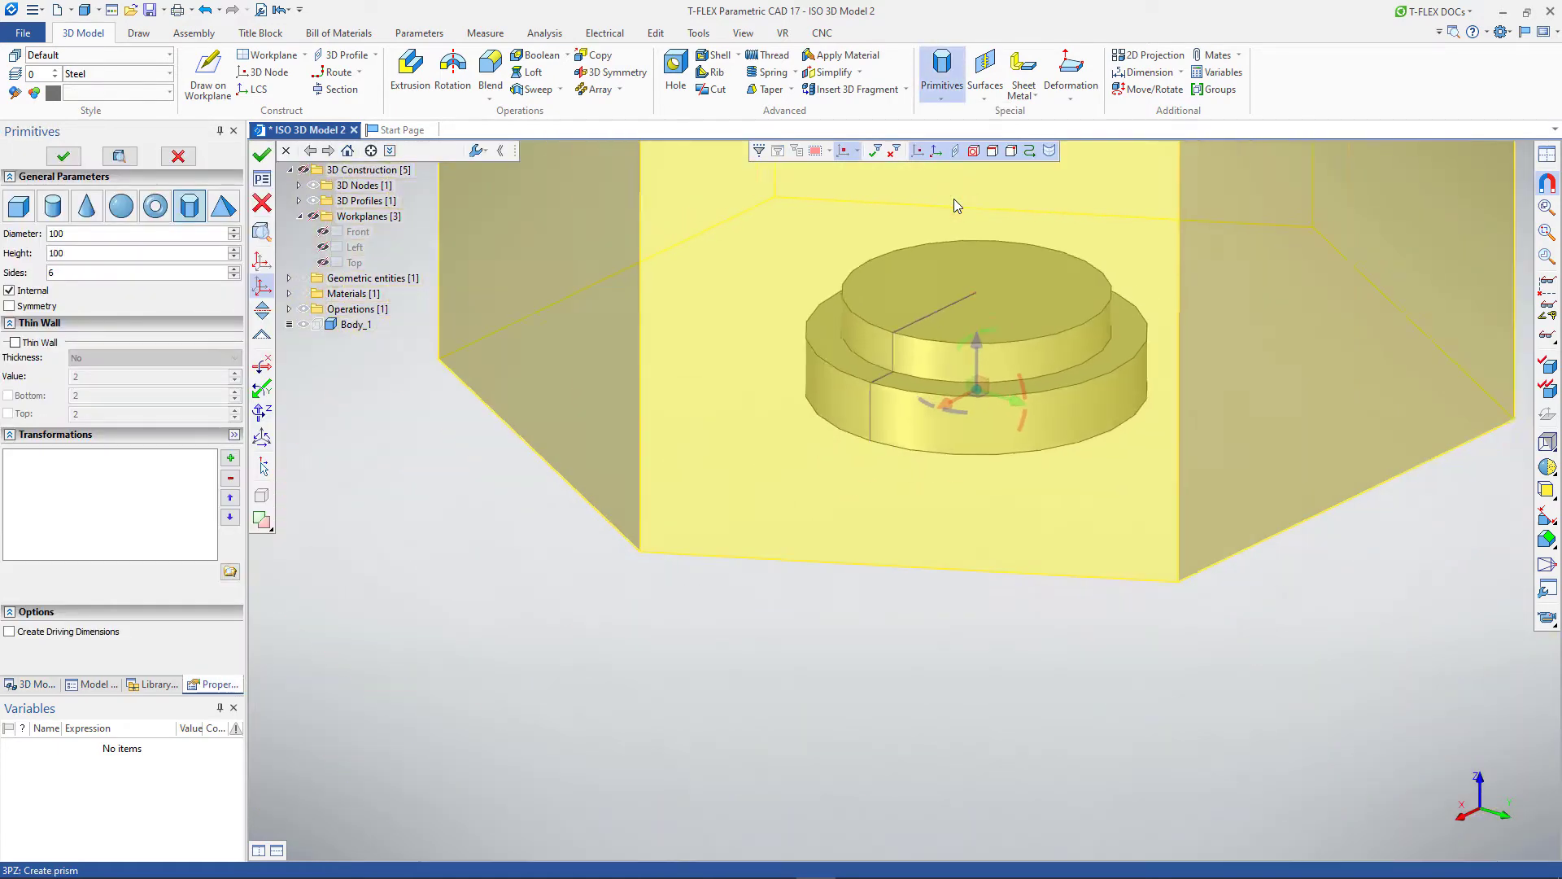
pyautogui.moveTo(1063, 213); pyautogui.dragTo(1066, 562, button='middle')
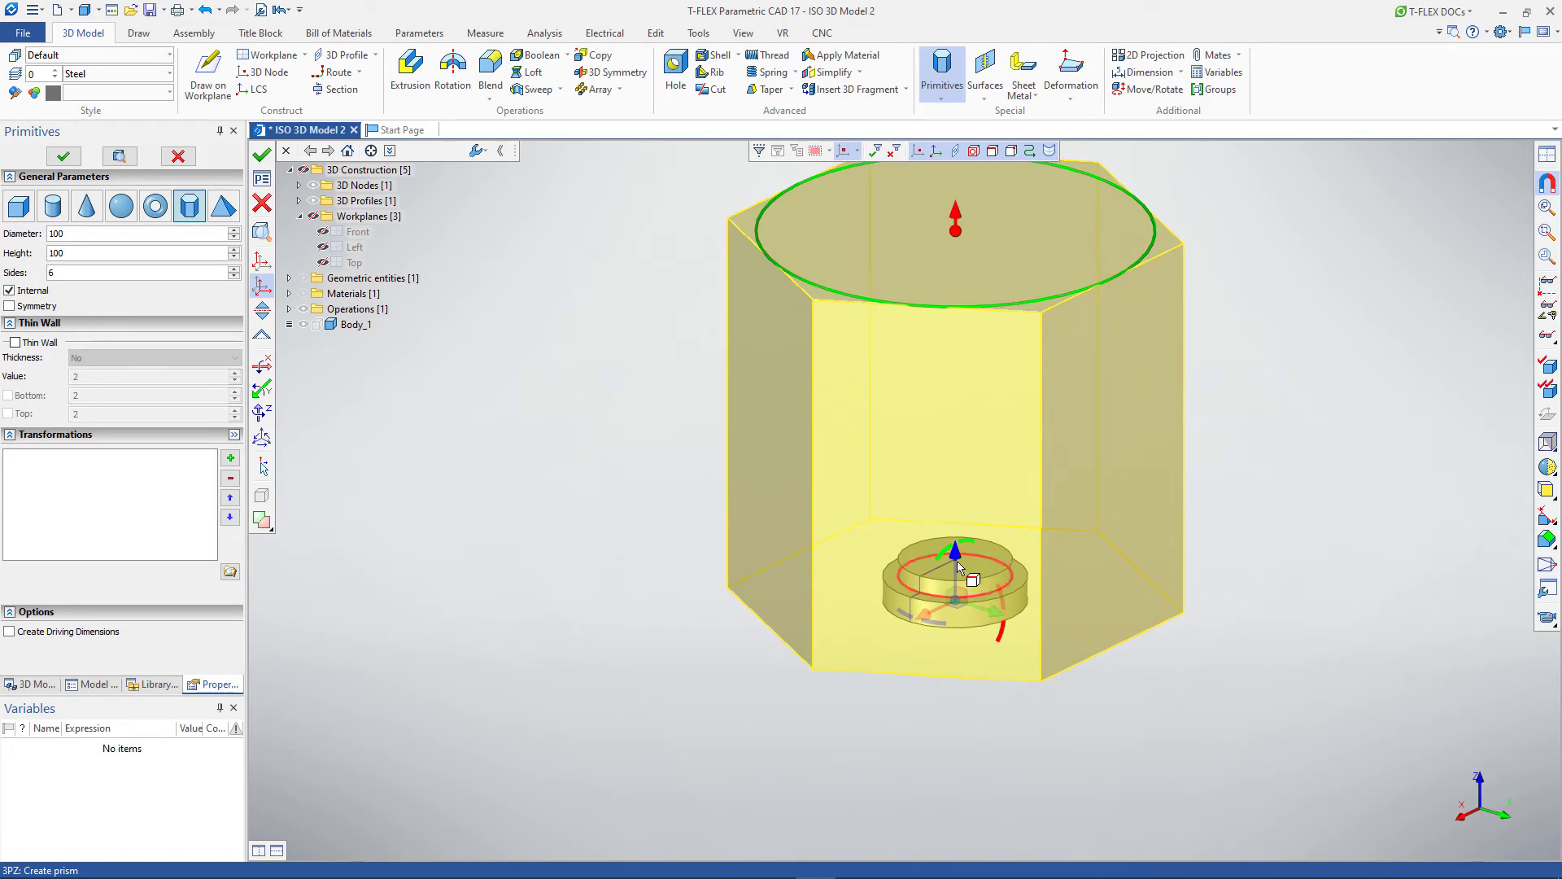
pyautogui.moveTo(957, 567); pyautogui.dragTo(983, 580)
pyautogui.moveTo(984, 328); pyautogui.dragTo(950, 550)
pyautogui.scroll(5, 949, 569)
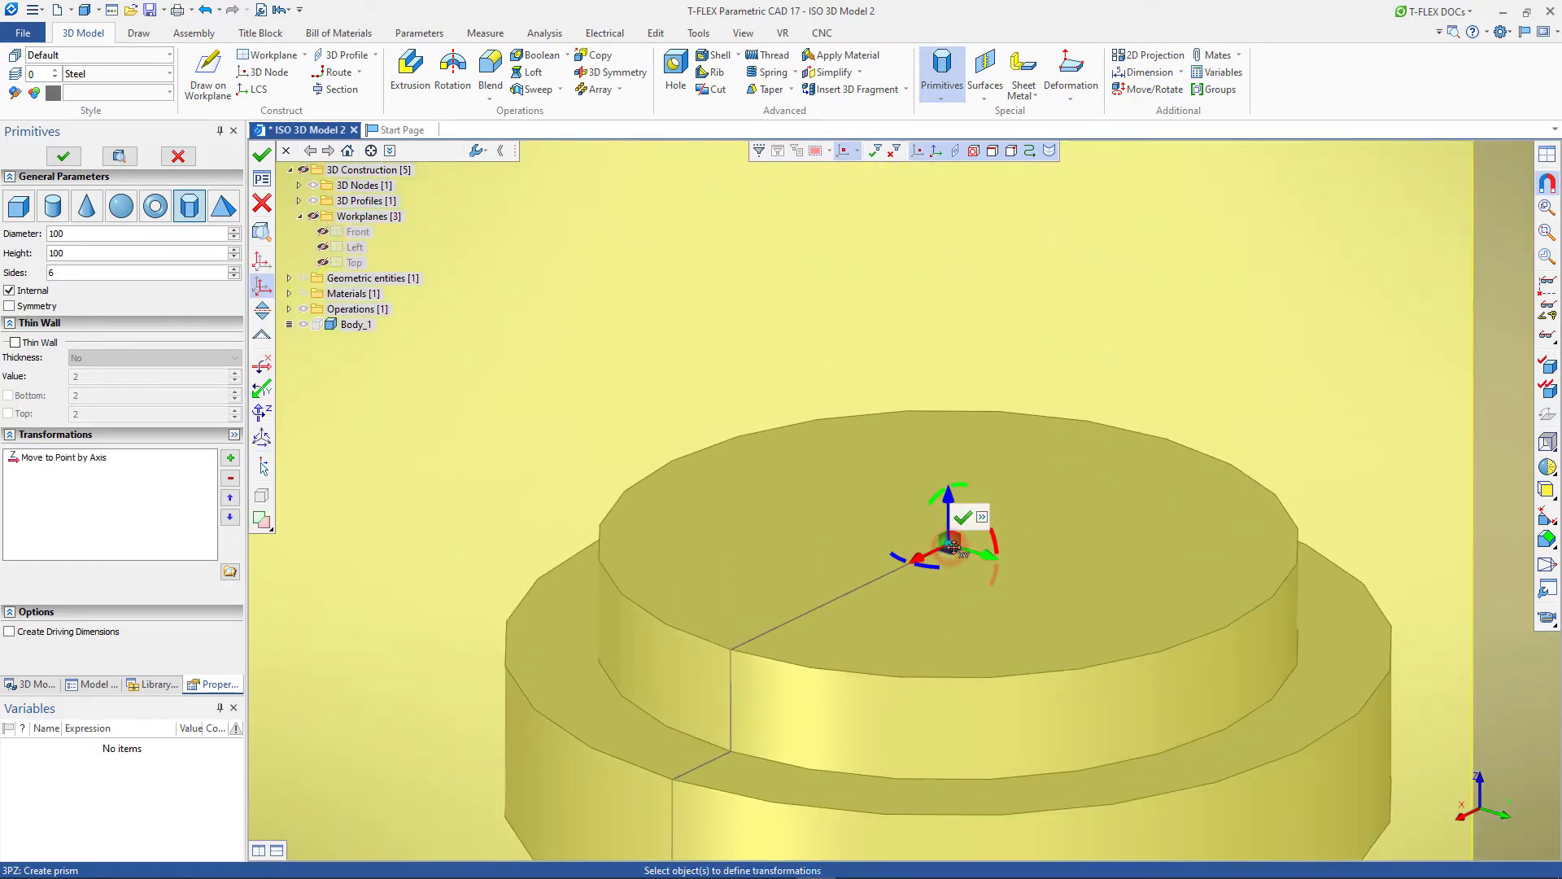
pyautogui.scroll(-3, 954, 549)
pyautogui.scroll(-4, 954, 547)
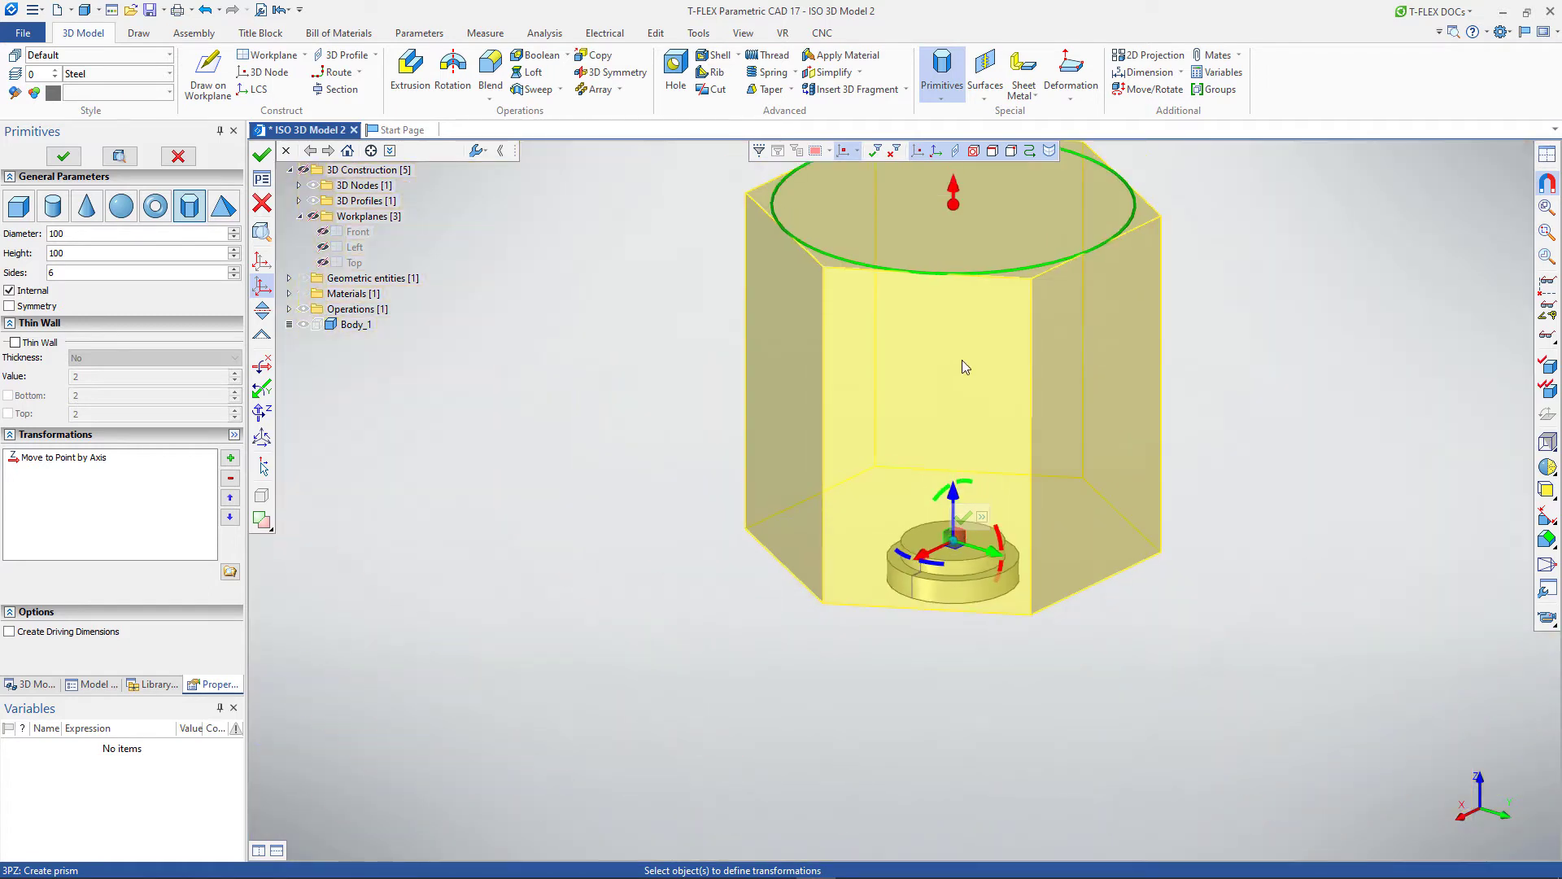
# Set the prism's height to 11.2 with its height manipulator
pyautogui.moveTo(962, 359); pyautogui.dragTo(969, 564)
pyautogui.moveTo(966, 454); pyautogui.dragTo(1066, 157)
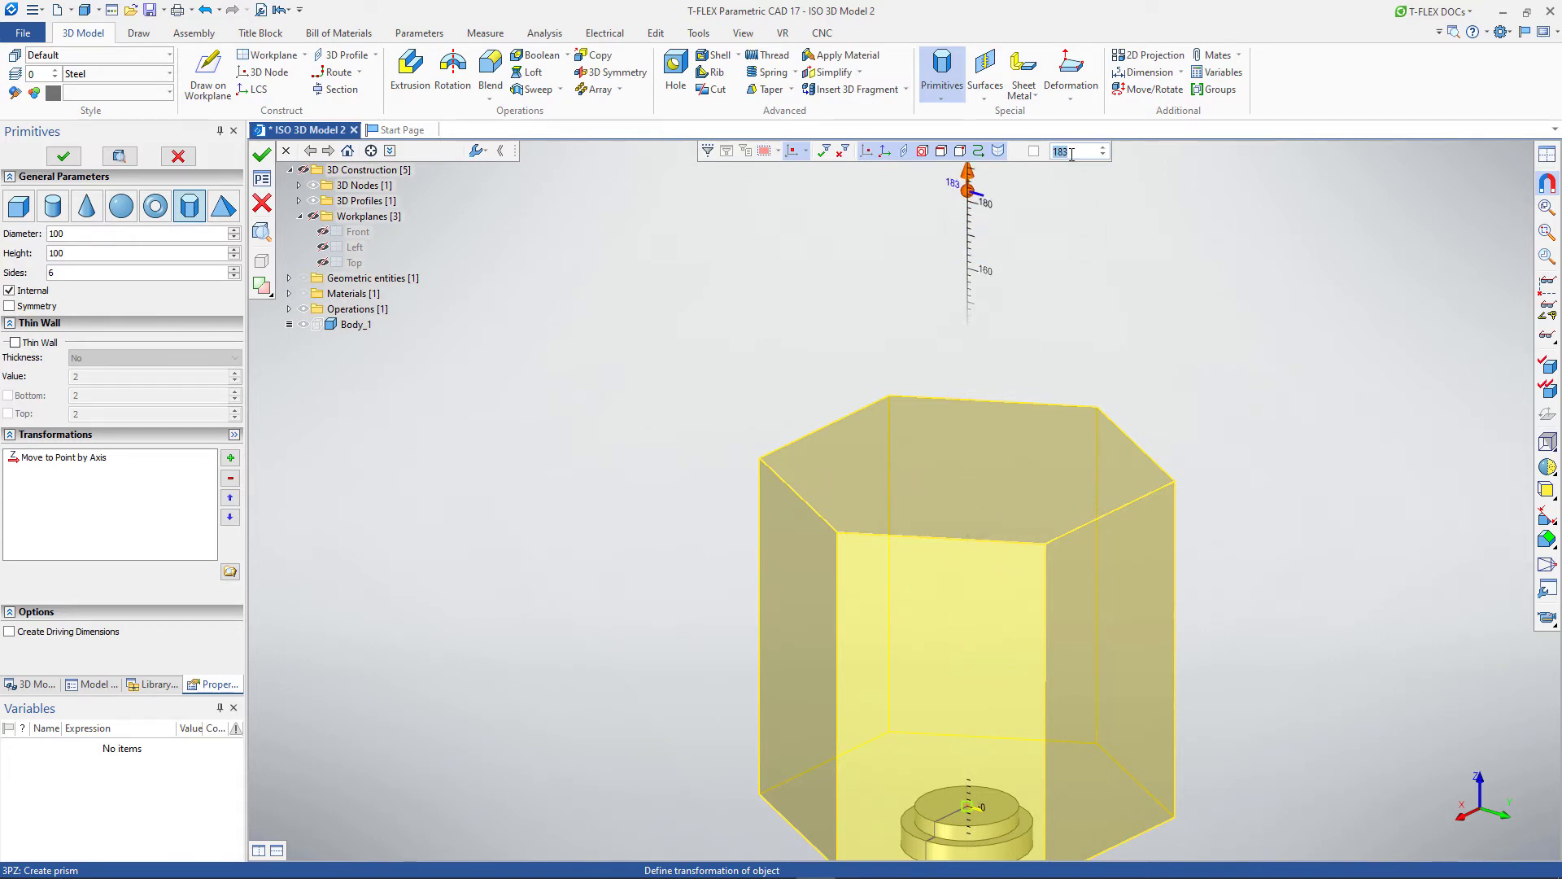
pyautogui.click(1070, 154)
pyautogui.write('11')
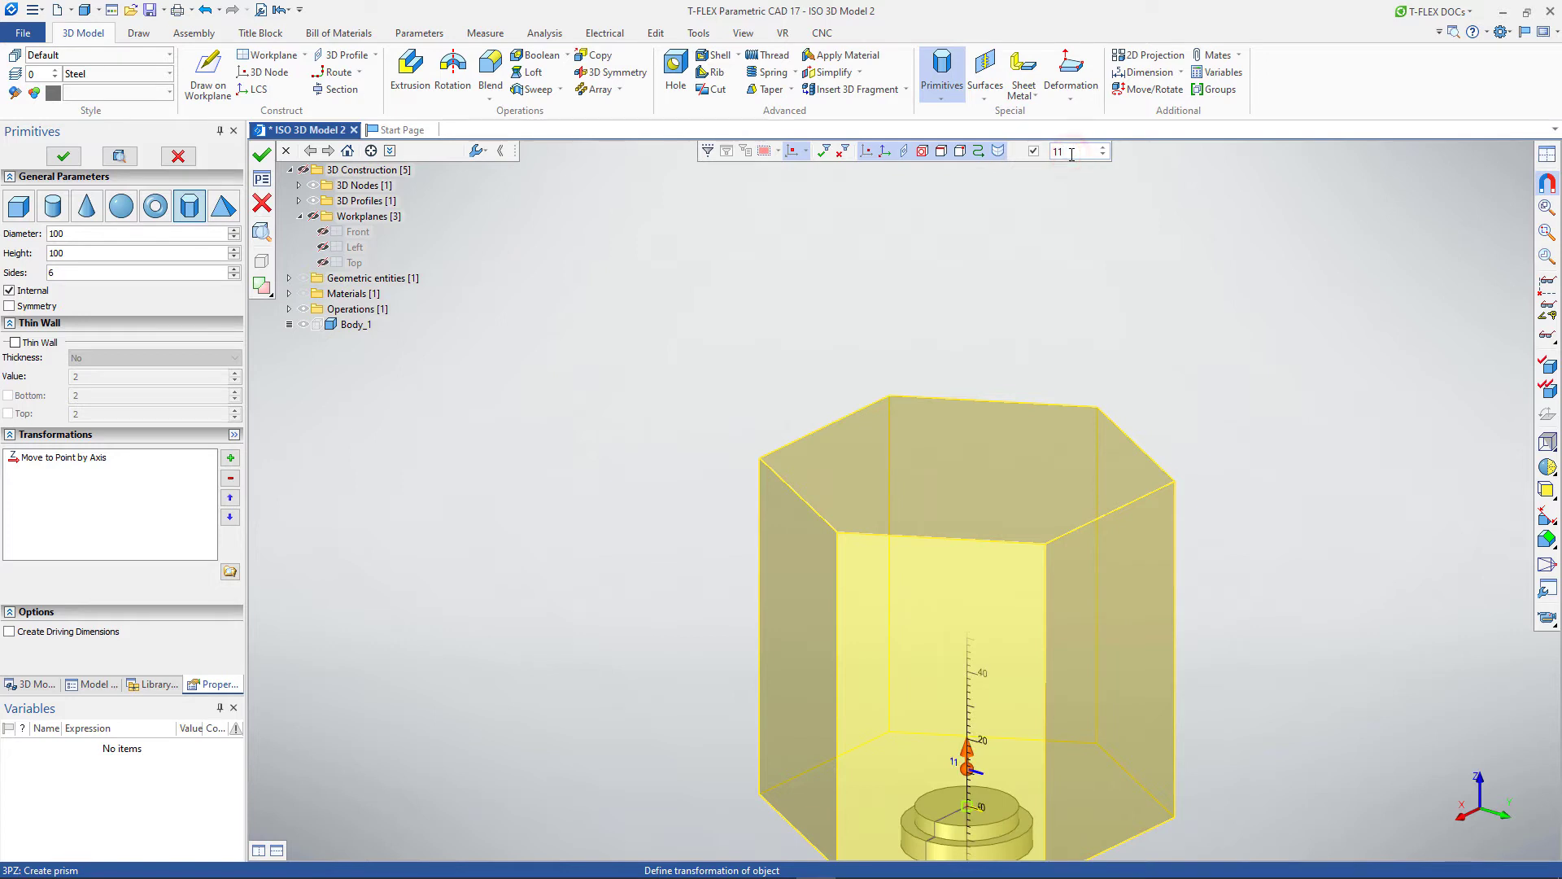
pyautogui.write('.2')
pyautogui.click(1139, 337)
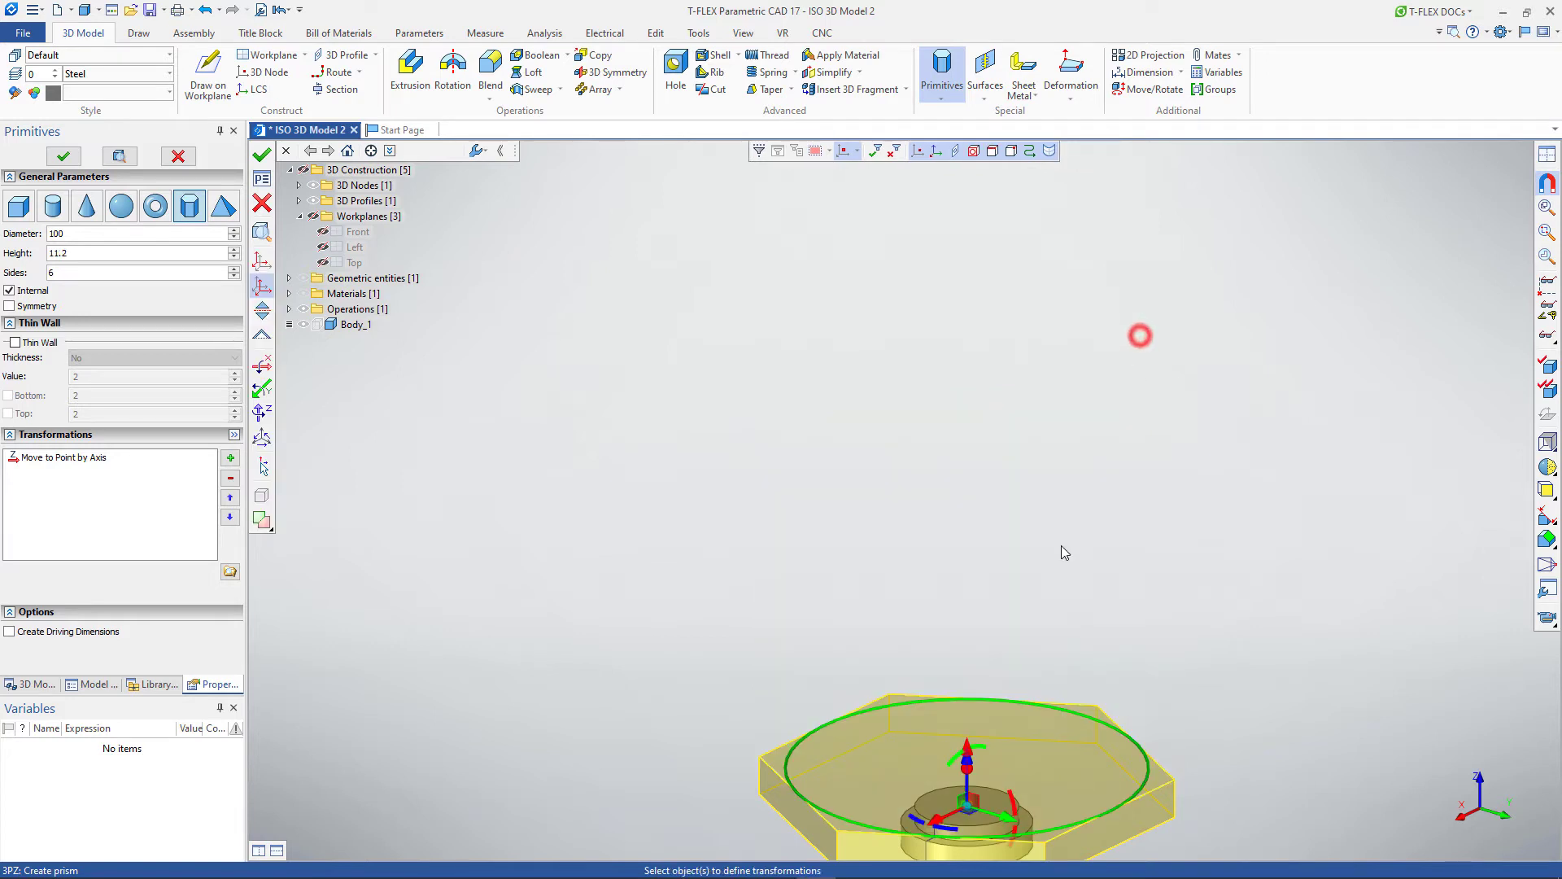
# Set the prism's diameter to 24 and create it as a separate body
pyautogui.scroll(5, 1049, 382)
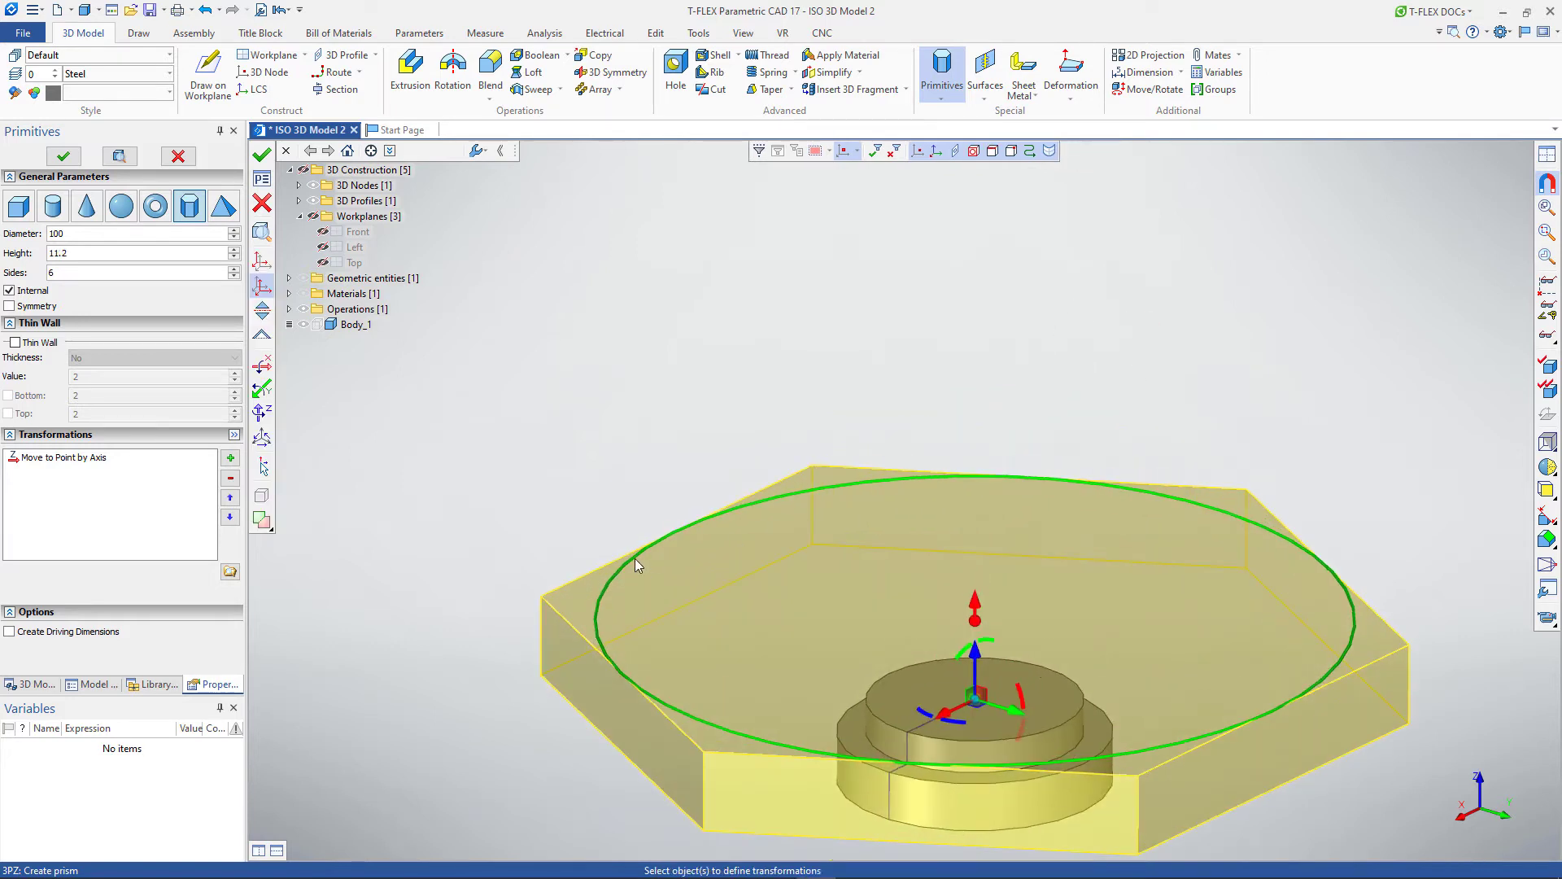
pyautogui.click(633, 562)
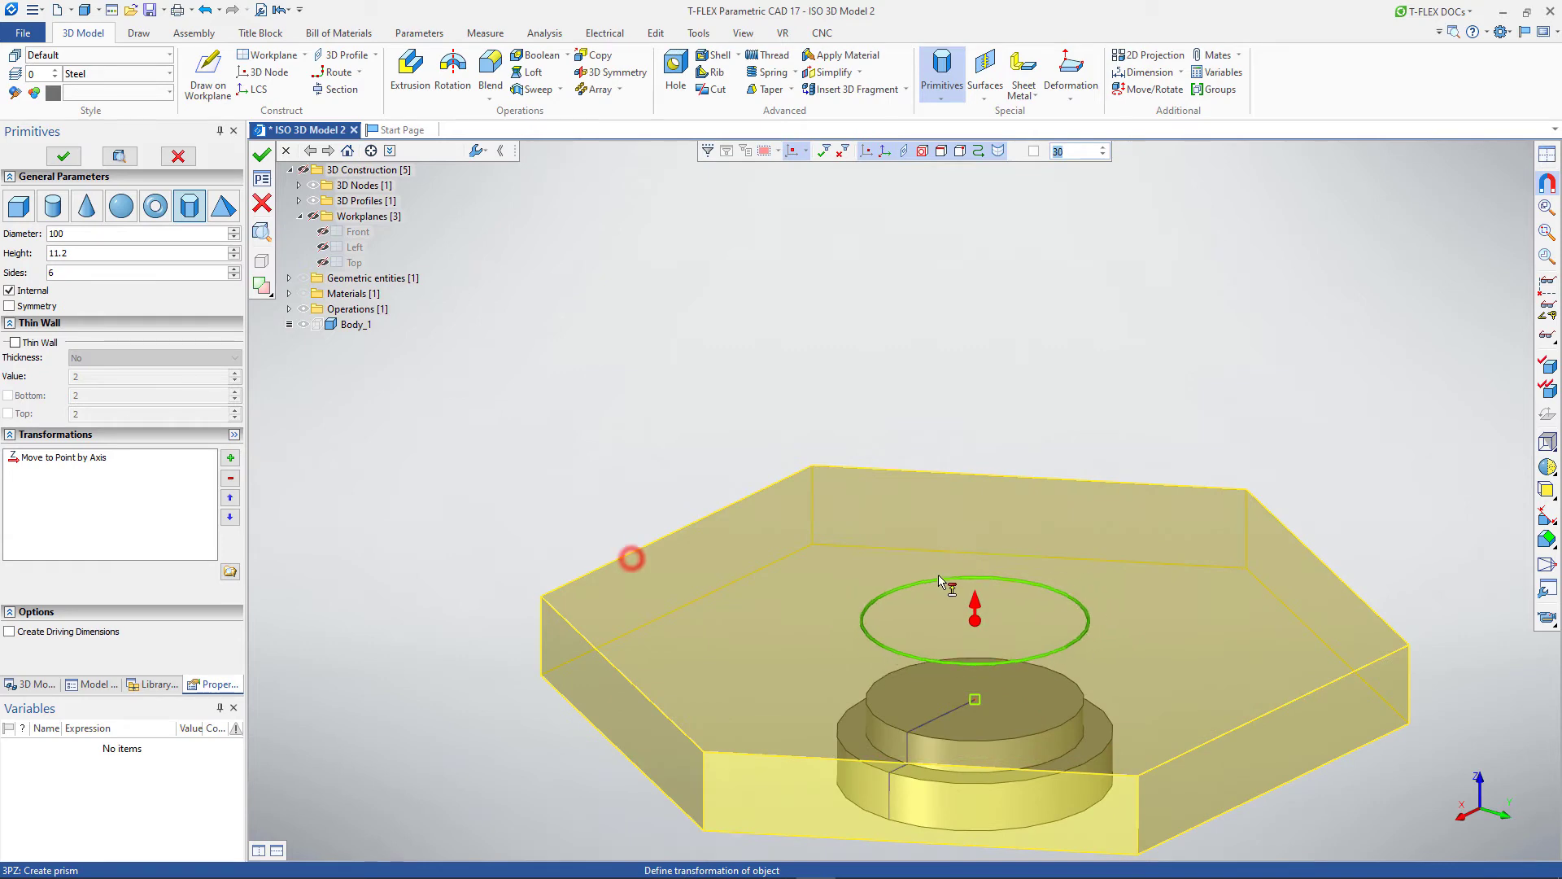
pyautogui.click(1069, 151)
pyautogui.write('24')
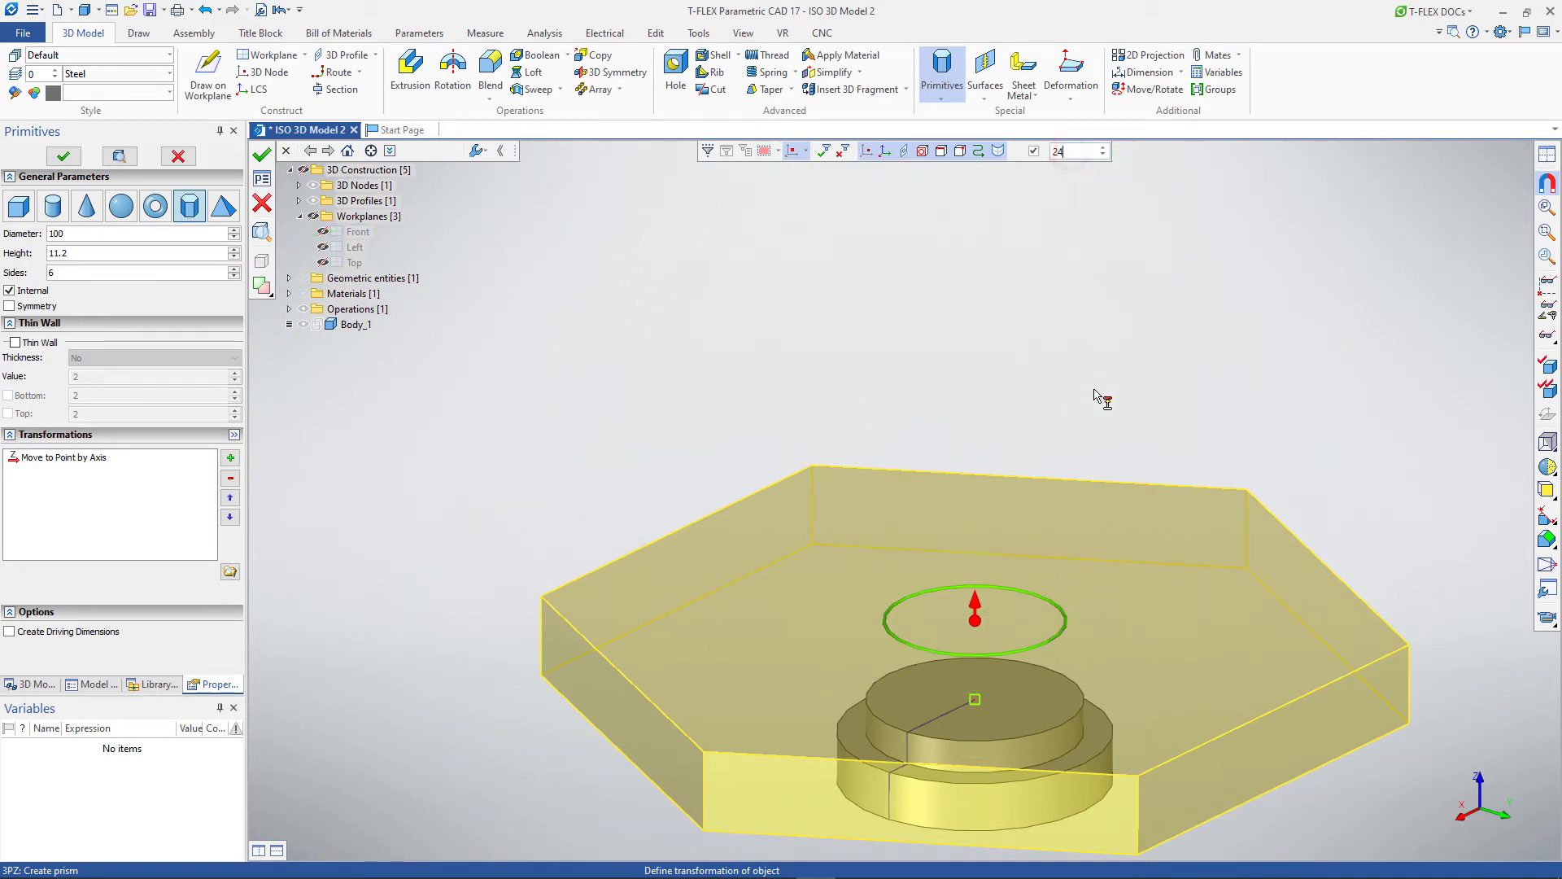
pyautogui.click(1094, 394)
pyautogui.scroll(5, 1095, 395)
pyautogui.moveTo(1239, 454); pyautogui.dragTo(1255, 454, button='middle')
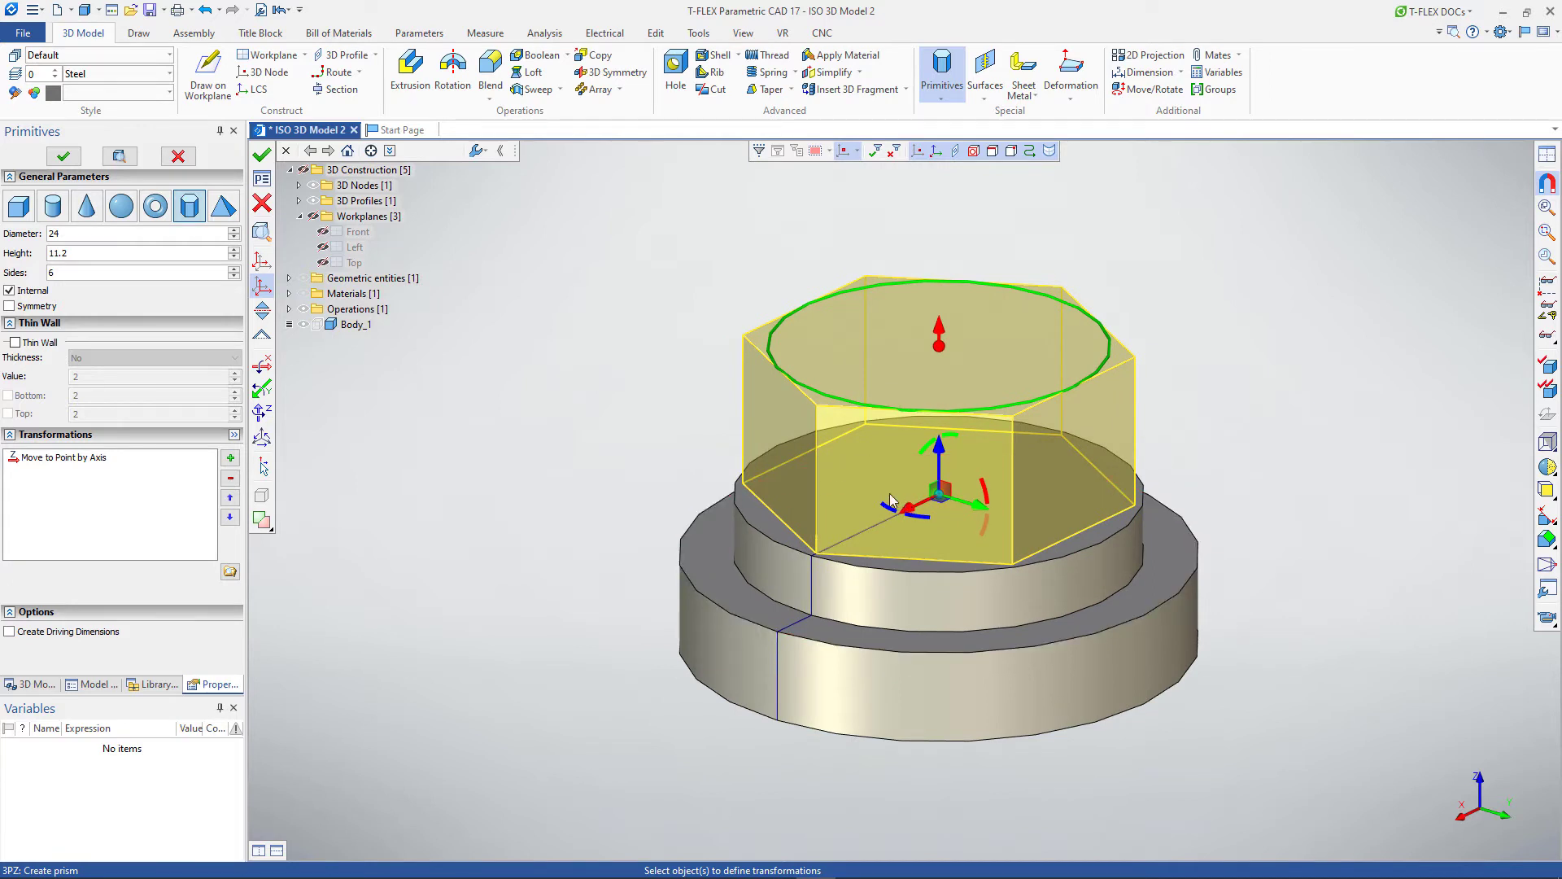
pyautogui.click(60, 156)
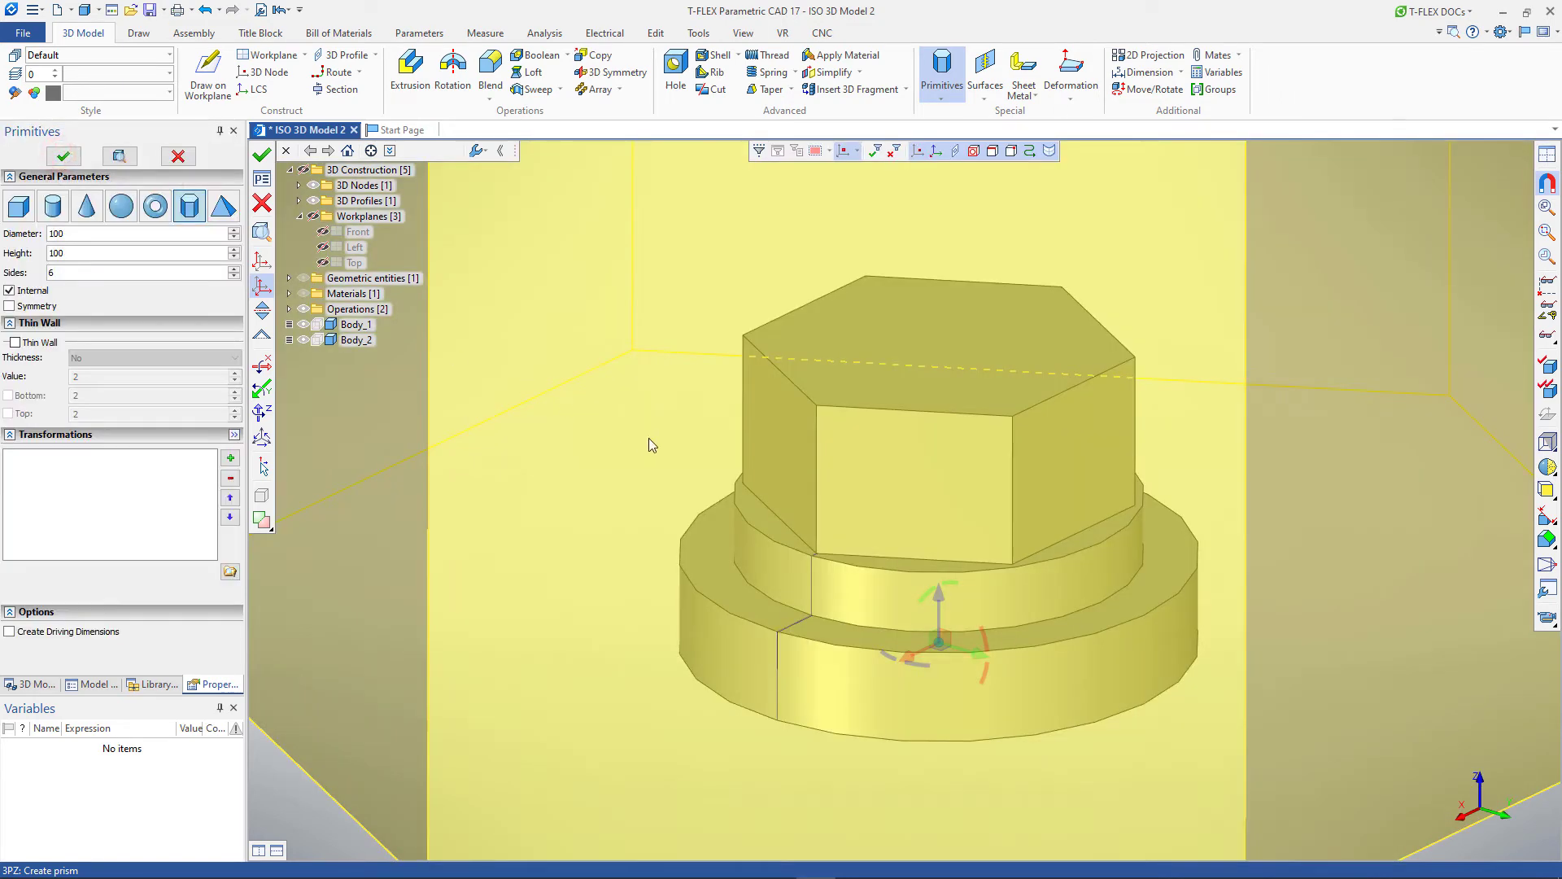
pyautogui.press('Escape')
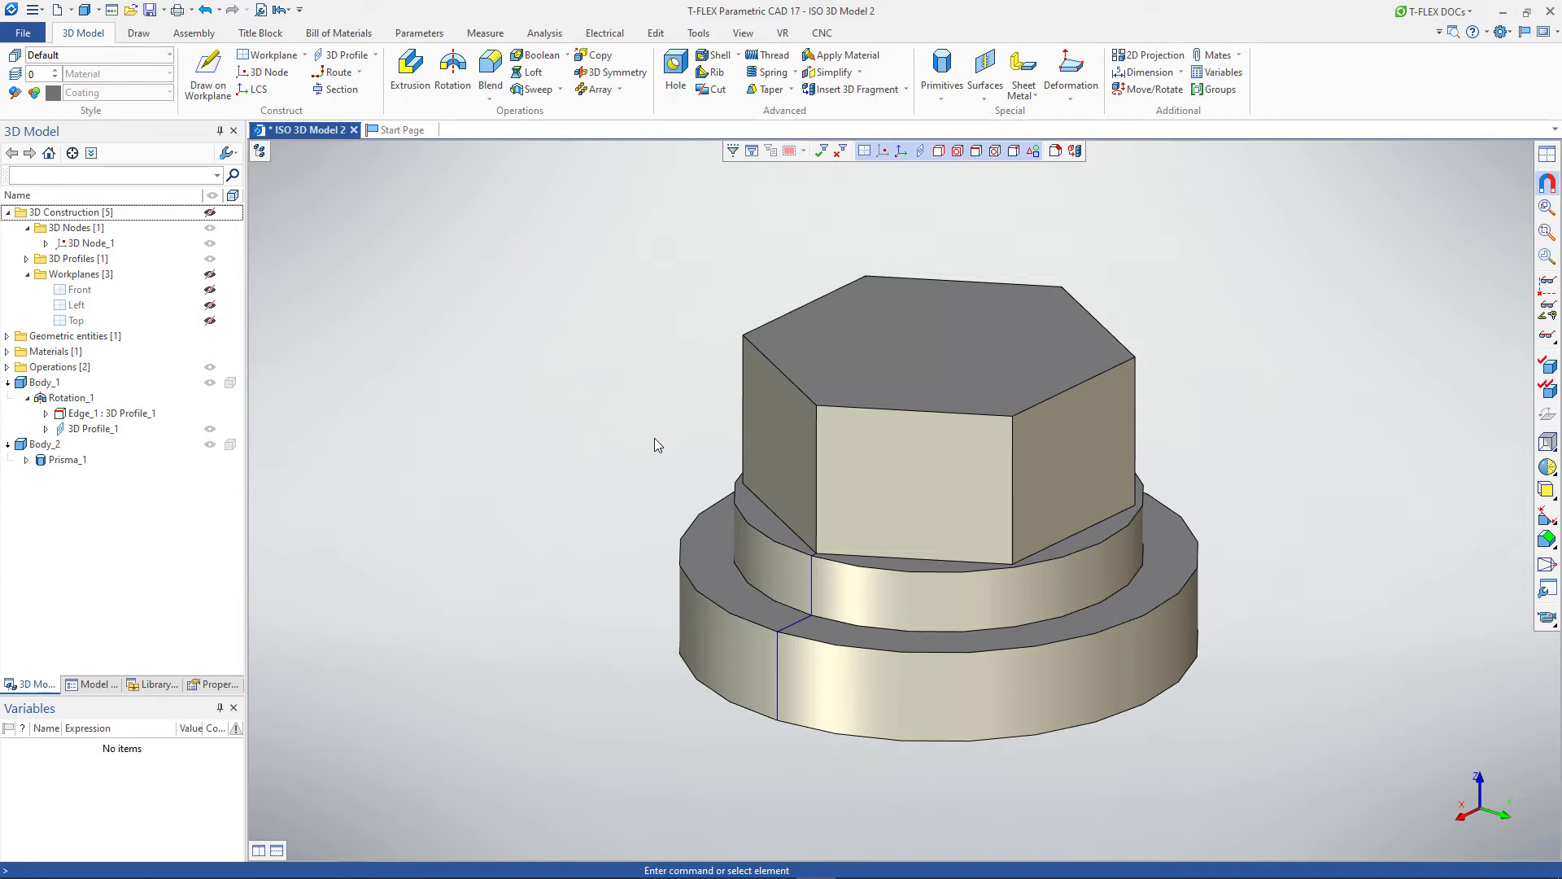
# Highlight the rotated body and the prism body in turn to examine them as separate bodies
pyautogui.click(44, 382)
pyautogui.click(44, 443)
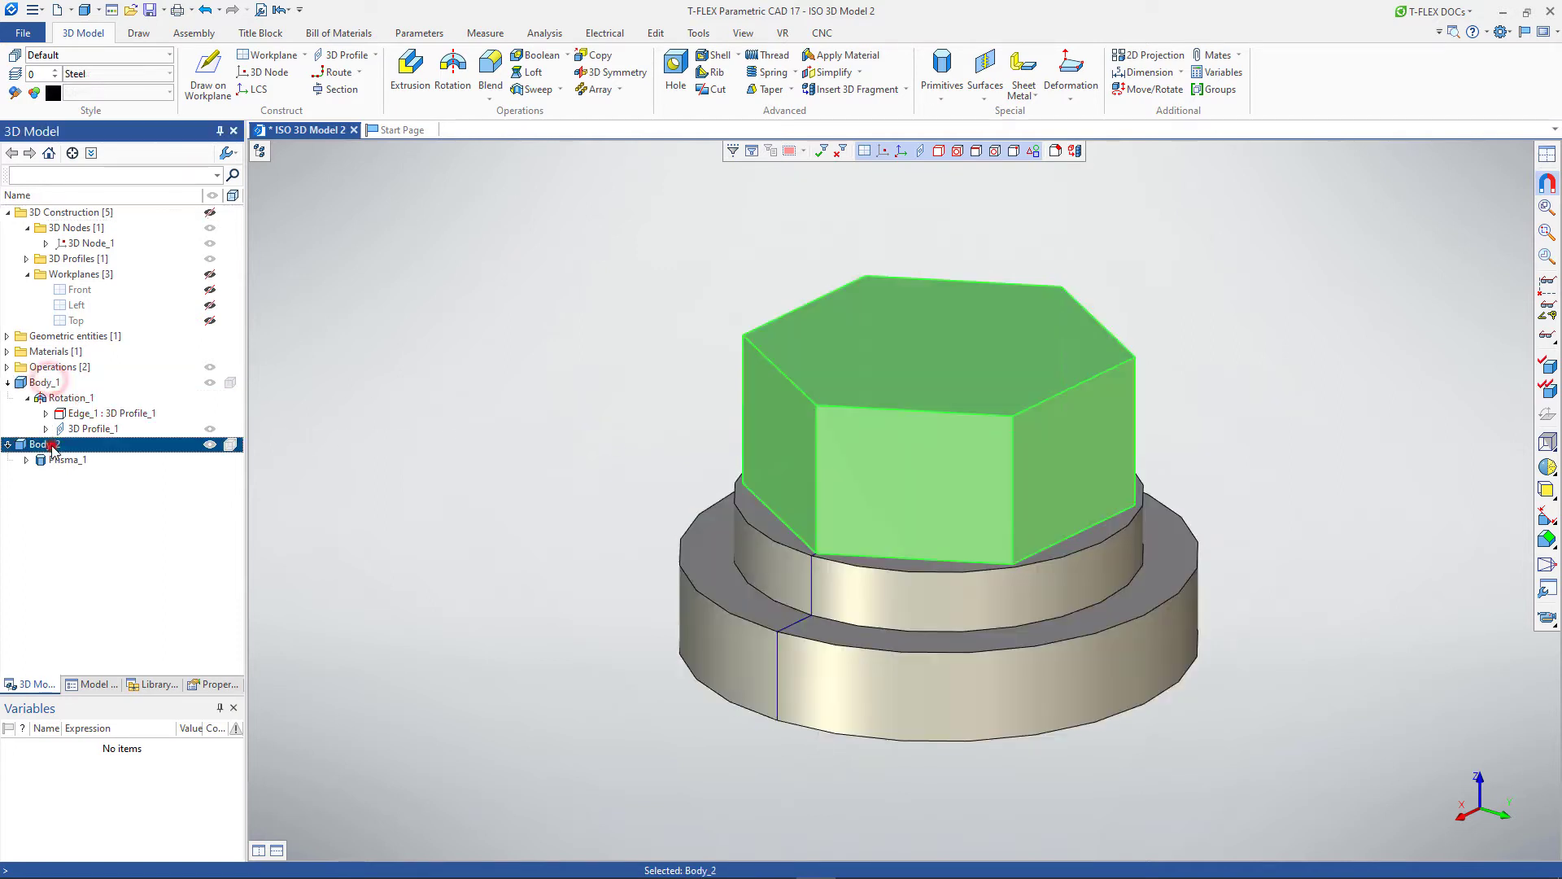
pyautogui.click(44, 381)
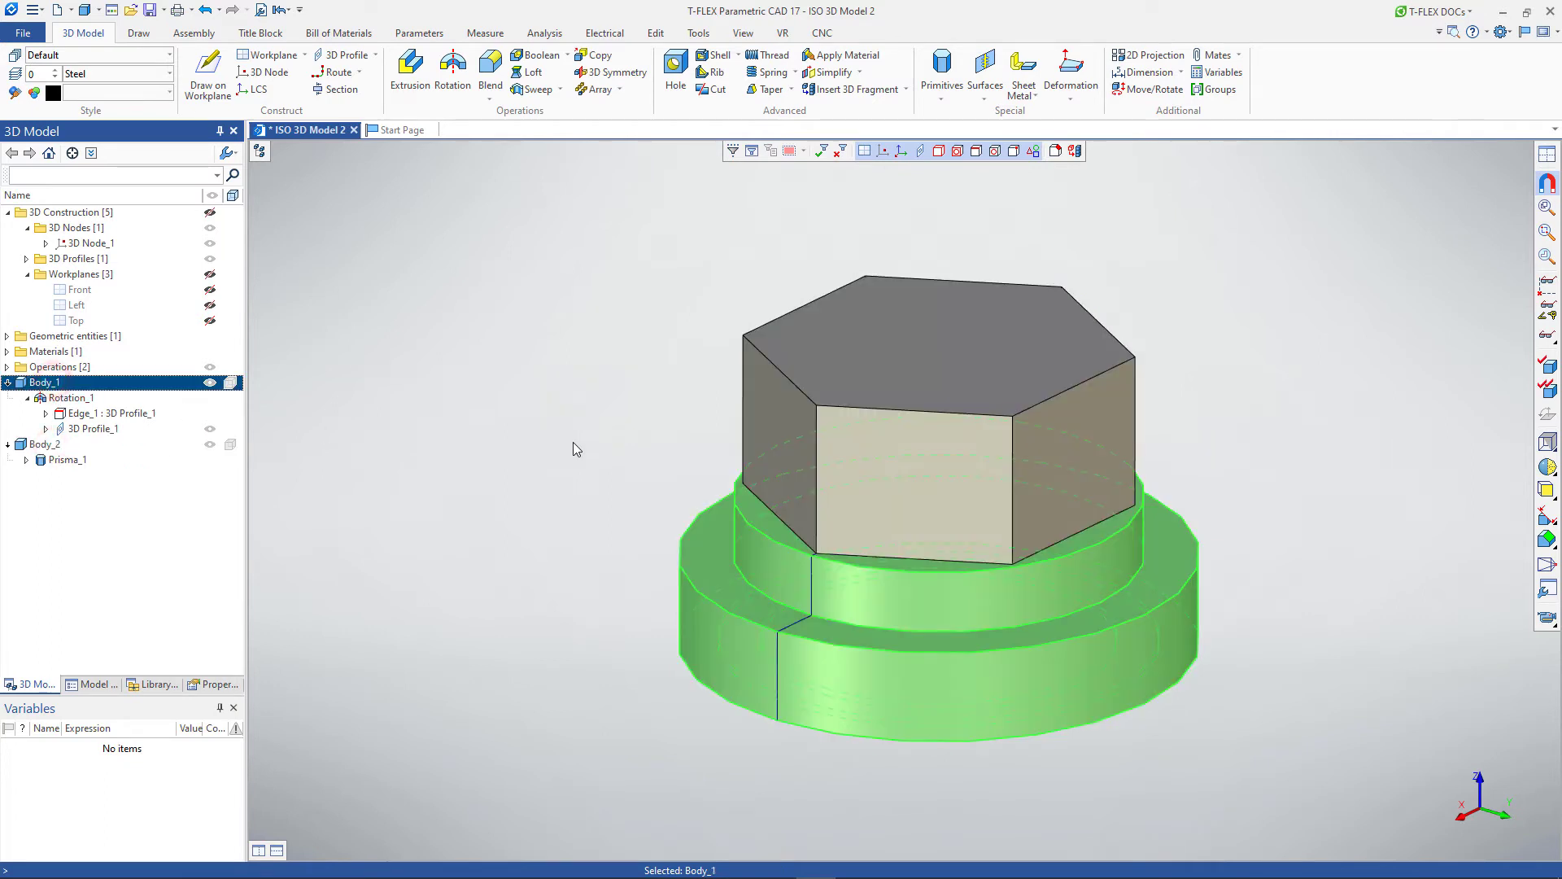
pyautogui.click(573, 442)
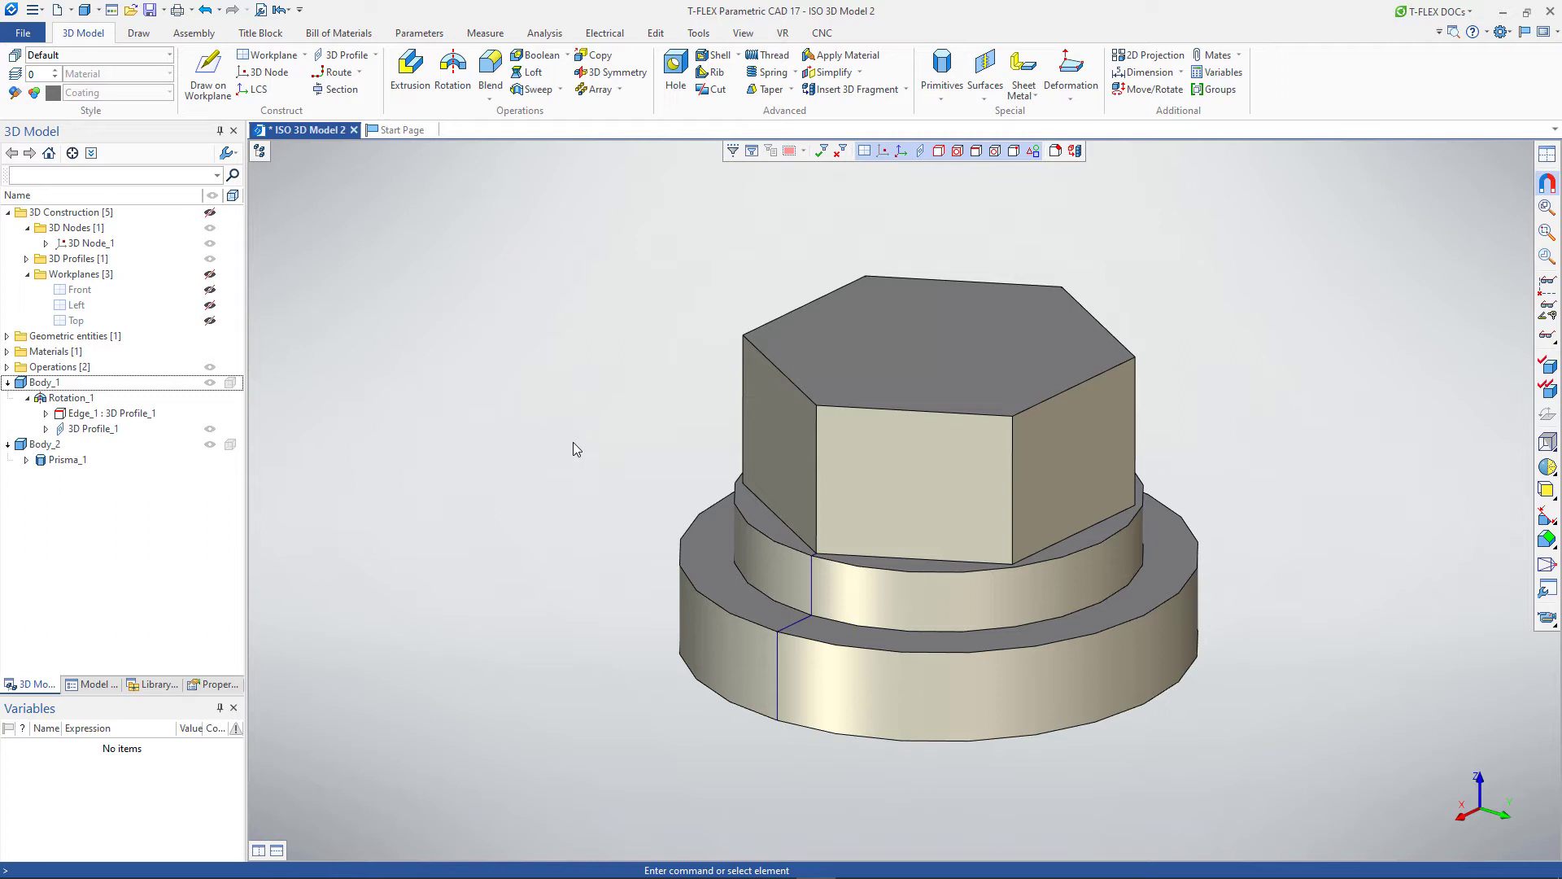
# Create a 3D node at the centre of the prism's top face using a workplane on that face, and exit the workplane
pyautogui.rightClick(915, 368)
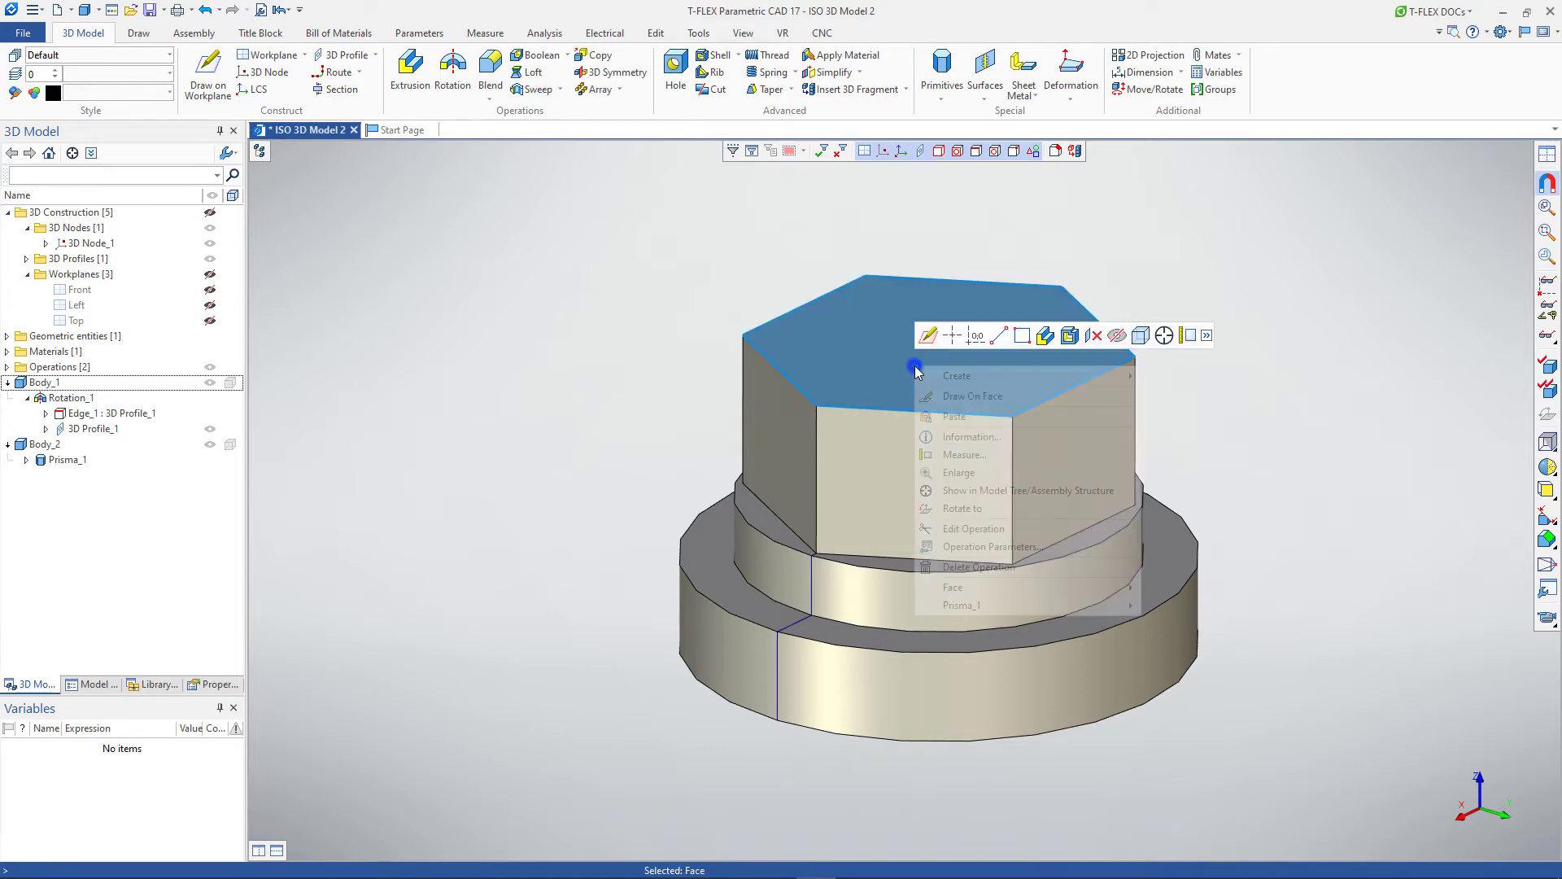
pyautogui.click(975, 337)
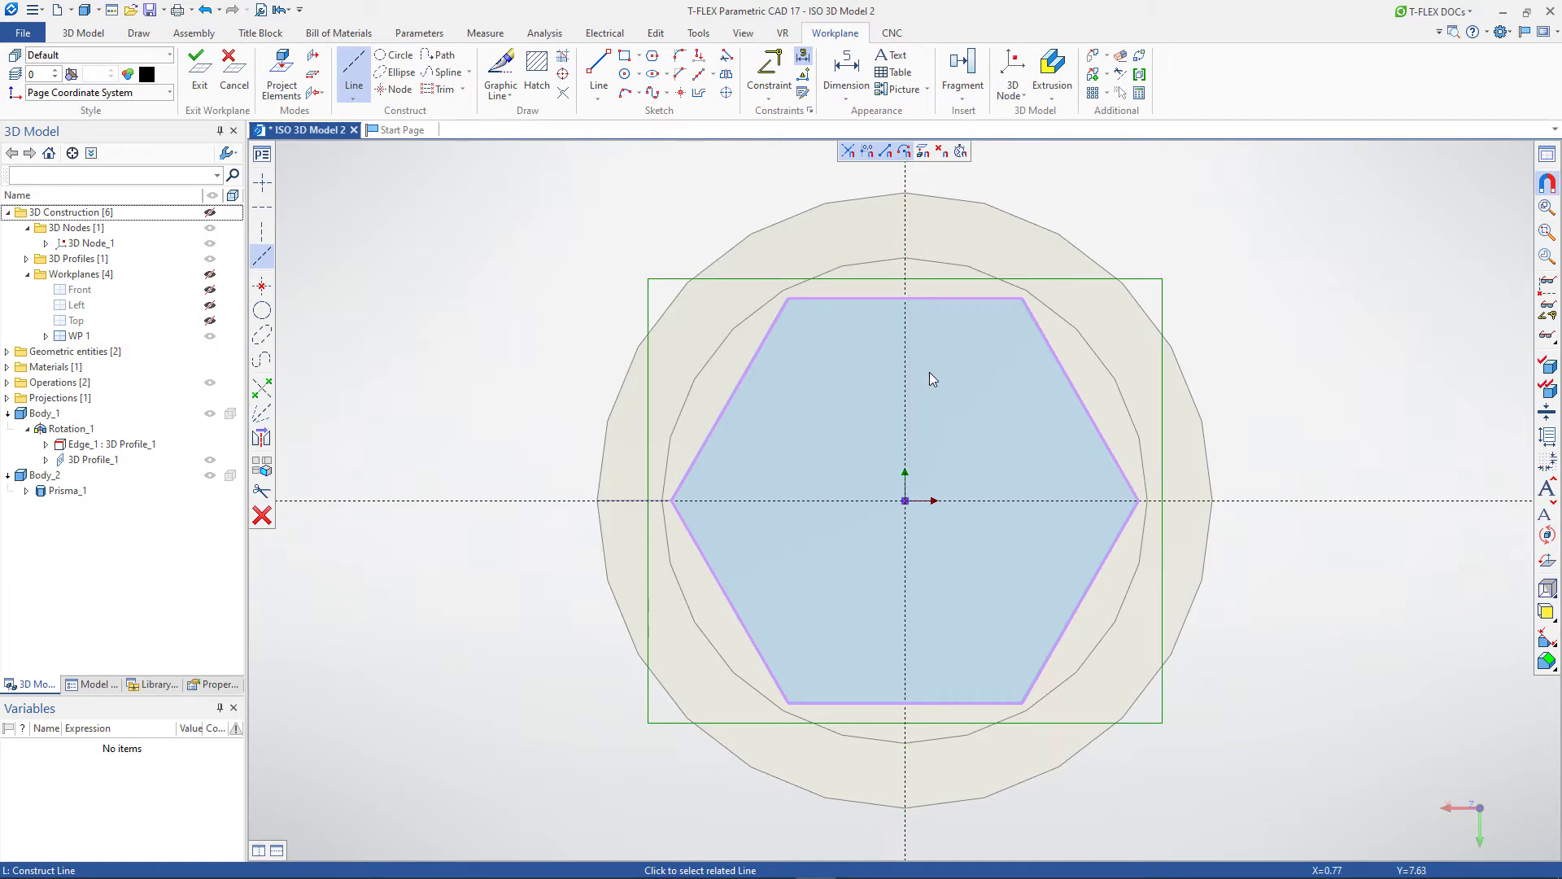
pyautogui.click(1011, 66)
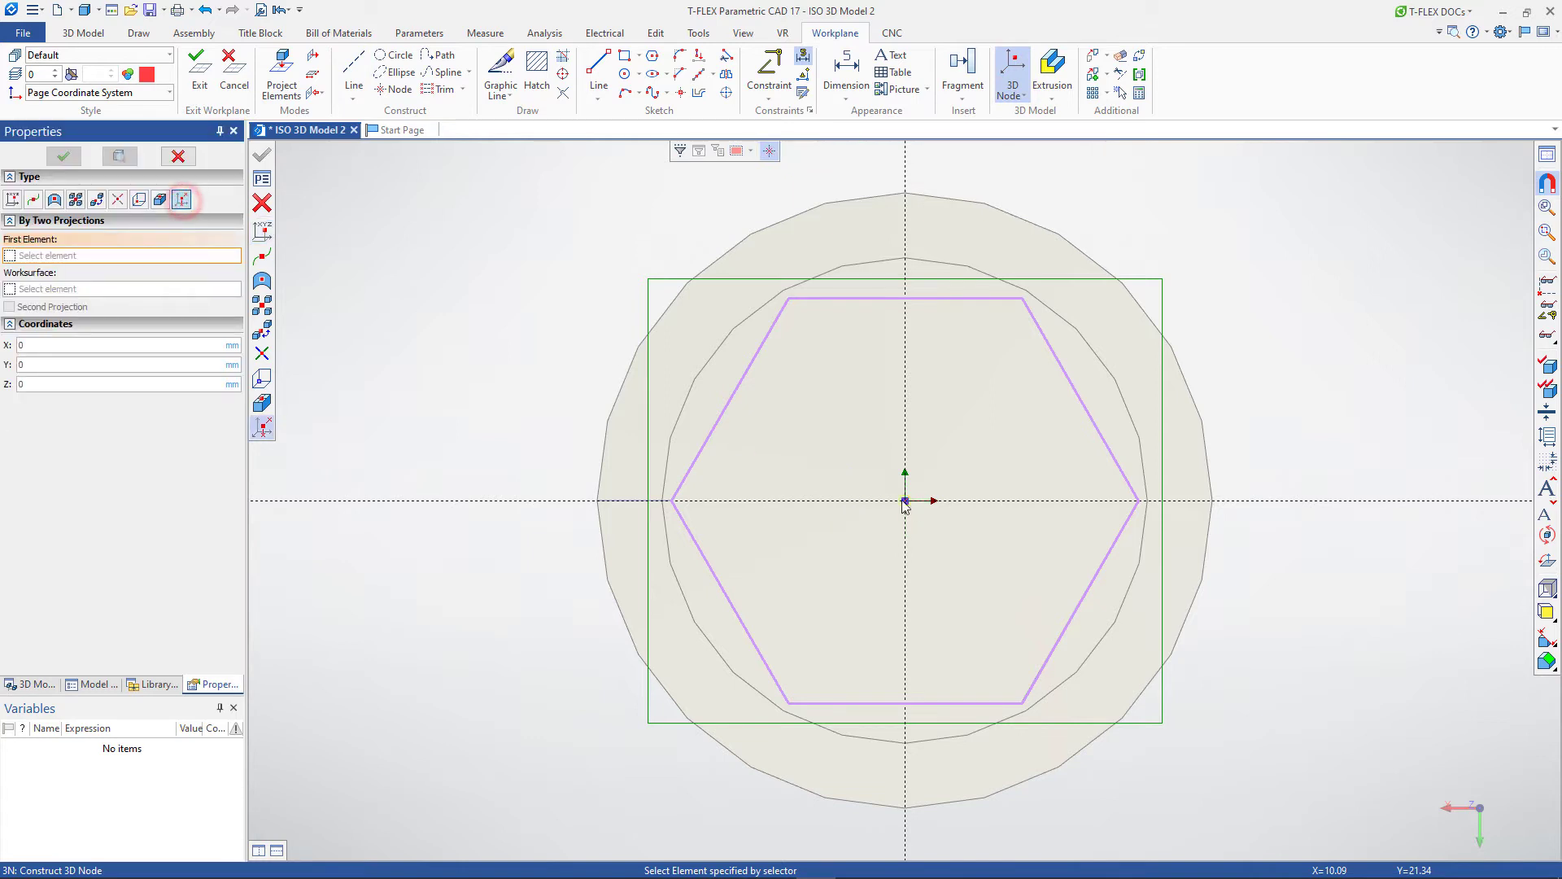
pyautogui.click(904, 500)
pyautogui.click(917, 471)
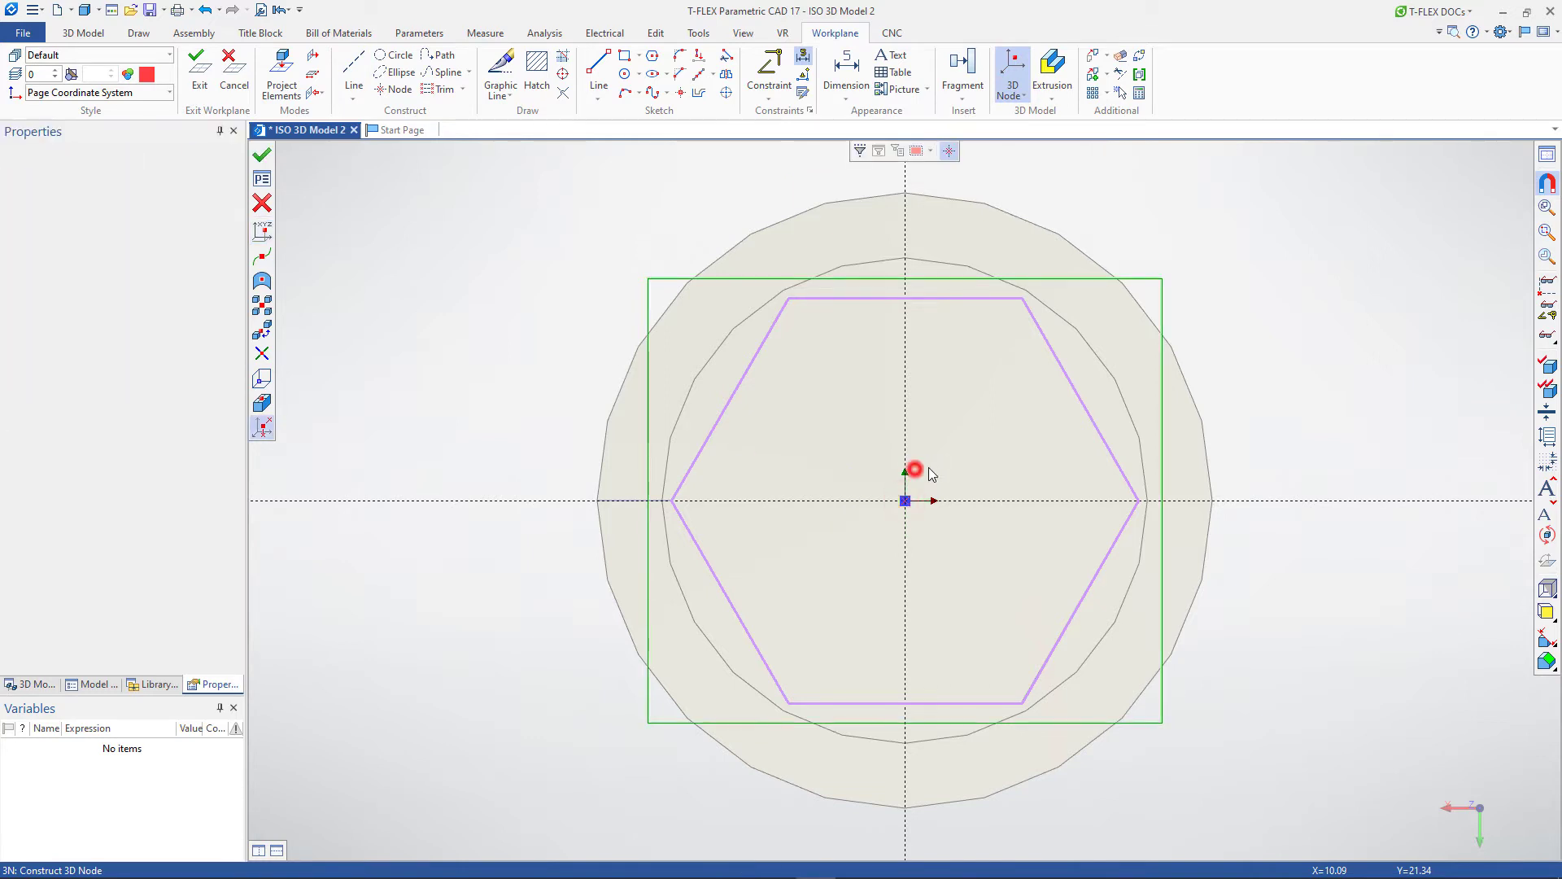
pyautogui.rightClick(964, 446)
pyautogui.click(444, 90)
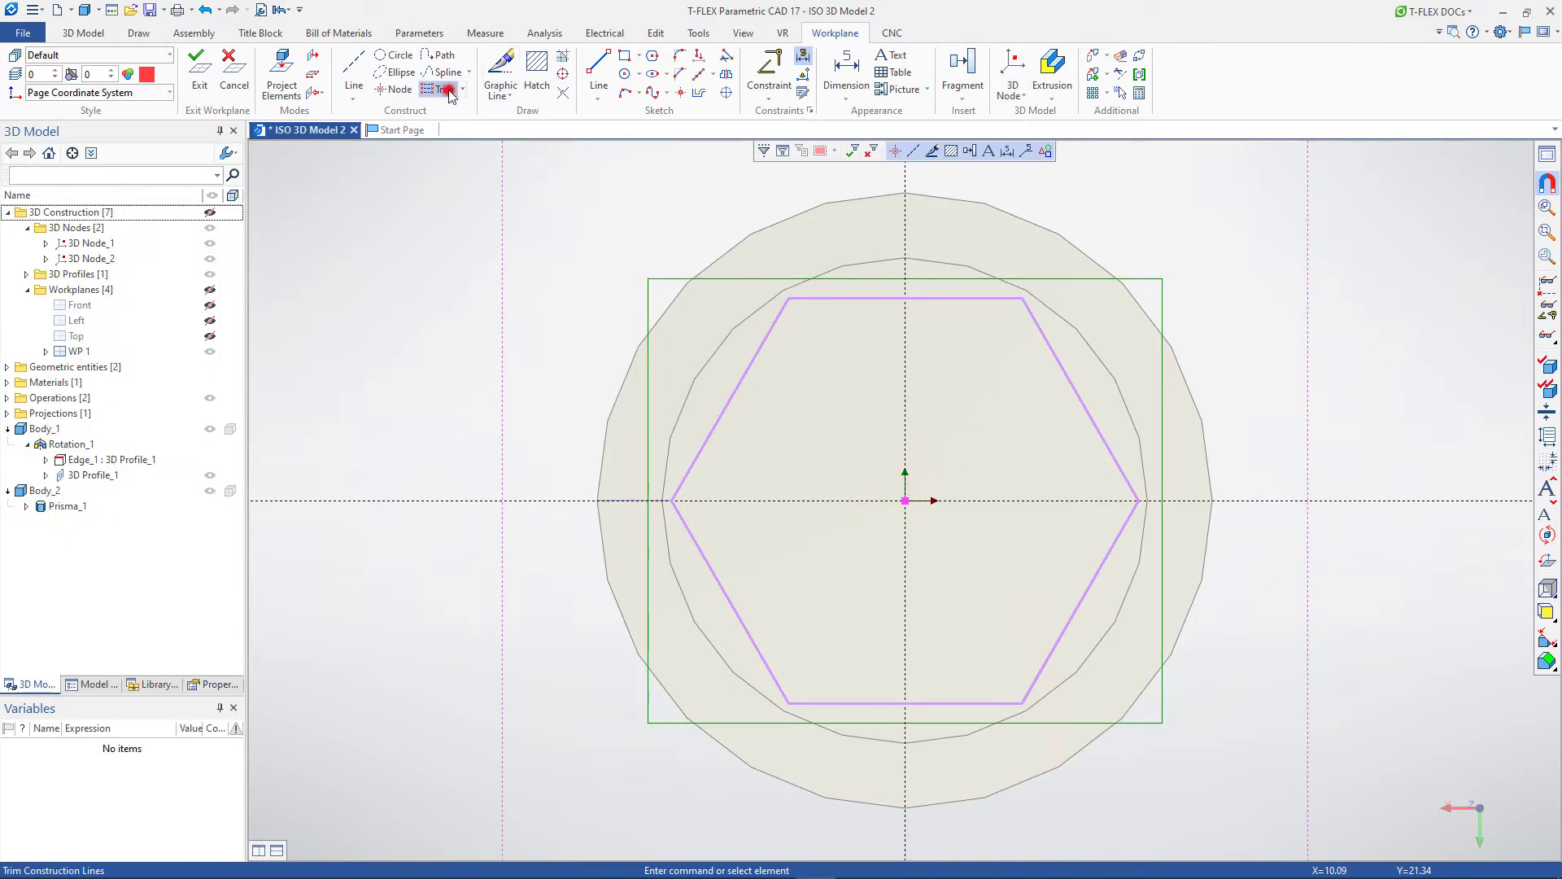
pyautogui.click(199, 72)
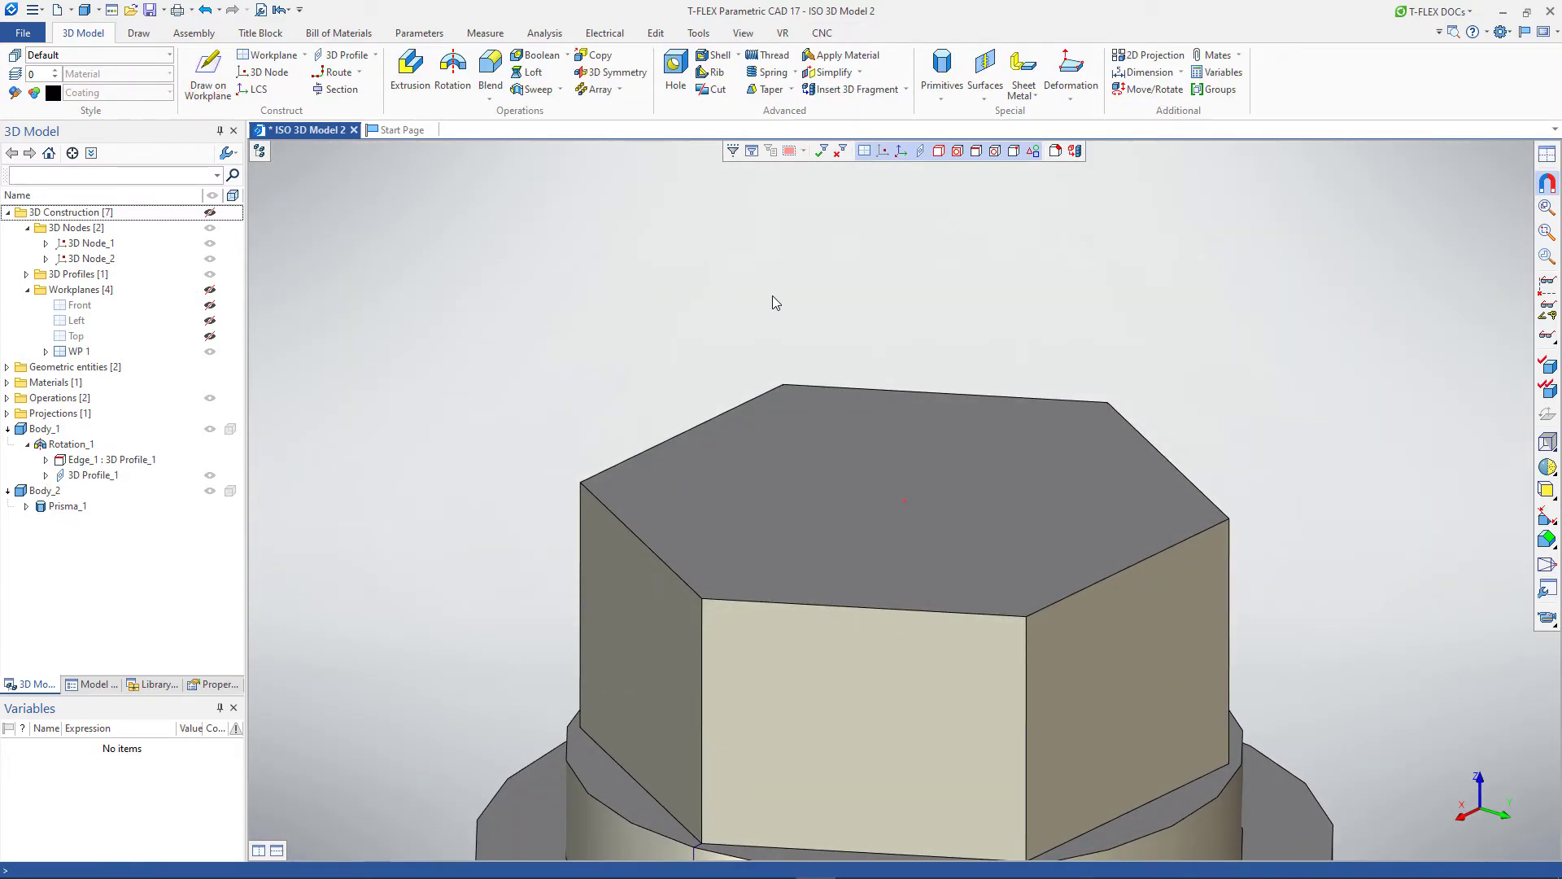
# Start a cone primitive and hide the prism body
pyautogui.click(939, 97)
pyautogui.click(960, 152)
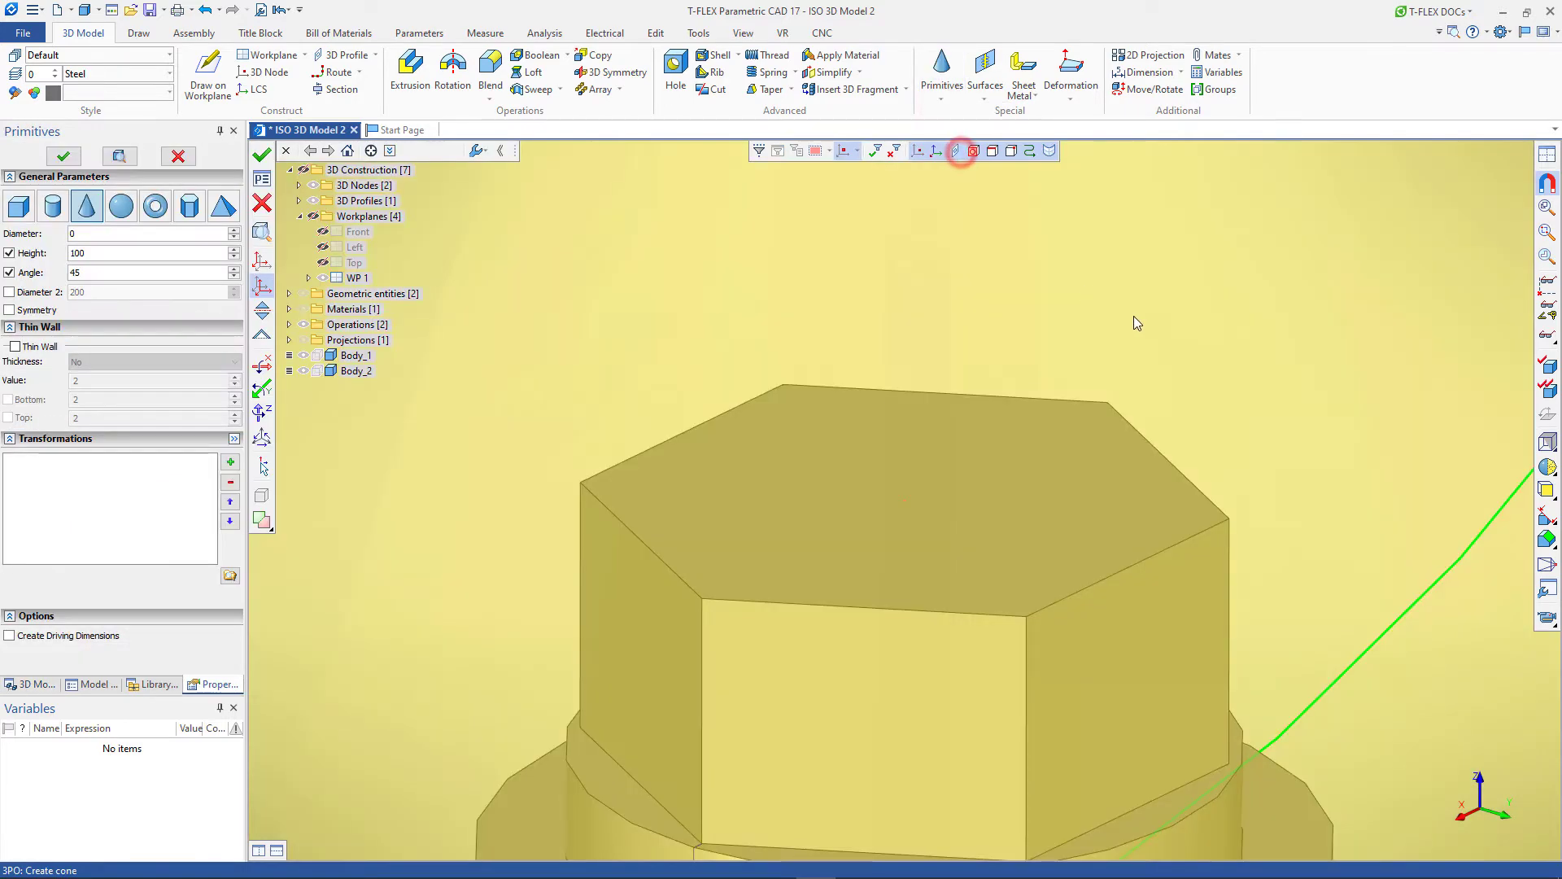
pyautogui.scroll(-4, 1138, 315)
pyautogui.scroll(-3, 1028, 432)
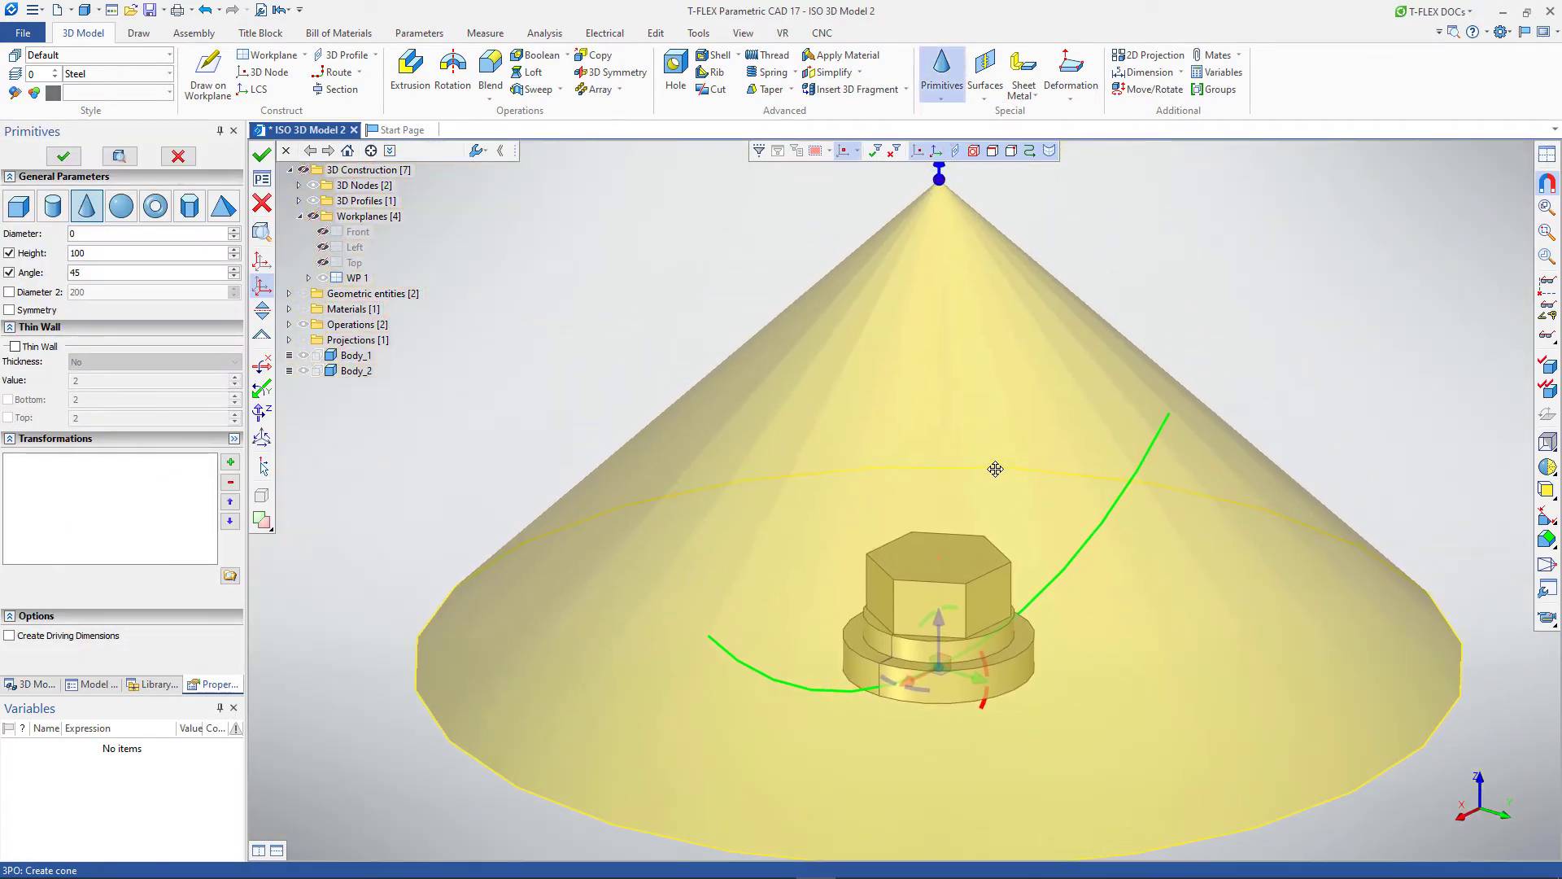
pyautogui.click(303, 371)
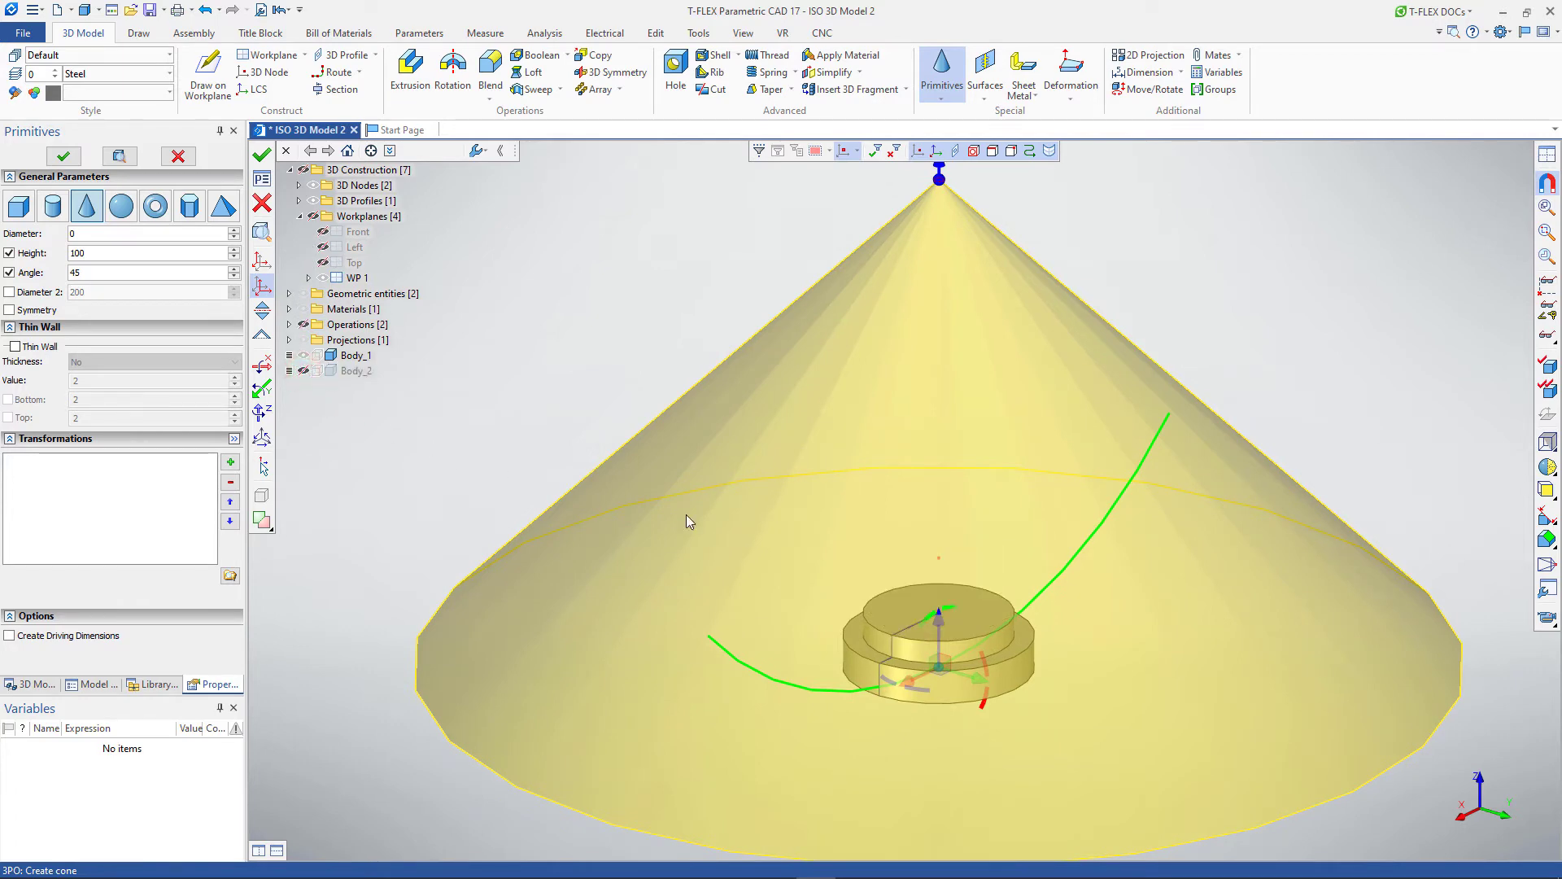
# Move the cone's origin onto the 3D node at the centre of the rotated body's top face
pyautogui.scroll(3, 960, 569)
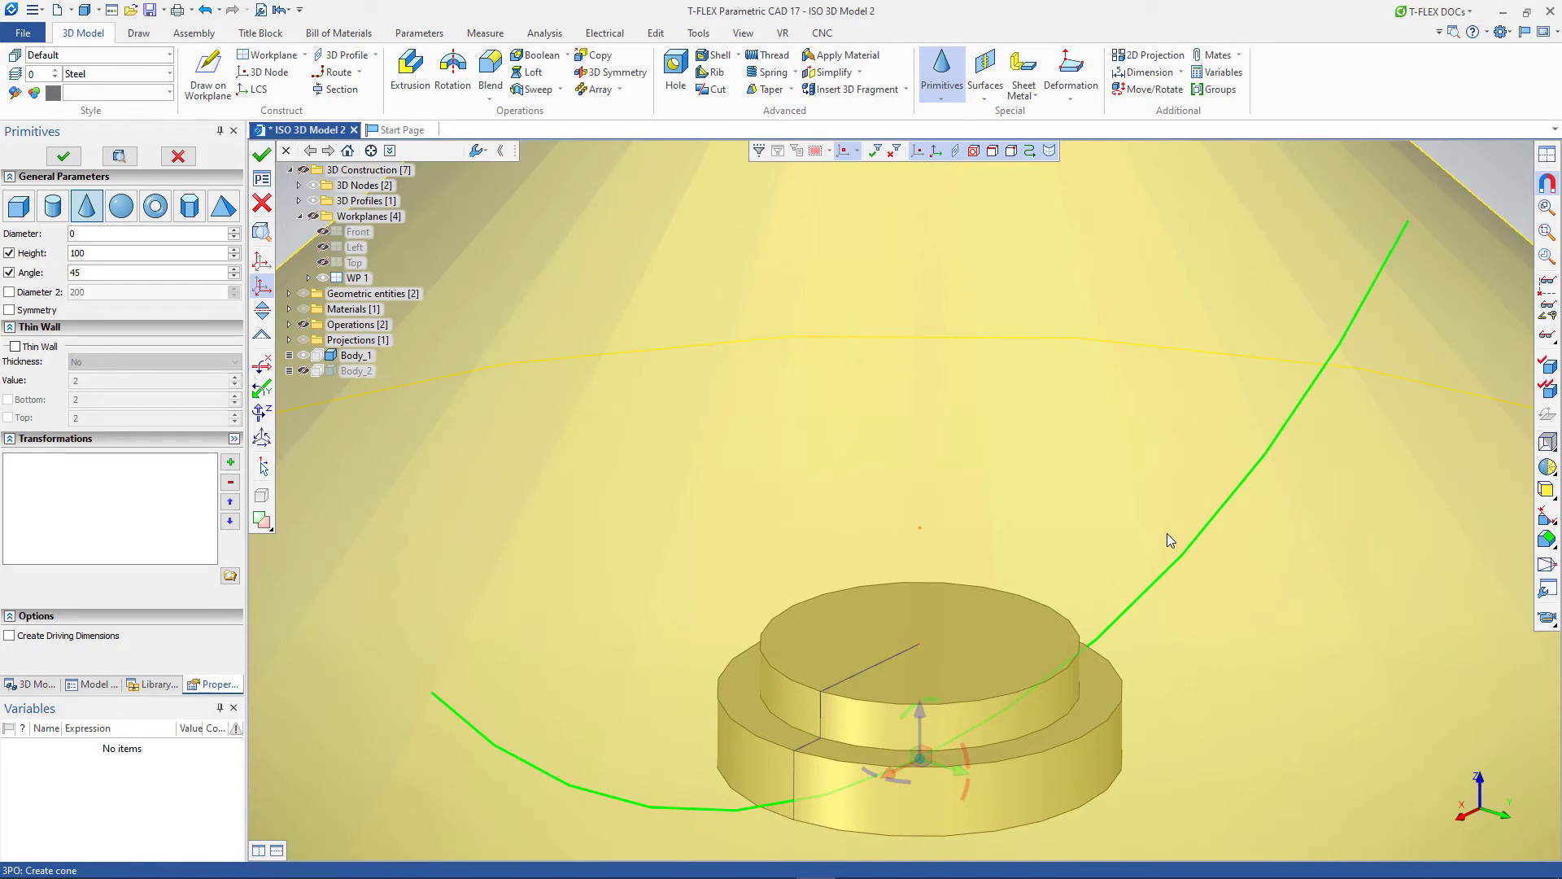
pyautogui.click(919, 709)
pyautogui.scroll(2, 918, 650)
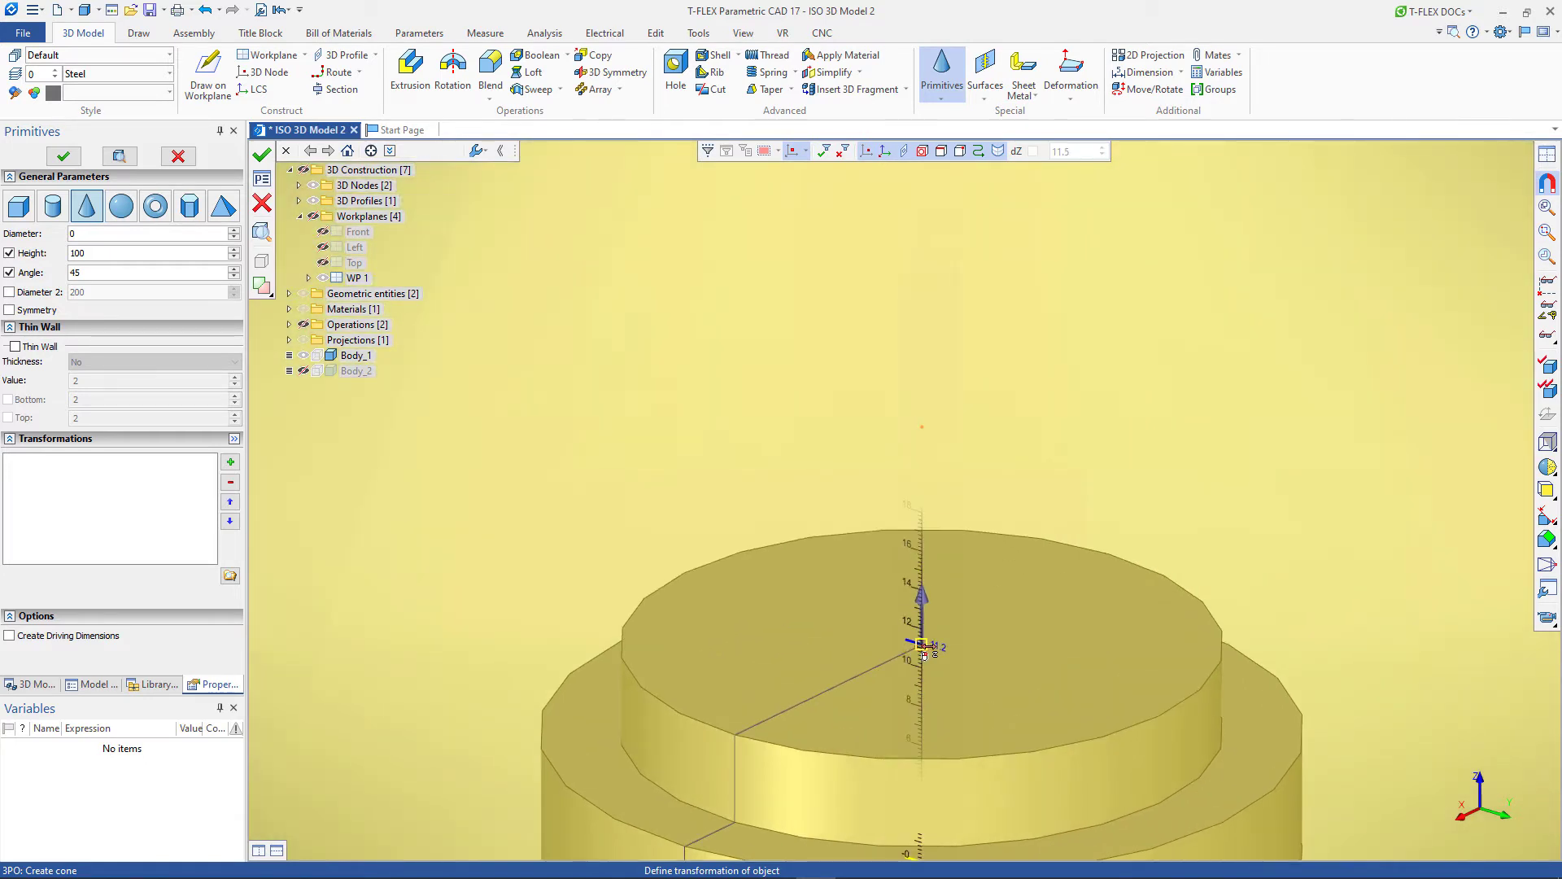
pyautogui.click(923, 649)
# Set the cone's height to 11.2 by snapping its height manipulator to the 3D node above, at the centre of the prism's top
pyautogui.scroll(-3, 1038, 577)
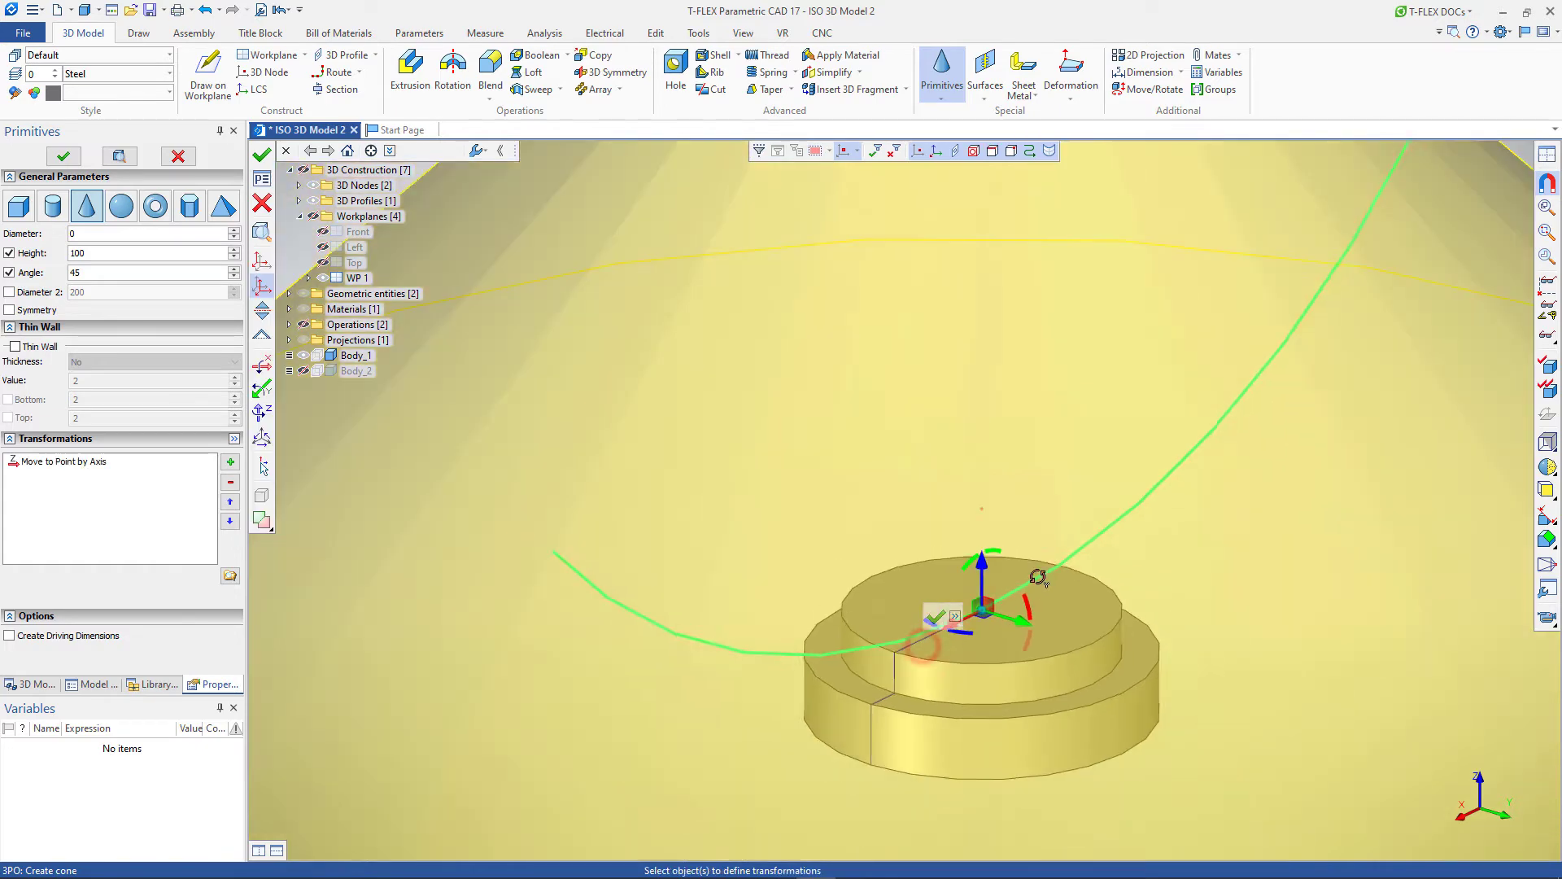
pyautogui.scroll(-3, 1038, 577)
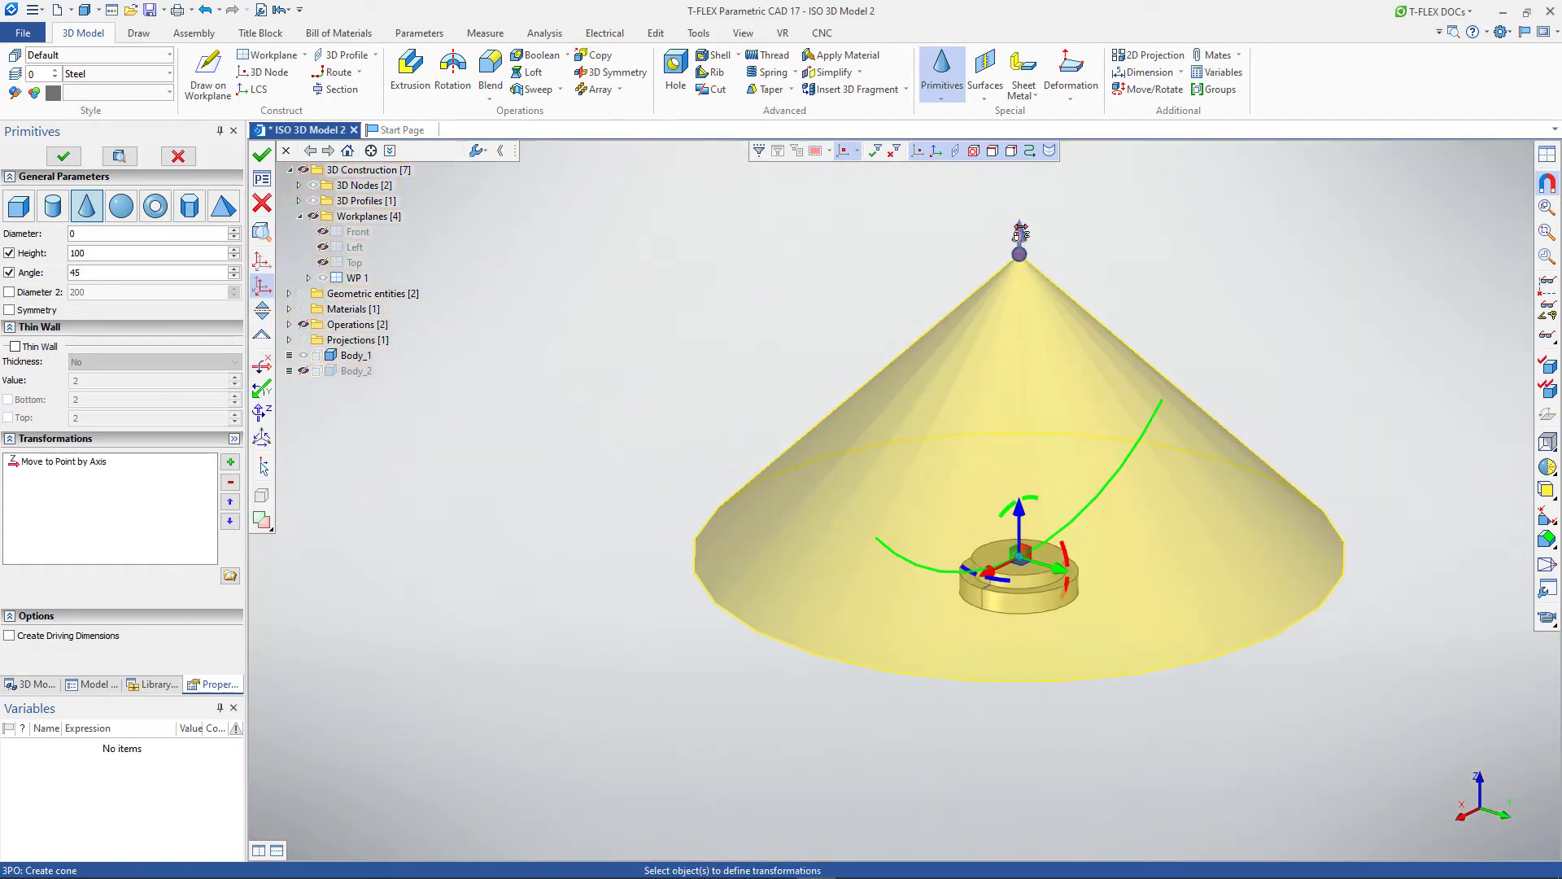
pyautogui.click(1019, 234)
pyautogui.scroll(3, 1047, 503)
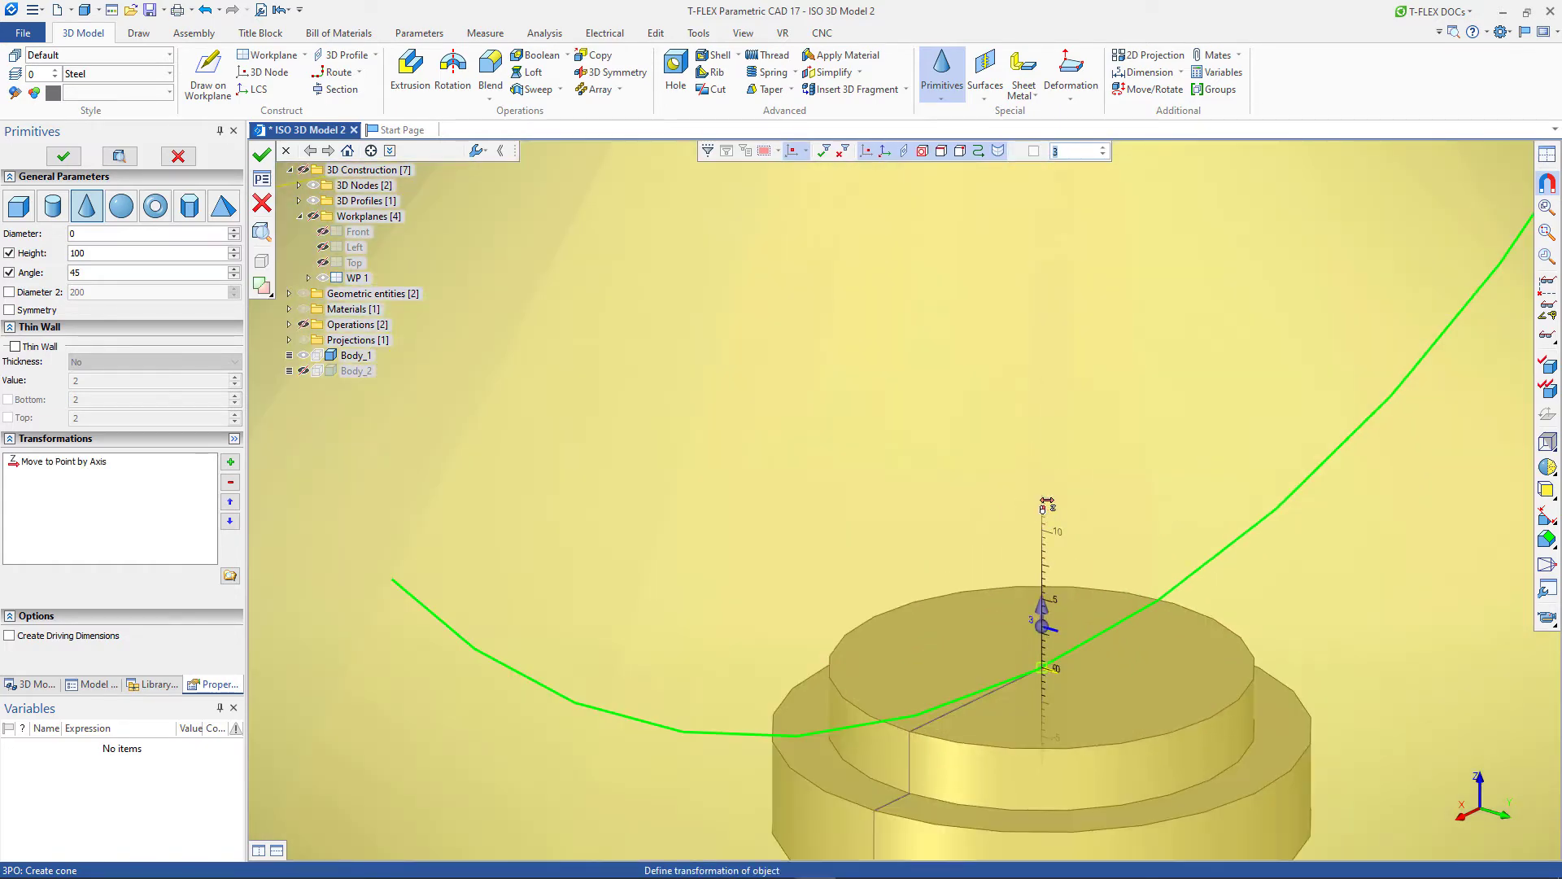
pyautogui.click(1040, 521)
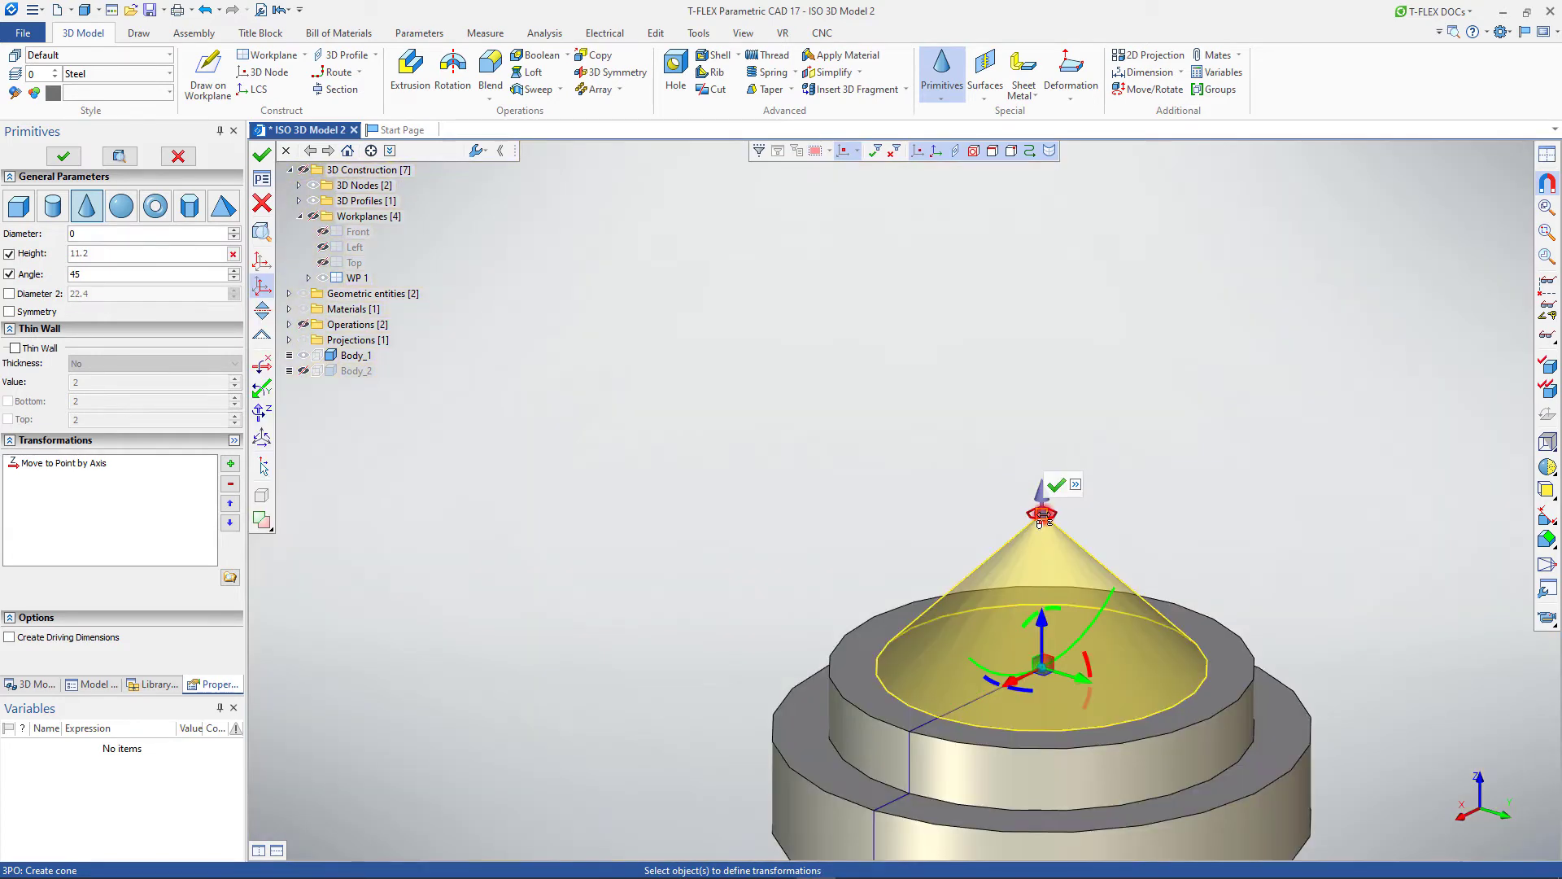
pyautogui.moveTo(953, 408); pyautogui.dragTo(934, 300, button='middle')
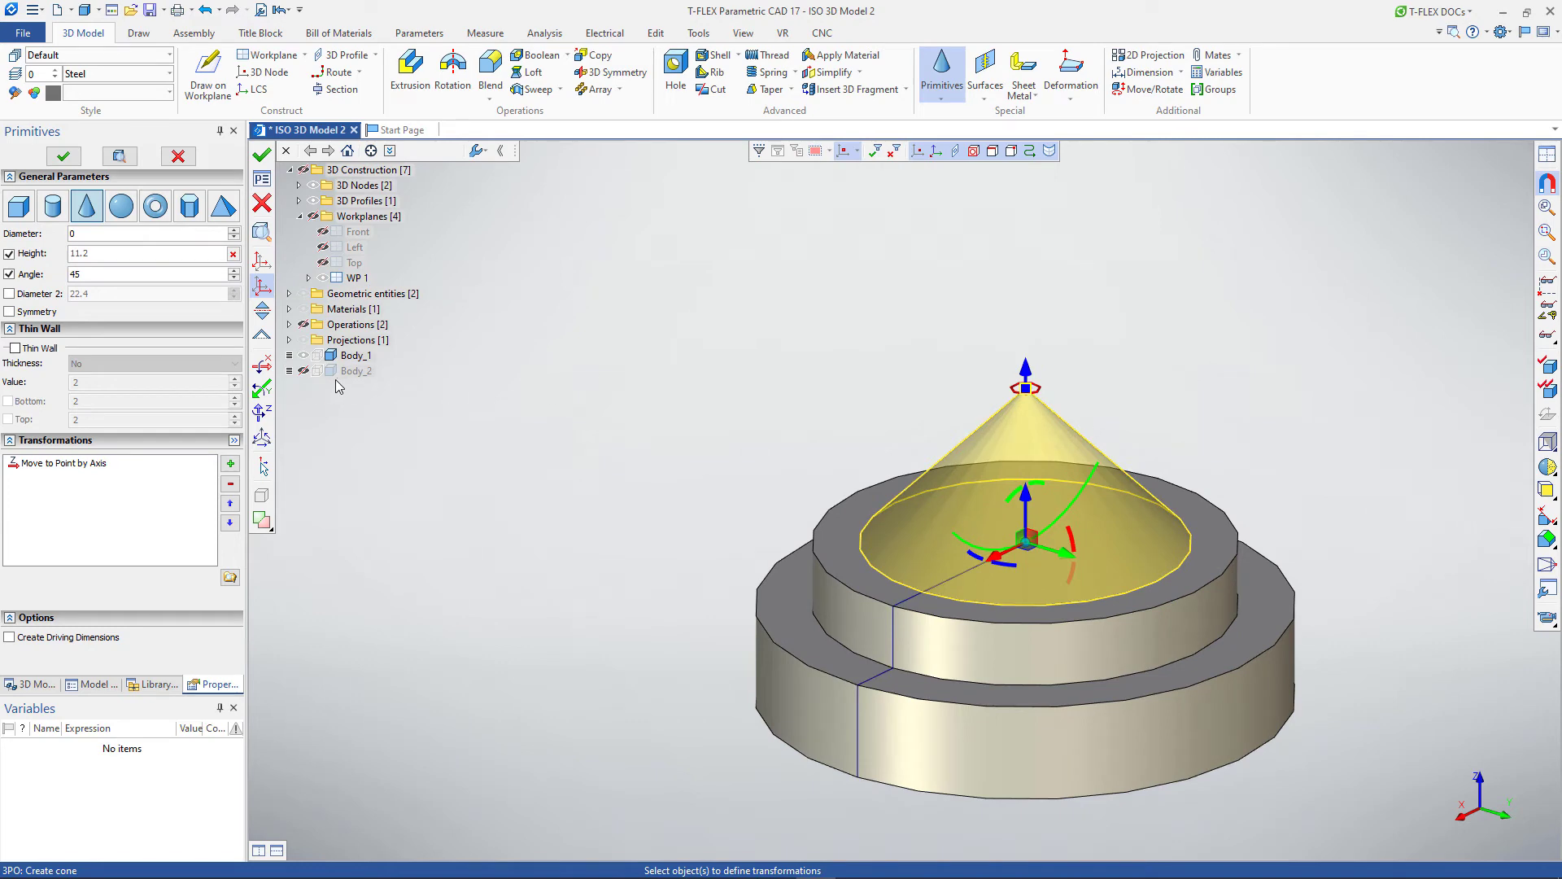
# Show the prism body again and fit the cone's top diameter to an edge of the hexagonal top face
pyautogui.click(304, 371)
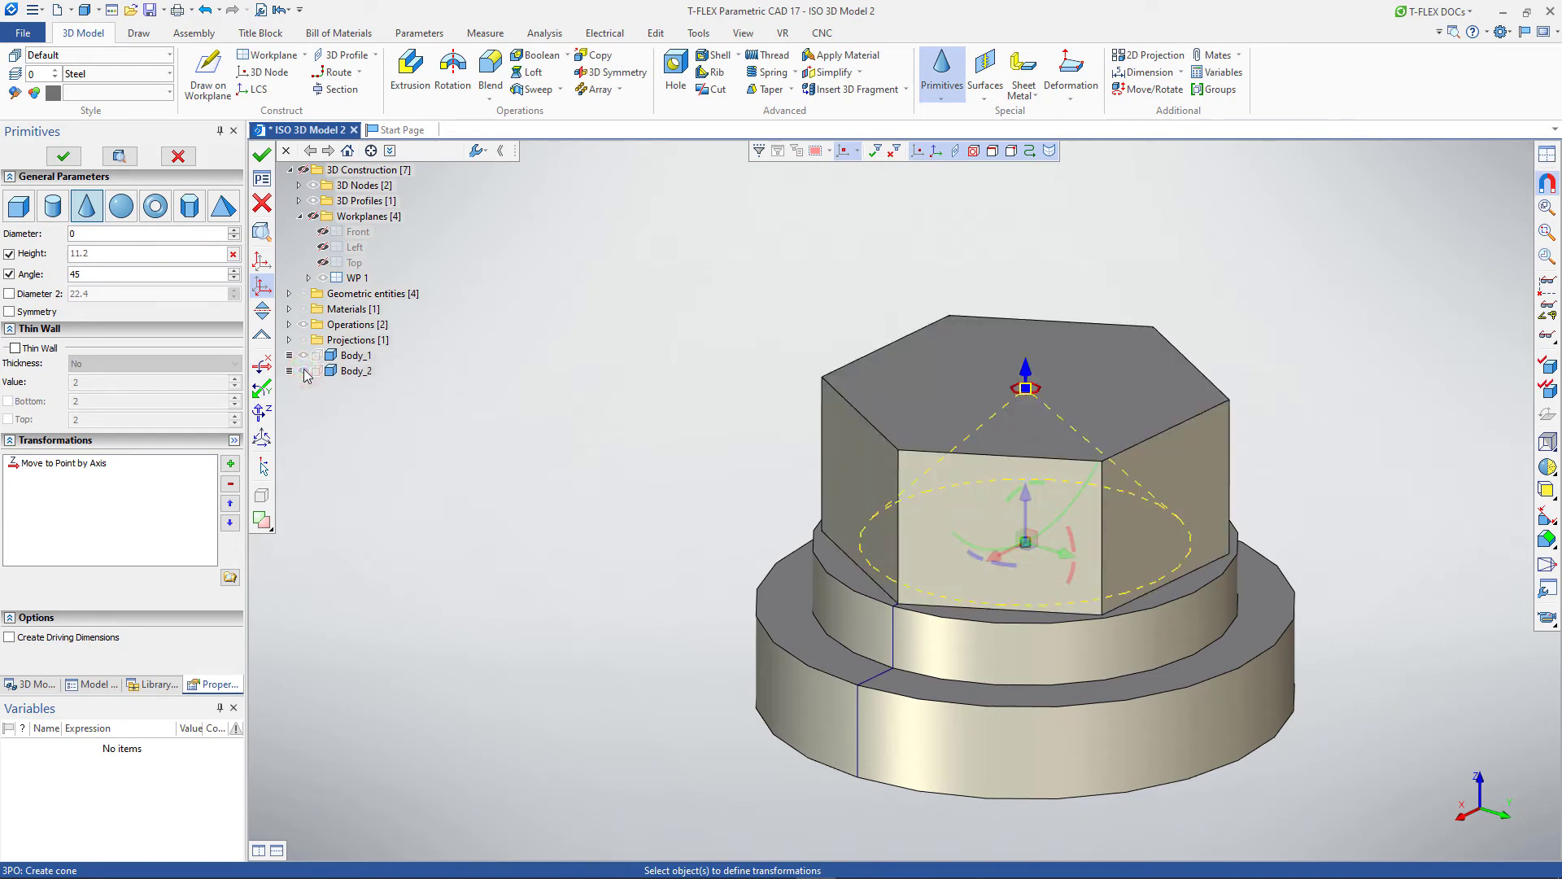
pyautogui.scroll(3, 993, 365)
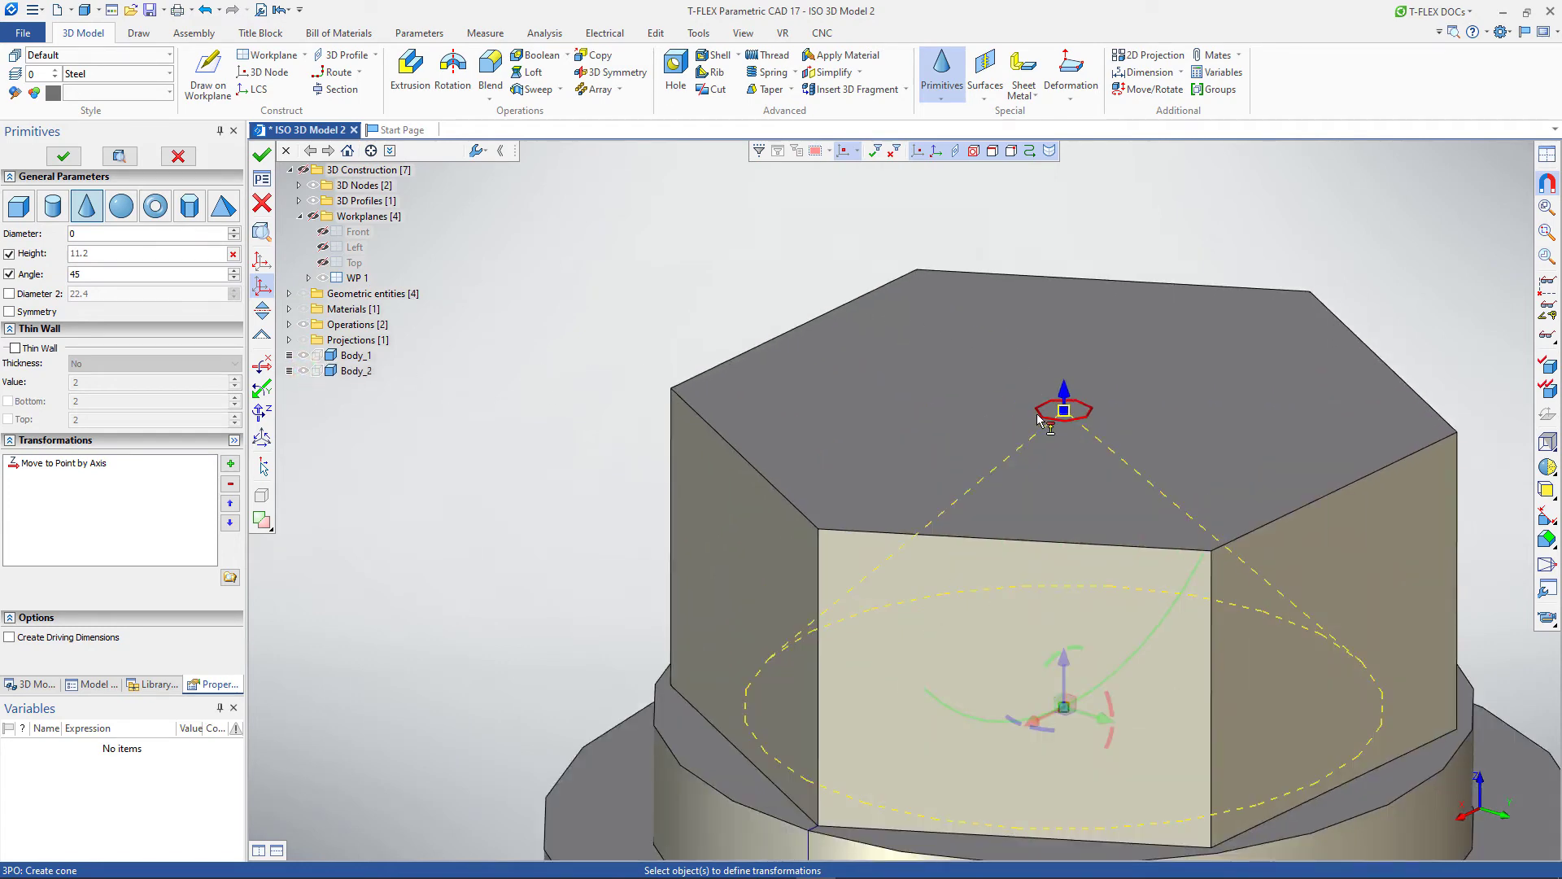
pyautogui.moveTo(1044, 420); pyautogui.dragTo(745, 460)
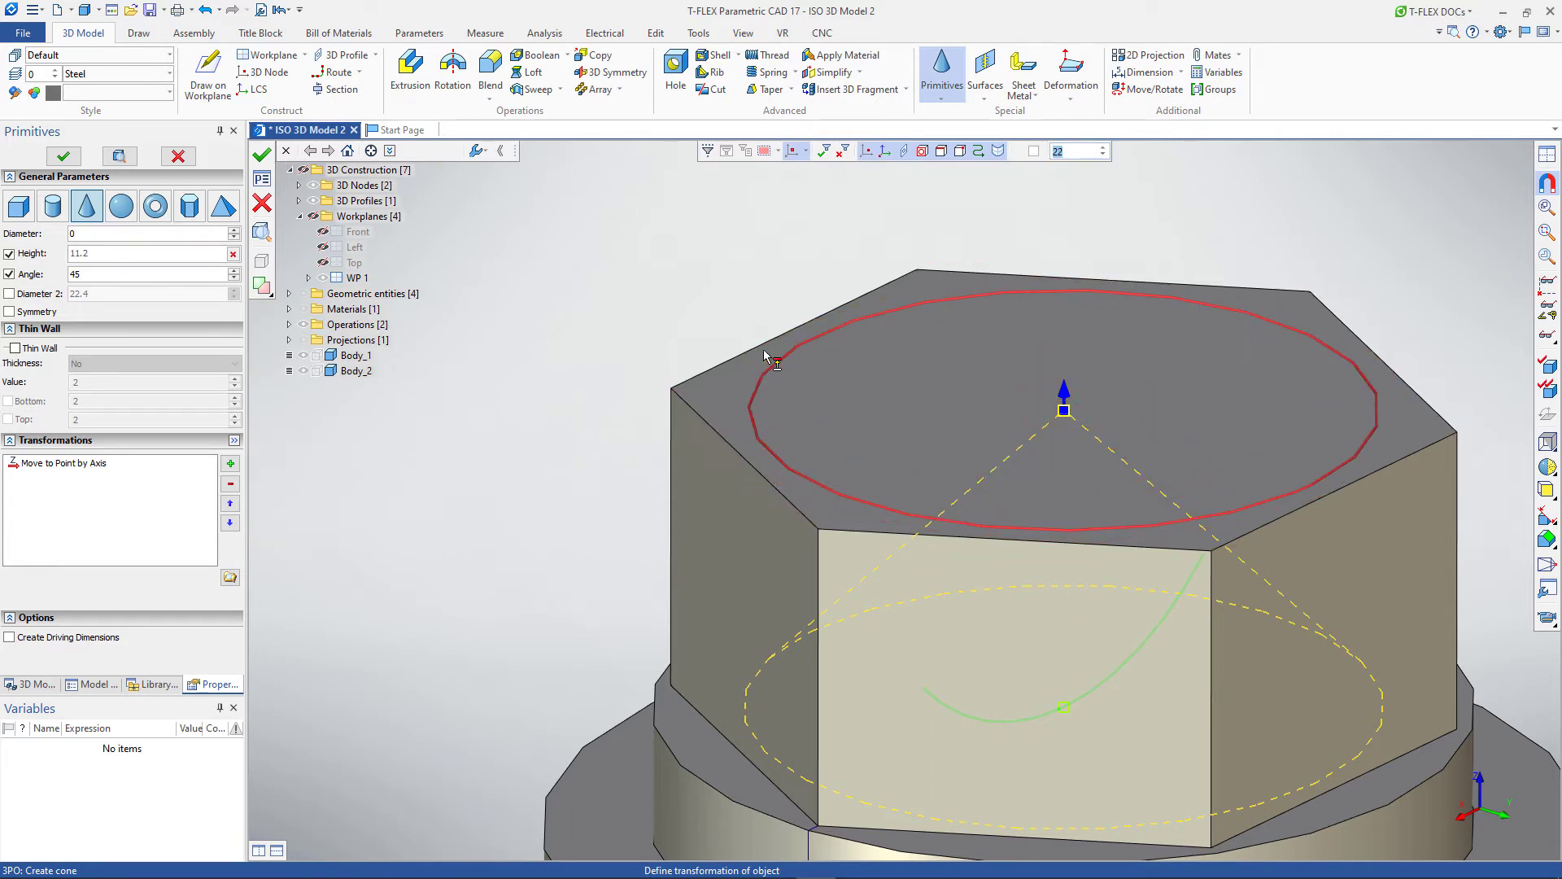
pyautogui.click(796, 332)
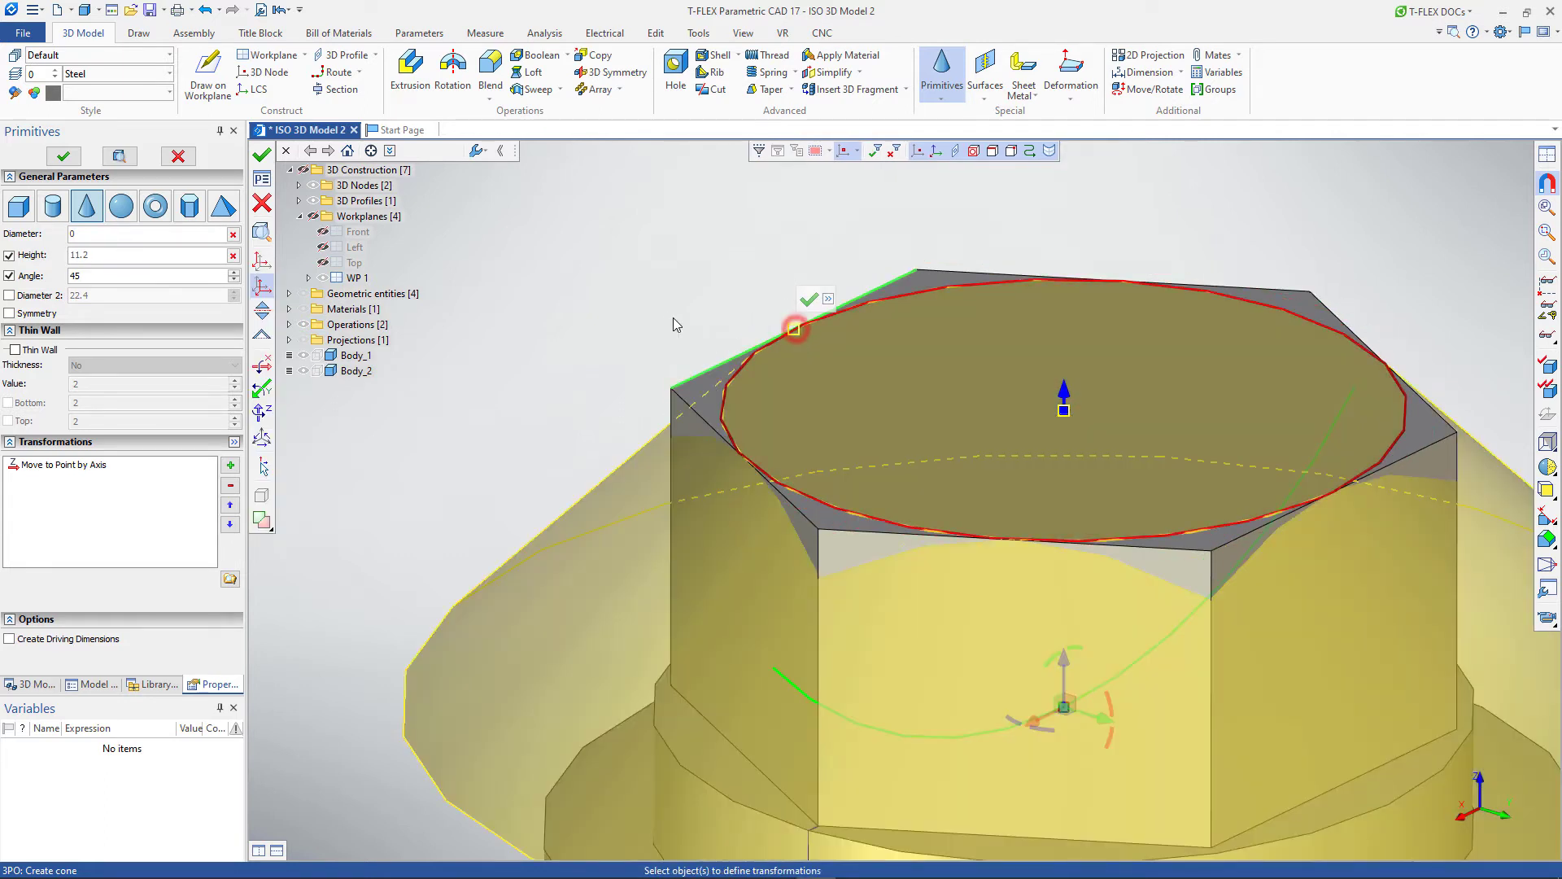
pyautogui.scroll(-2, 669, 316)
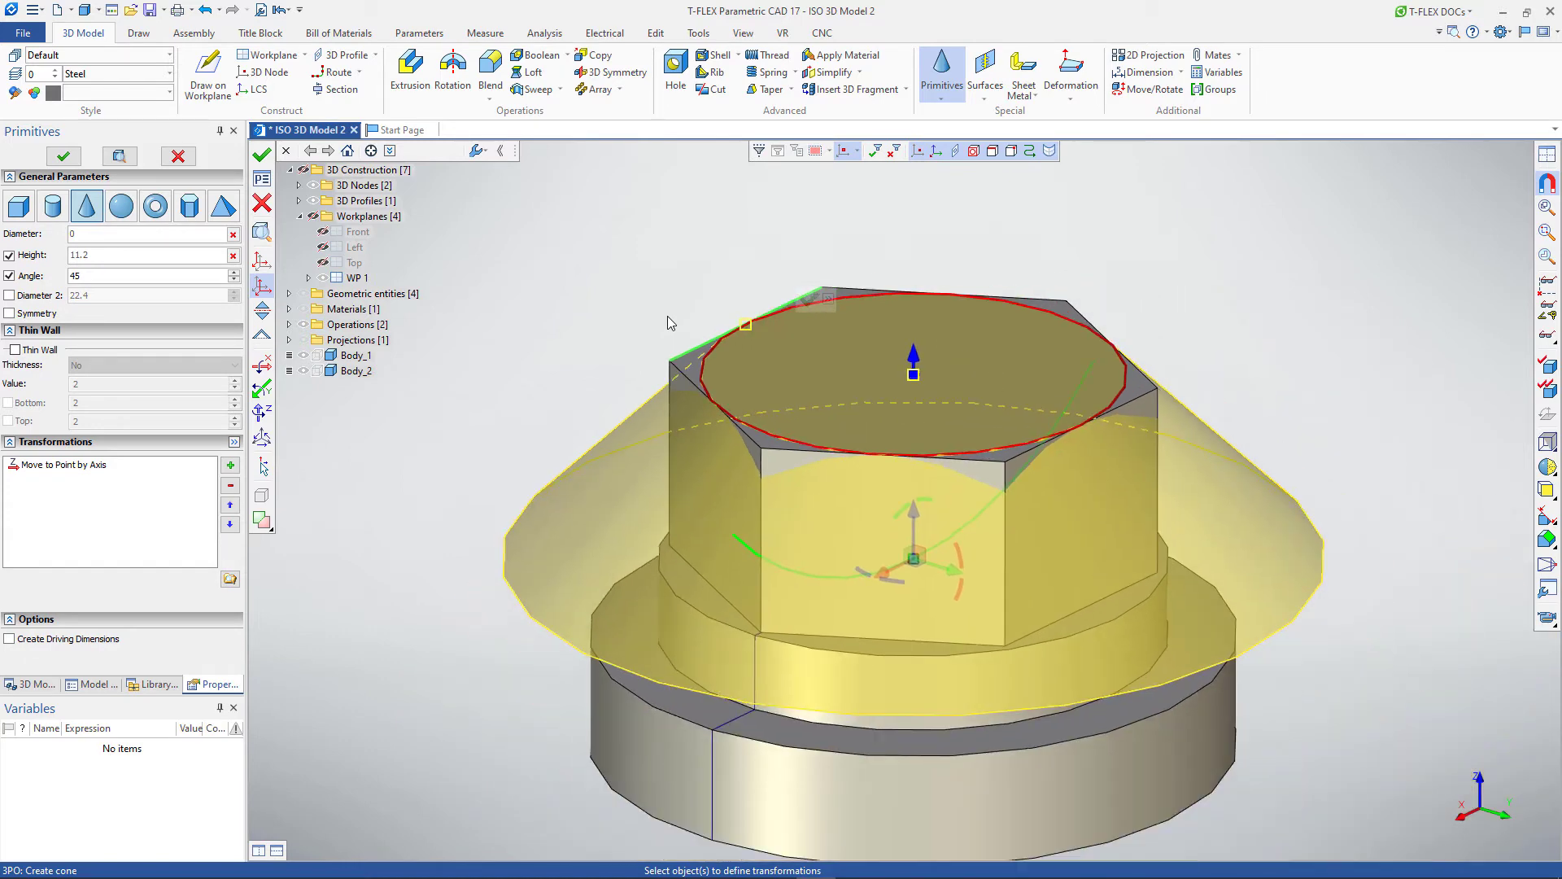
# Set the cone's angle to 60 degrees with its angle manipulator
pyautogui.click(750, 550)
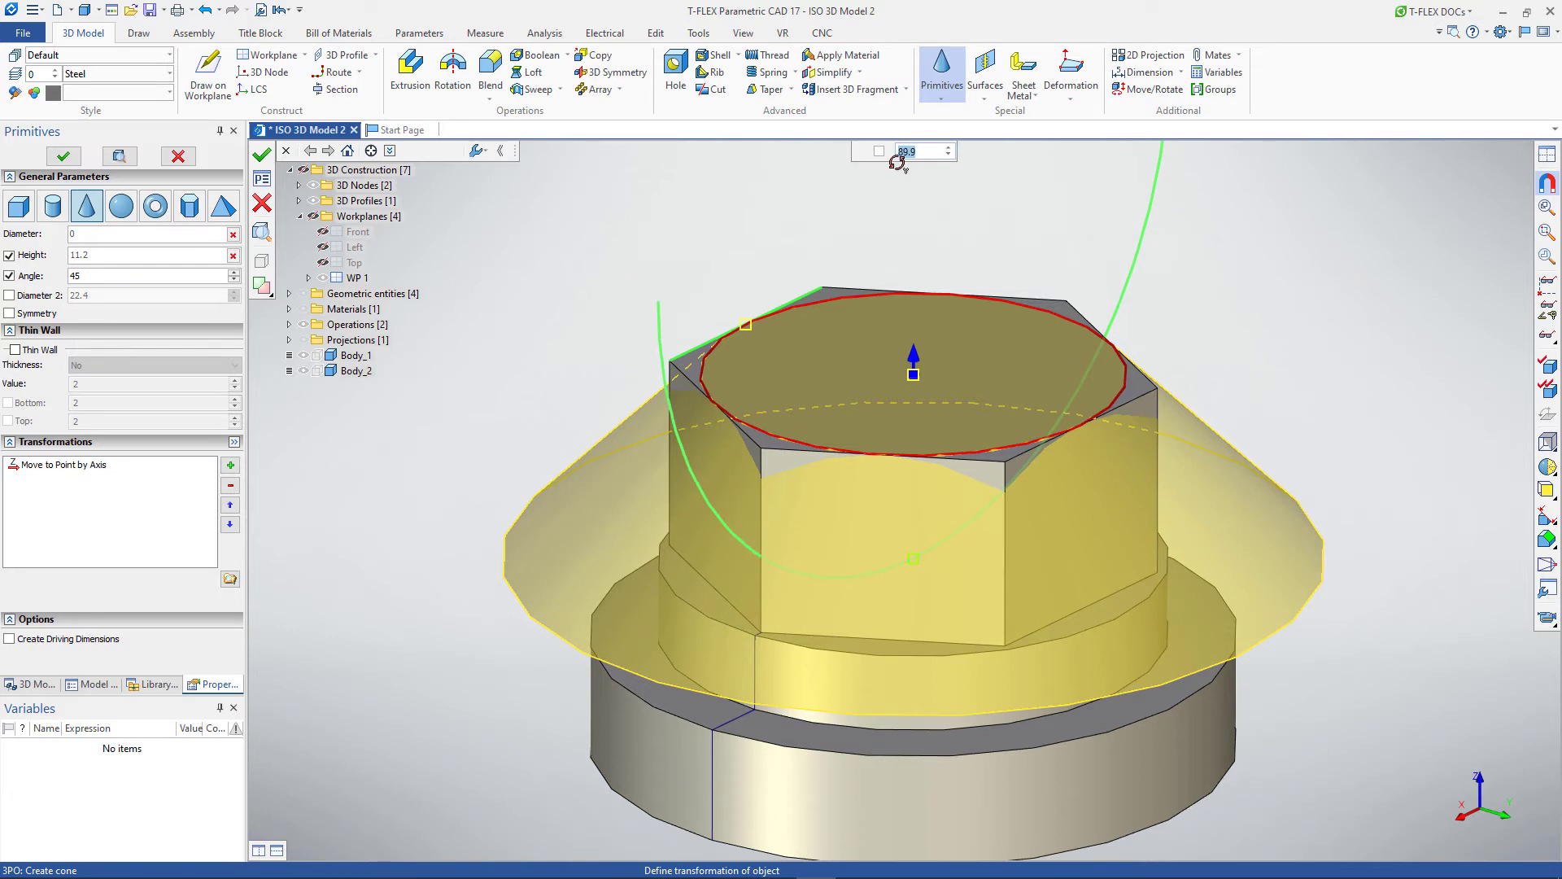
pyautogui.click(922, 153)
pyautogui.doubleClick(922, 152)
pyautogui.write('60')
pyautogui.press('Return')
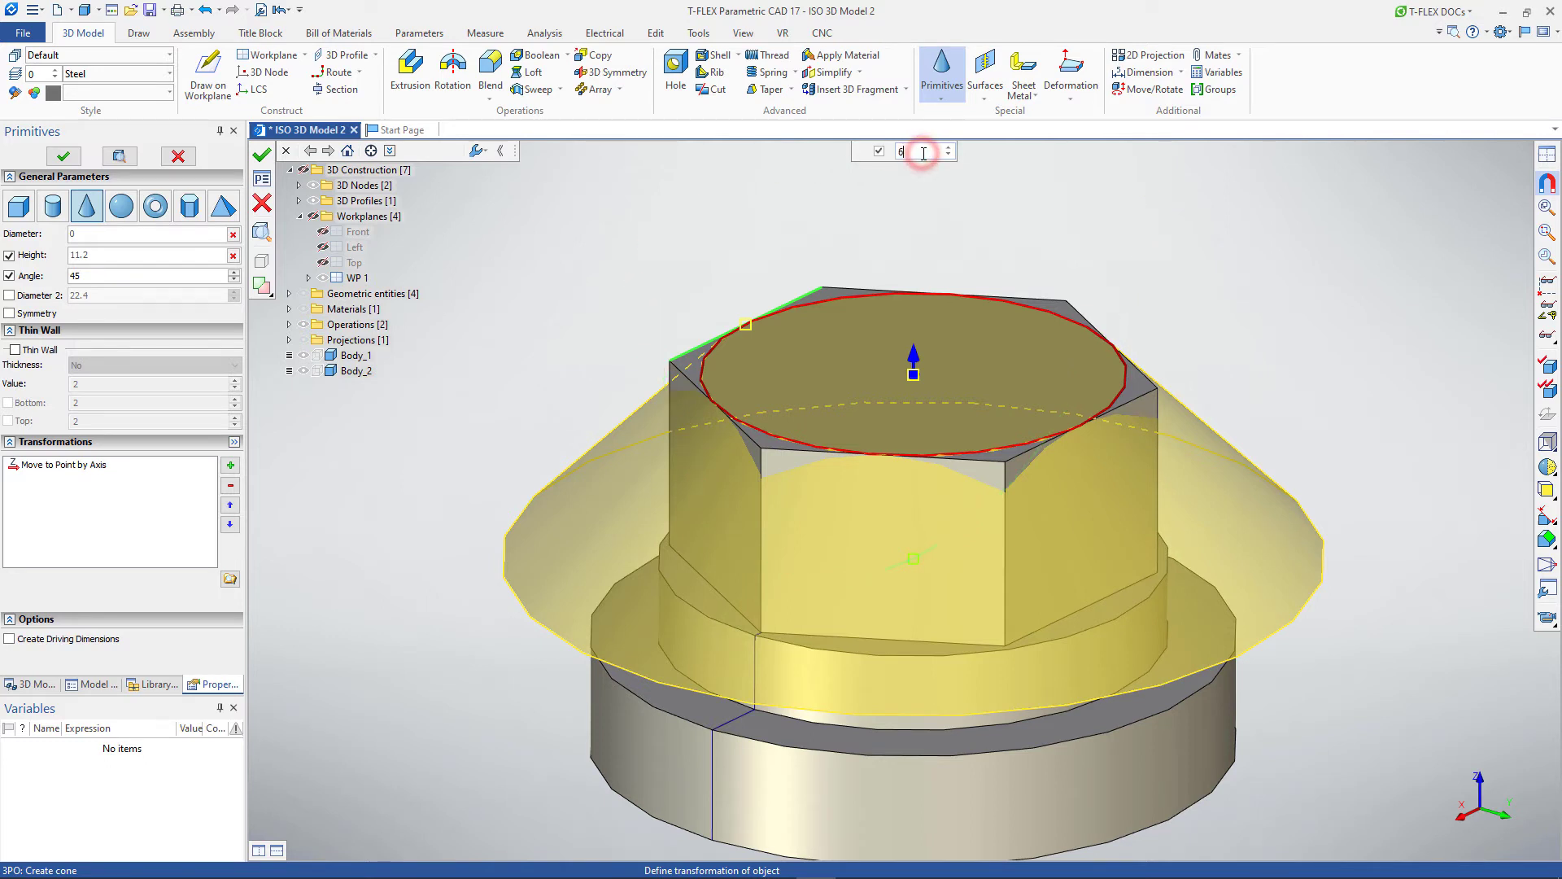
pyautogui.click(943, 210)
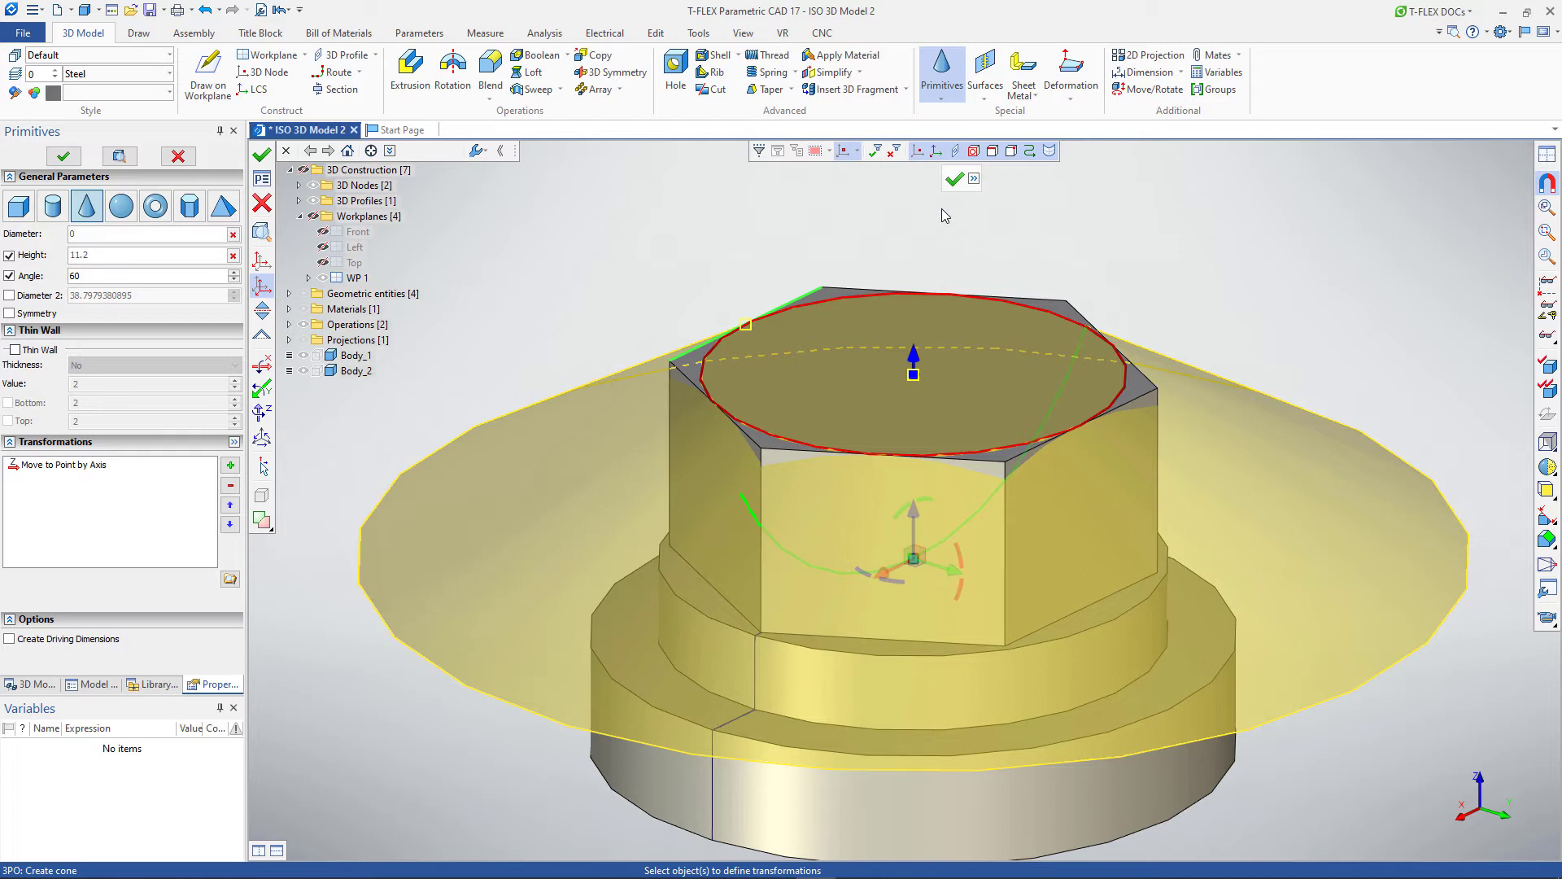
# Create the cone as a Boolean intersection with the prism body to chamfer the hexagon's top corners
pyautogui.click(266, 524)
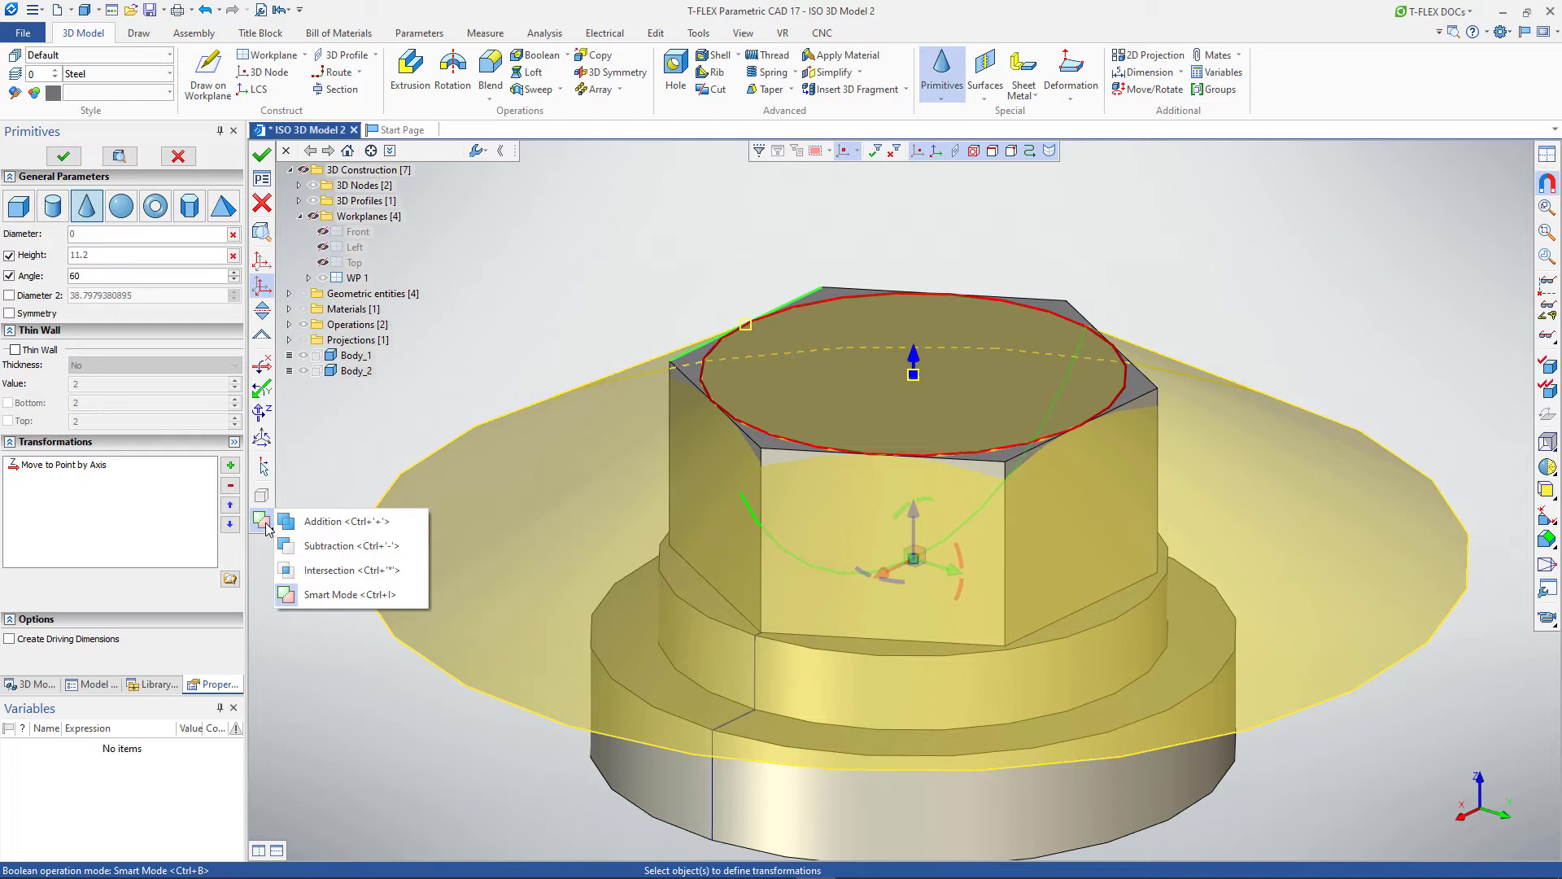
pyautogui.click(347, 570)
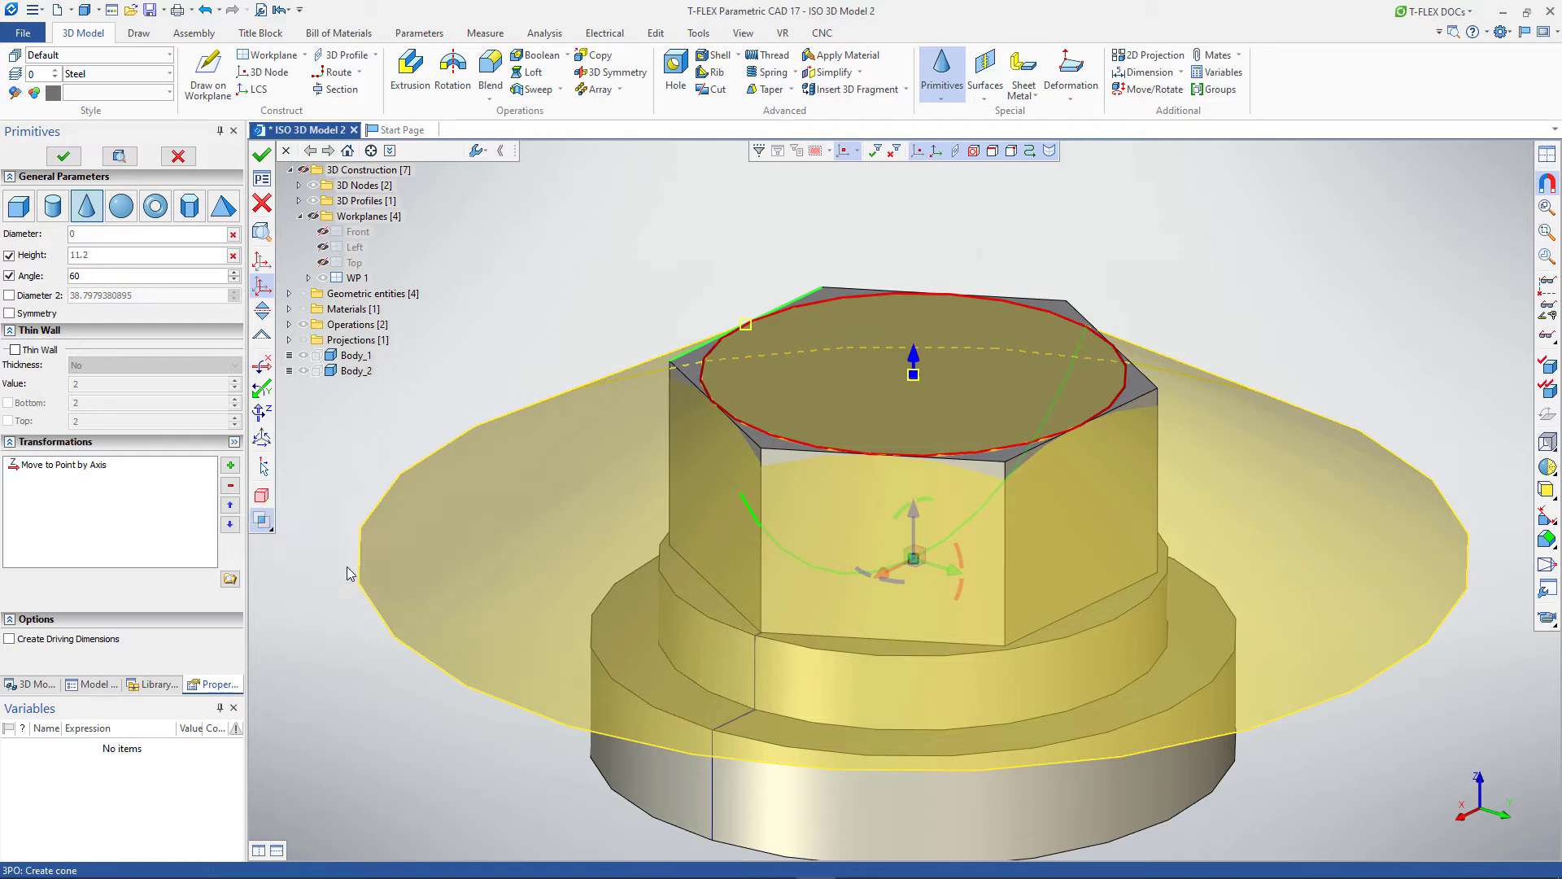
pyautogui.click(261, 496)
pyautogui.click(705, 479)
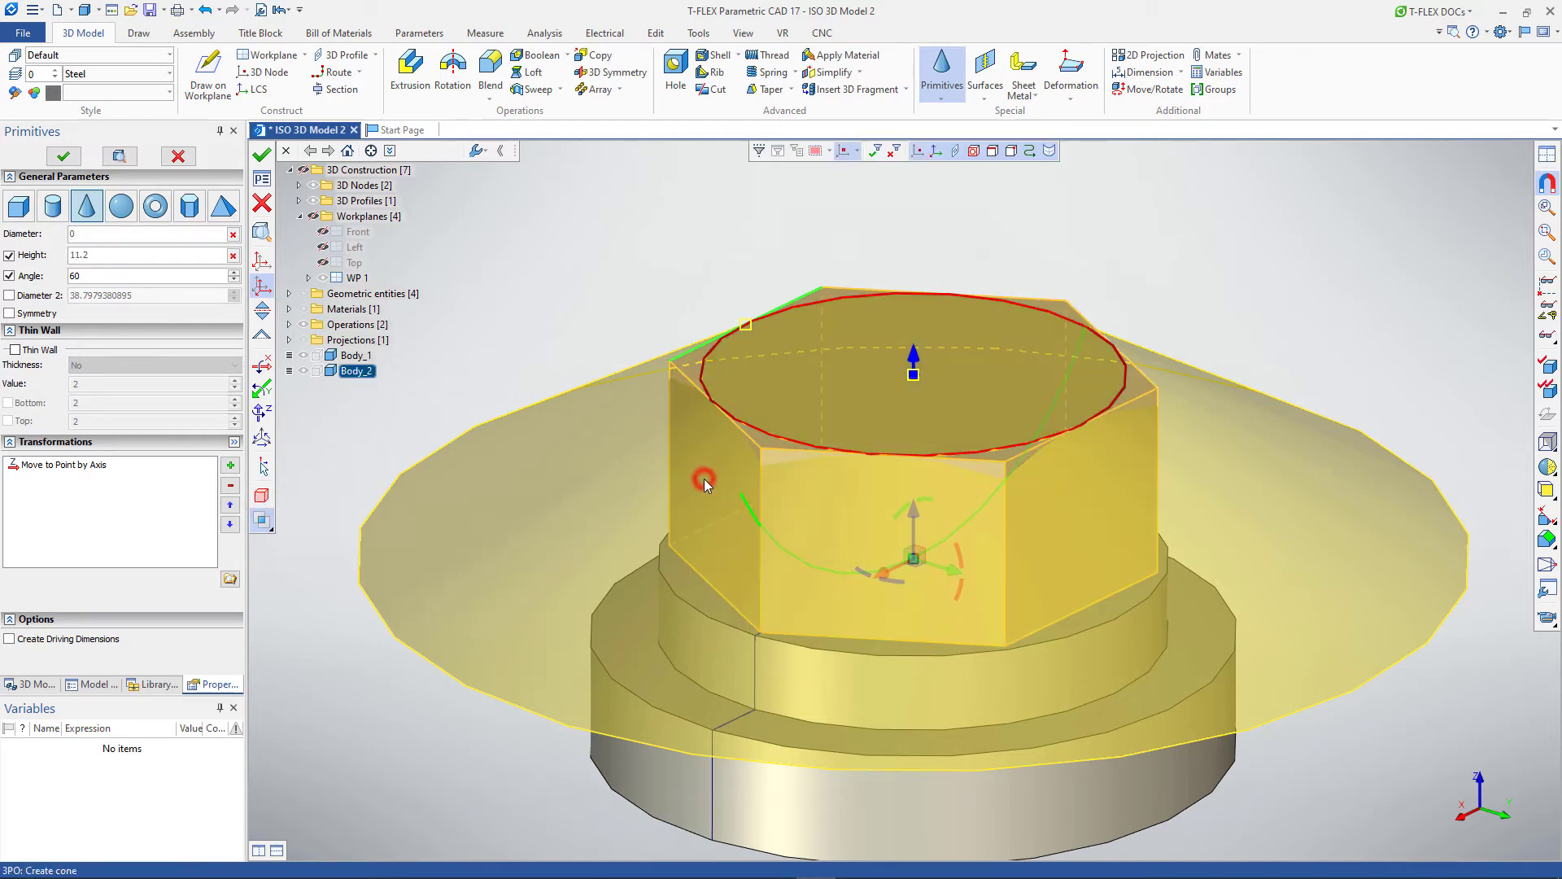
pyautogui.click(63, 156)
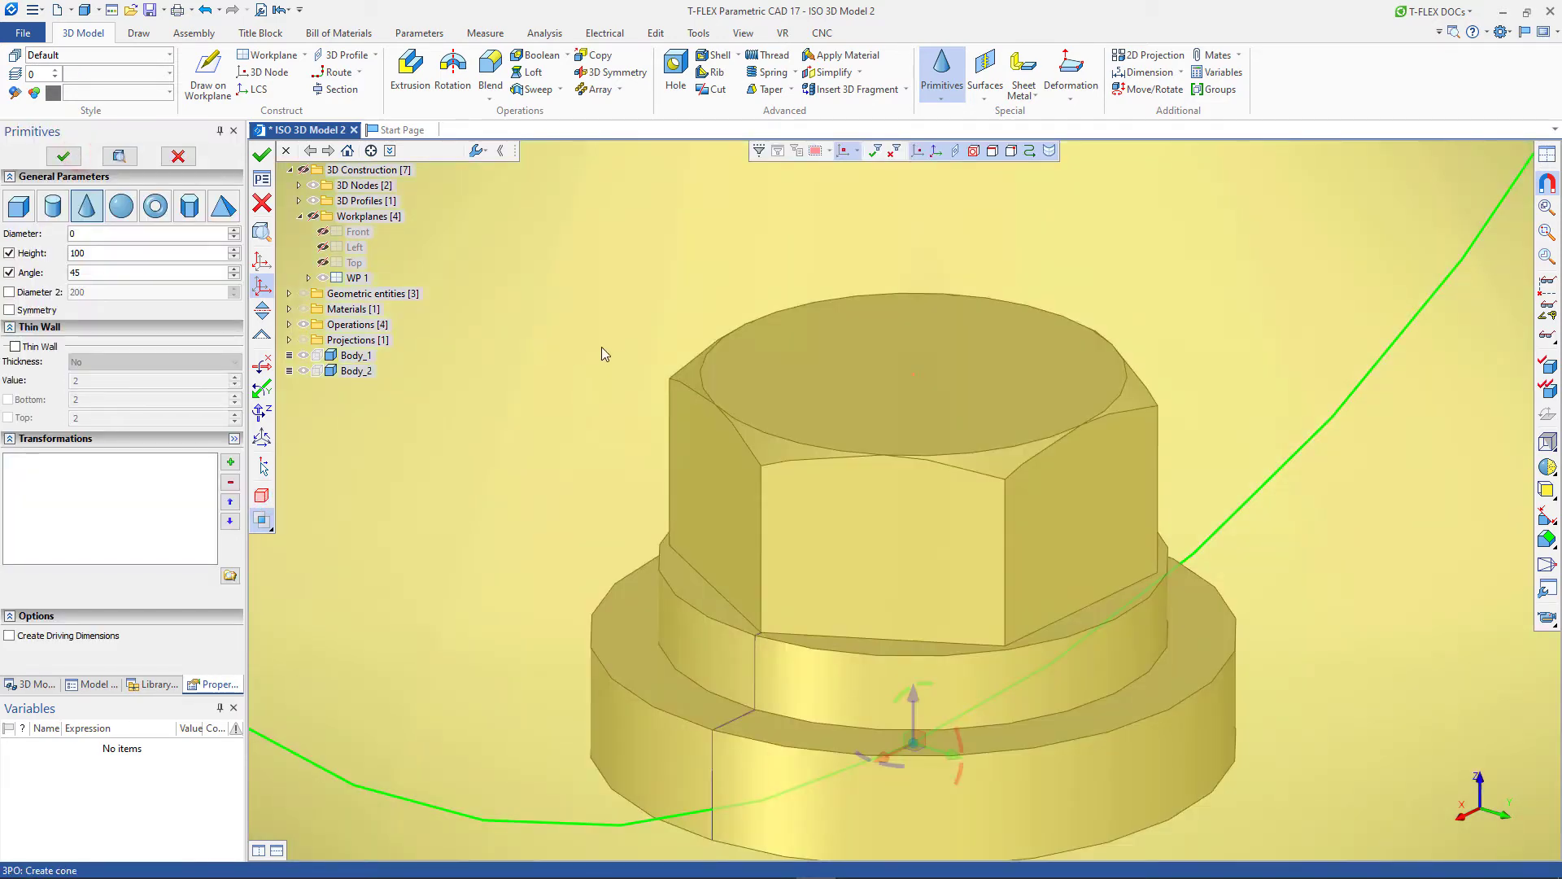
pyautogui.rightClick(602, 347)
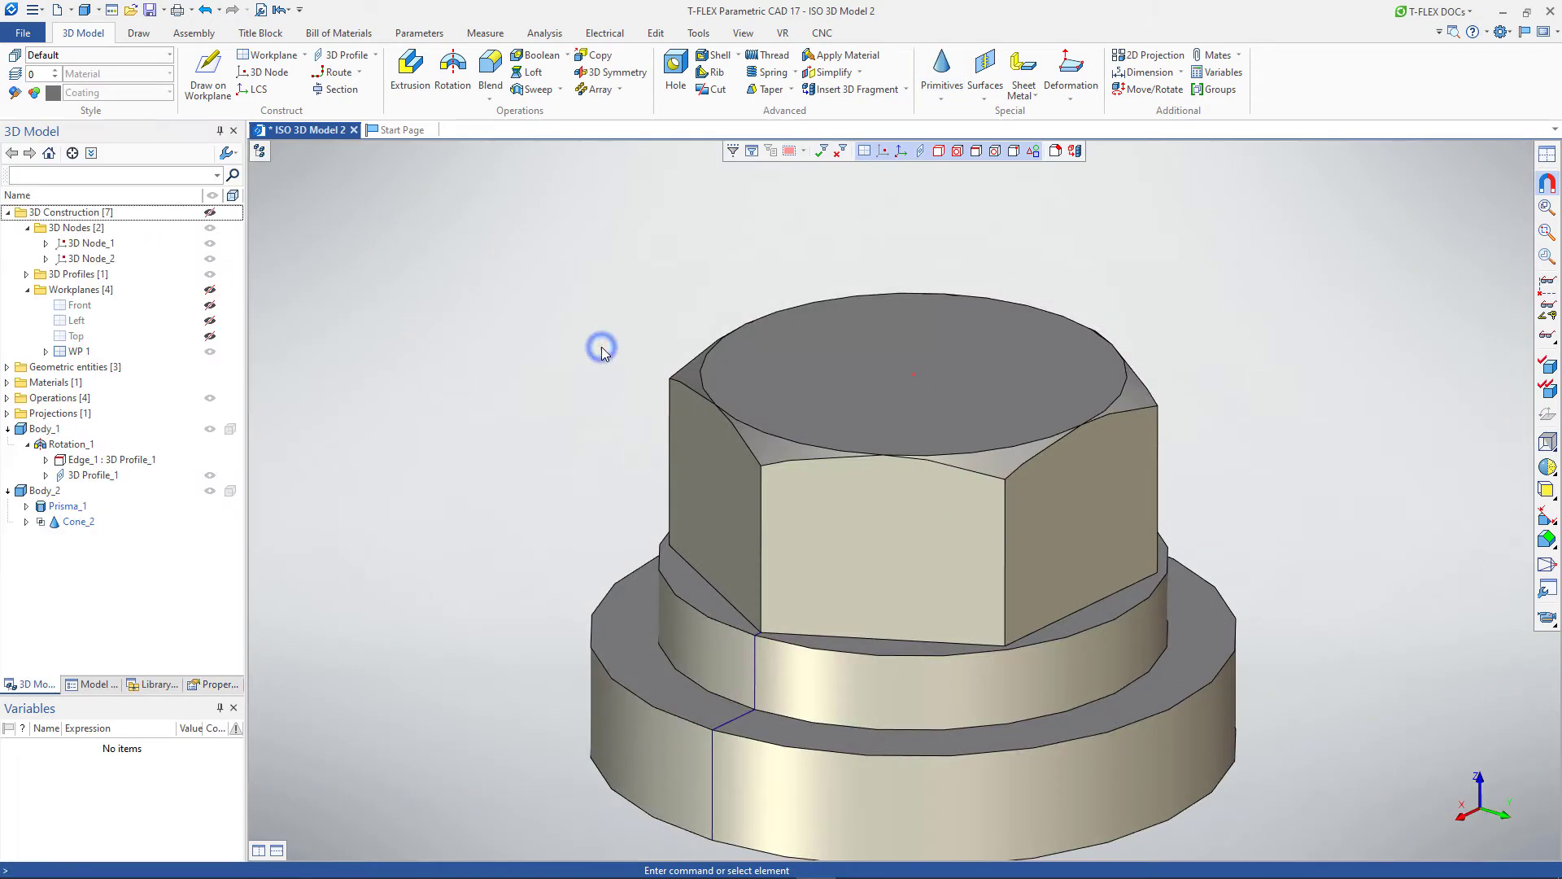
# Unite the rotated body and the chamfered prism with a Boolean addition, and select the resulting body in the model tree
pyautogui.scroll(-4, 602, 355)
pyautogui.moveTo(603, 354); pyautogui.dragTo(654, 374, button='middle')
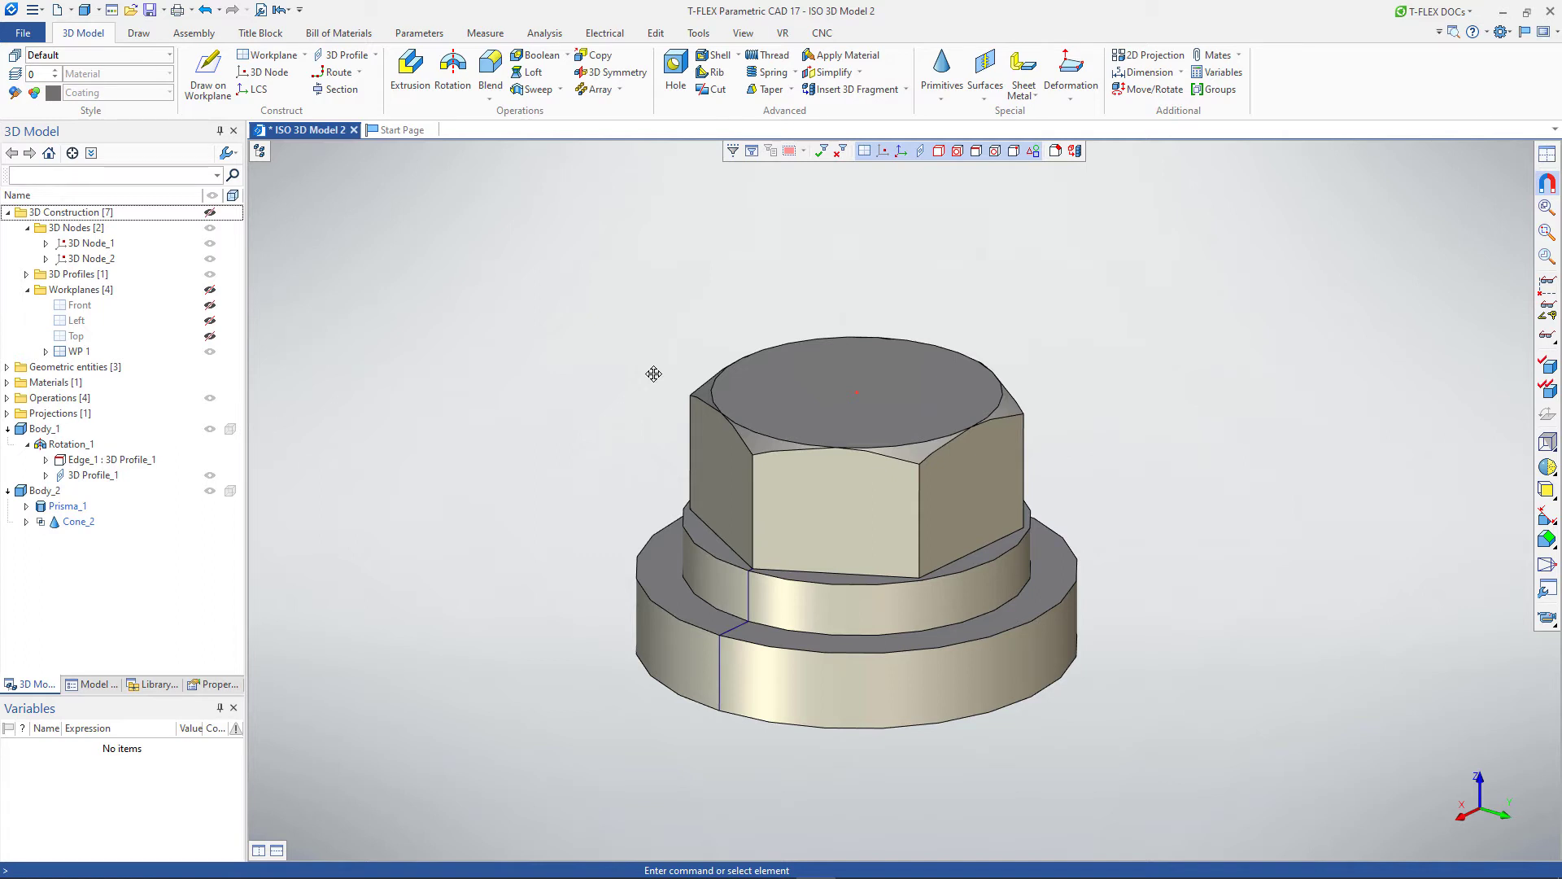
pyautogui.click(536, 57)
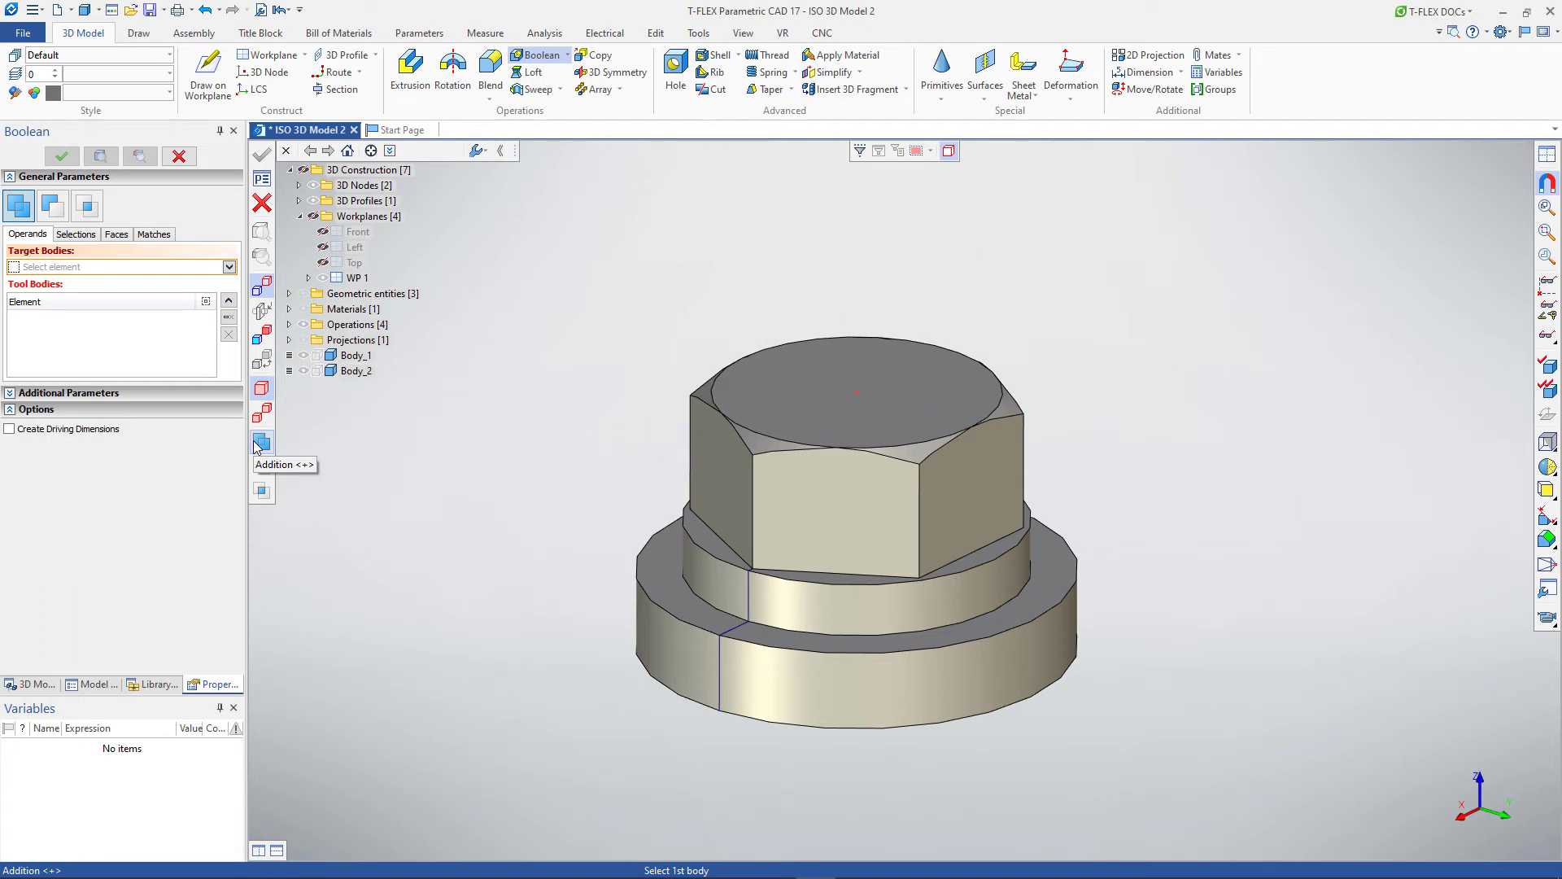
pyautogui.click(651, 631)
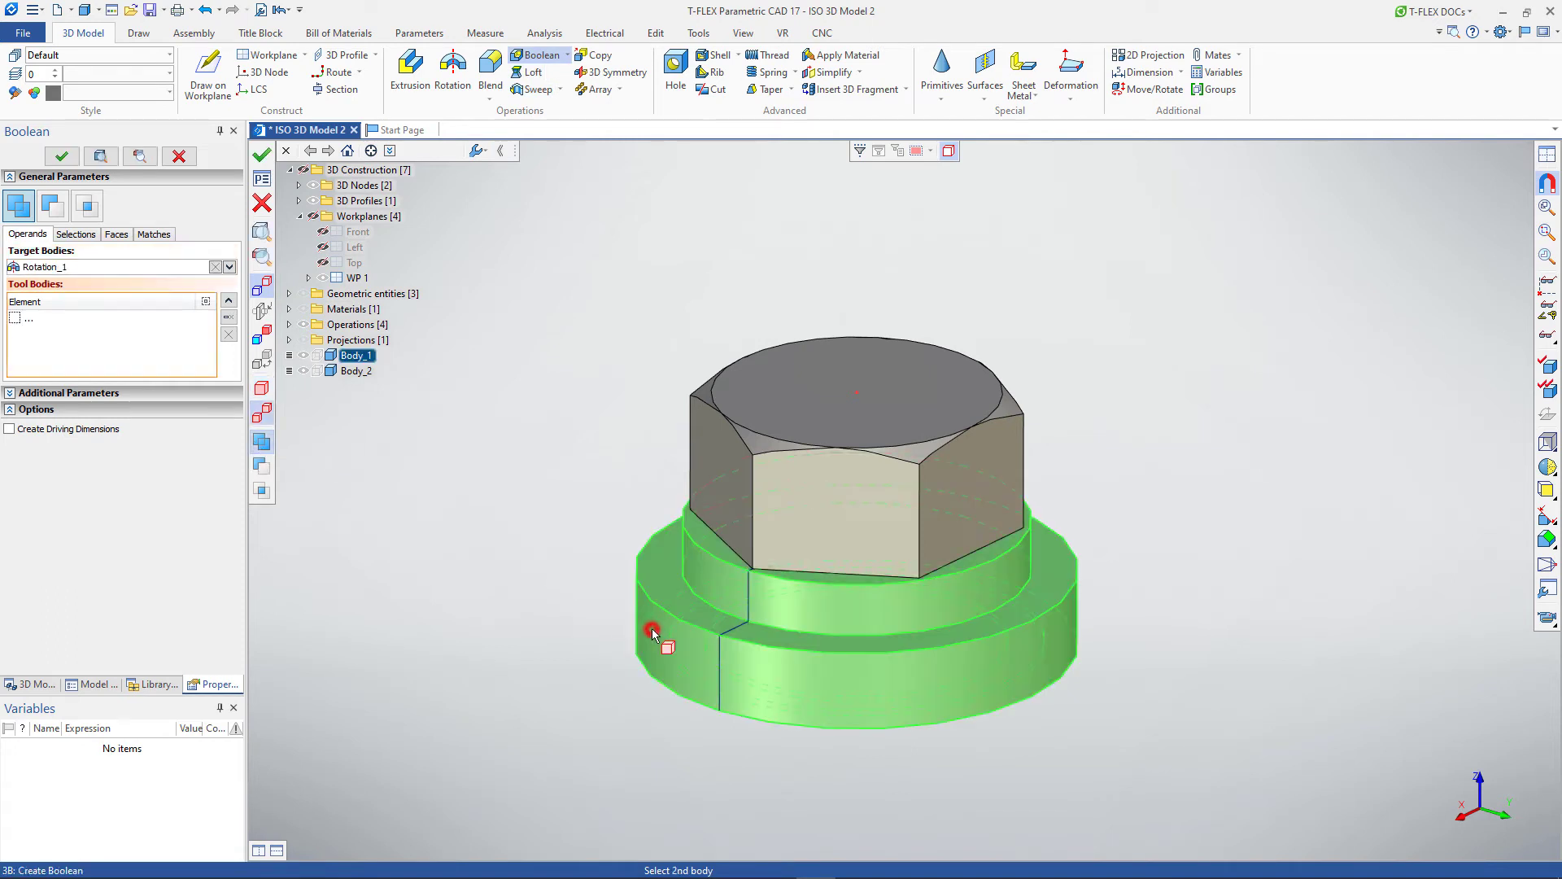
pyautogui.click(786, 497)
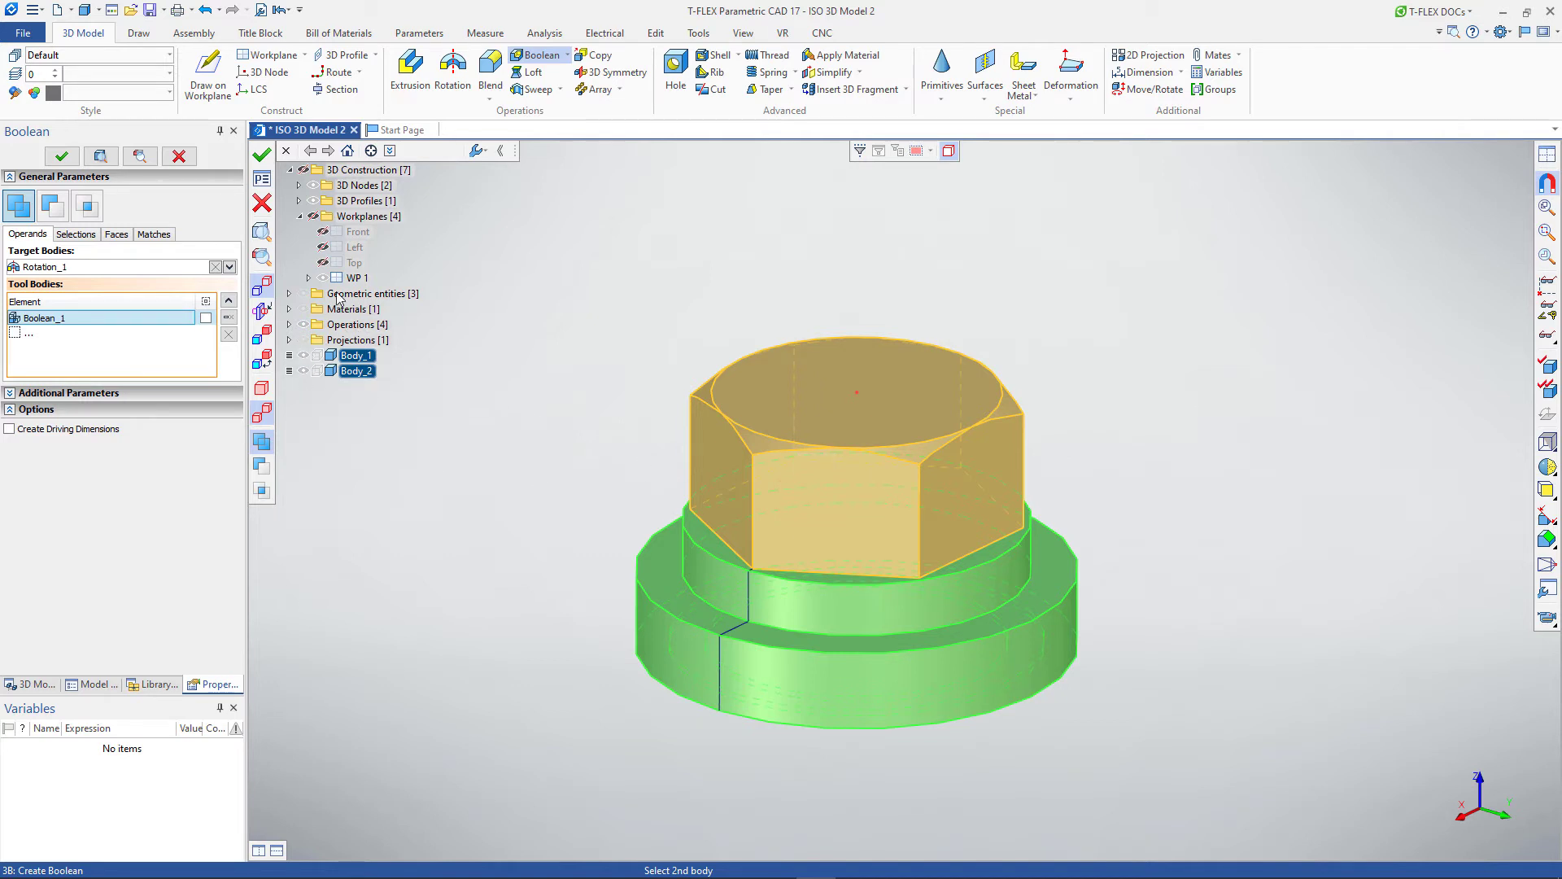
pyautogui.click(262, 154)
pyautogui.rightClick(578, 413)
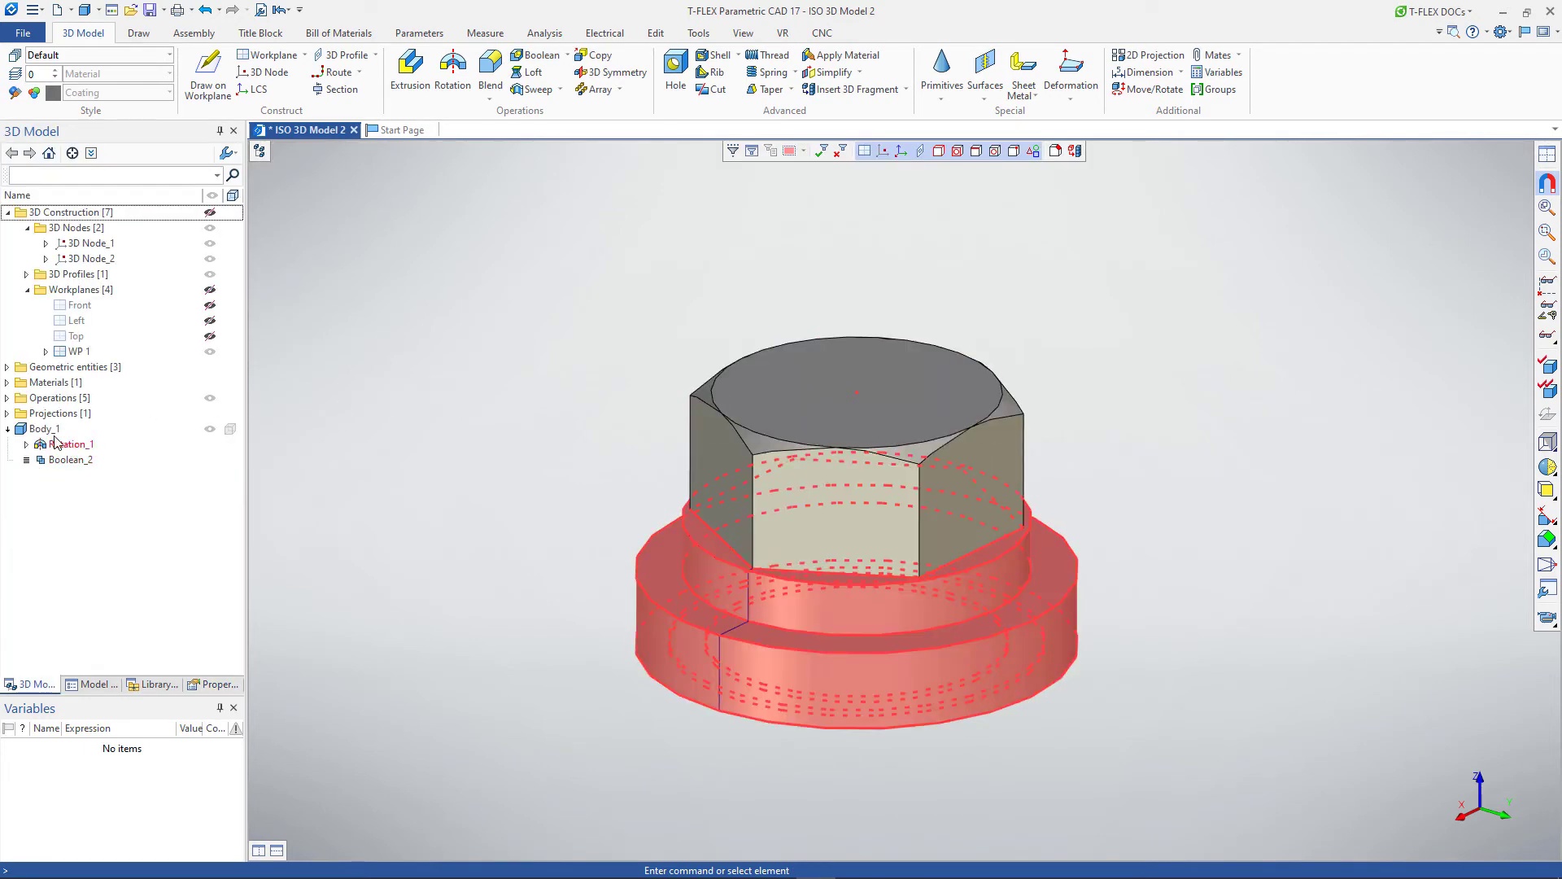
pyautogui.click(50, 429)
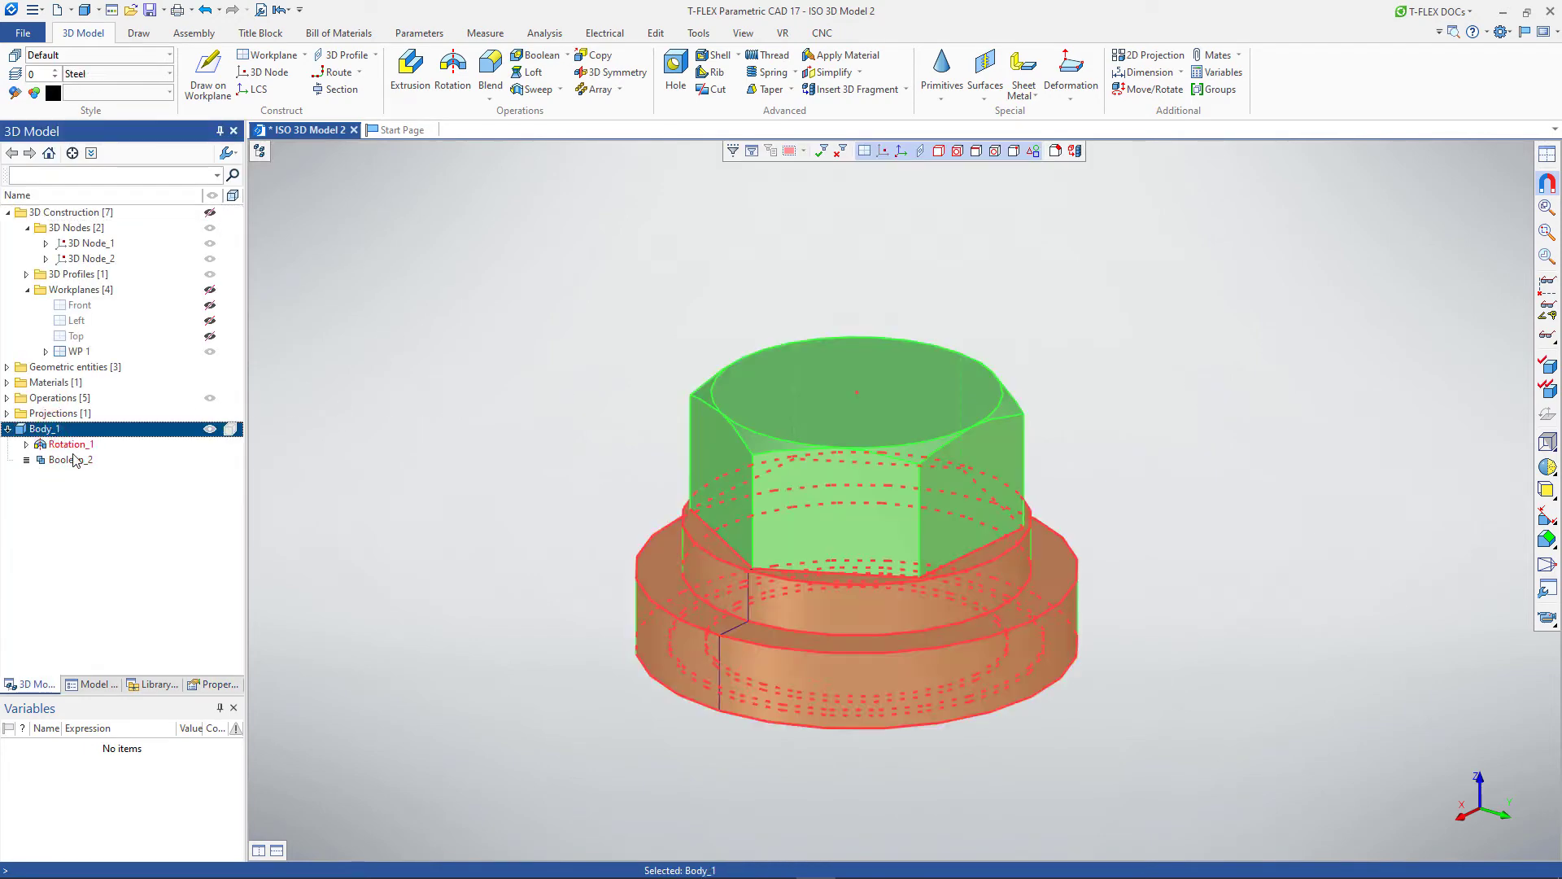
# Expand the Boolean operation under the united body and highlight its prism and cone operands in the model
pyautogui.click(27, 460)
pyautogui.click(75, 474)
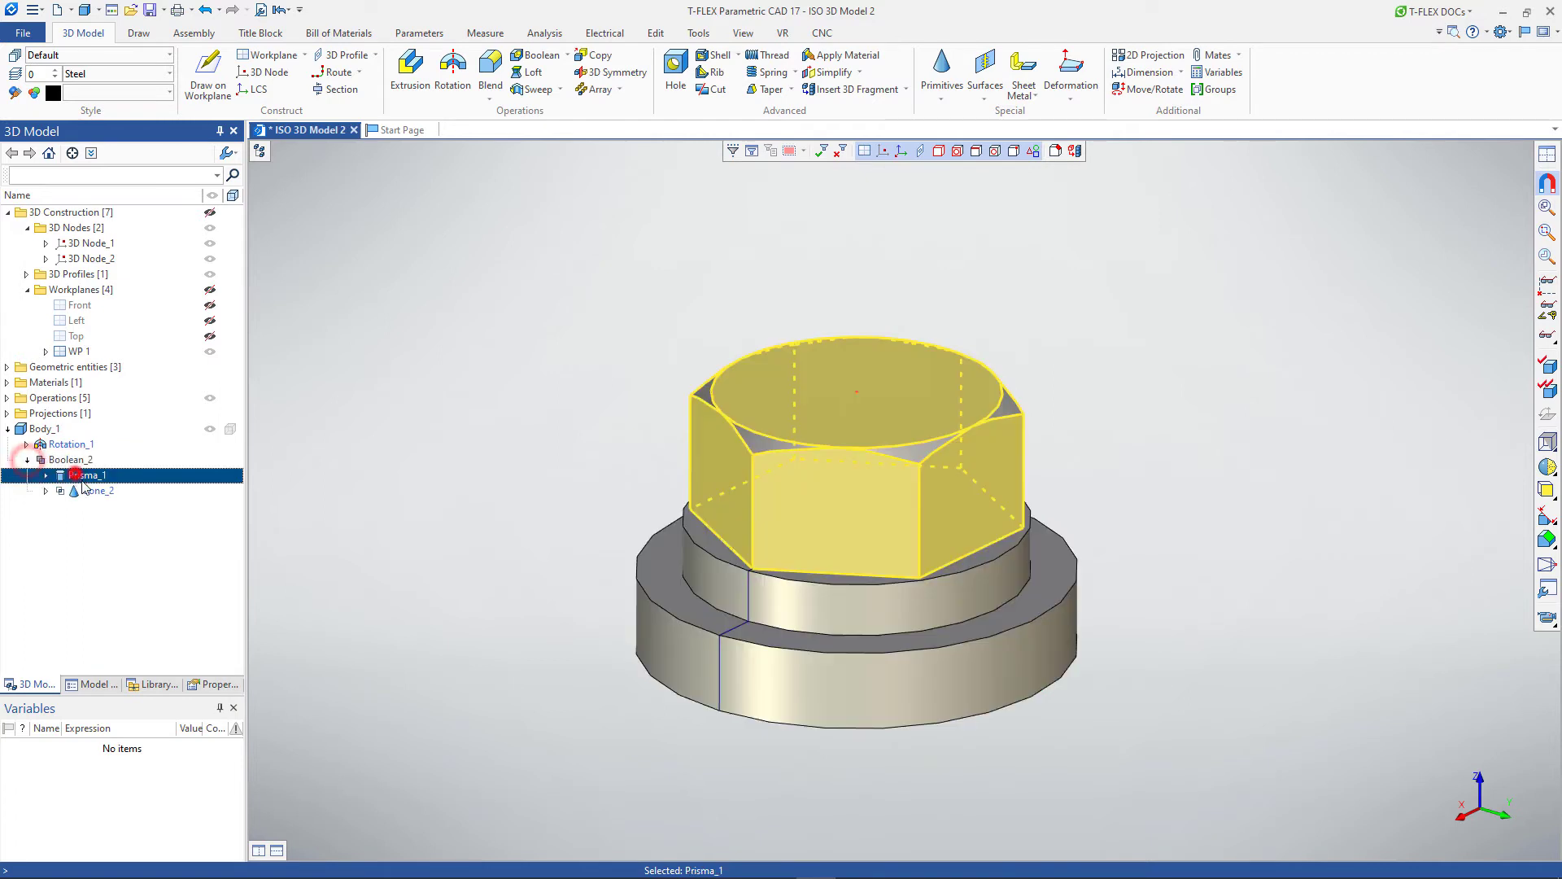
pyautogui.click(93, 491)
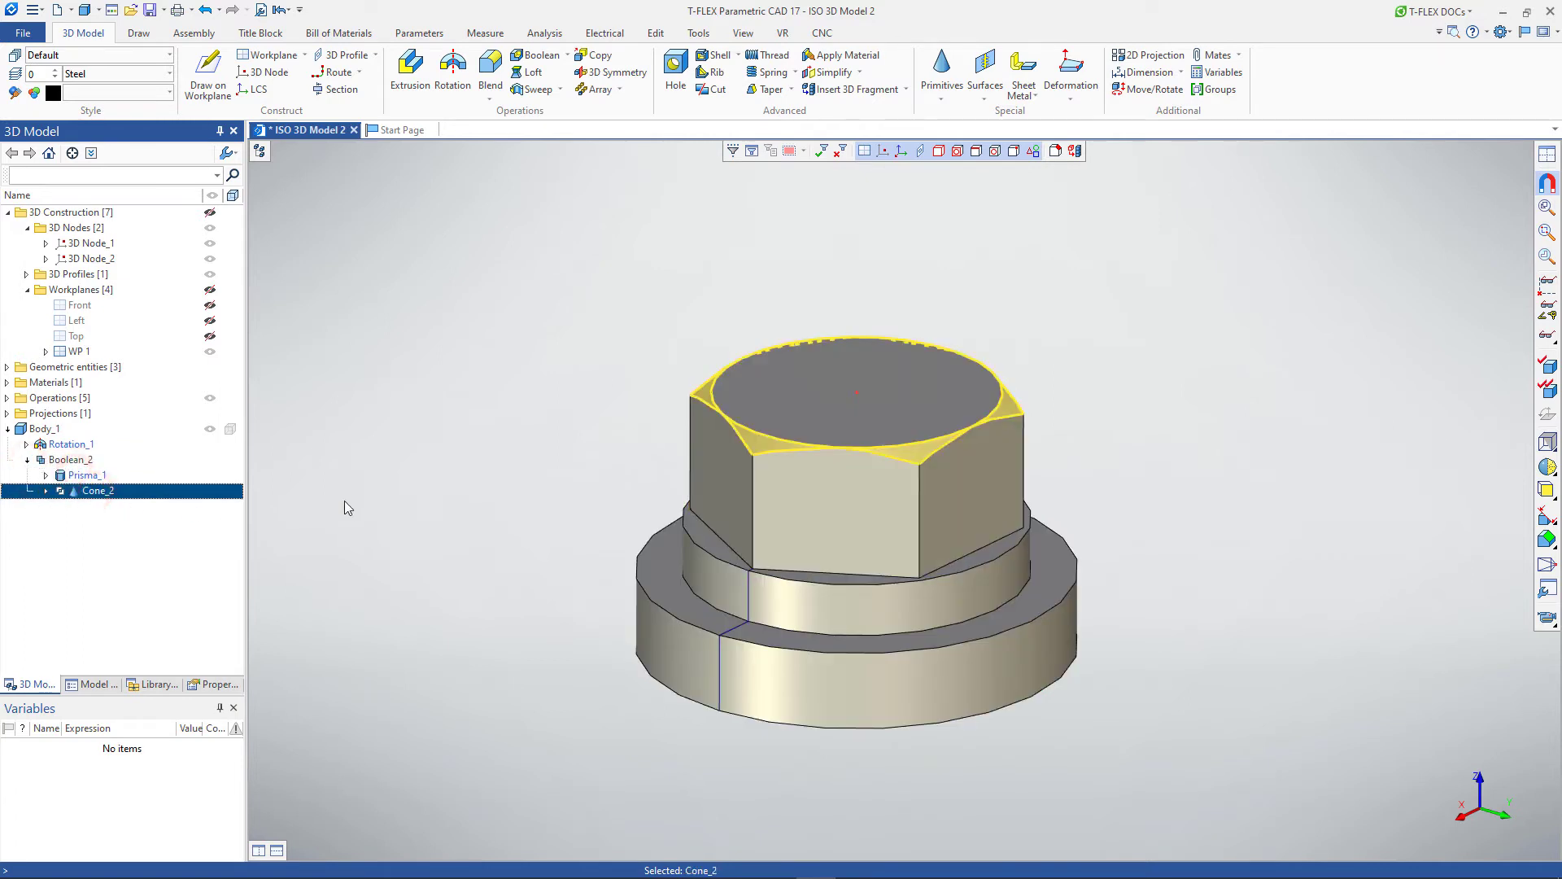
# Undo the Boolean addition and unite the bodies again by adding Body_2 to Body_1 in the model tree
pyautogui.hotkey('ctrl', 'z')
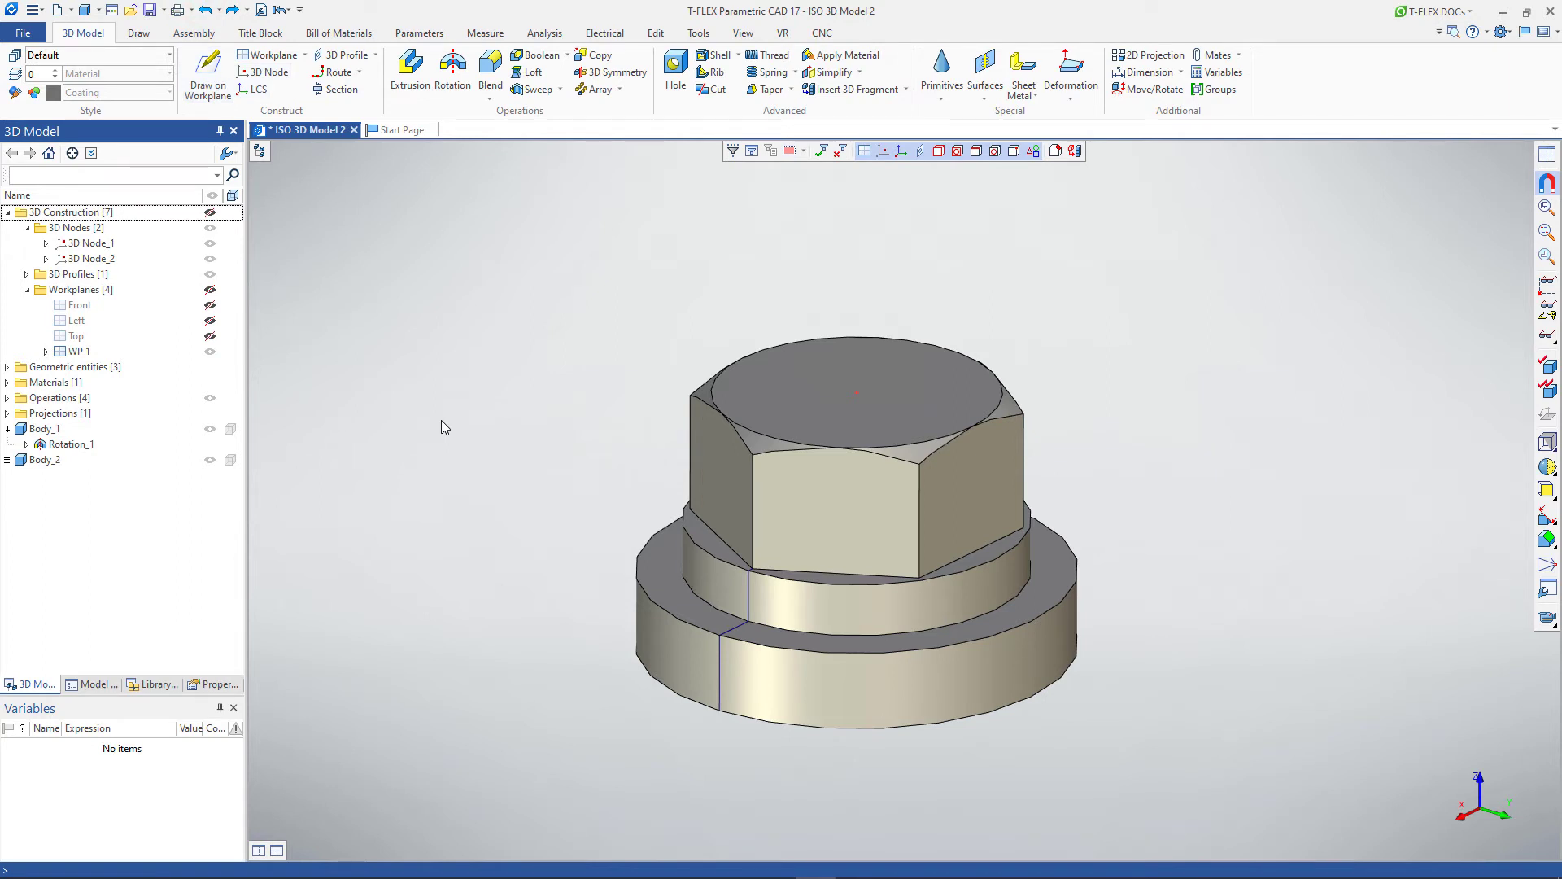
pyautogui.click(59, 461)
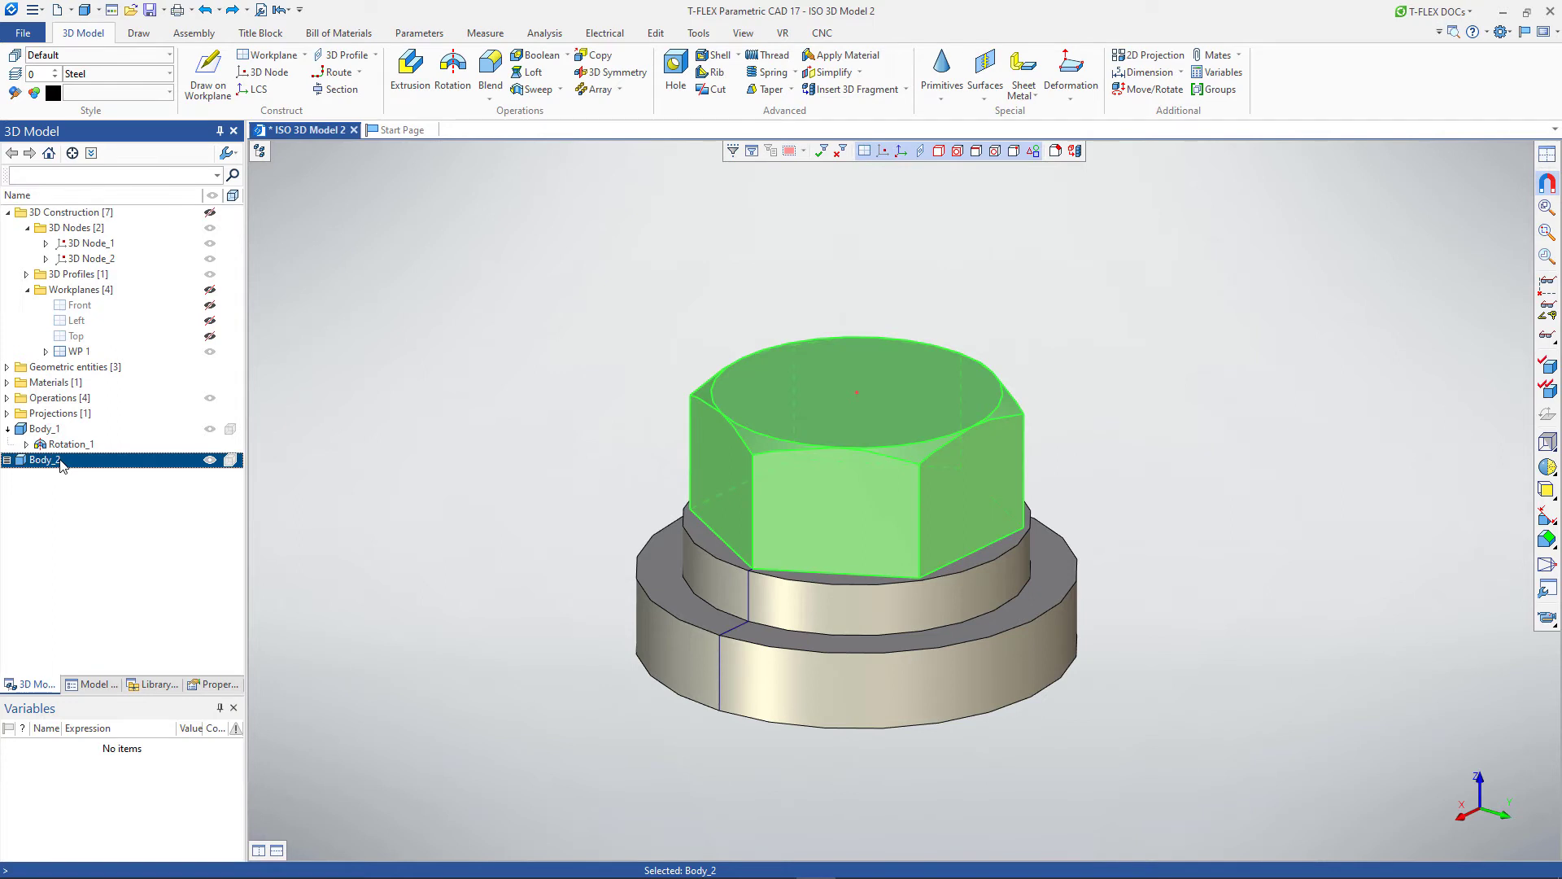
pyautogui.moveTo(61, 462); pyautogui.dragTo(55, 432)
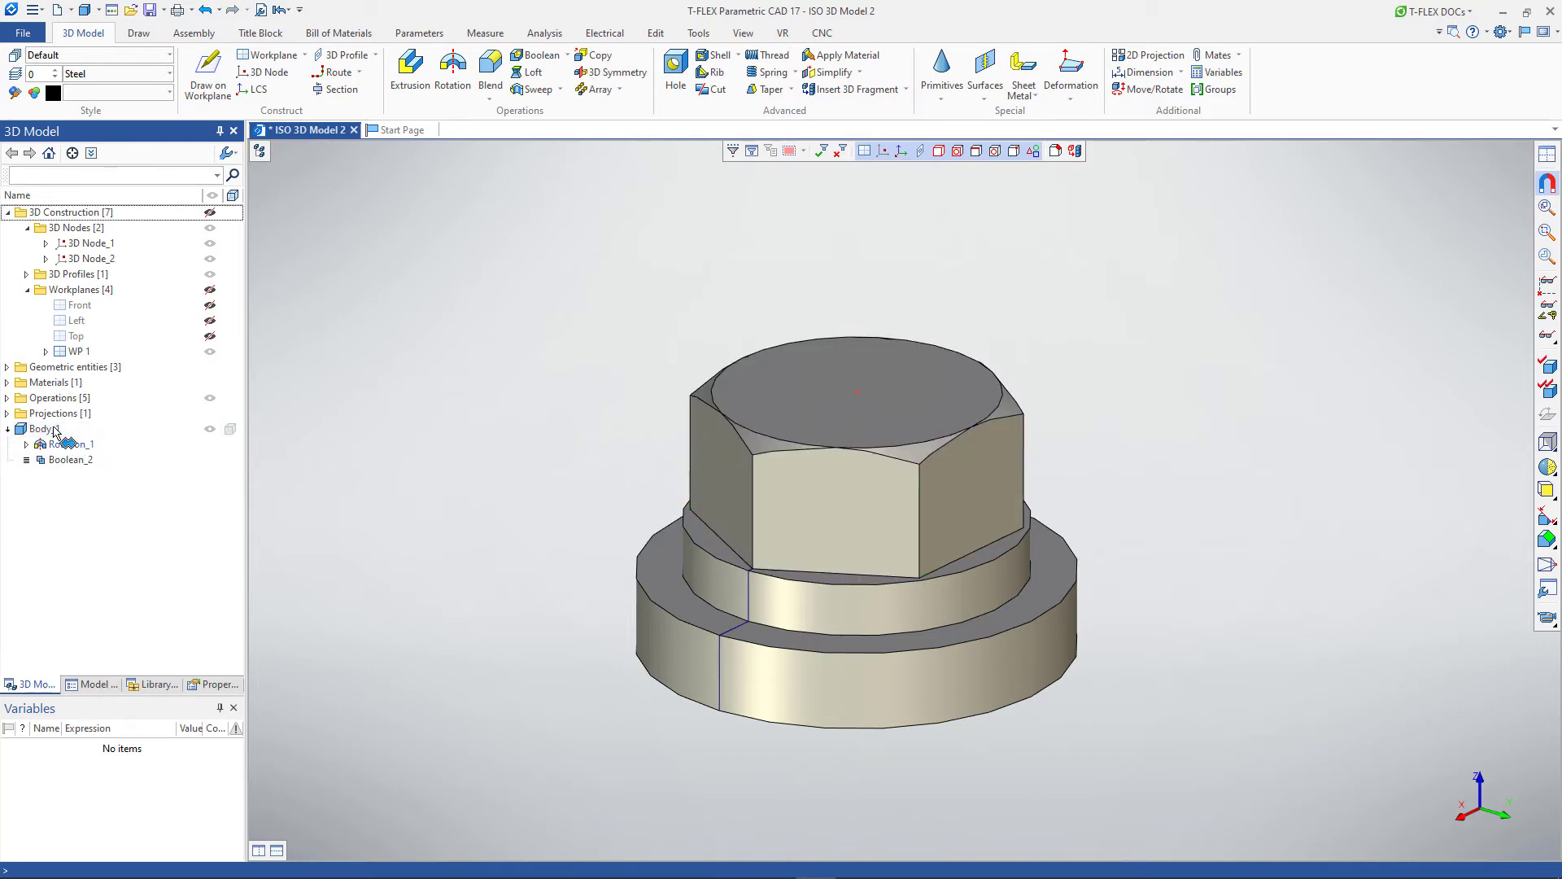
# Examine the prism and cone operands within the recreated Boolean operation, and clear the selection
pyautogui.click(26, 460)
pyautogui.click(75, 475)
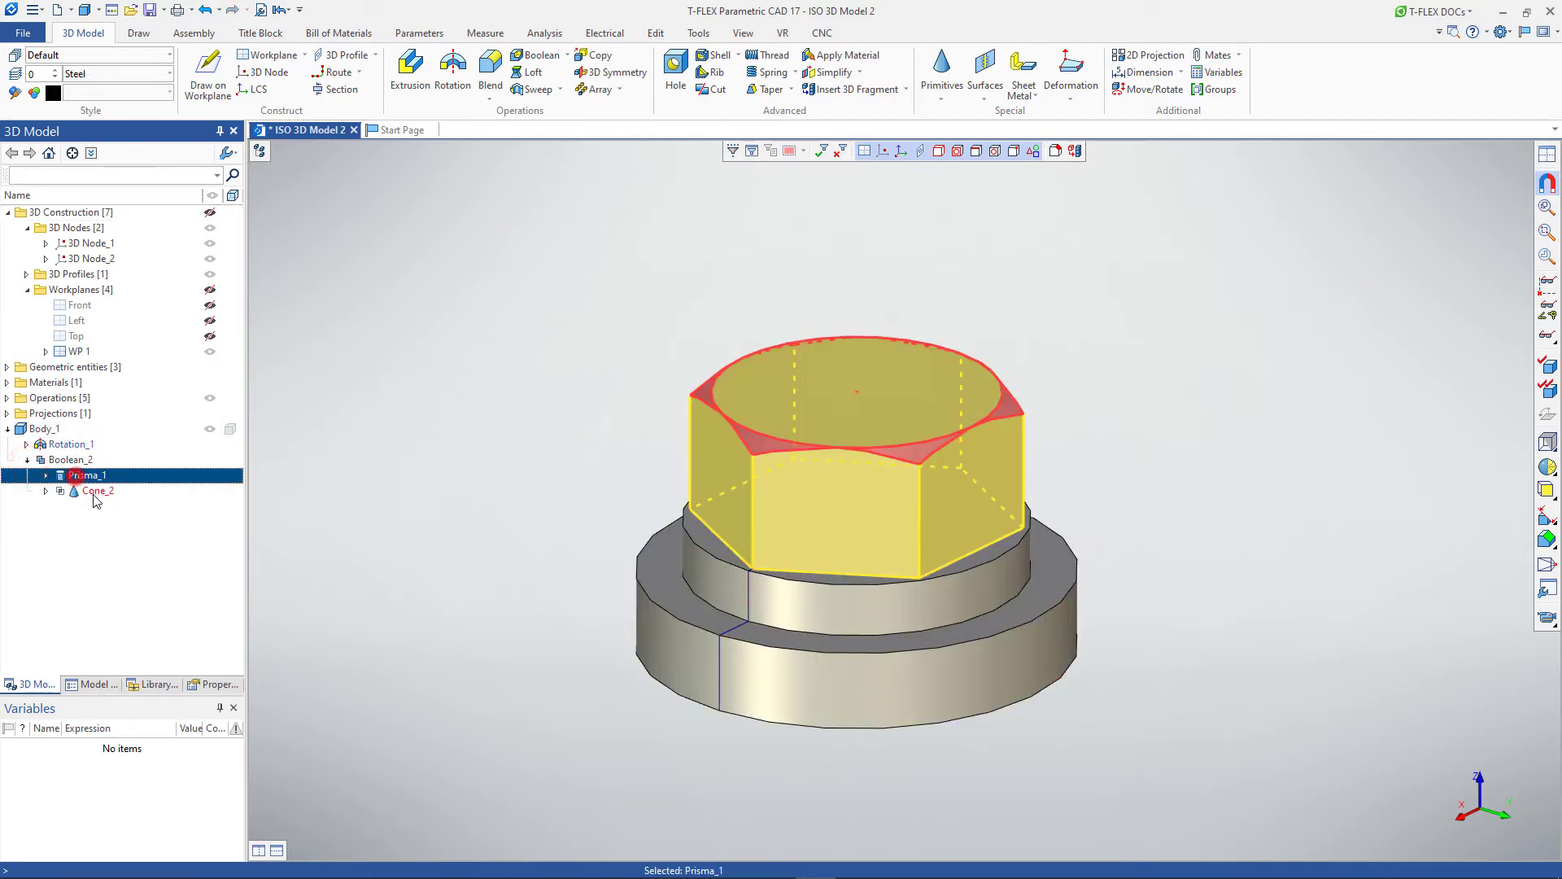
pyautogui.click(94, 492)
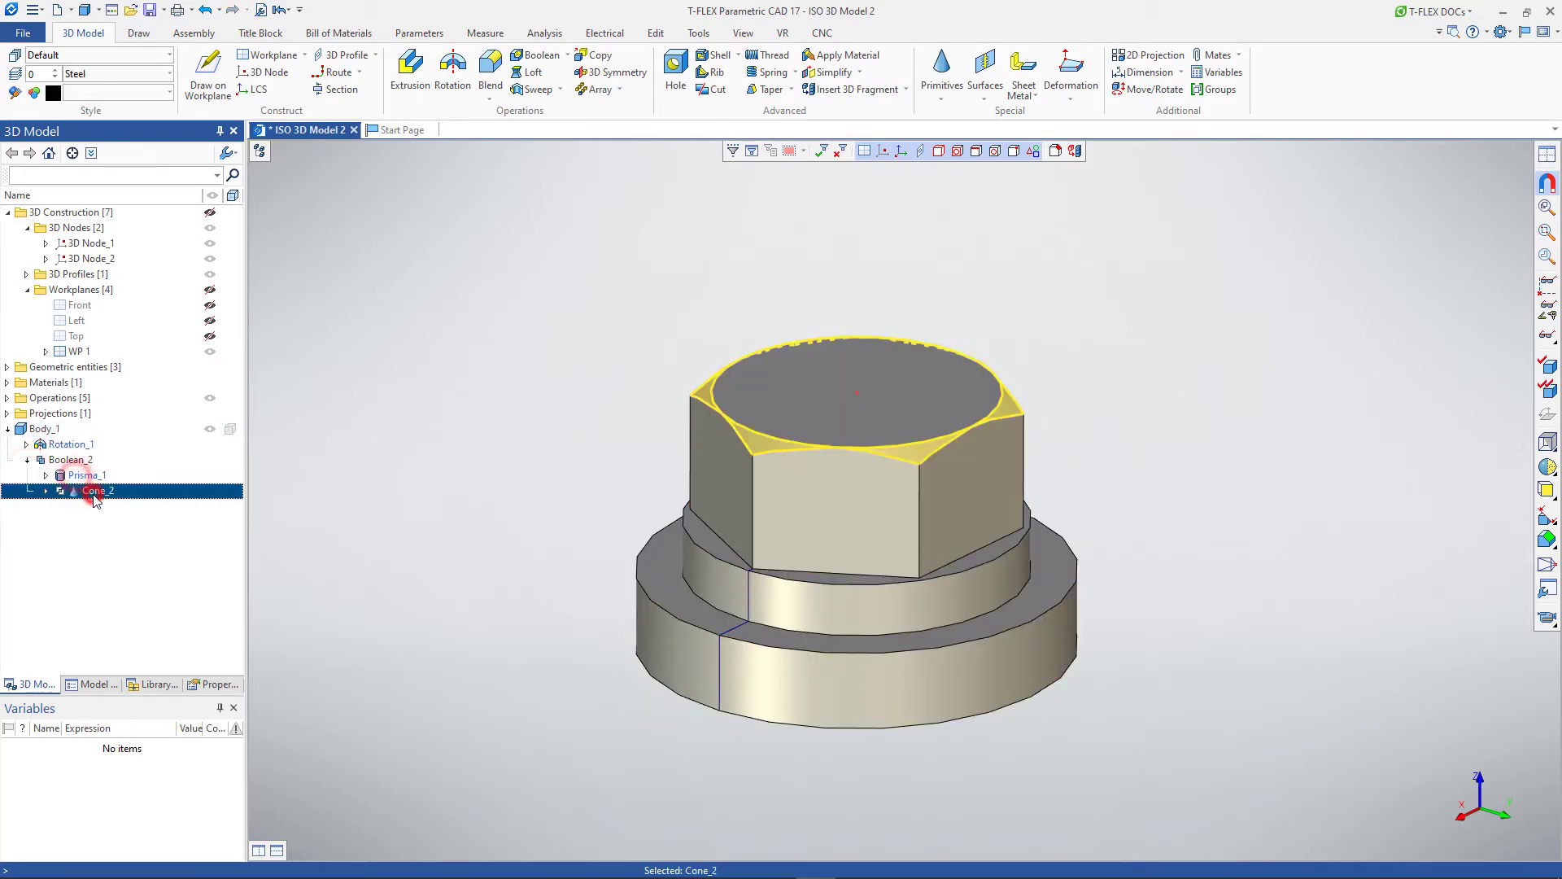
pyautogui.click(431, 494)
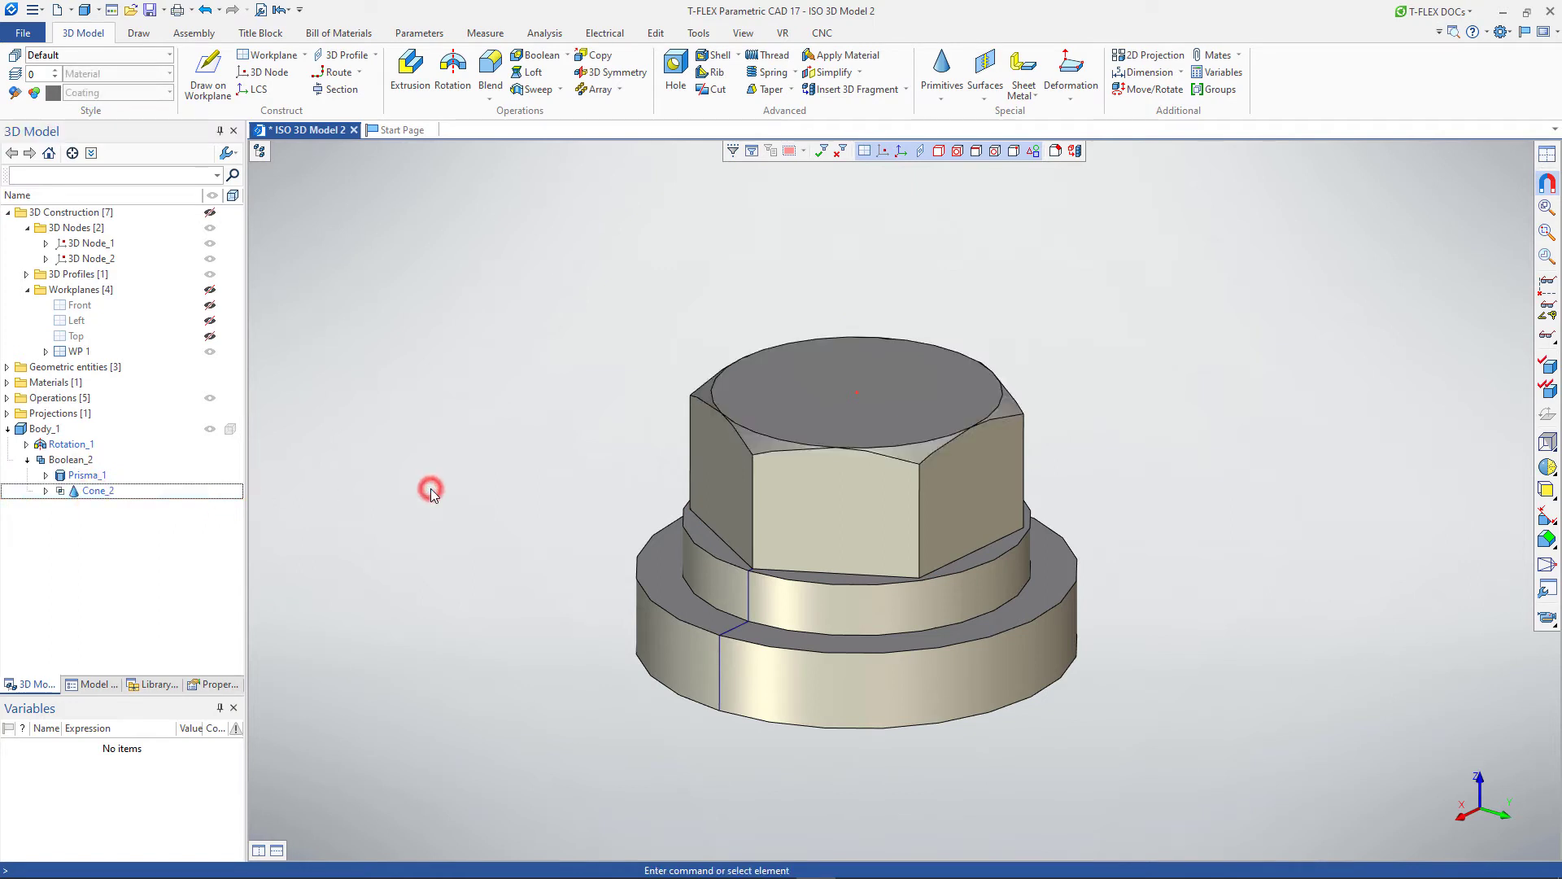
# Start drawing on the flange's annular top face with centre axes, and construct a vertical line offset 15.25 to the negative-X side of the vertical axis
pyautogui.rightClick(669, 594)
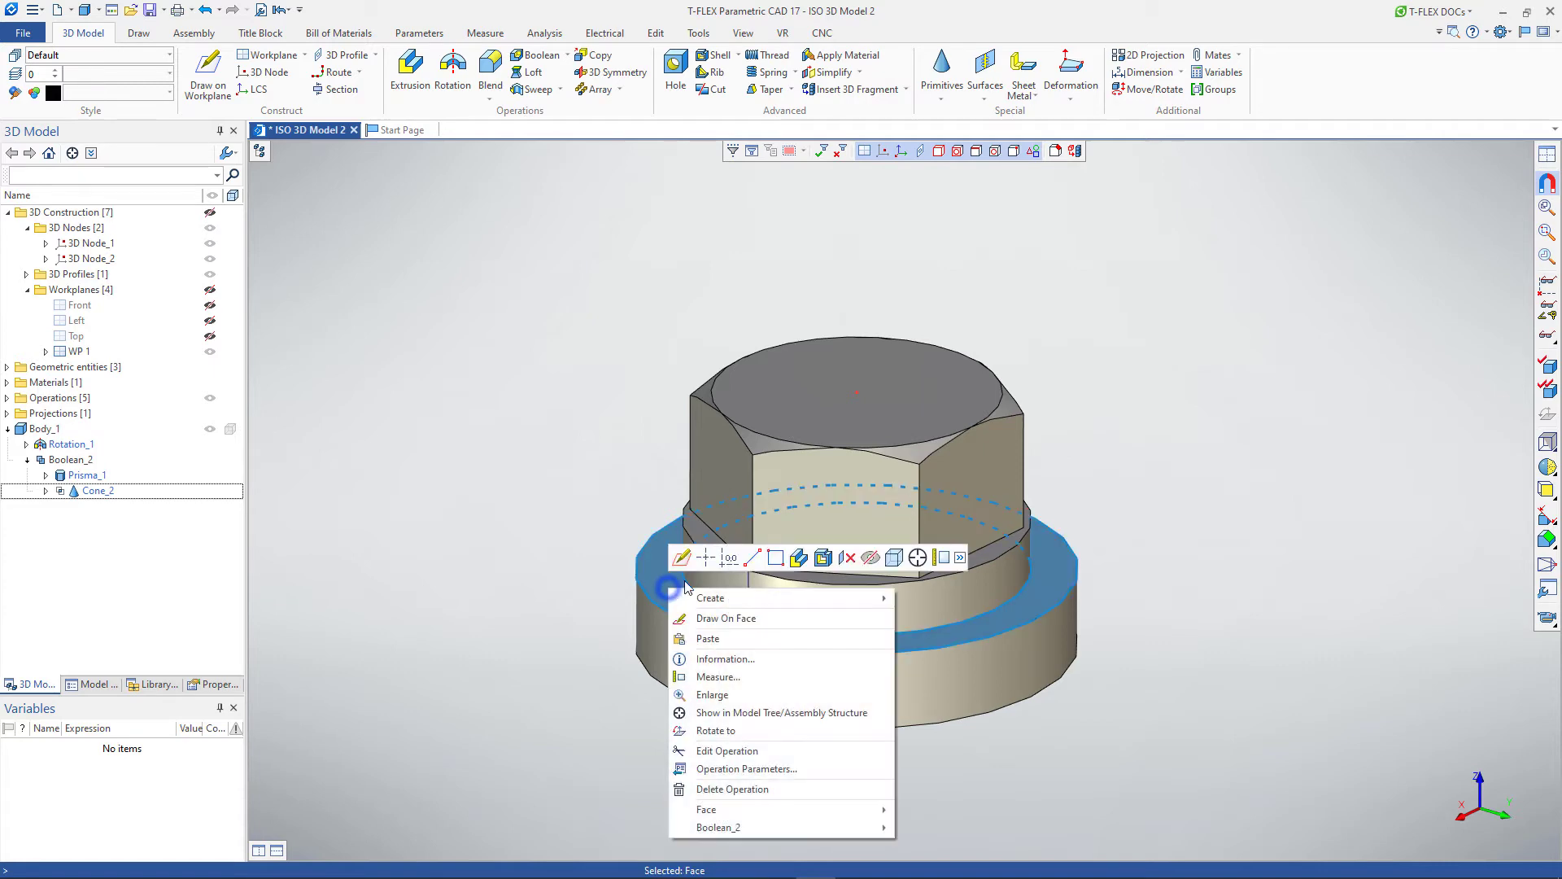
pyautogui.click(728, 558)
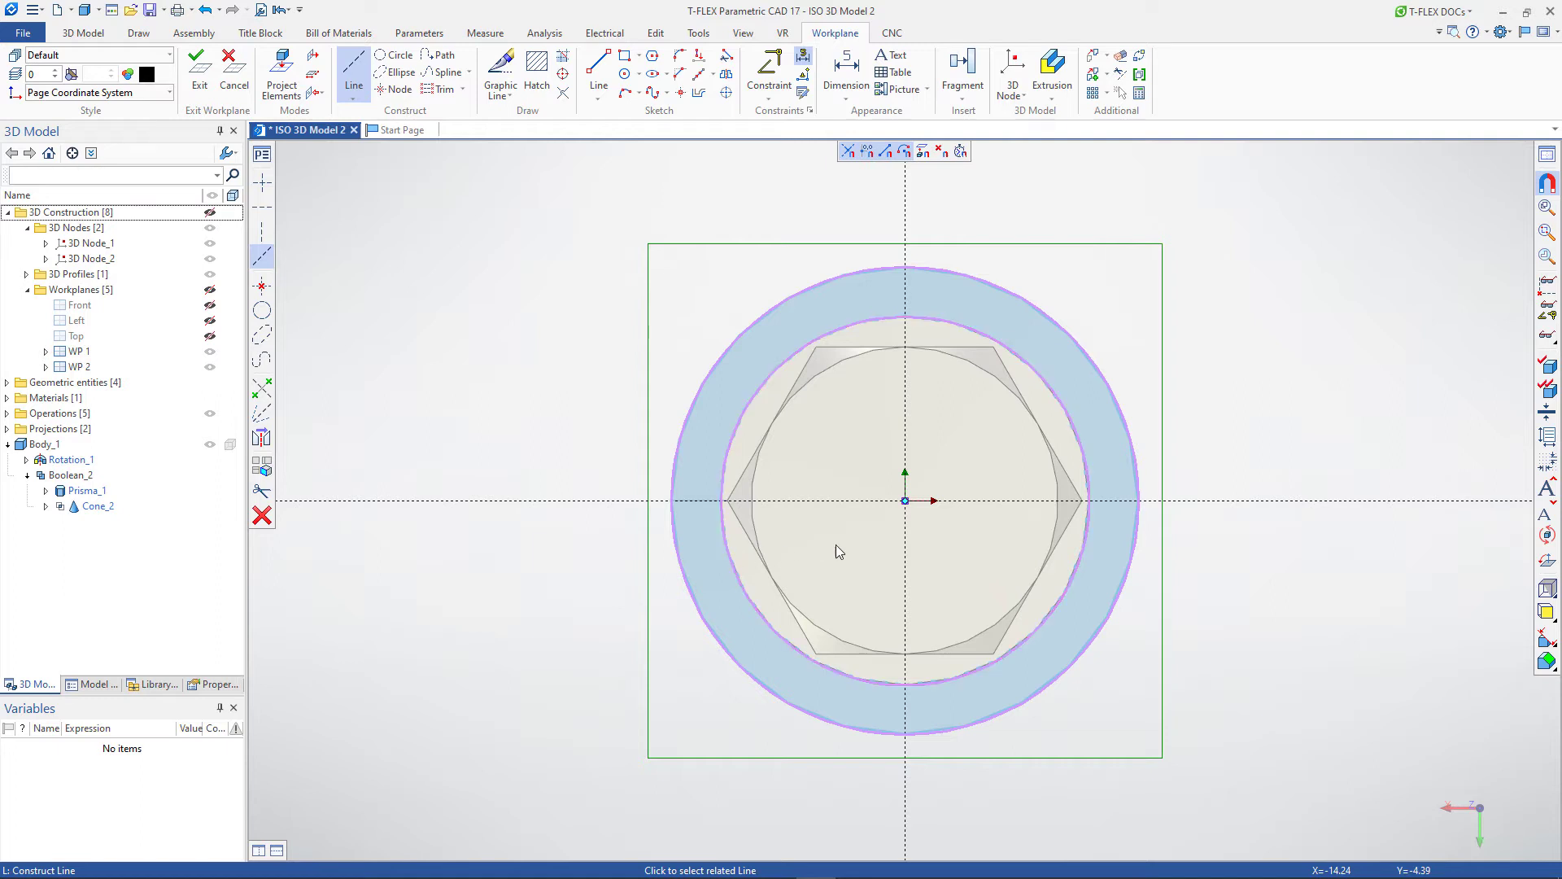
pyautogui.rightClick(906, 444)
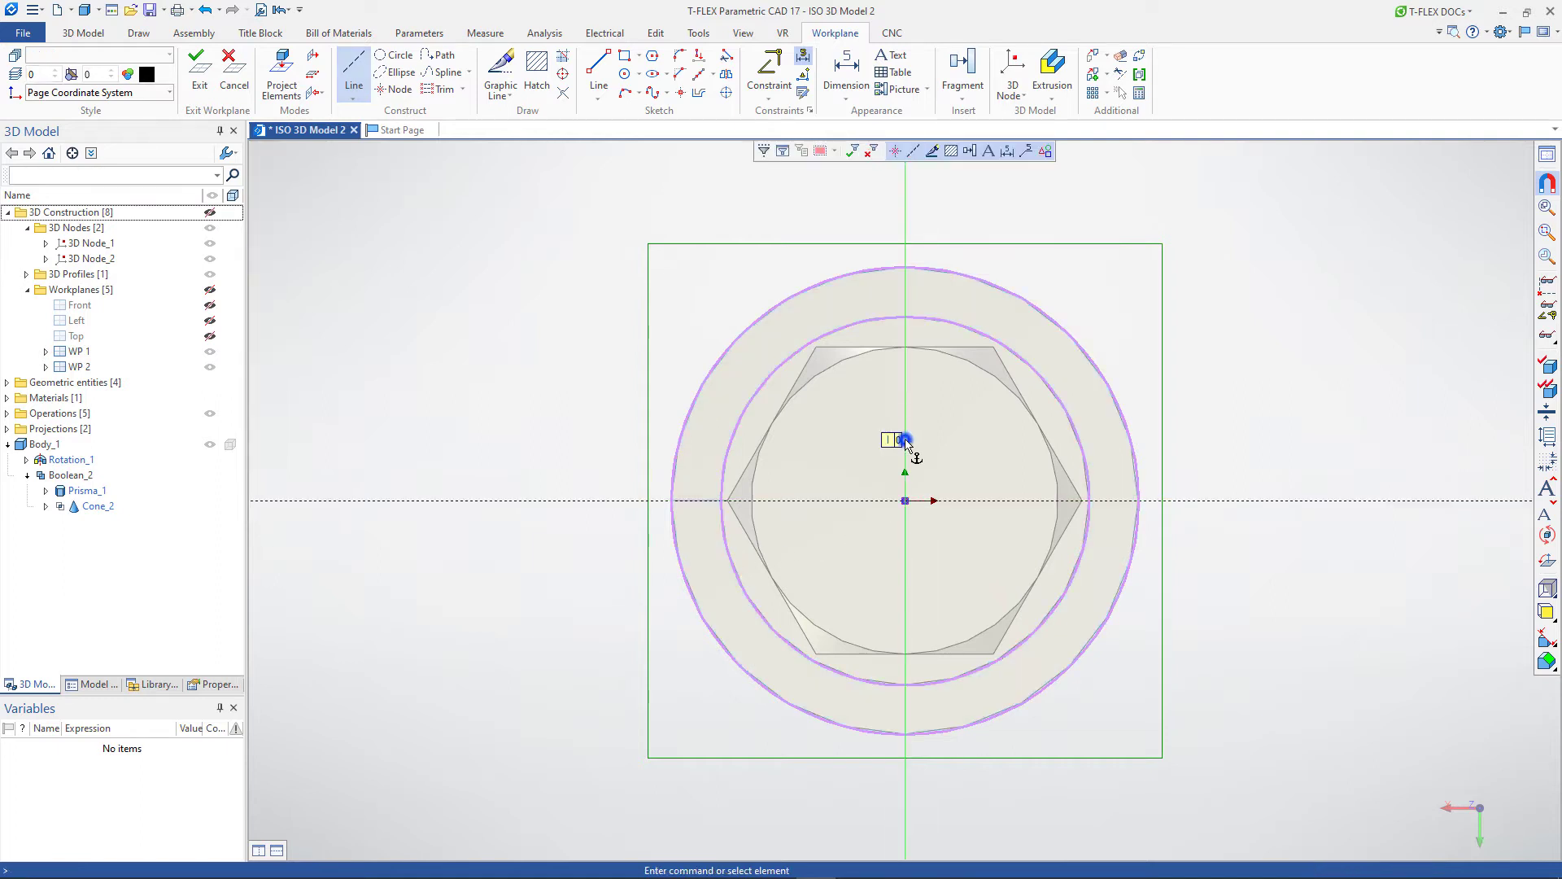
pyautogui.rightClick(906, 443)
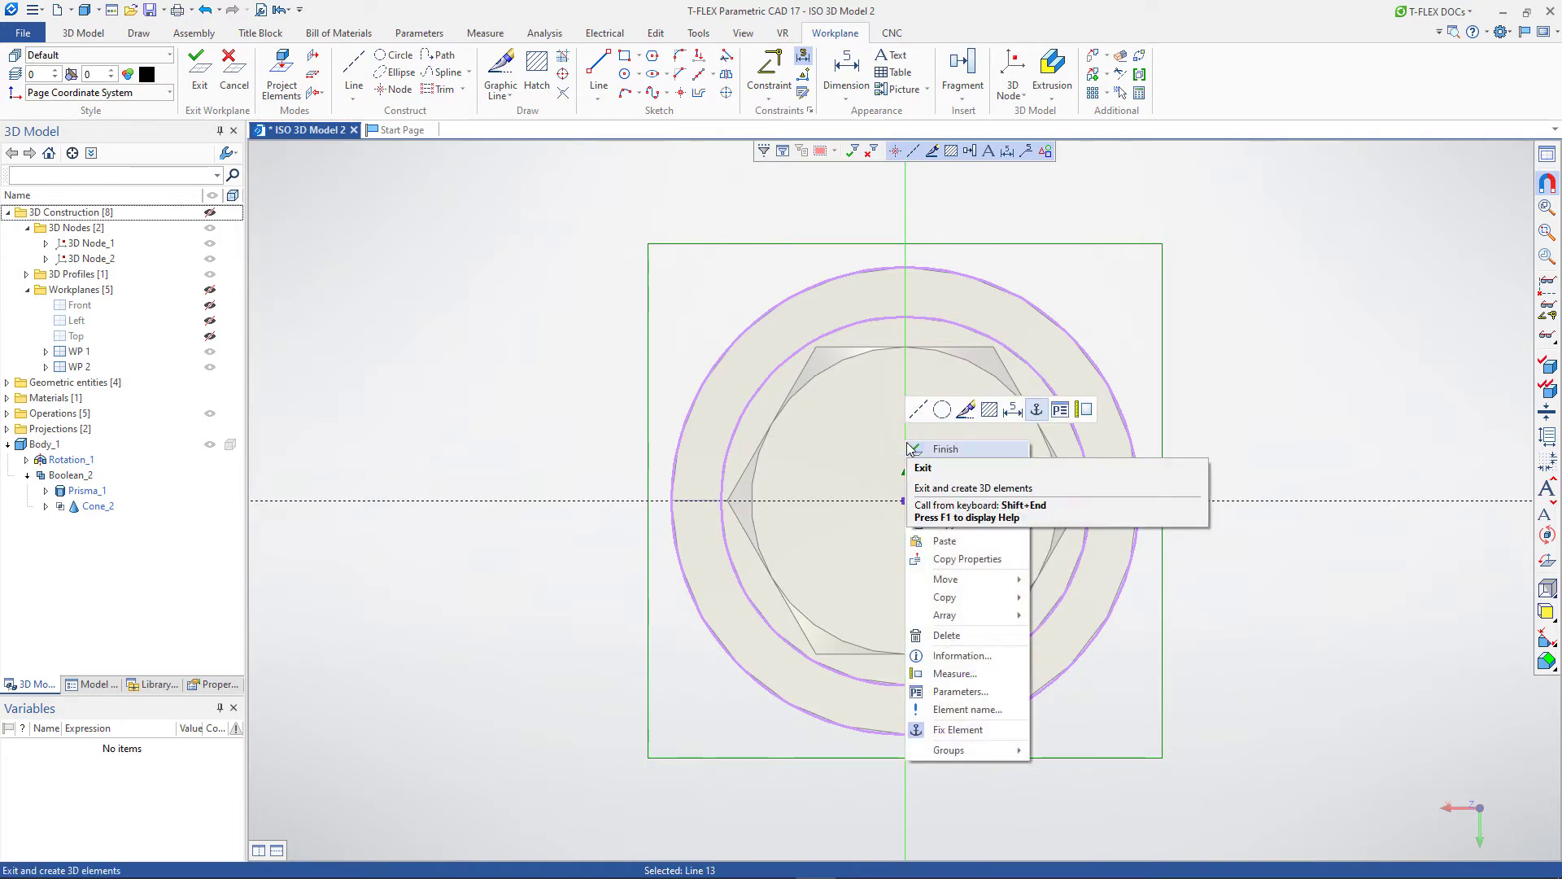
pyautogui.click(917, 410)
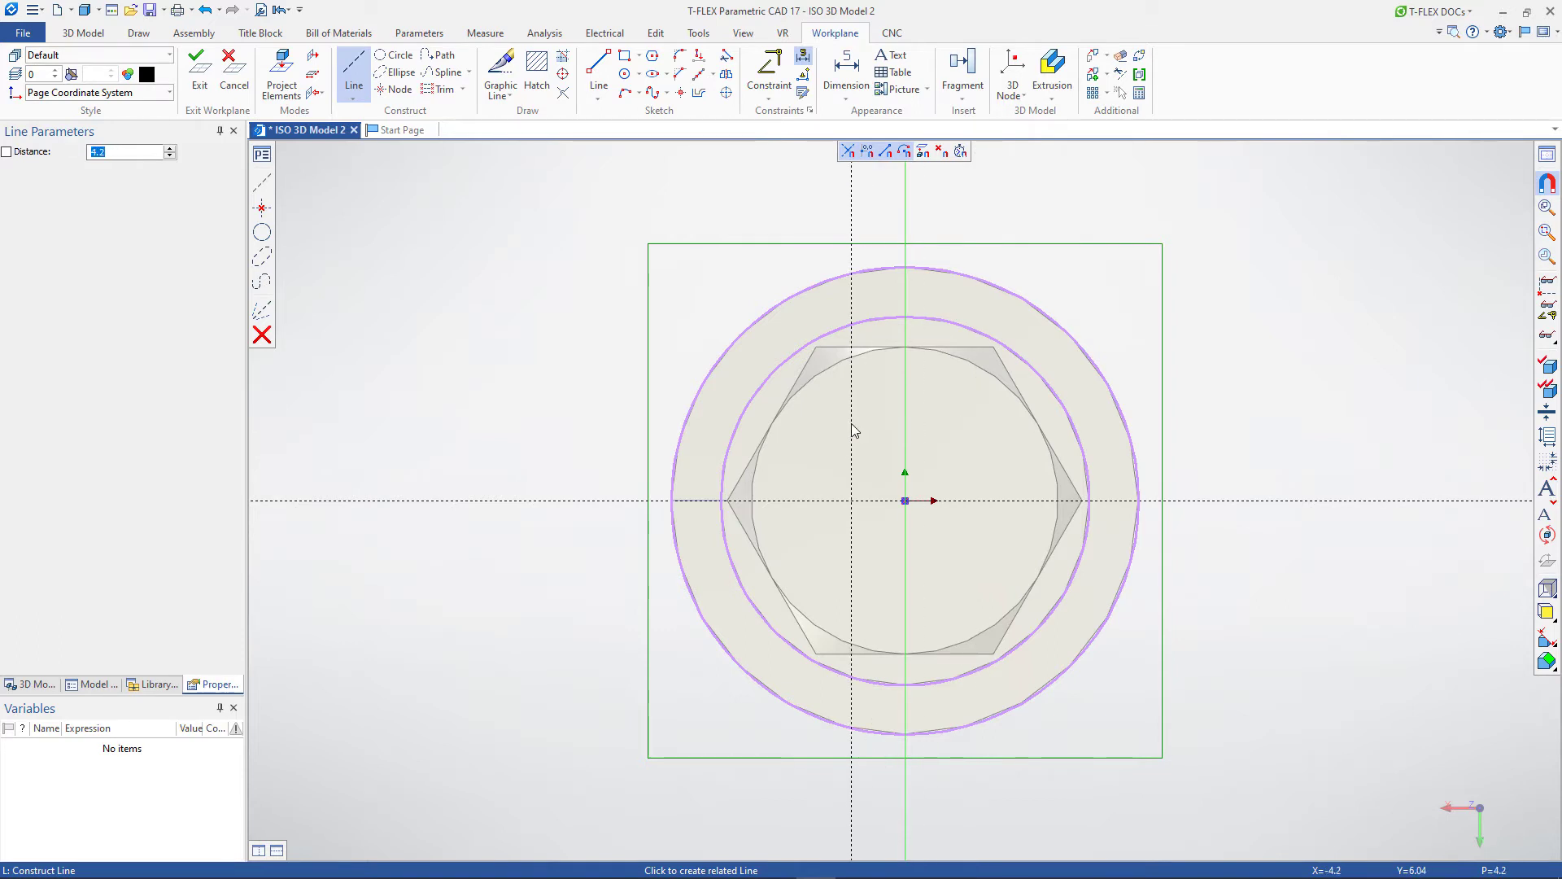
pyautogui.click(126, 153)
pyautogui.write('1')
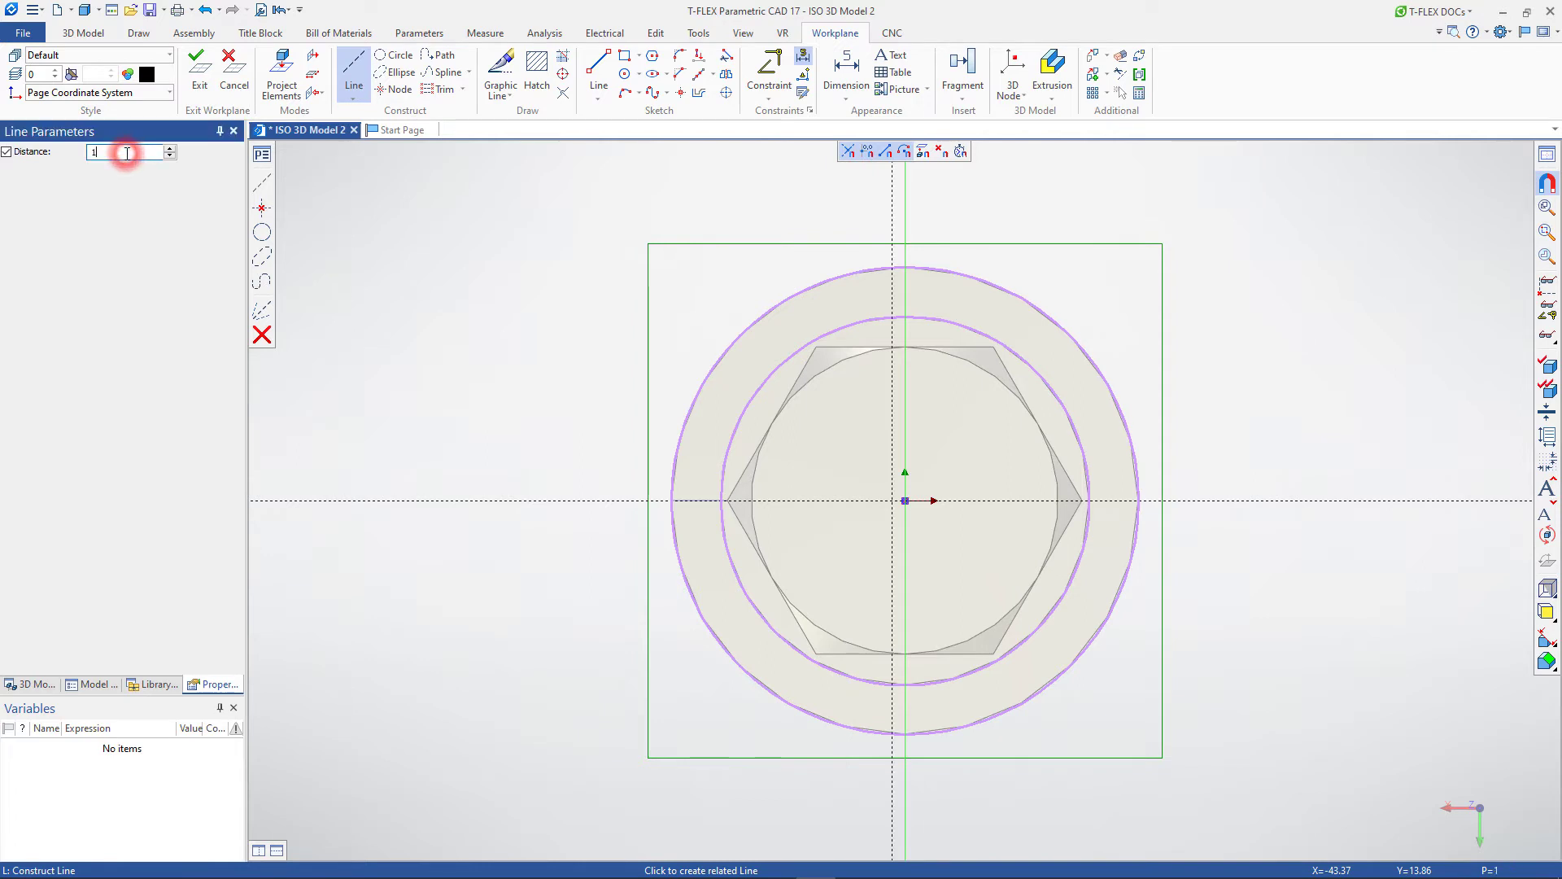
pyautogui.write('5.25')
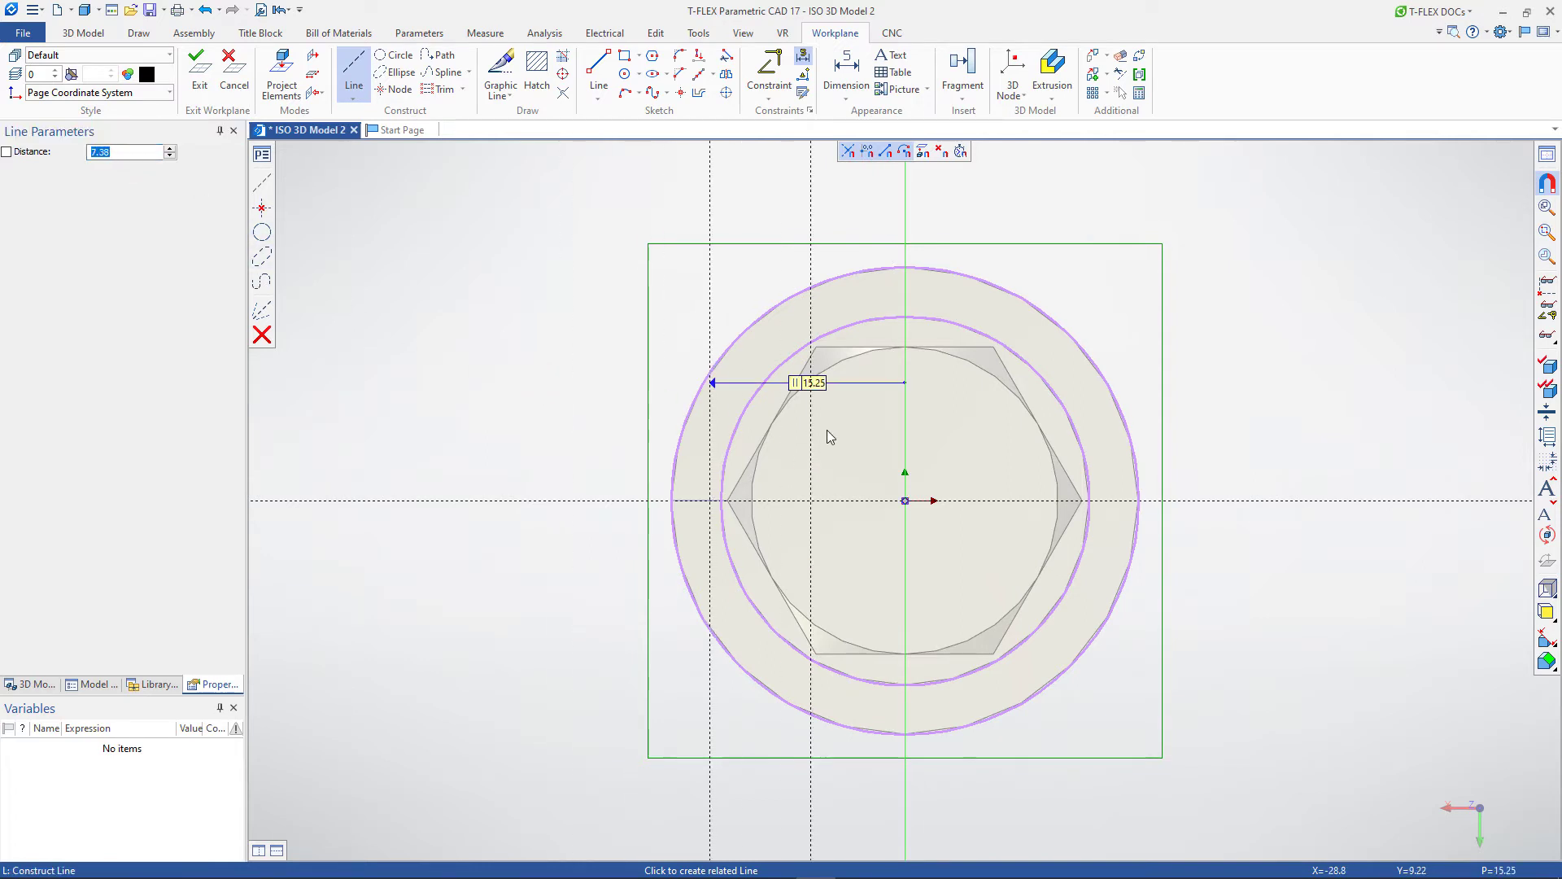
# Construct a horizontal line parallel to the horizontal axis, offset 15.25 above it
pyautogui.rightClick(850, 441)
pyautogui.click(821, 498)
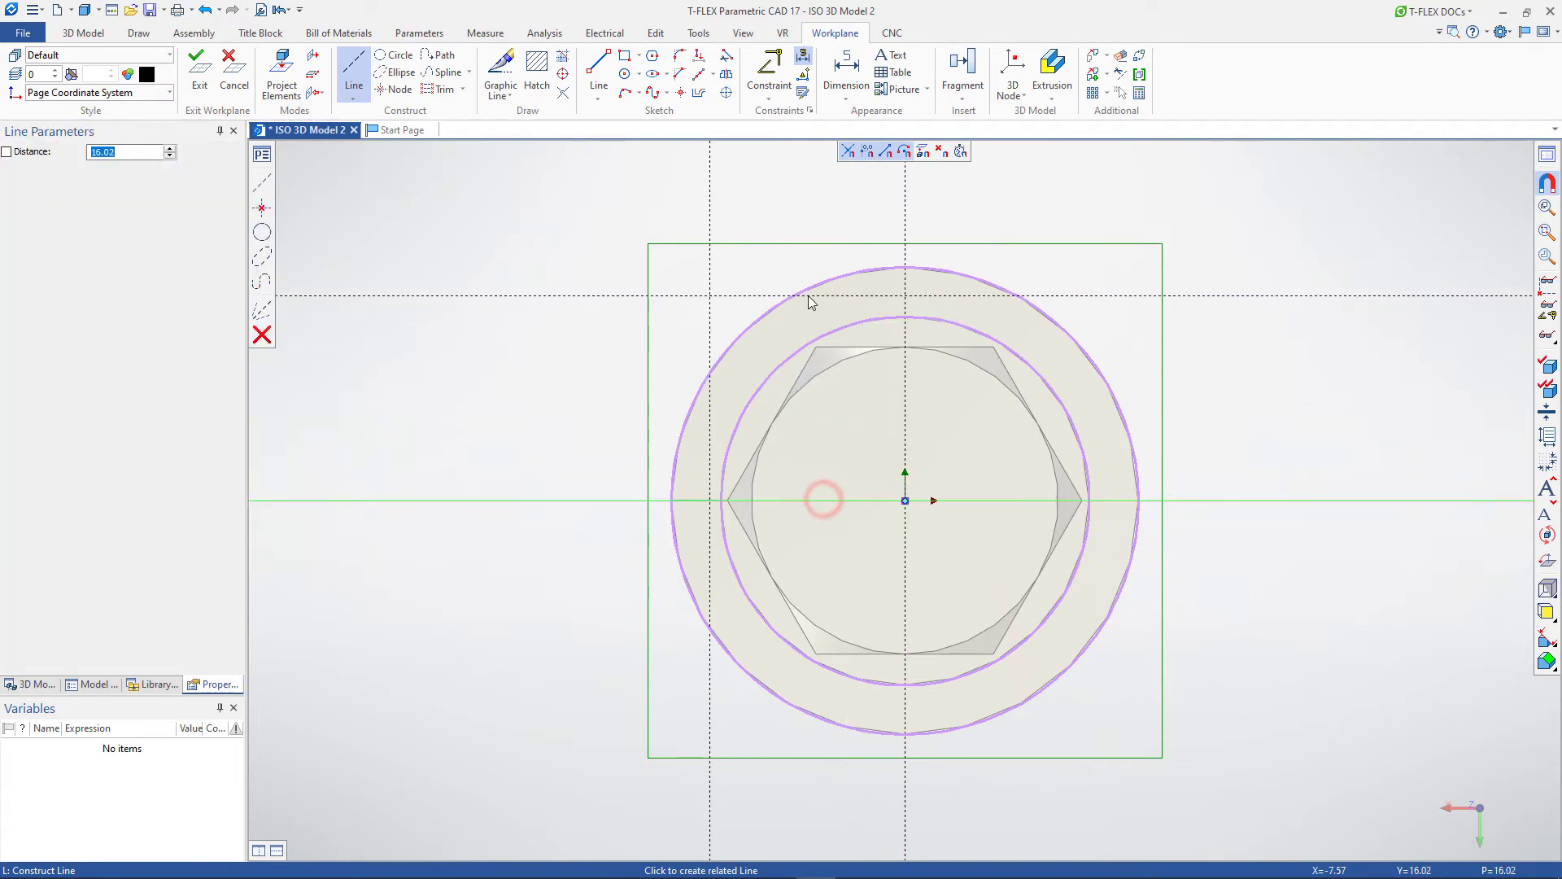
pyautogui.write('15.2')
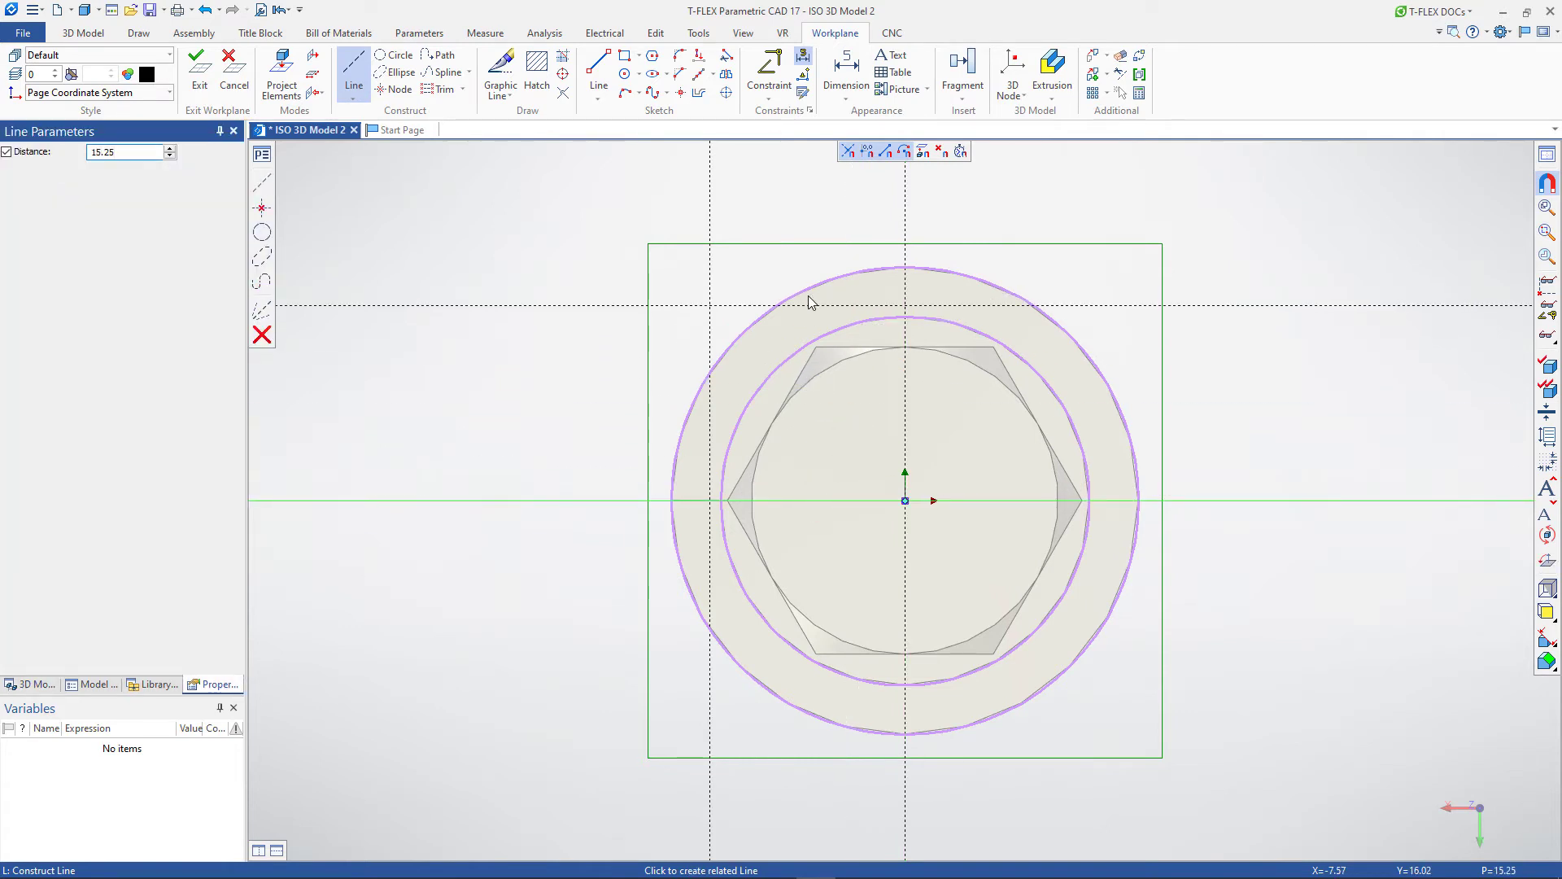
pyautogui.click(807, 303)
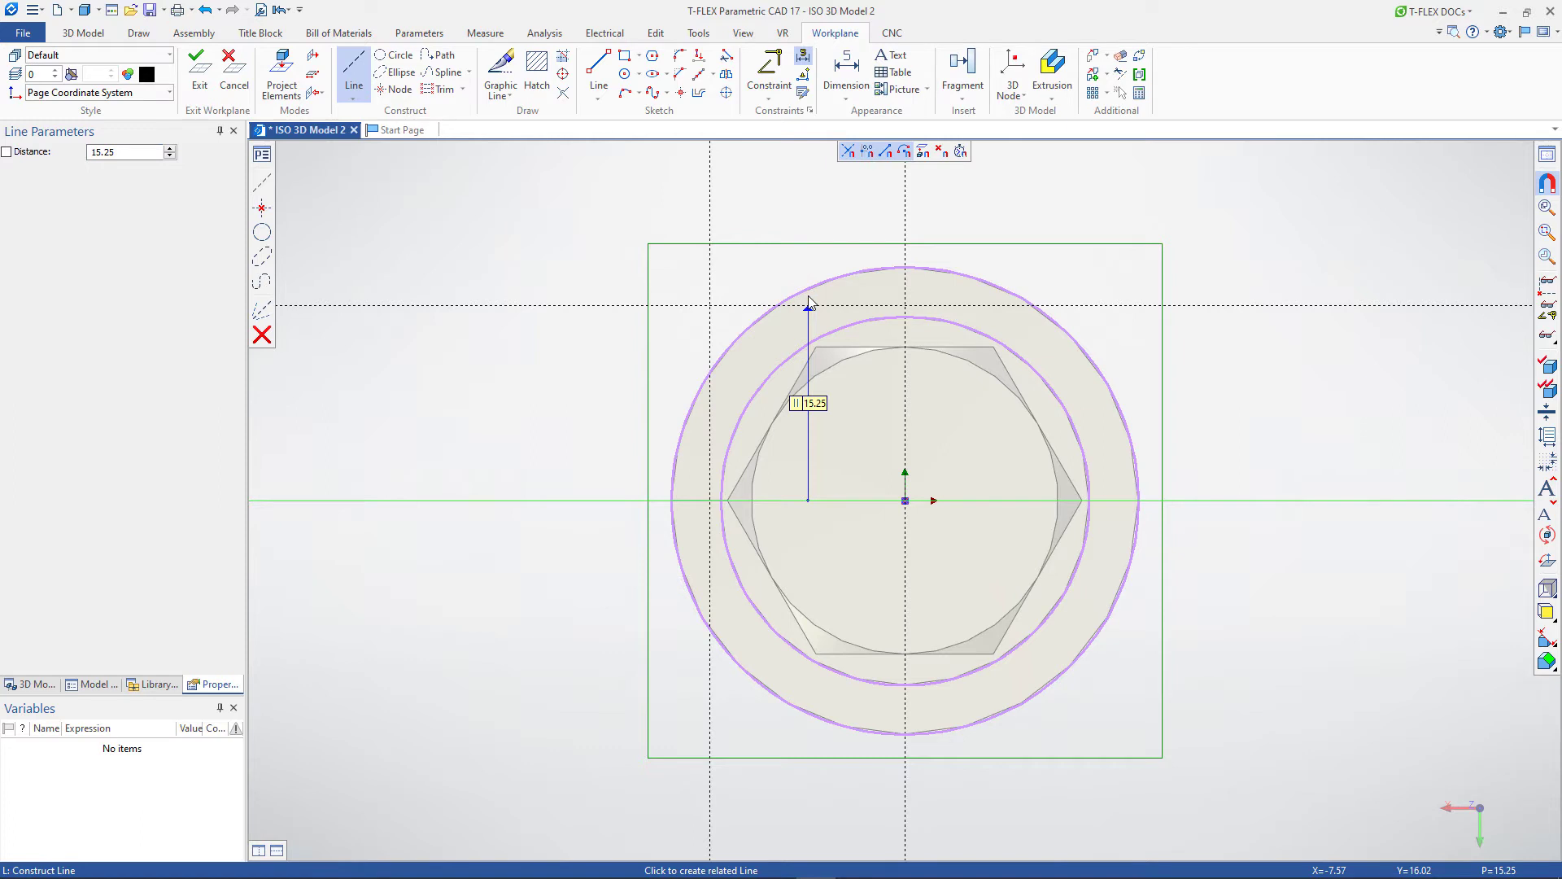
# Construct a diagonal line through the centre node and the intersection of the two offset construction lines
pyautogui.rightClick(966, 454)
pyautogui.click(903, 500)
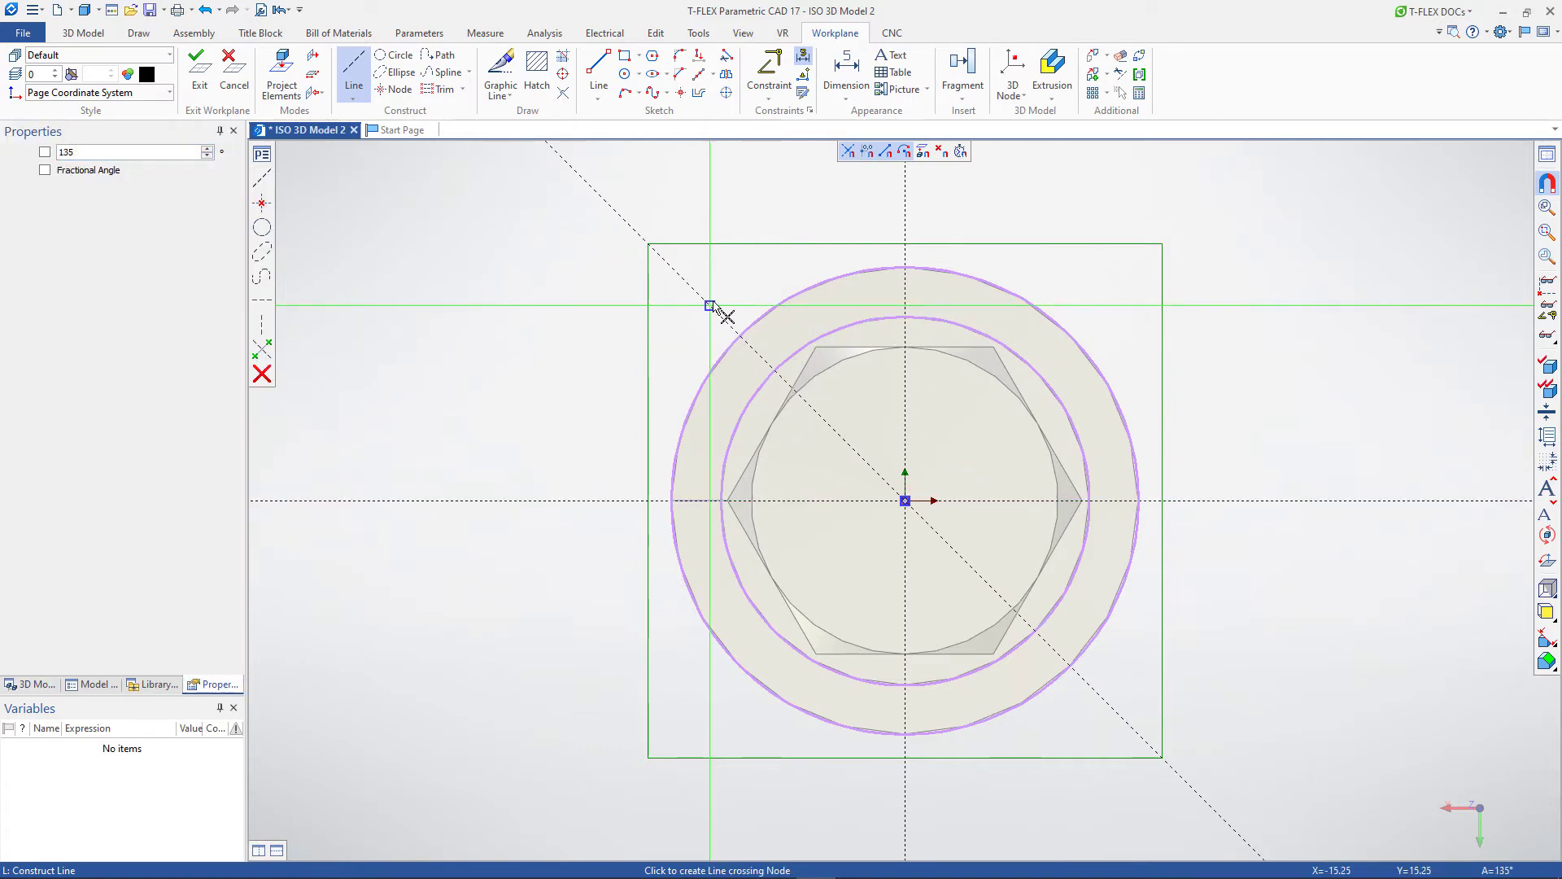
pyautogui.click(710, 307)
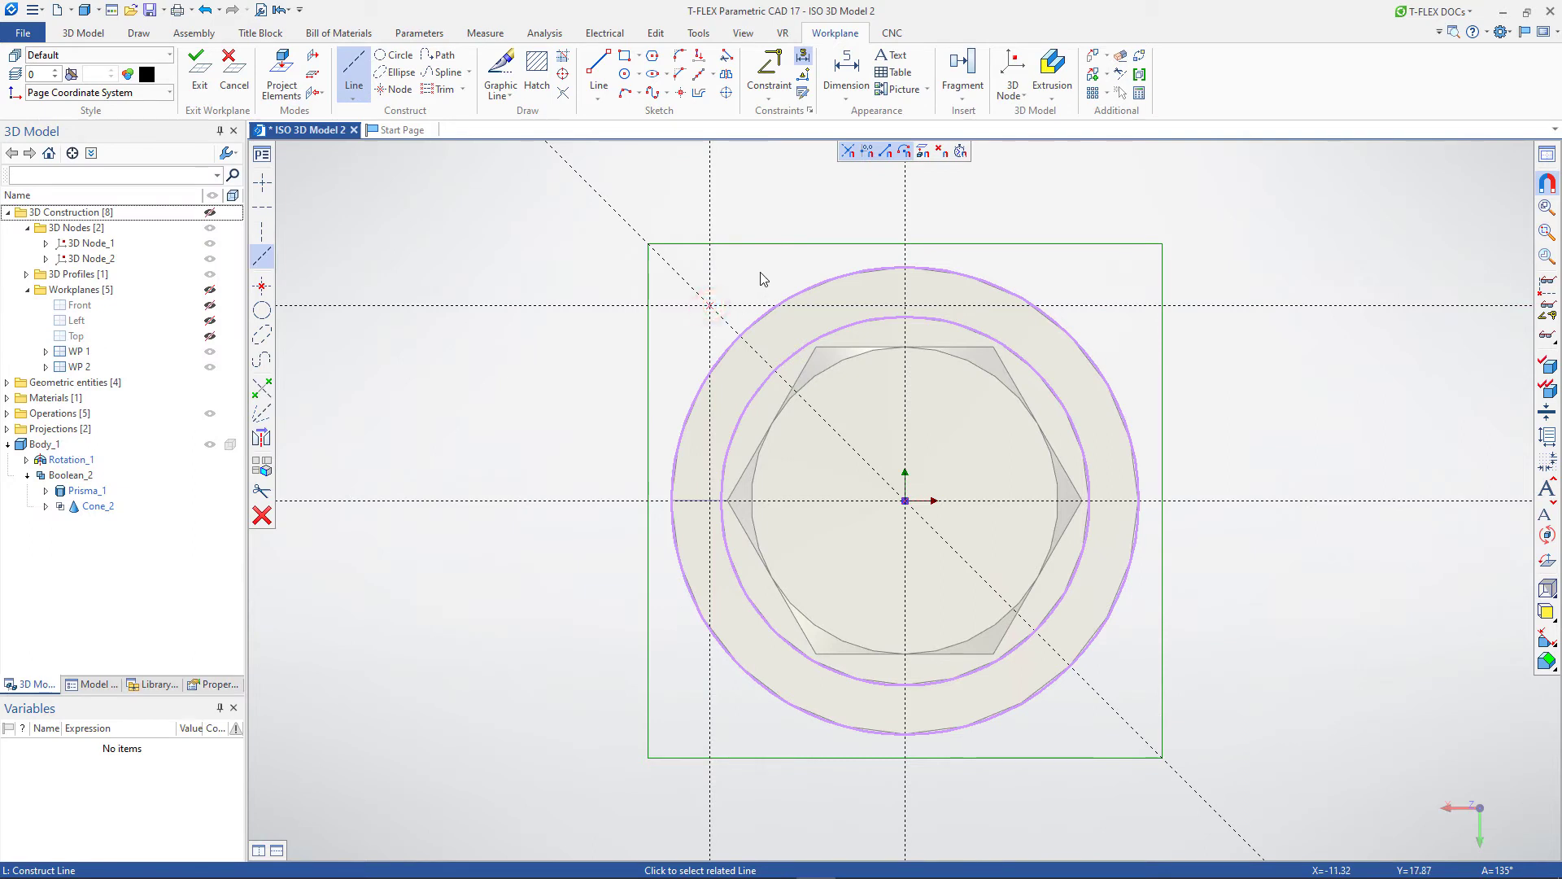
# Construct a circle with a radius of 27.2 centred on the origin node
pyautogui.click(396, 57)
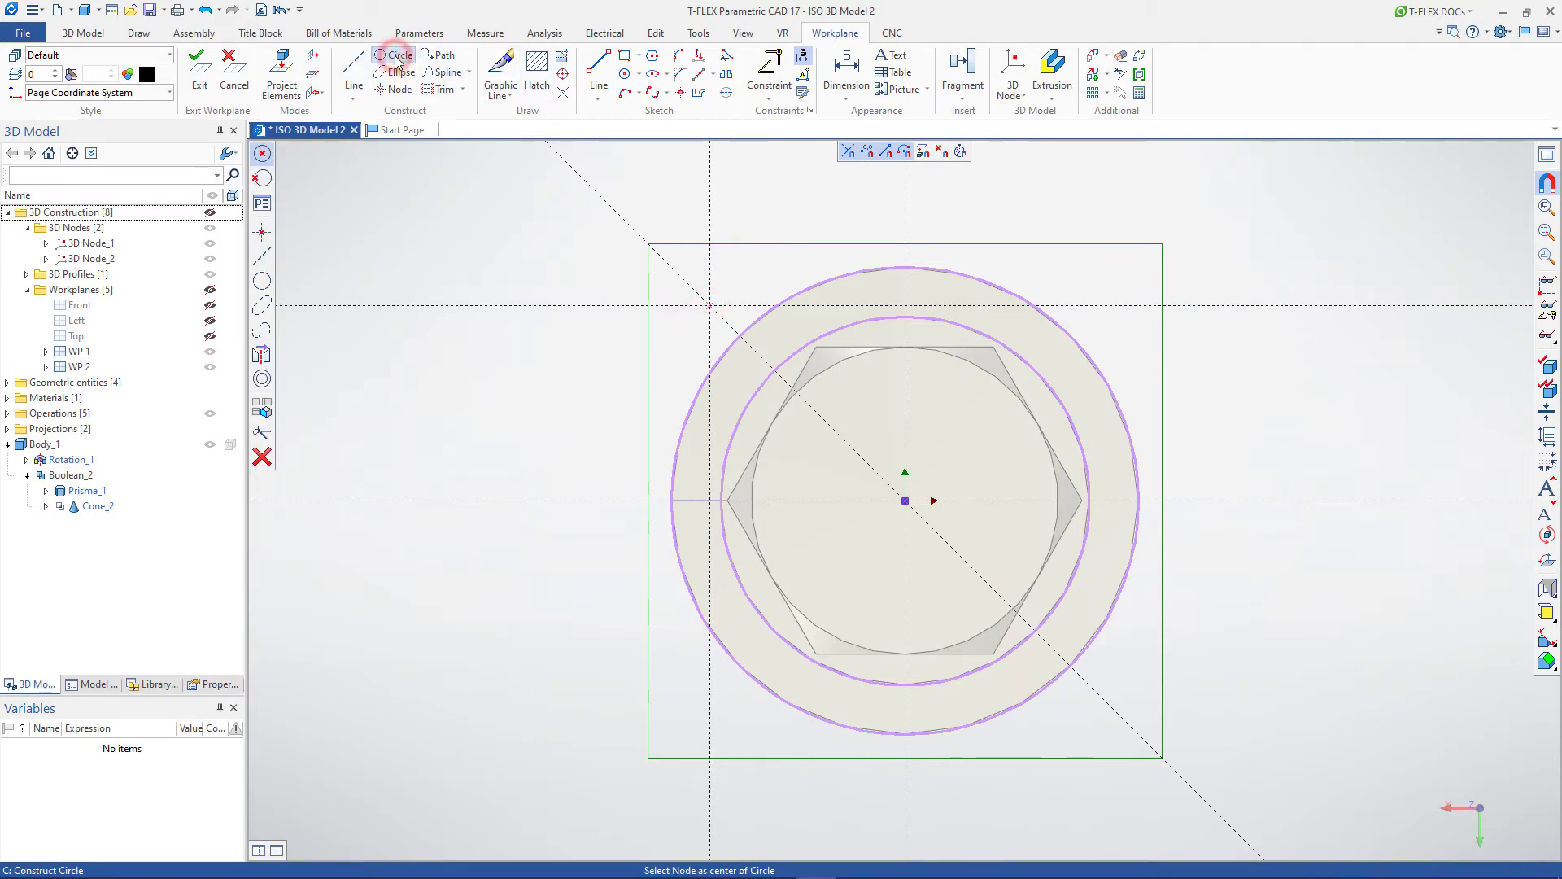
pyautogui.click(905, 501)
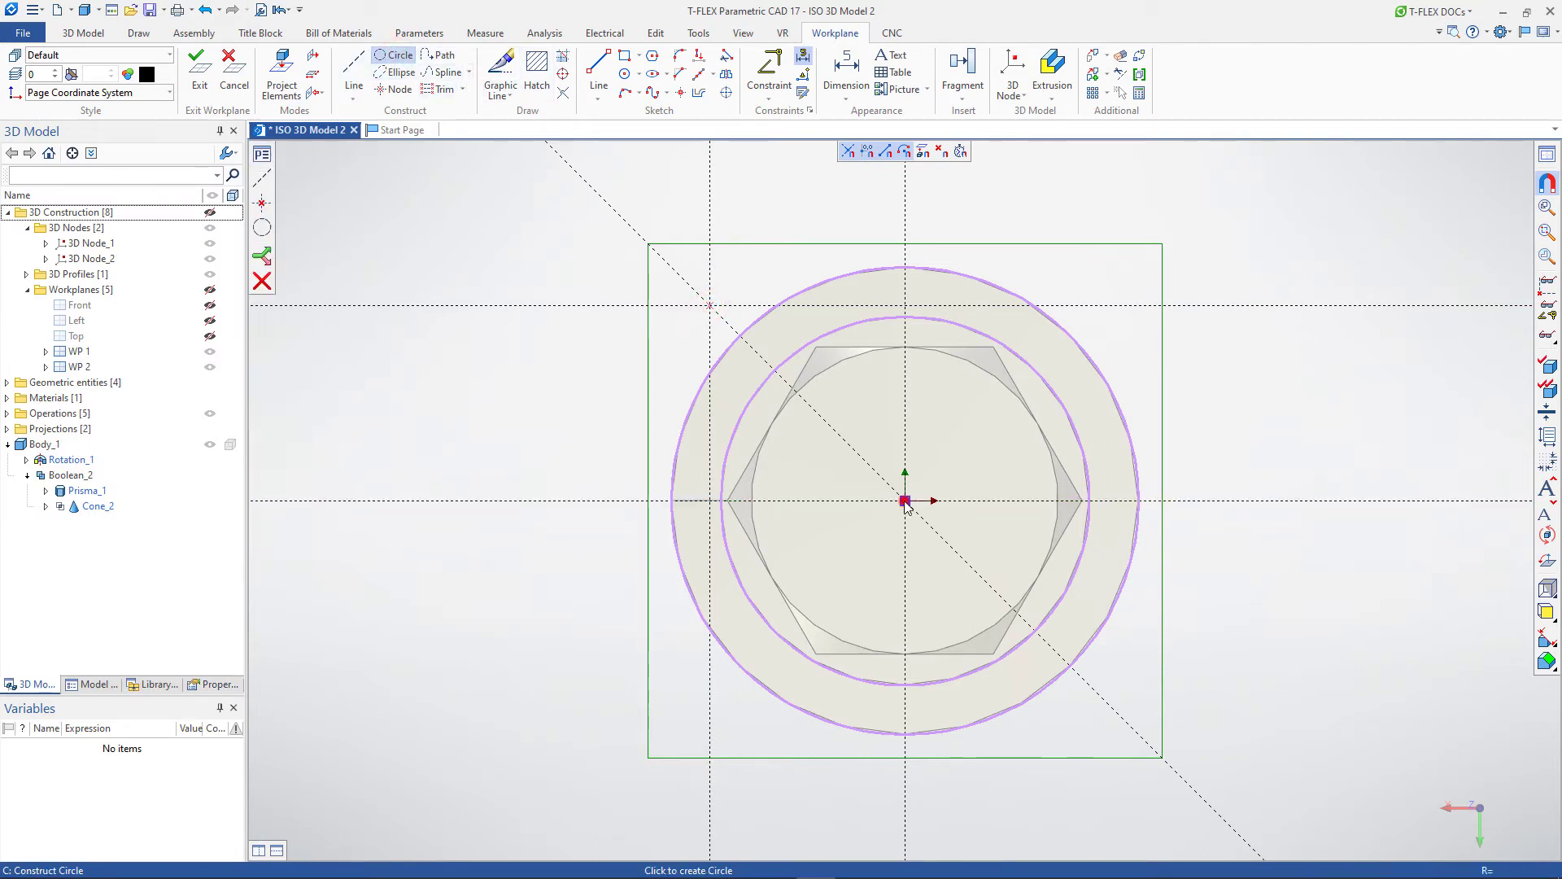
pyautogui.click(905, 501)
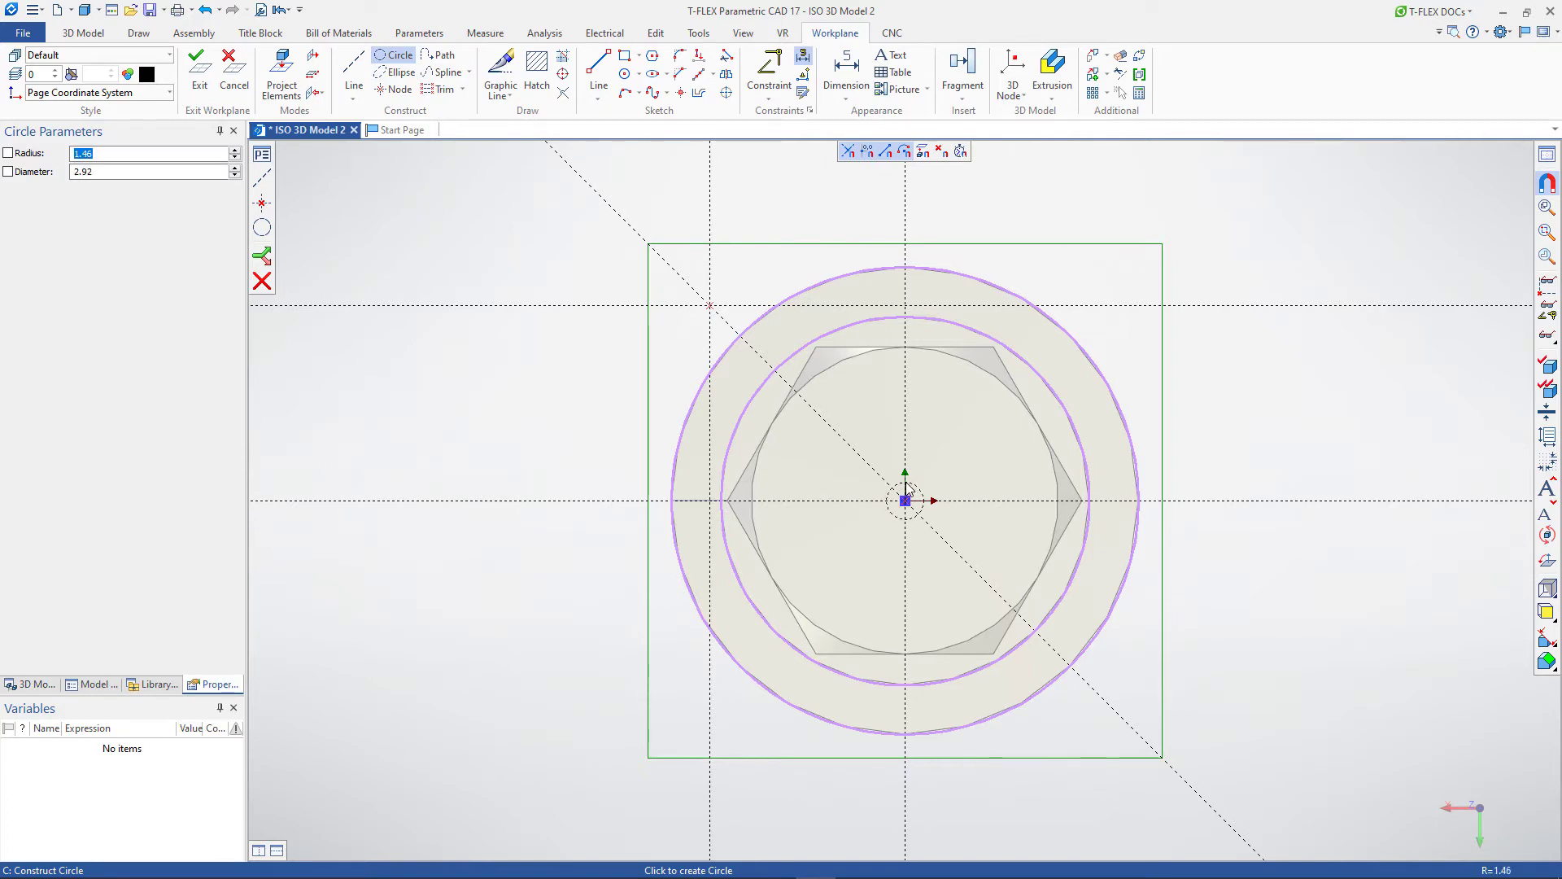
pyautogui.write('27.2')
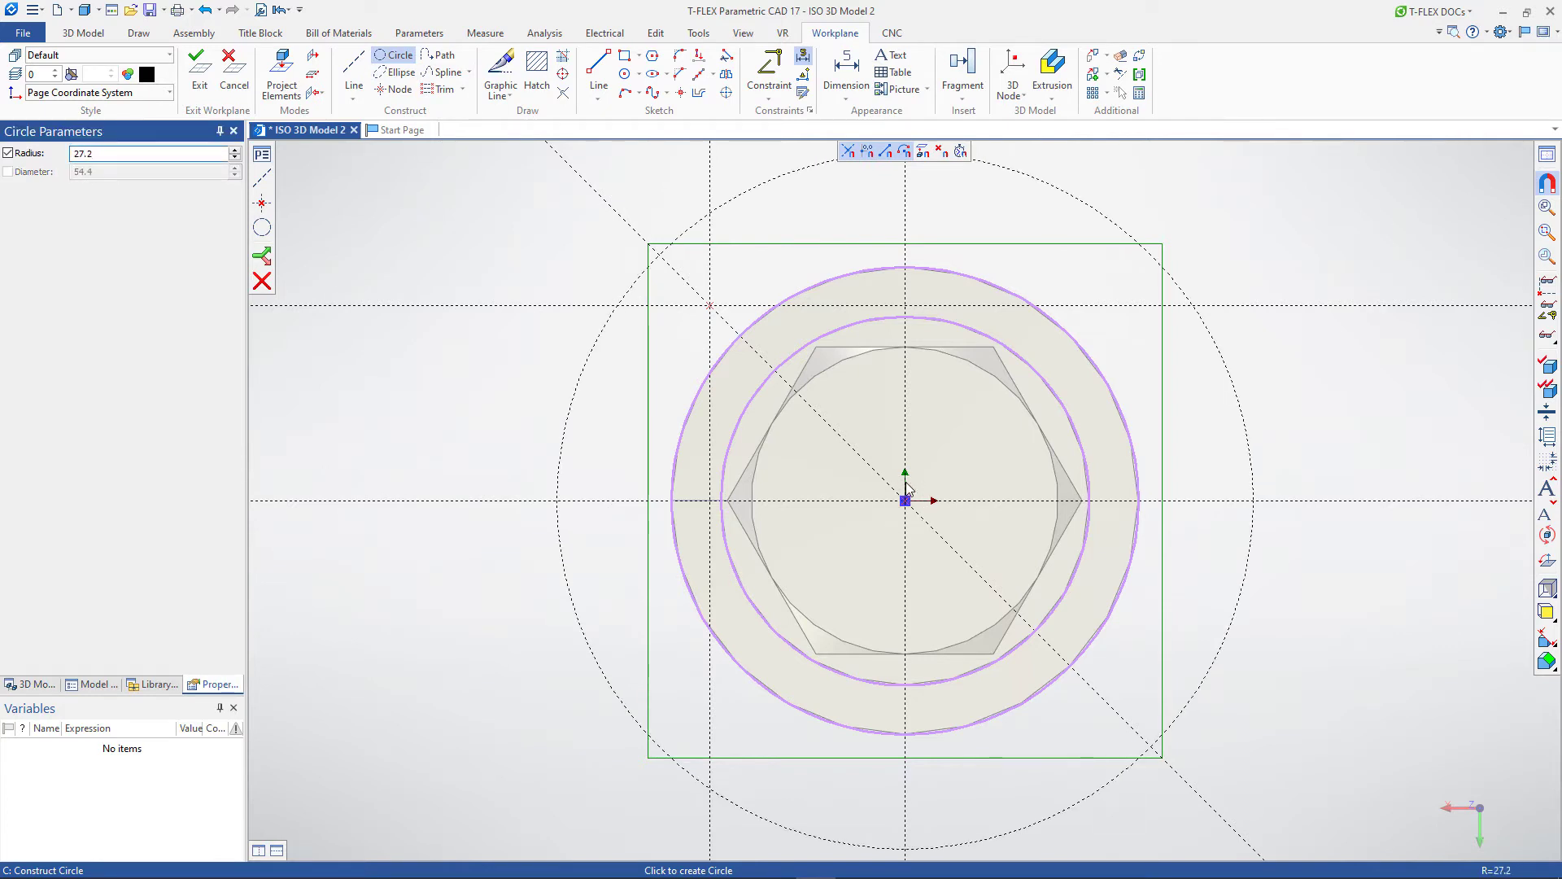
pyautogui.press('Return')
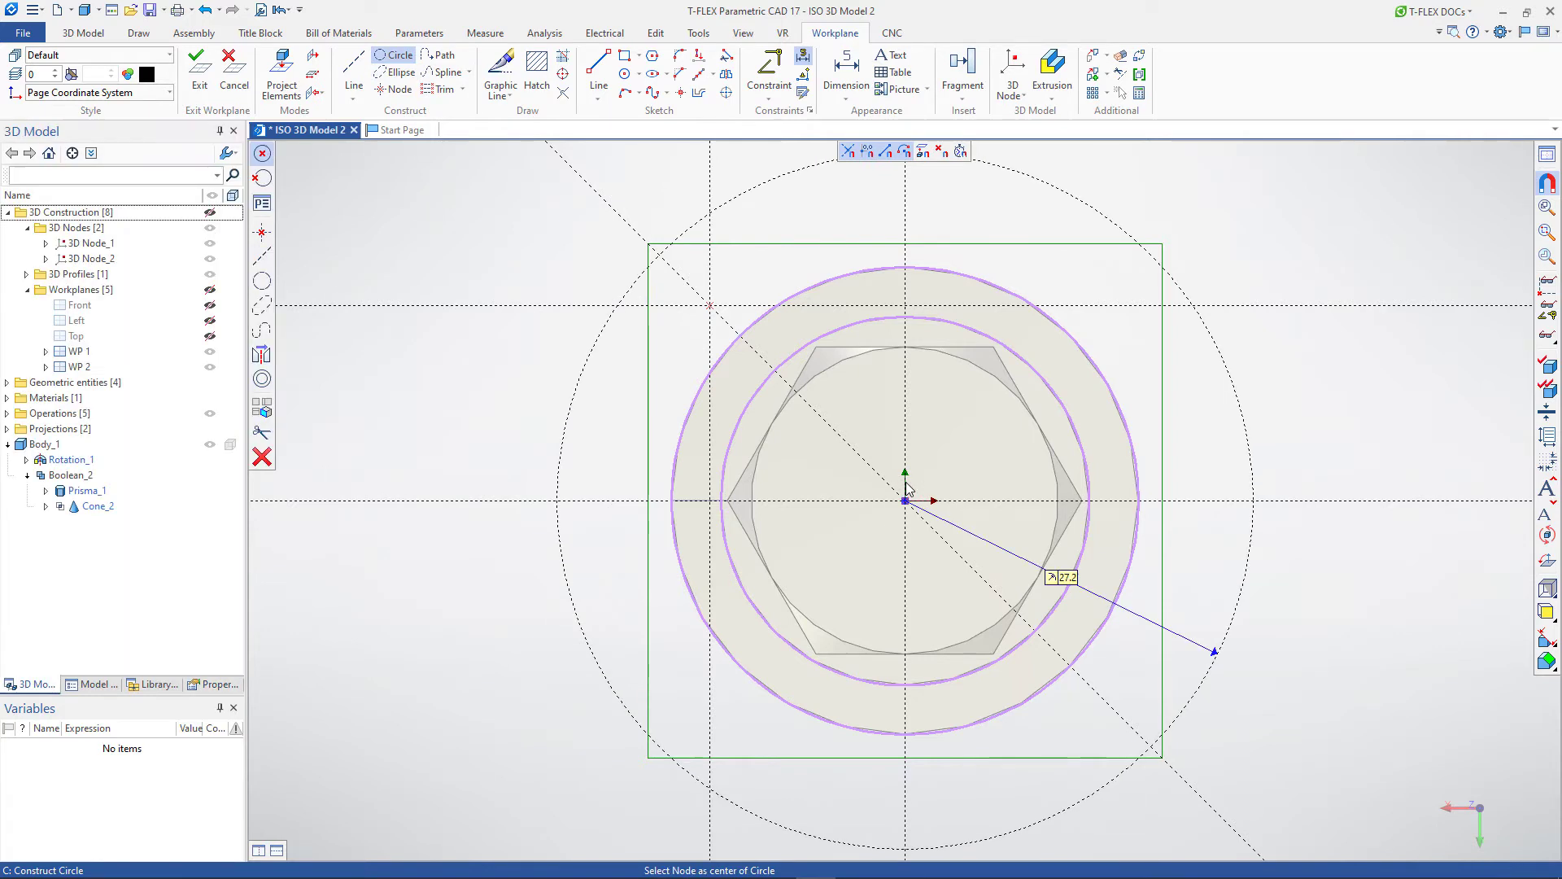
# Construct a circle centred on the offset lines' intersection node and tangent to the 27.2 radius circle
pyautogui.rightClick(805, 382)
pyautogui.click(710, 305)
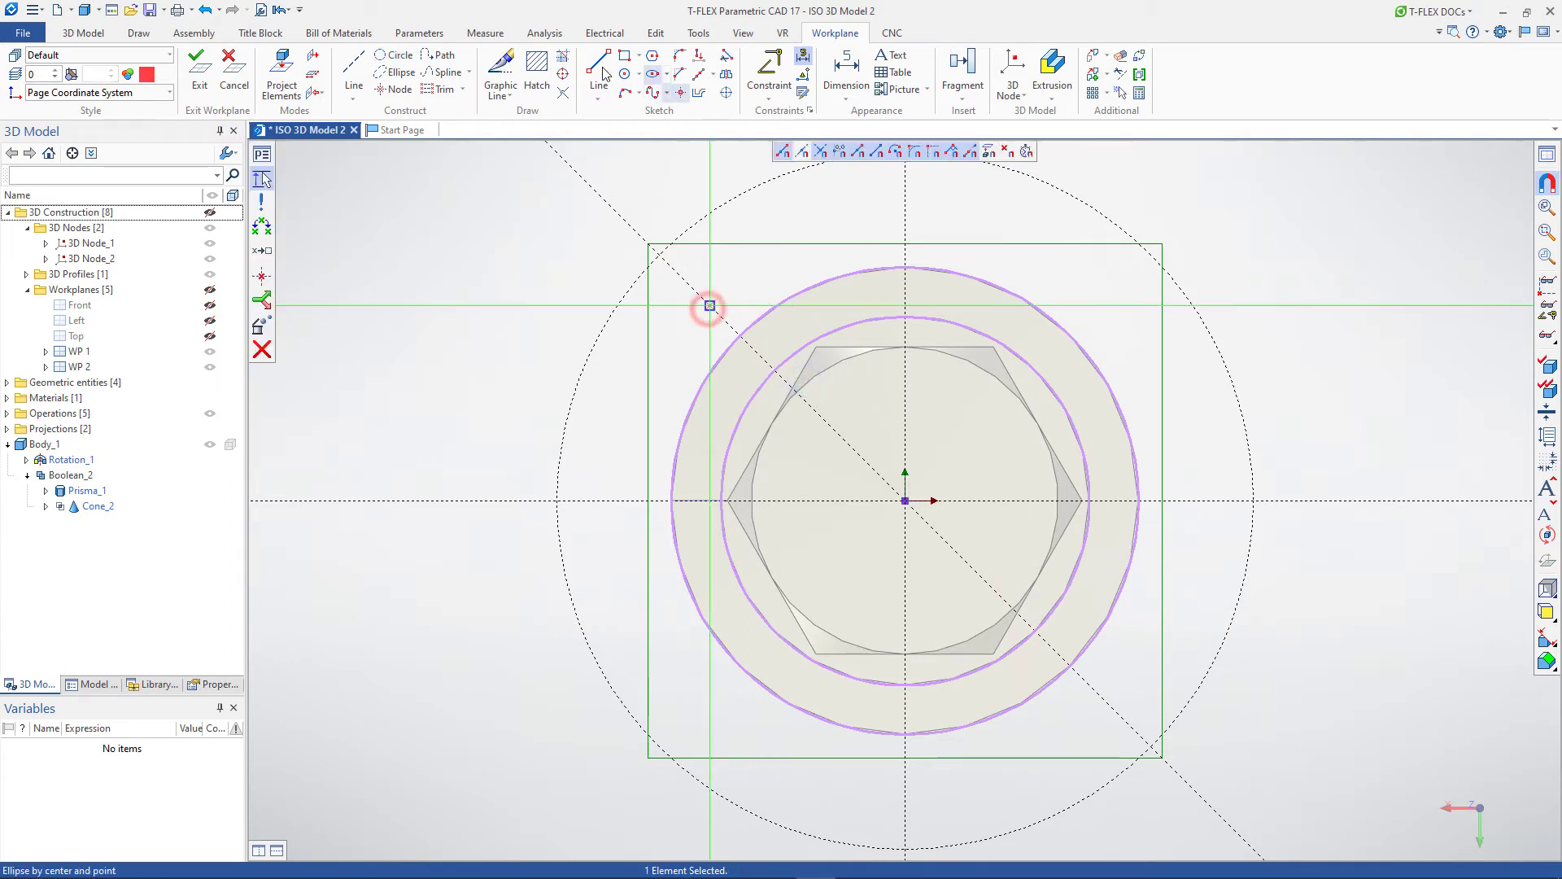
pyautogui.click(396, 58)
pyautogui.click(709, 306)
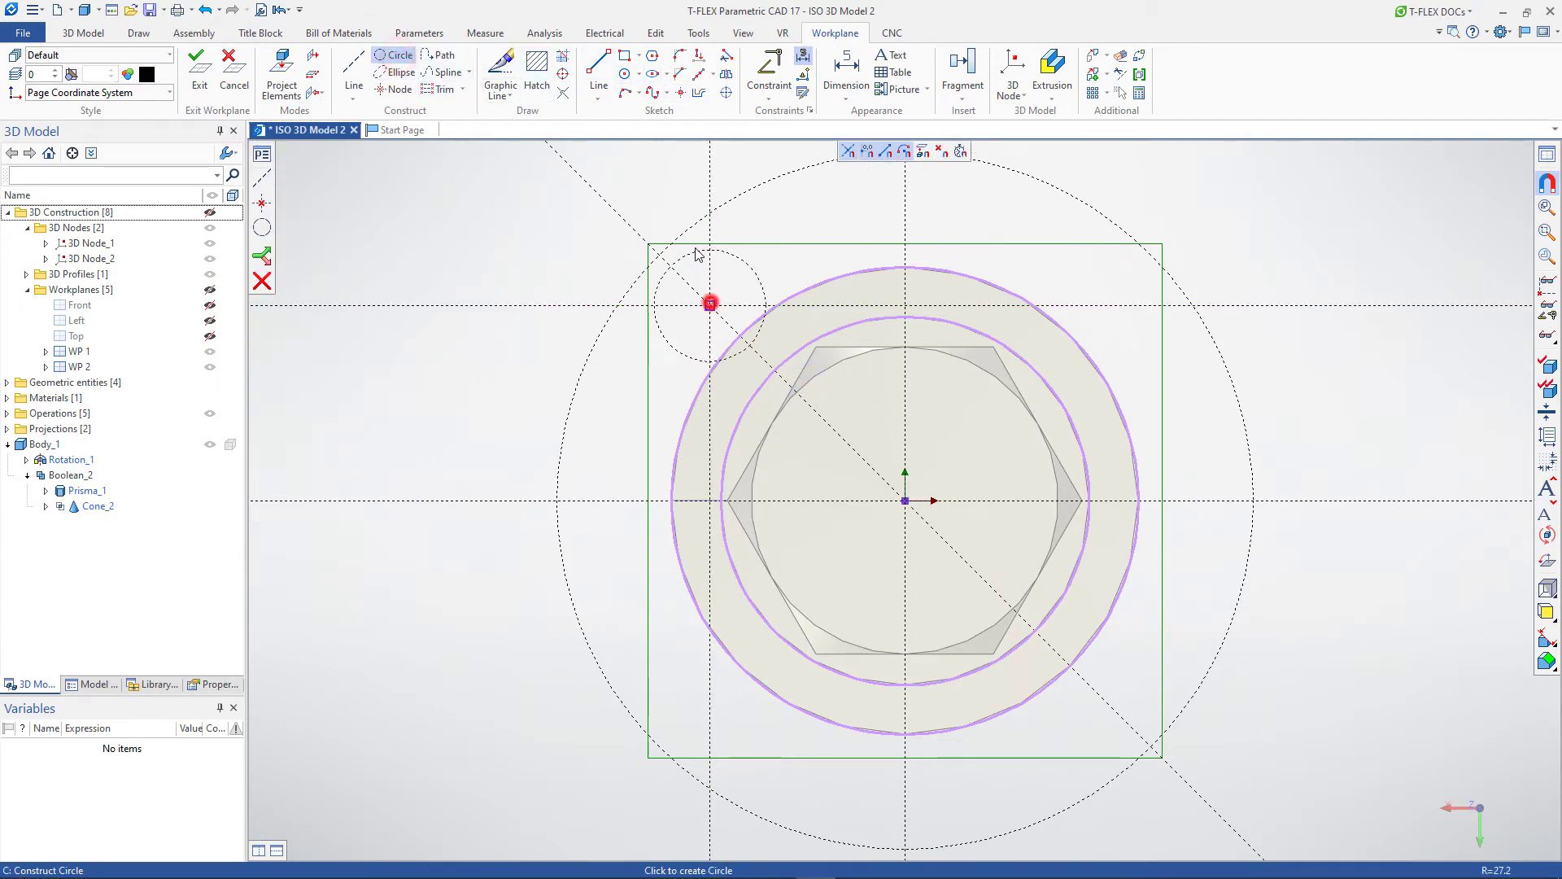
pyautogui.click(692, 229)
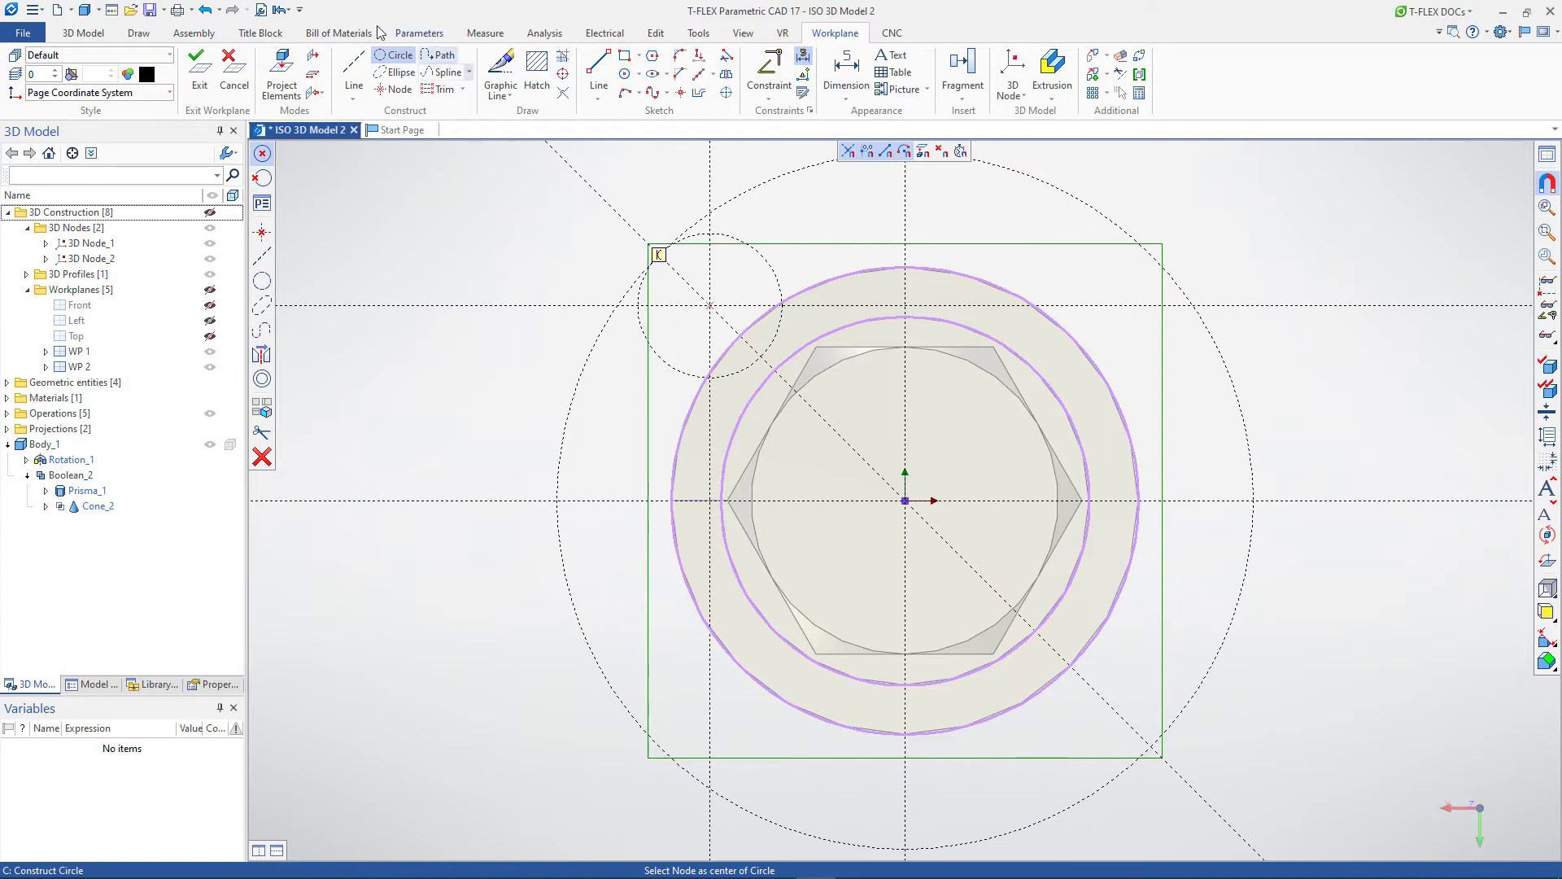
pyautogui.click(362, 94)
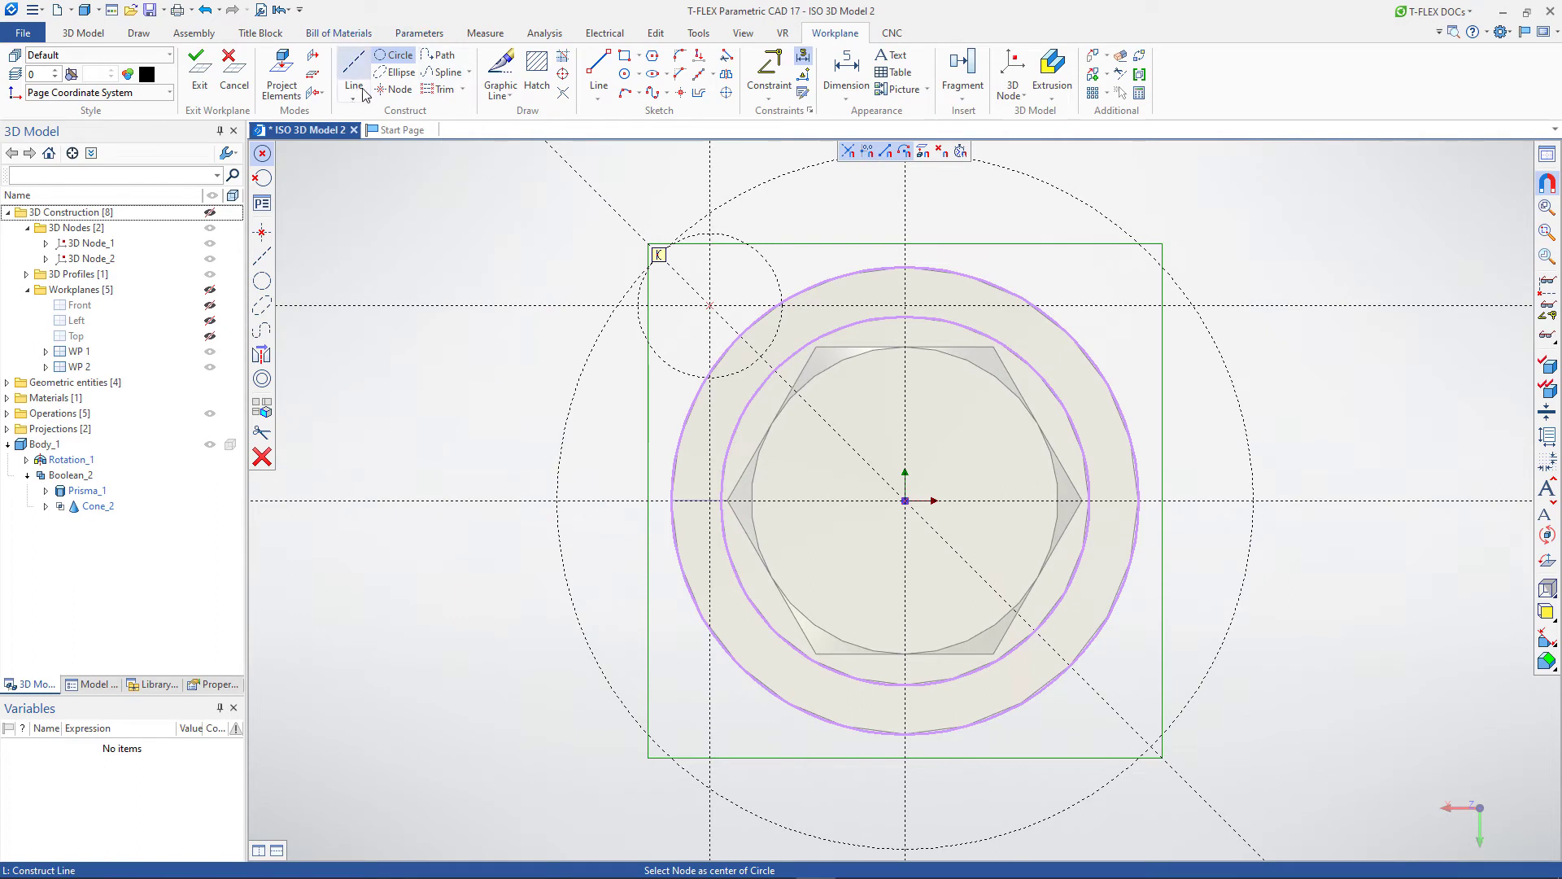
pyautogui.click(820, 287)
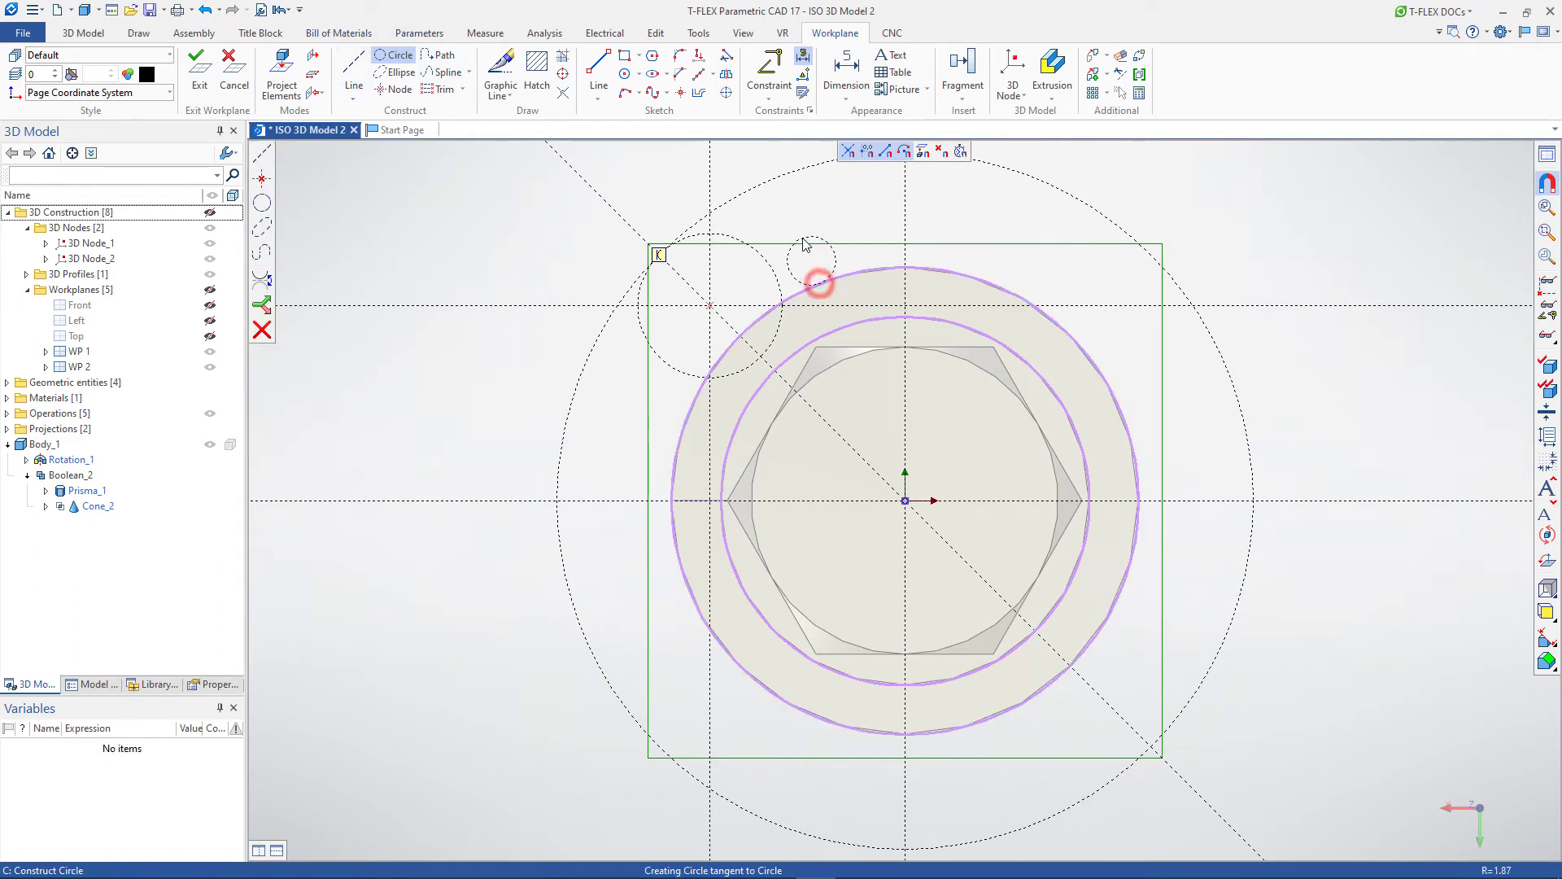
pyautogui.press('Escape')
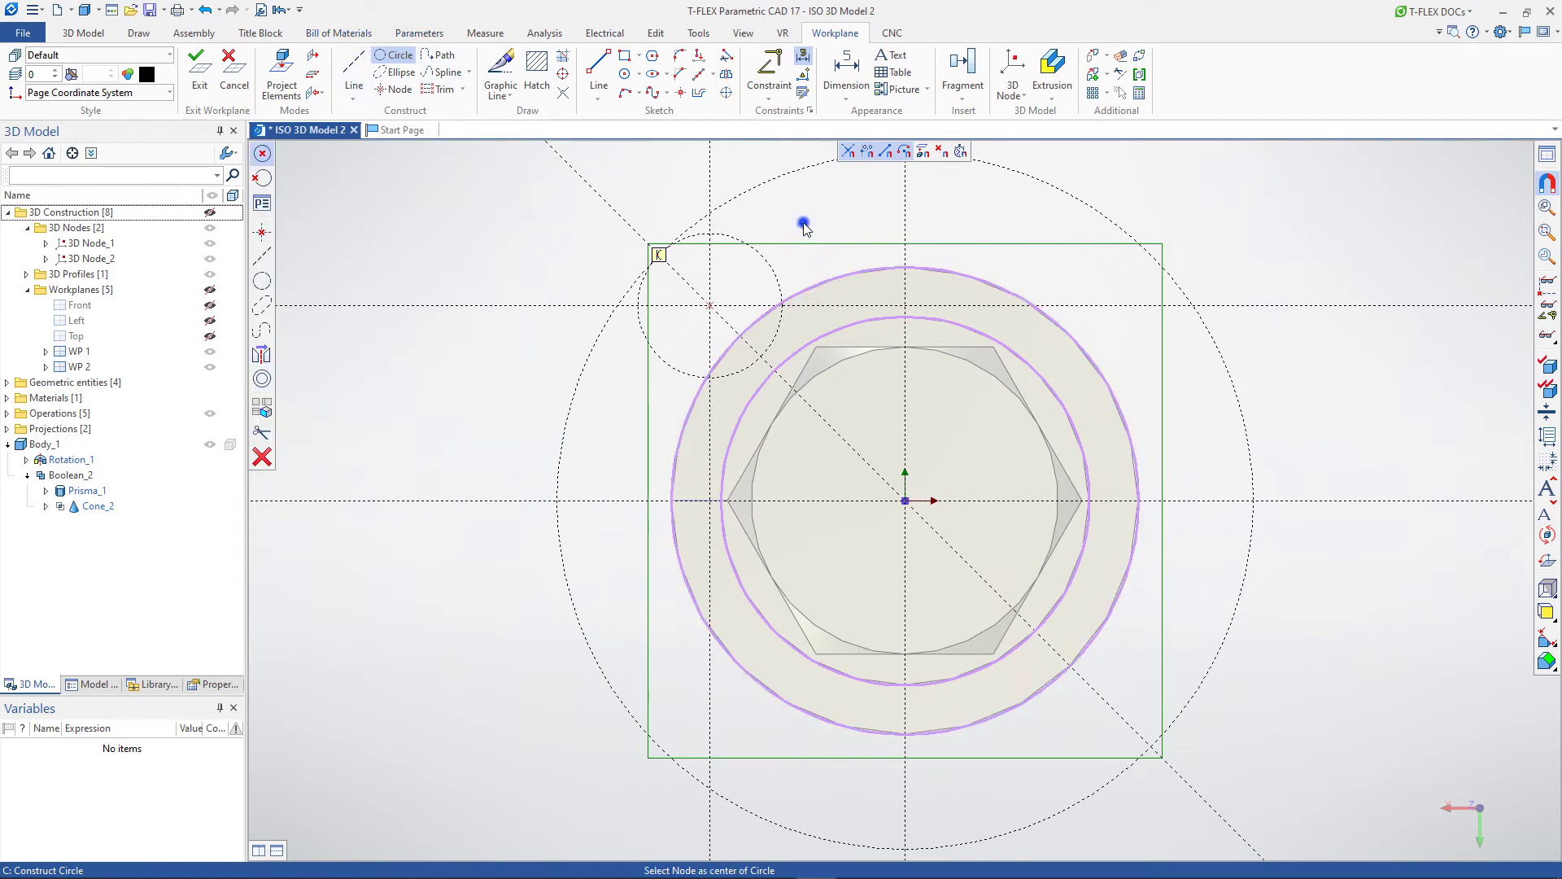
# Turn off the Auxiliary property of the flange's projected outer circle to make it a regular graphic line
pyautogui.rightClick(813, 285)
pyautogui.rightClick(817, 289)
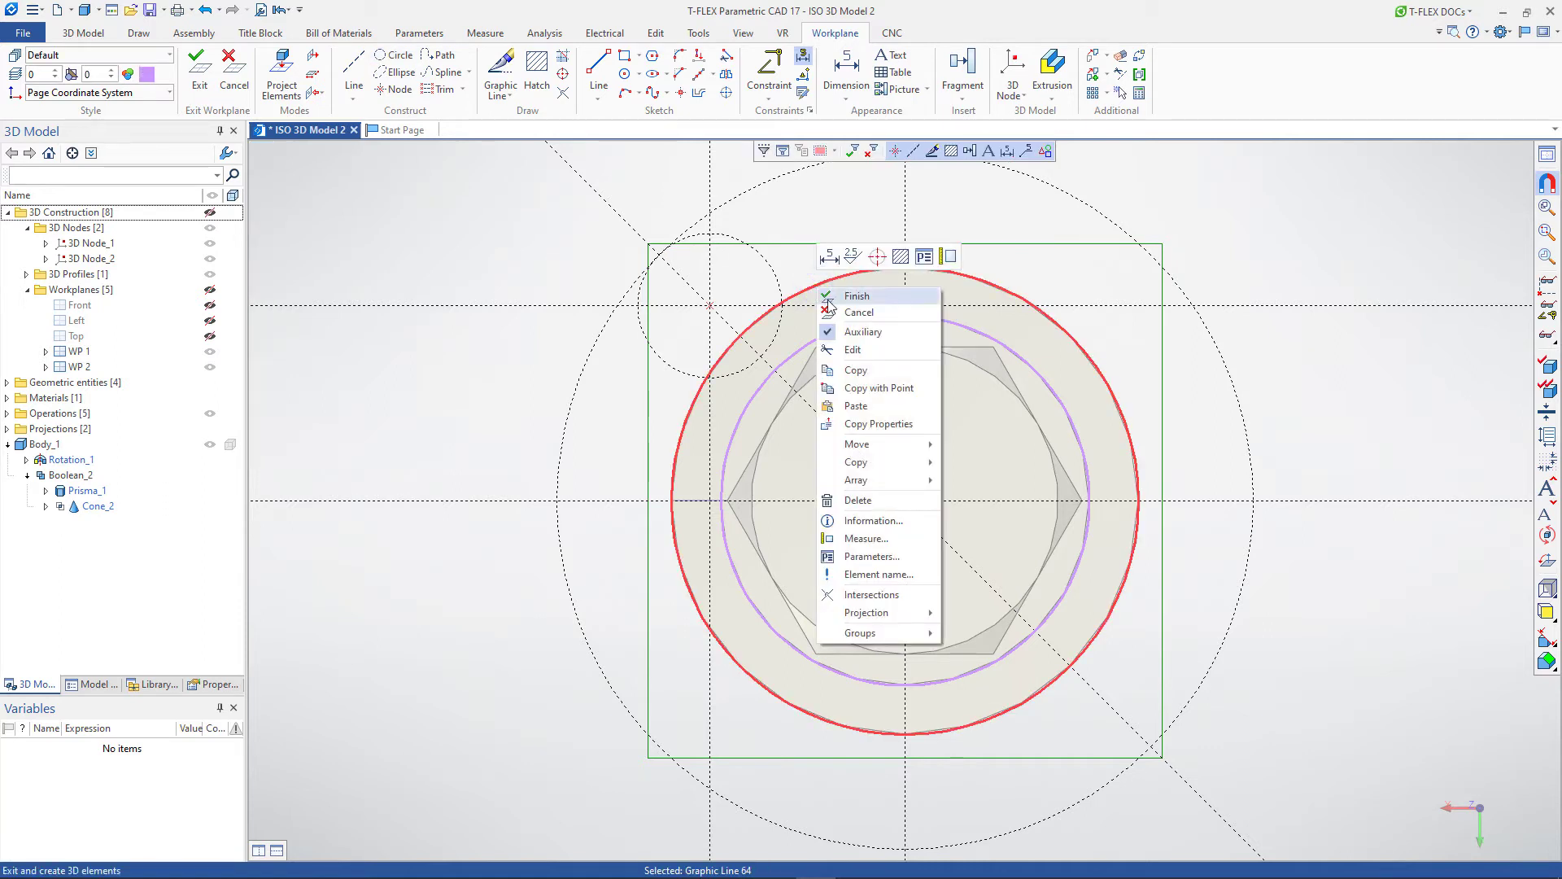
pyautogui.click(853, 331)
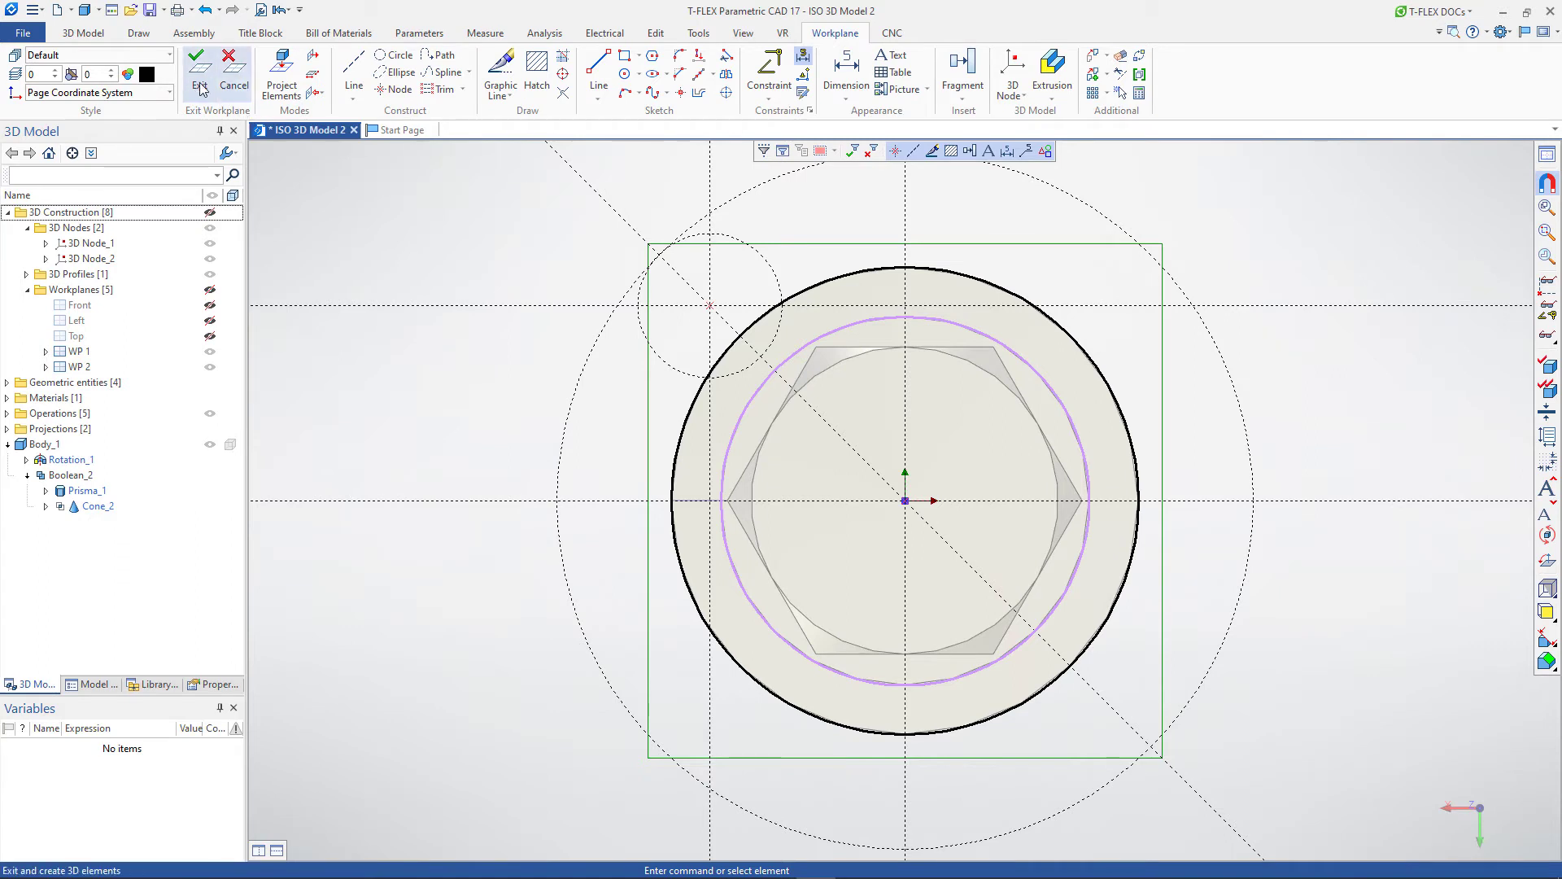
# Make the flange's projected outer circle an auxiliary line again
pyautogui.click(828, 282)
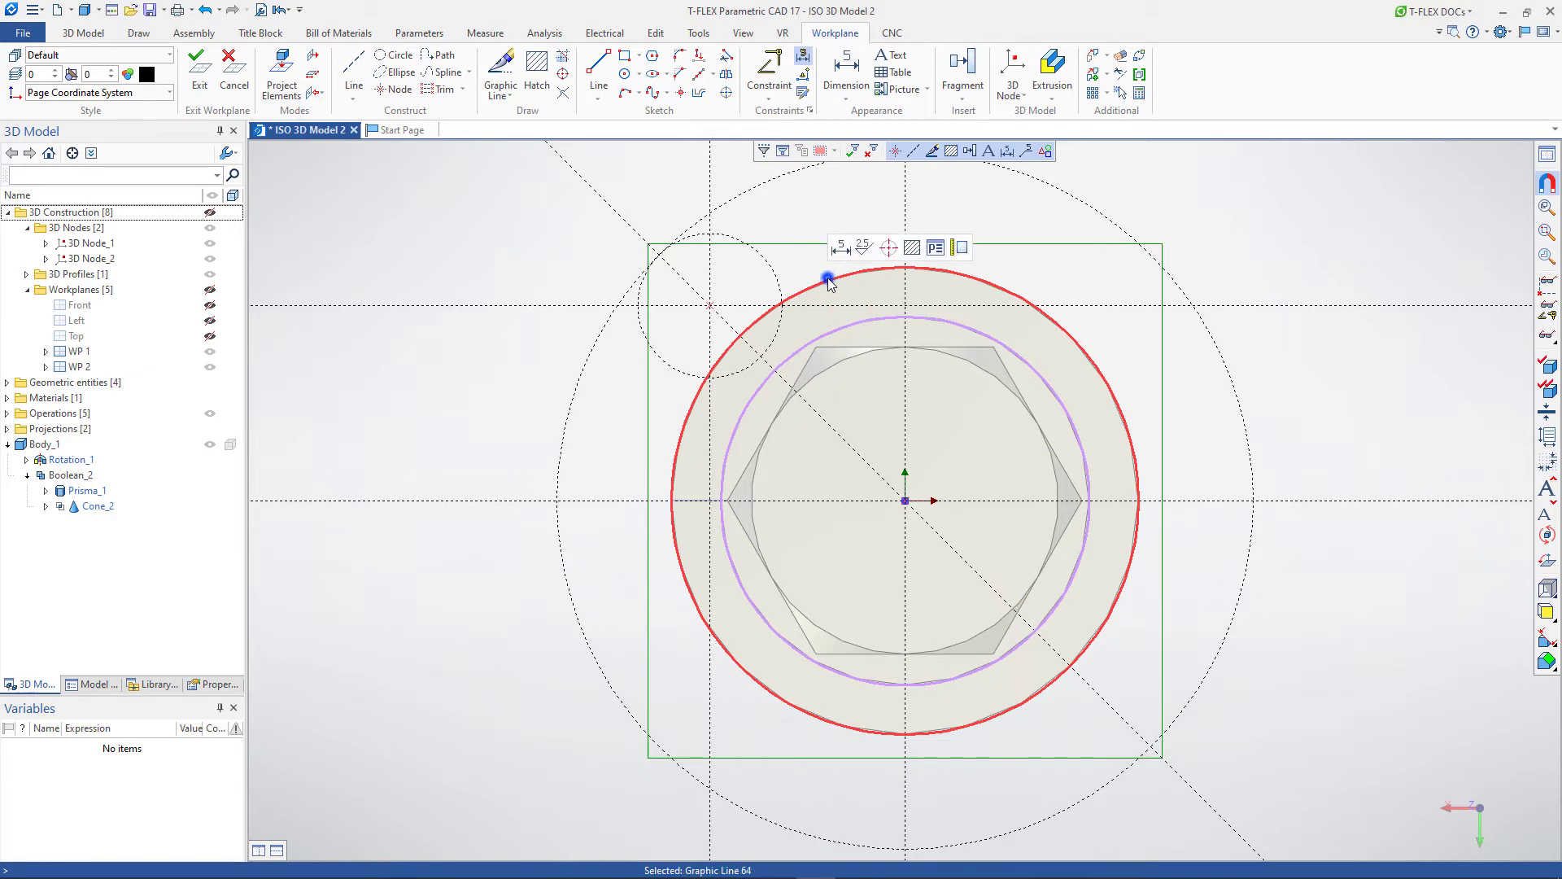
pyautogui.rightClick(828, 281)
pyautogui.click(875, 323)
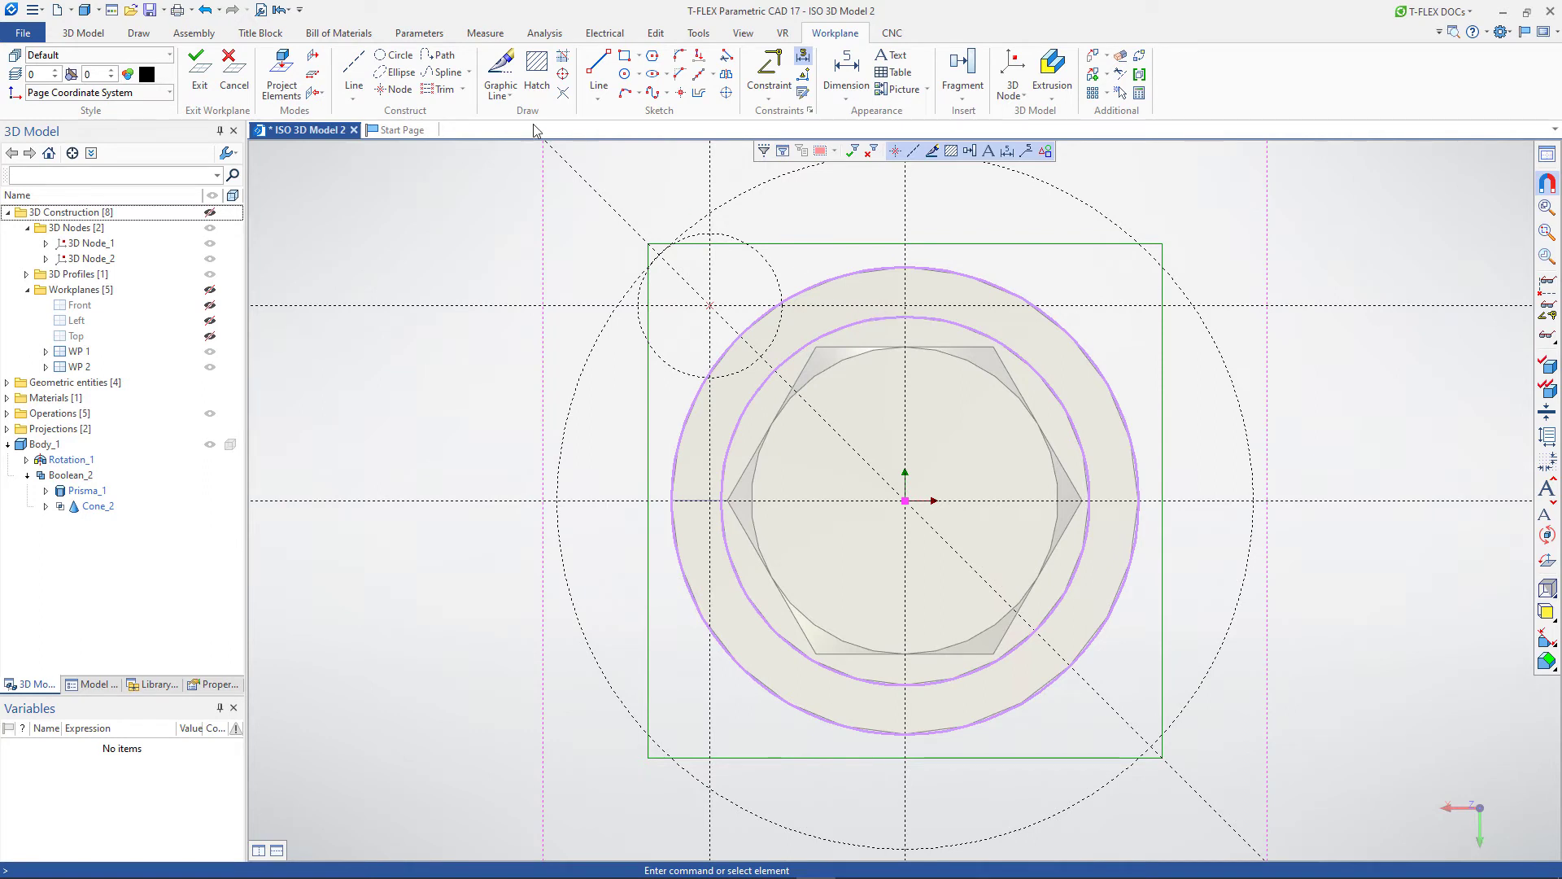
# Construct a line tangent to the small circle at an angle of -18° to the diagonal construction line
pyautogui.click(356, 65)
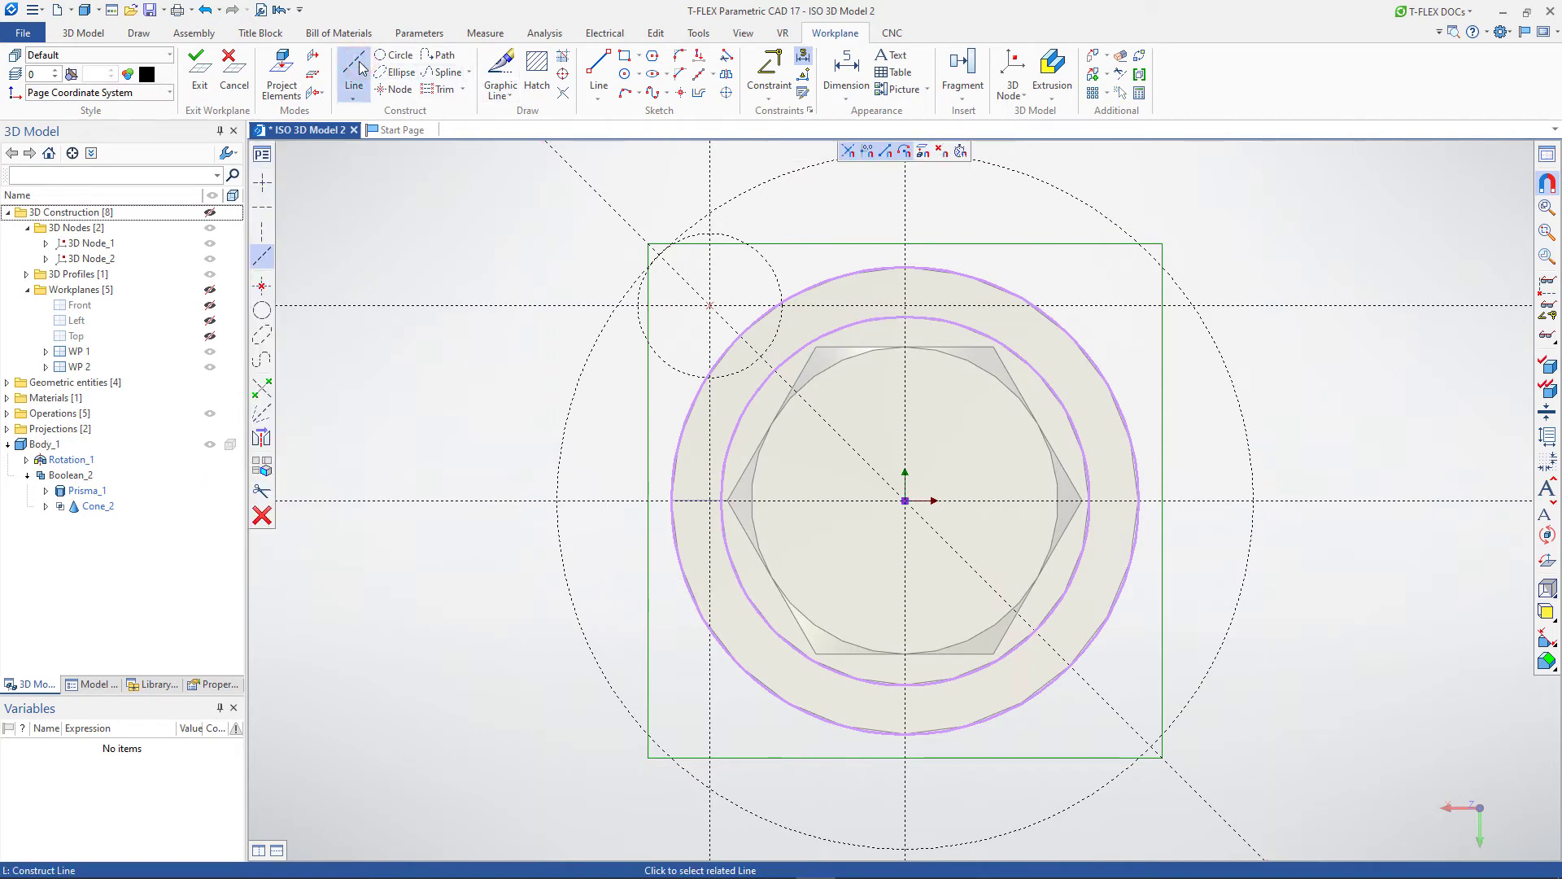
pyautogui.click(735, 237)
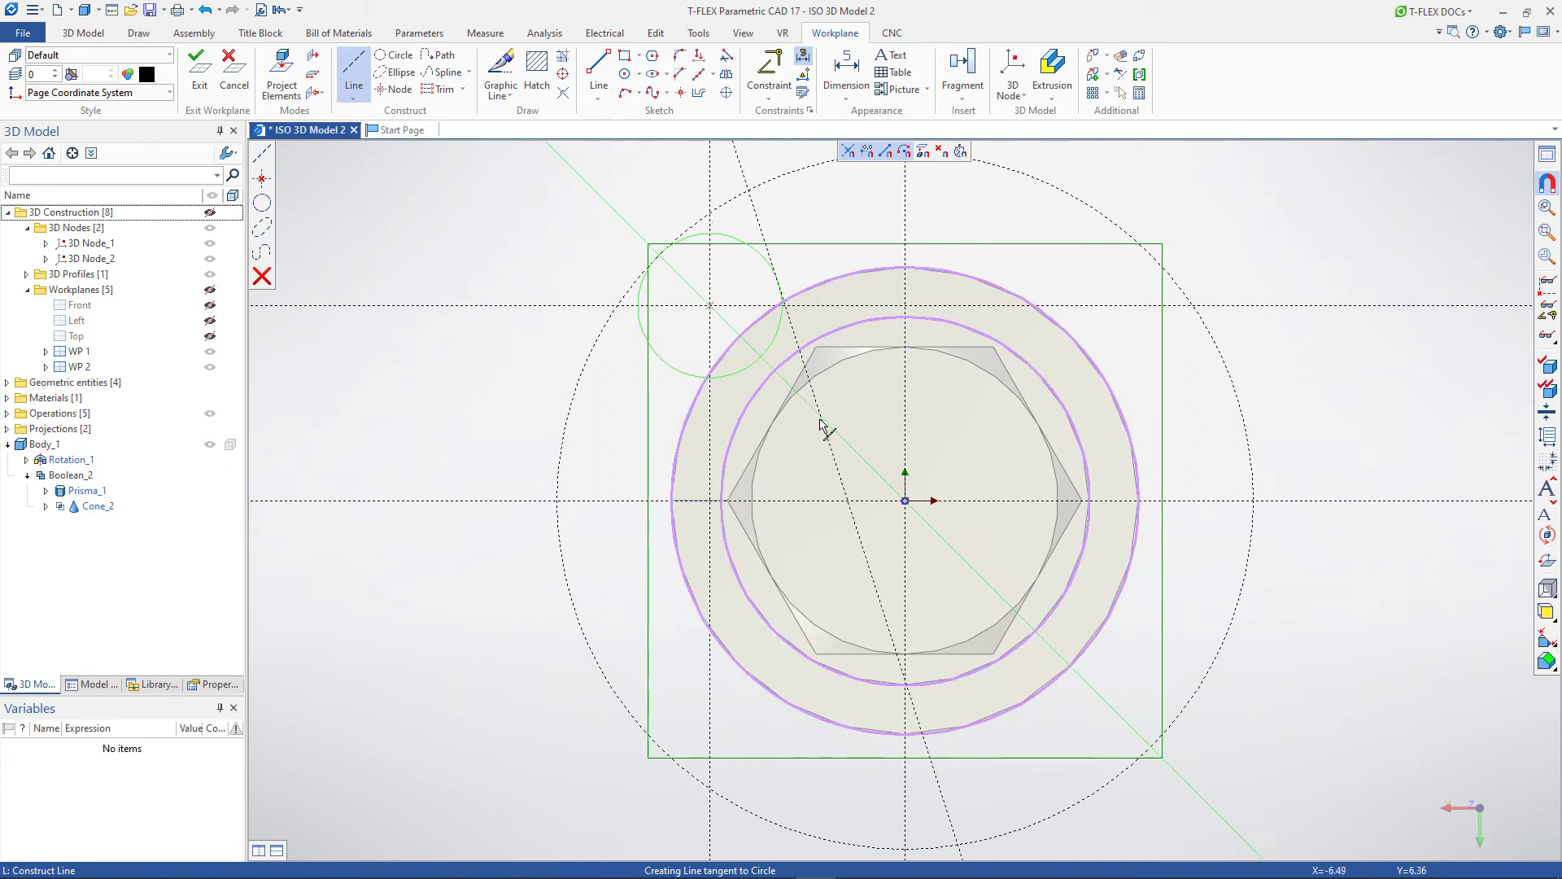
pyautogui.click(824, 421)
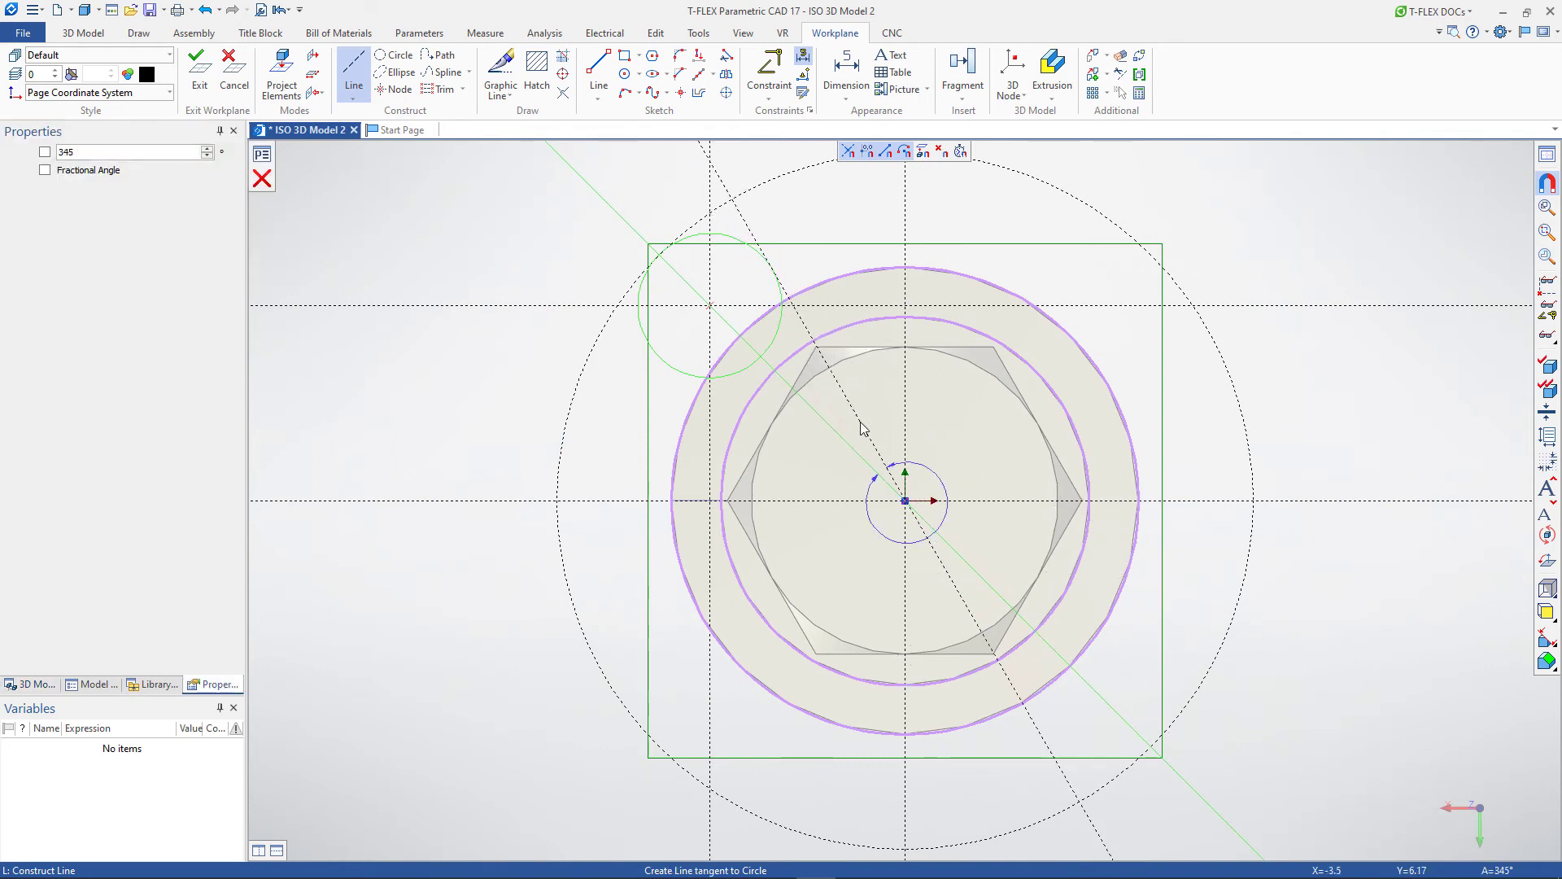
pyautogui.click(44, 153)
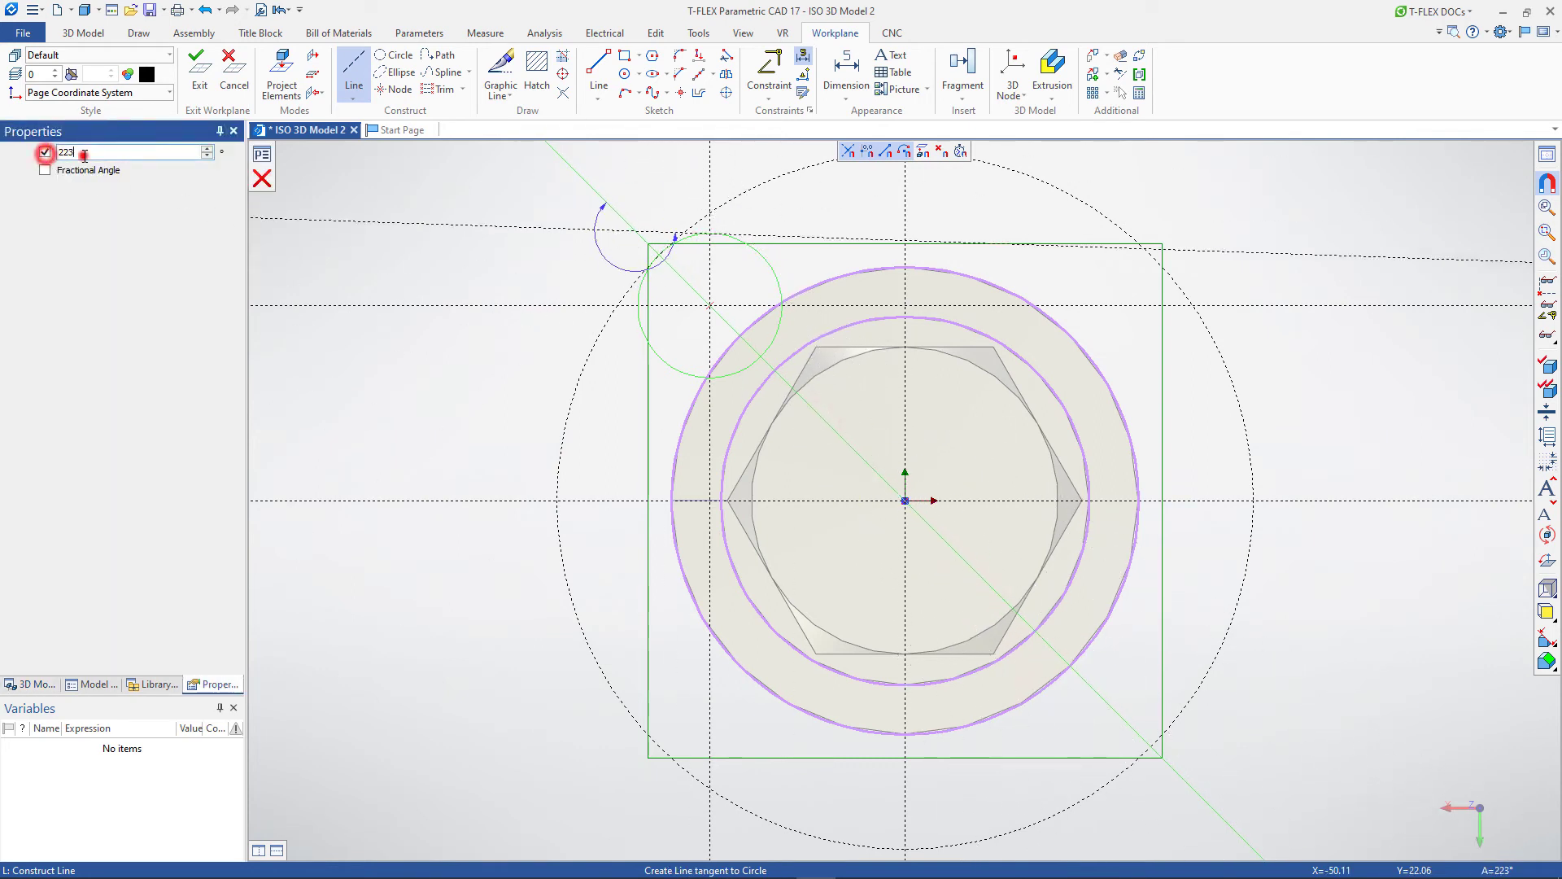
pyautogui.doubleClick(84, 153)
pyautogui.write('18')
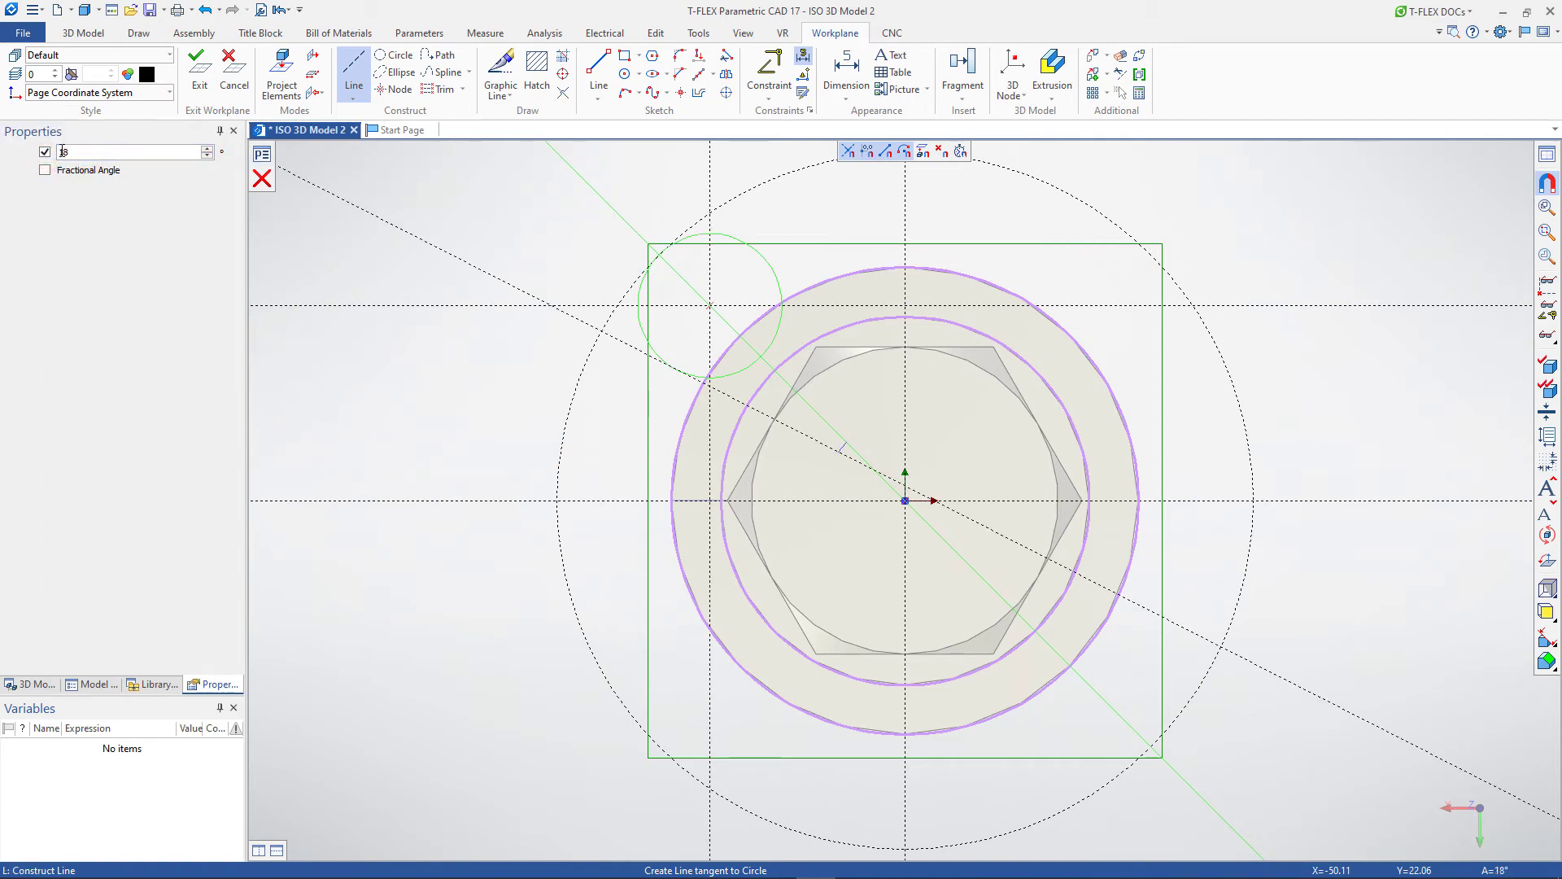
pyautogui.click(59, 152)
pyautogui.write('-')
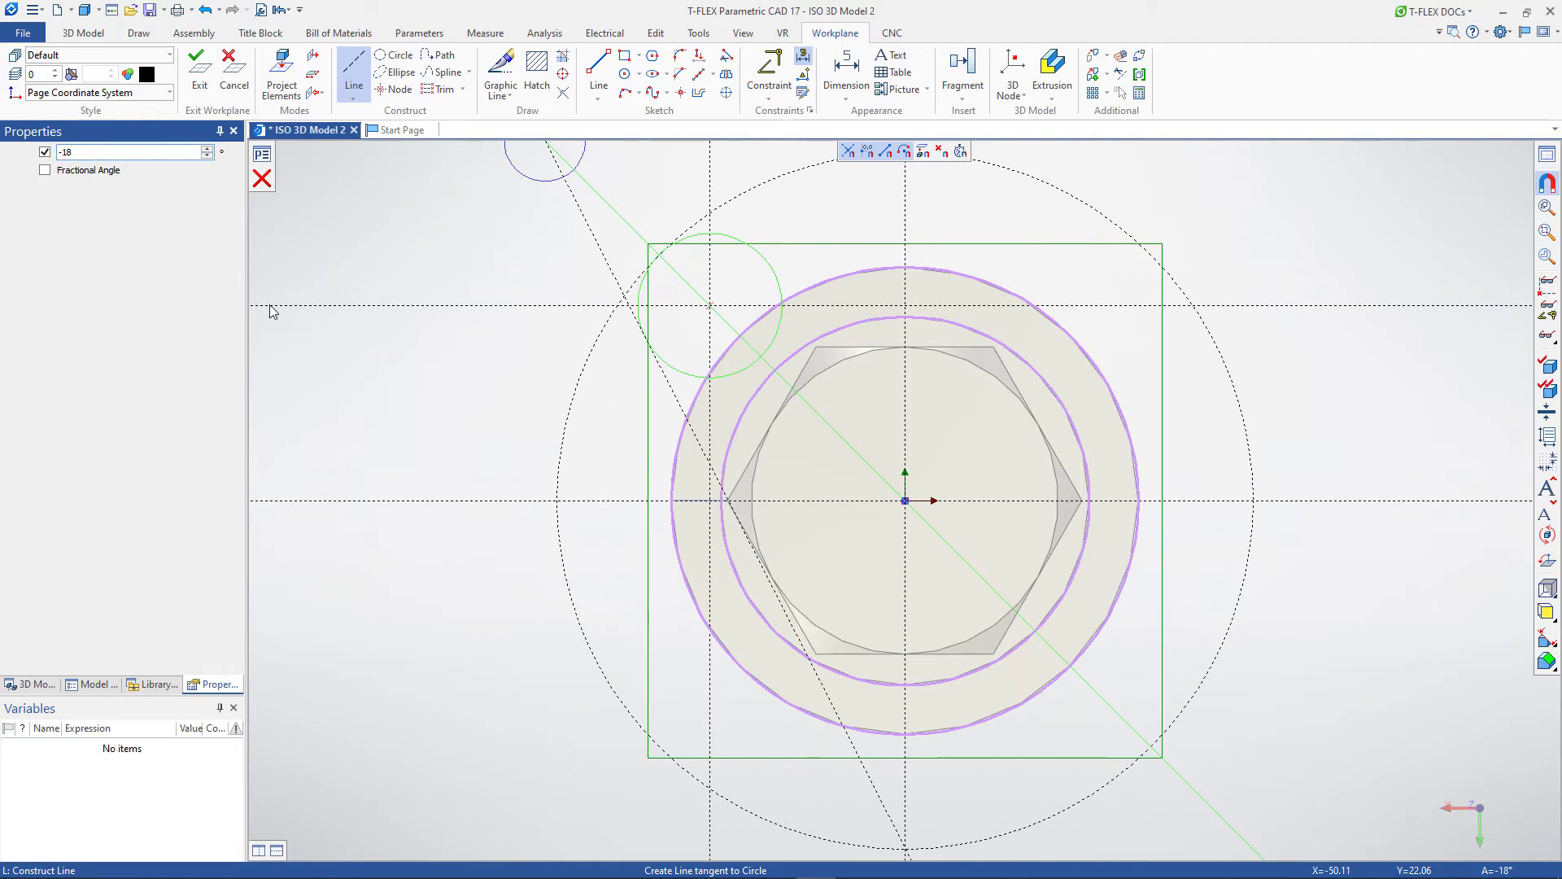
pyautogui.click(428, 383)
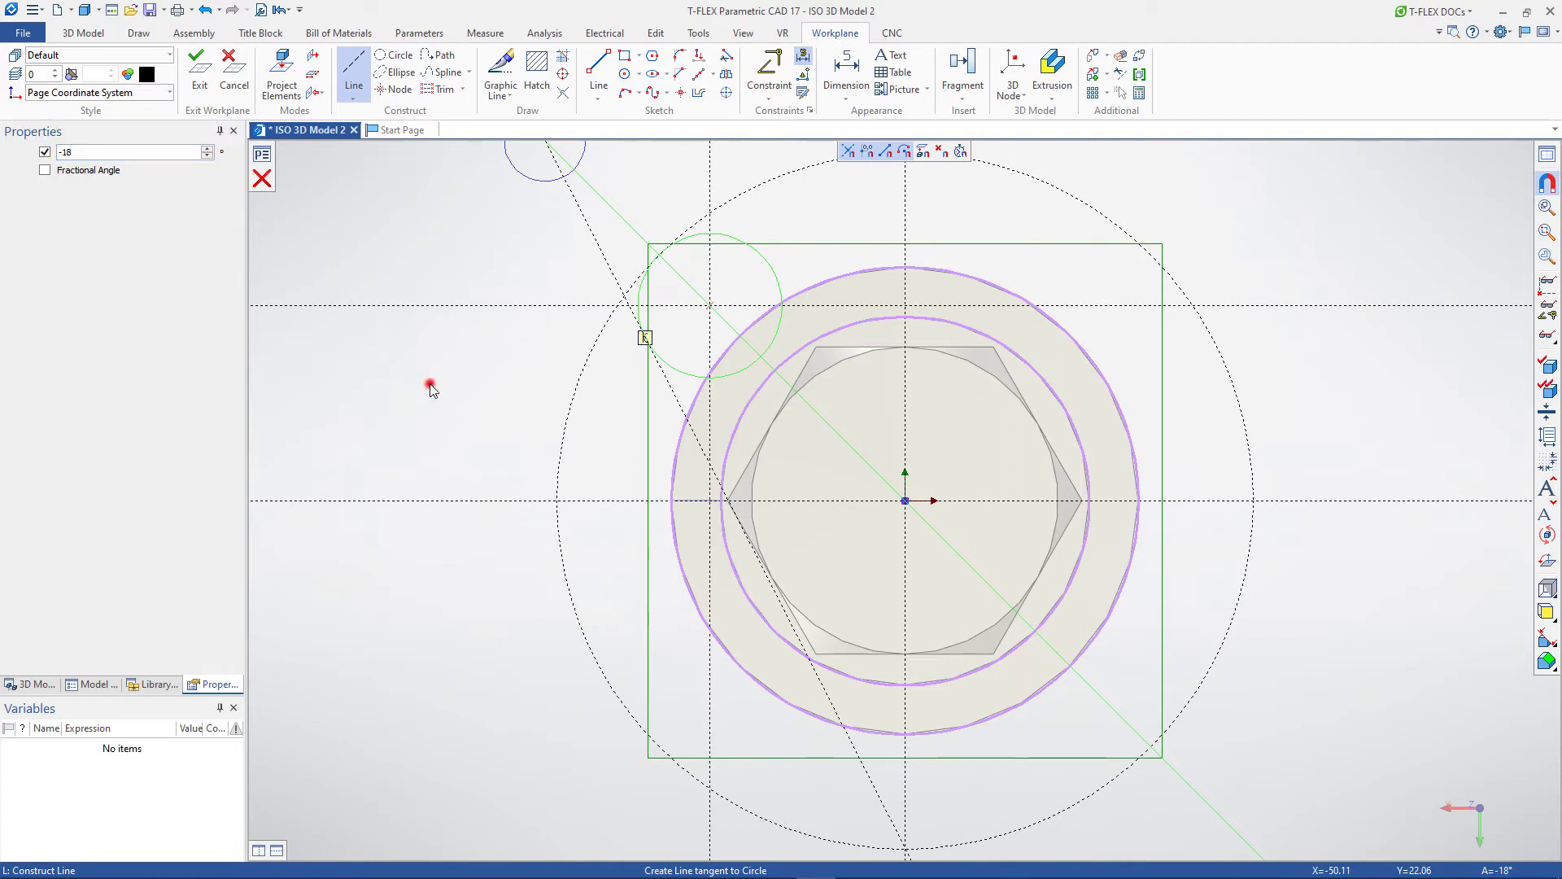
pyautogui.rightClick(478, 369)
# Construct a line symmetrical to the tangent line, using the diagonal construction line as the symmetry axis
pyautogui.click(261, 437)
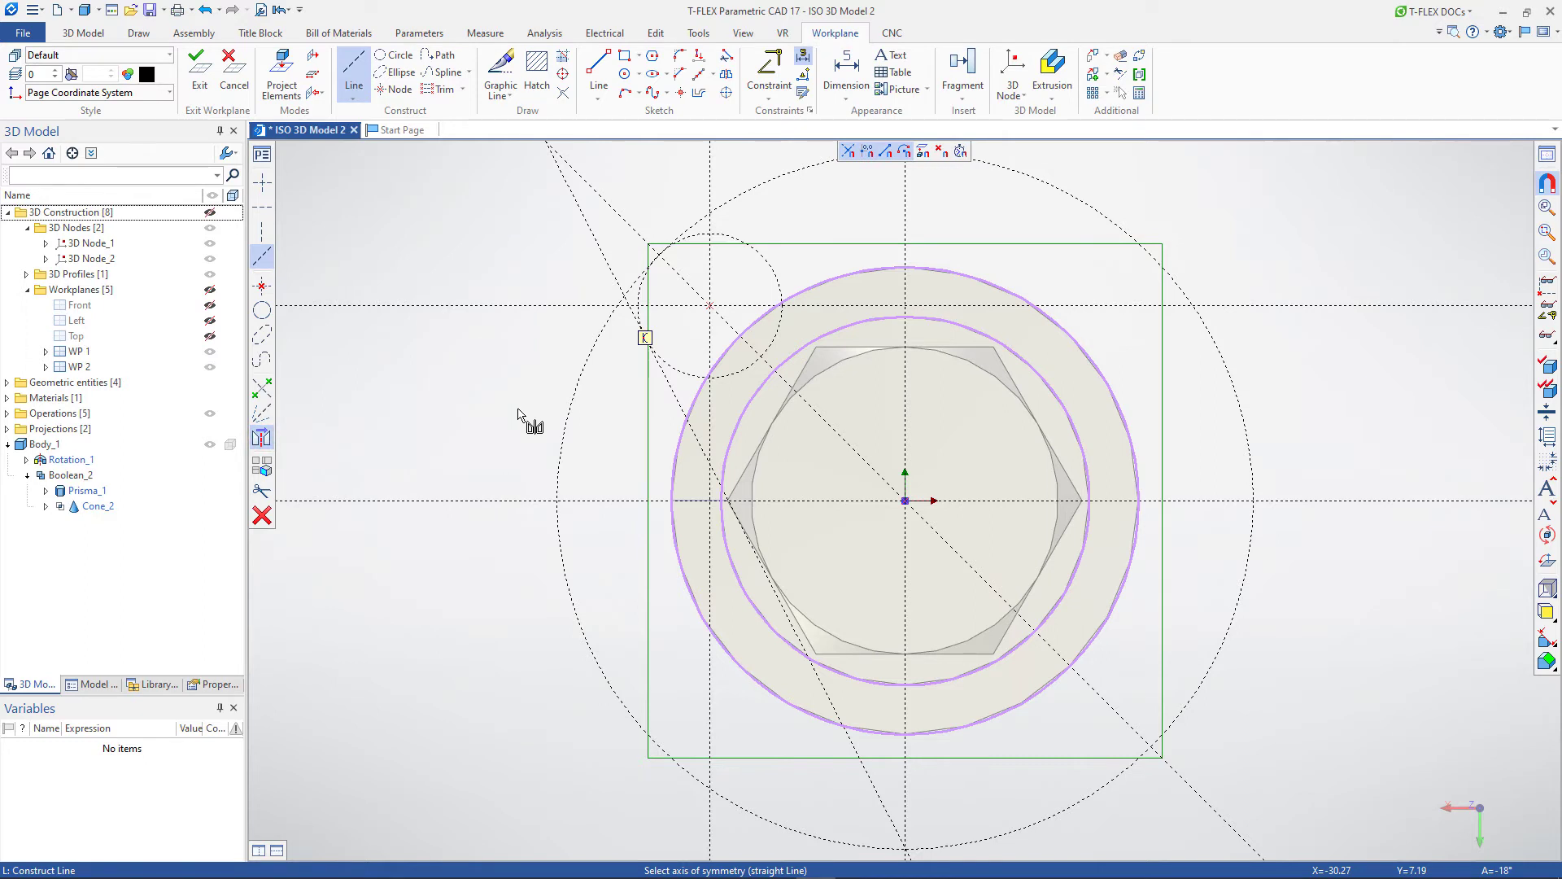
pyautogui.click(822, 422)
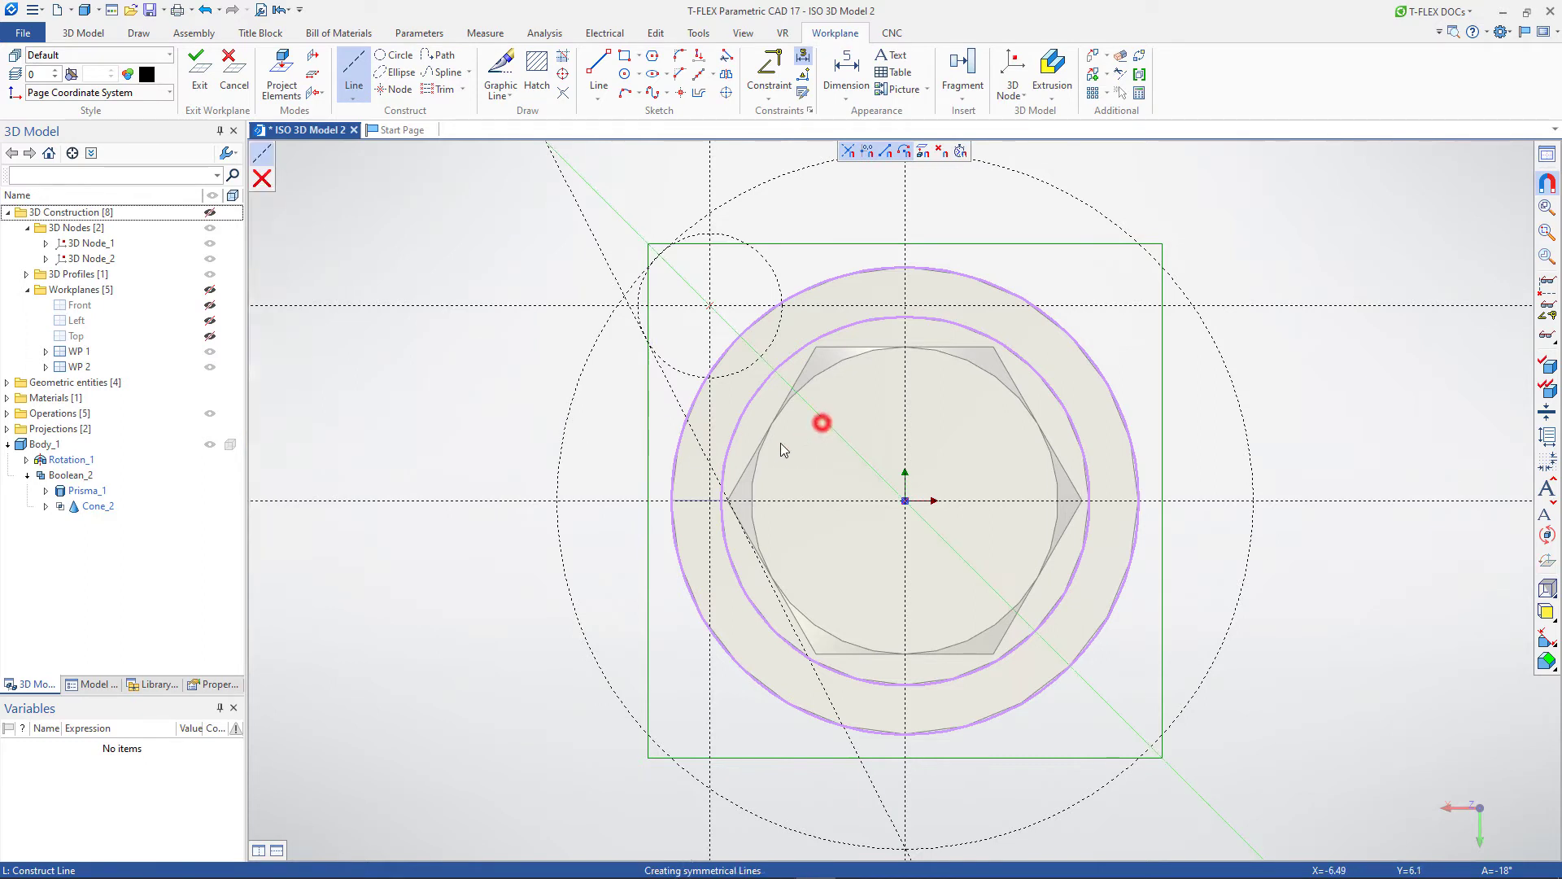
pyautogui.click(692, 431)
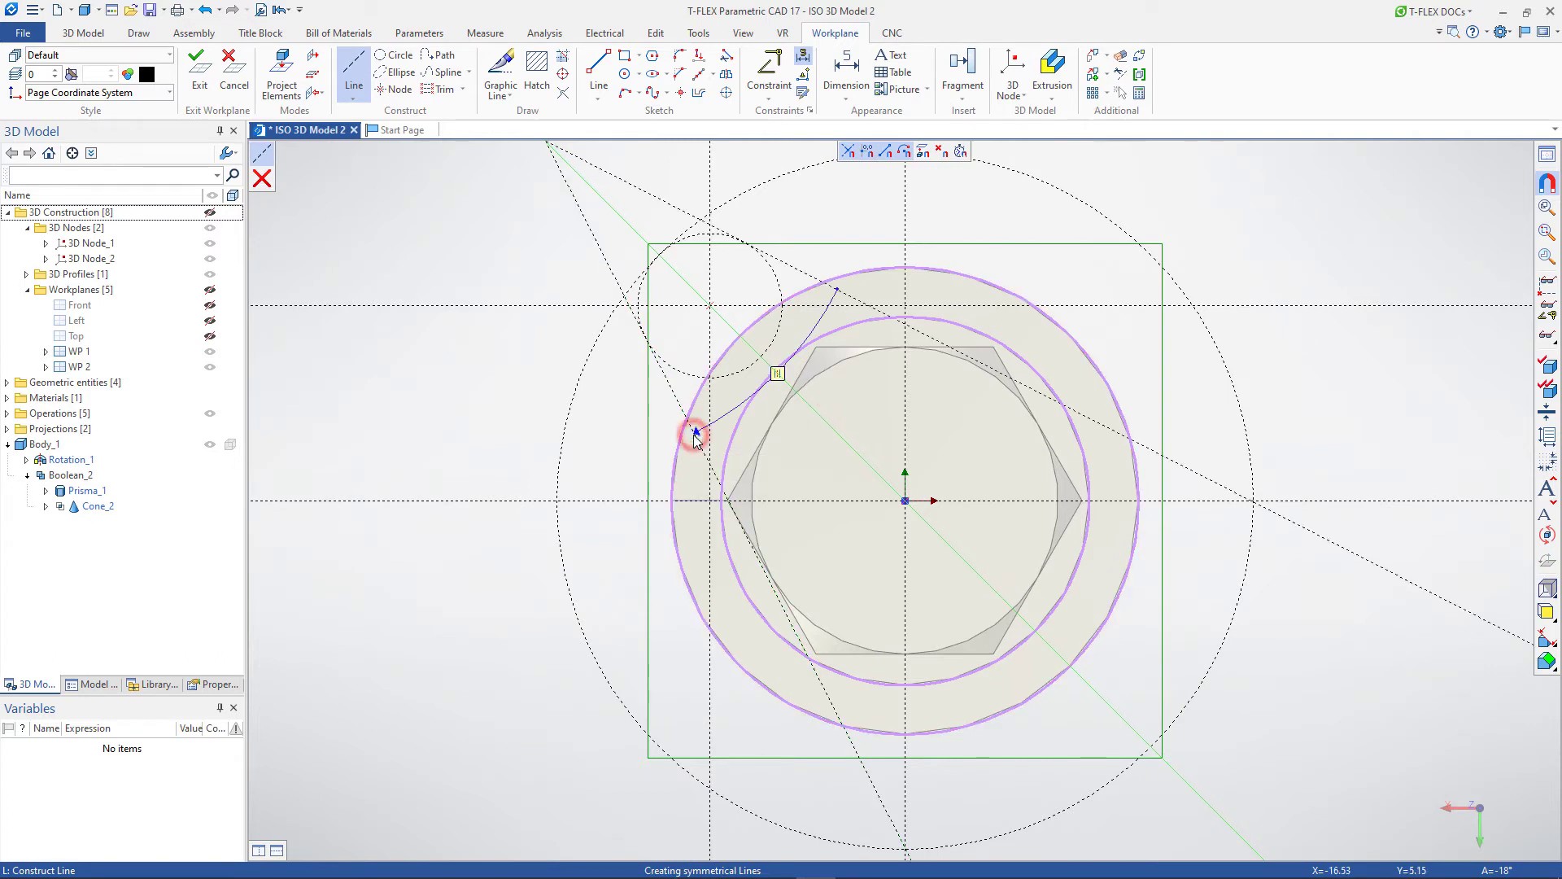
pyautogui.rightClick(898, 382)
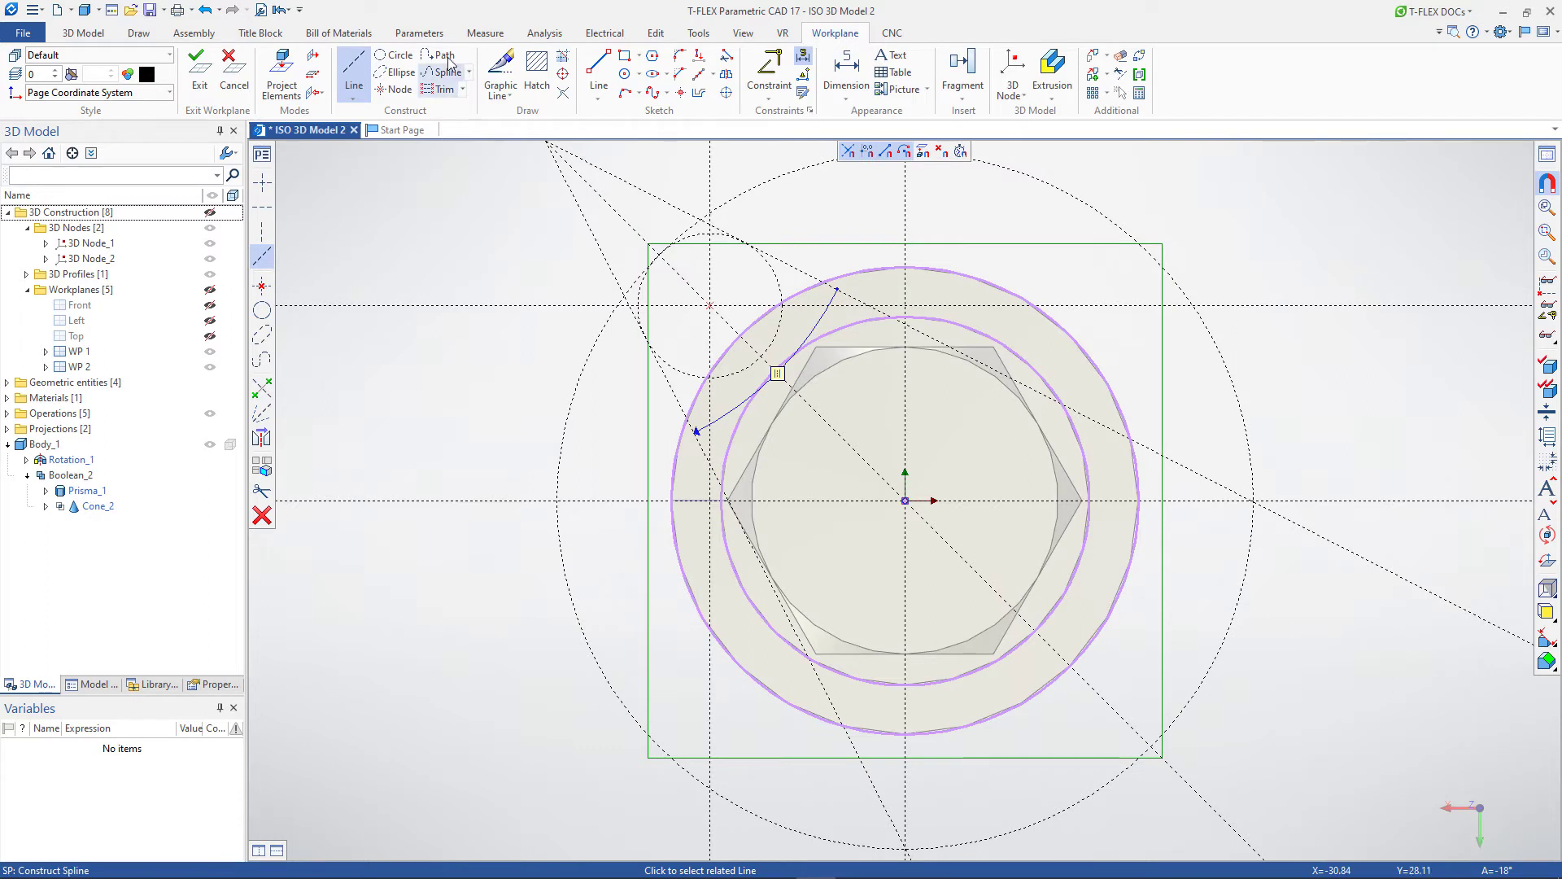
# Draw graphic lines along both tangent lines and the outer arc of the small circle, ending at the flange's outer circle
pyautogui.click(501, 71)
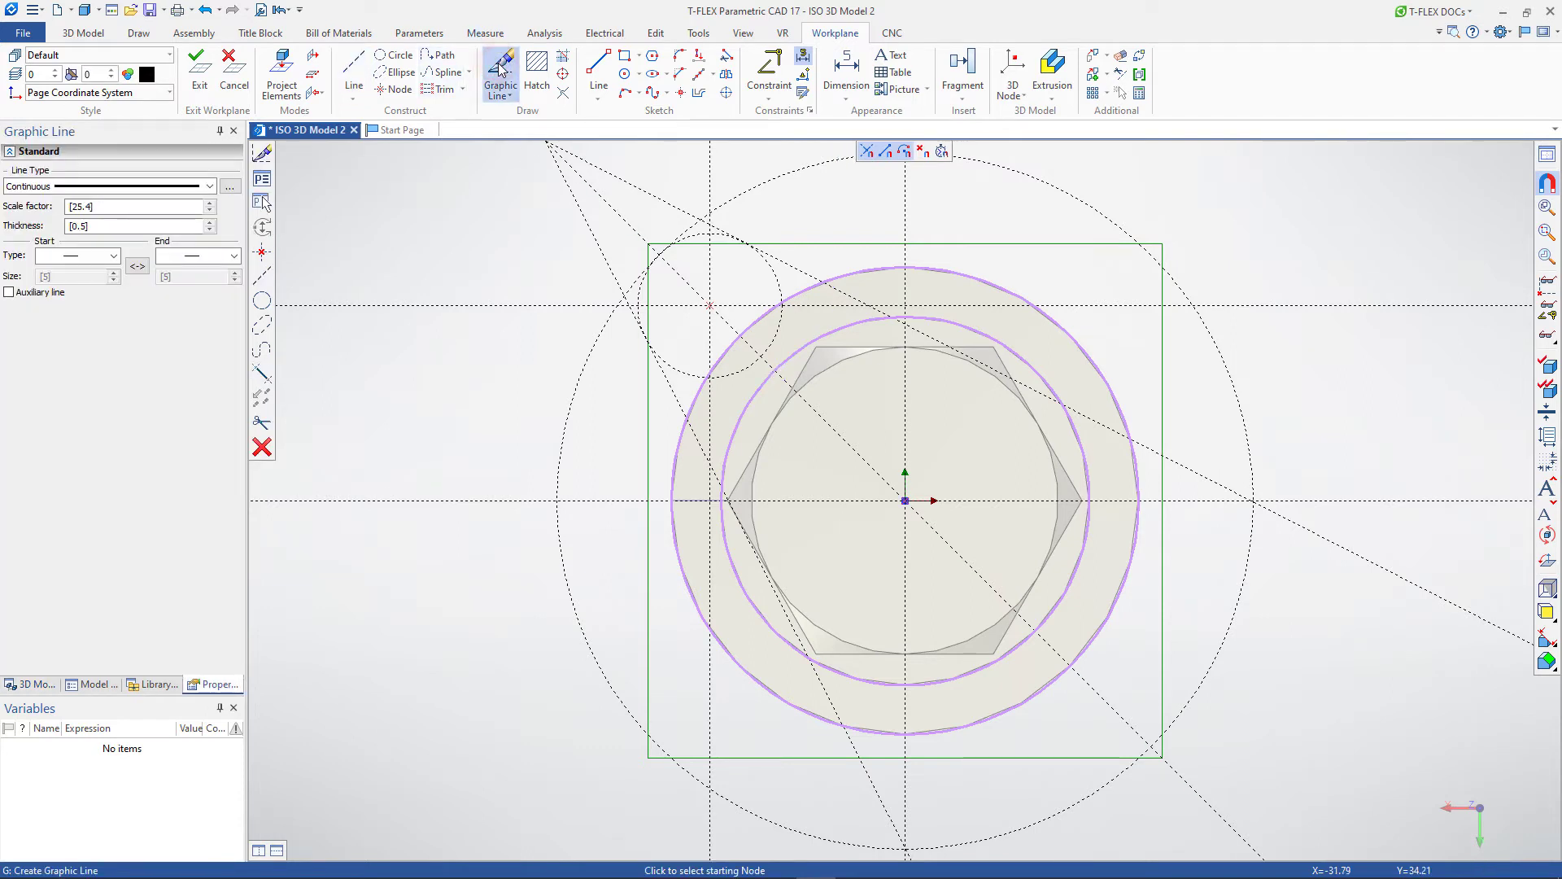
pyautogui.click(264, 376)
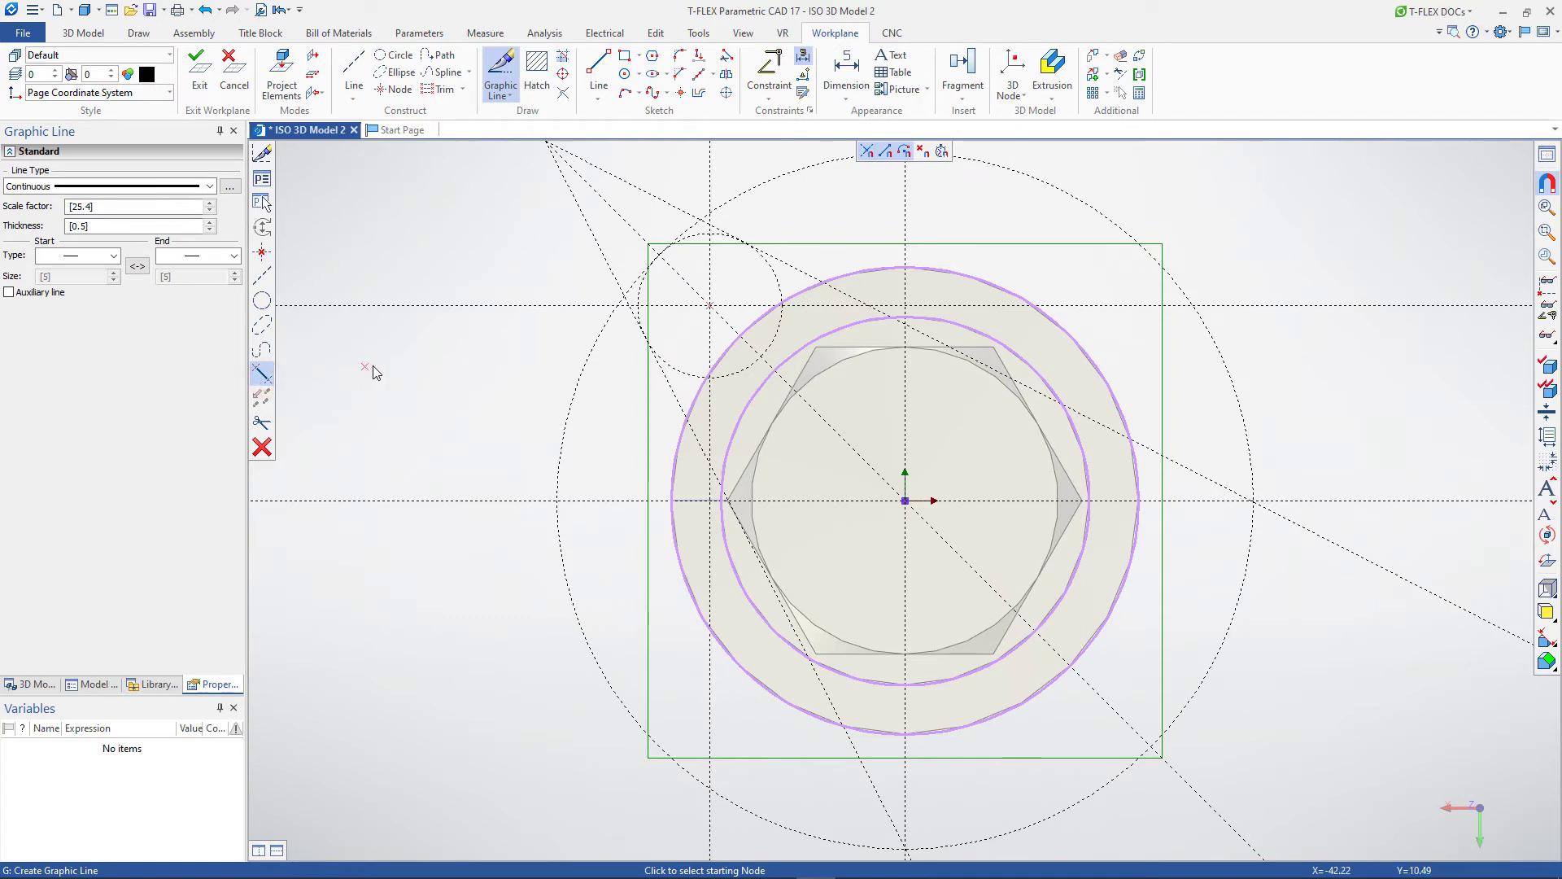
pyautogui.click(675, 395)
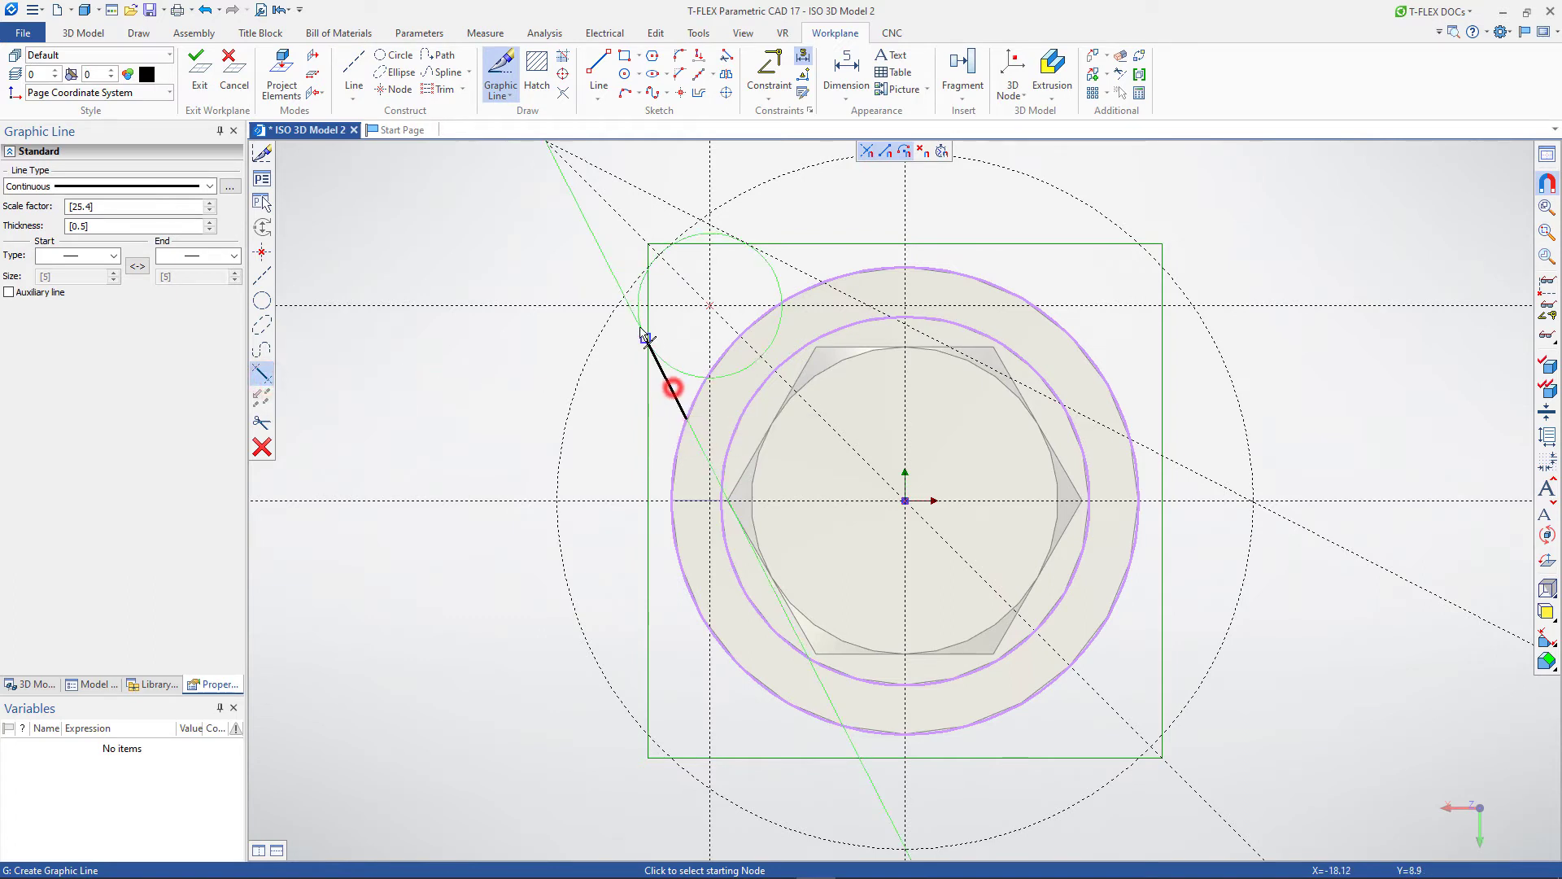
pyautogui.click(640, 286)
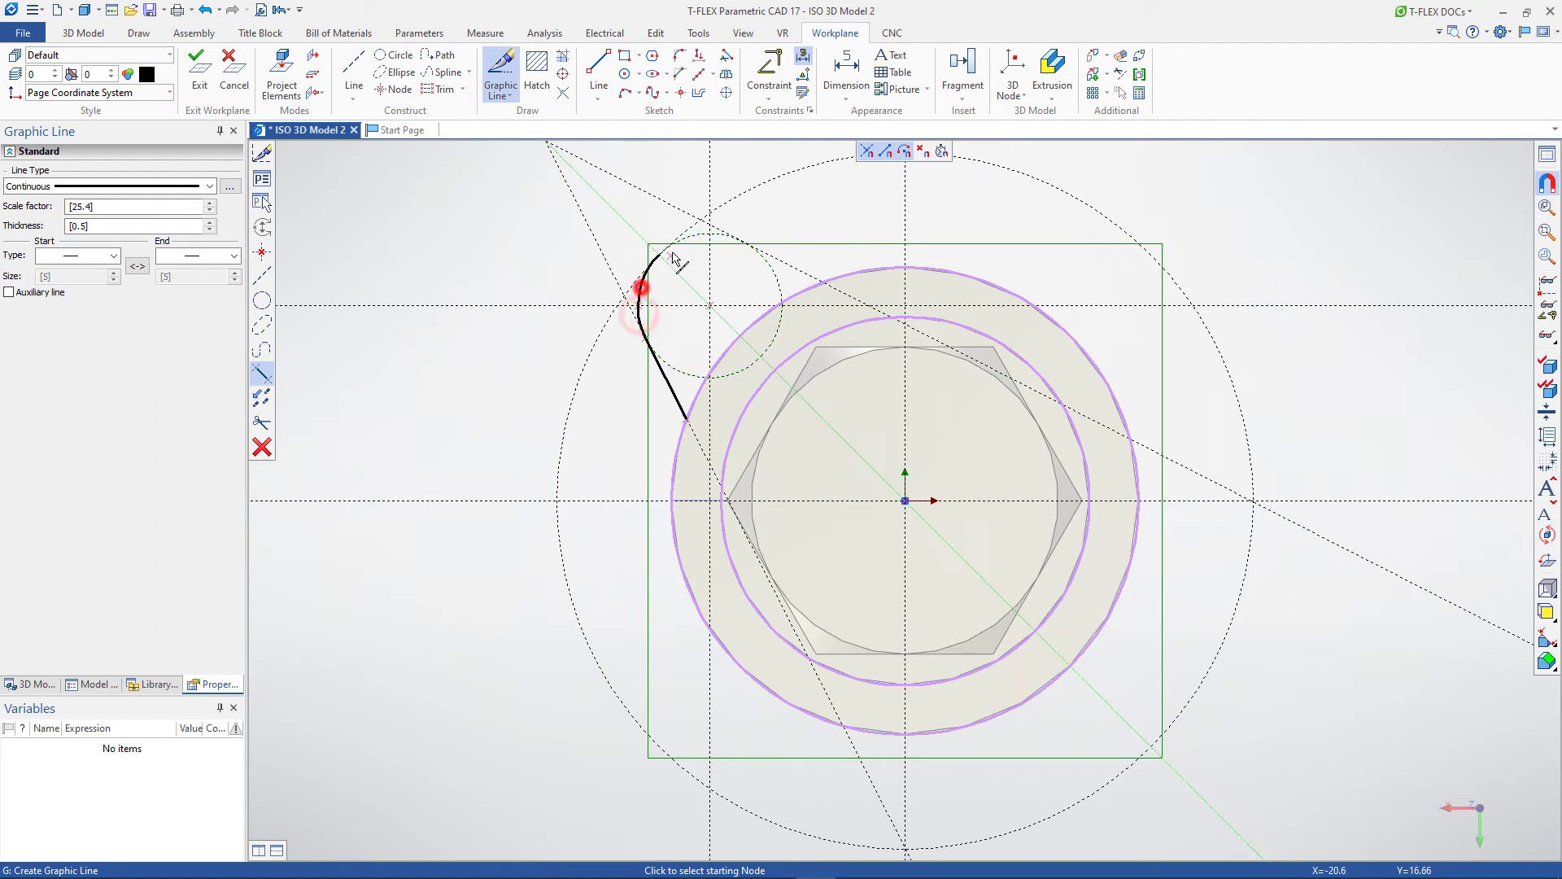
pyautogui.click(673, 245)
pyautogui.click(726, 237)
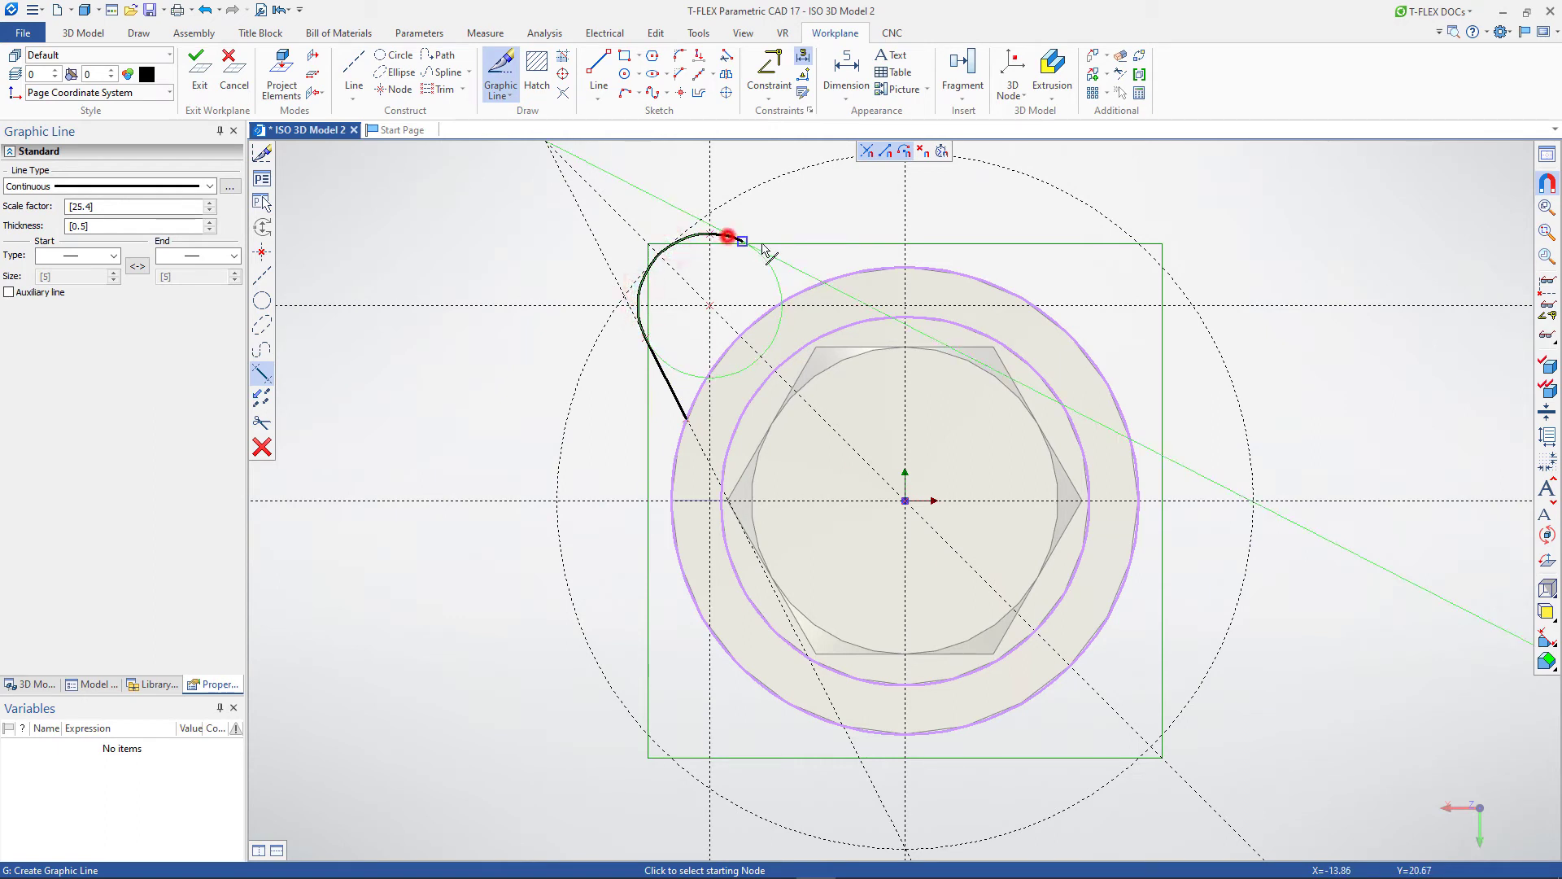
pyautogui.click(776, 255)
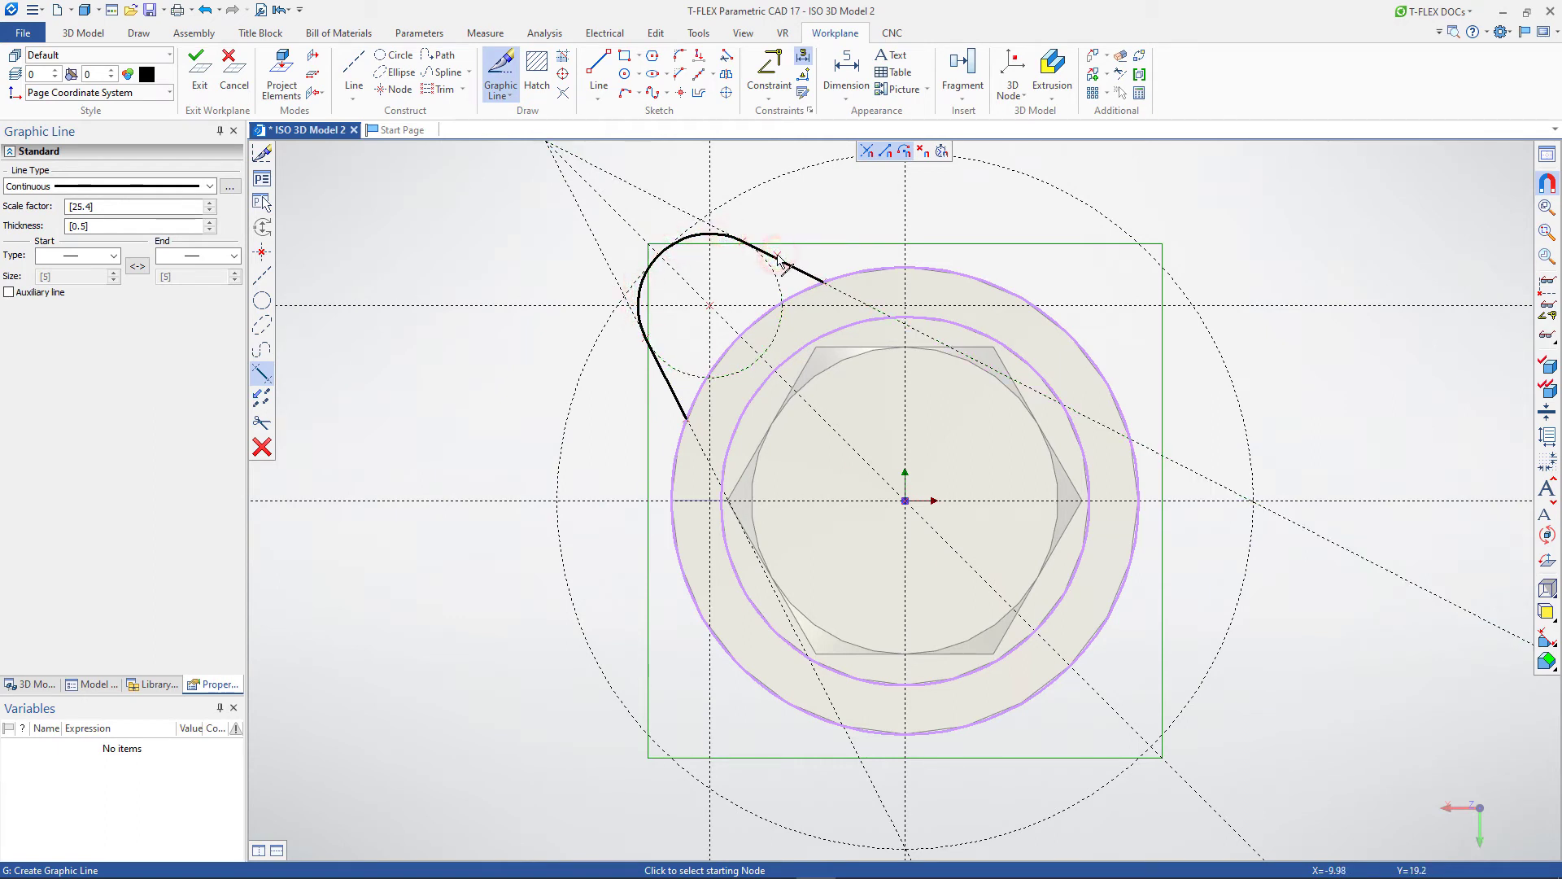
# Close the lug outline with a graphic arc along the flange's projected outer circle between the two tangent line ends
pyautogui.click(823, 283)
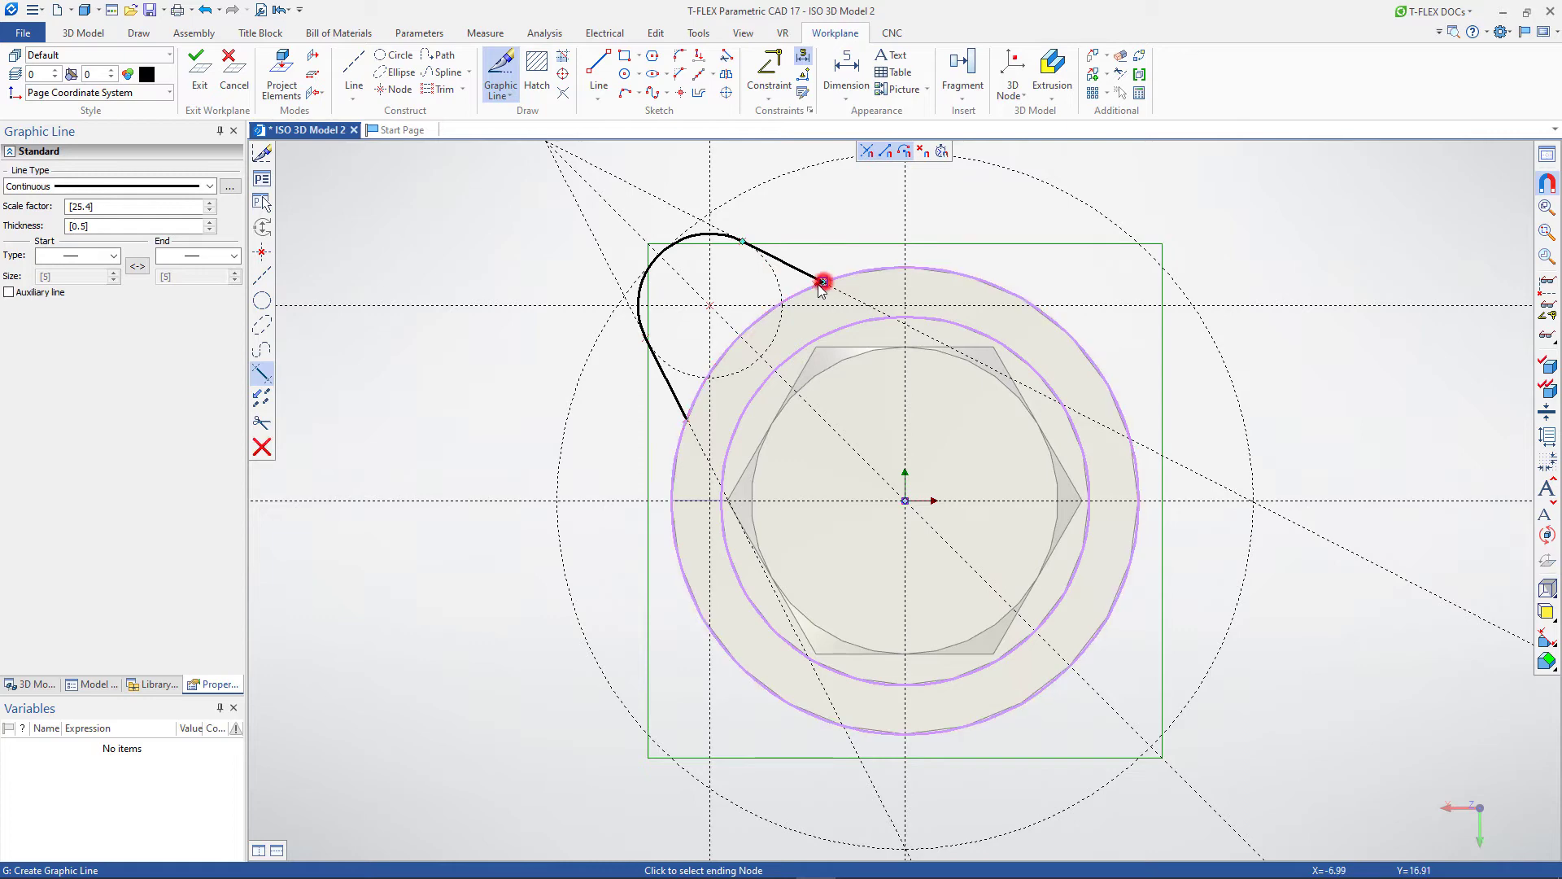
pyautogui.scroll(2, 797, 298)
pyautogui.scroll(2, 797, 298)
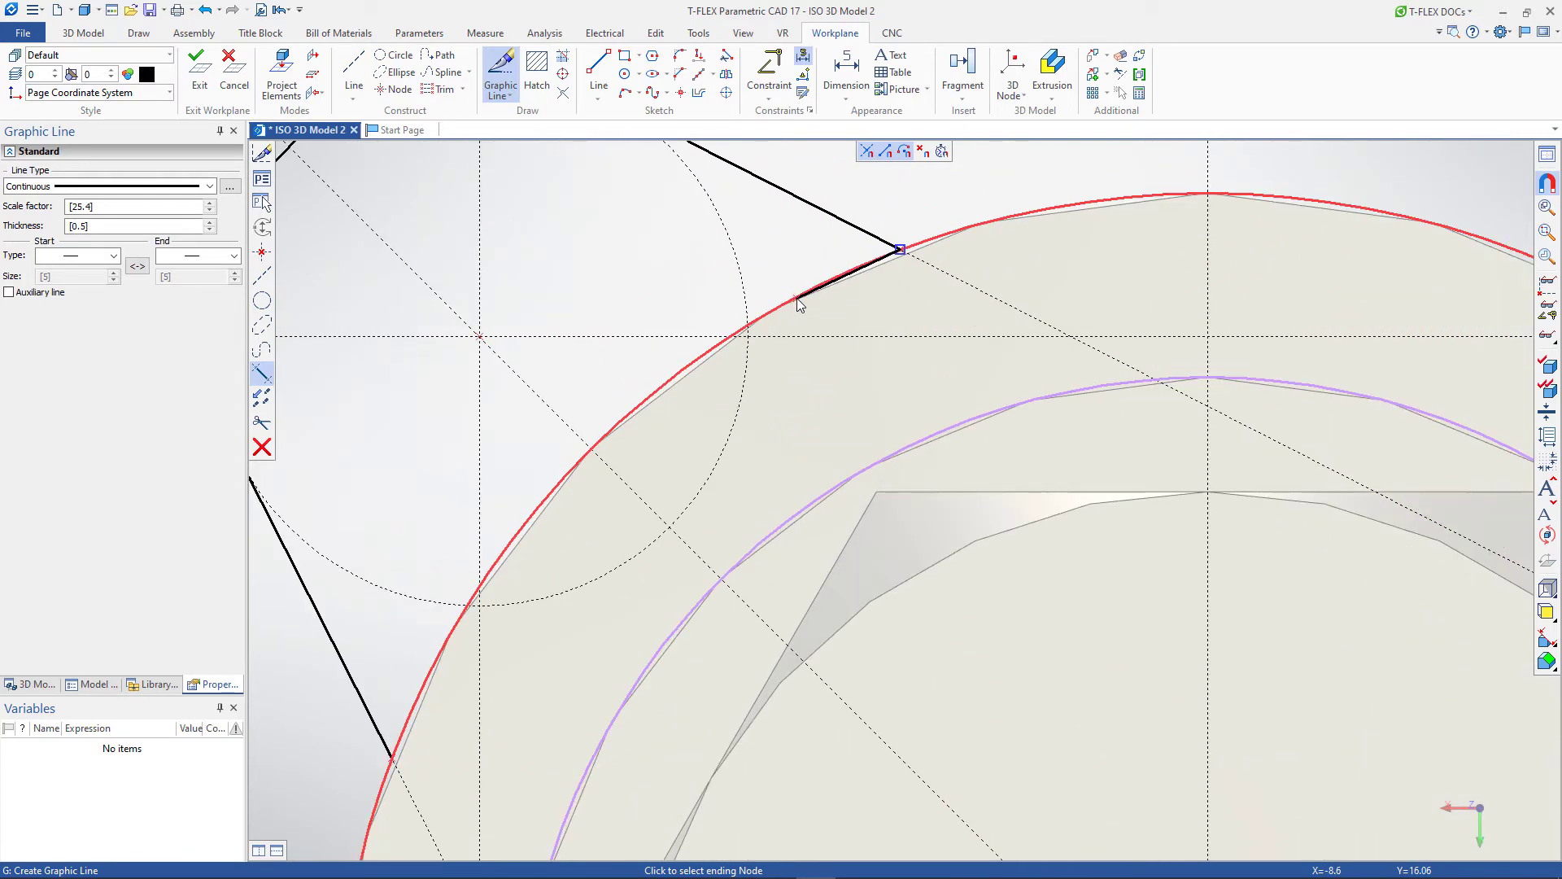
pyautogui.click(790, 299)
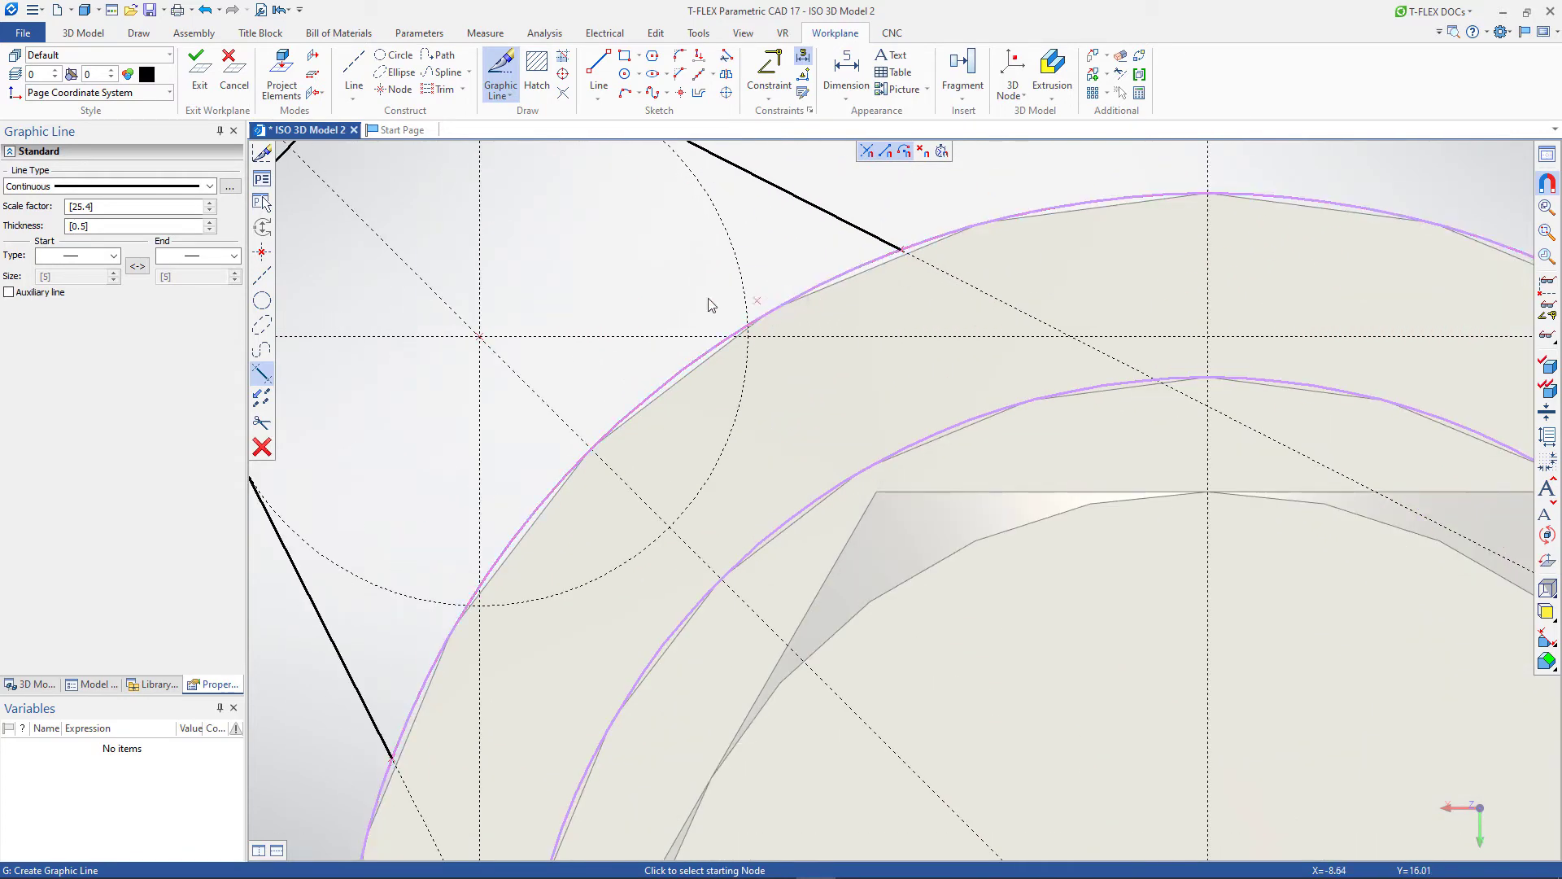
pyautogui.click(899, 249)
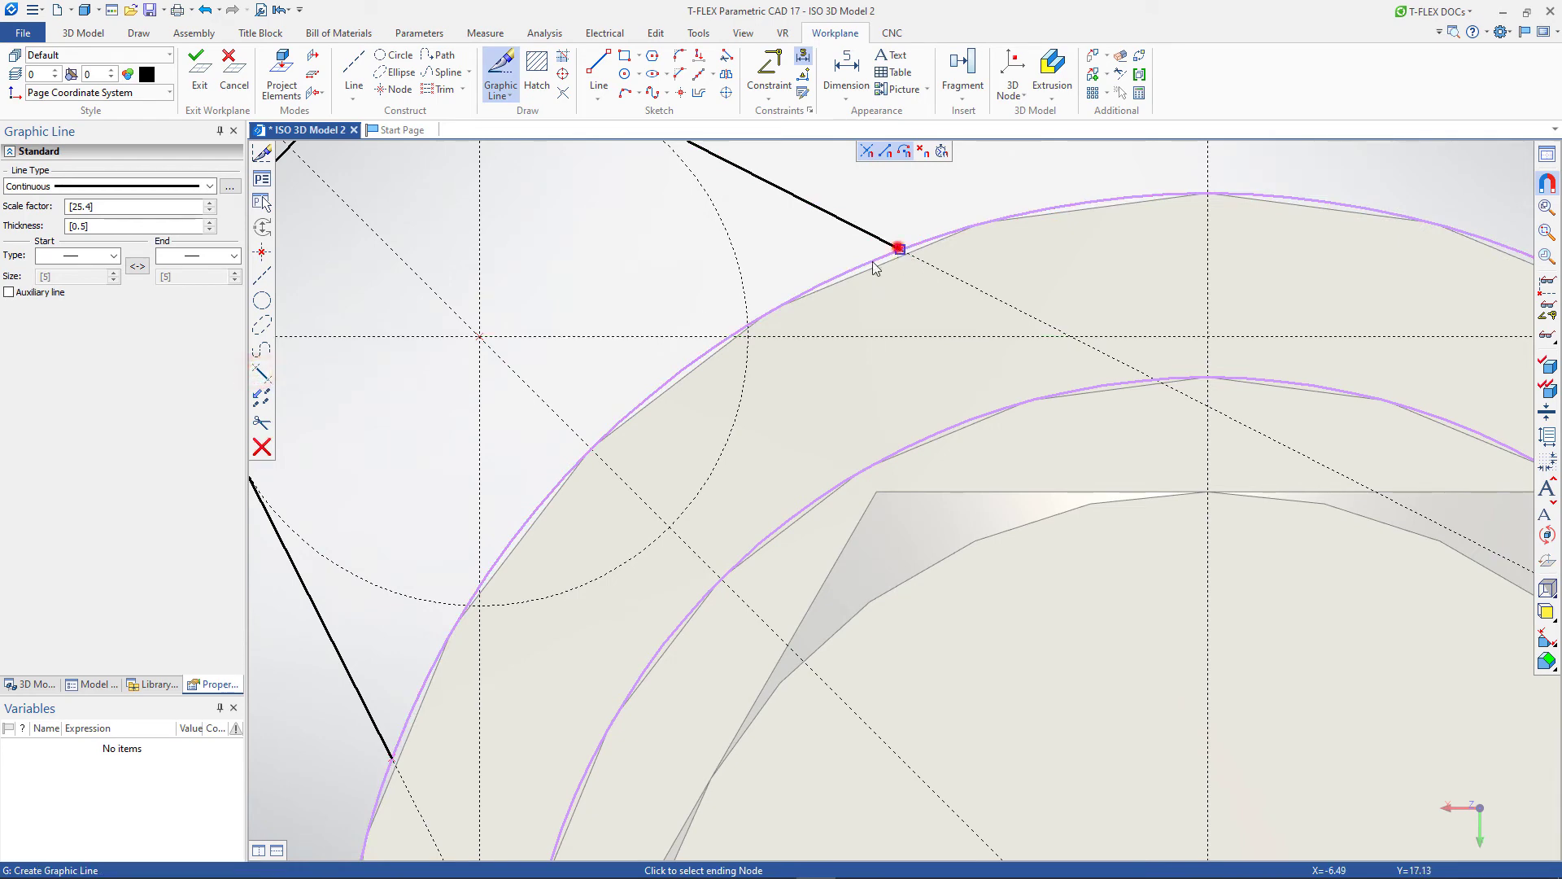
pyautogui.click(824, 278)
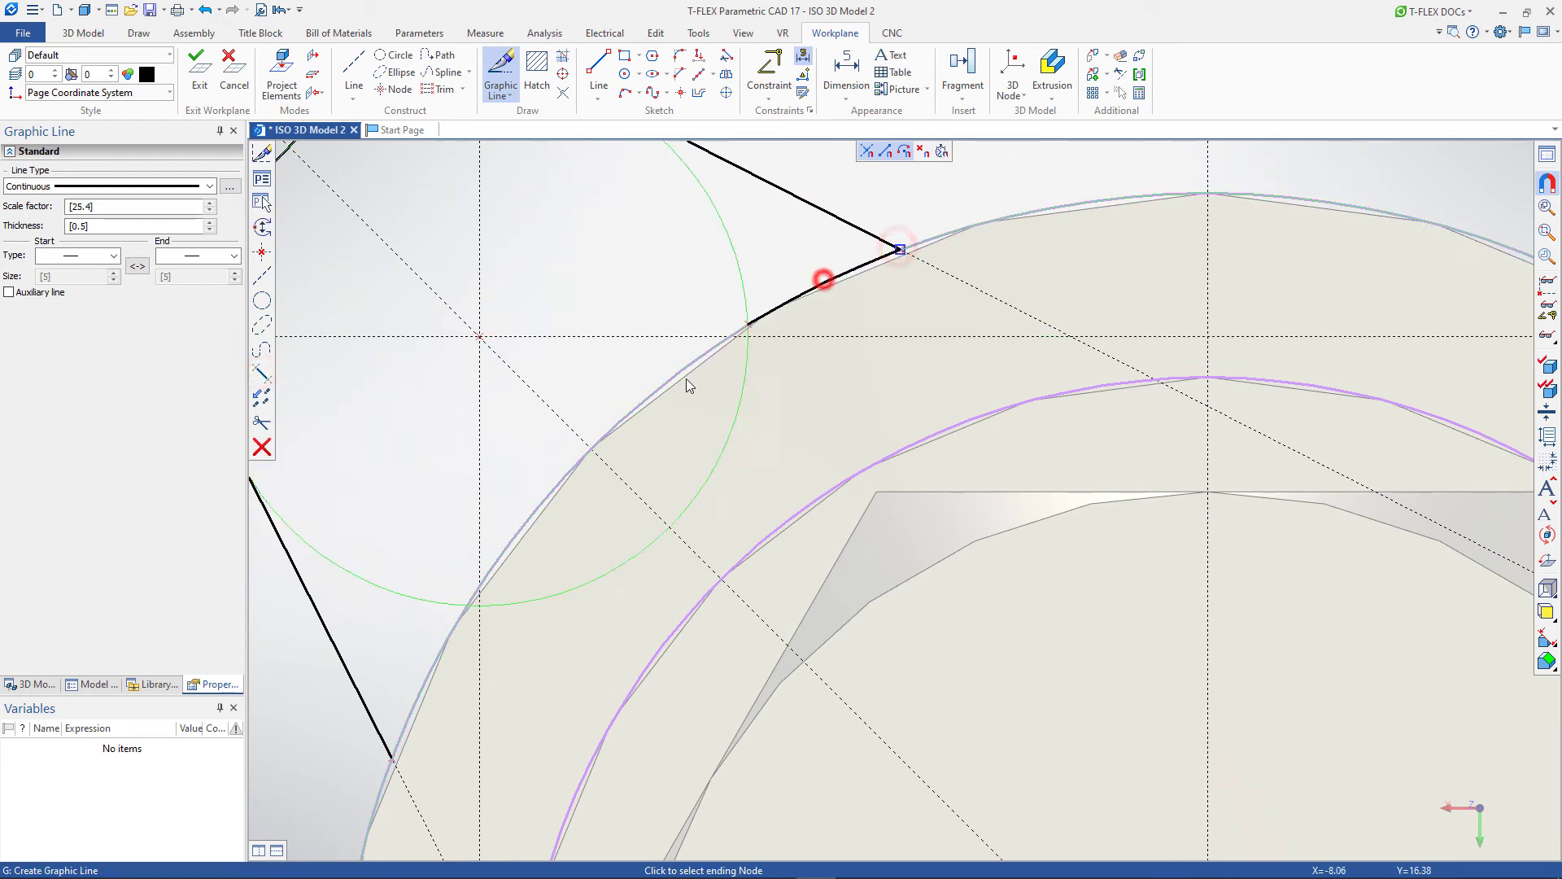
pyautogui.click(393, 755)
pyautogui.scroll(-2, 808, 401)
pyautogui.scroll(-1, 807, 399)
pyautogui.rightClick(807, 398)
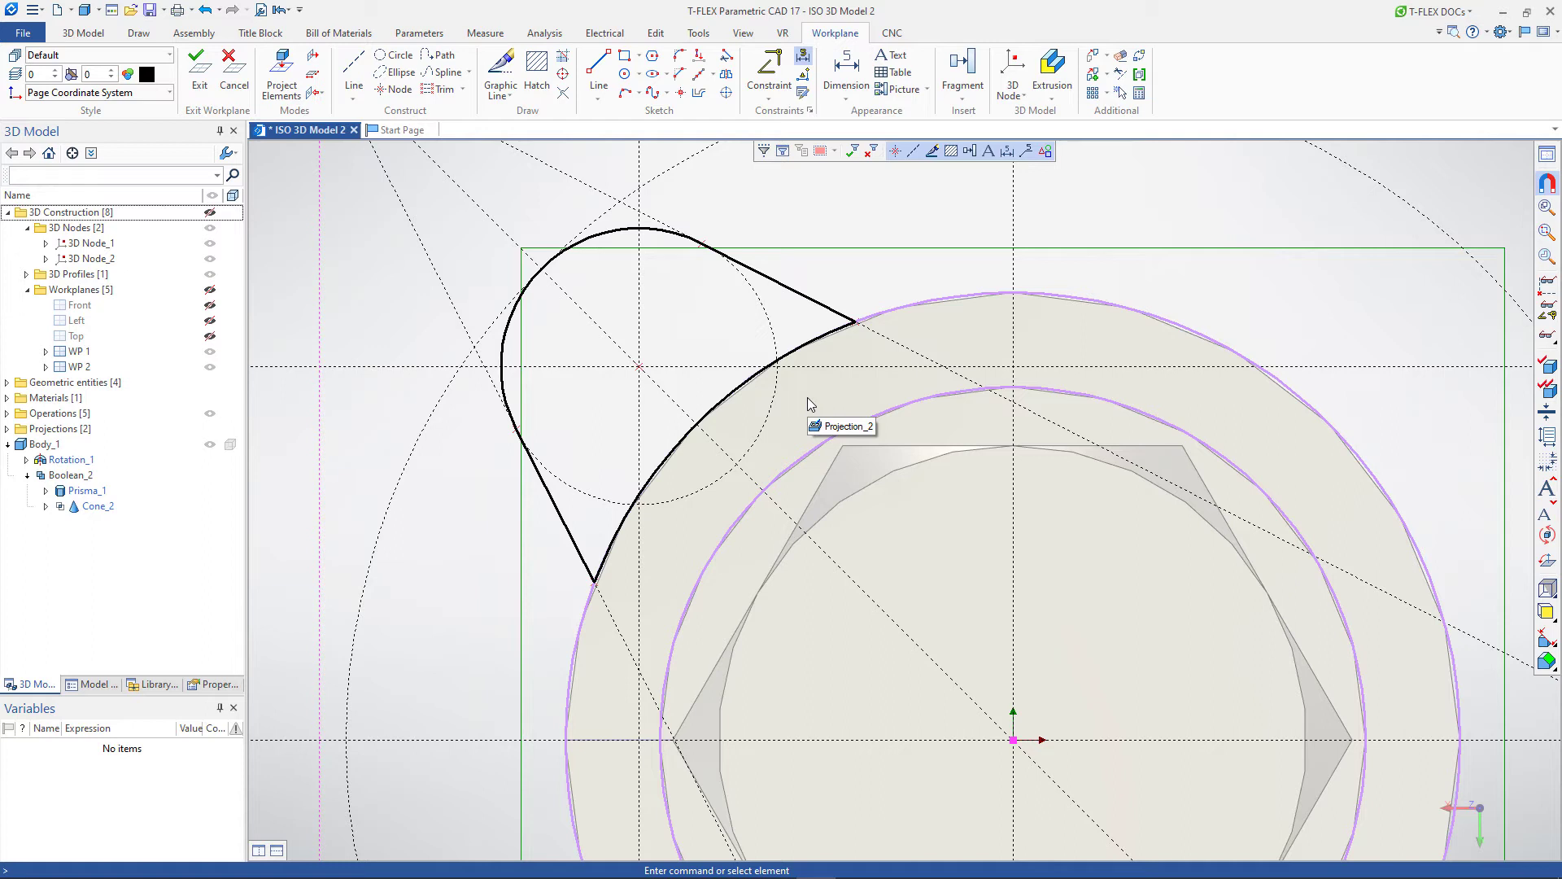
# Limit selection to graphic lines and create a circular array of the lug outline about the origin node with 4 copies over 360°
pyautogui.click(932, 154)
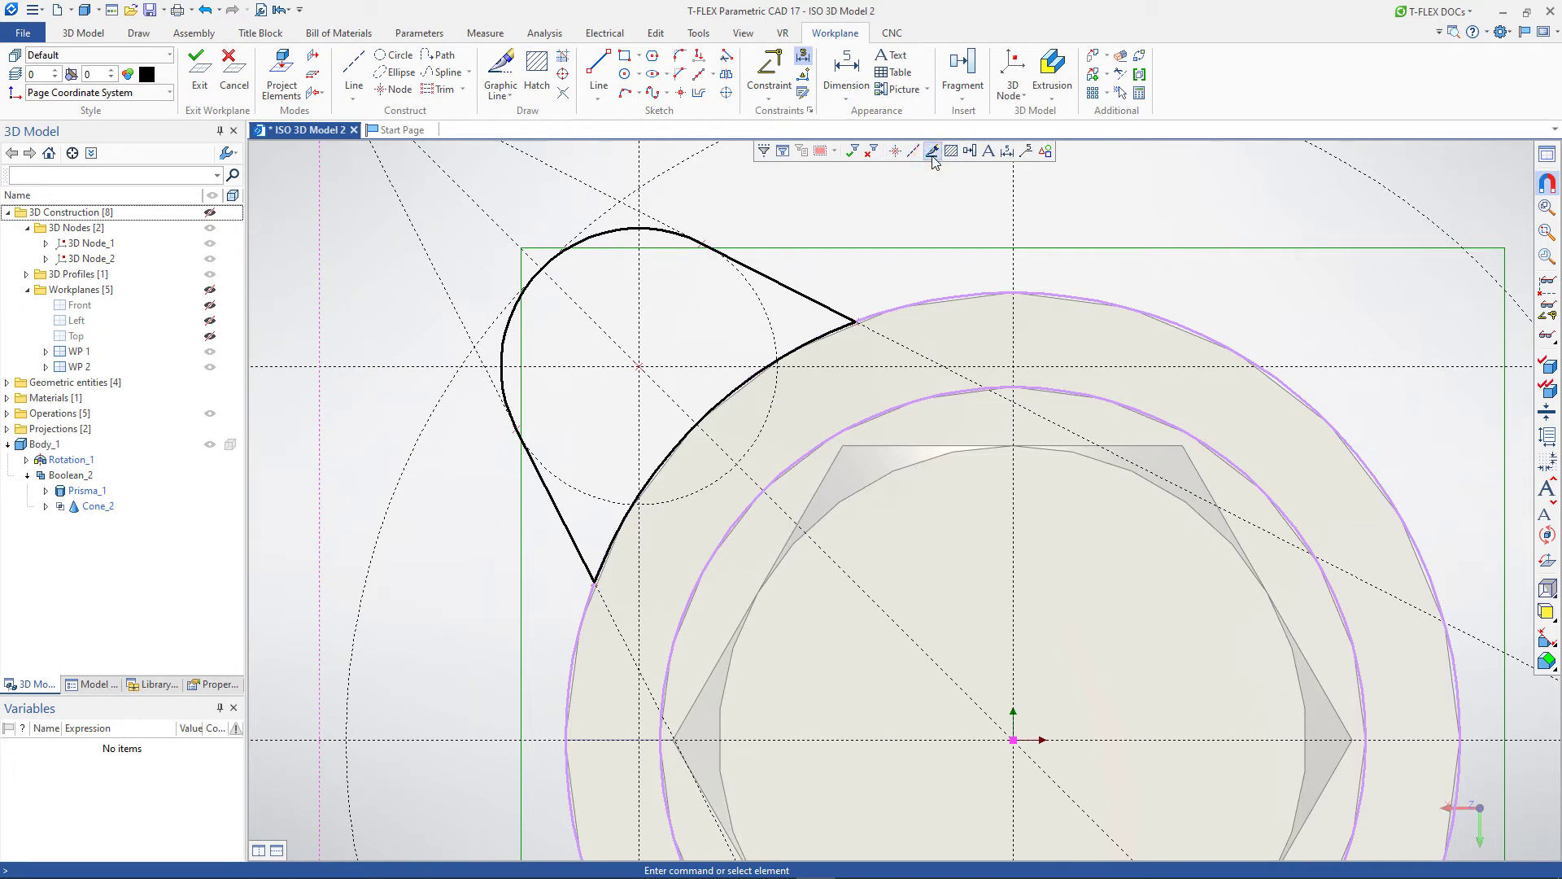
pyautogui.scroll(-5, 940, 222)
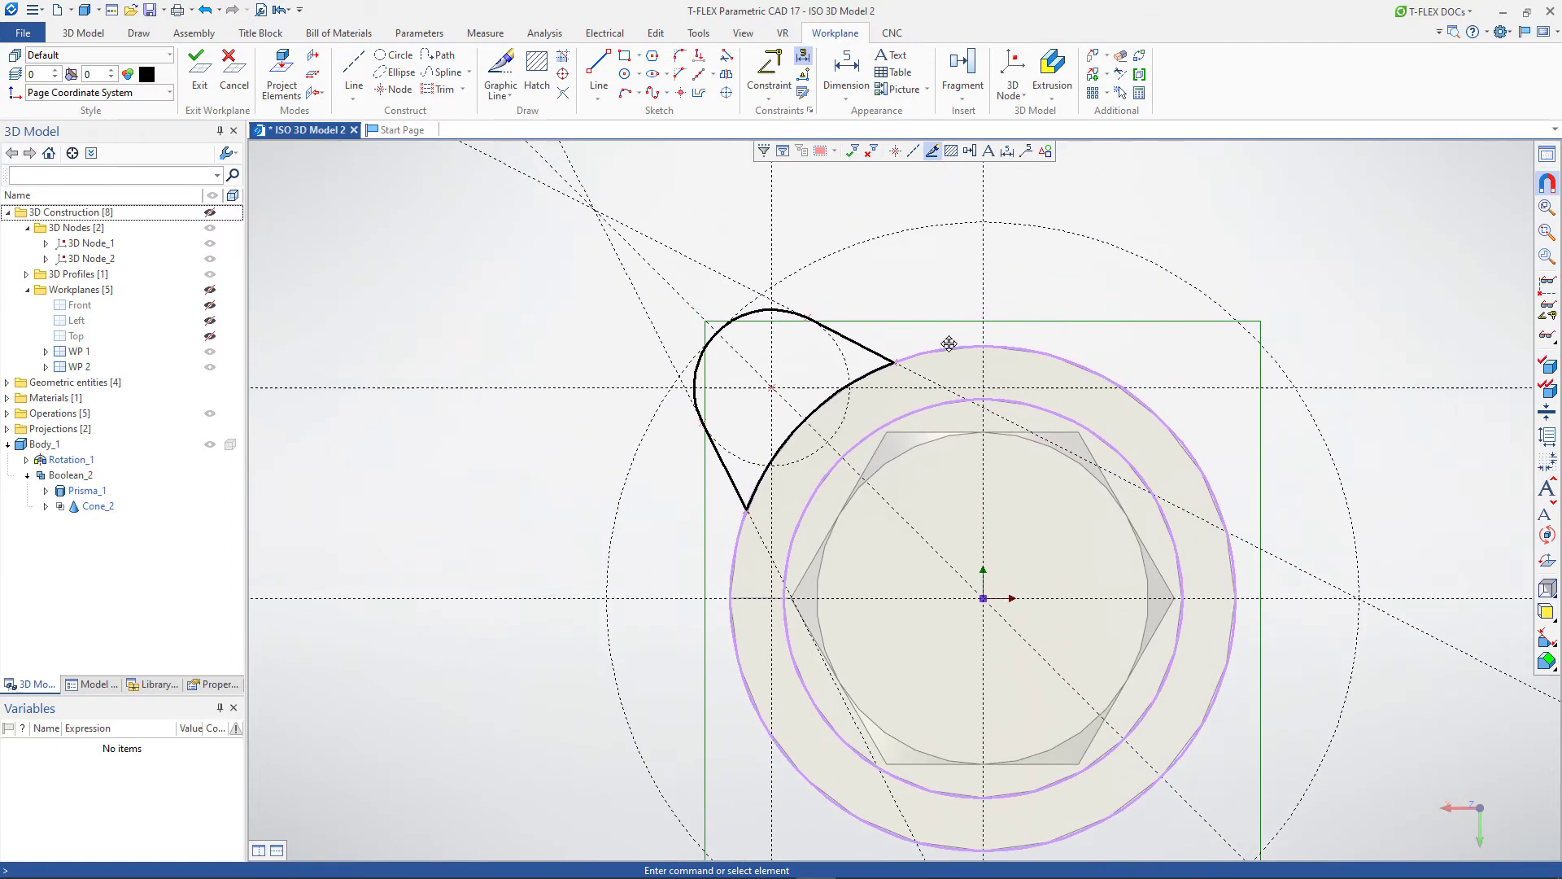
pyautogui.scroll(3, 951, 358)
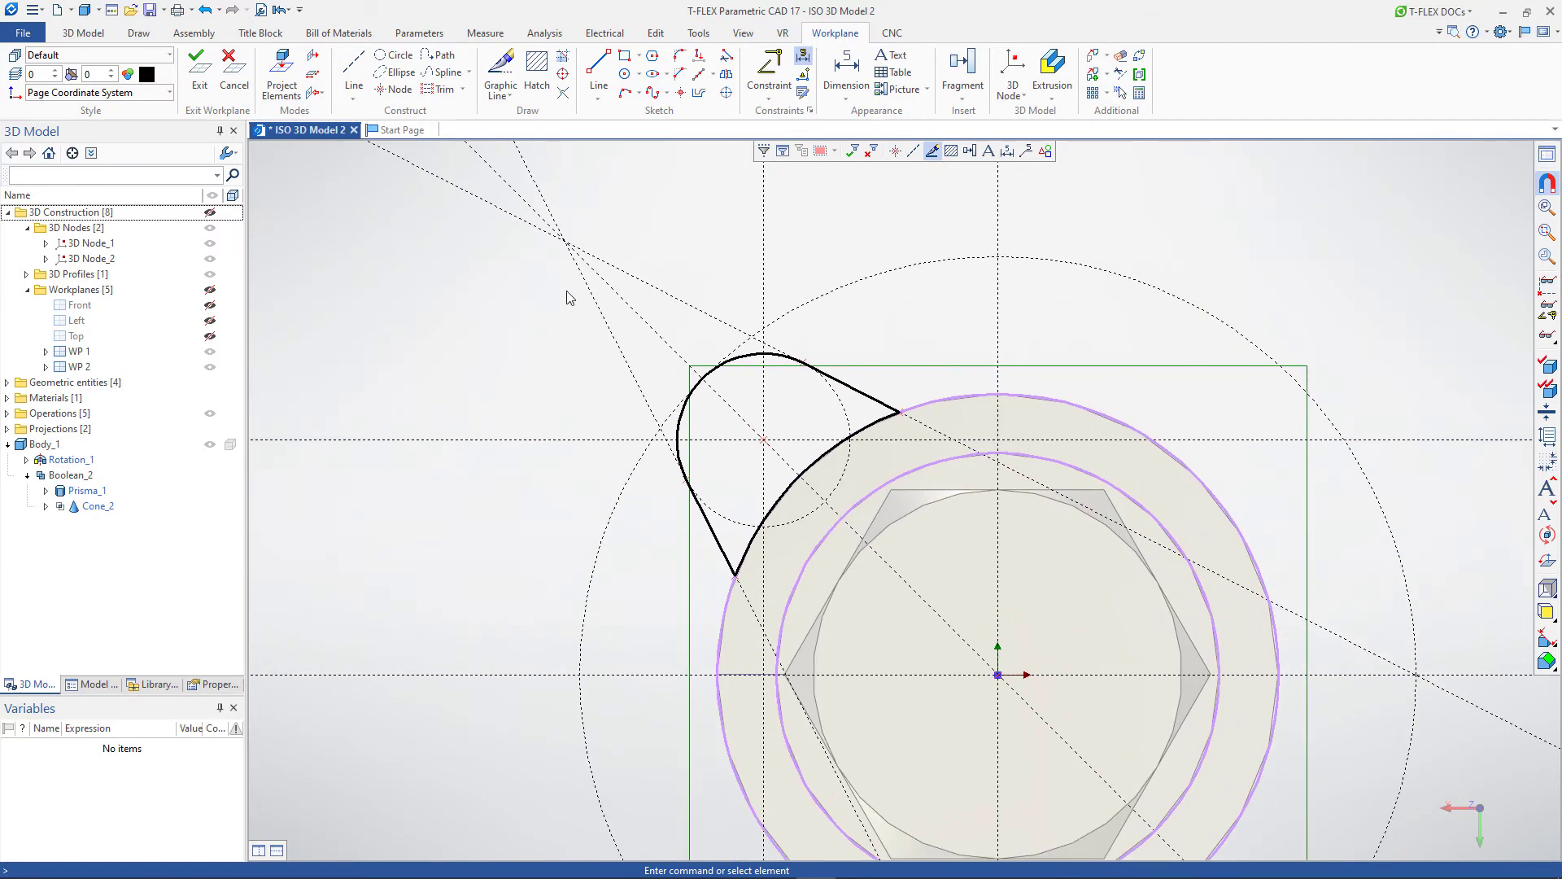
pyautogui.moveTo(566, 286)
pyautogui.mouseDown()
pyautogui.moveTo(745, 417)
pyautogui.moveTo(925, 597)
pyautogui.mouseUp()
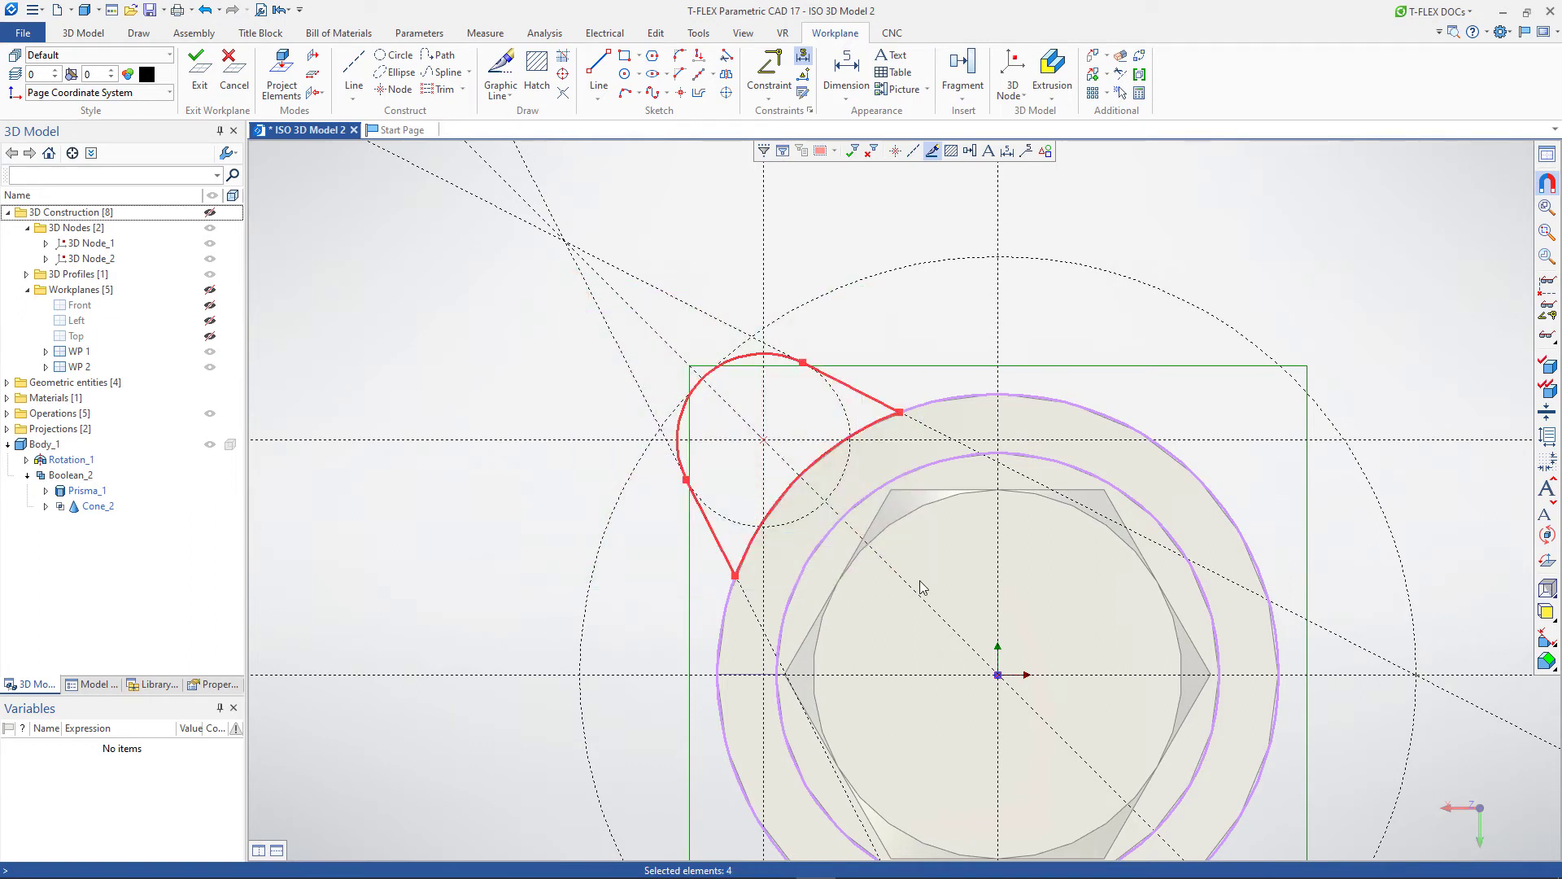
pyautogui.rightClick(860, 428)
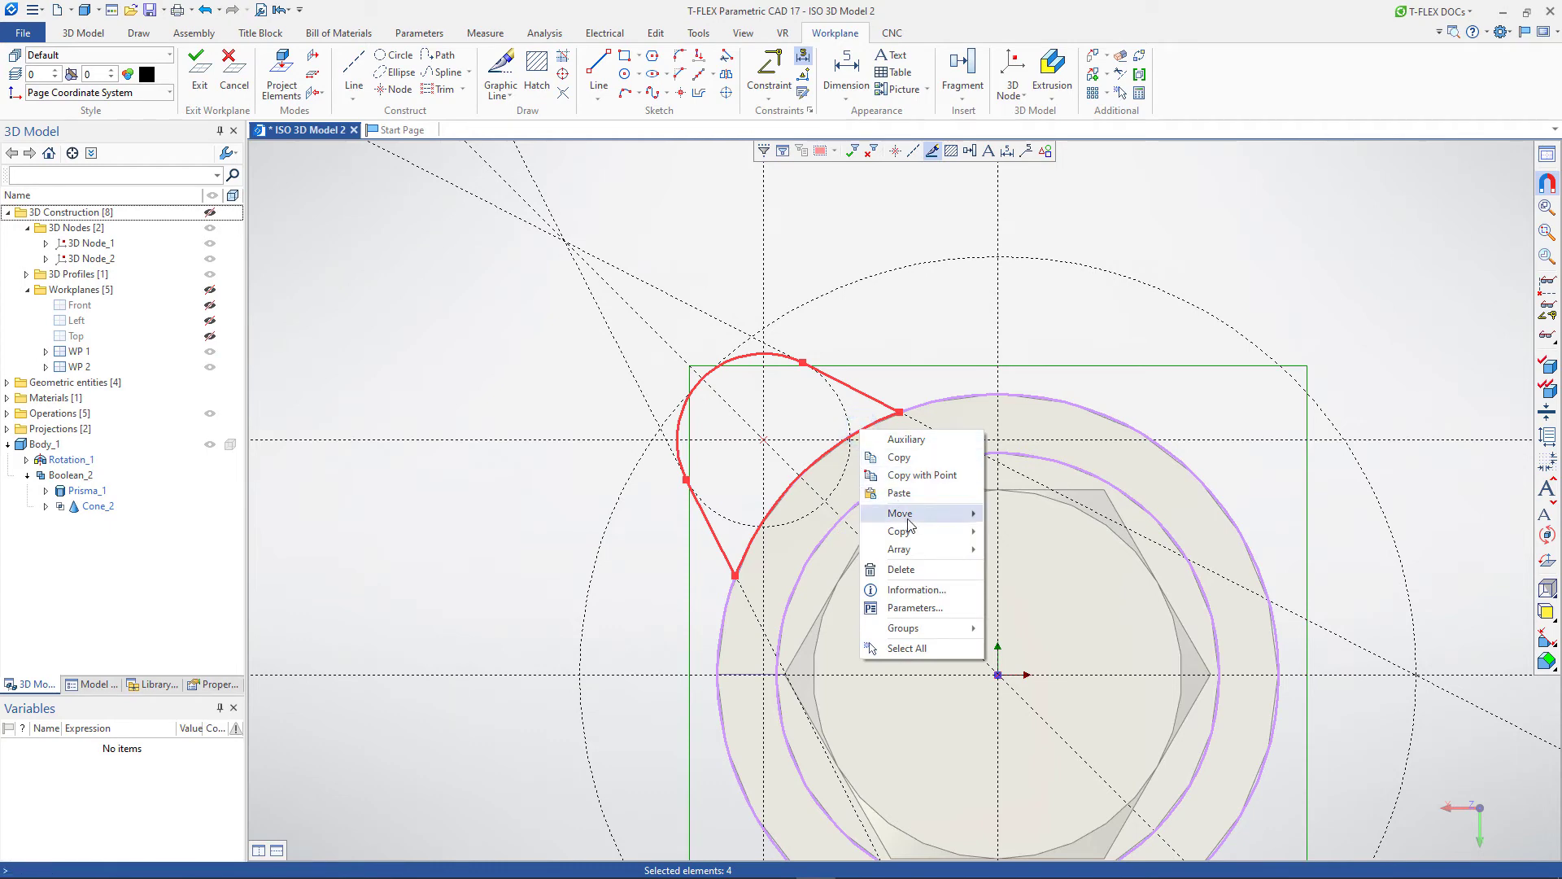
pyautogui.click(914, 549)
pyautogui.click(1025, 567)
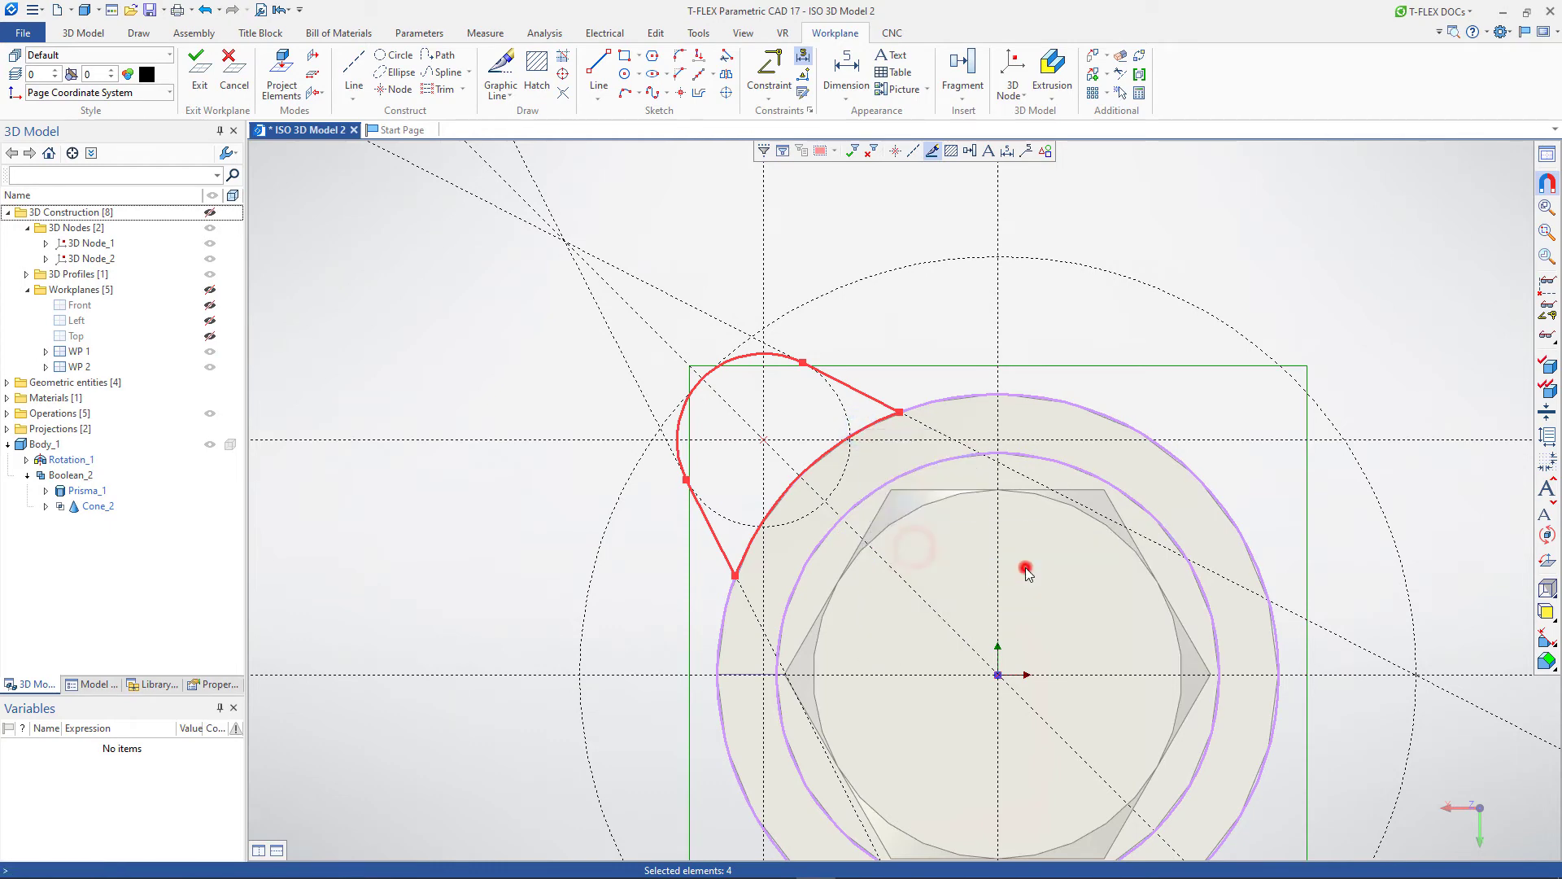
pyautogui.moveTo(1025, 564); pyautogui.dragTo(1068, 388, button='middle')
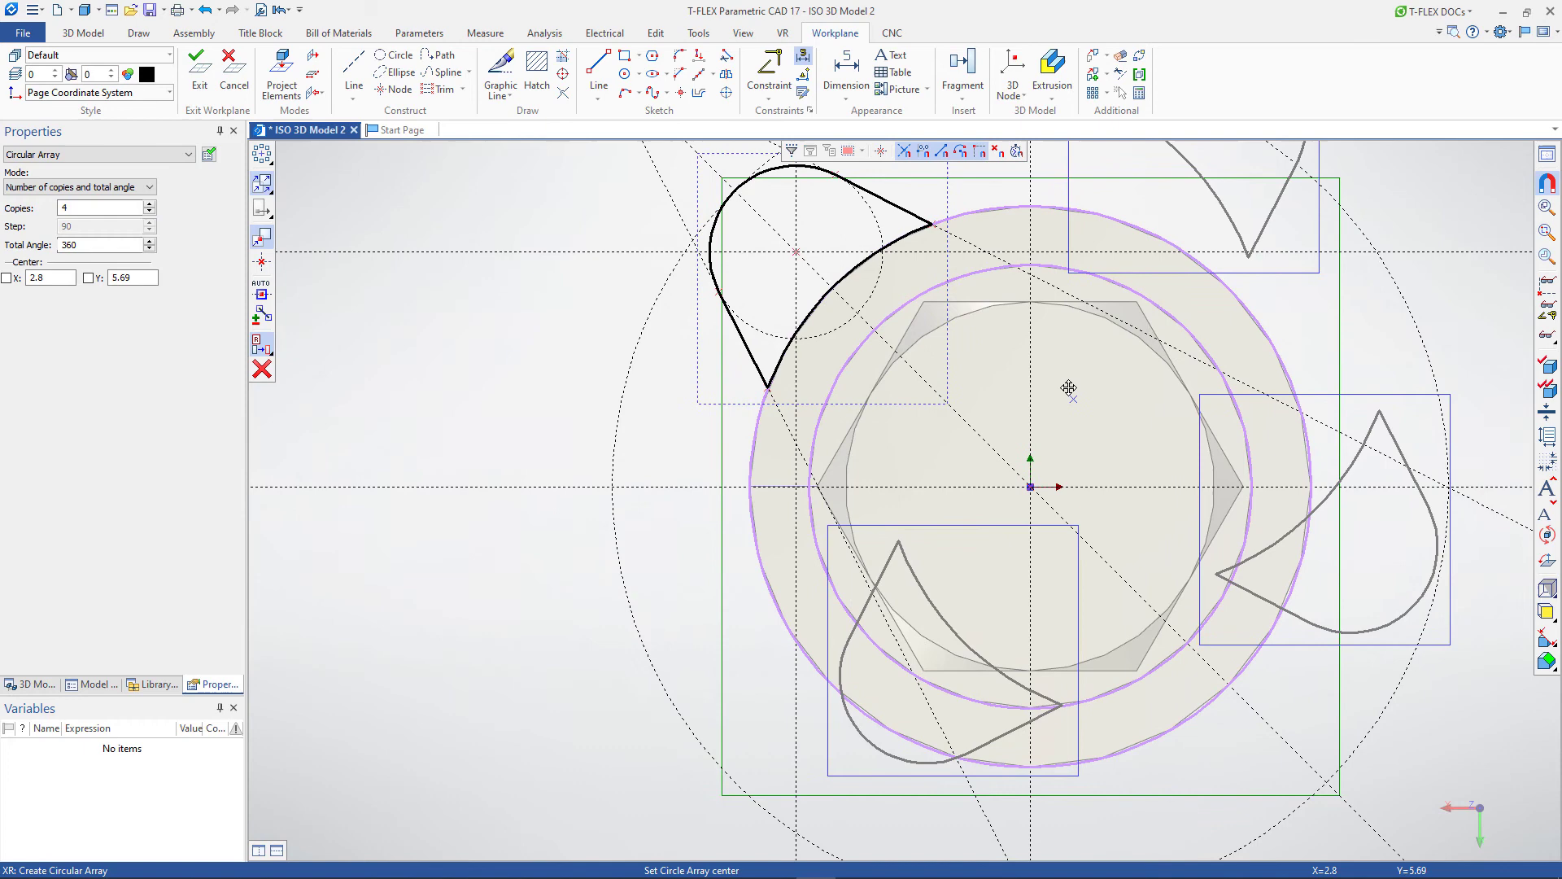
pyautogui.rightClick(1030, 488)
pyautogui.click(1030, 487)
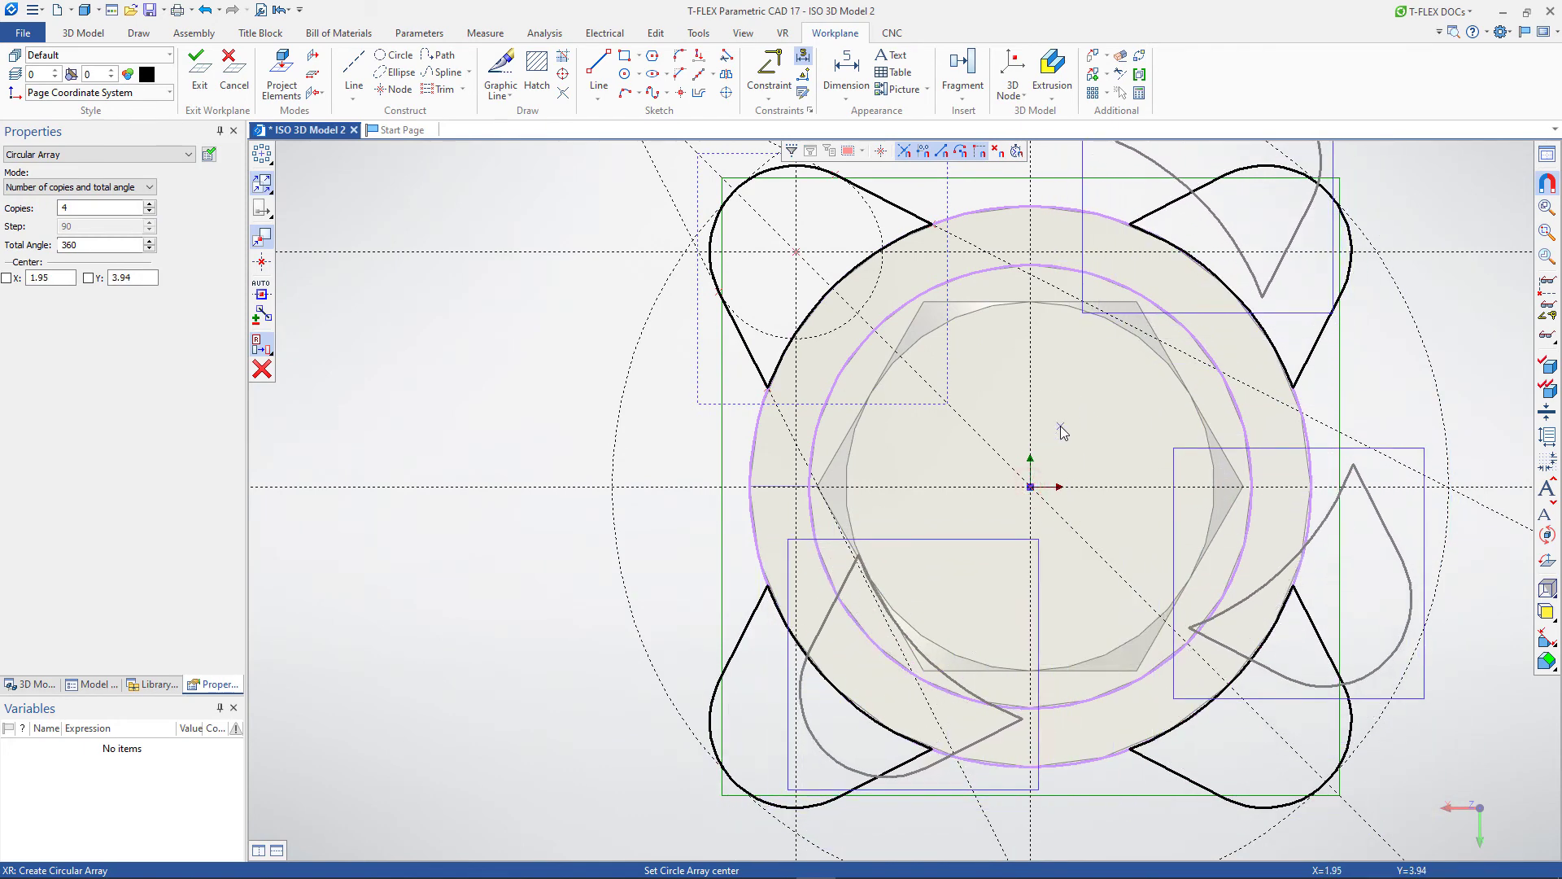
pyautogui.rightClick(1061, 427)
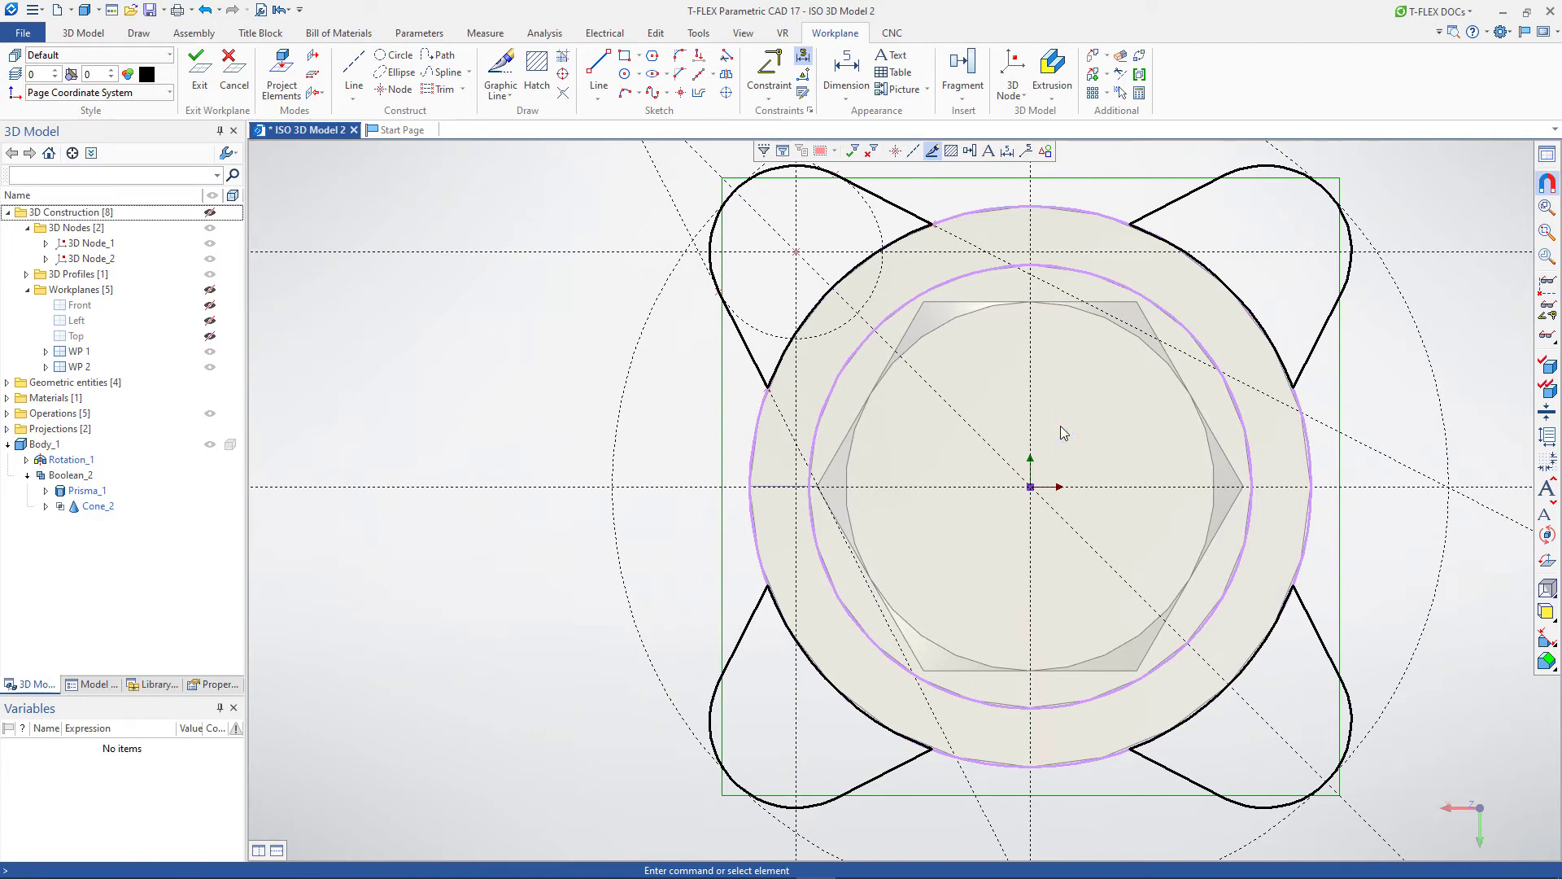
# Try the lug outline's circular array with 6 copies over 360° and undo that change
pyautogui.rightClick(1163, 213)
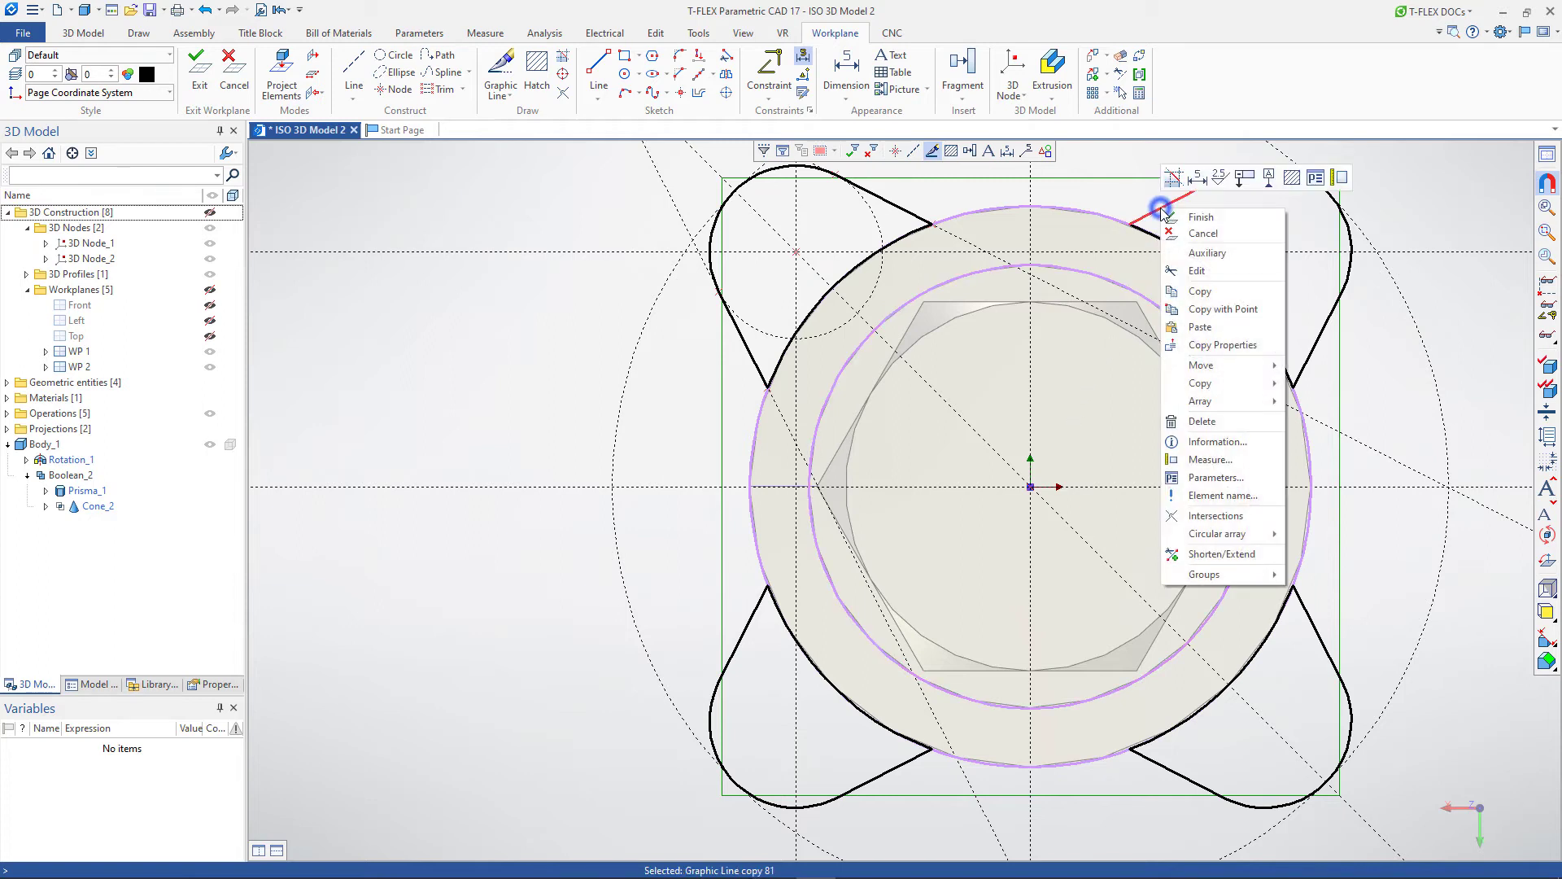
pyautogui.click(1220, 535)
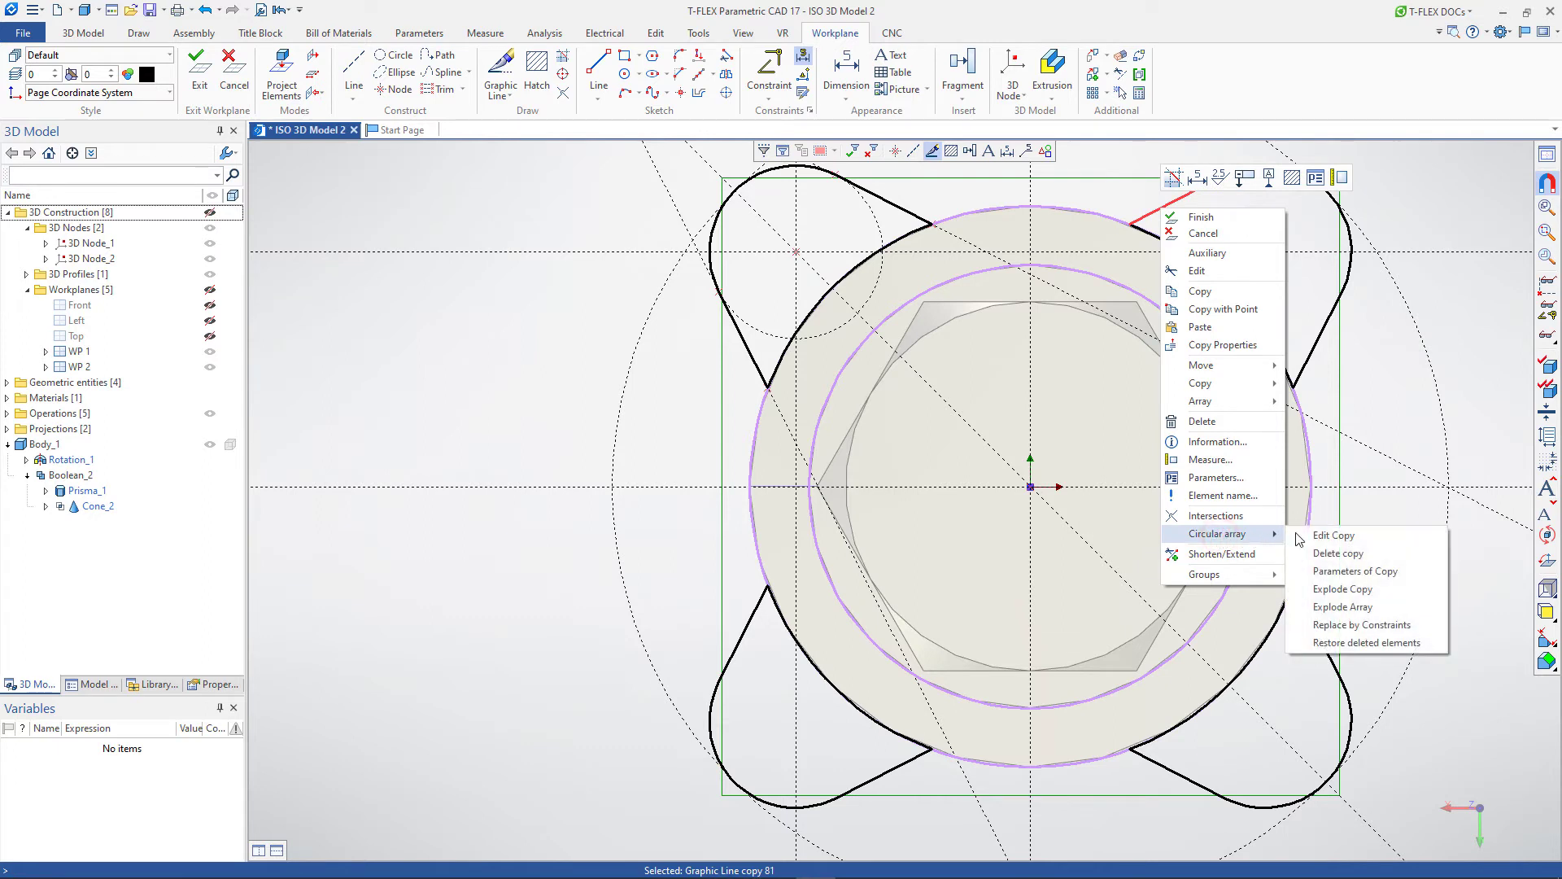
pyautogui.click(1333, 535)
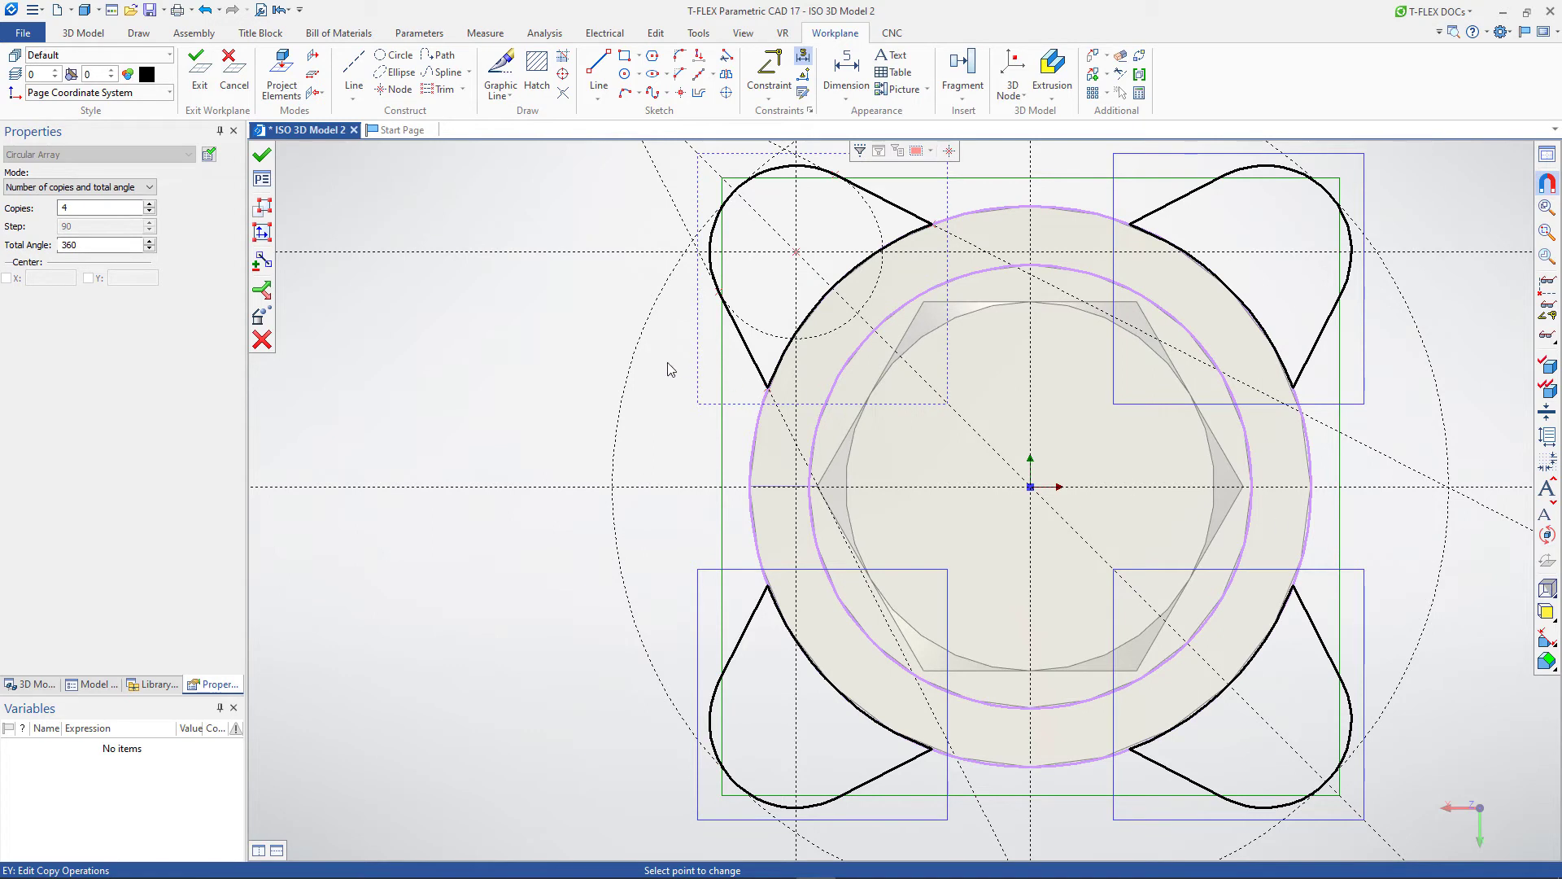
pyautogui.click(150, 204)
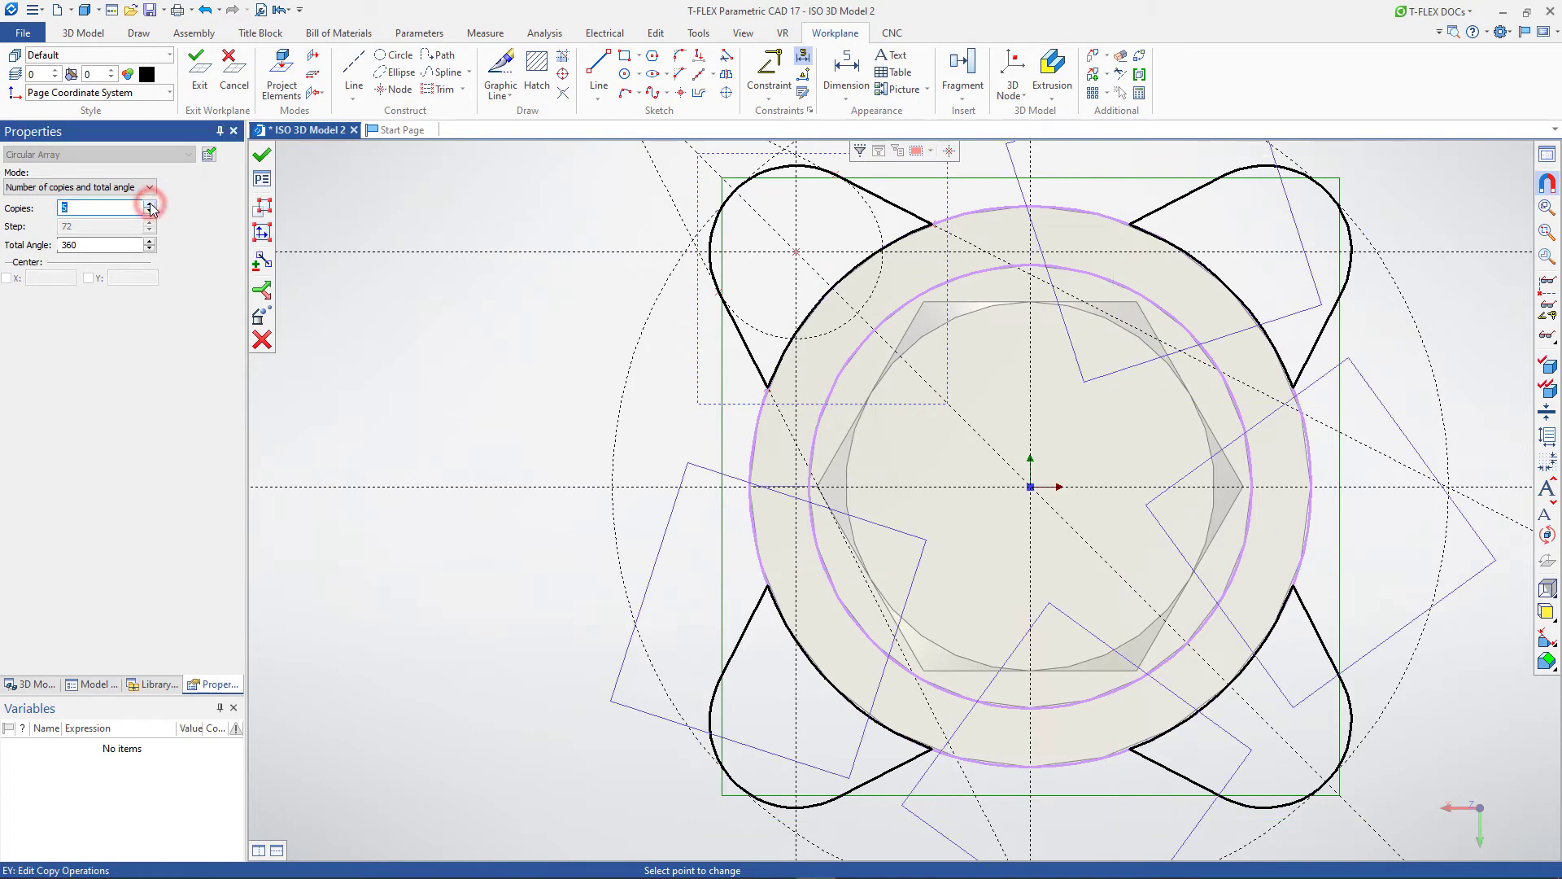
pyautogui.click(150, 203)
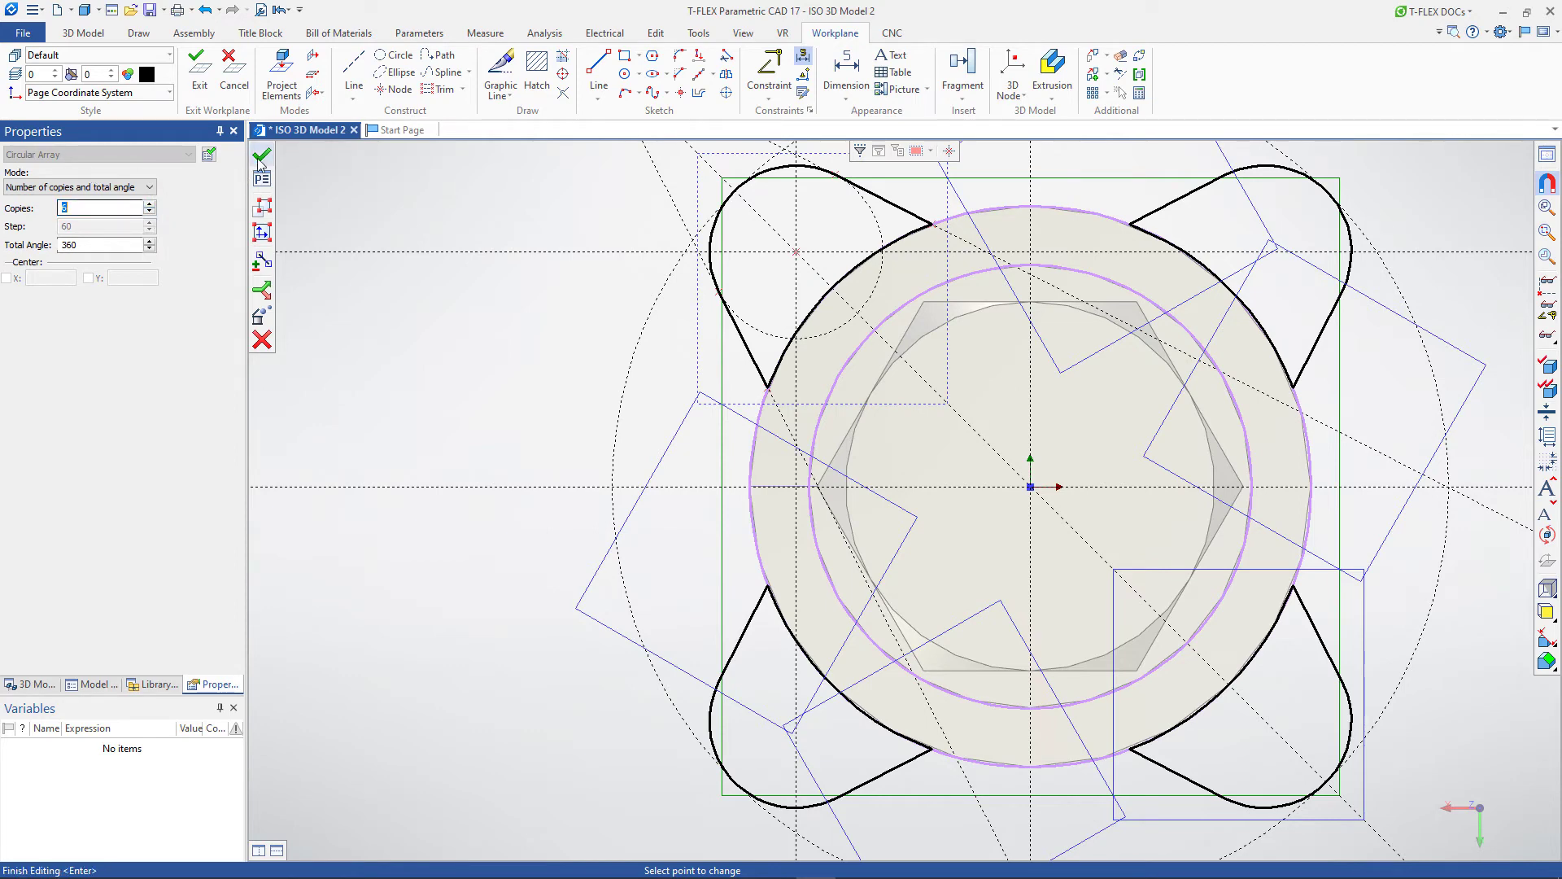
pyautogui.click(261, 155)
pyautogui.scroll(-3, 439, 341)
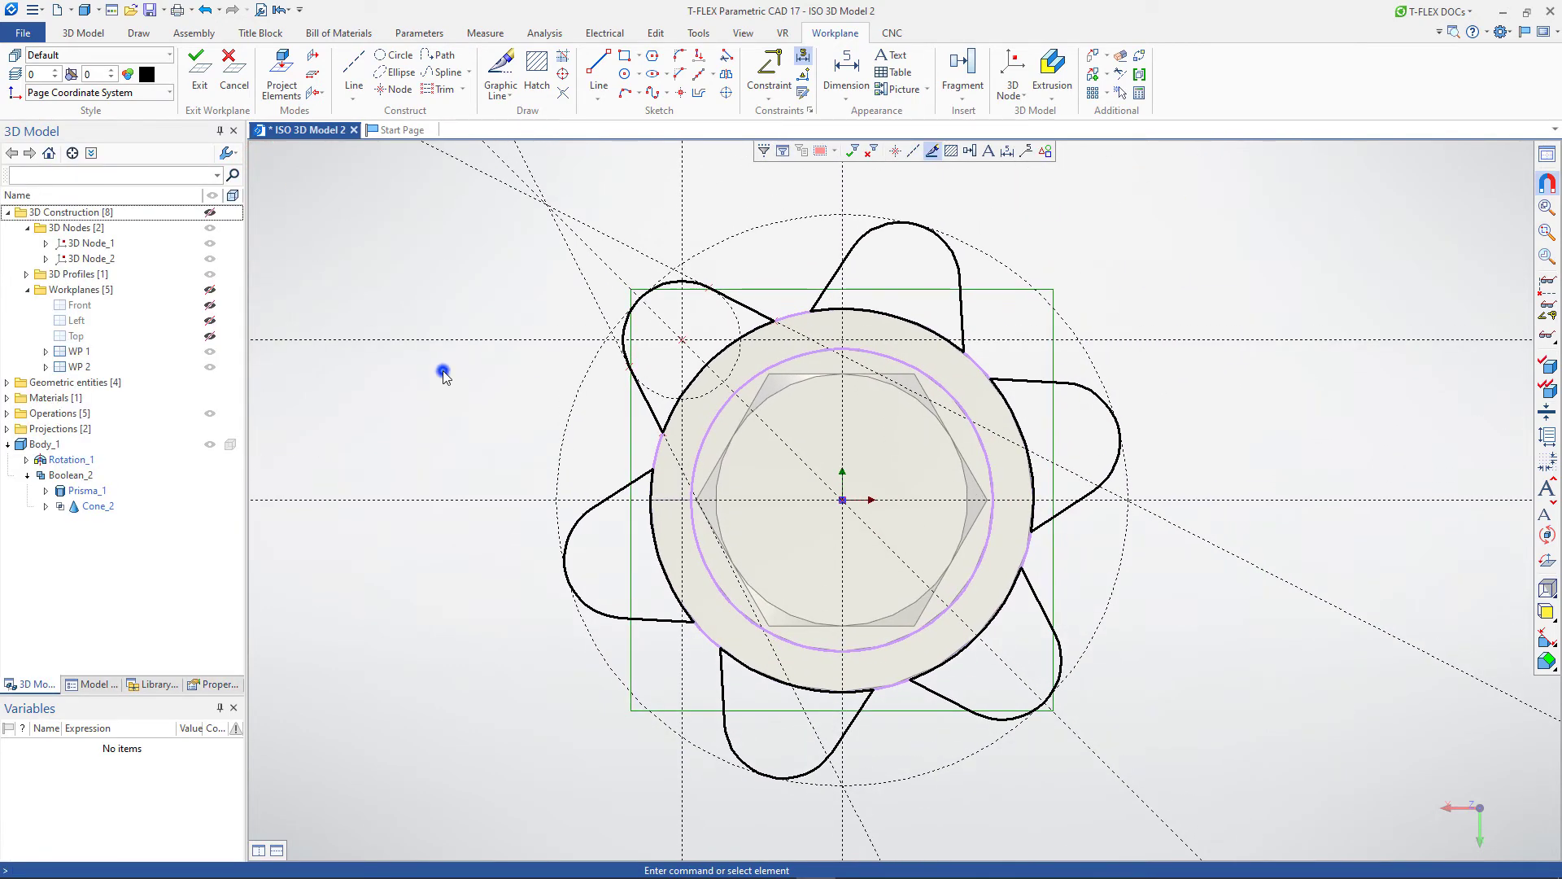
pyautogui.rightClick(442, 366)
pyautogui.click(393, 360)
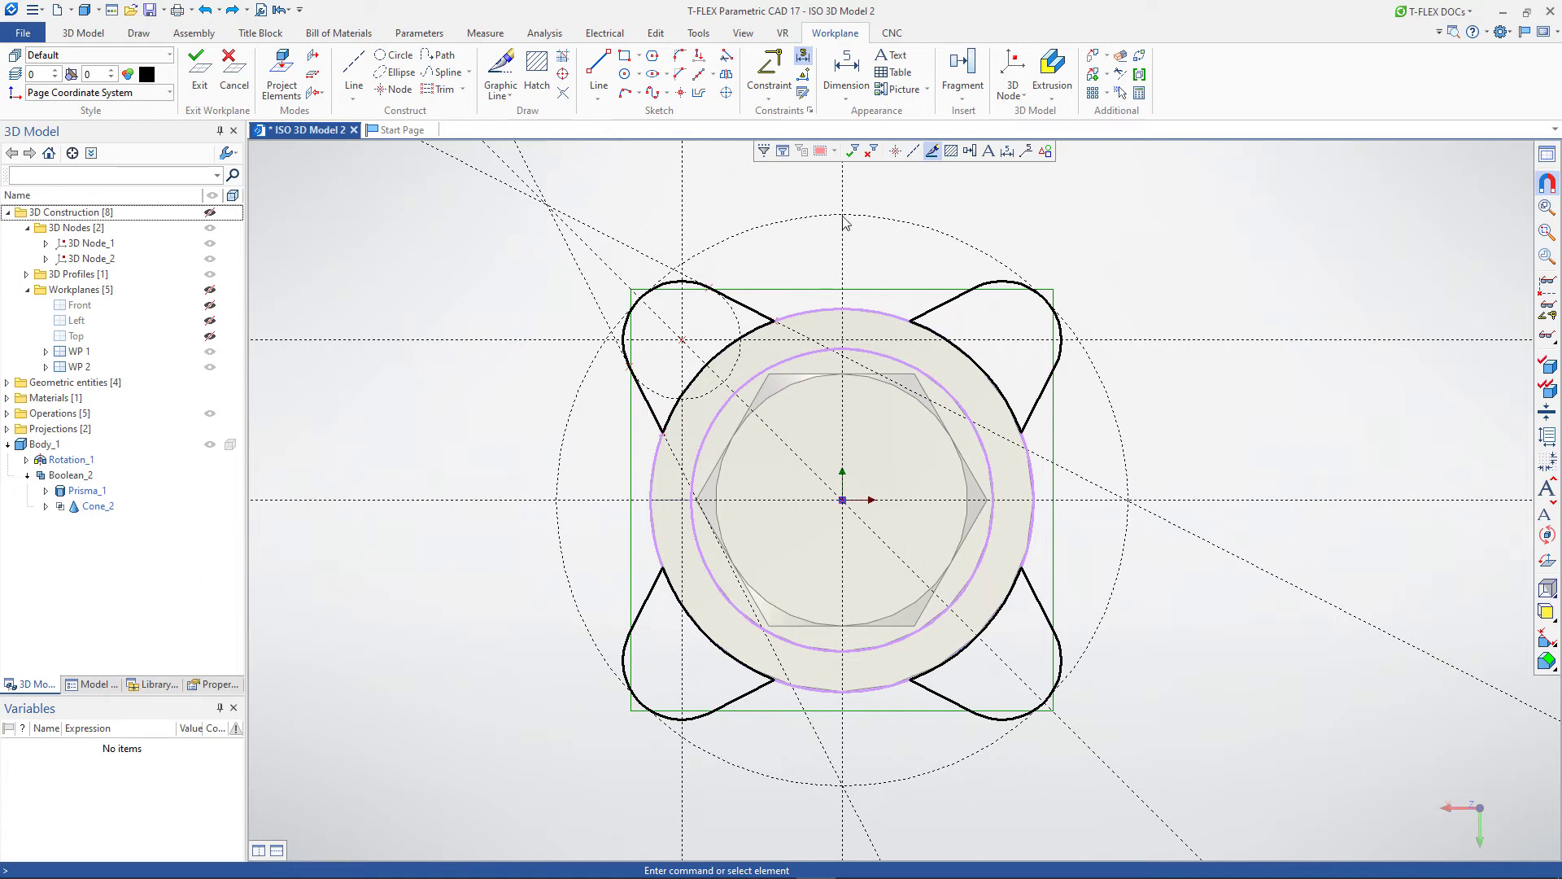
# Make all element types selectable again and finish the lug sketch
pyautogui.click(853, 151)
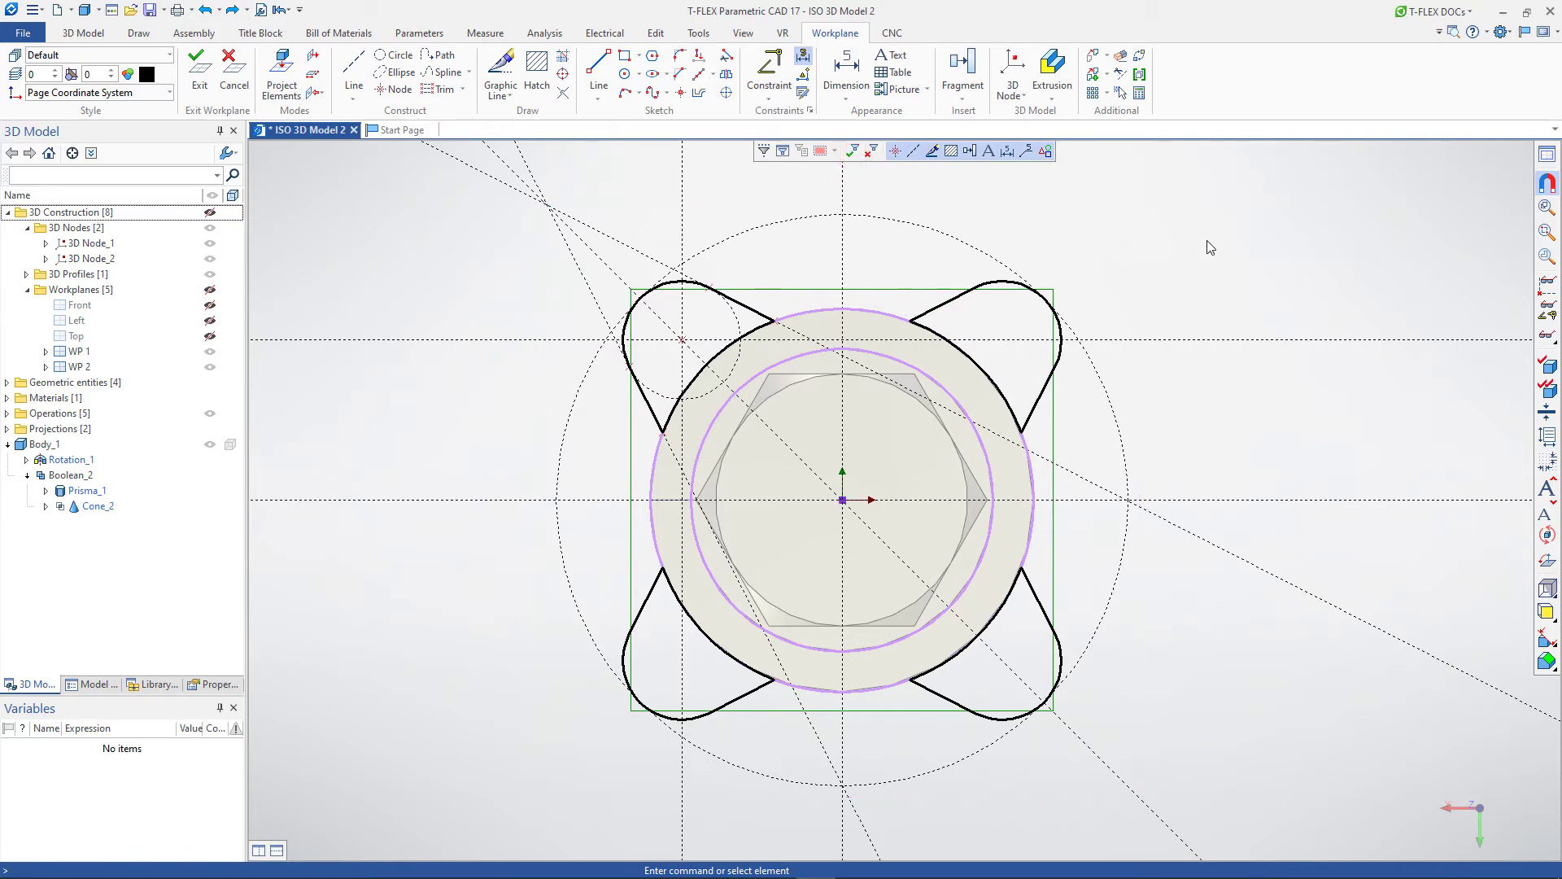
pyautogui.click(197, 82)
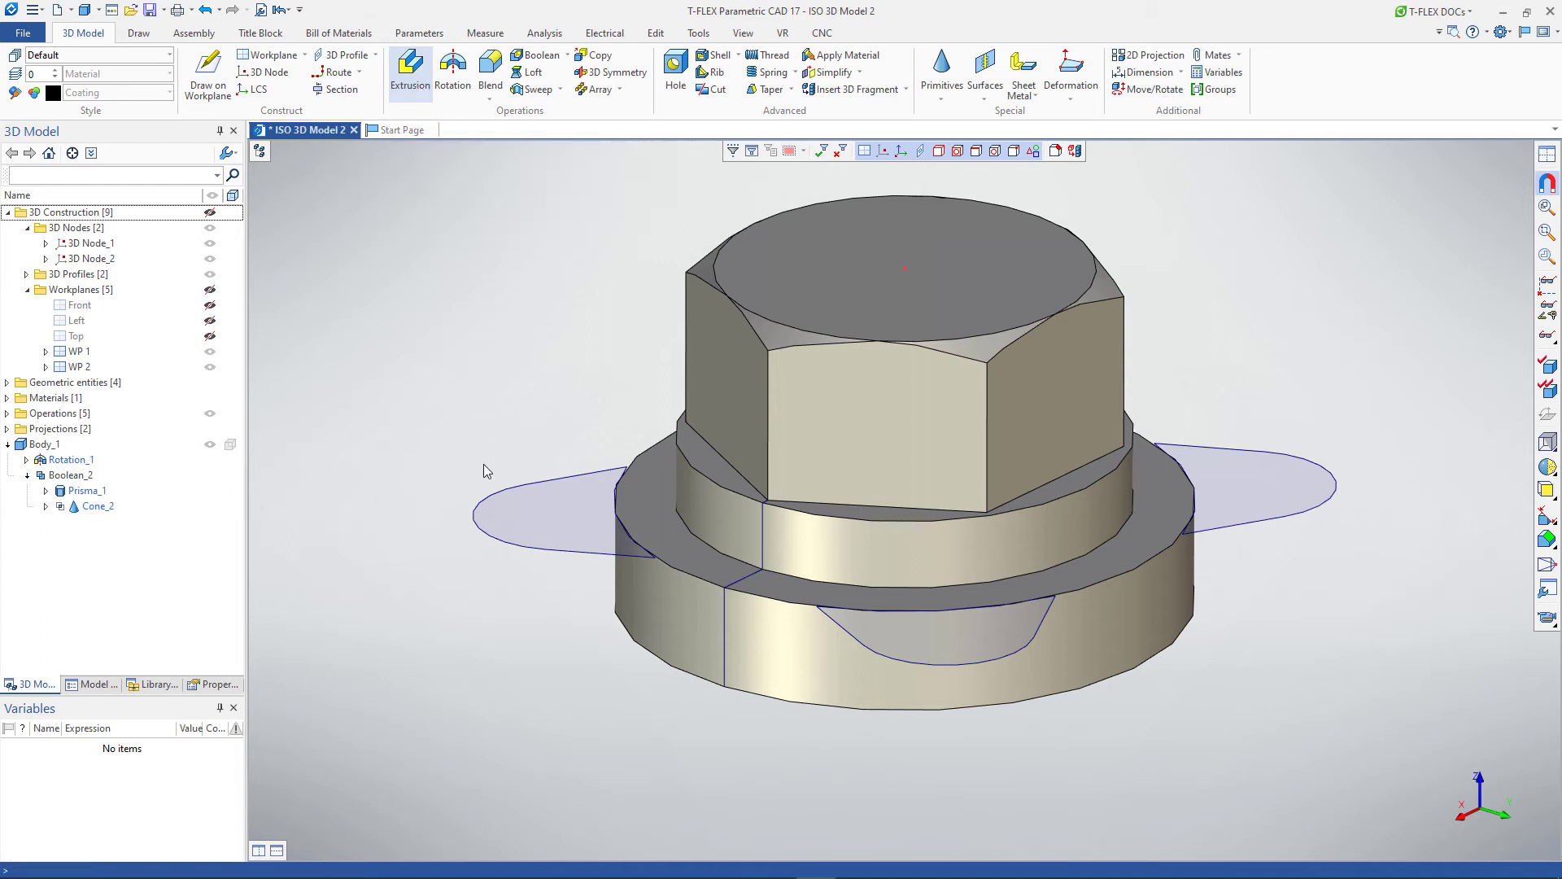
# Set up an extrusion of the four-lug profile with a length of 6 mm, reversed to run down along the flange
pyautogui.click(470, 513)
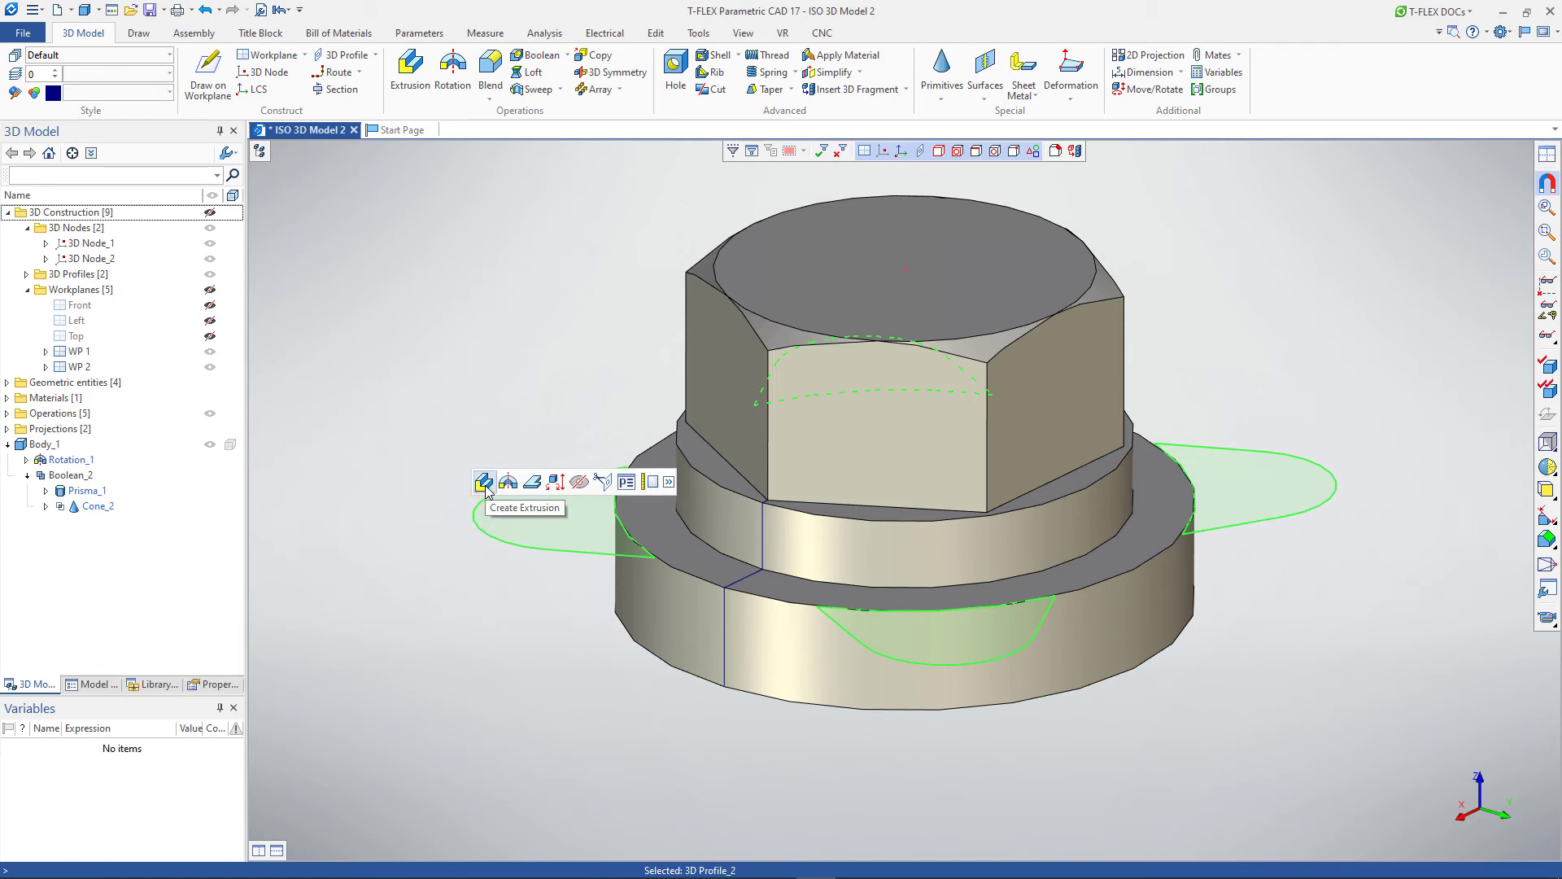
pyautogui.click(484, 482)
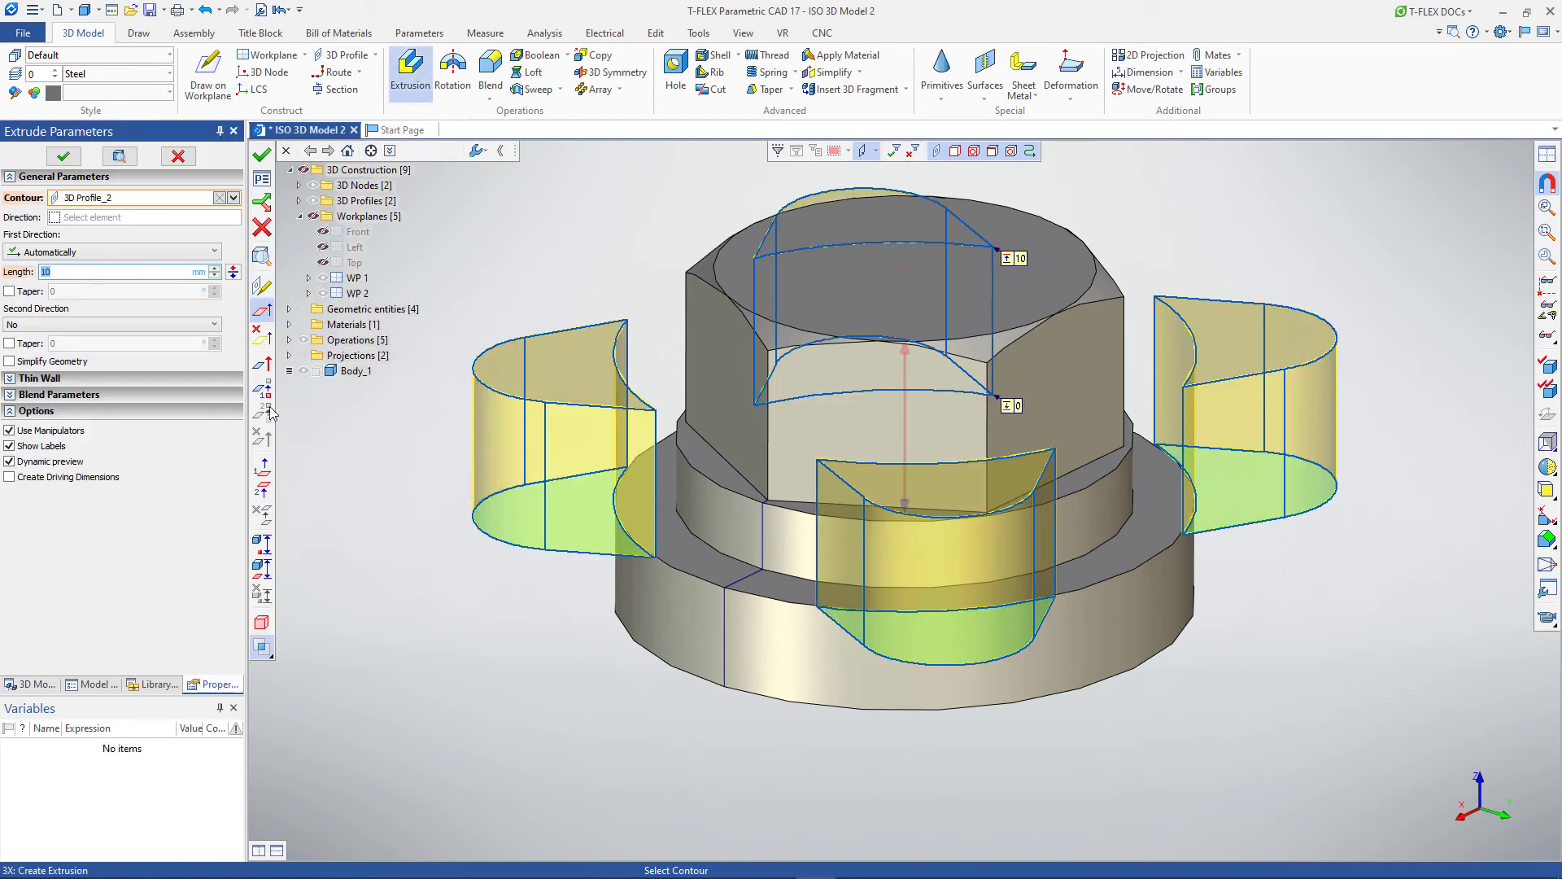
pyautogui.write('6')
pyautogui.click(72, 277)
pyautogui.click(233, 272)
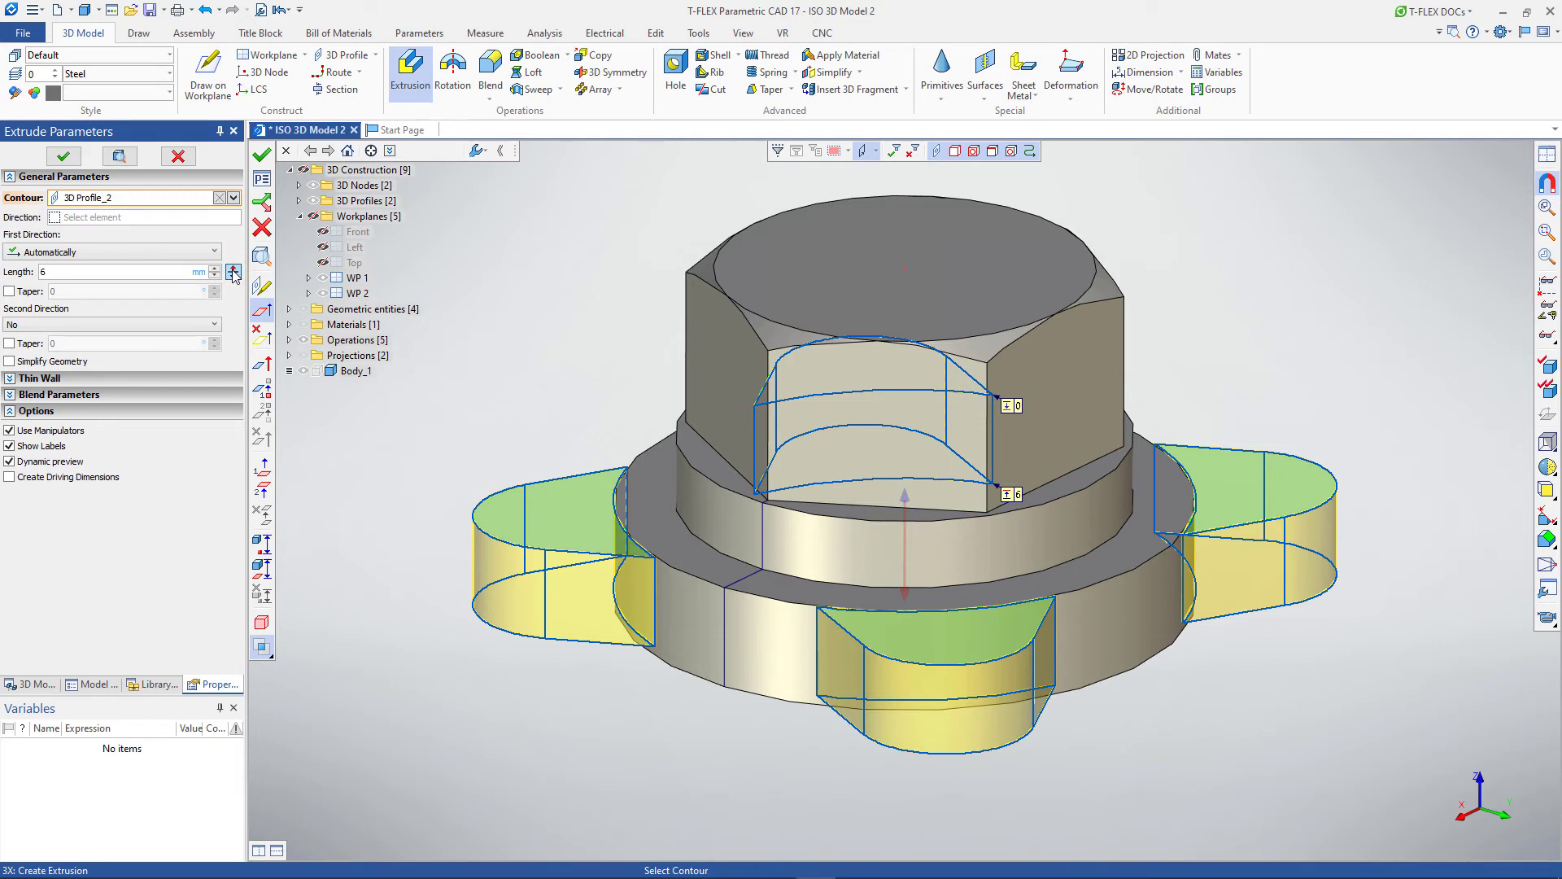
# Unite the lug extrusion with the existing flange body using Boolean addition and complete the operation
pyautogui.click(259, 649)
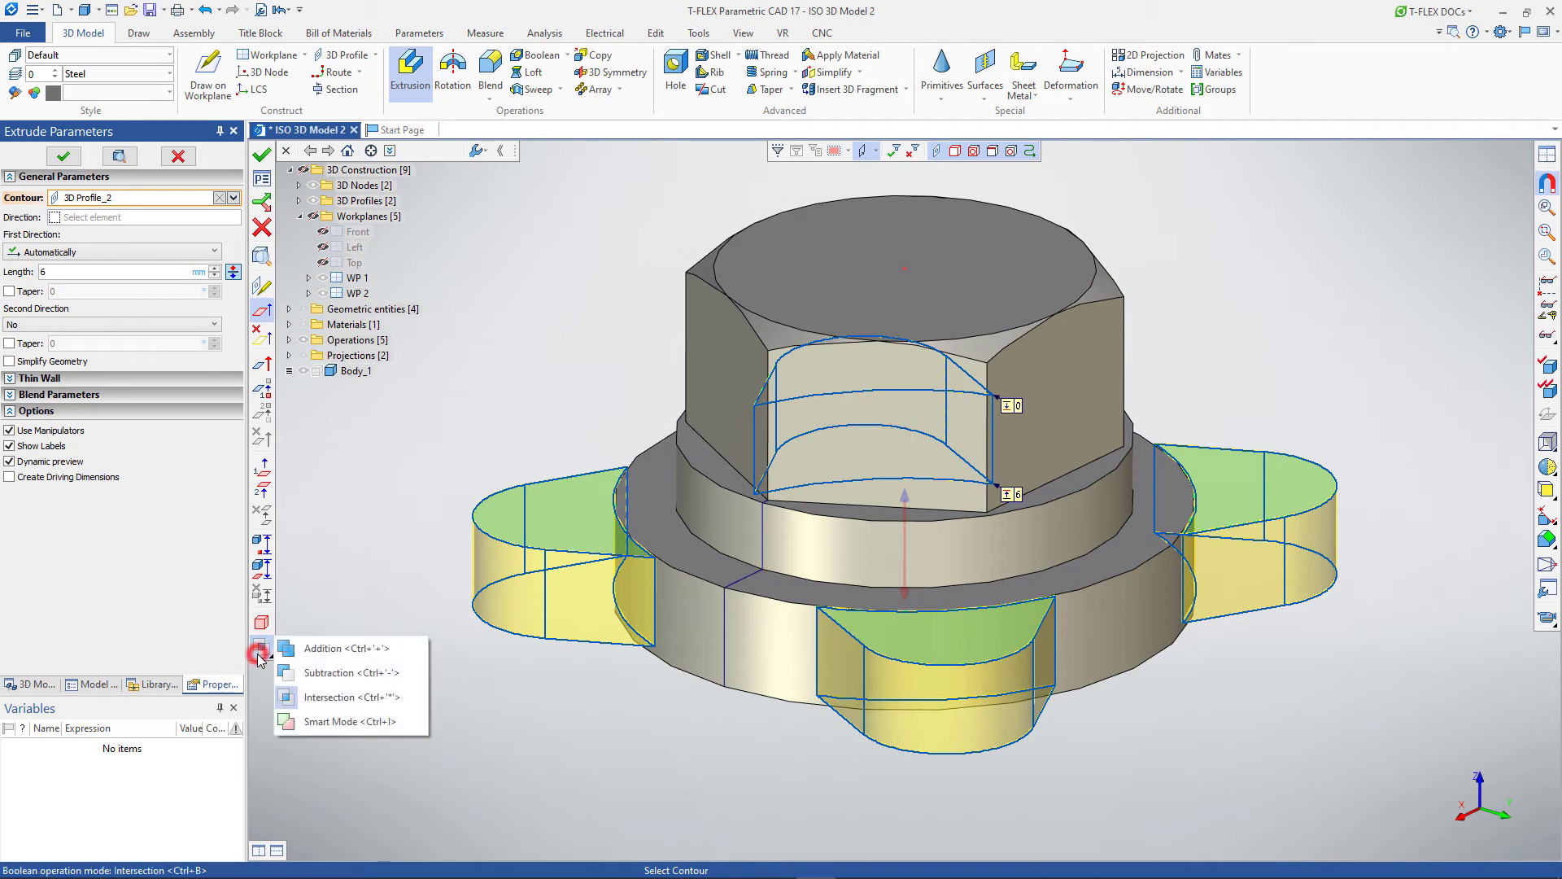
pyautogui.click(305, 650)
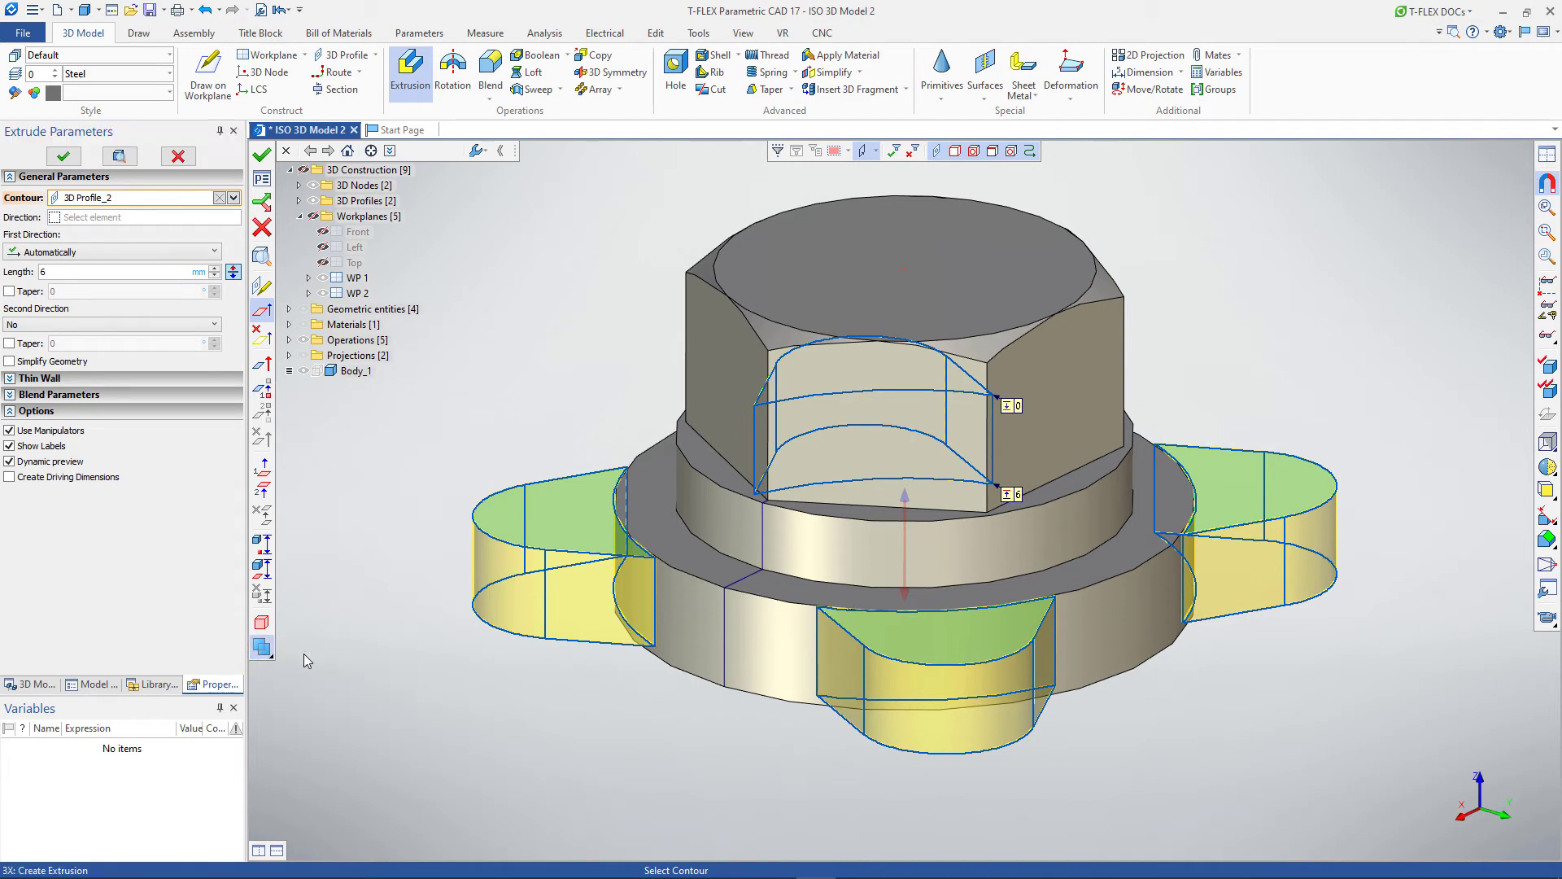
pyautogui.click(686, 602)
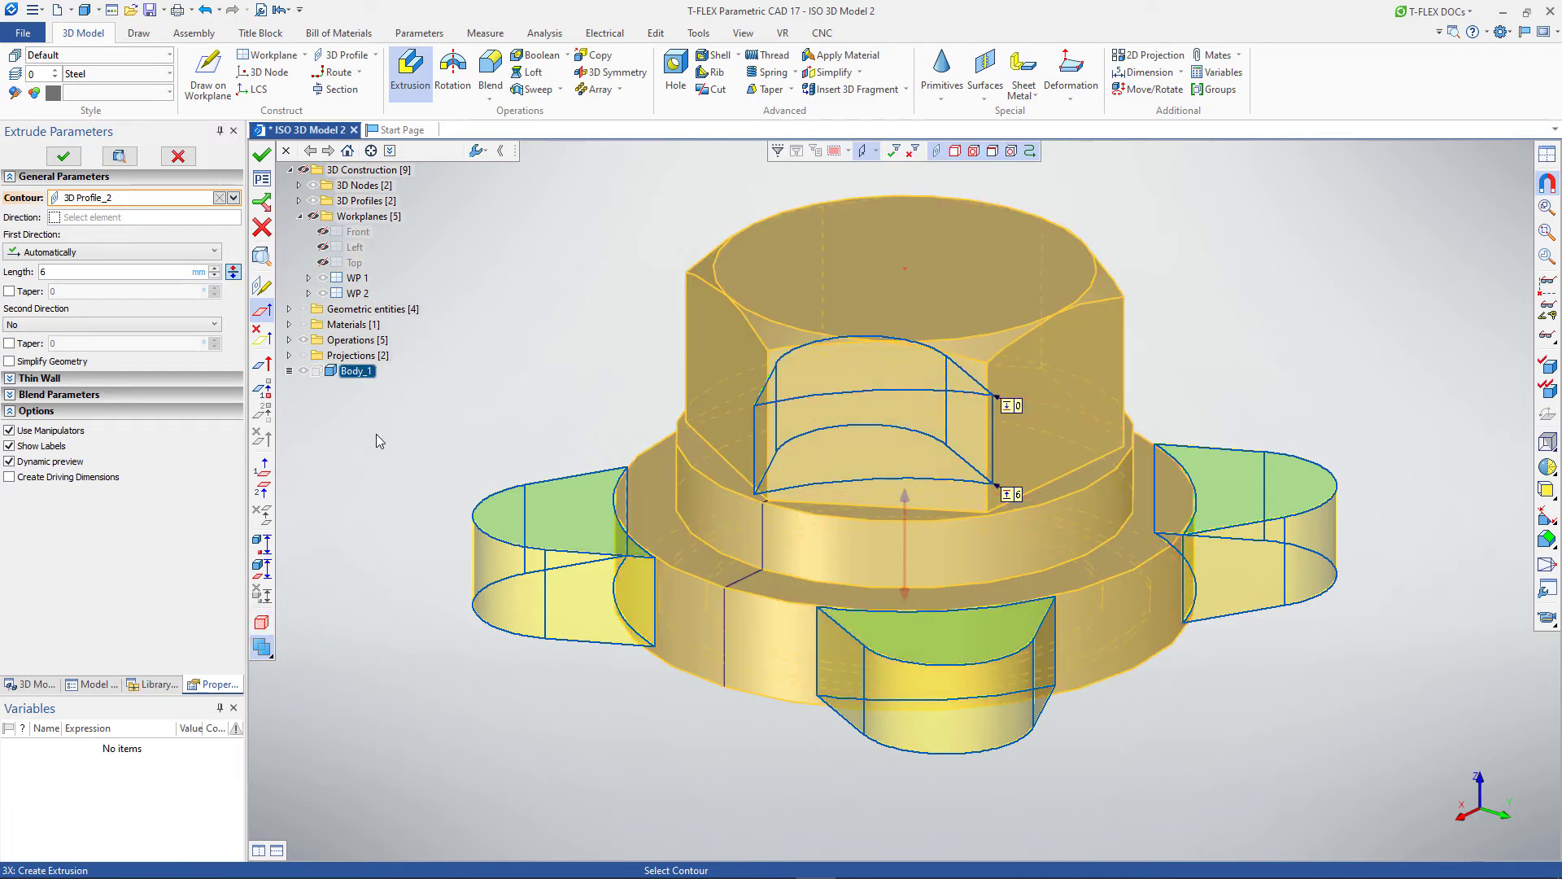
pyautogui.click(262, 155)
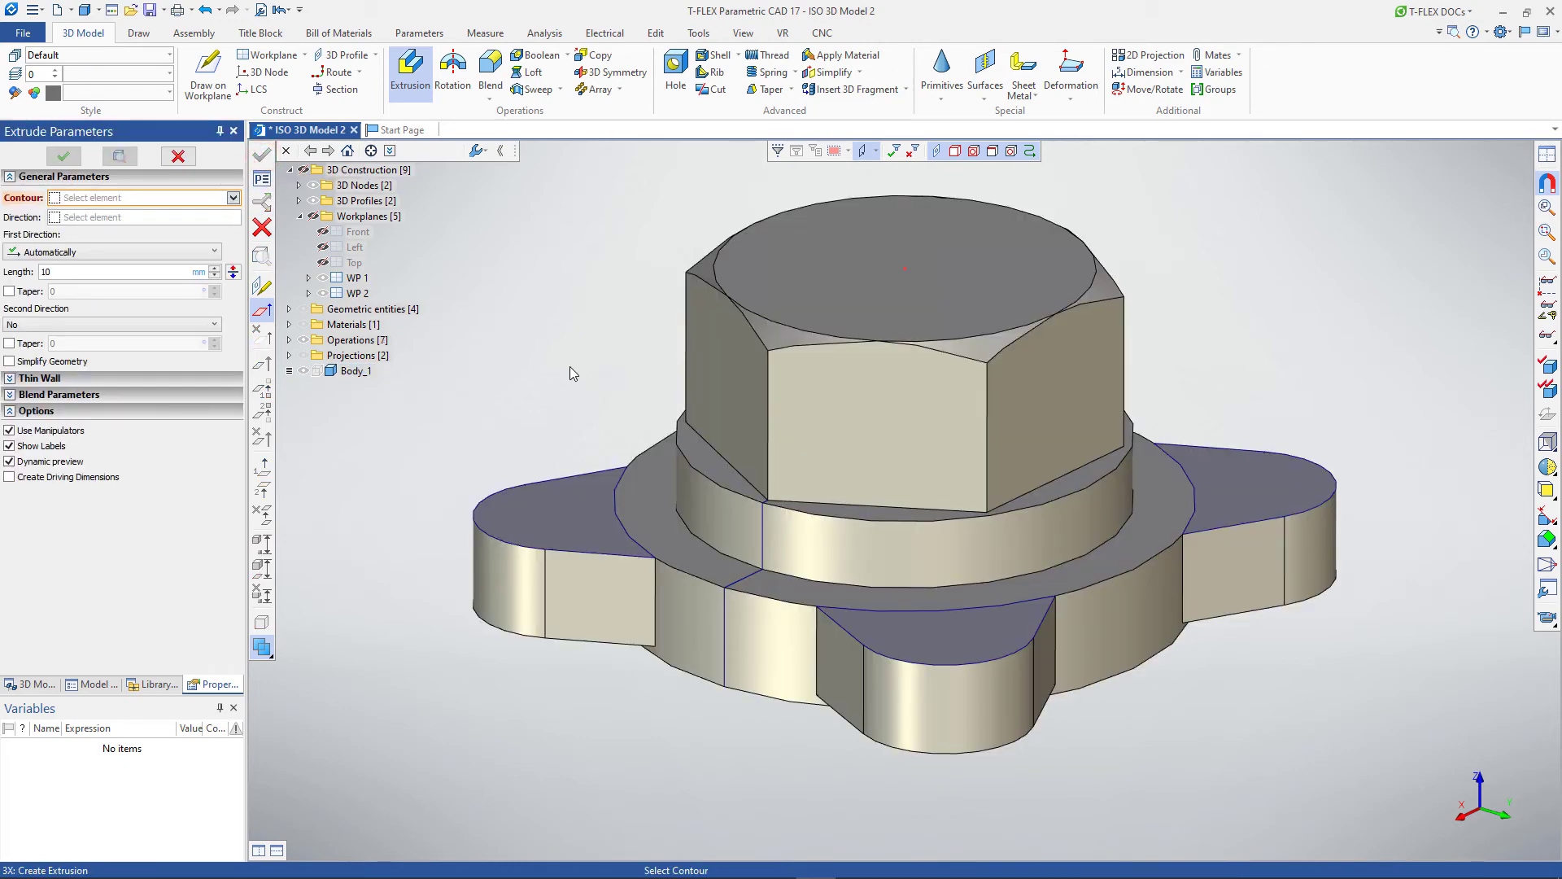
pyautogui.press('Escape')
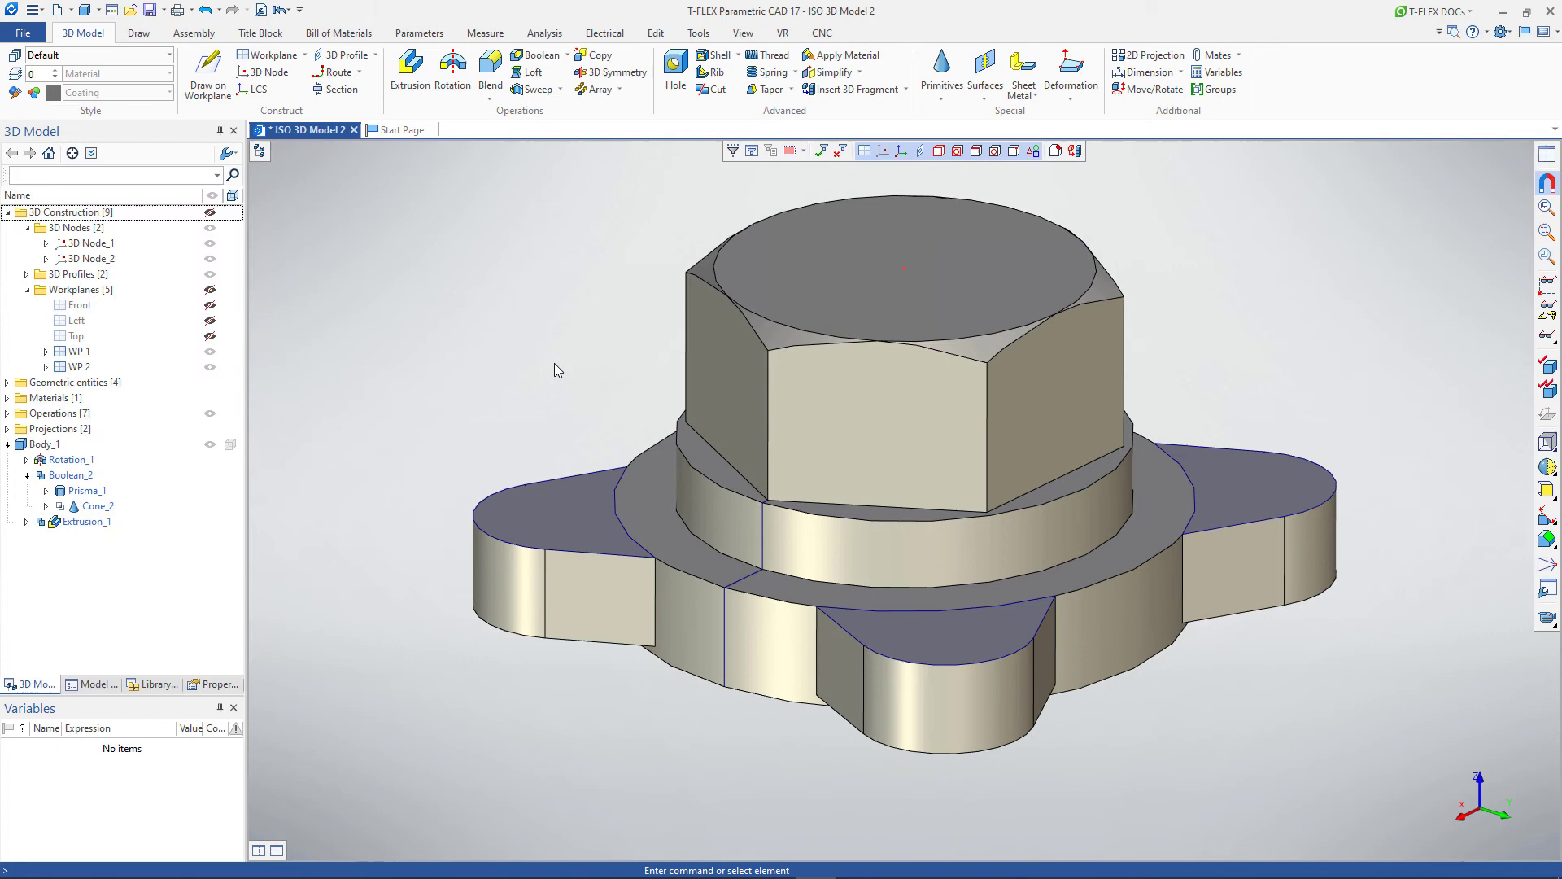
# Show the model tree inside the 3D view and hide all 3D profiles
pyautogui.click(259, 151)
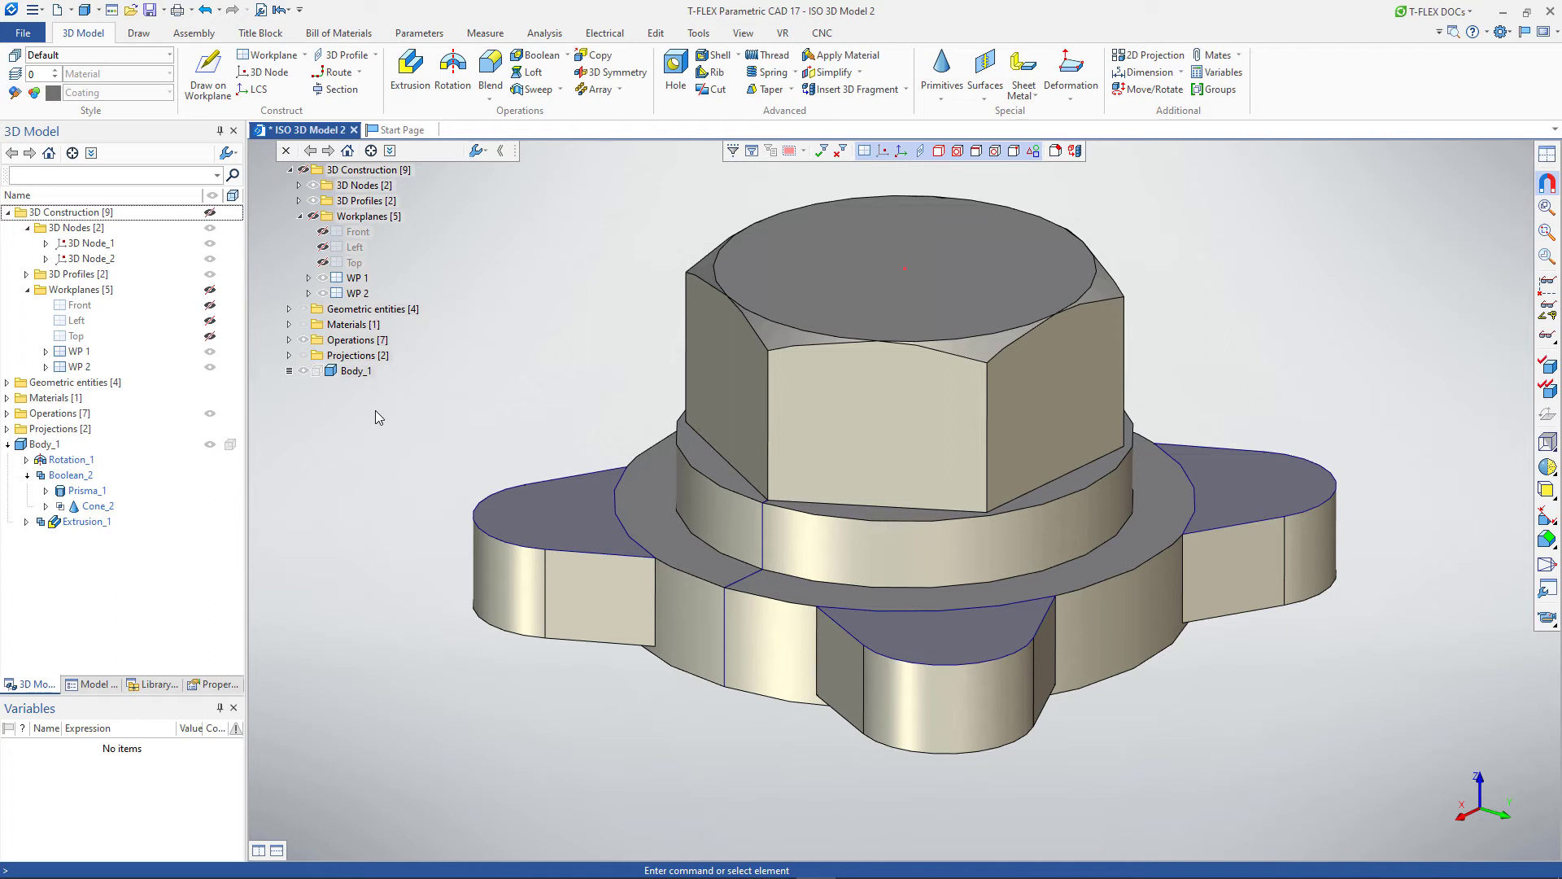
pyautogui.click(620, 521)
pyautogui.press('Escape')
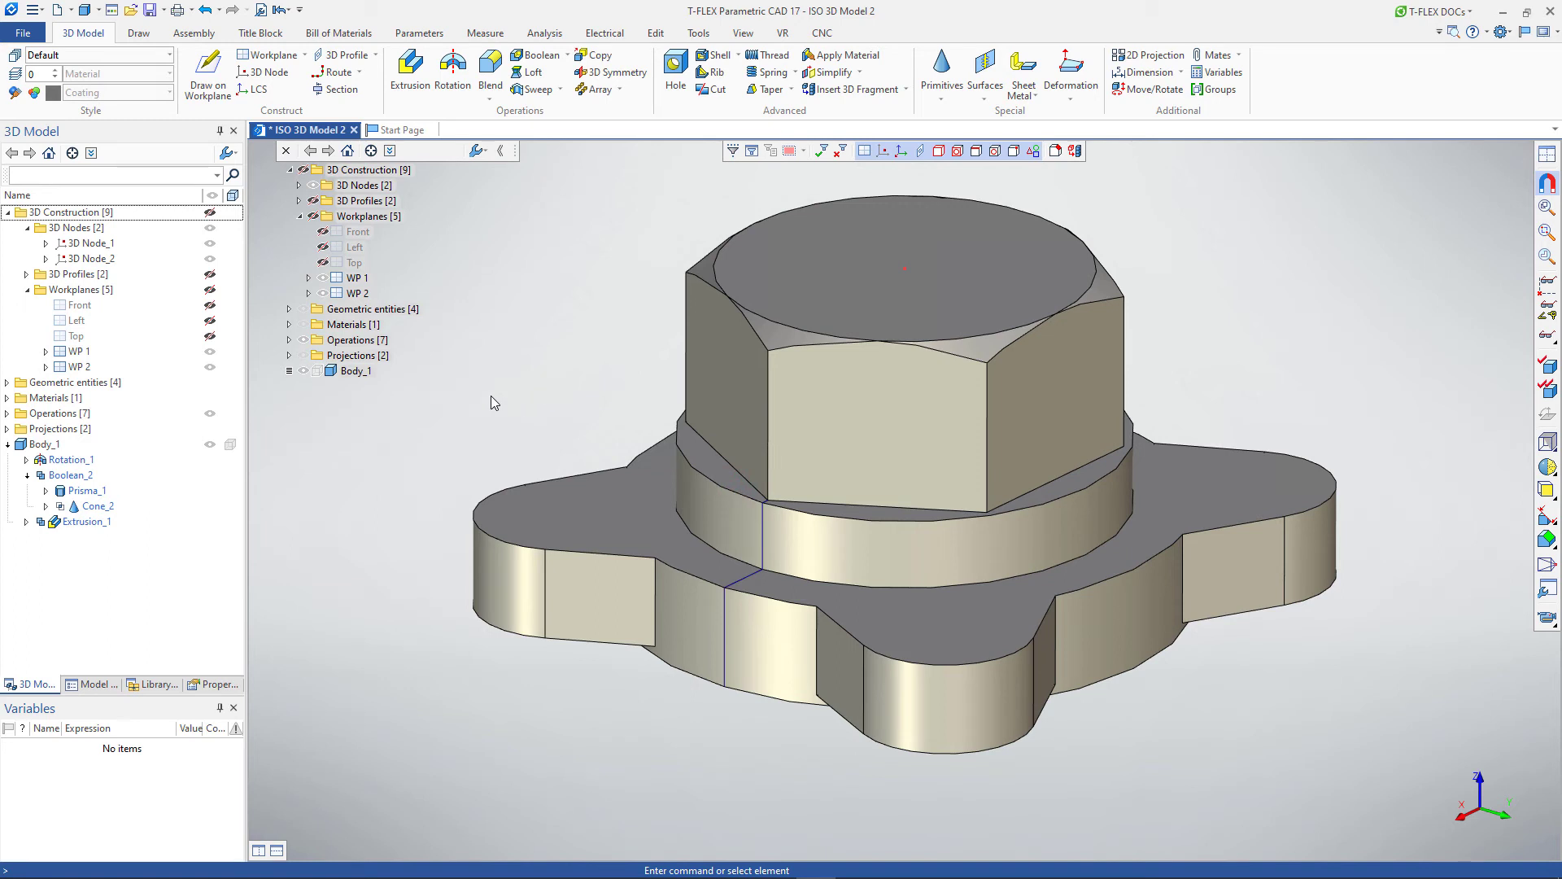
# Reopen the lug extrusion's profile sketch, construct a 3D node at the centre of the small lug circle, and finish the sketch
pyautogui.click(27, 521)
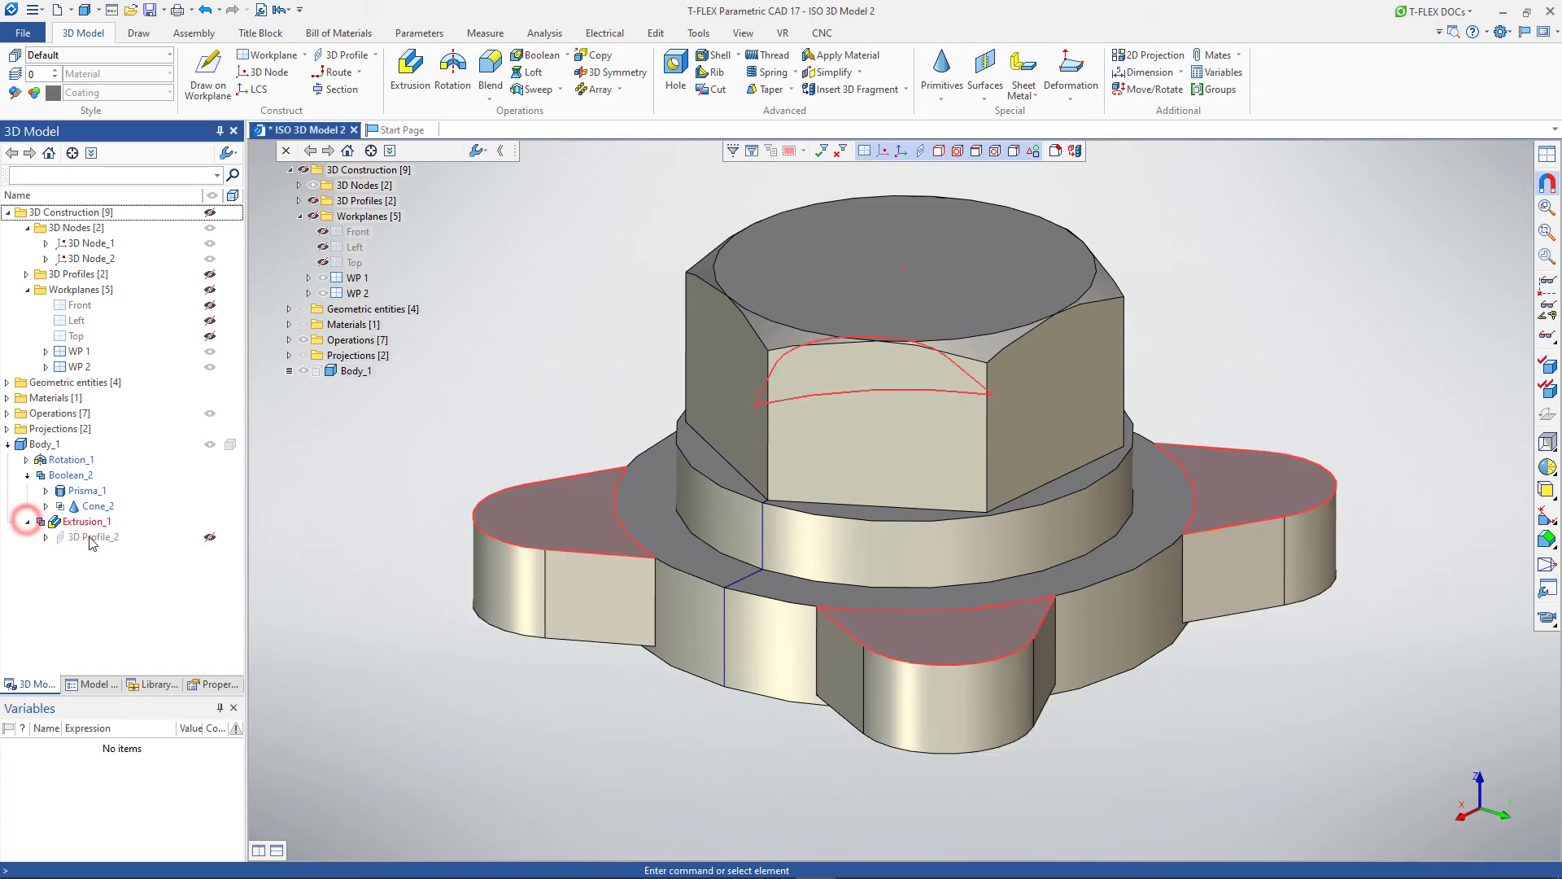
pyautogui.click(91, 537)
pyautogui.rightClick(94, 539)
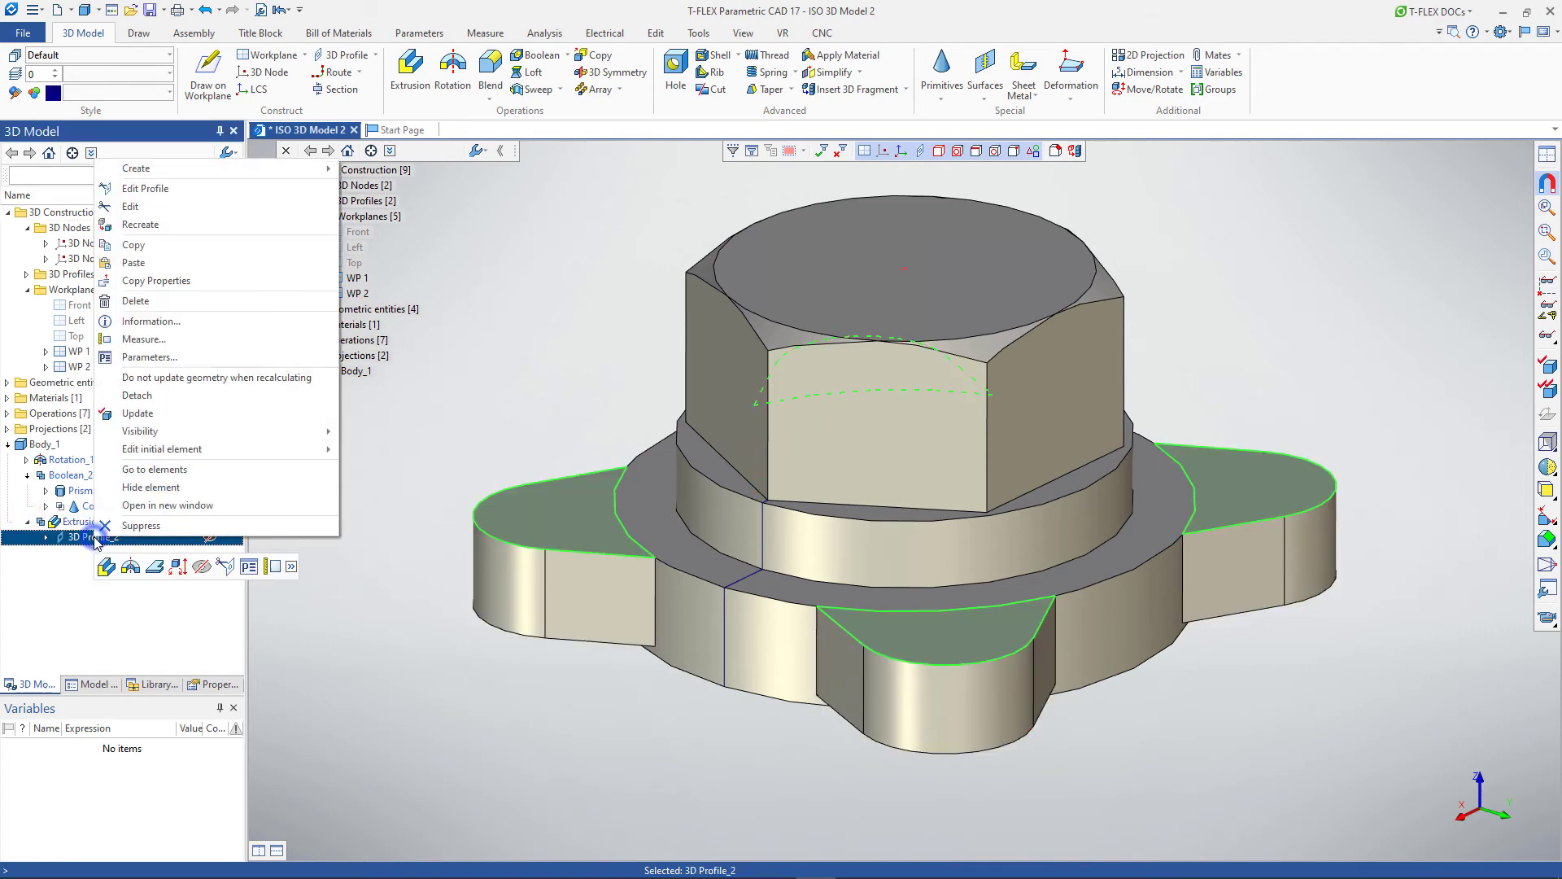
pyautogui.click(225, 568)
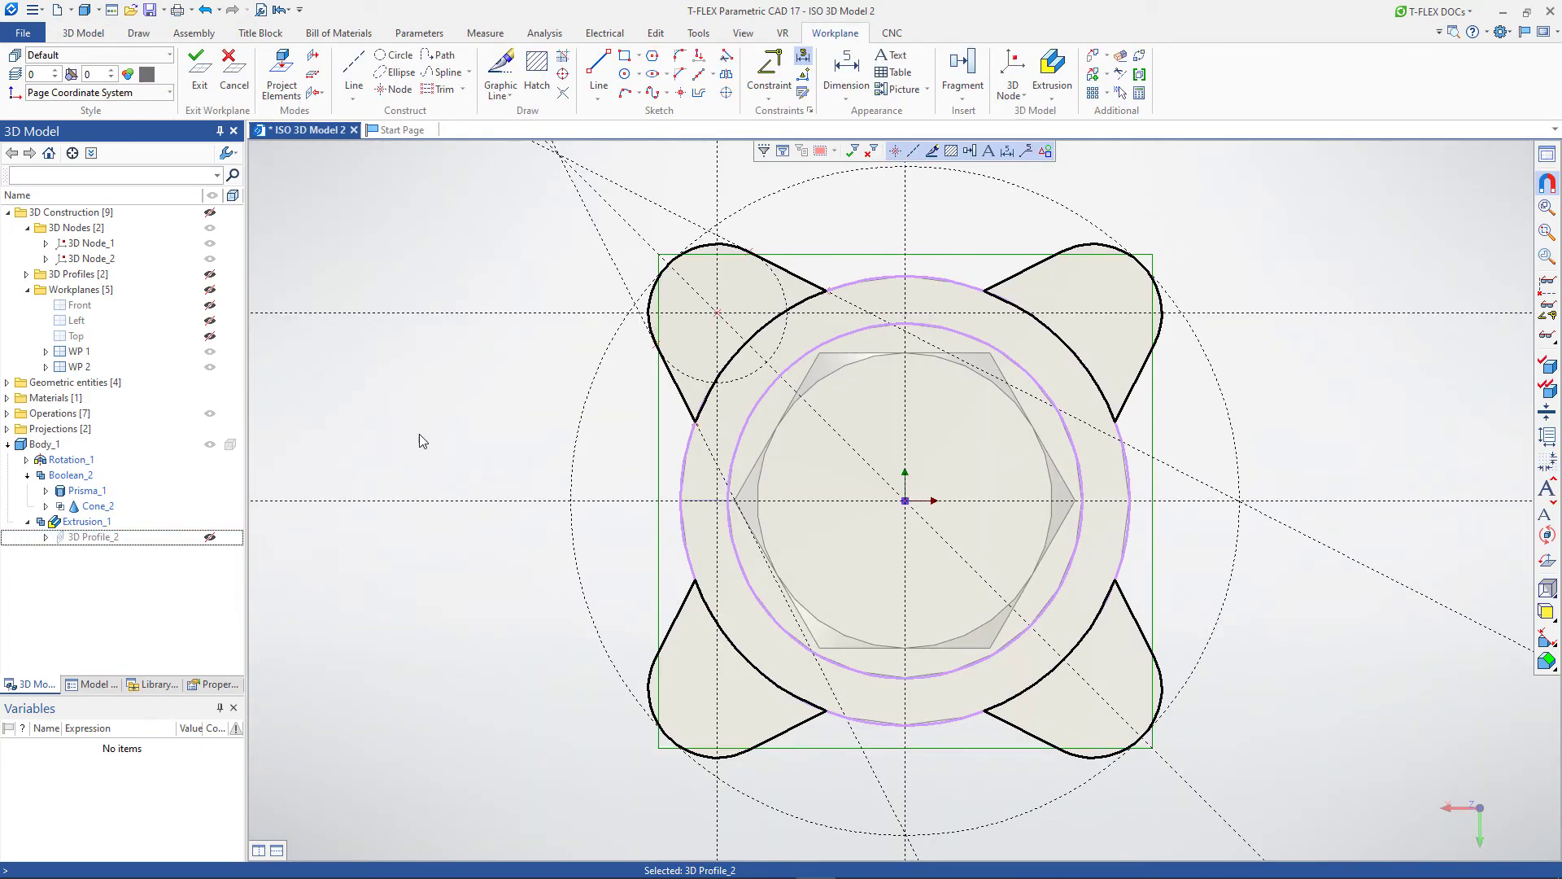
pyautogui.click(1013, 70)
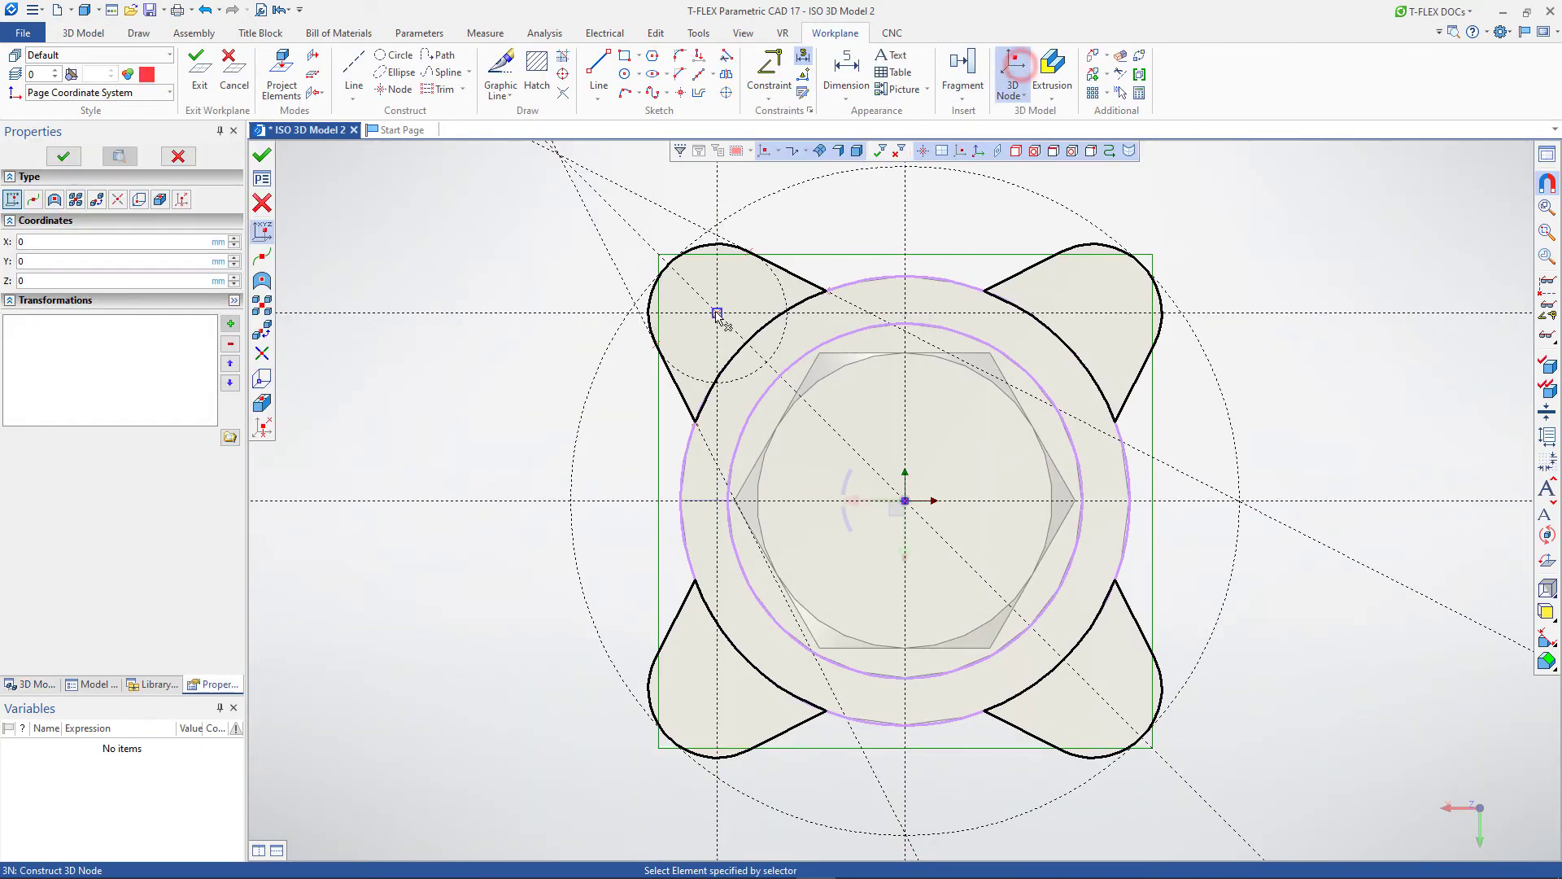
pyautogui.click(716, 312)
pyautogui.click(738, 284)
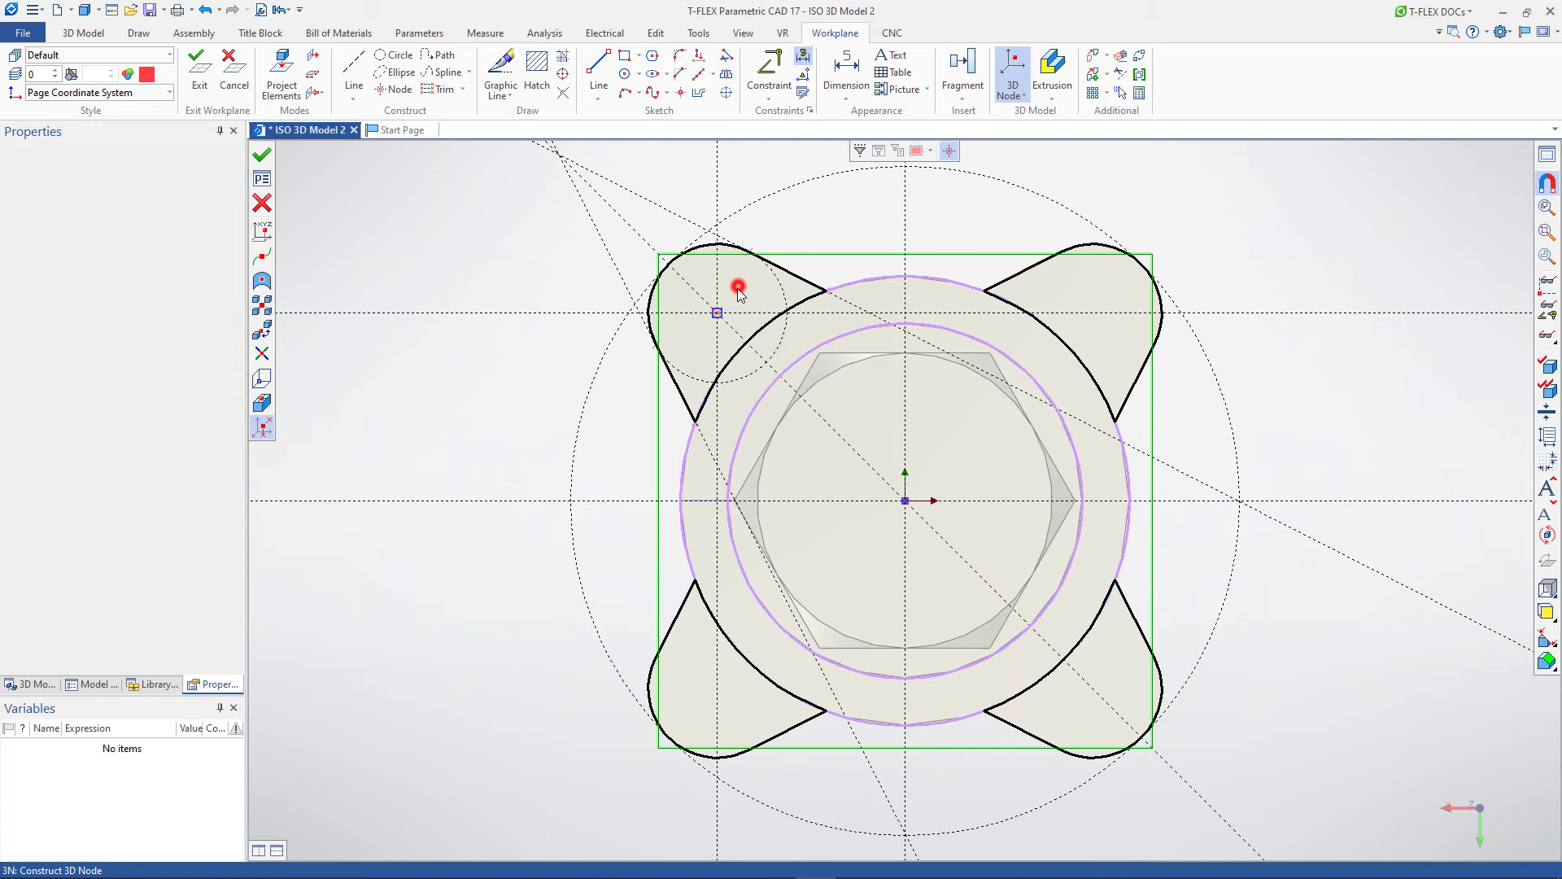
pyautogui.rightClick(574, 393)
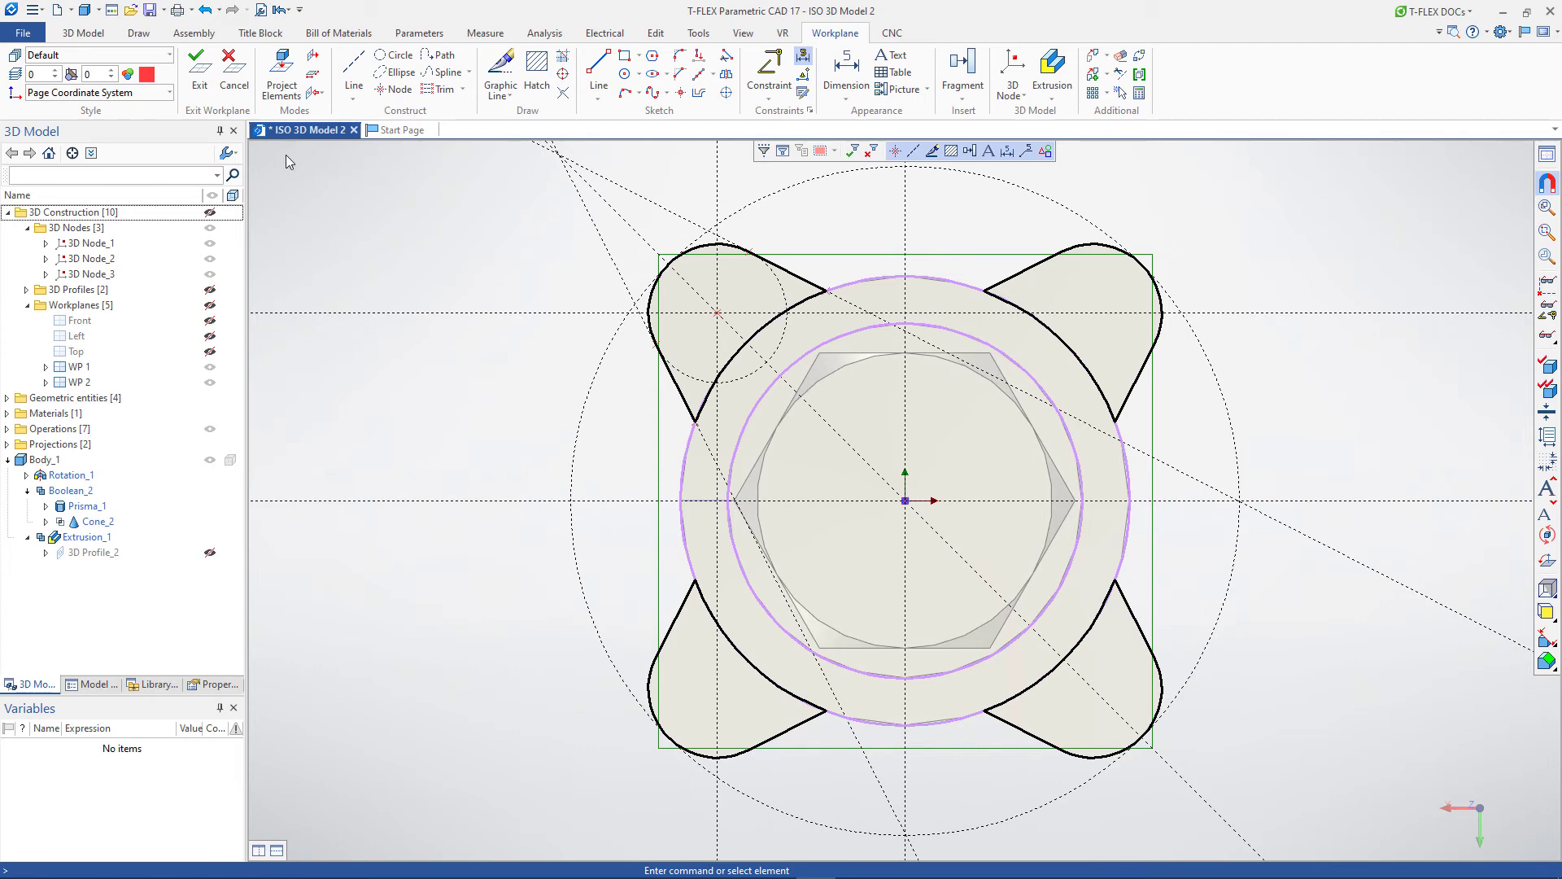
pyautogui.click(197, 80)
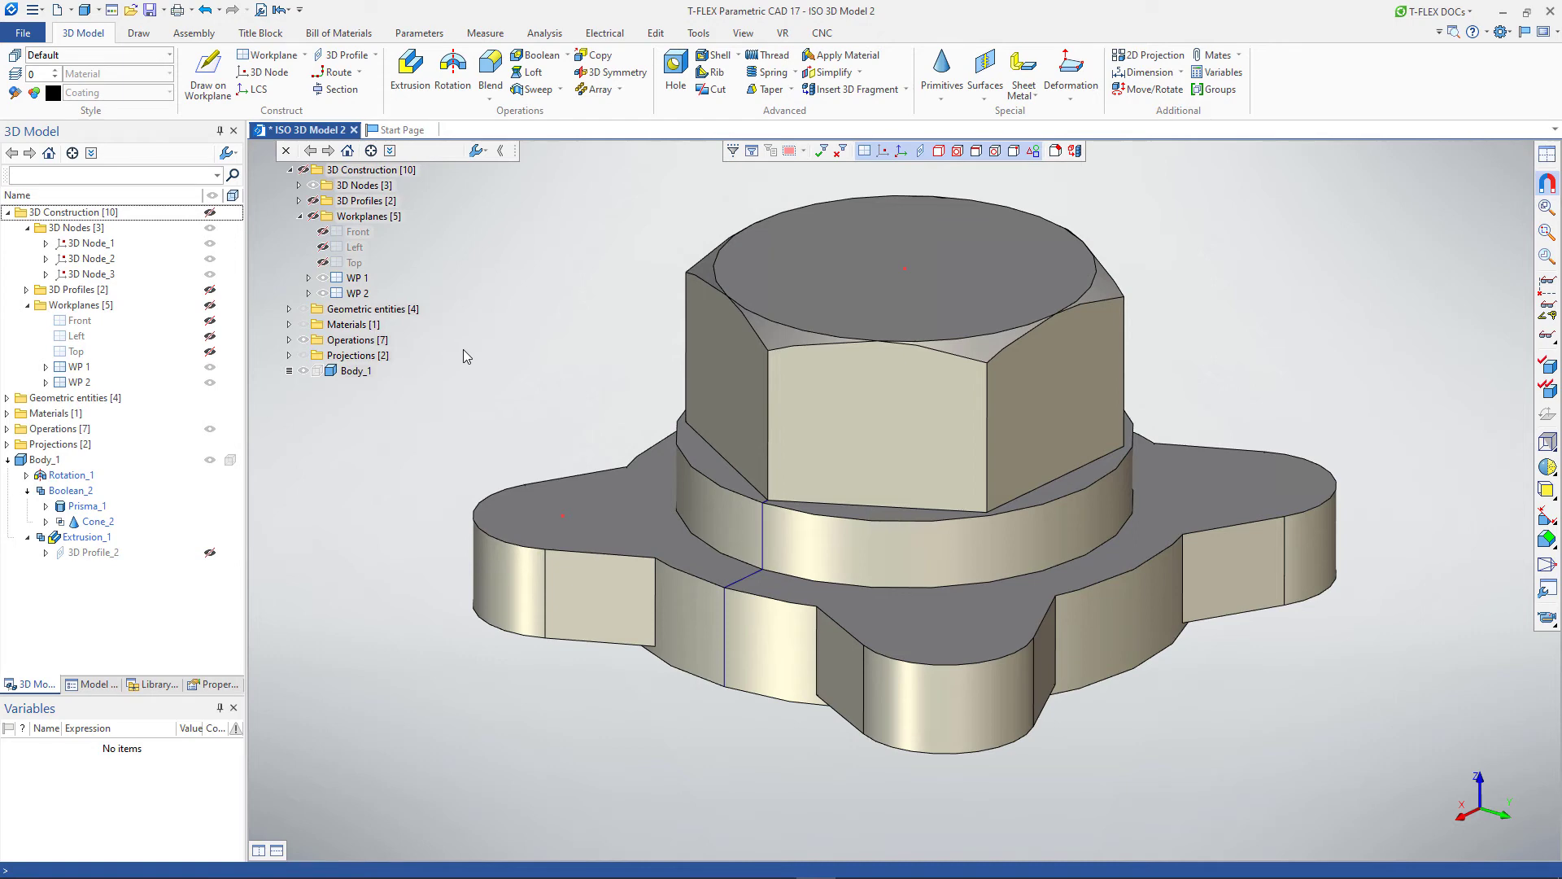
# Create a 6 mm diameter fastener hole with a 0.5 x 45° chamfer at the new 3D node on the lug's top face
pyautogui.click(662, 88)
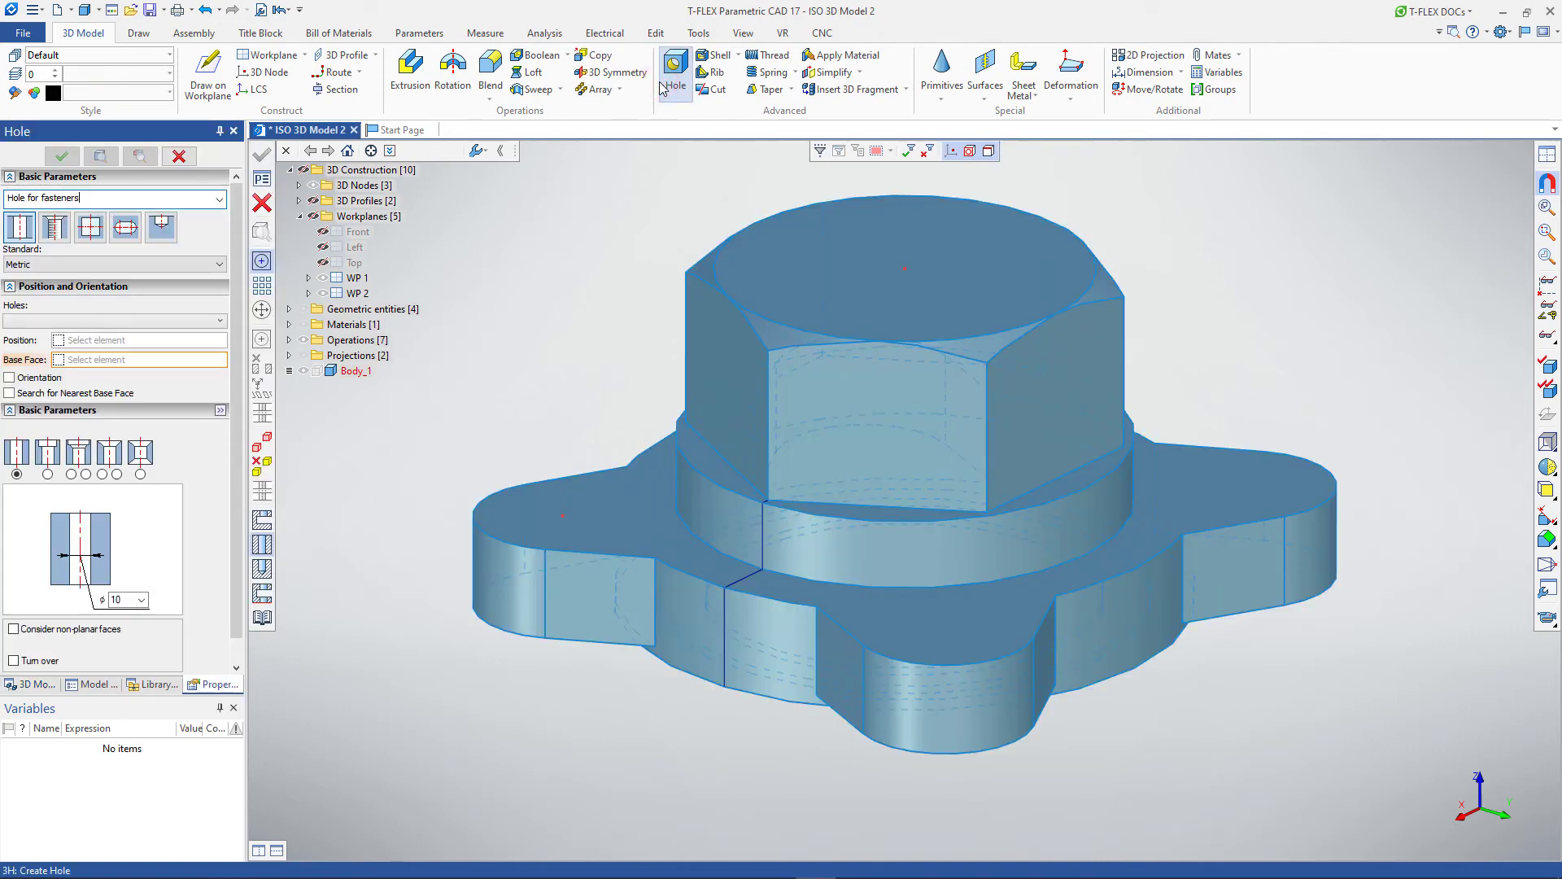
pyautogui.click(116, 474)
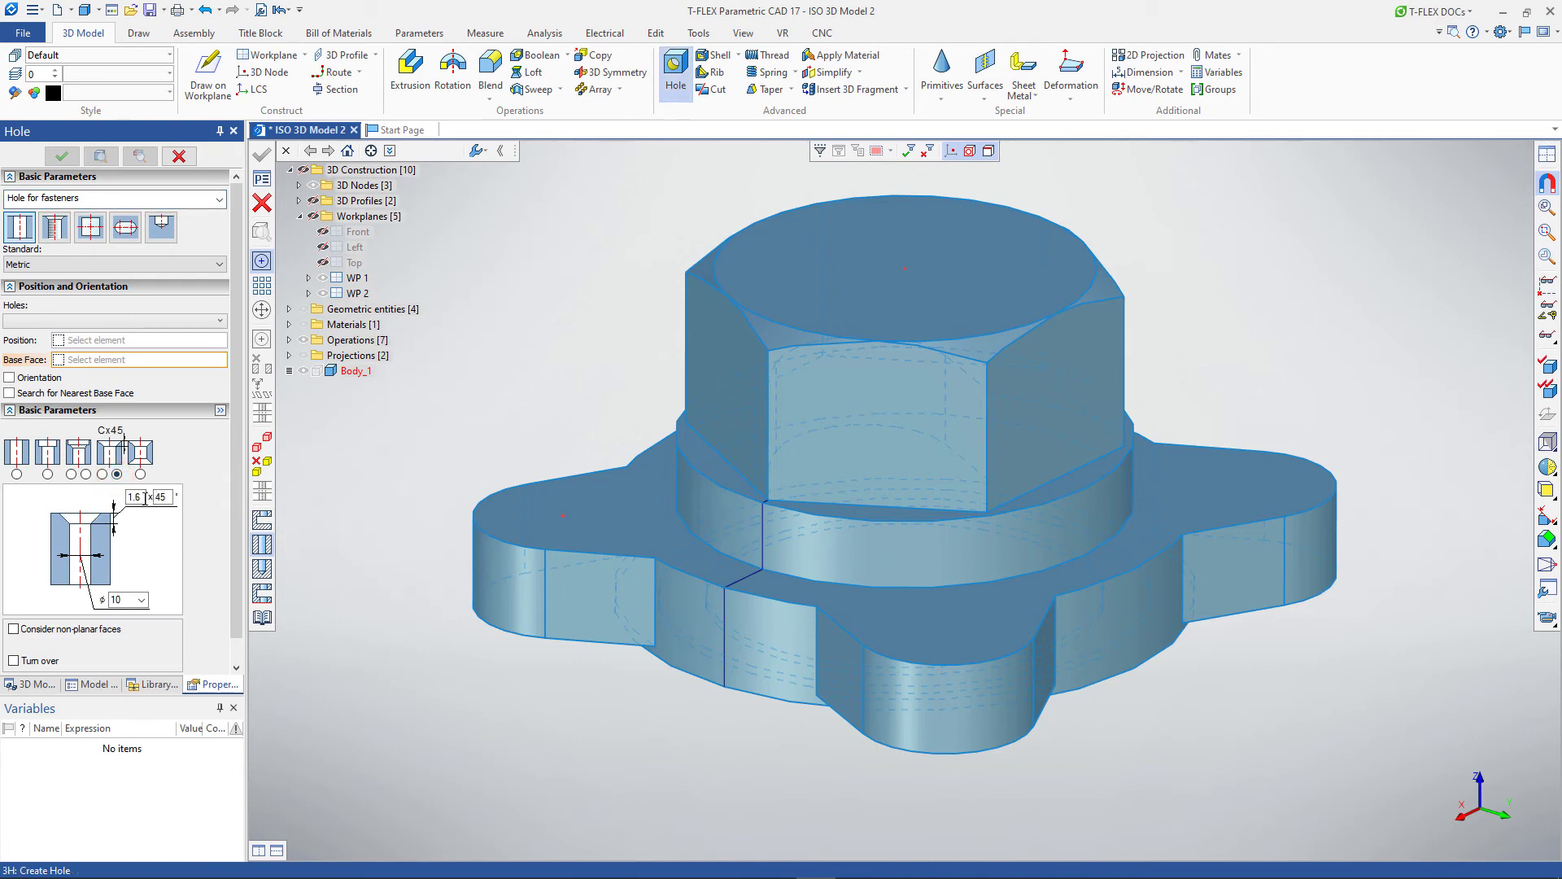
pyautogui.click(146, 498)
pyautogui.write('0.5')
pyautogui.doubleClick(125, 599)
pyautogui.click(559, 517)
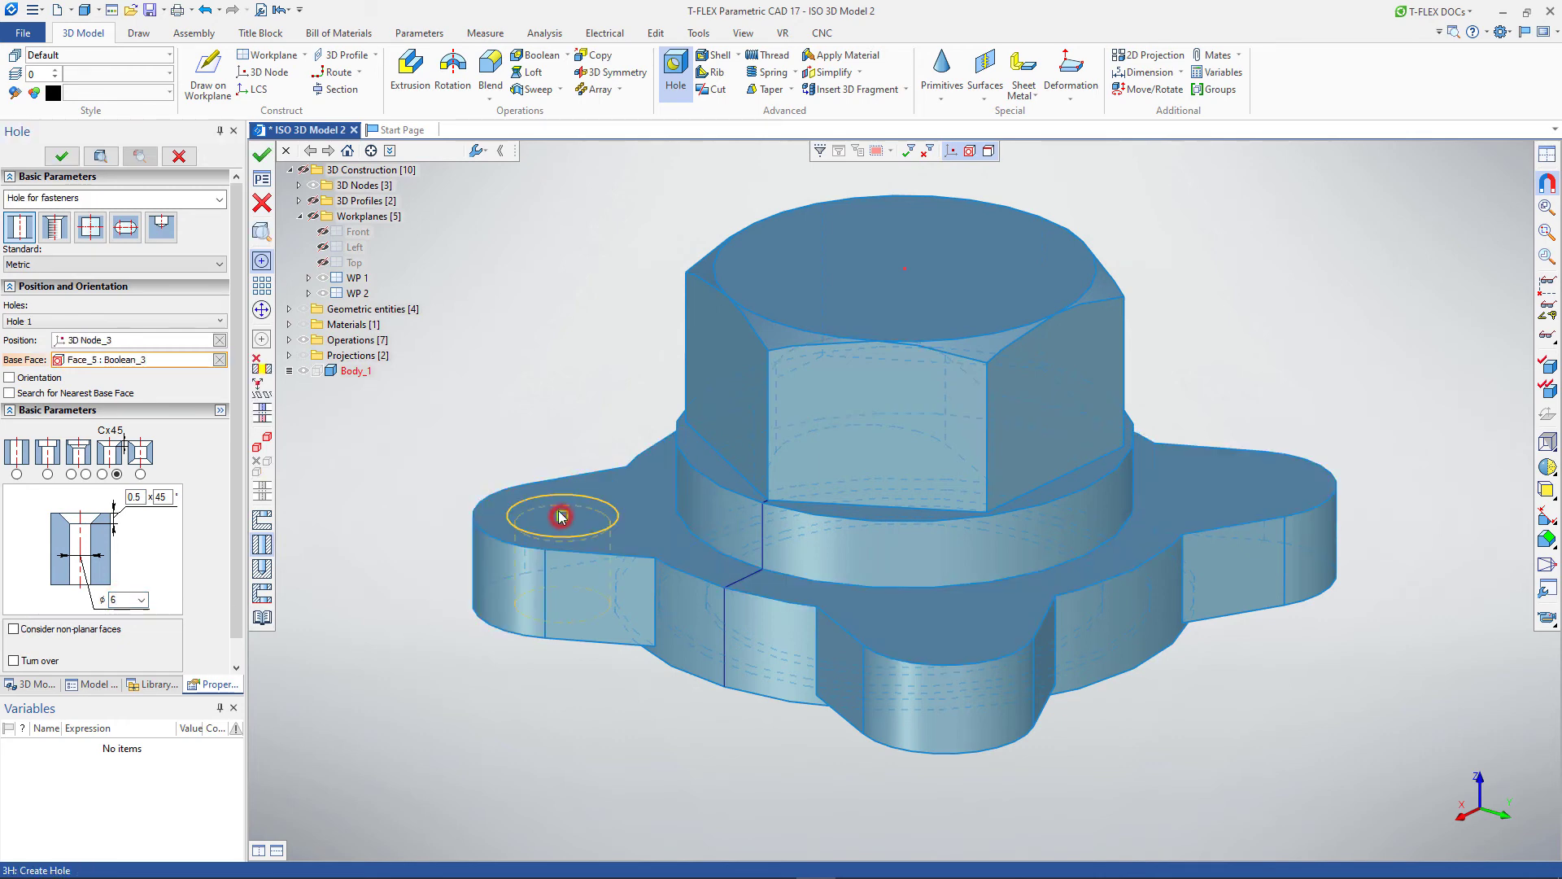
pyautogui.click(526, 449)
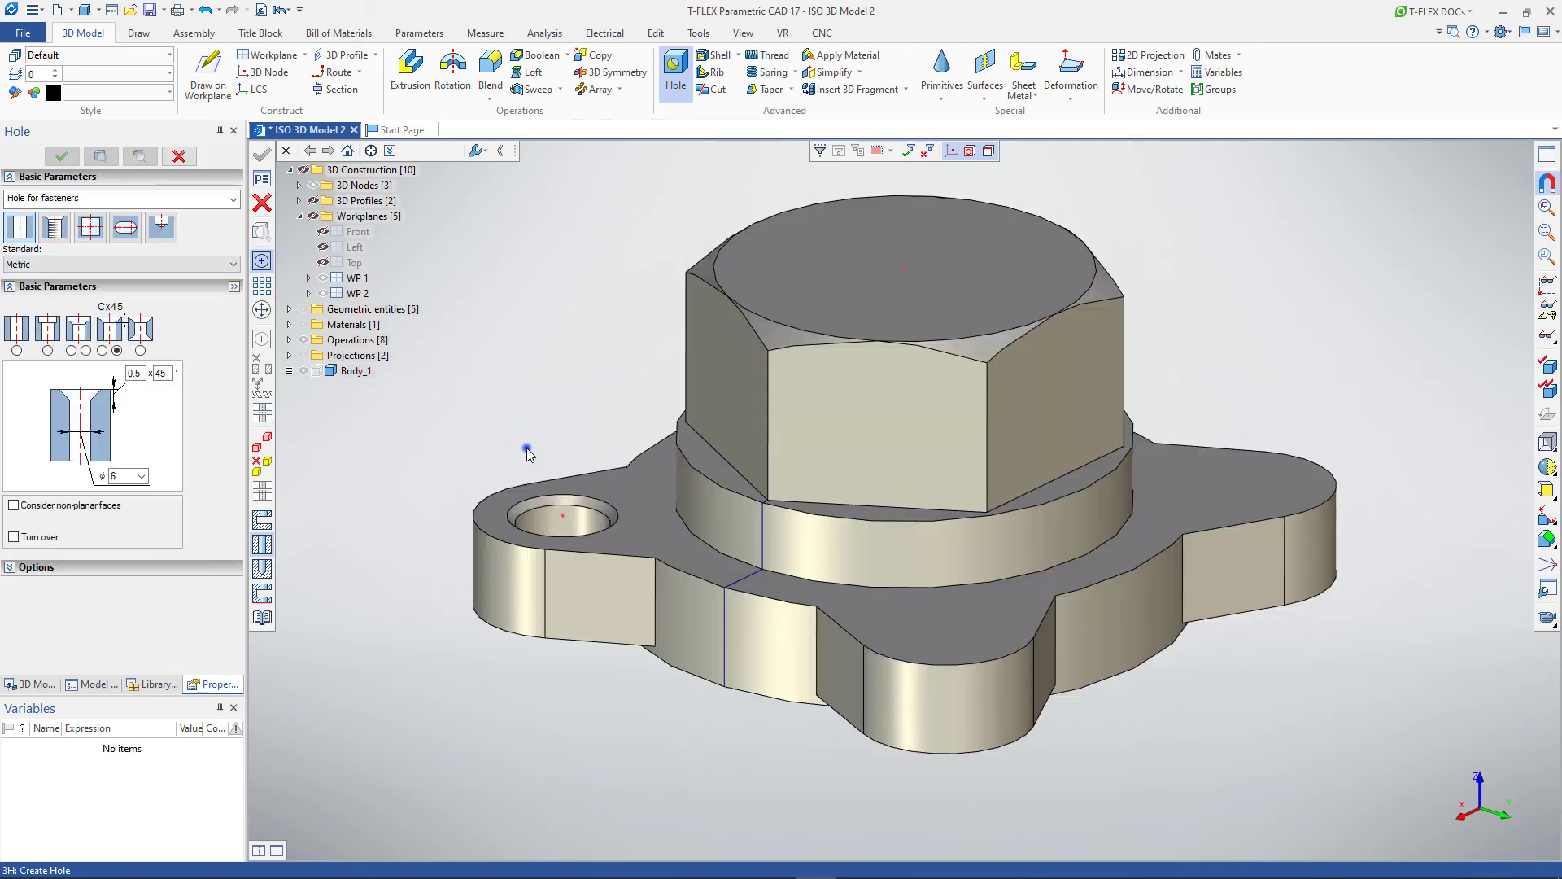
pyautogui.rightClick(526, 450)
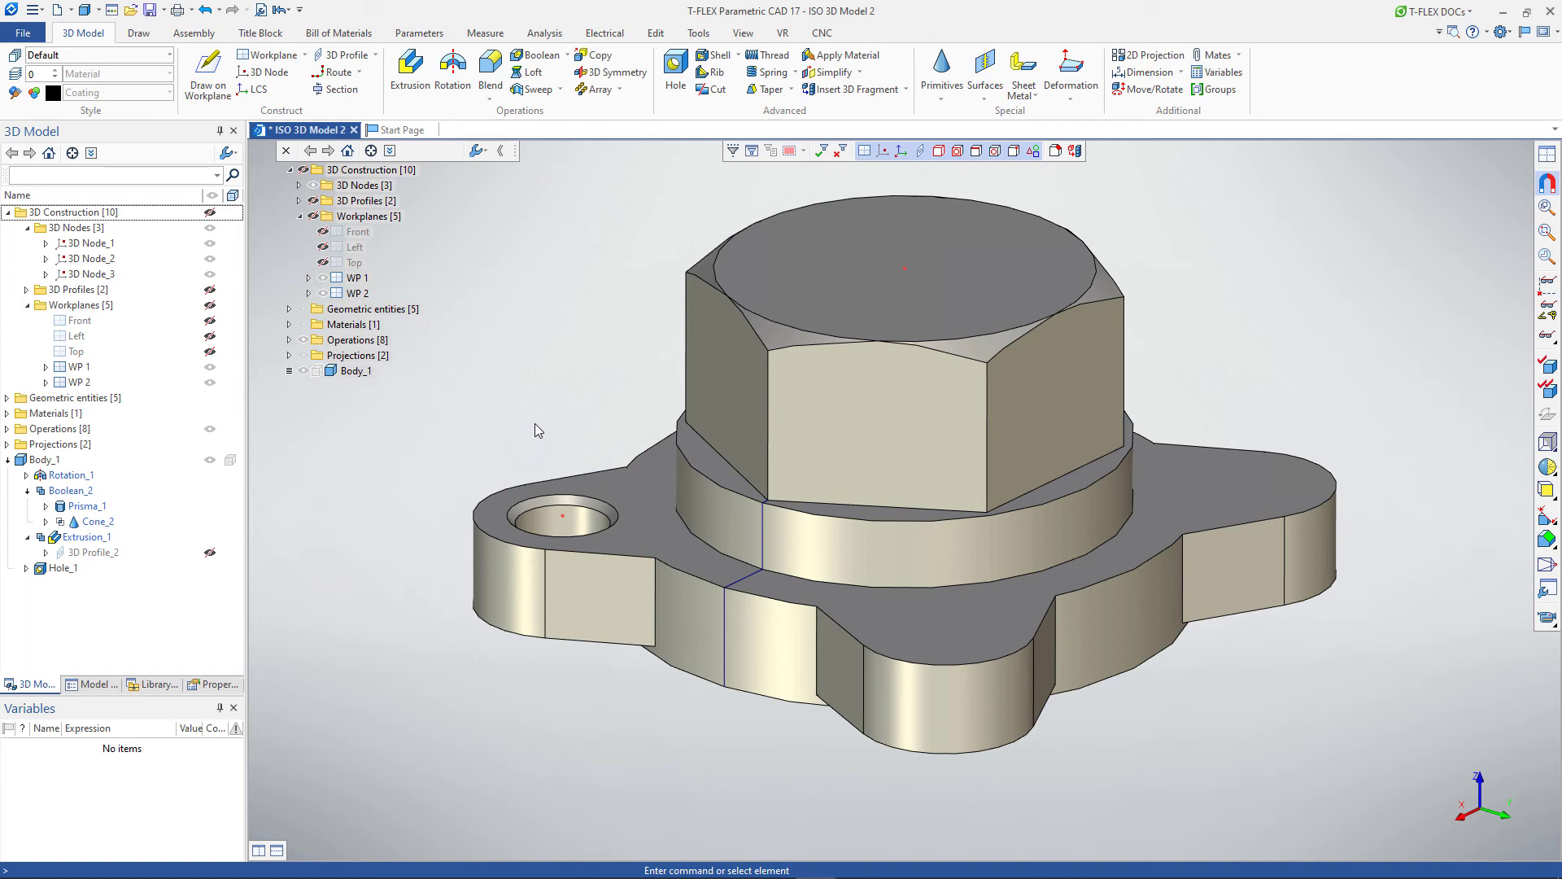
# Circularly array the lug hole as 4 copies over 360° about the central axis through the two central 3D nodes
pyautogui.click(619, 89)
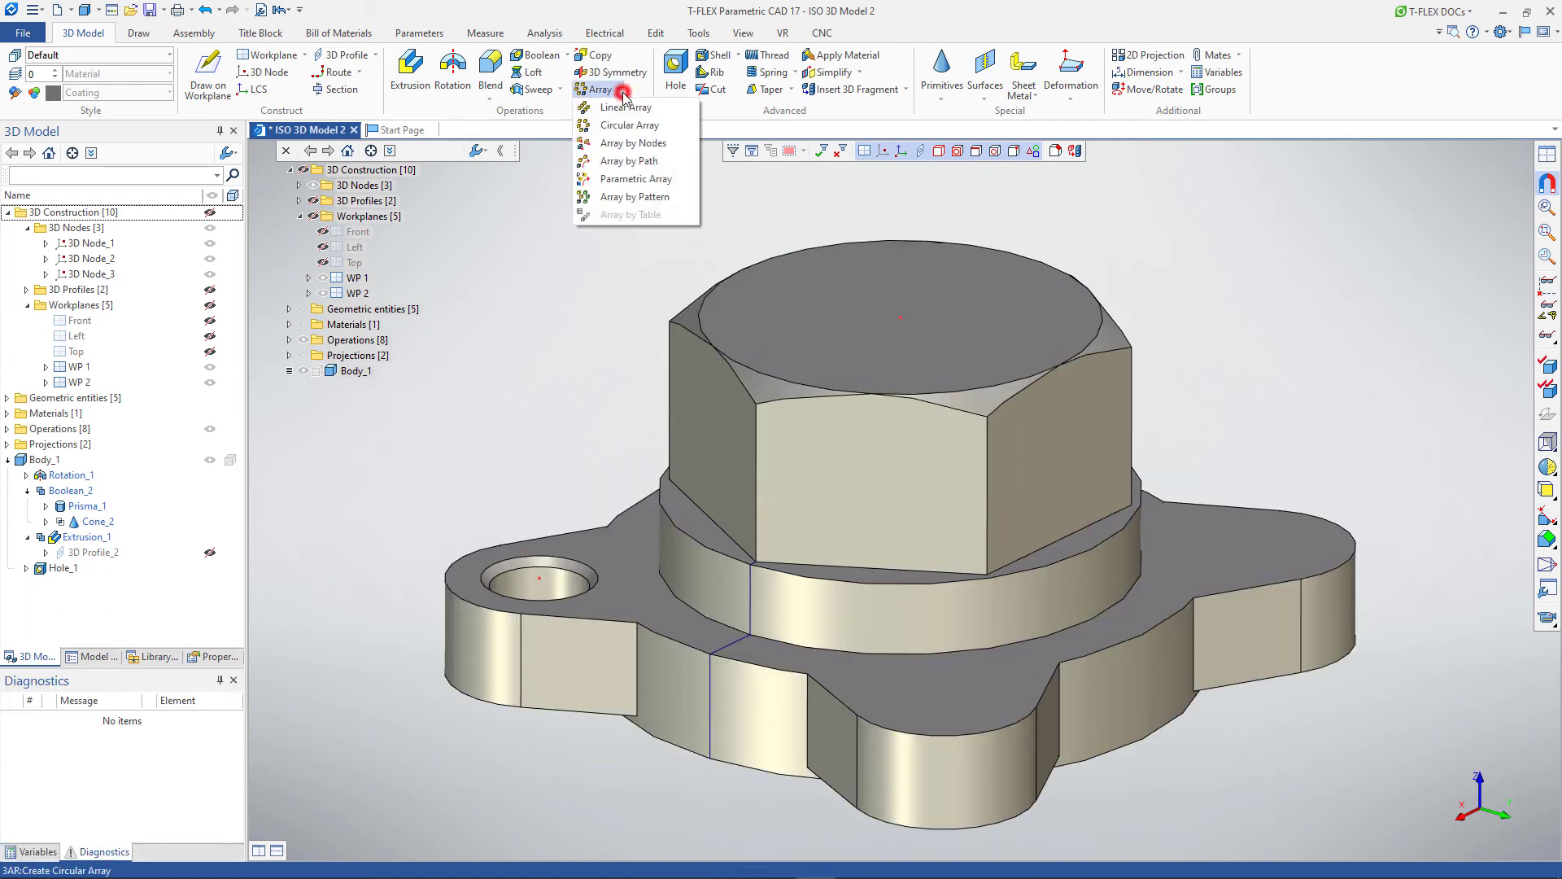
pyautogui.click(630, 122)
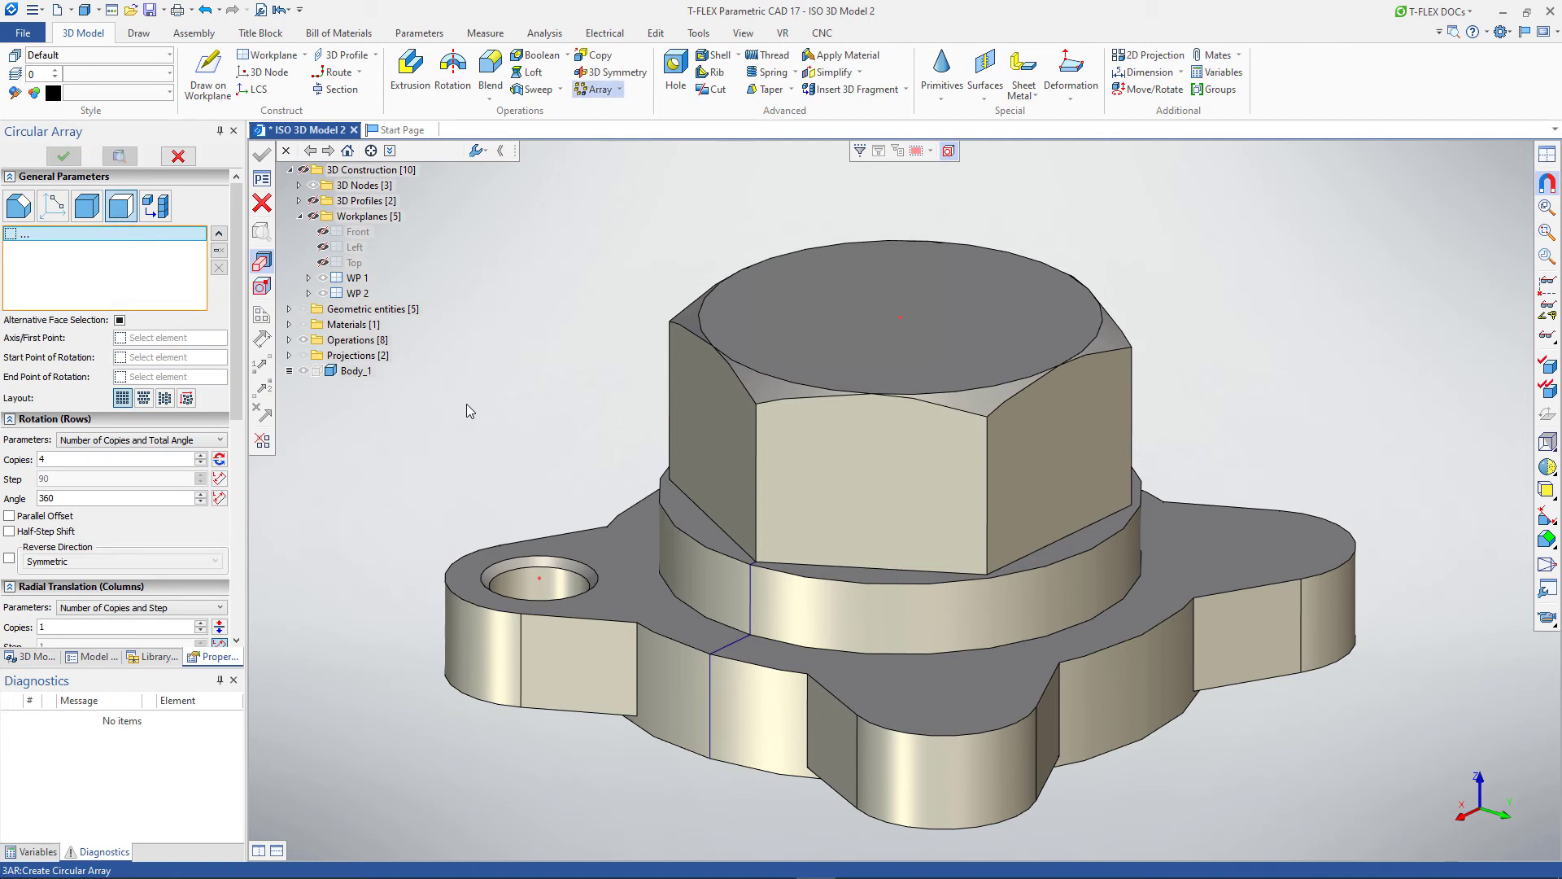
pyautogui.click(527, 576)
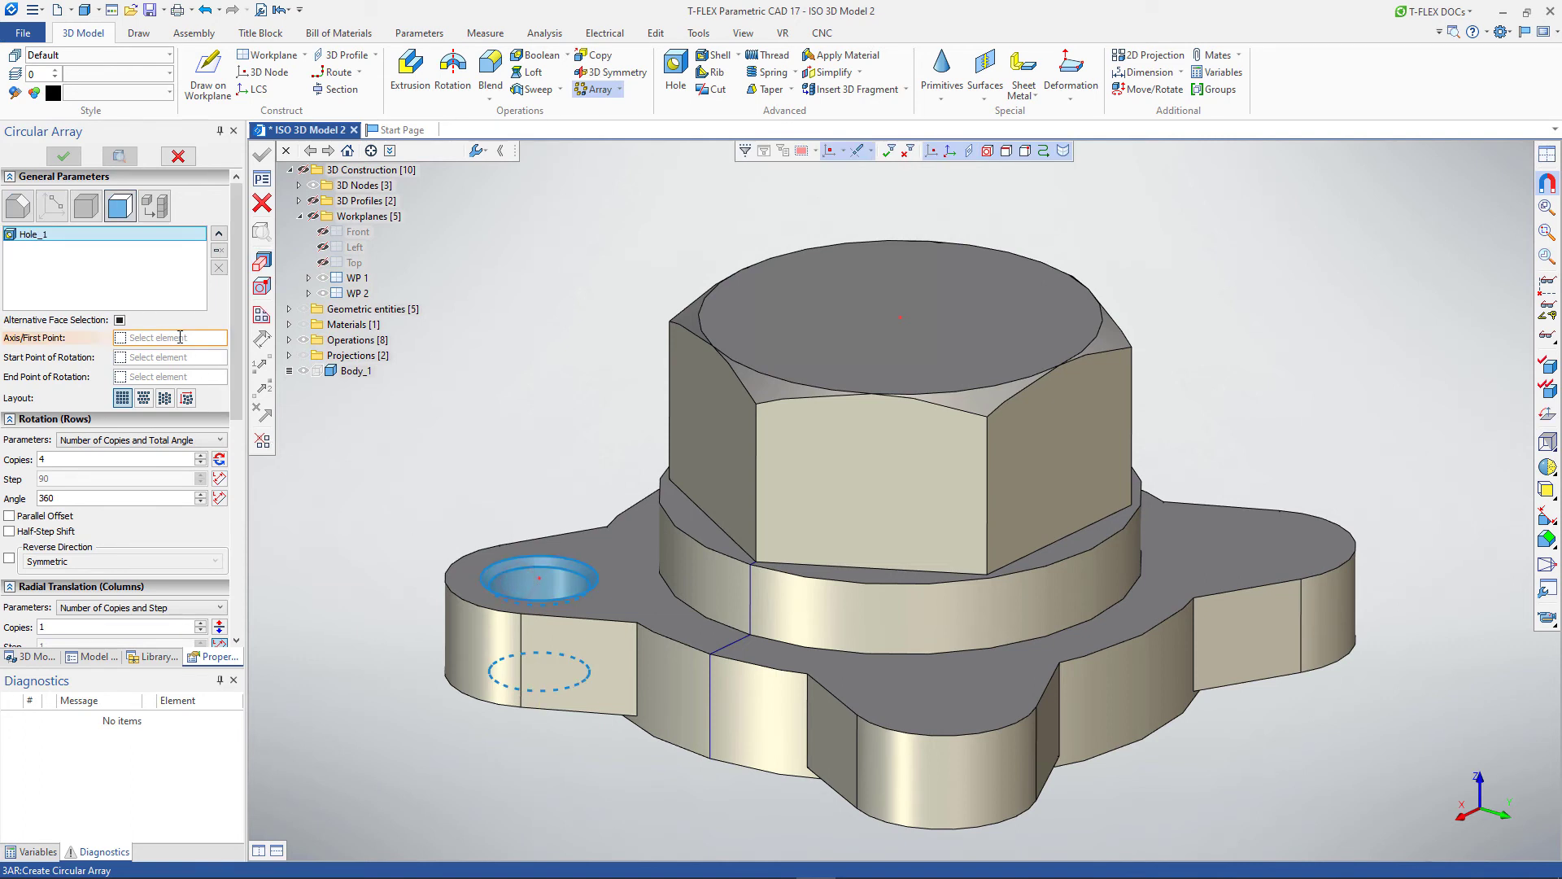
pyautogui.click(180, 337)
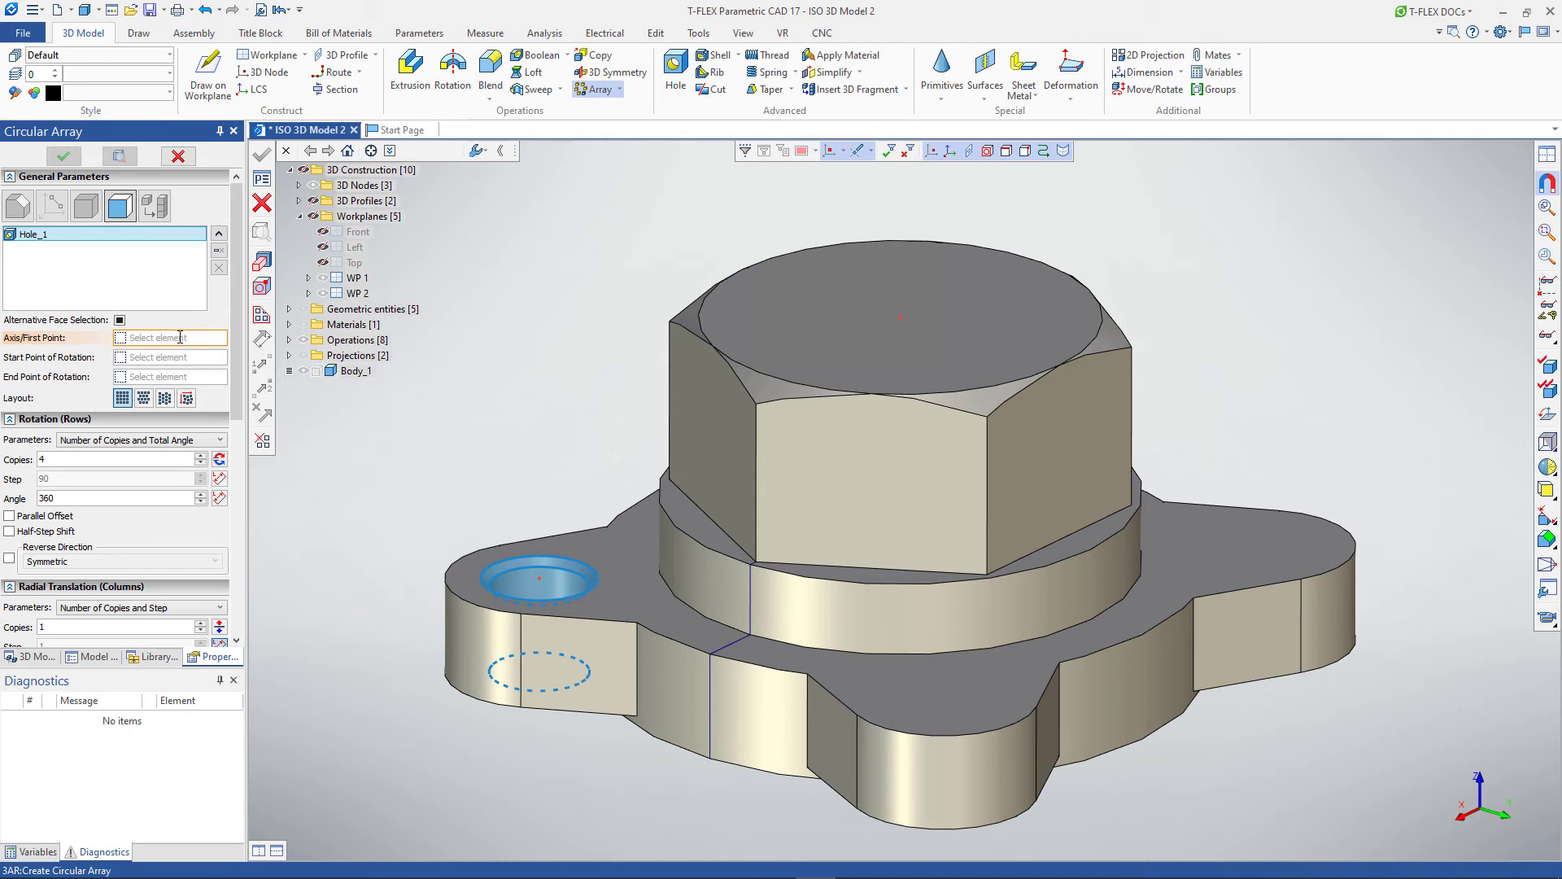
pyautogui.click(304, 370)
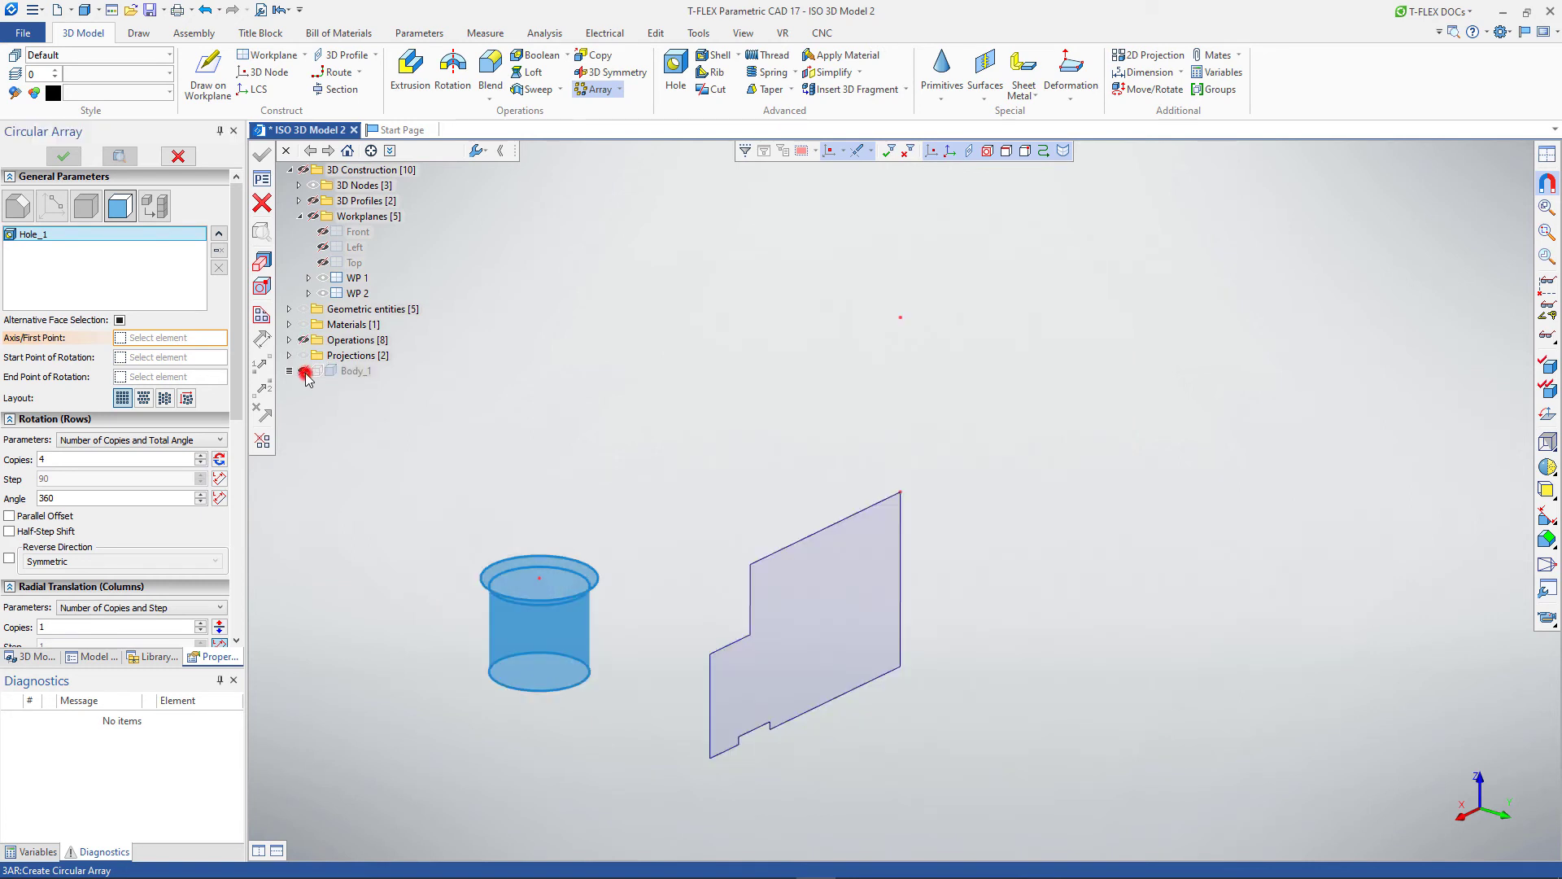
pyautogui.click(900, 318)
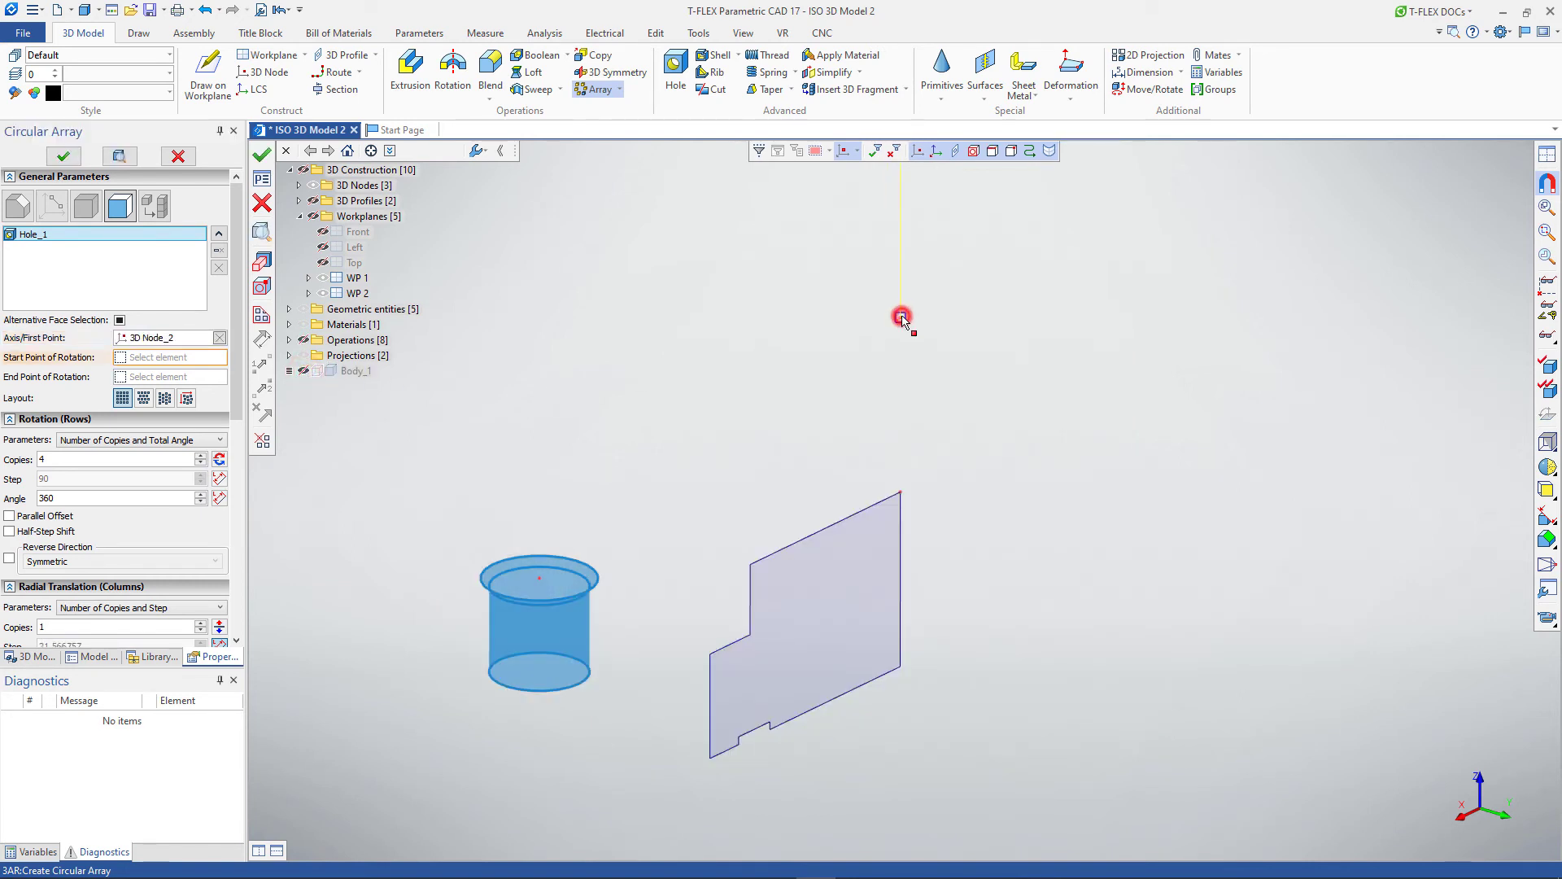
pyautogui.click(901, 492)
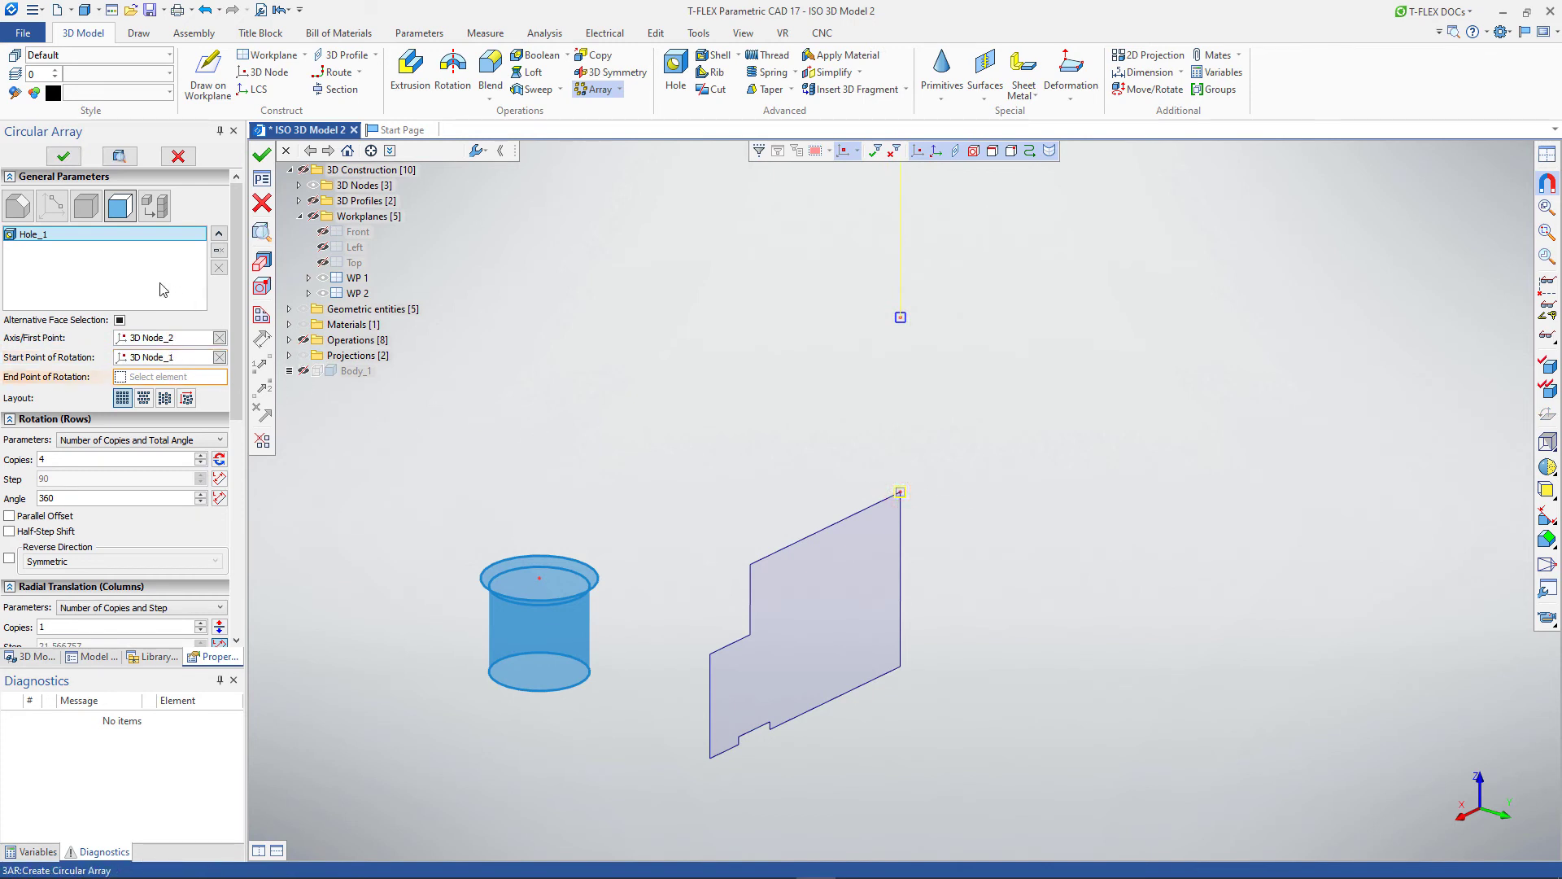
pyautogui.click(305, 372)
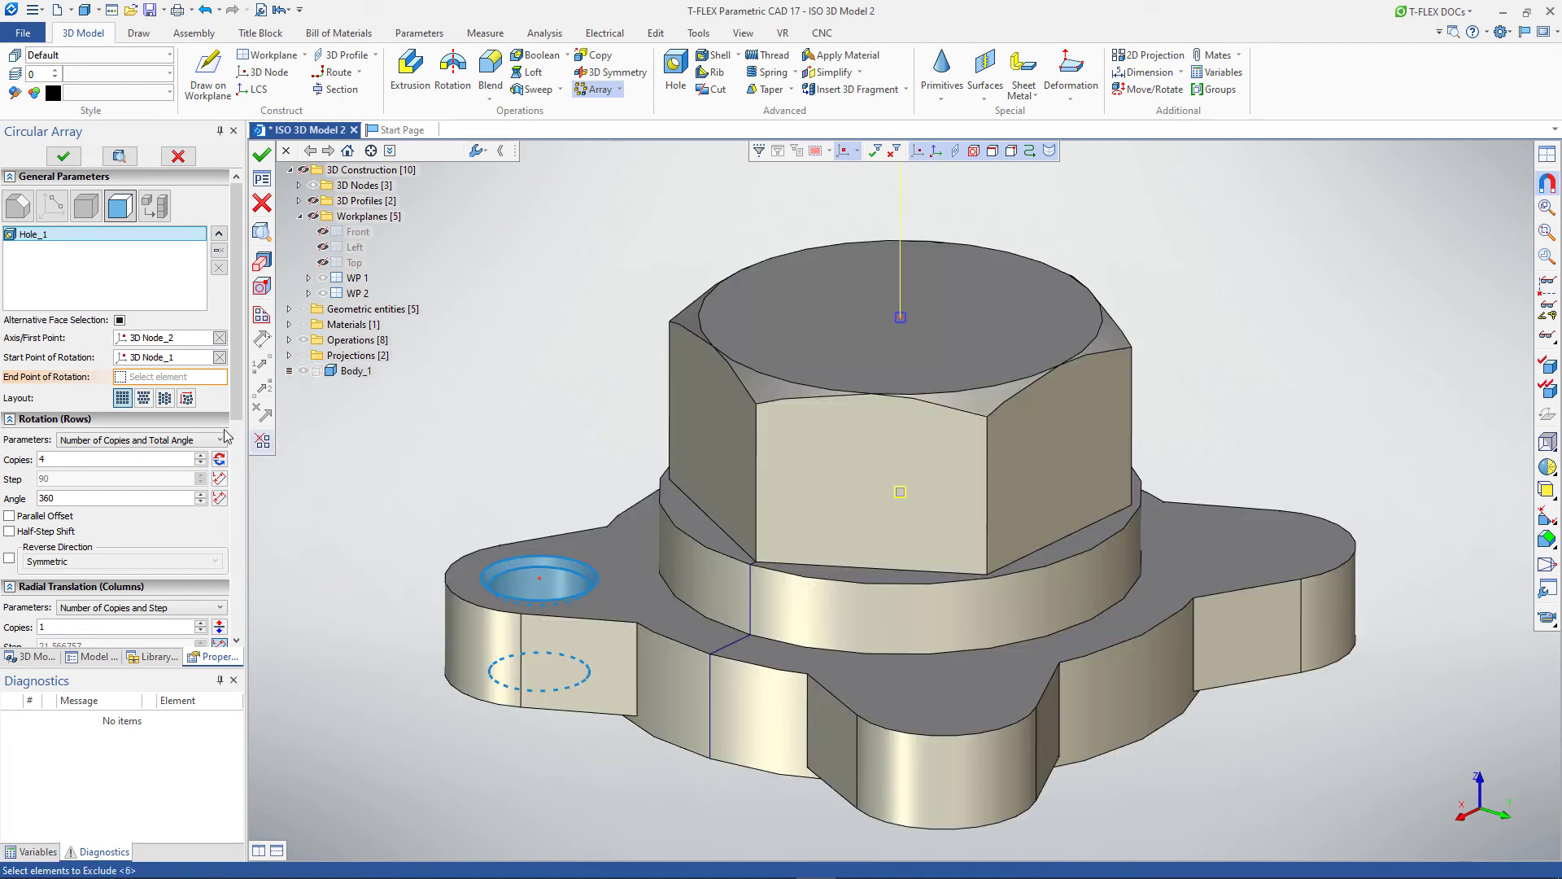
pyautogui.click(68, 161)
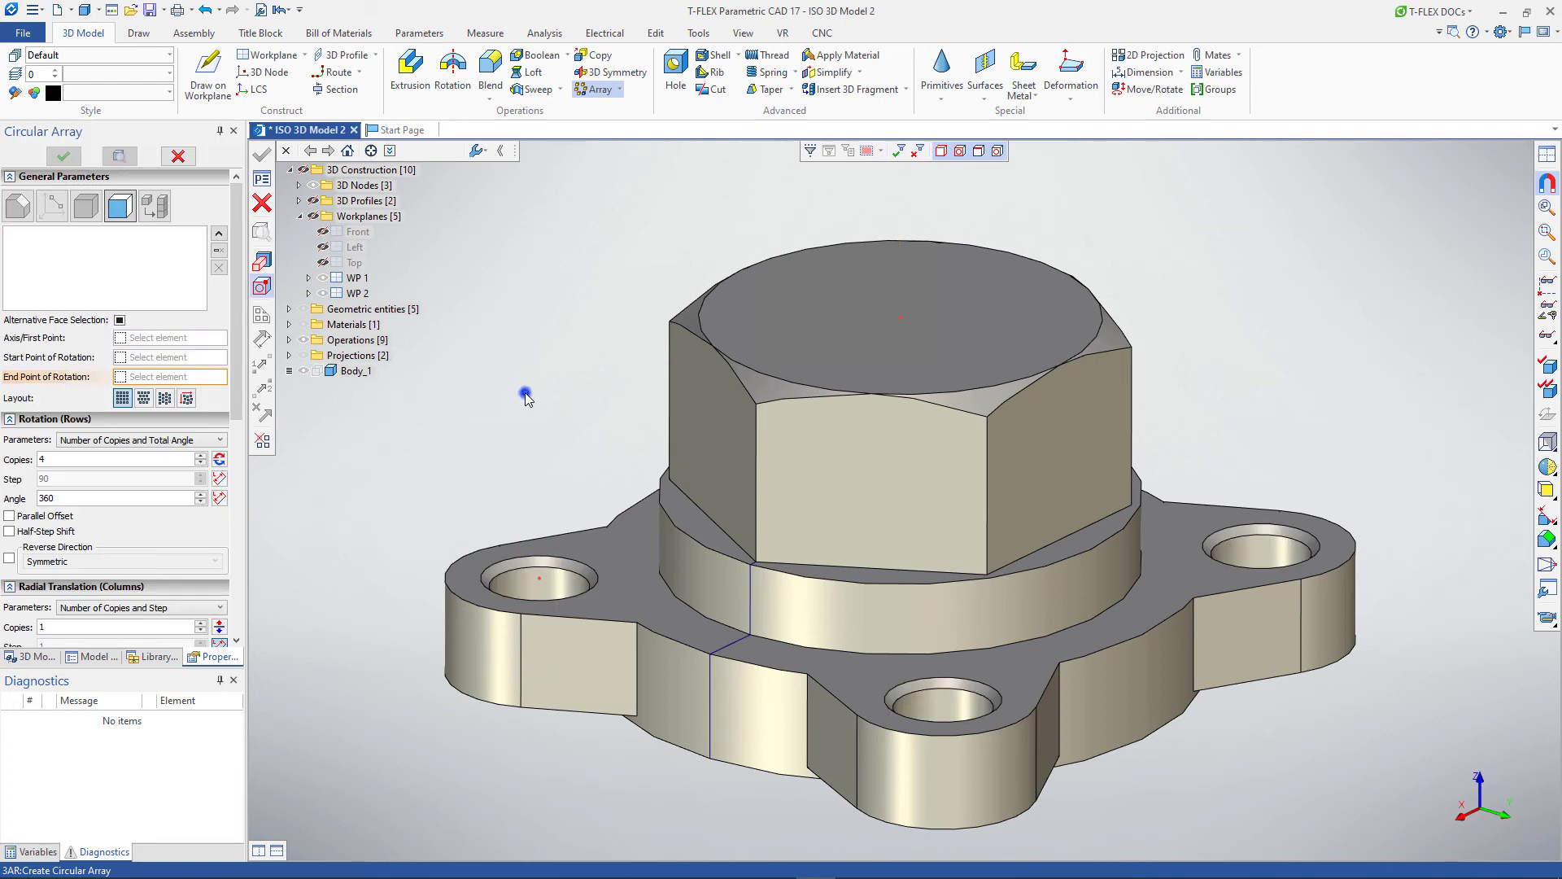
# Set up a new metric-standard threaded hole with the tapered shape and Taper pipe thread type
pyautogui.scroll(-3, 529, 374)
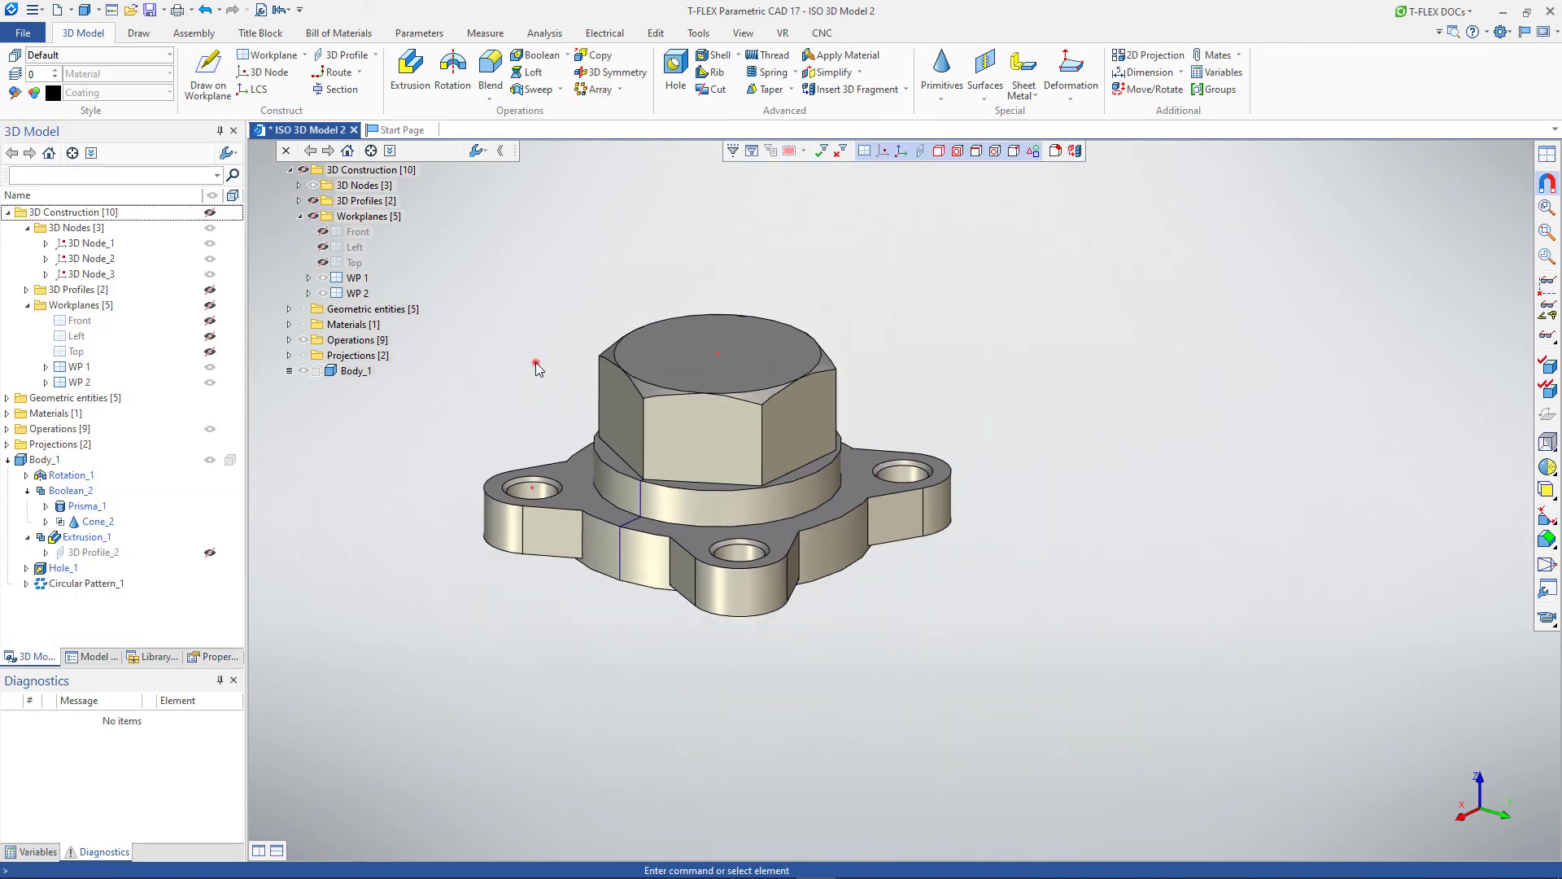
pyautogui.moveTo(534, 360); pyautogui.dragTo(636, 473, button='right')
pyautogui.moveTo(491, 442); pyautogui.dragTo(621, 528, button='middle')
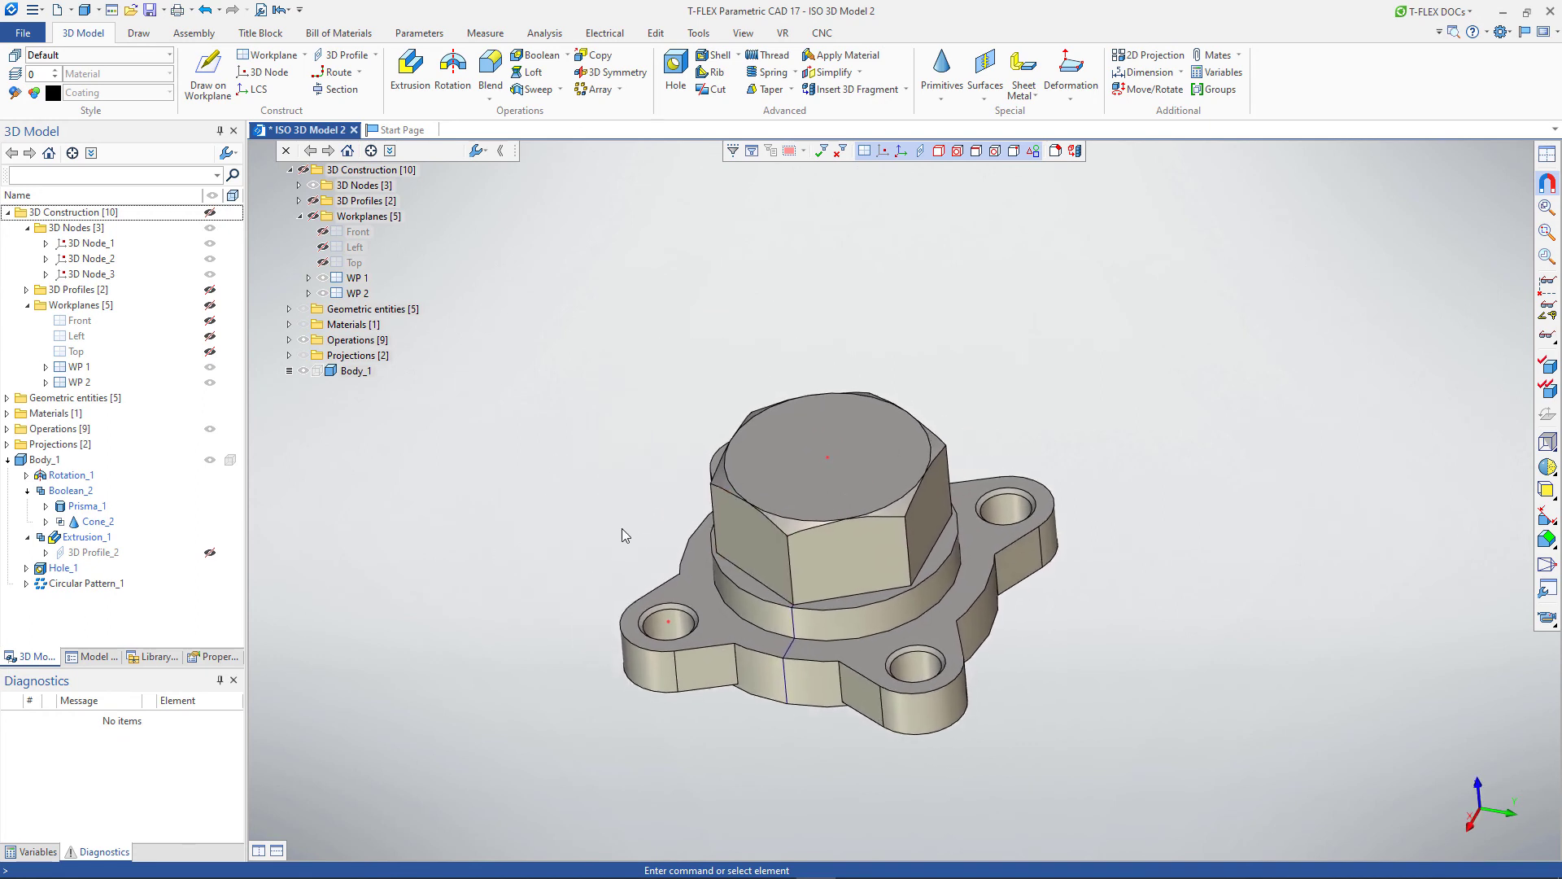
pyautogui.click(676, 77)
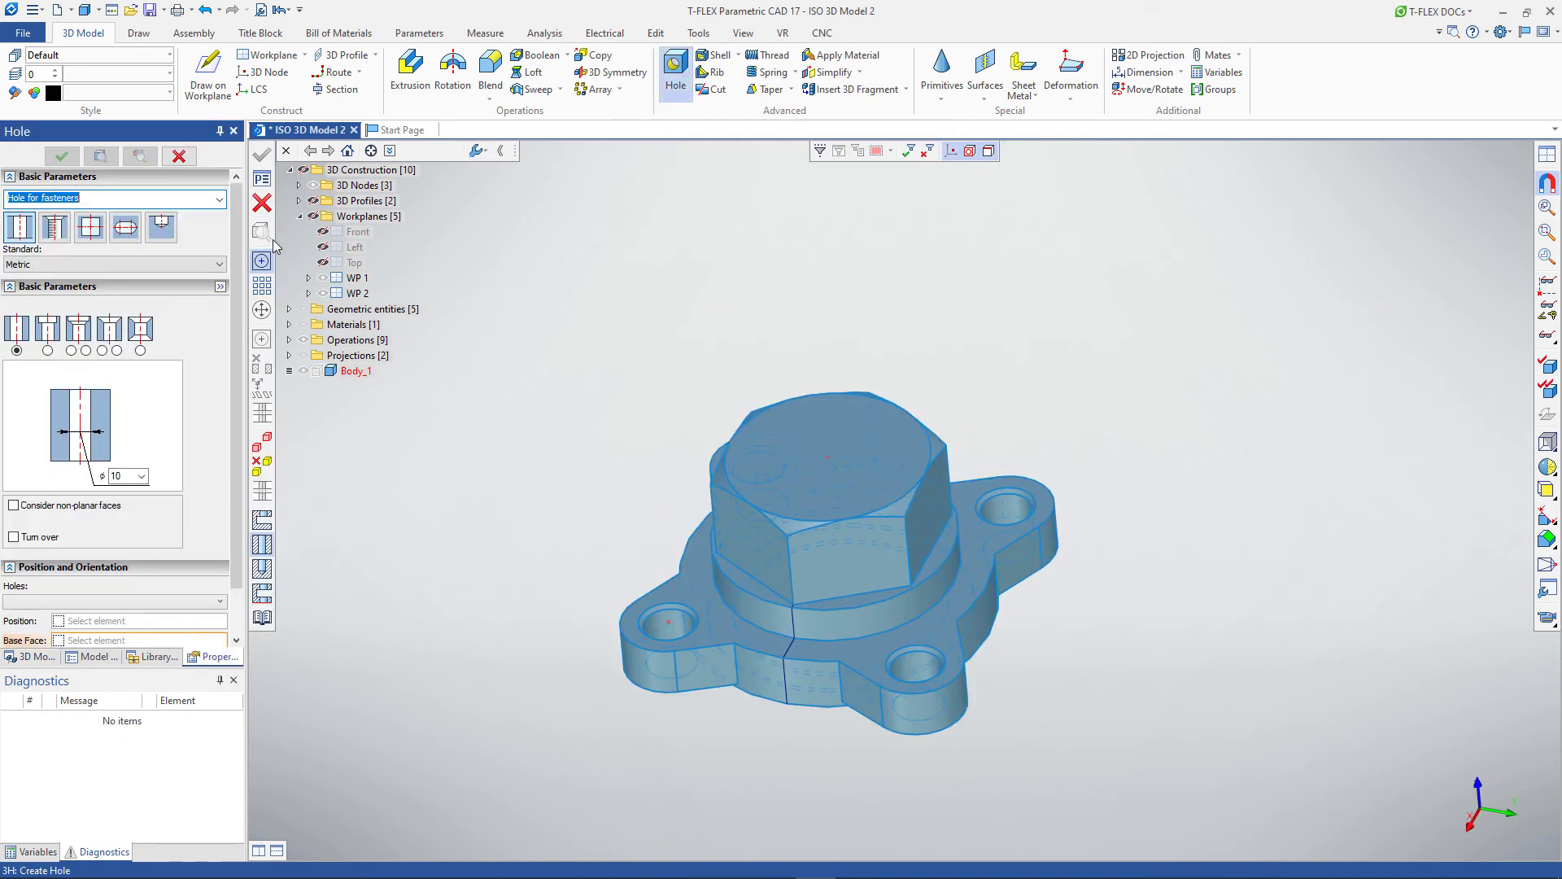
pyautogui.click(219, 198)
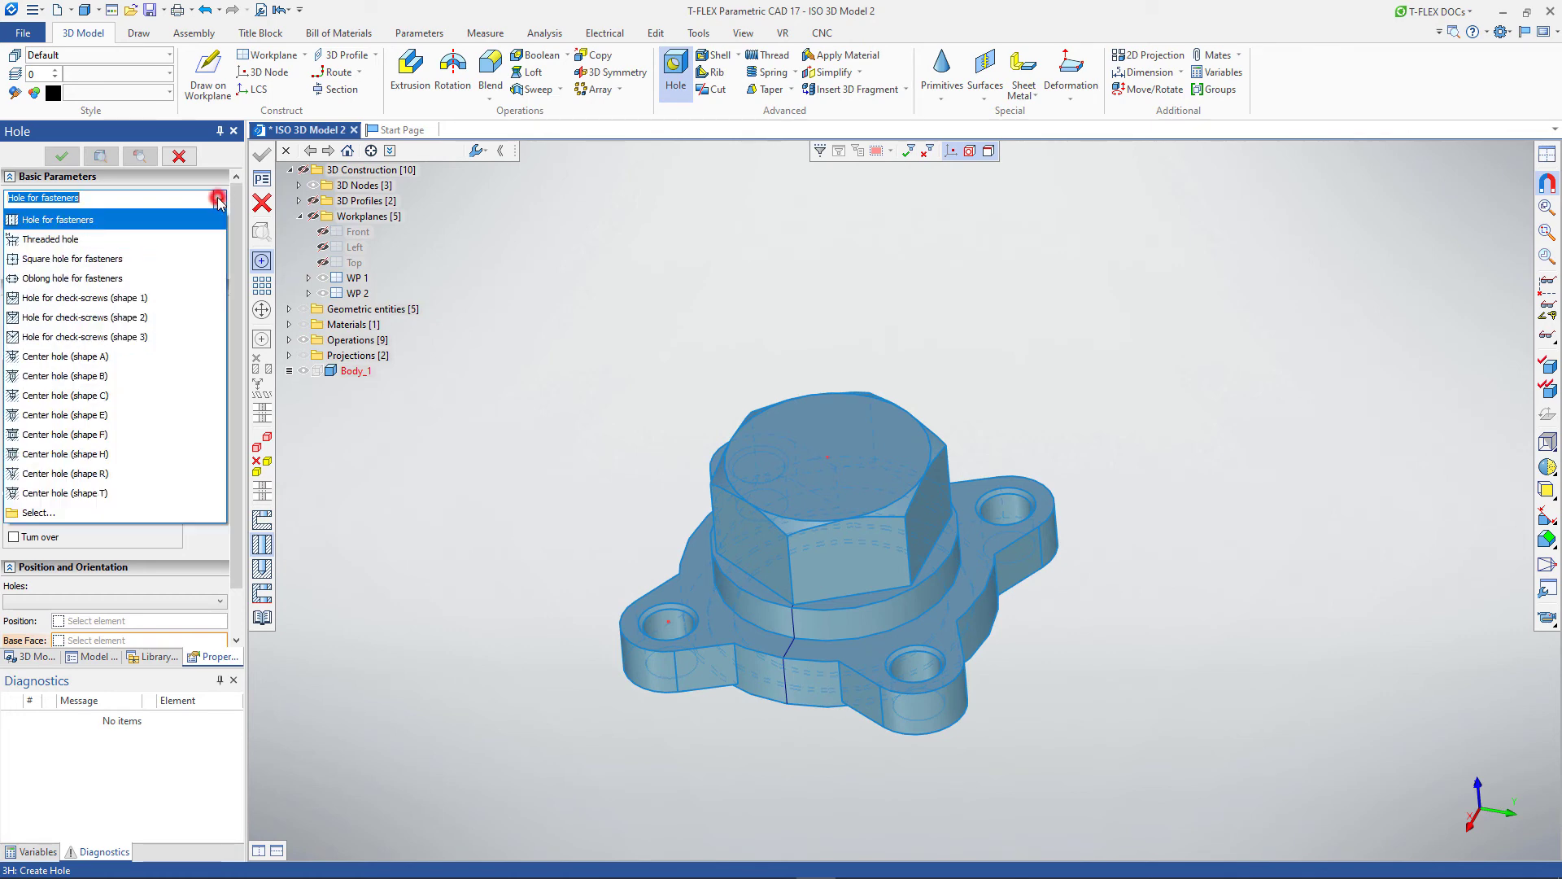
pyautogui.click(169, 238)
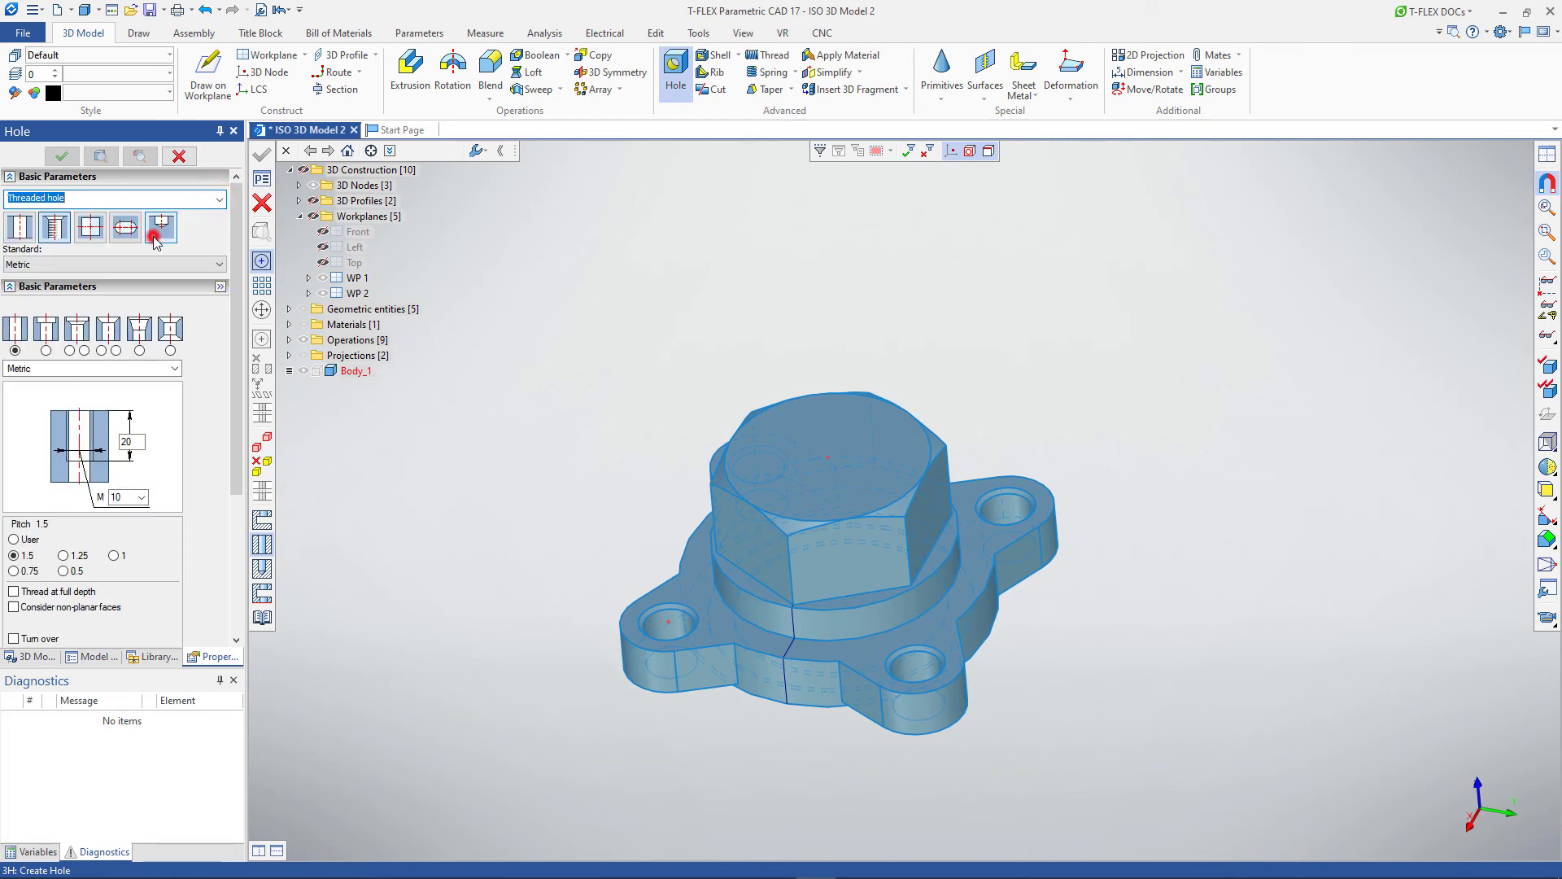
pyautogui.click(141, 350)
pyautogui.click(99, 369)
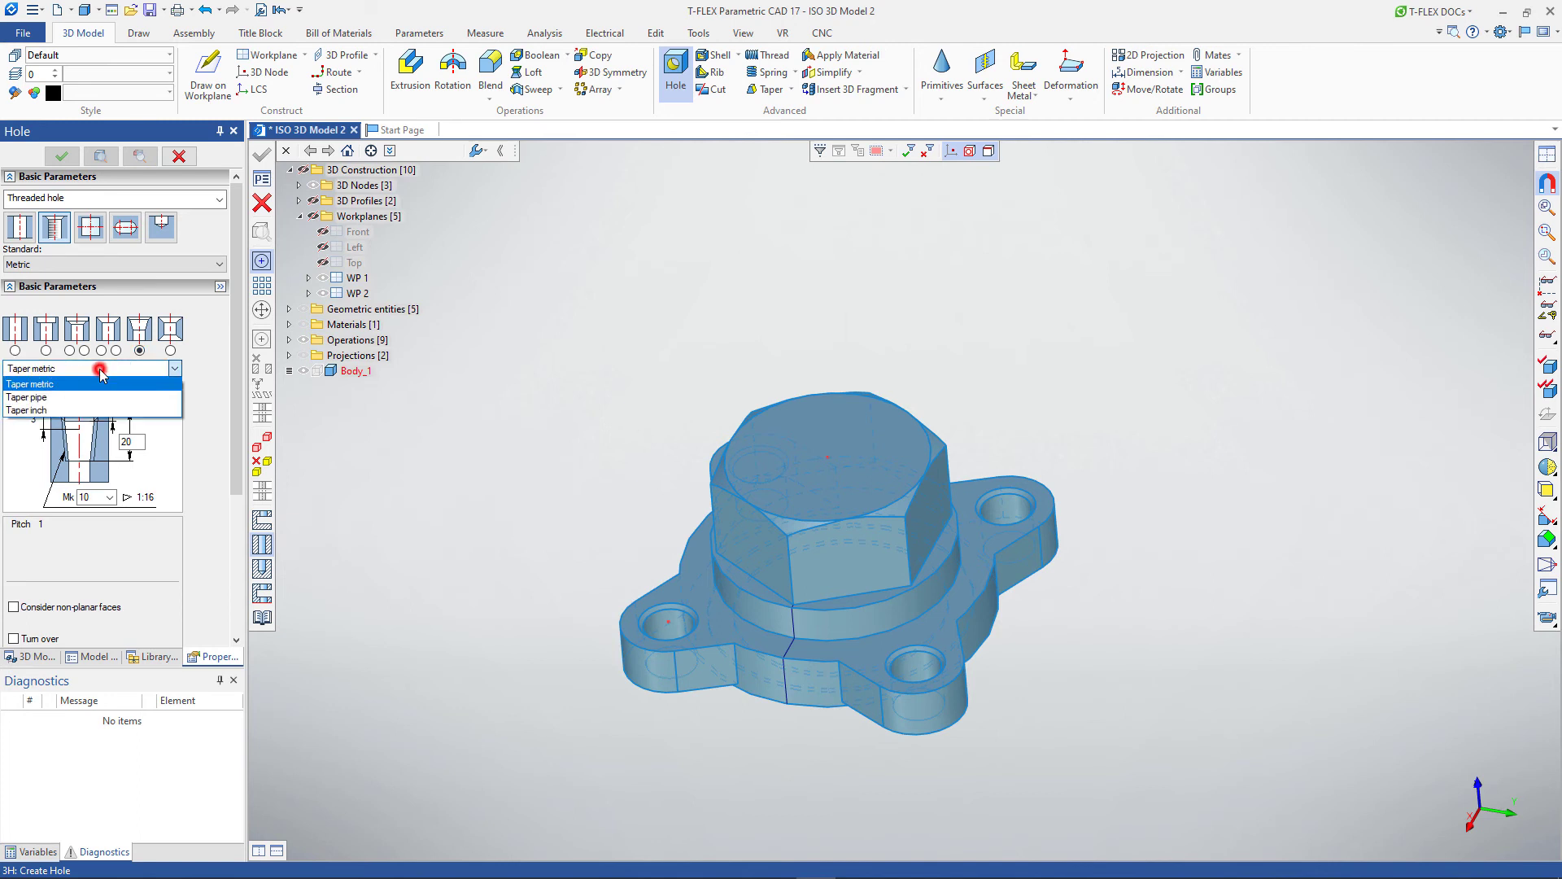
pyautogui.click(82, 397)
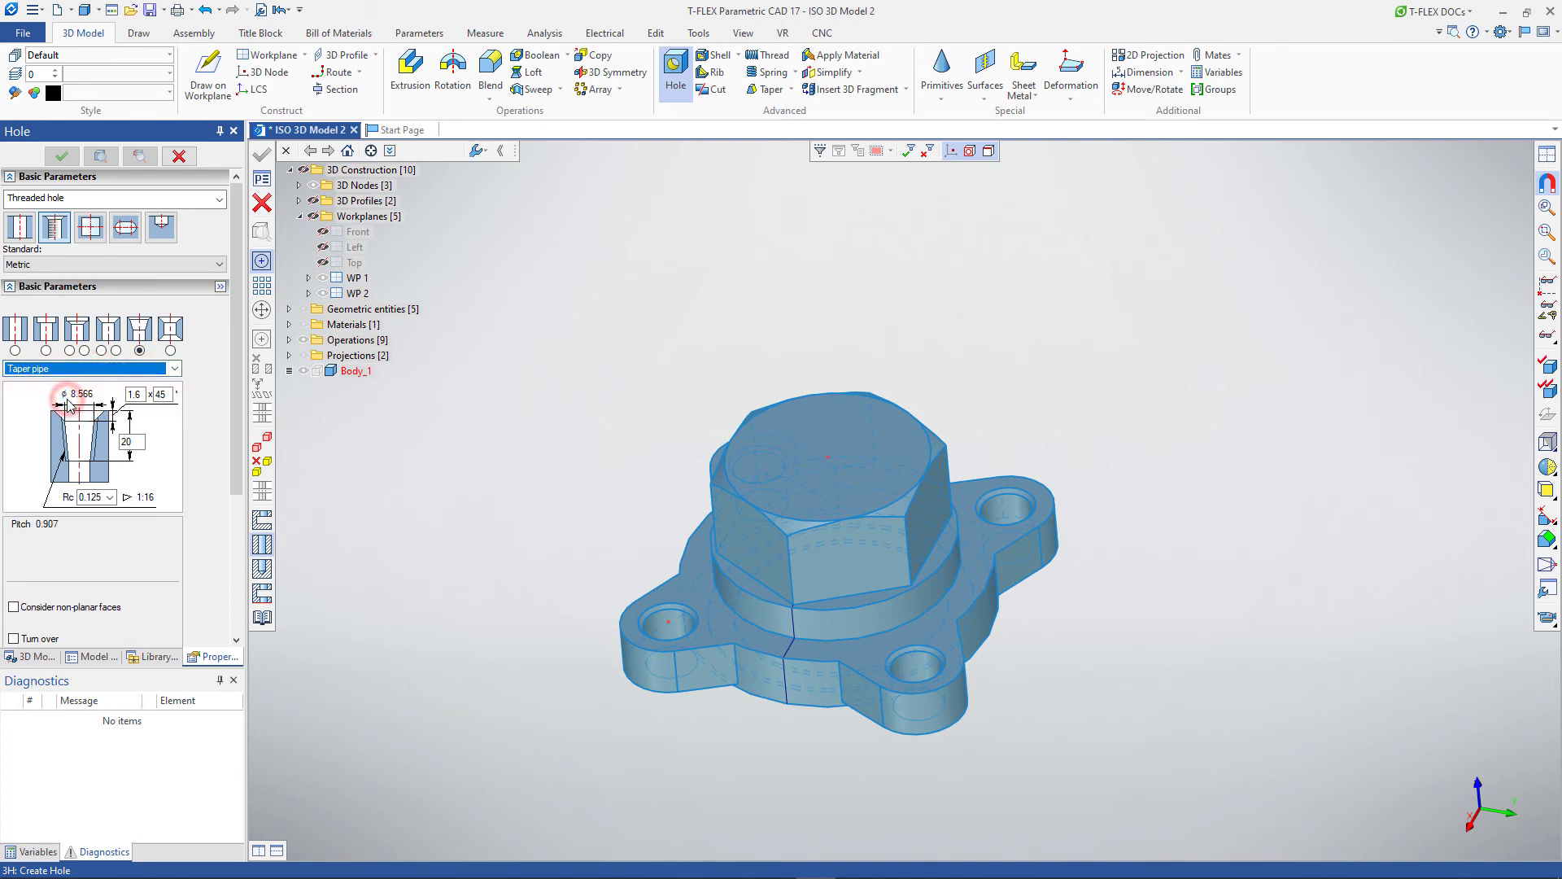
# Give the taper pipe hole a depth of 16 and size 3/8, and create it at the centre node of the hexagon's top face
pyautogui.doubleClick(130, 441)
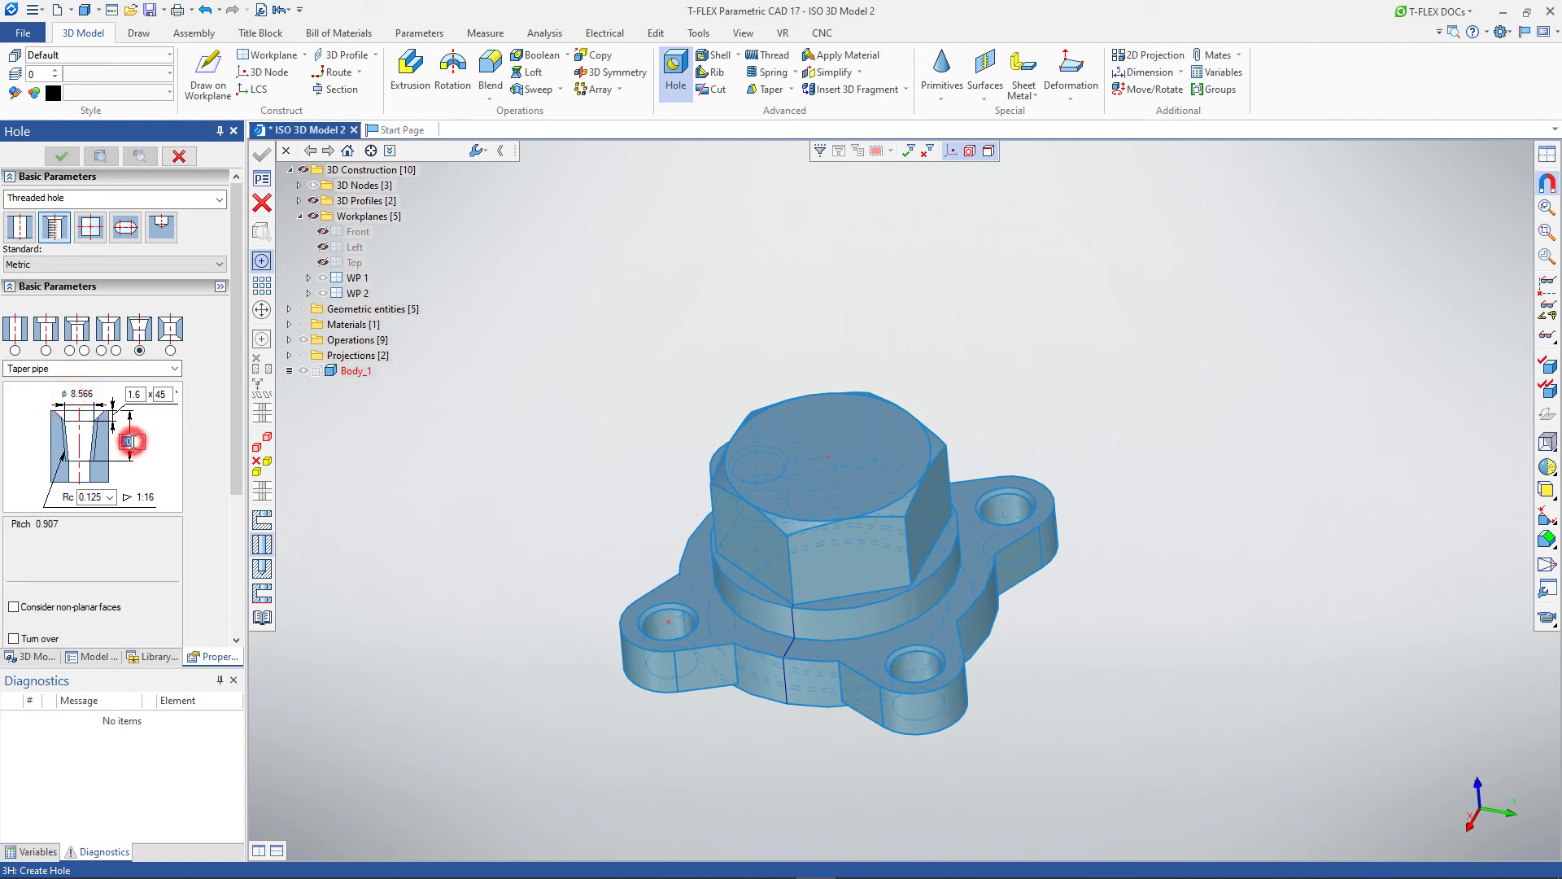
pyautogui.write('16')
pyautogui.click(108, 497)
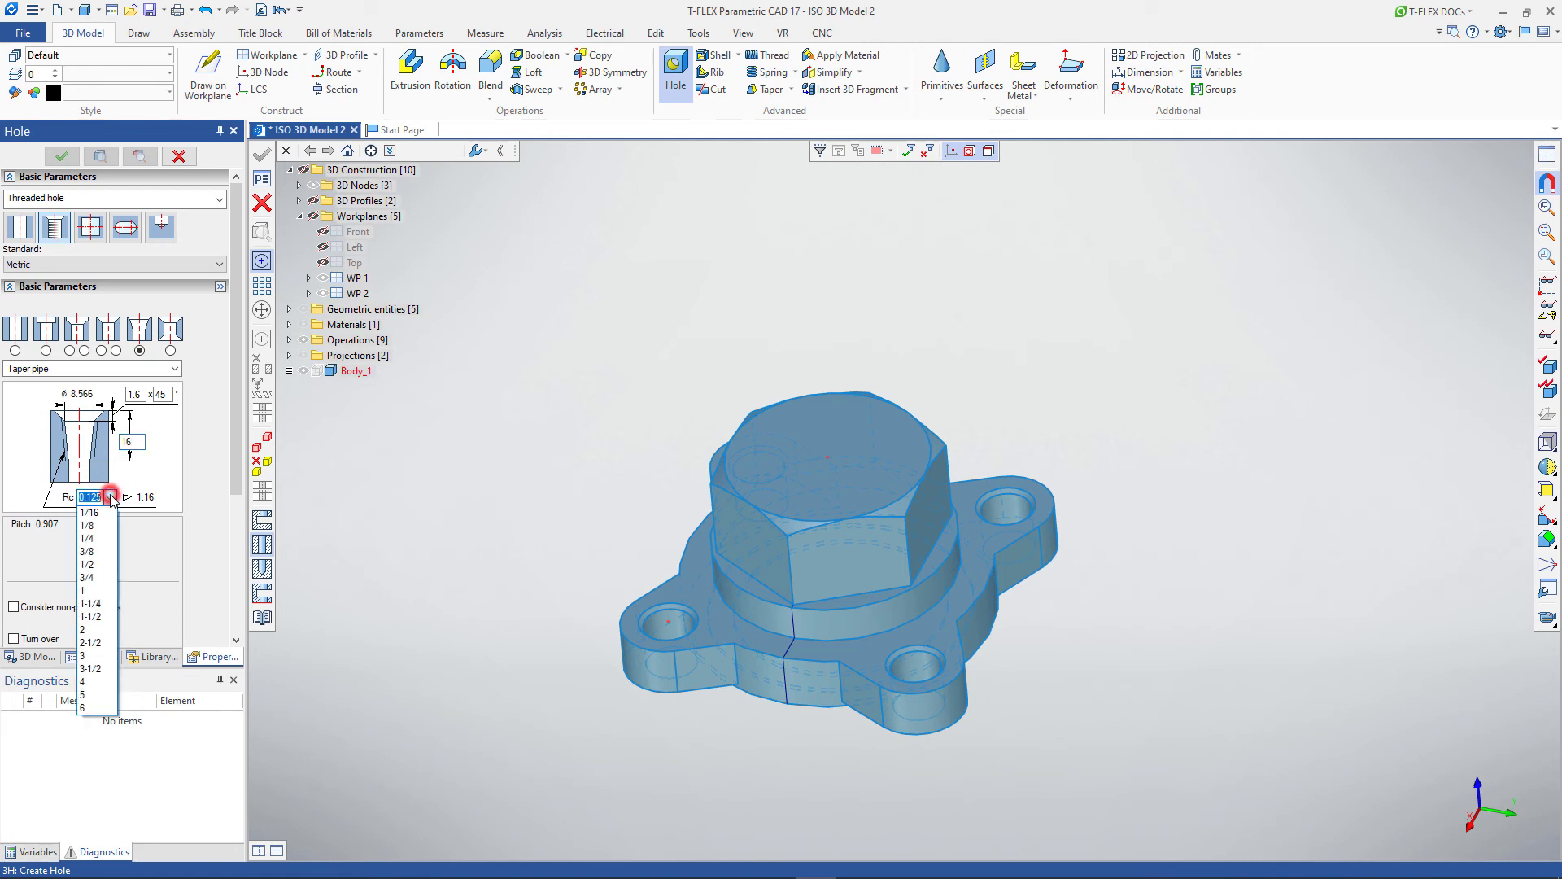
pyautogui.click(98, 560)
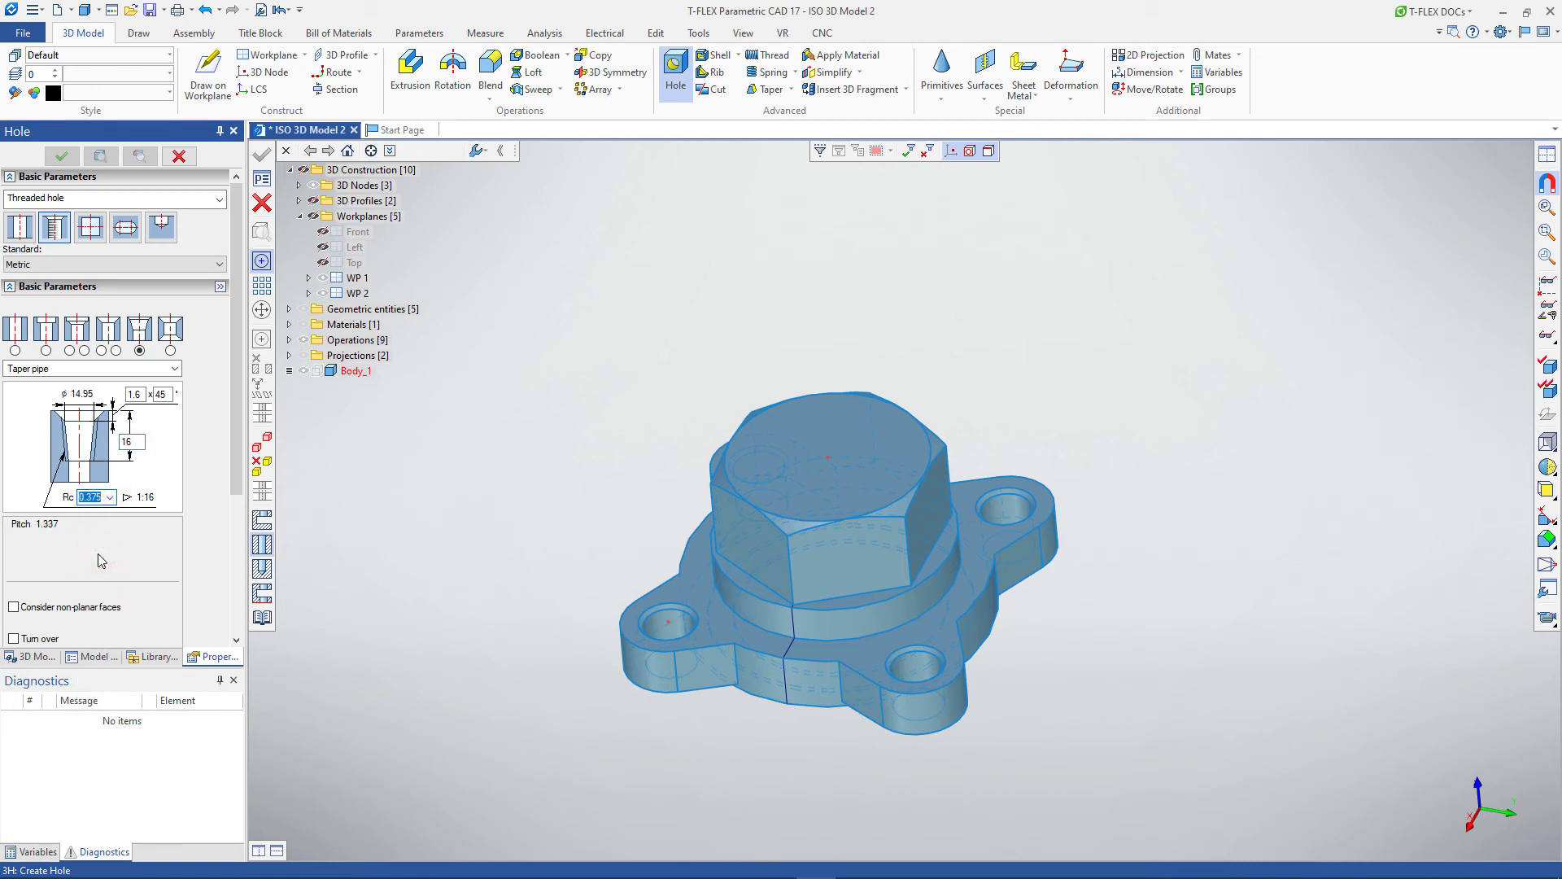
pyautogui.click(831, 460)
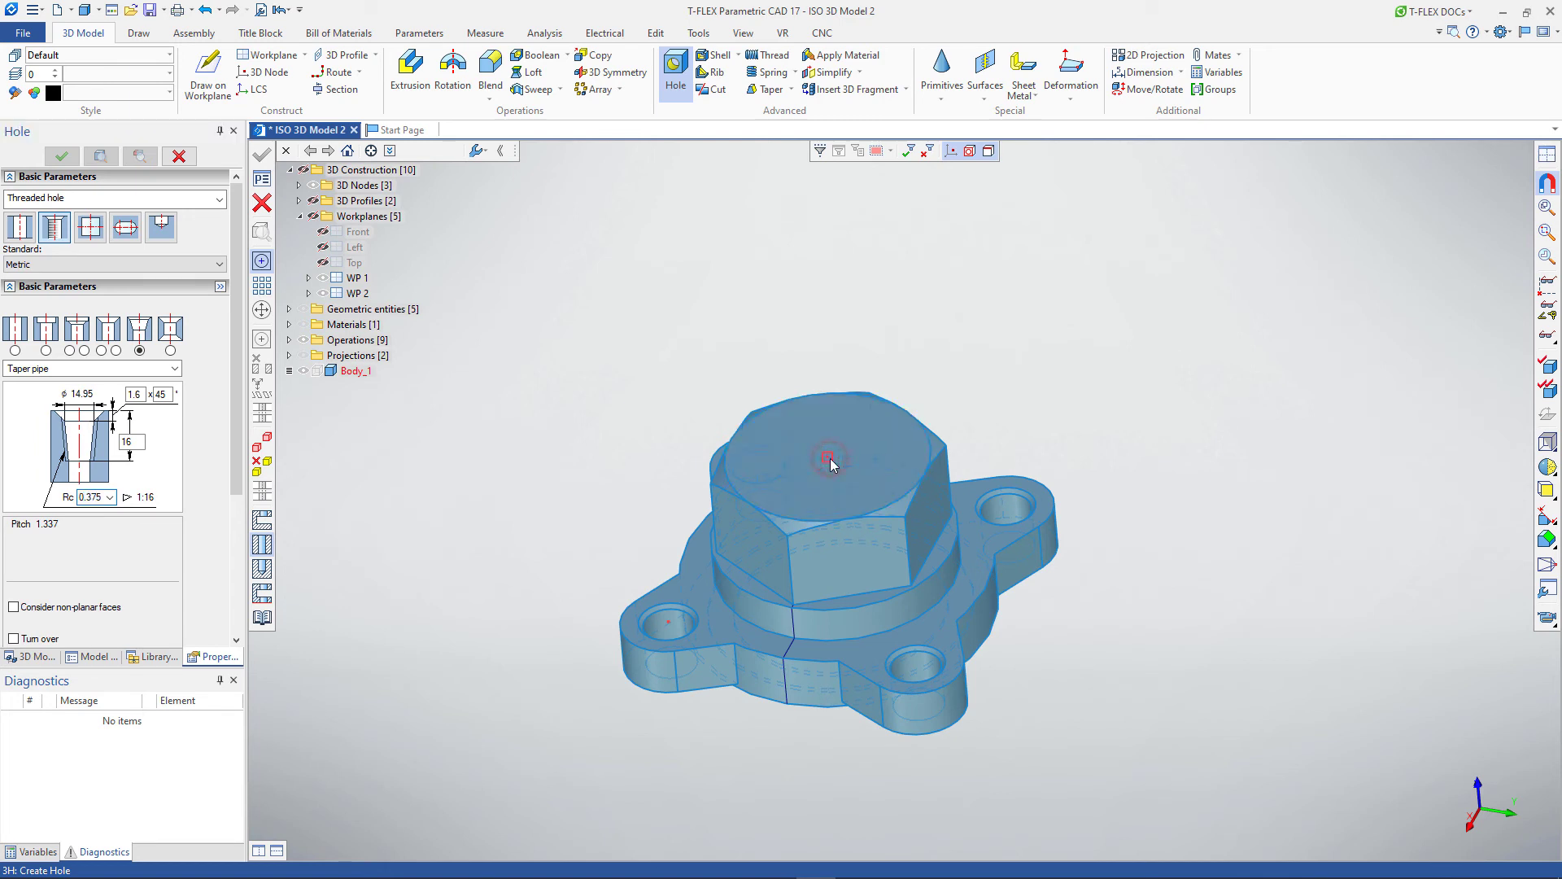
pyautogui.click(671, 384)
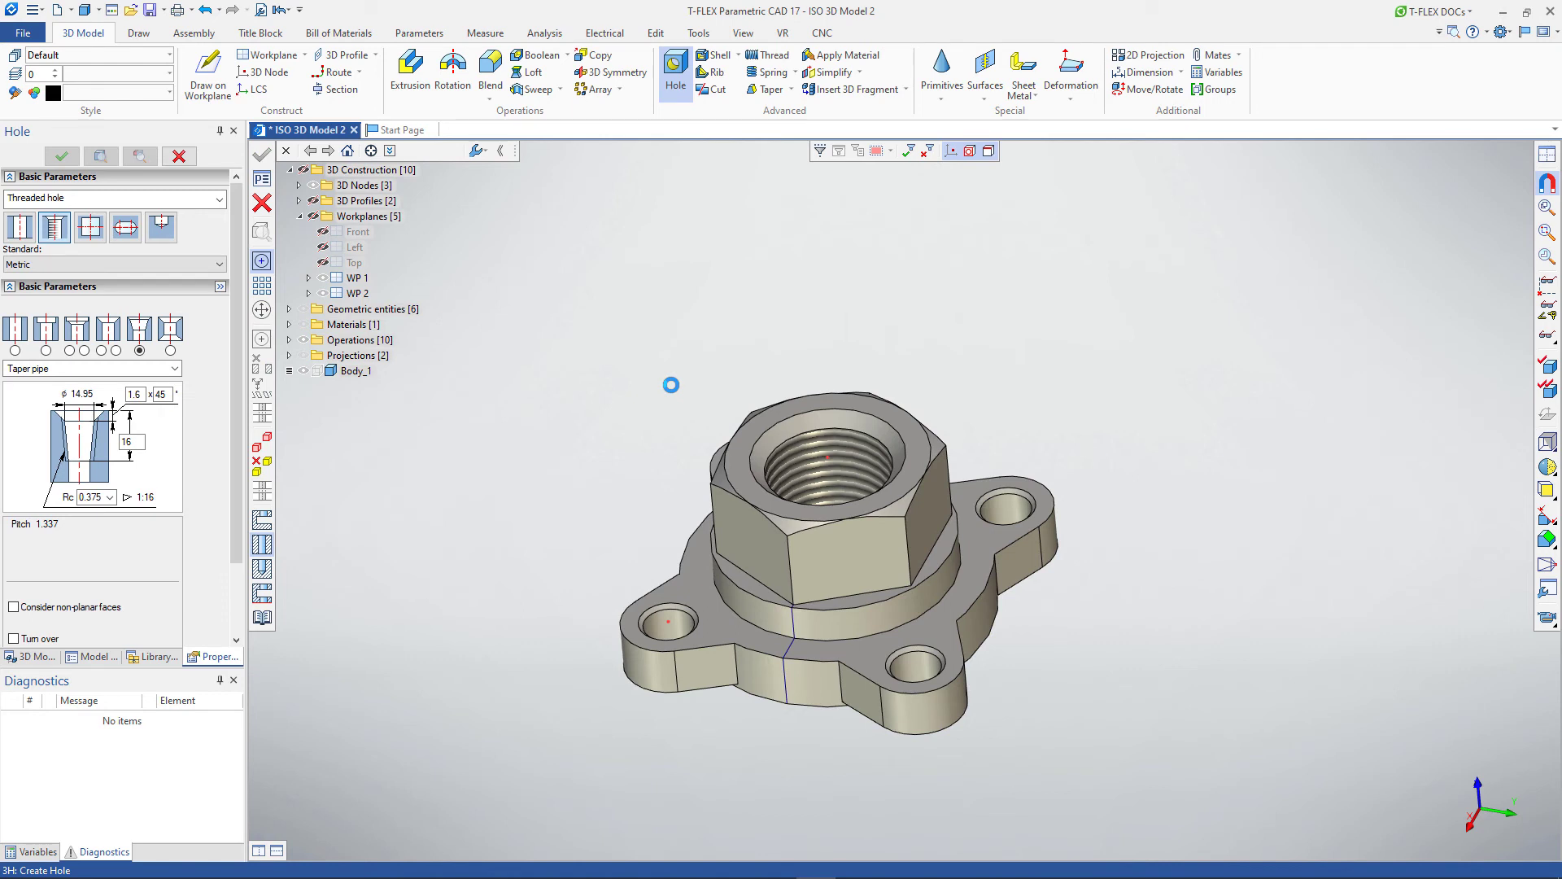
# Start an edge chamfer with length 0.5 and angle 45°, selecting the lower and upper circular edges of the collar below the hexagon
pyautogui.click(488, 70)
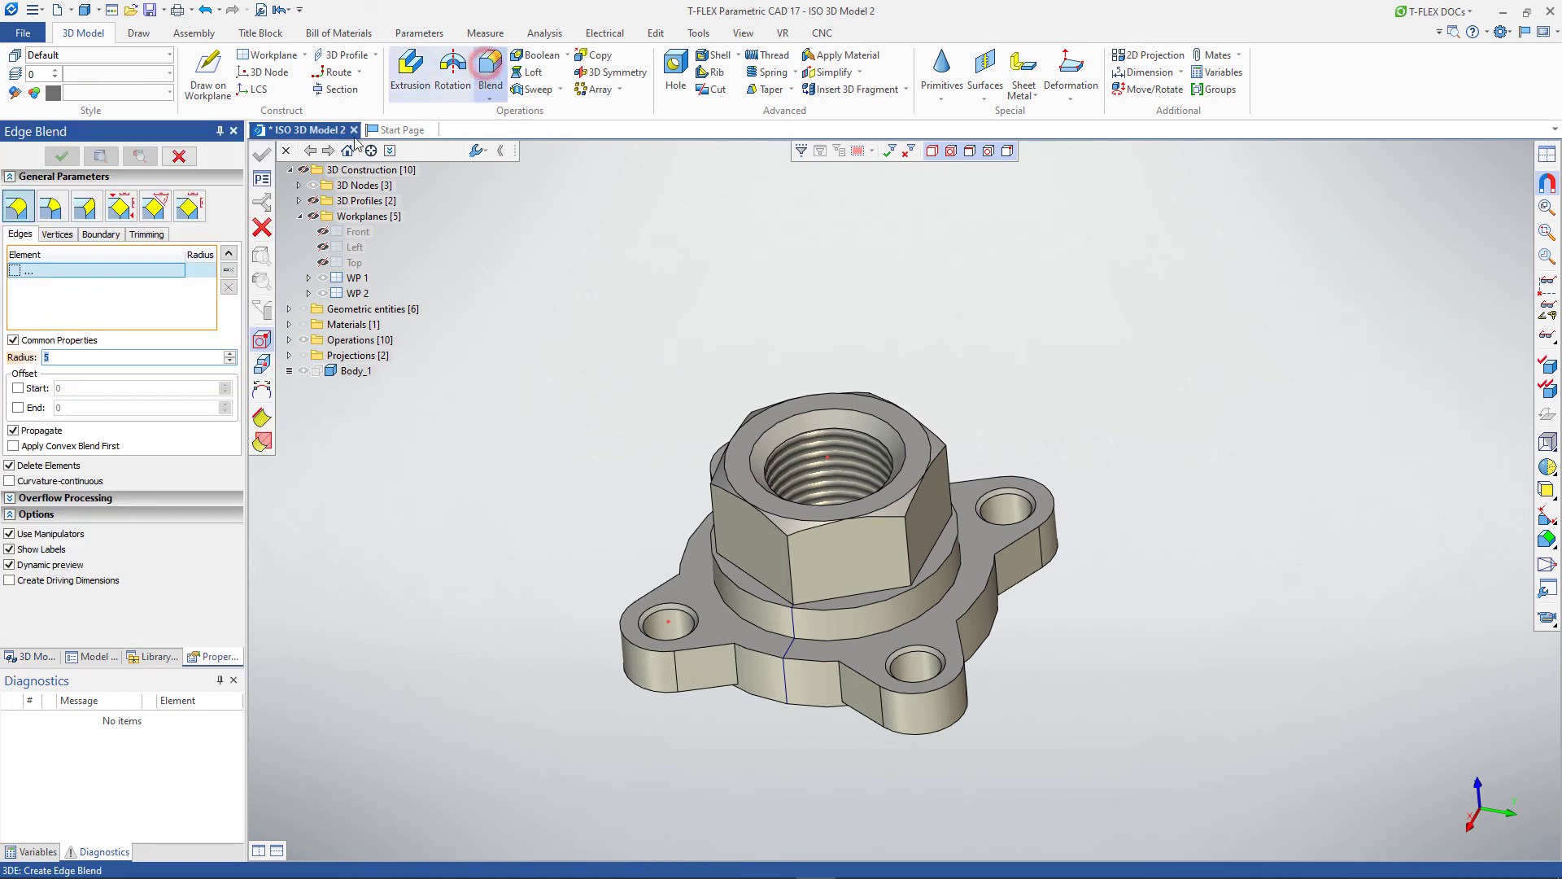
pyautogui.click(168, 209)
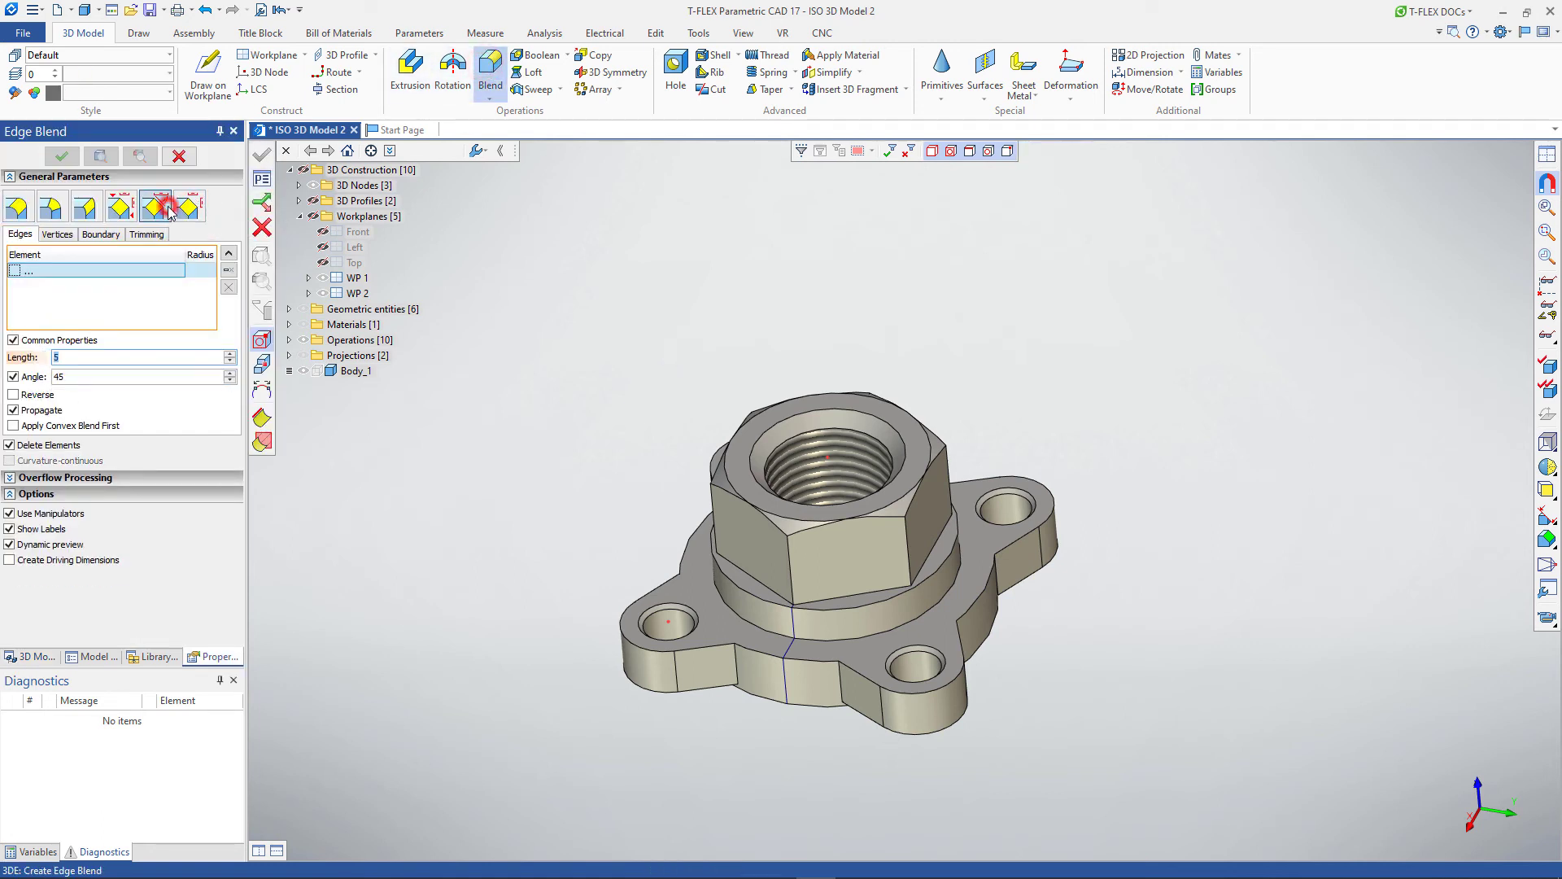
pyautogui.click(75, 353)
pyautogui.write('0.5')
pyautogui.click(768, 634)
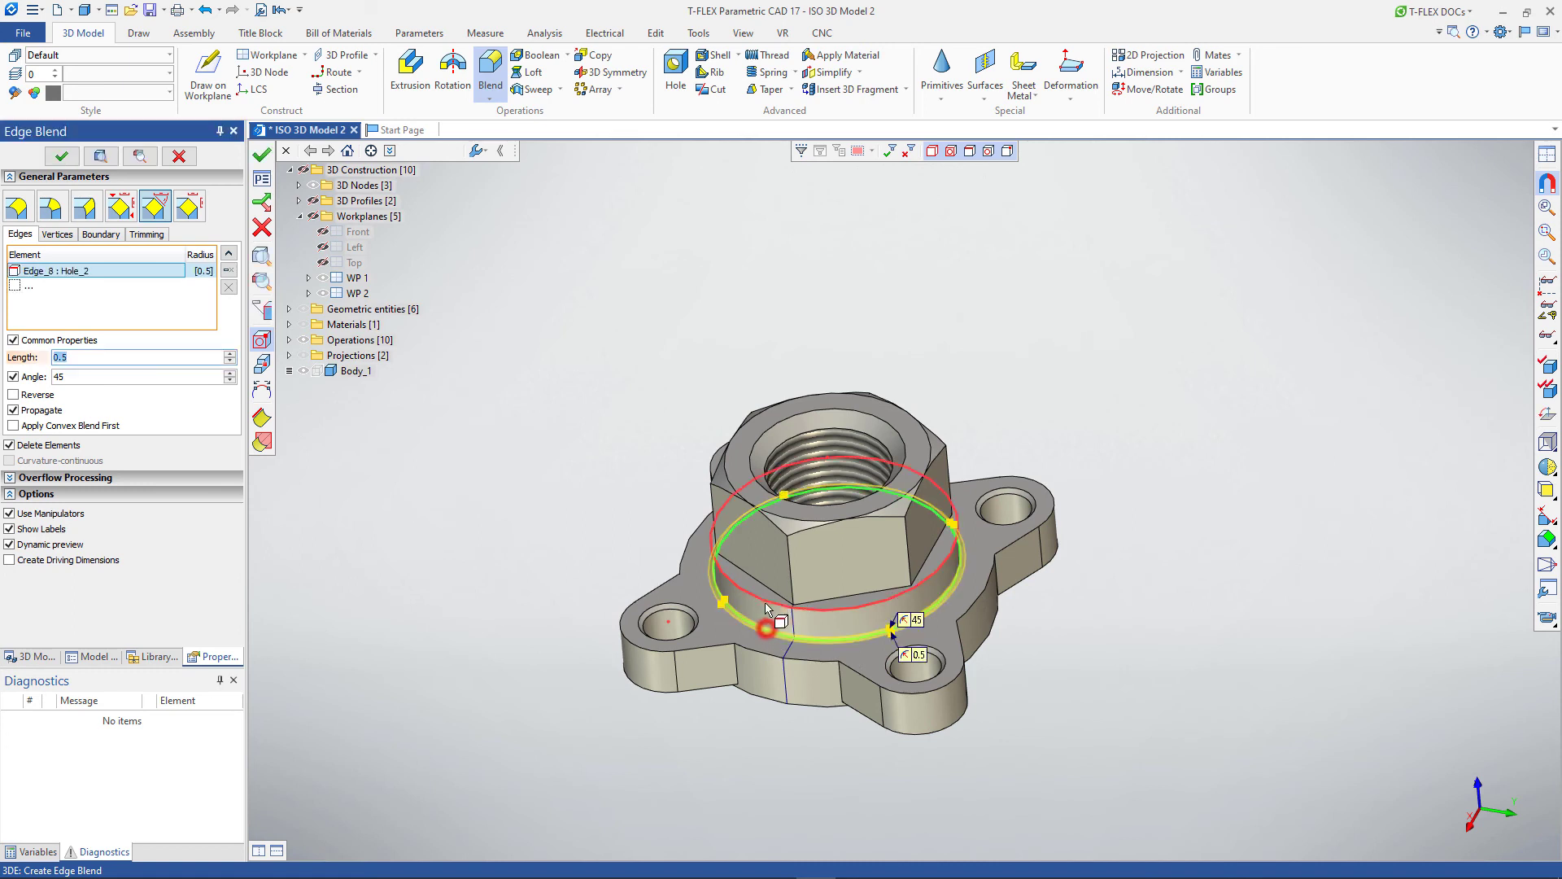
pyautogui.click(765, 601)
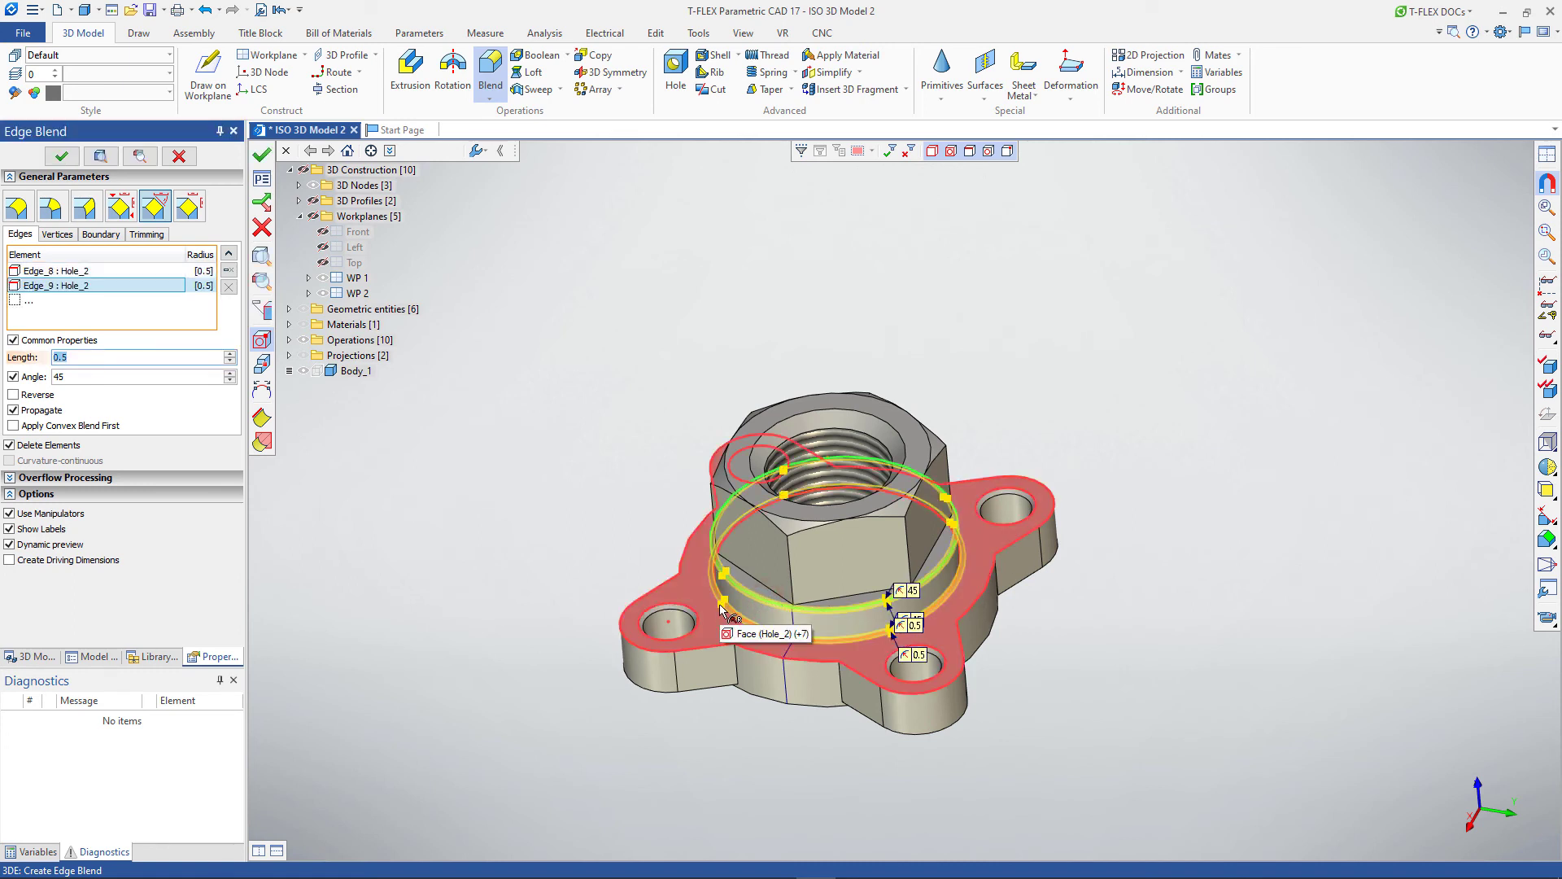
# Turn off the blend manipulators and add the flange's top outer edges along the front and right-hand lugs to the chamfer
pyautogui.moveTo(720, 608)
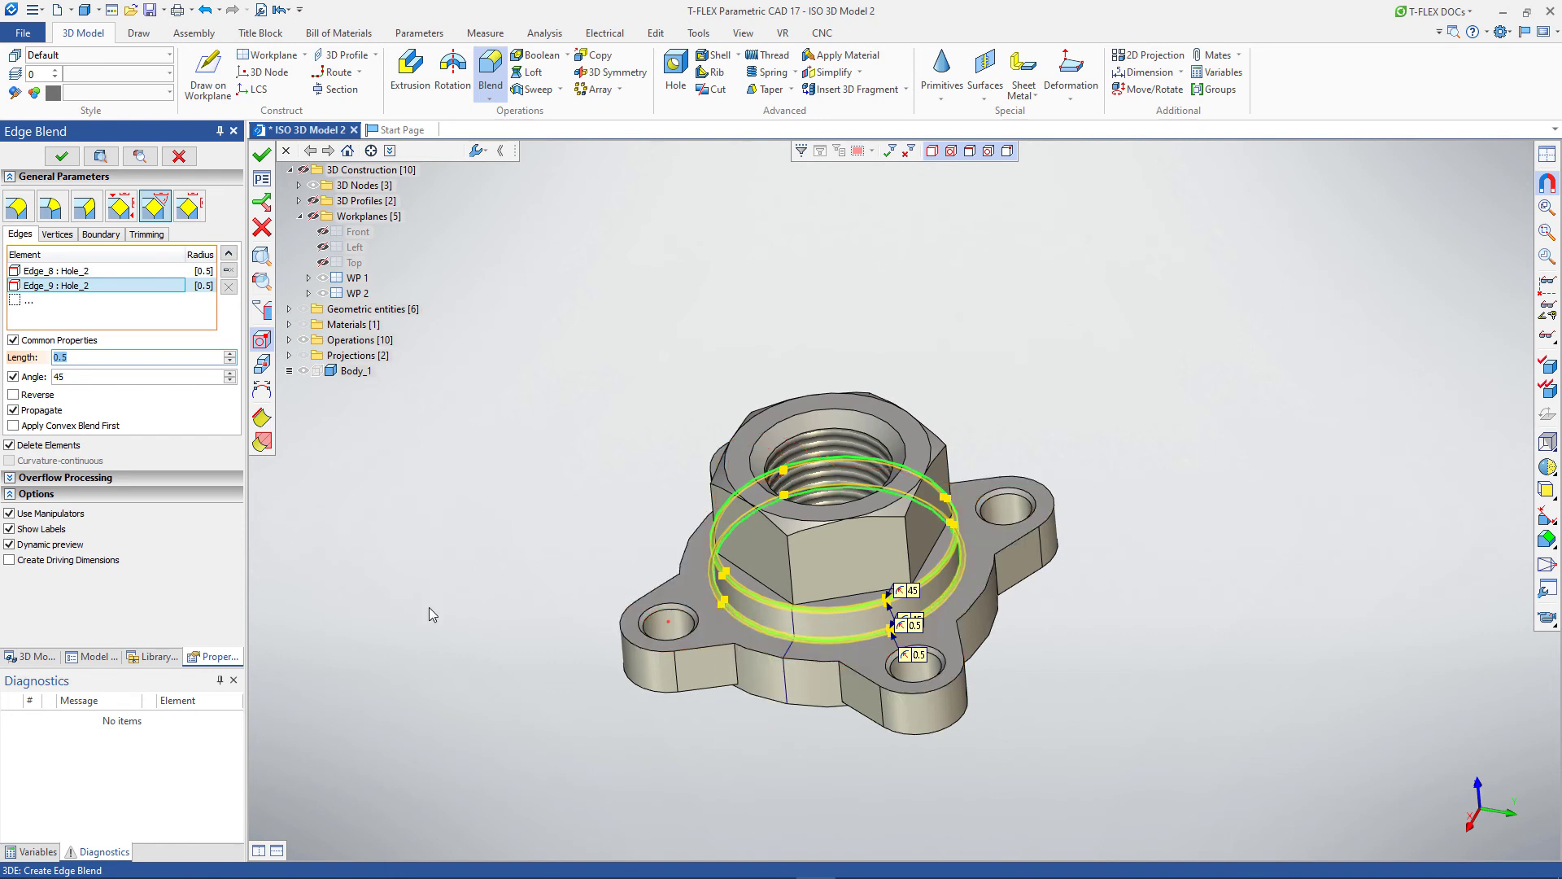
pyautogui.click(56, 515)
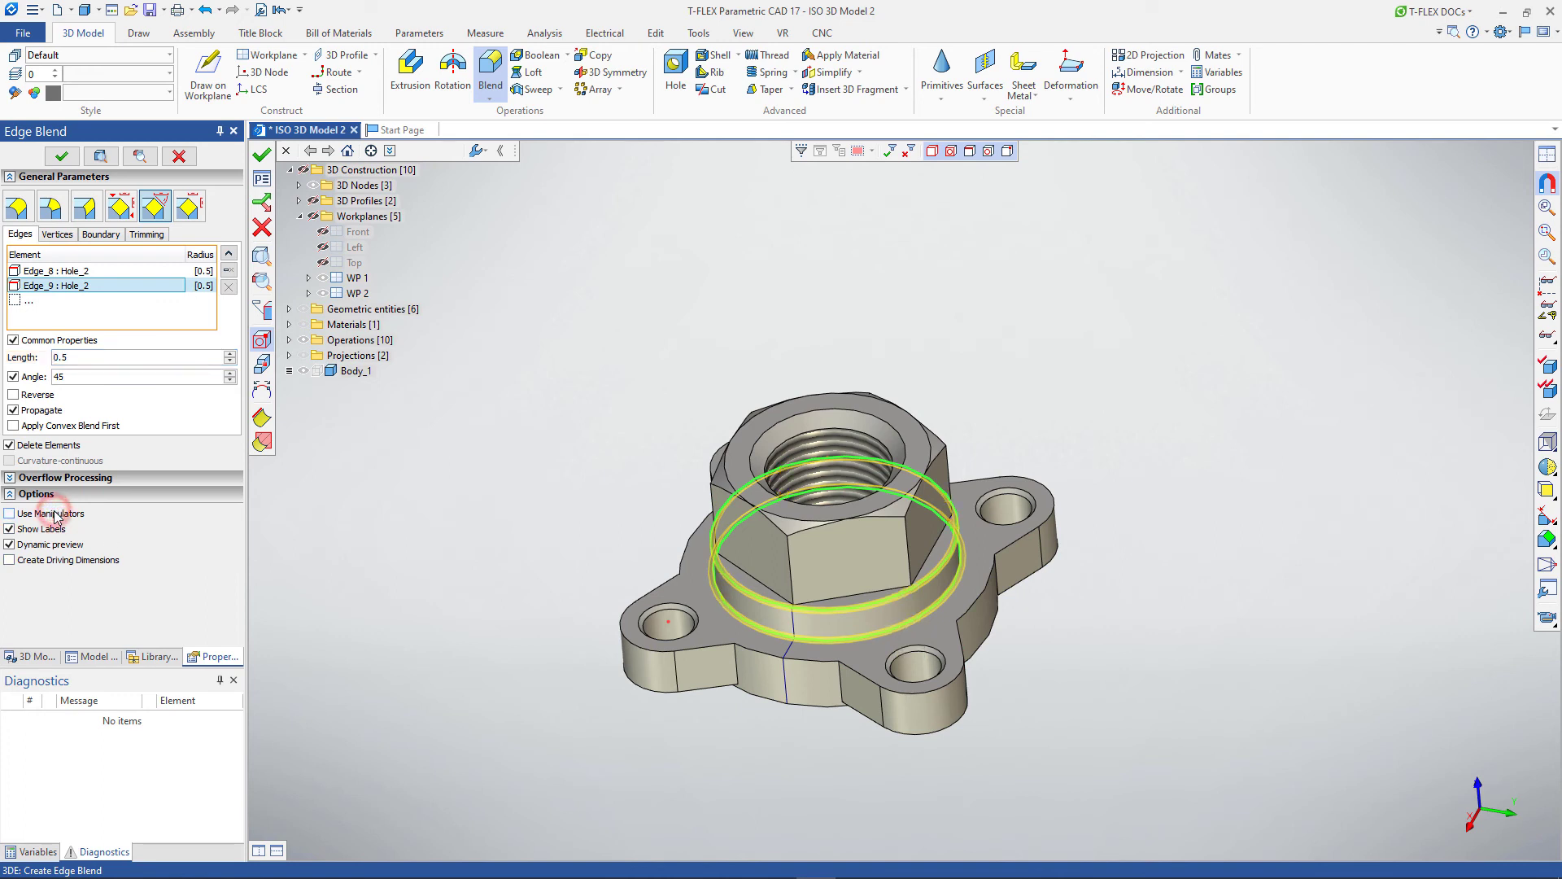
pyautogui.click(633, 651)
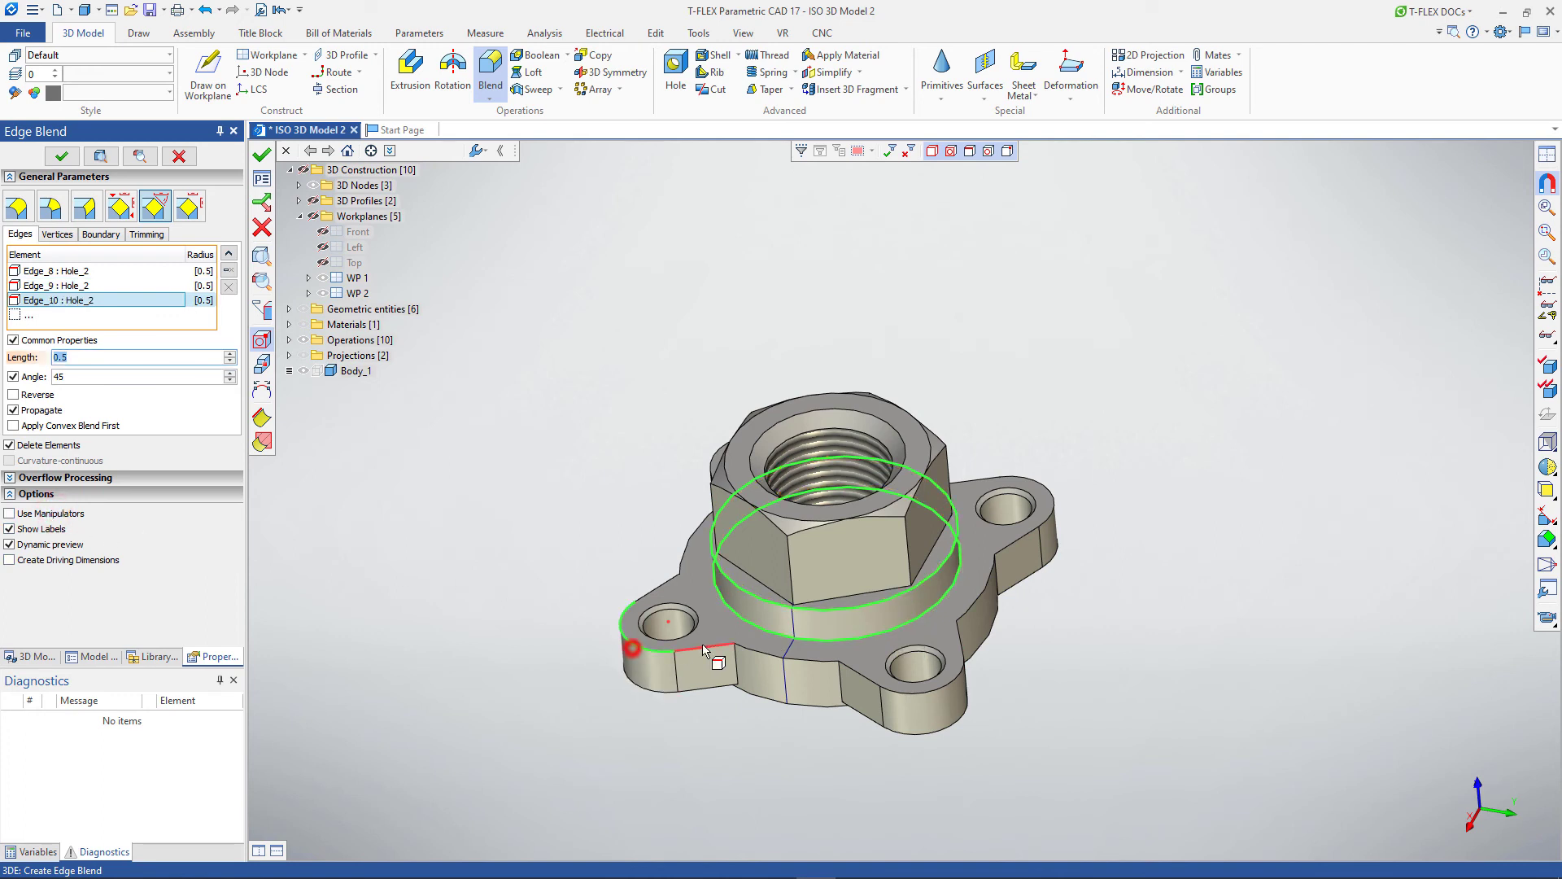
pyautogui.click(701, 647)
pyautogui.click(749, 650)
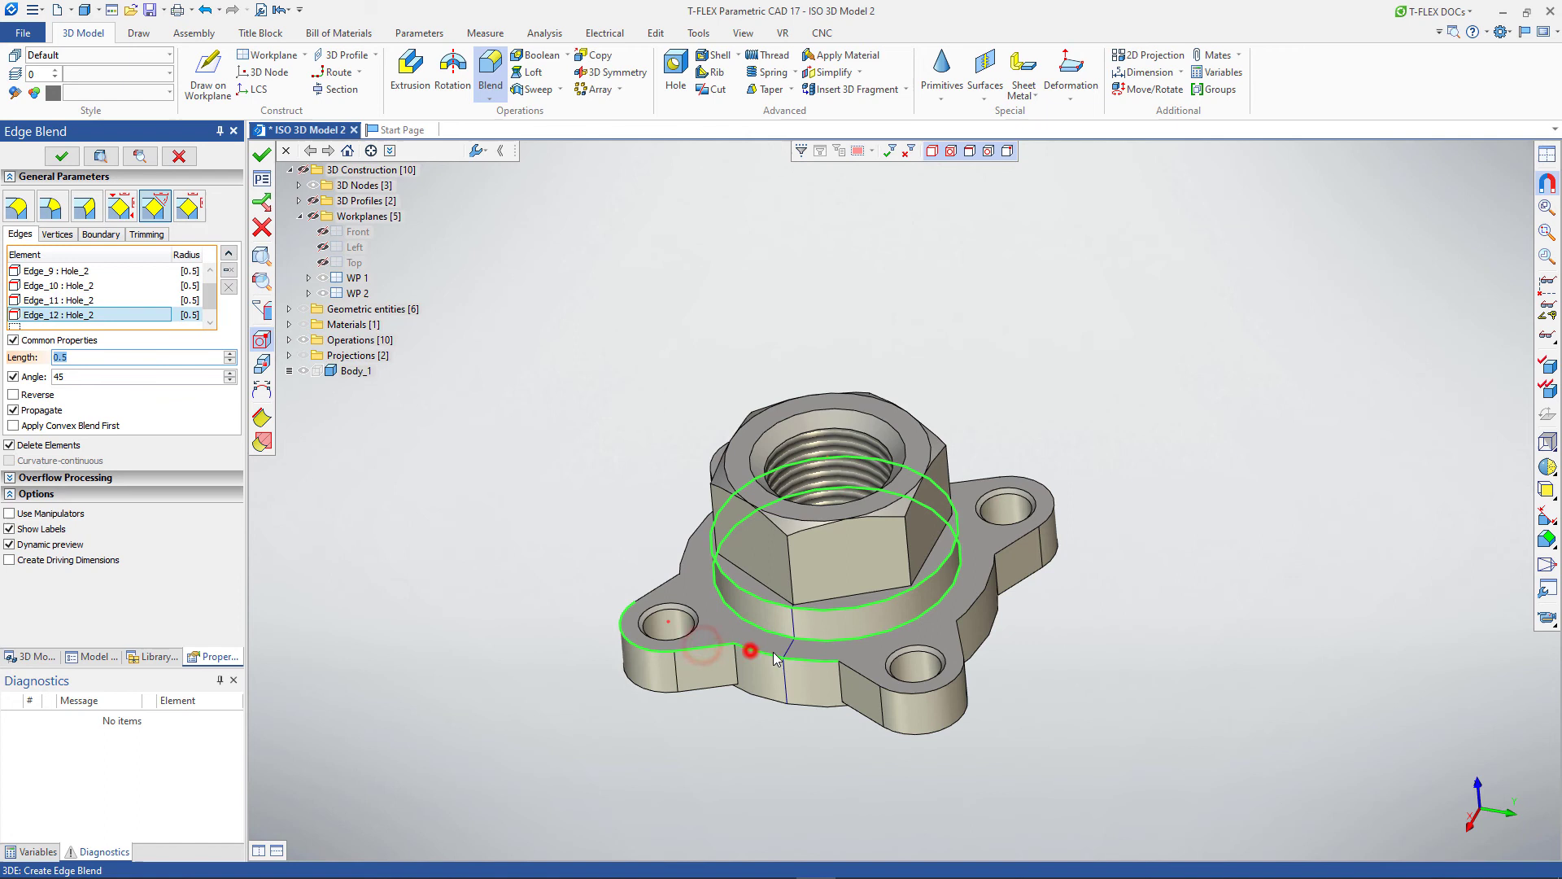
pyautogui.click(867, 686)
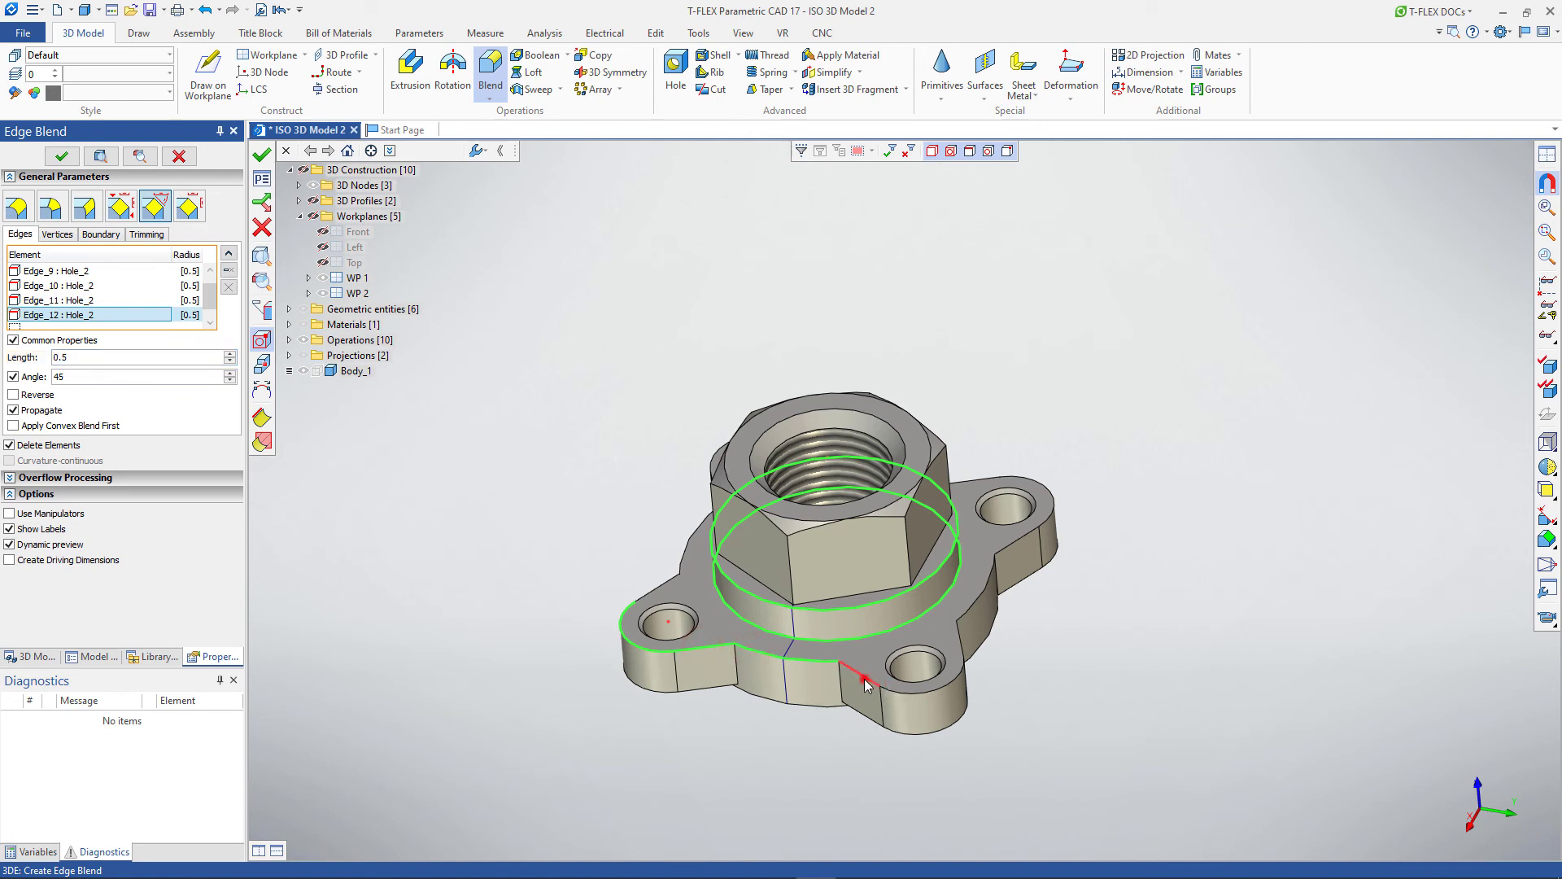
pyautogui.click(918, 691)
pyautogui.click(958, 637)
pyautogui.click(972, 609)
pyautogui.click(1027, 533)
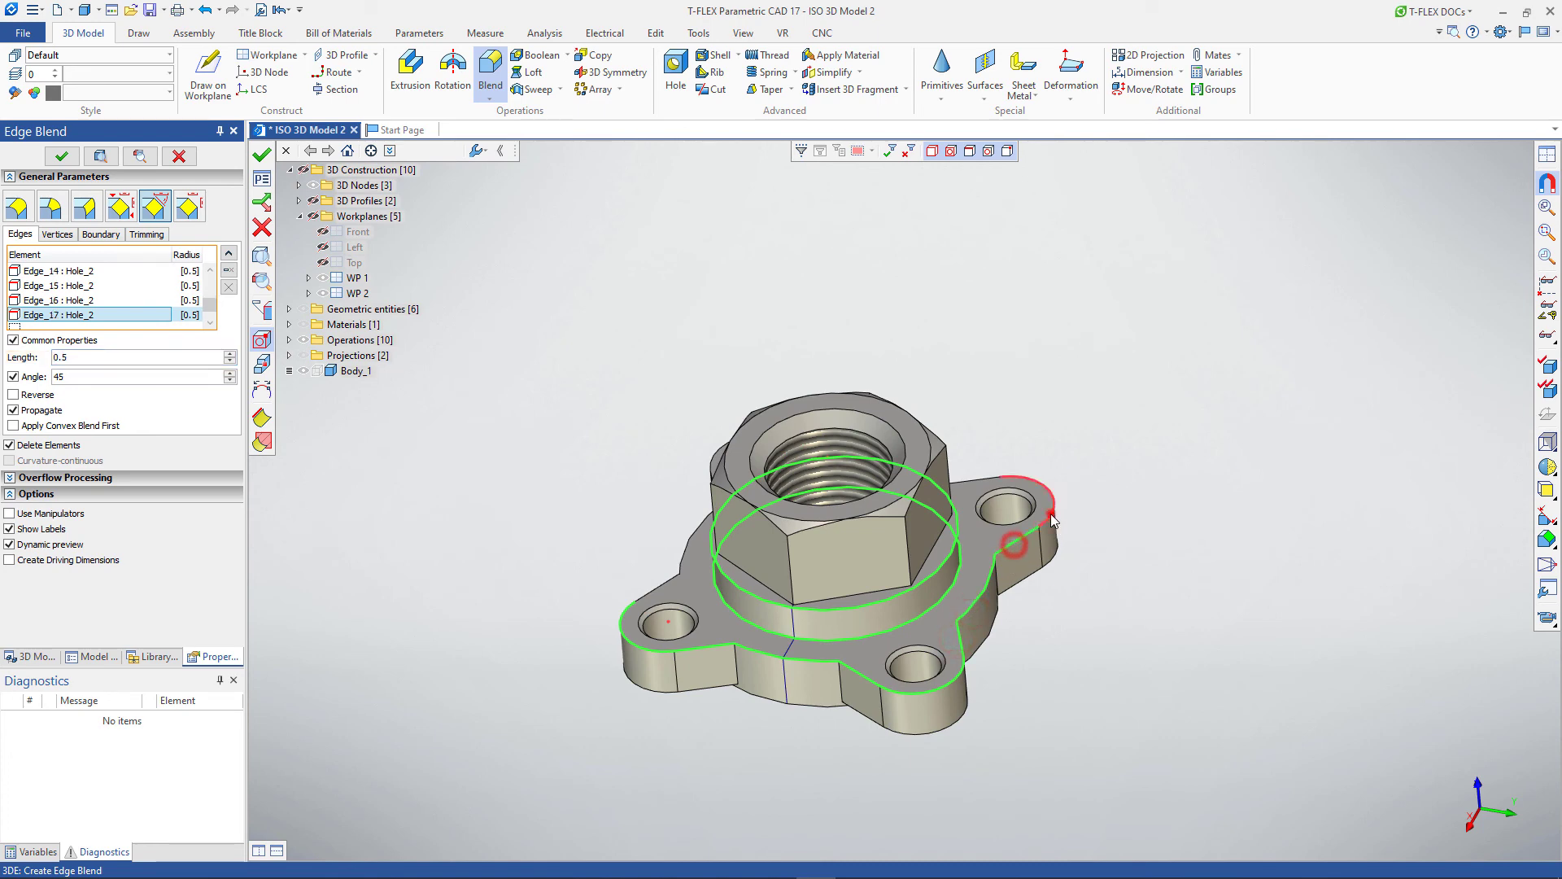
pyautogui.click(1053, 506)
pyautogui.click(978, 481)
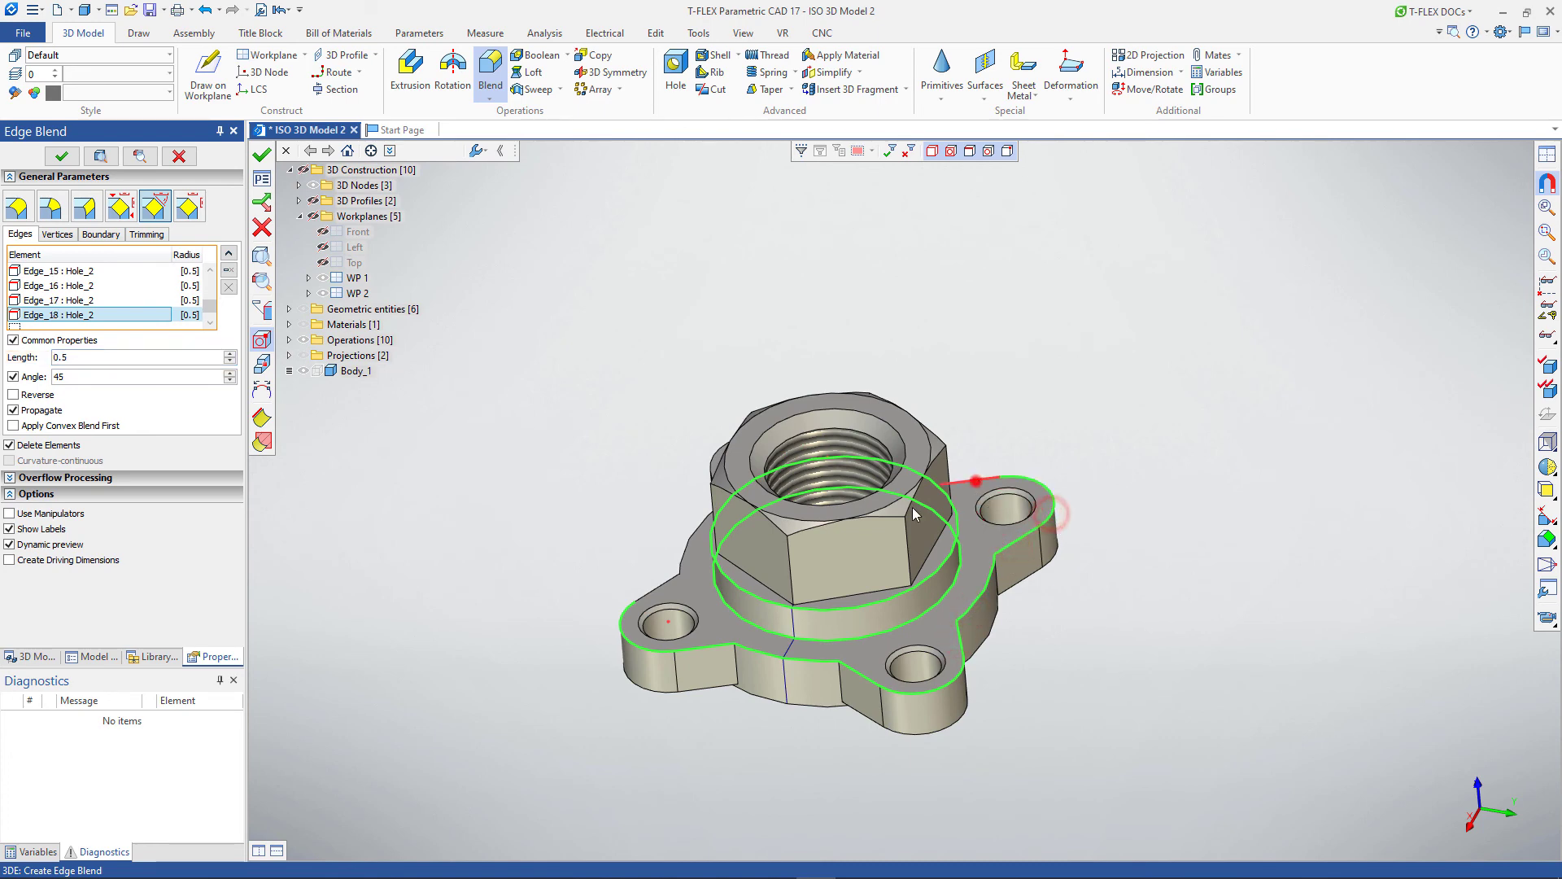
# Add the remaining top outer edges of the flange, along the left and rear lugs, to the chamfer
pyautogui.click(656, 586)
pyautogui.click(683, 550)
pyautogui.moveTo(686, 548)
pyautogui.mouseDown(button='right')
pyautogui.moveTo(651, 553)
pyautogui.moveTo(677, 546)
pyautogui.mouseUp(button='right')
pyautogui.click(676, 546)
pyautogui.click(660, 520)
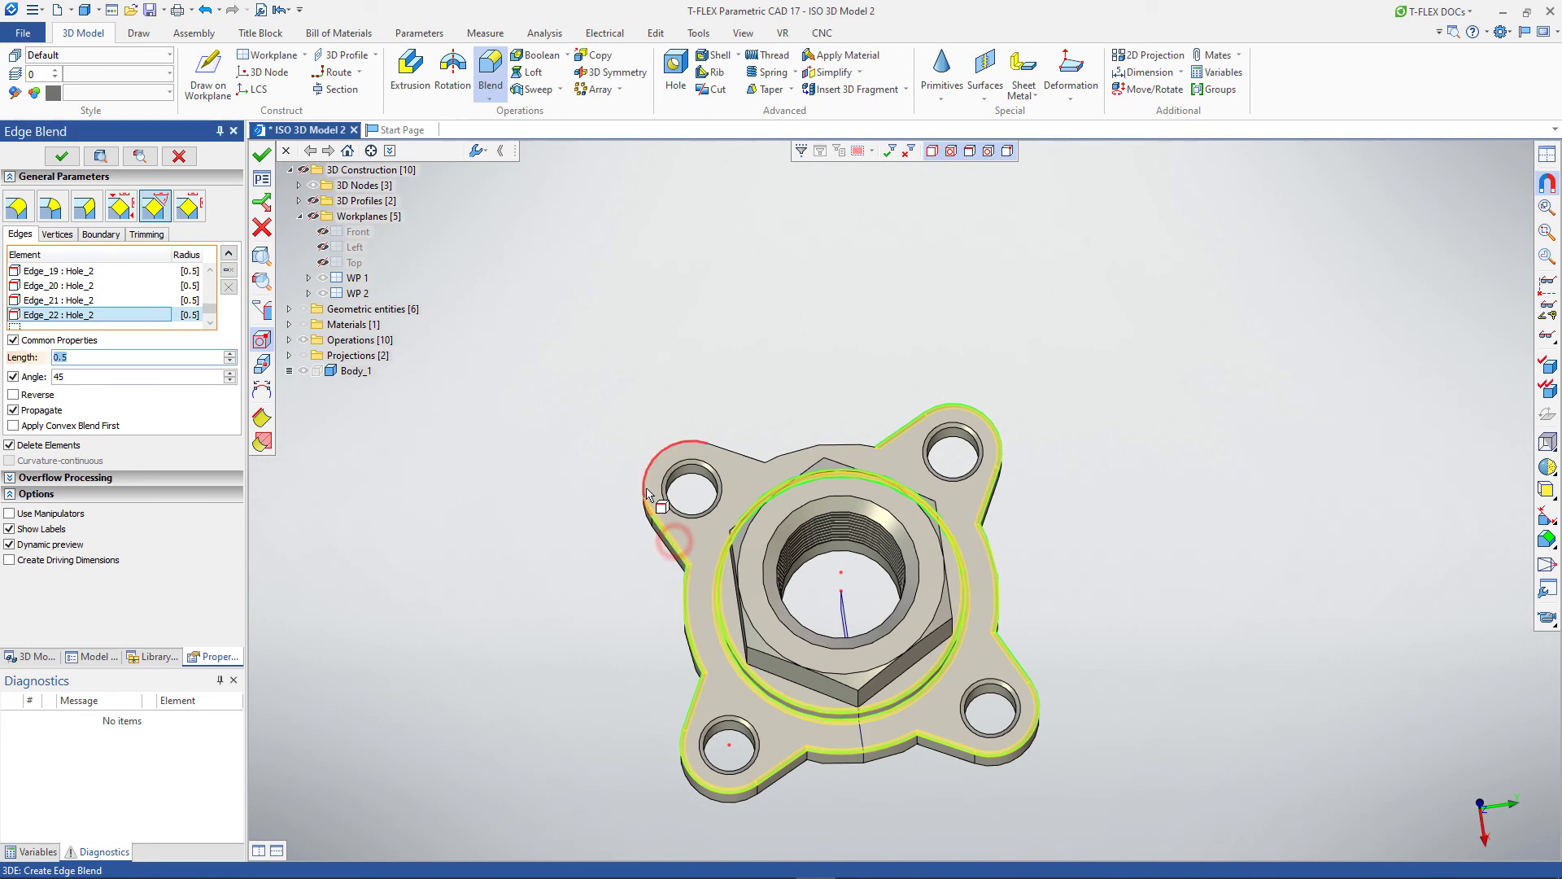
pyautogui.click(646, 488)
pyautogui.click(801, 447)
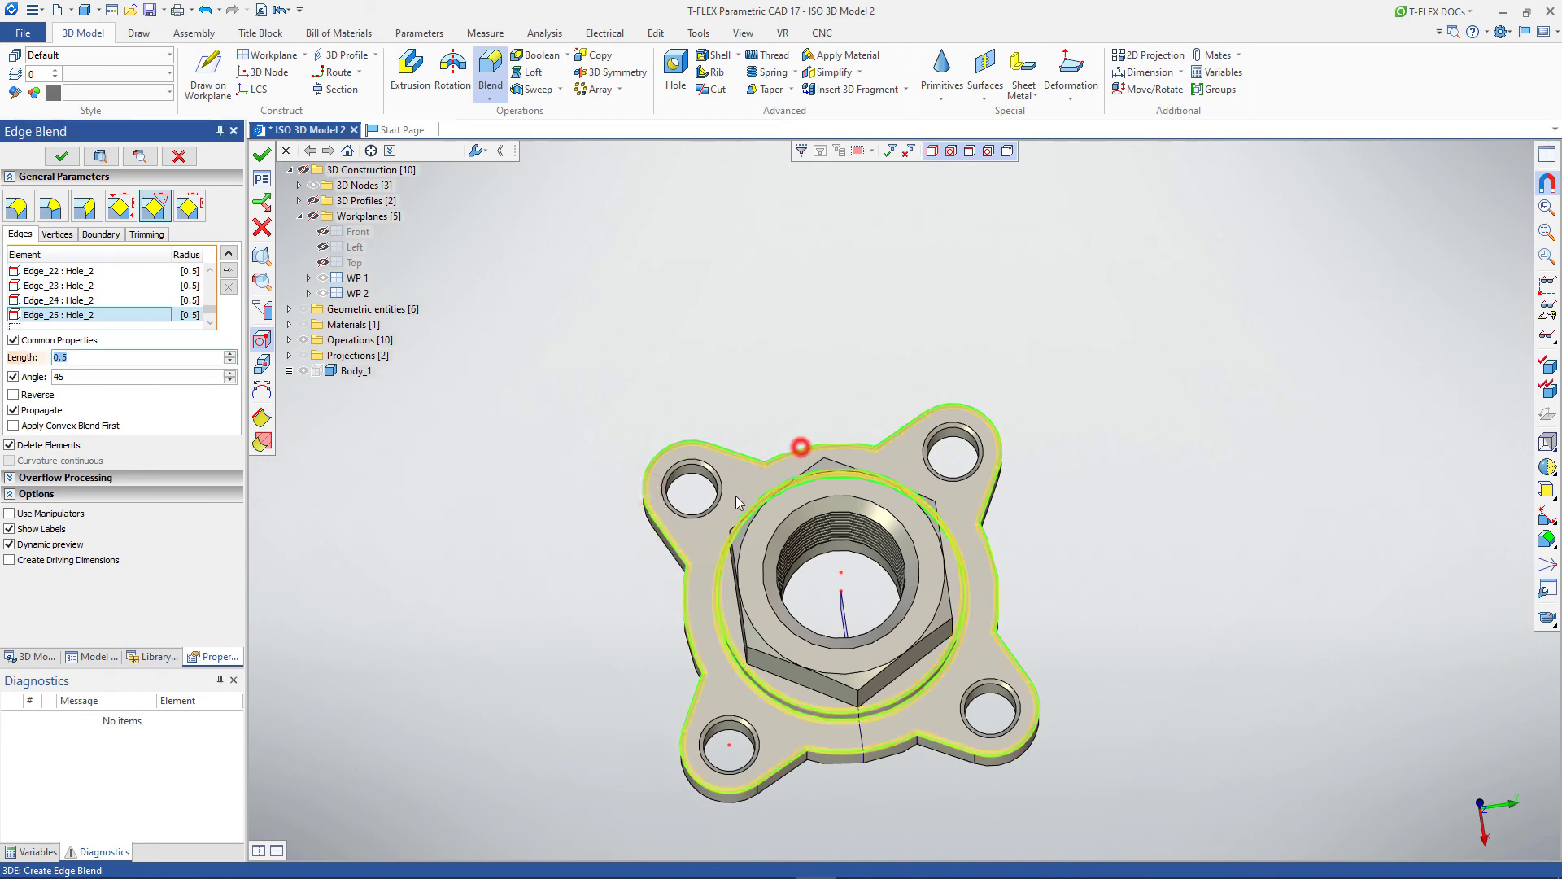
# Add the flange's bottom circular edge, turn the blend manipulators back on, and create the 0.5 × 45° chamfer
pyautogui.moveTo(842, 795); pyautogui.dragTo(844, 334, button='right')
pyautogui.scroll(3, 729, 555)
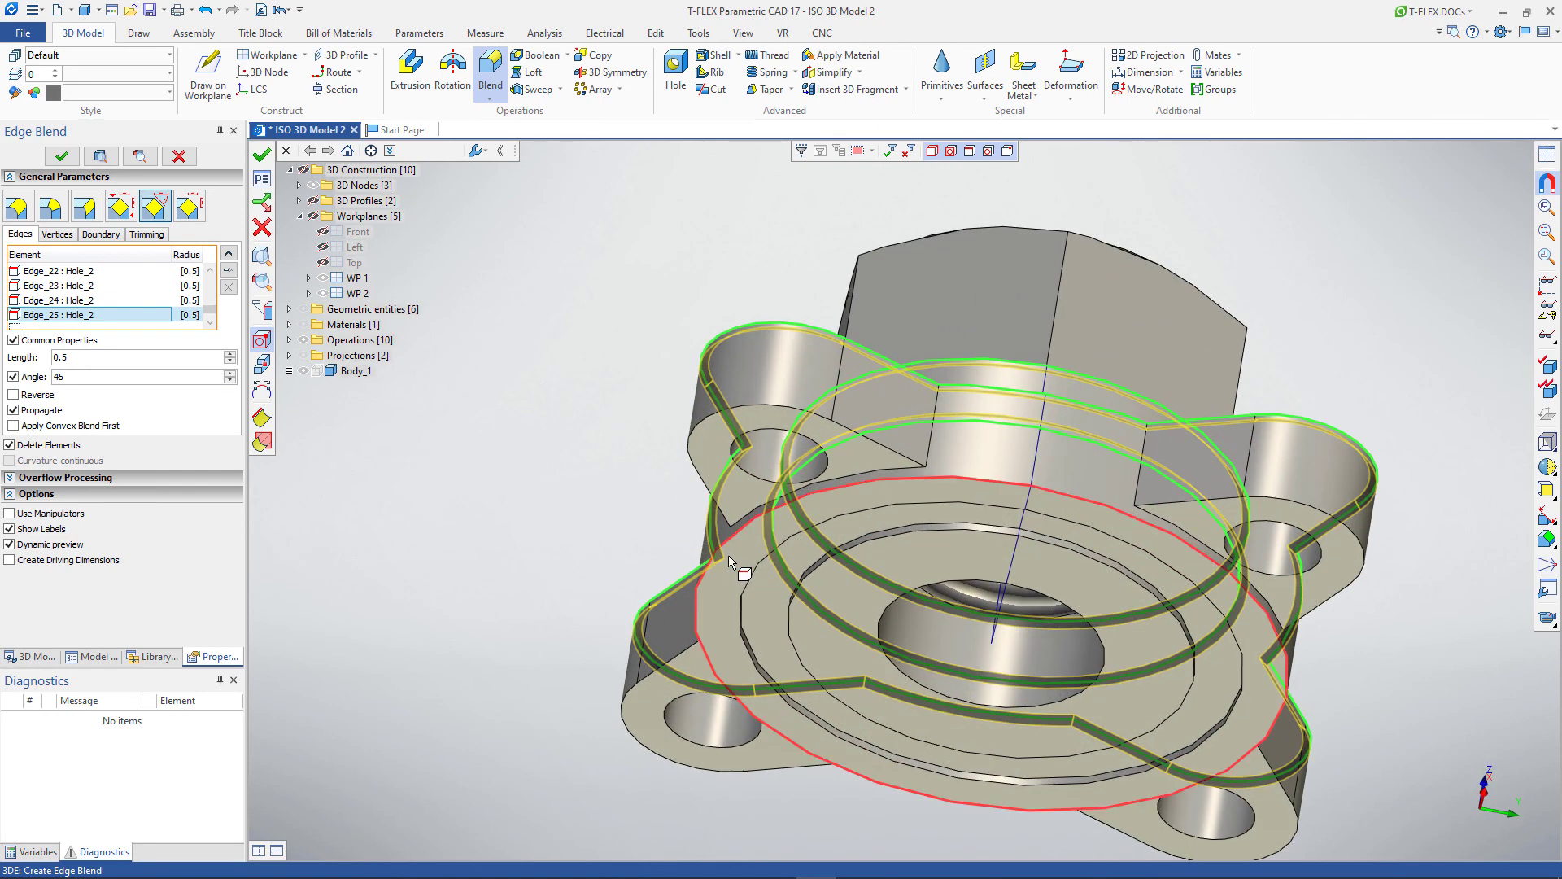
pyautogui.click(728, 541)
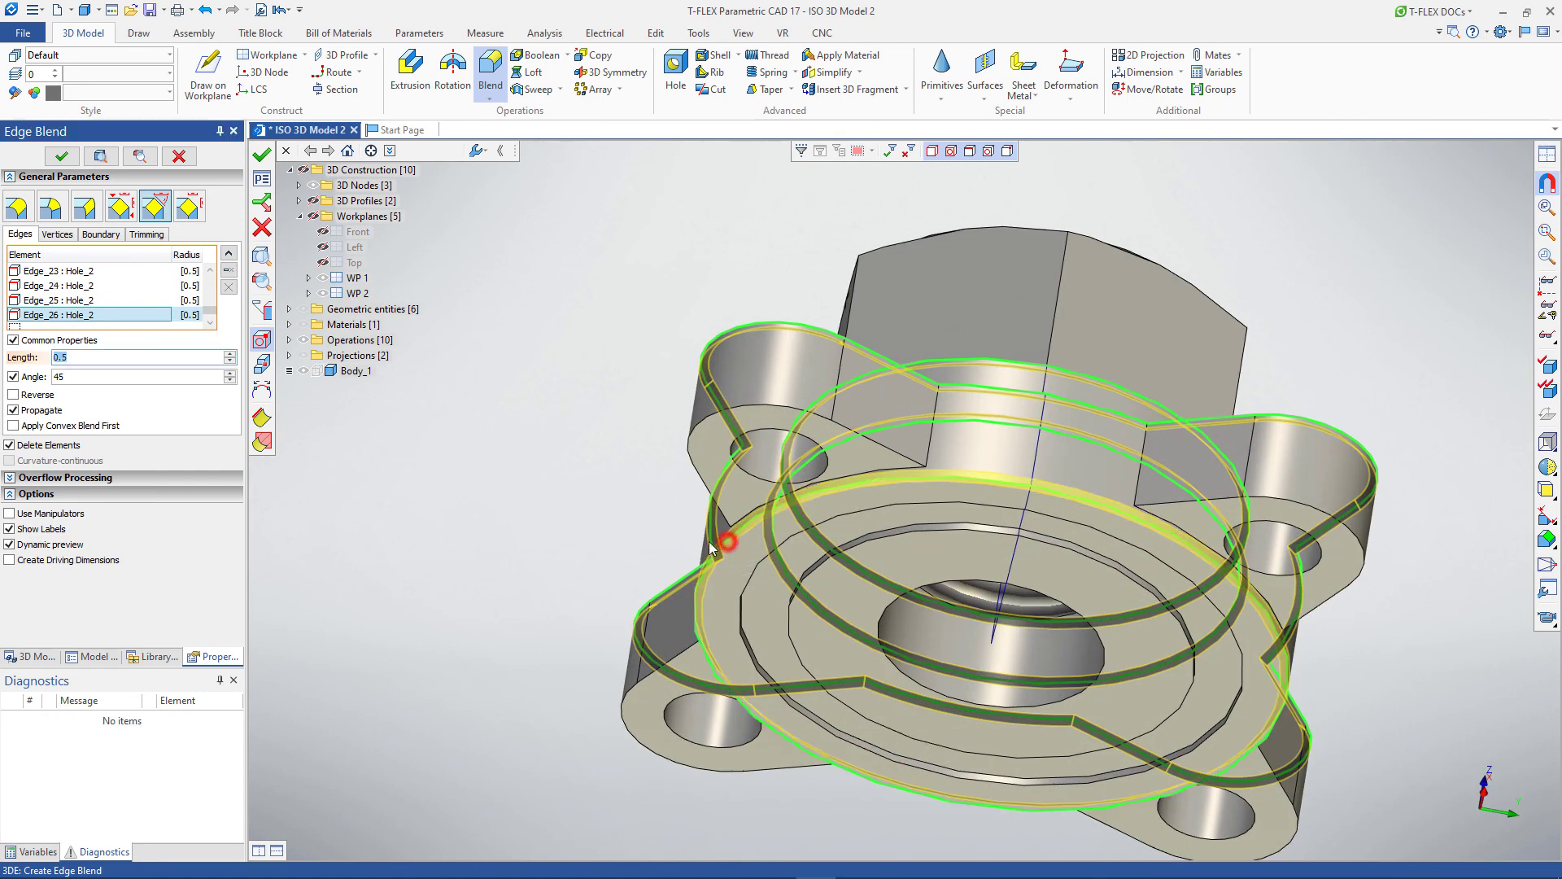
pyautogui.click(45, 513)
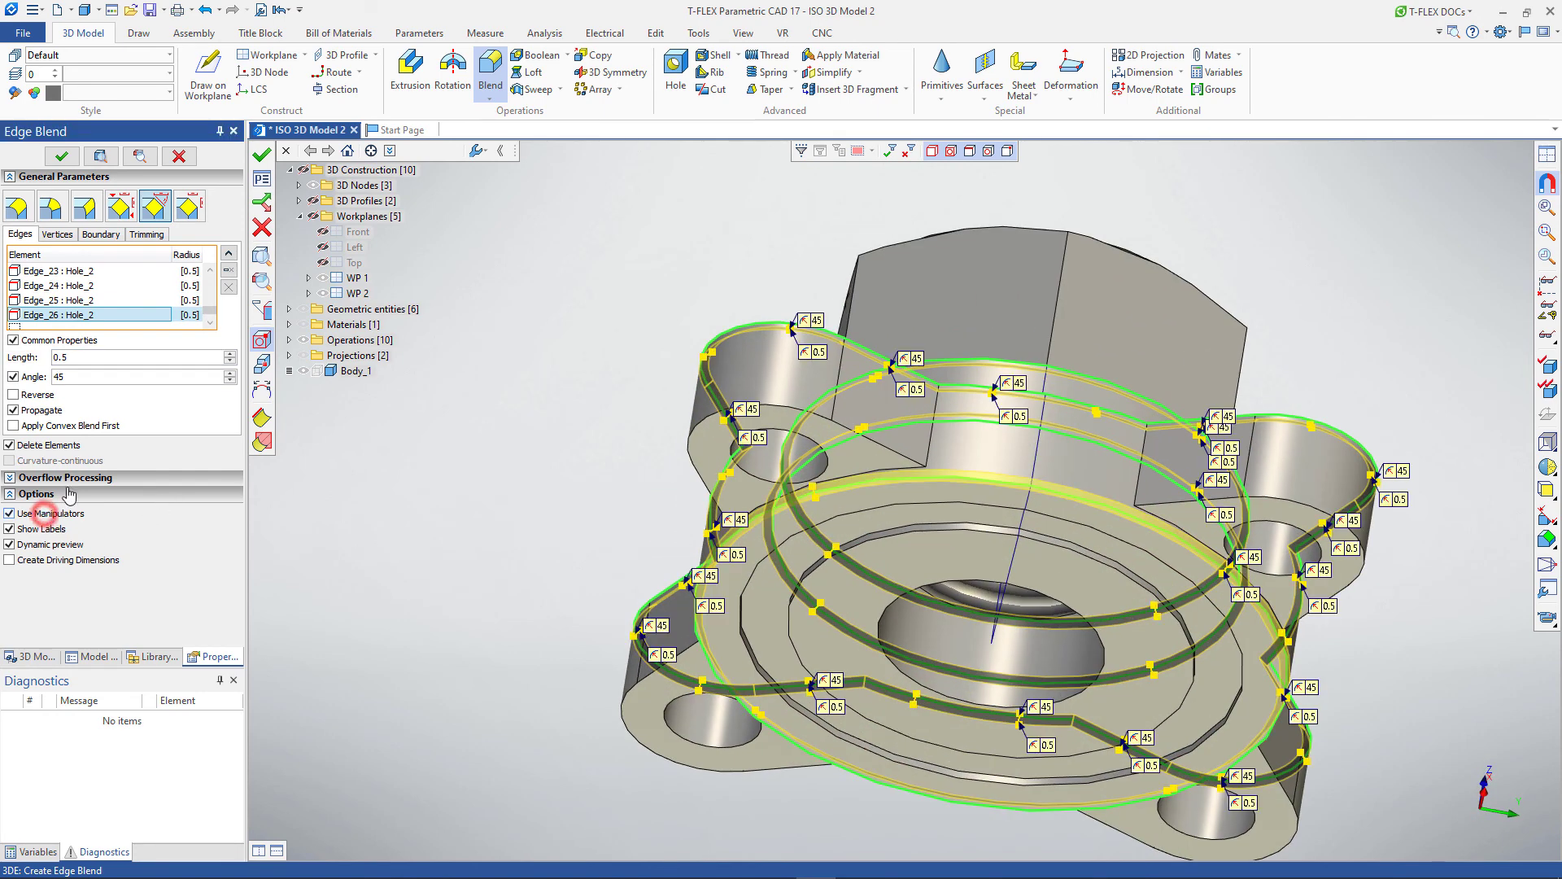
pyautogui.click(501, 405)
pyautogui.scroll(-3, 500, 403)
pyautogui.moveTo(558, 370); pyautogui.dragTo(956, 627)
pyautogui.moveTo(408, 543); pyautogui.dragTo(535, 561)
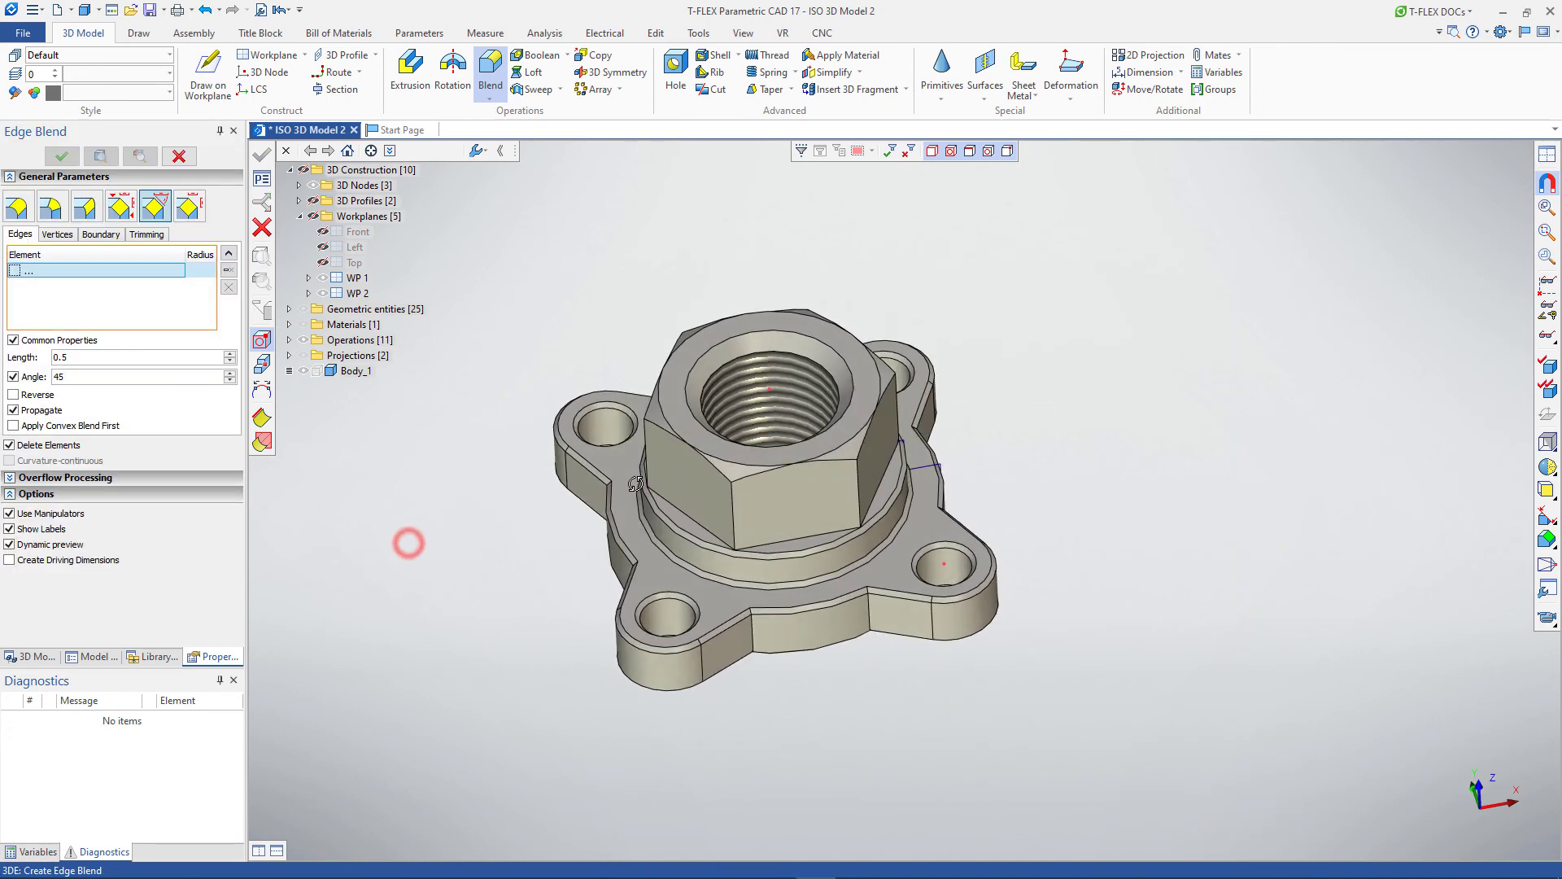
pyautogui.click(533, 561)
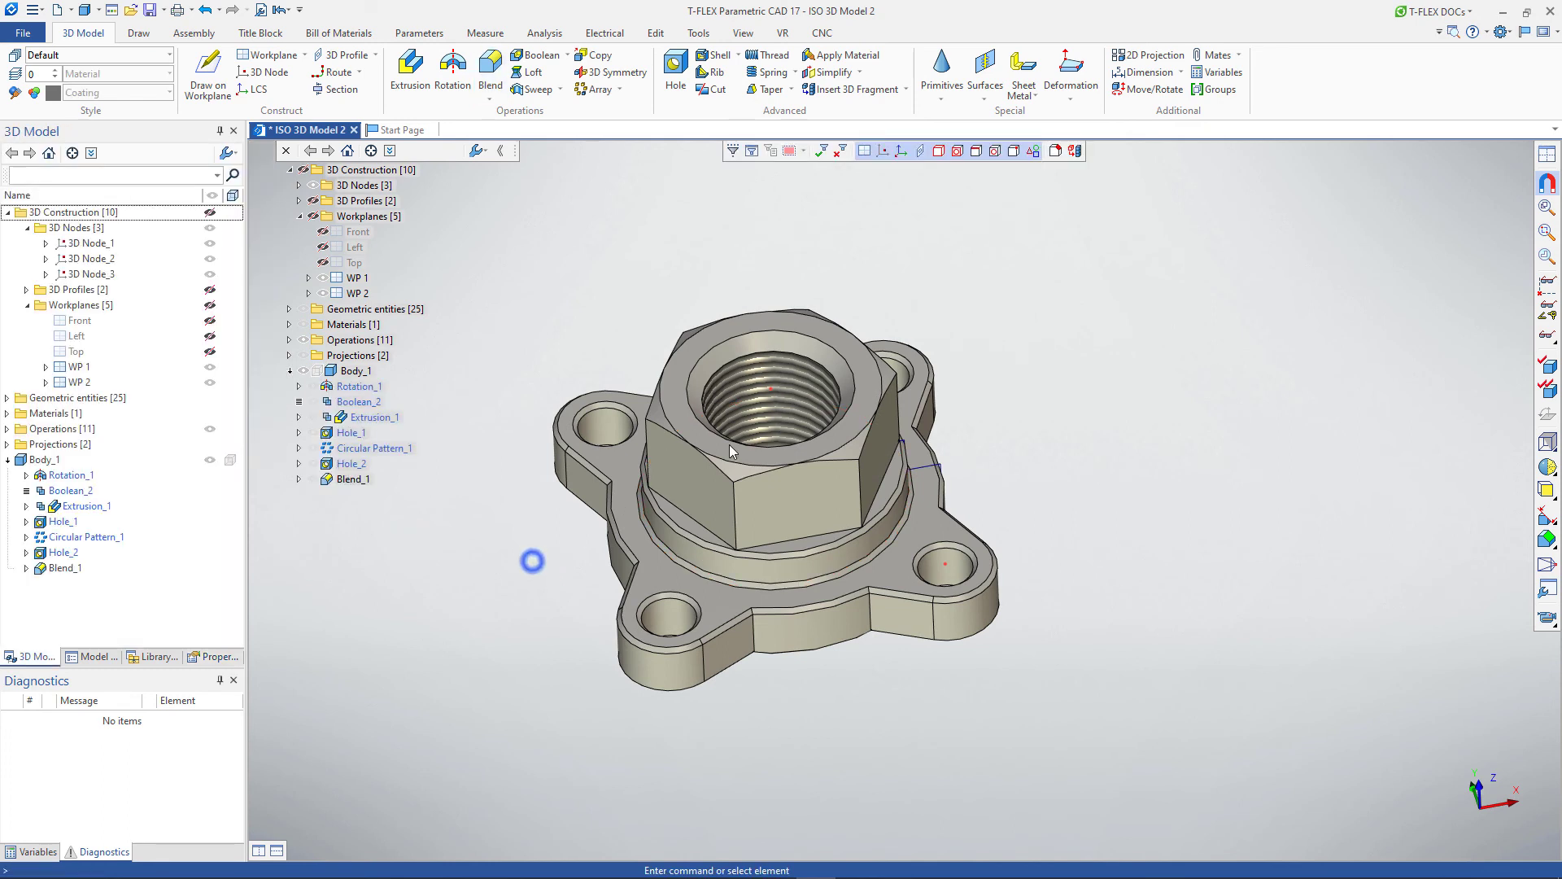
pyautogui.click(1496, 34)
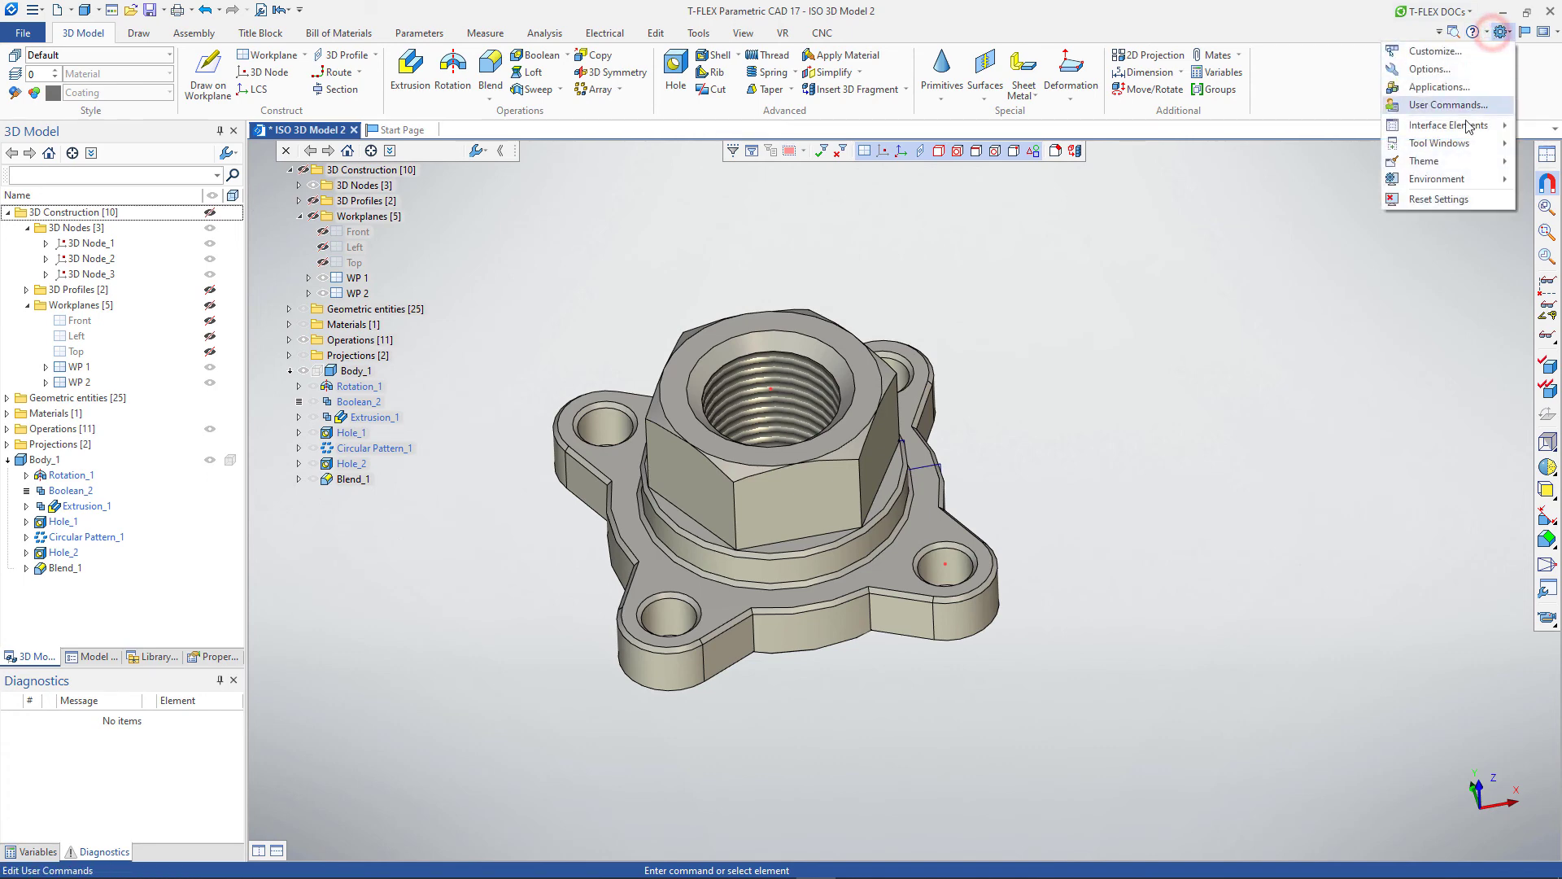
pyautogui.moveTo(1446, 145)
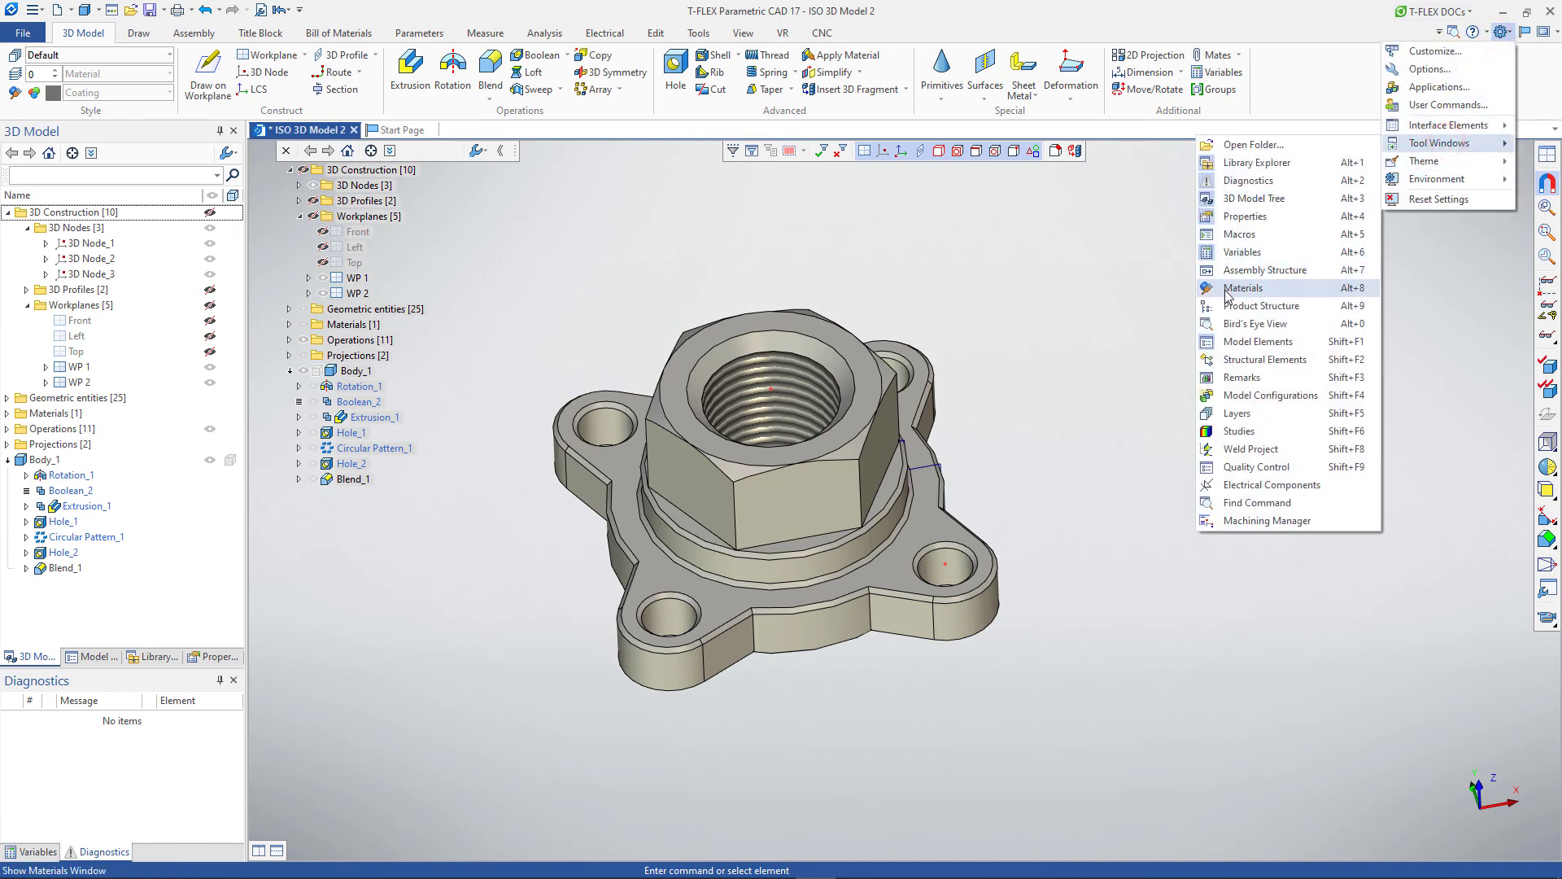
pyautogui.click(1226, 290)
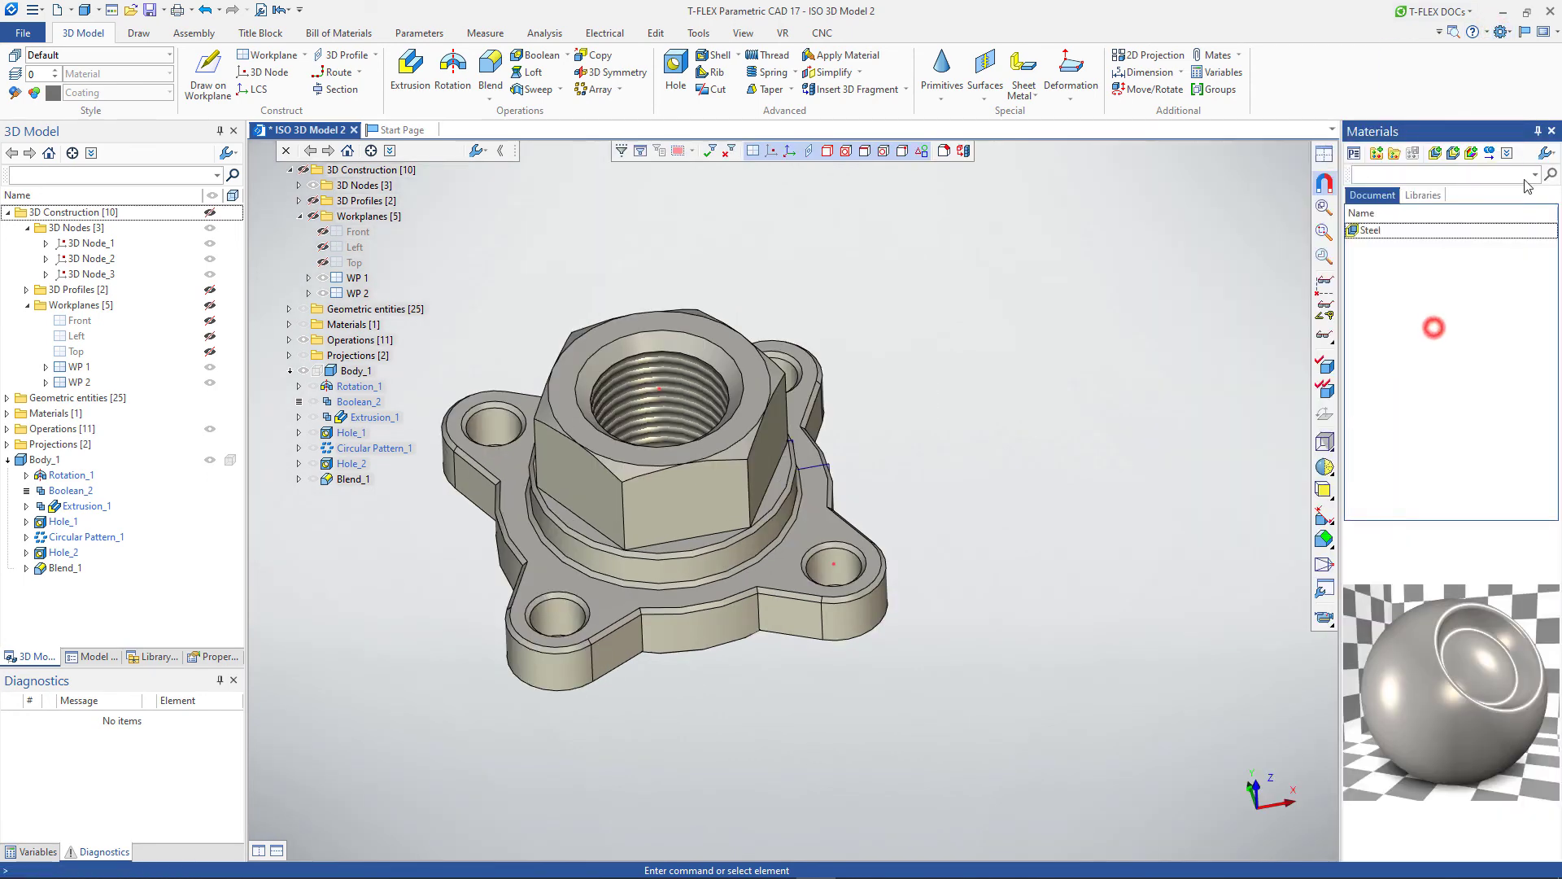
pyautogui.click(1552, 131)
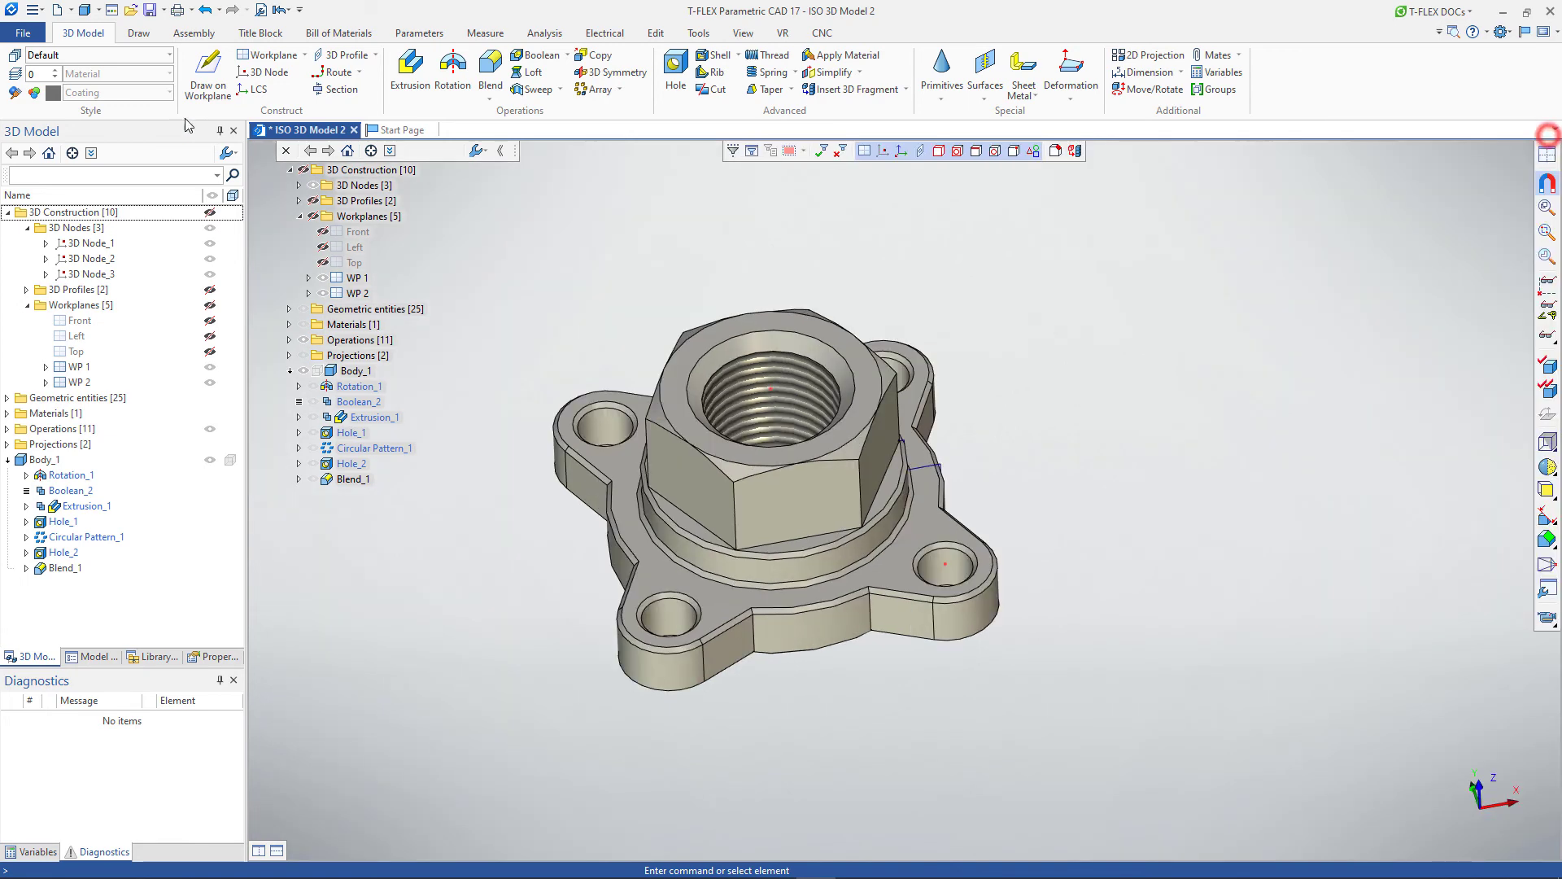
# Display the Materials window and search its libraries for "cast"
pyautogui.click(14, 93)
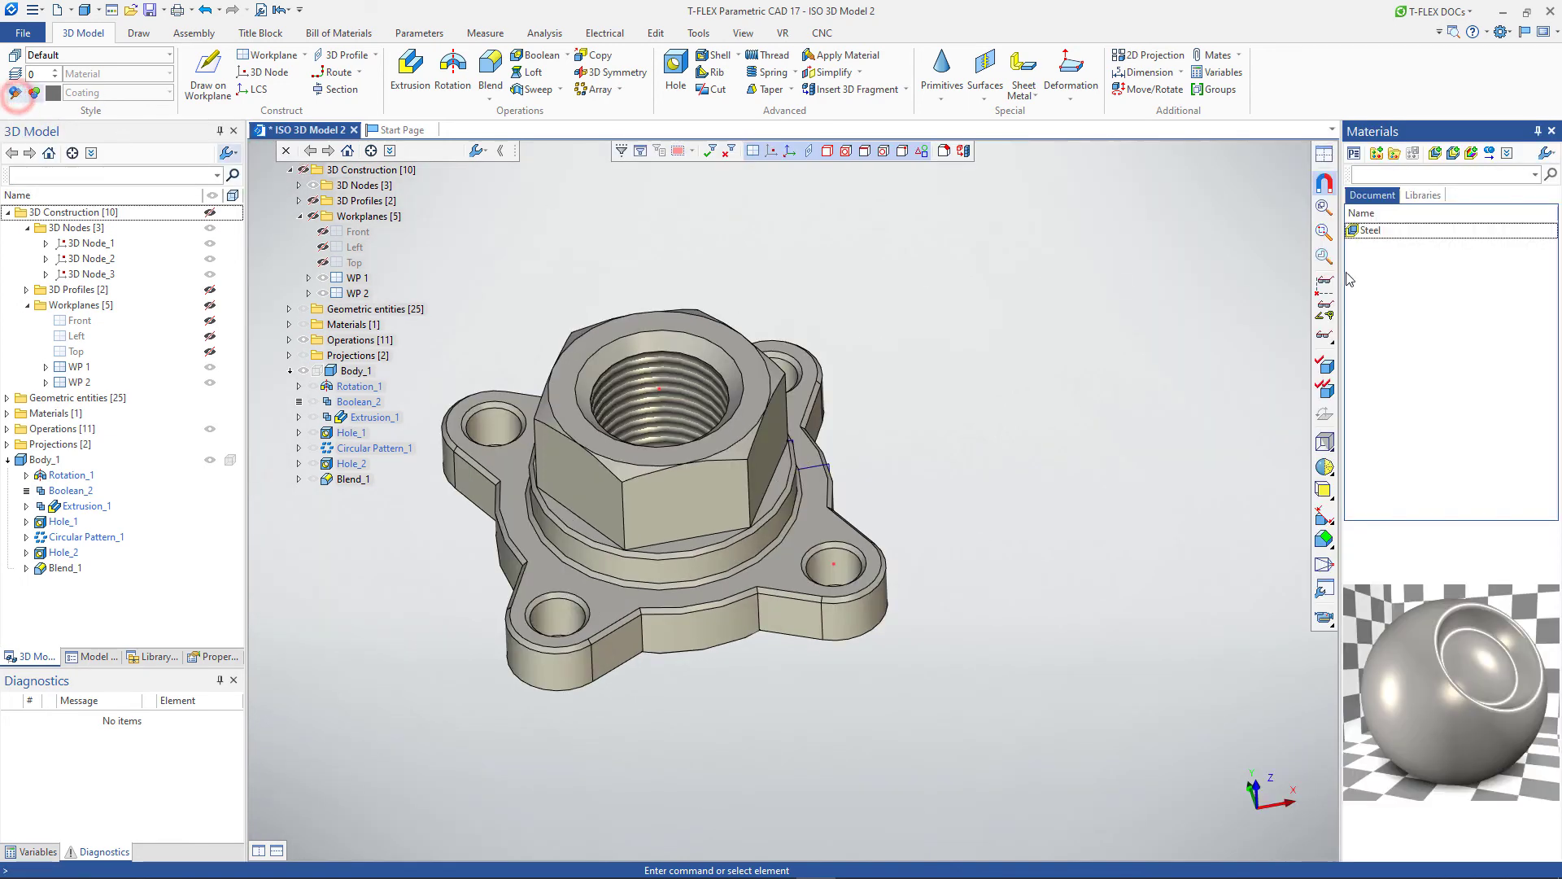
pyautogui.click(1416, 201)
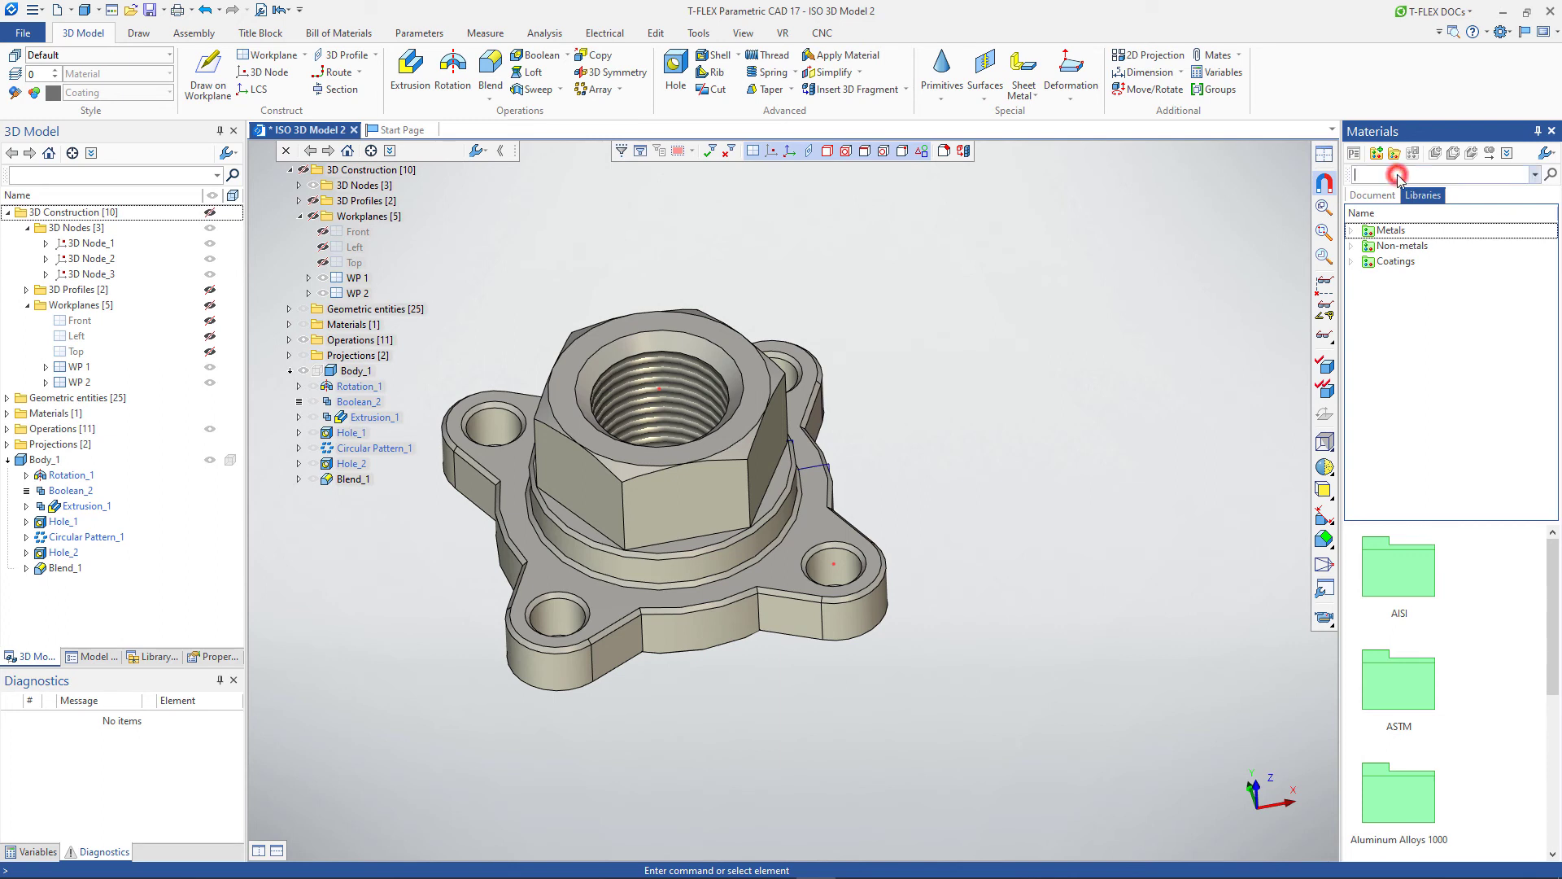
pyautogui.click(1399, 178)
pyautogui.write('cast')
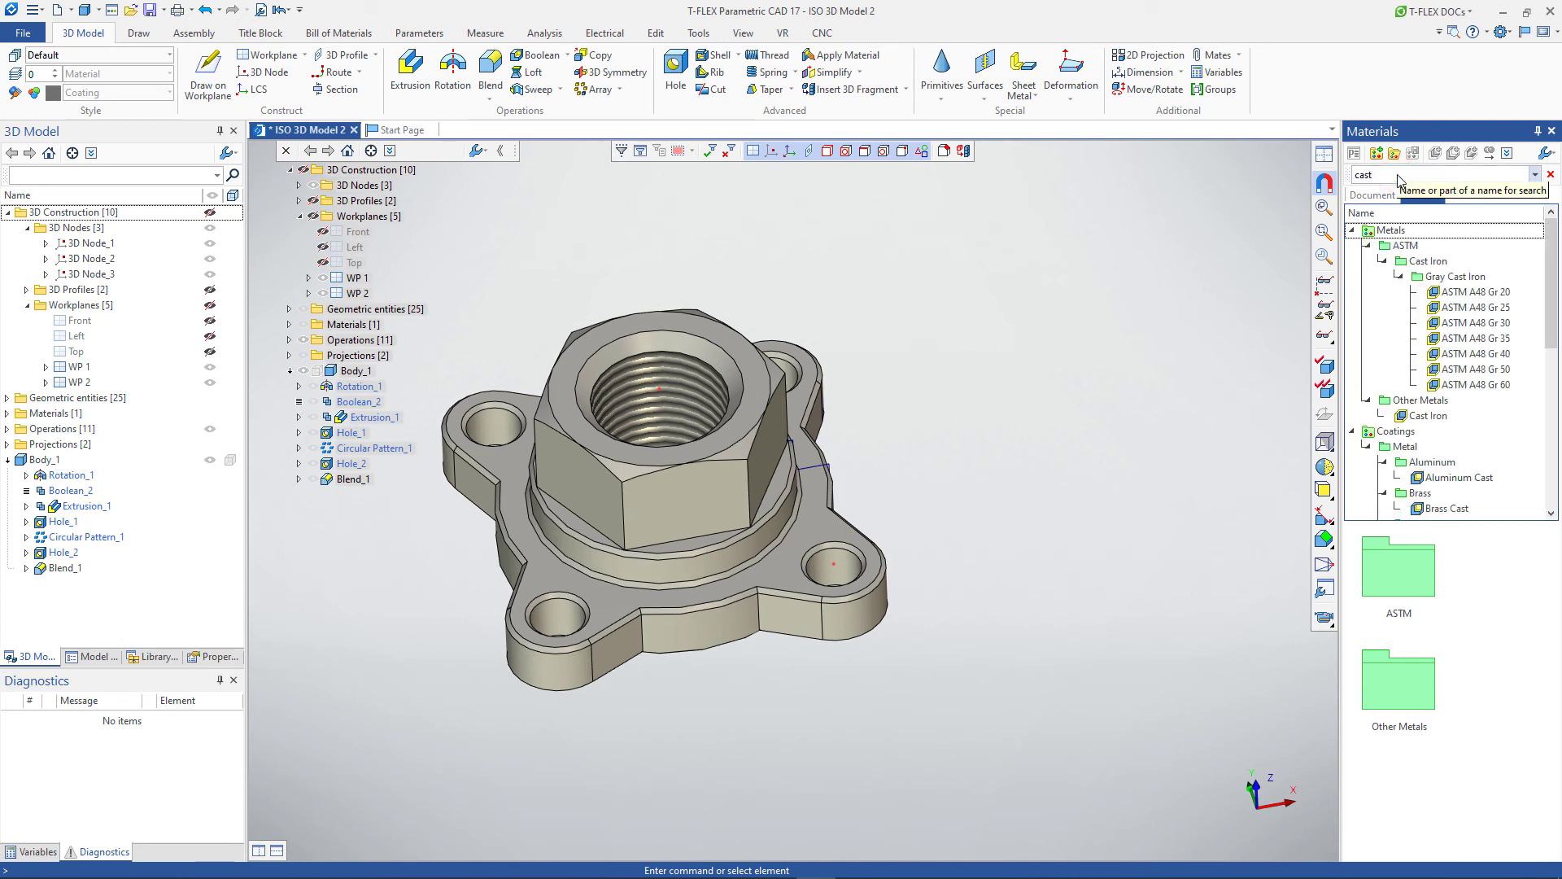
# Limit selection to bodies and apply the Steel Cast coating from the library to the flange body
pyautogui.moveTo(1545, 350); pyautogui.dragTo(1546, 505)
pyautogui.click(1449, 446)
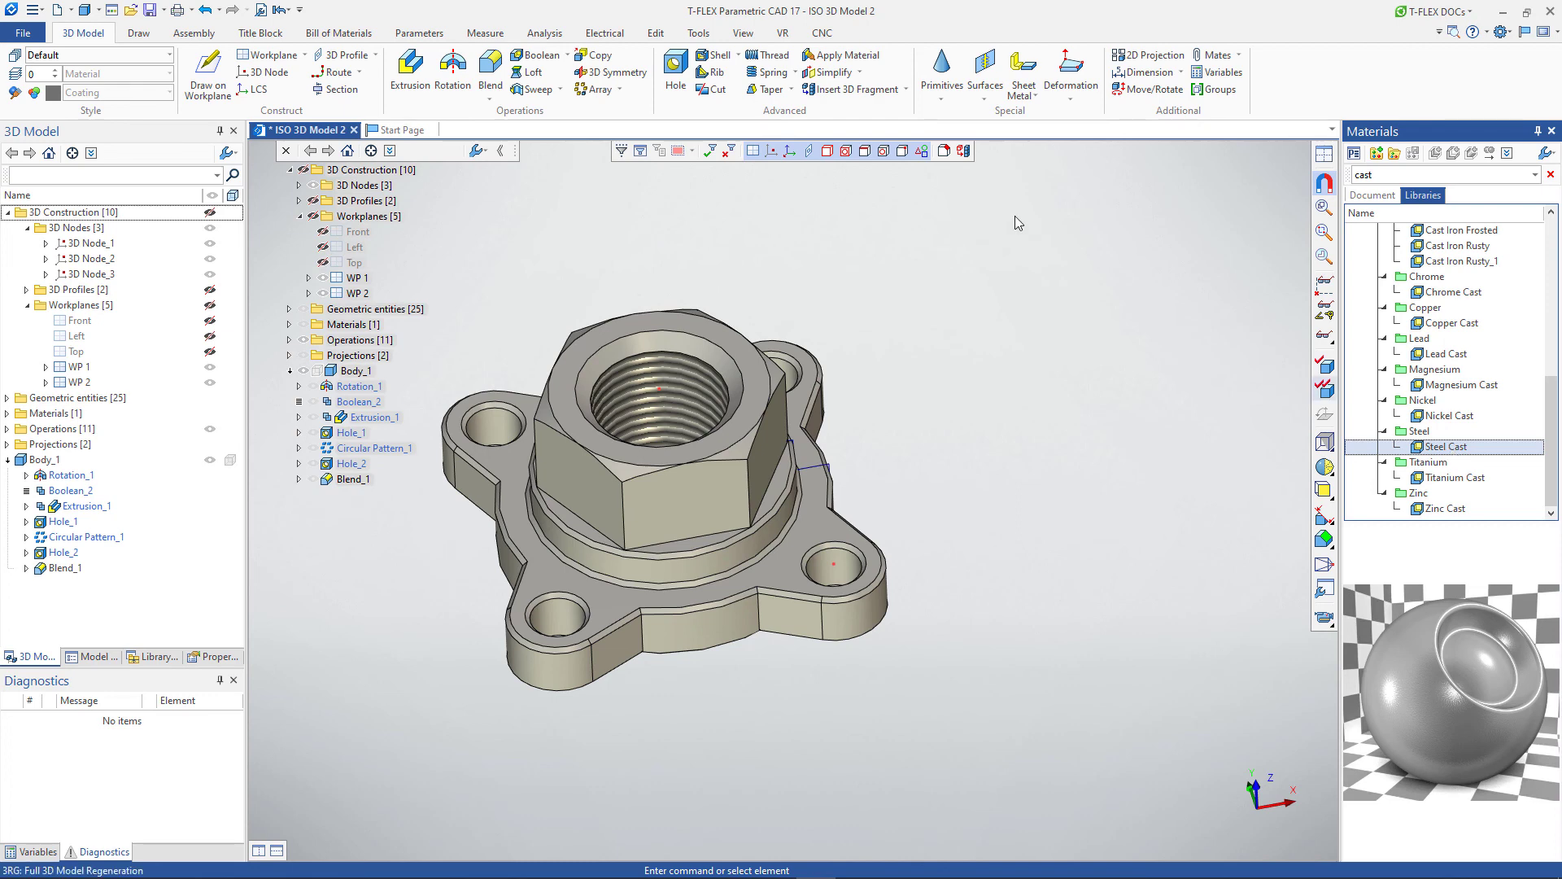
pyautogui.click(828, 150)
pyautogui.moveTo(937, 390); pyautogui.dragTo(1223, 420, button='middle')
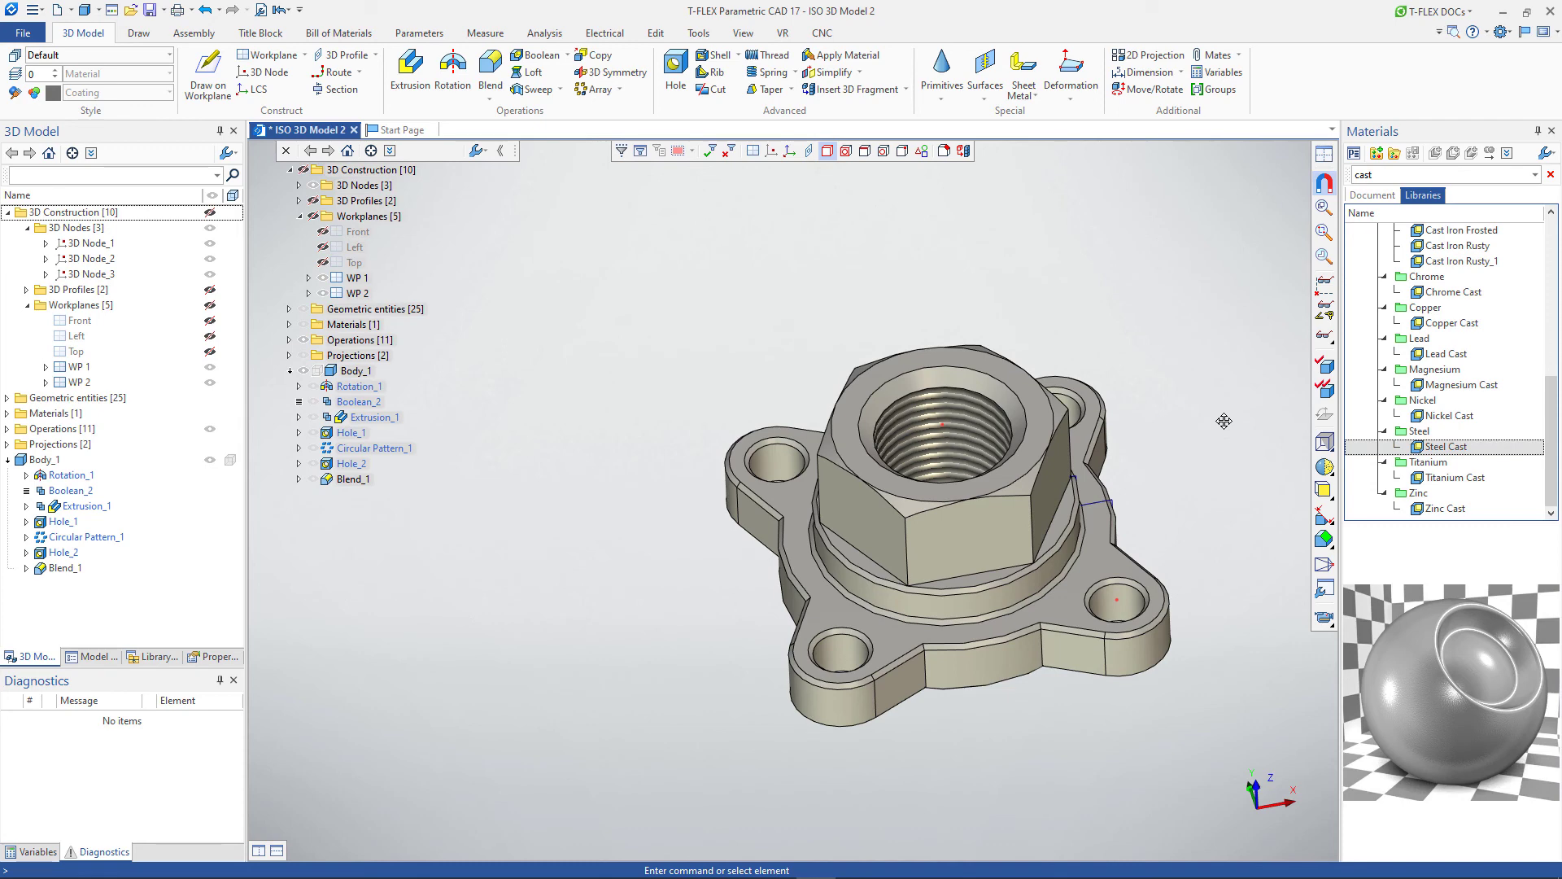
pyautogui.moveTo(1444, 447); pyautogui.dragTo(1069, 509)
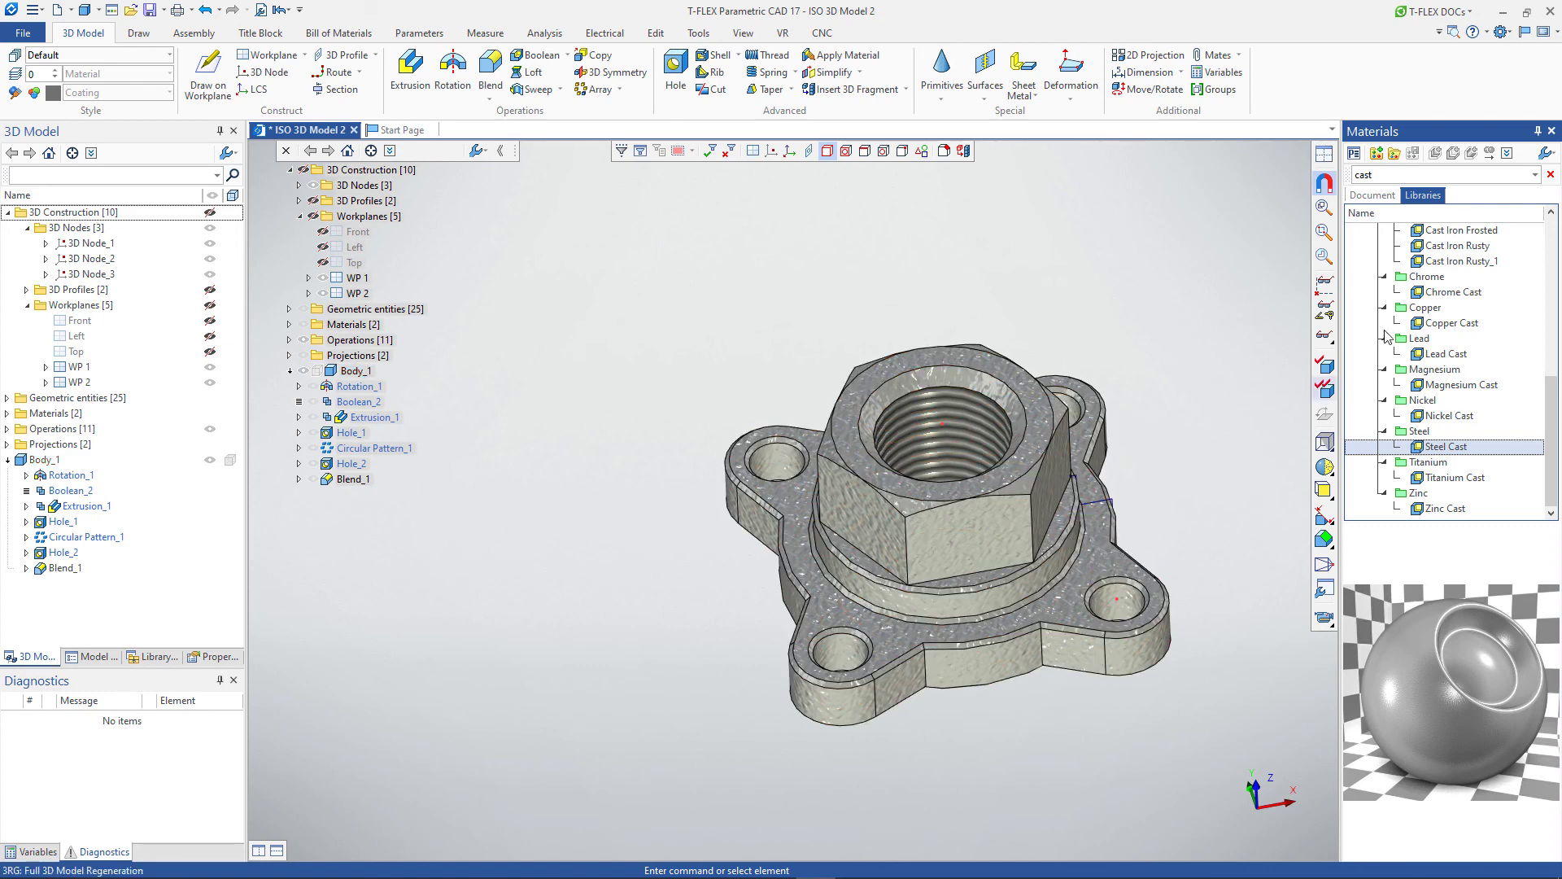
# Set the texture scale of the document's Steel Cast material to 10 for both S and T
pyautogui.click(1371, 196)
pyautogui.click(1378, 234)
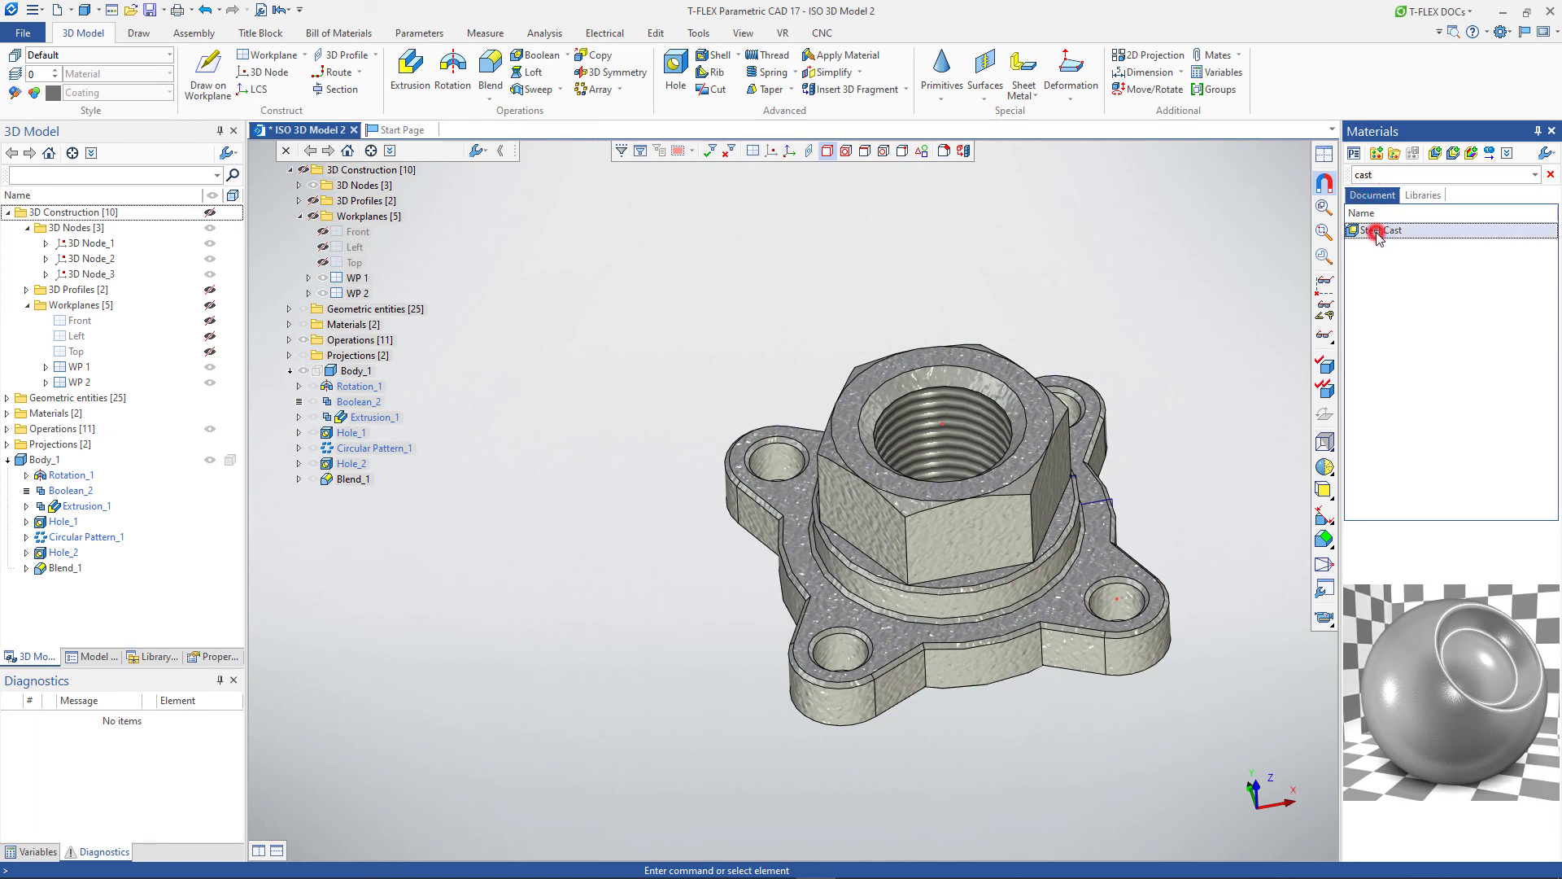
pyautogui.click(1354, 155)
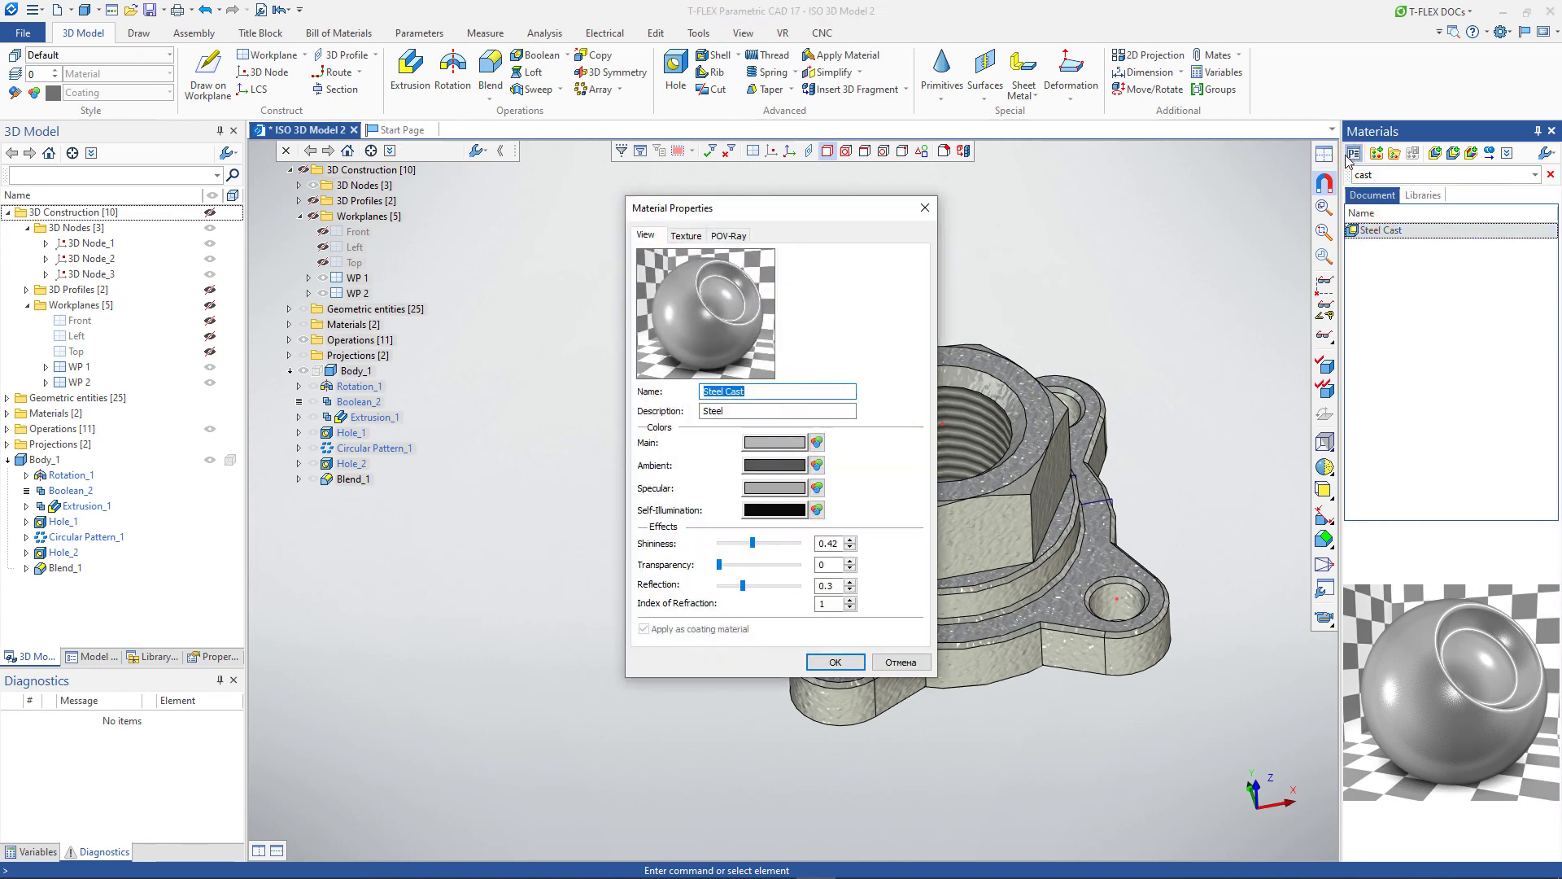
pyautogui.click(686, 236)
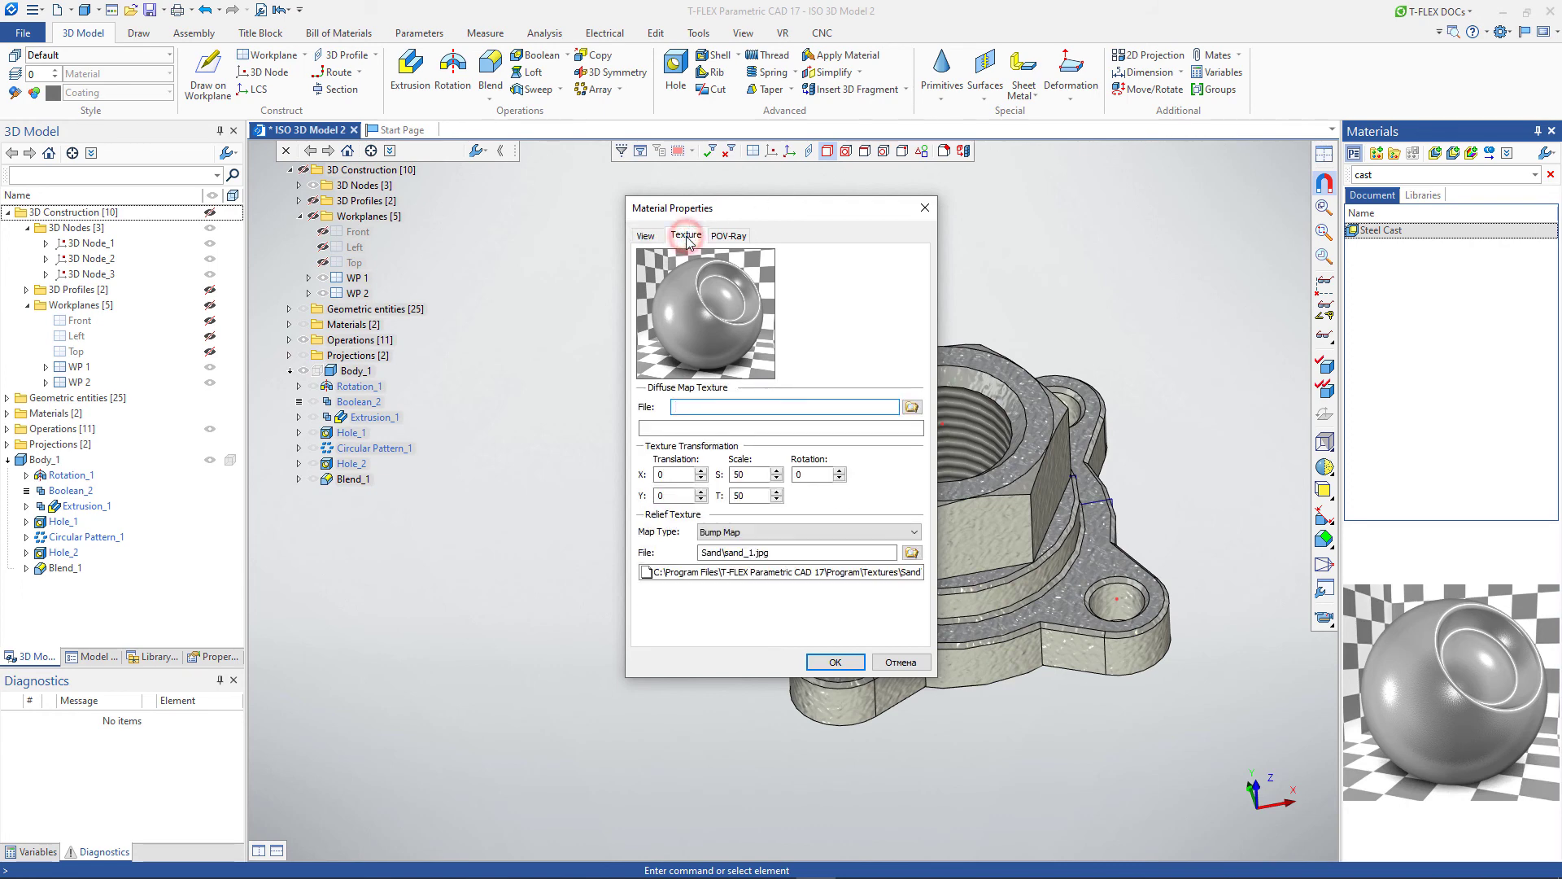
pyautogui.doubleClick(750, 474)
pyautogui.write('10')
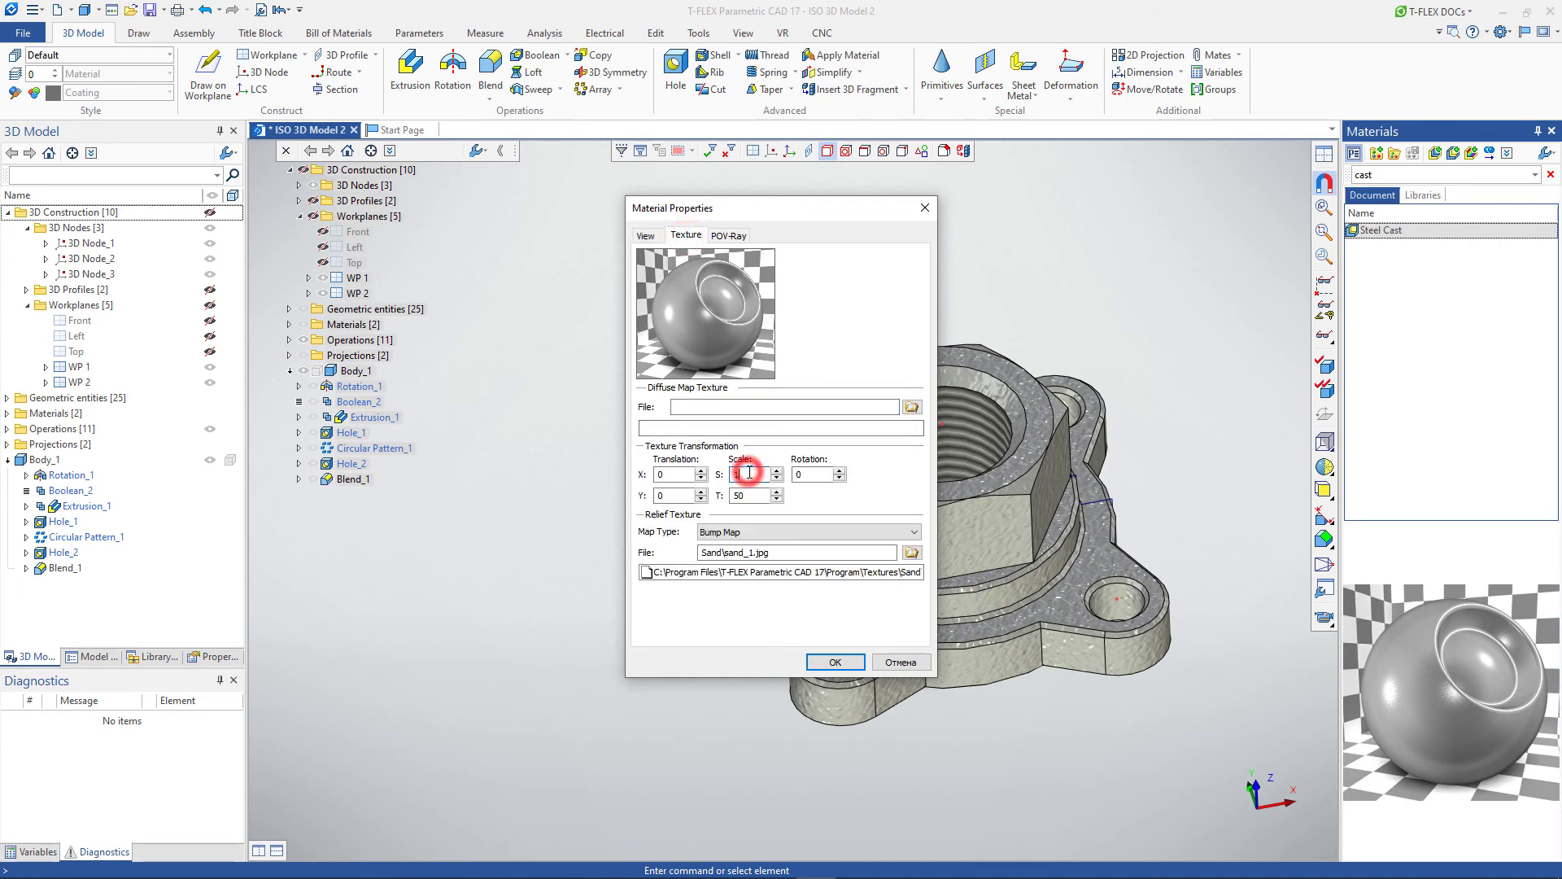
pyautogui.write('10')
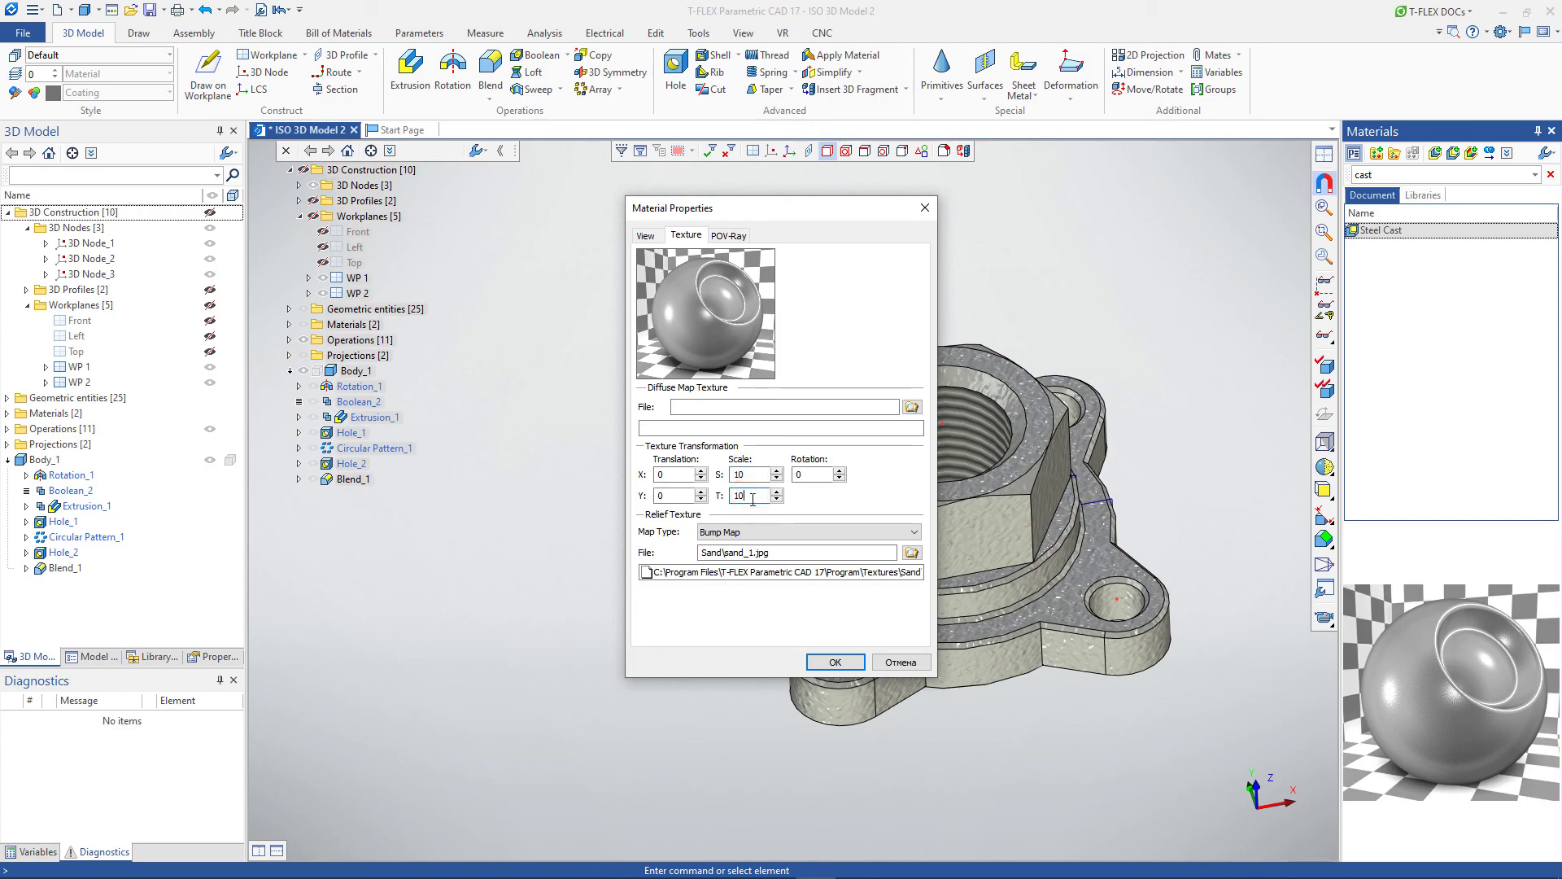
pyautogui.click(835, 660)
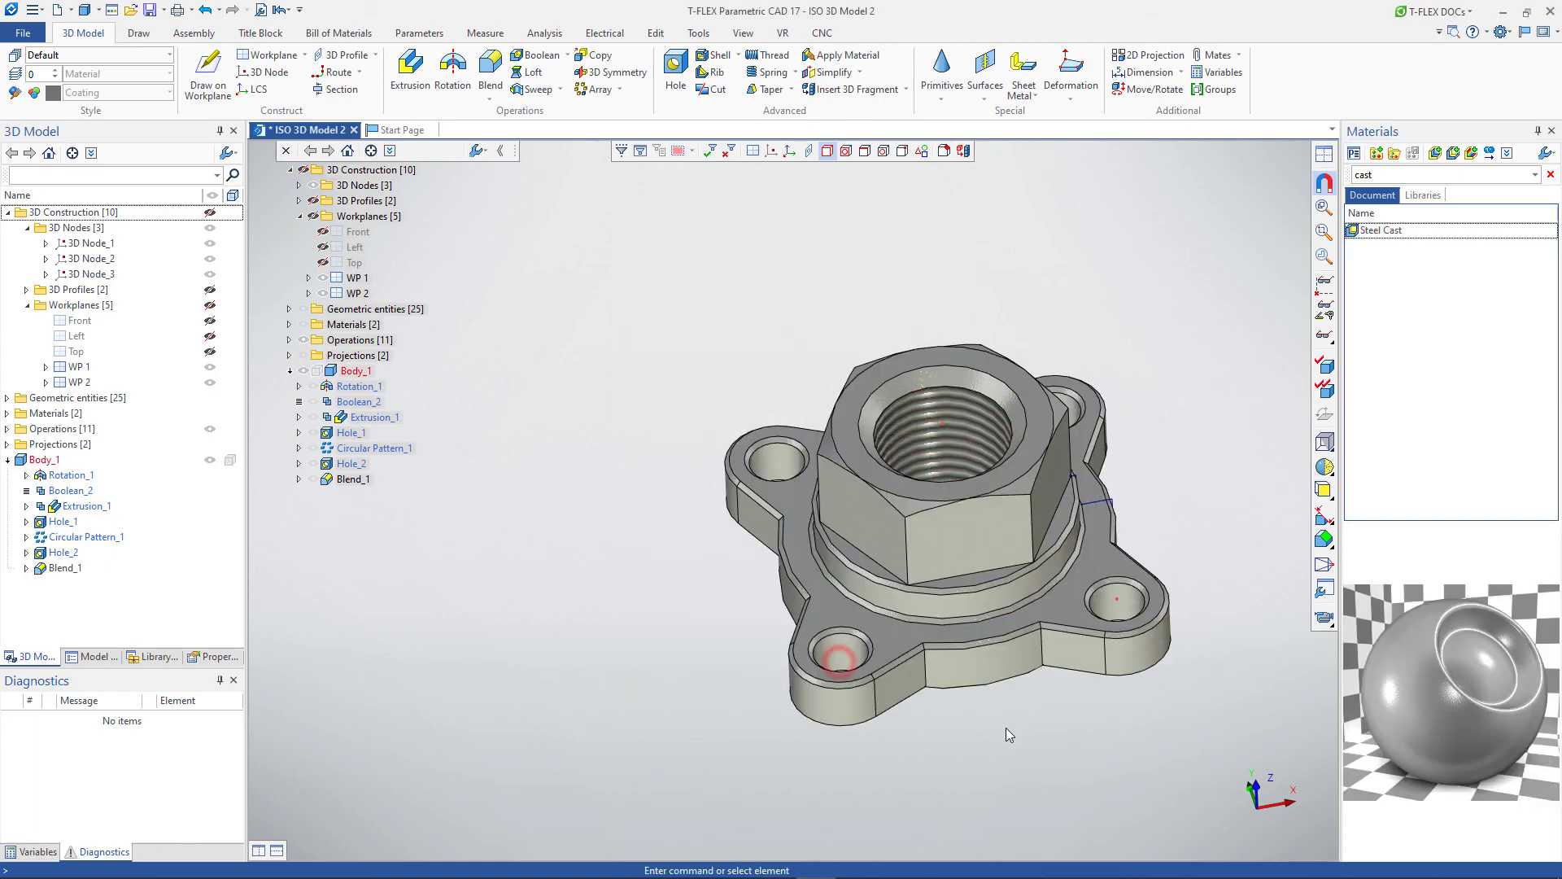
# Reset the selection filter so that other element types can be selected again
pyautogui.scroll(5, 988, 628)
pyautogui.scroll(-10, 1090, 624)
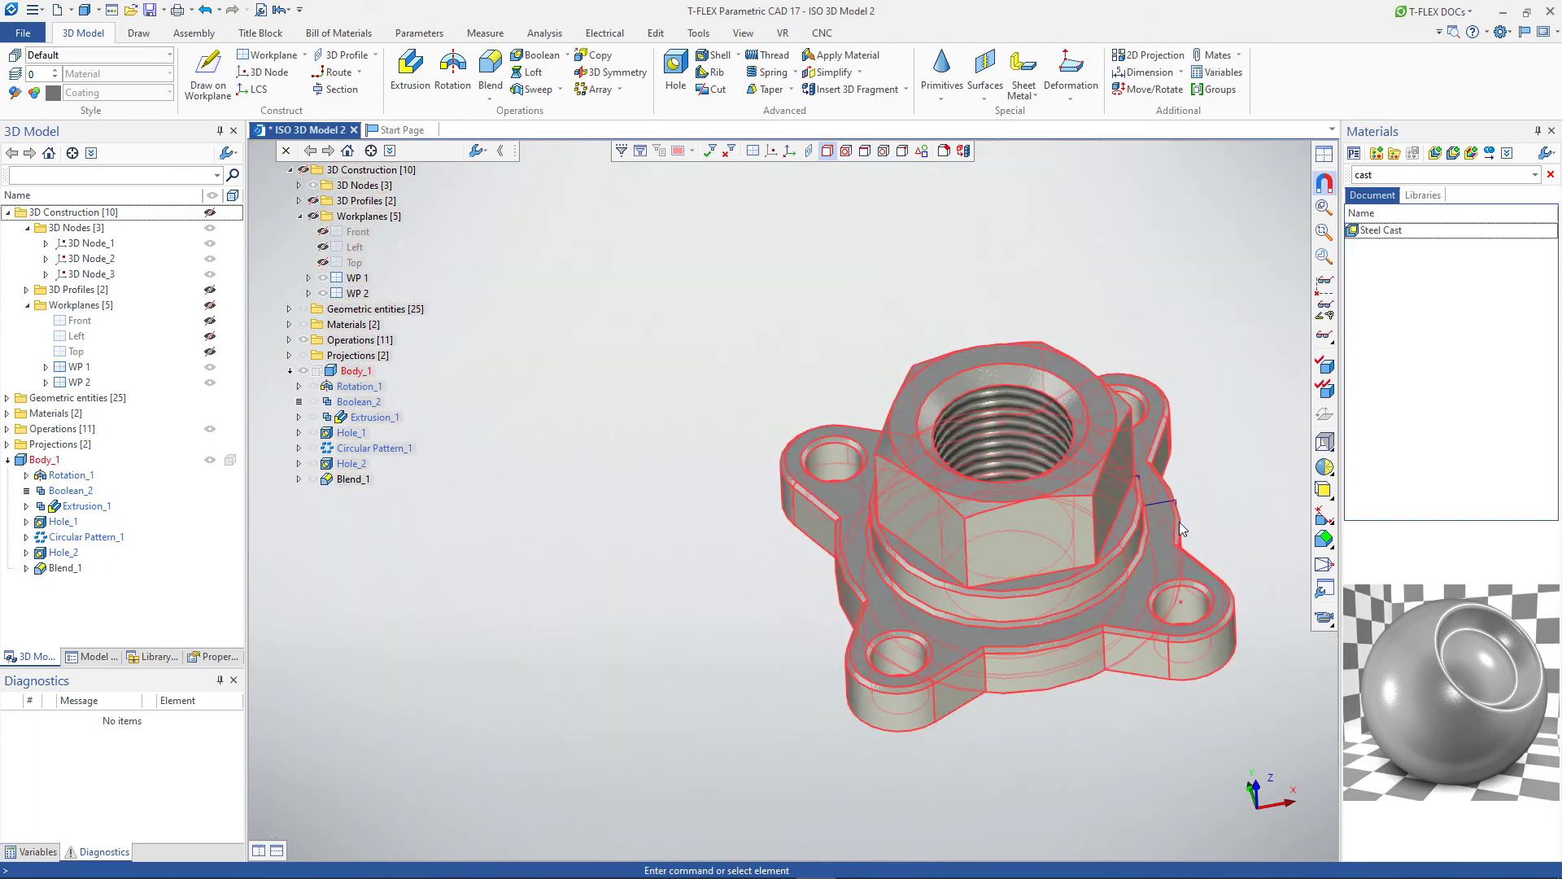
pyautogui.click(752, 150)
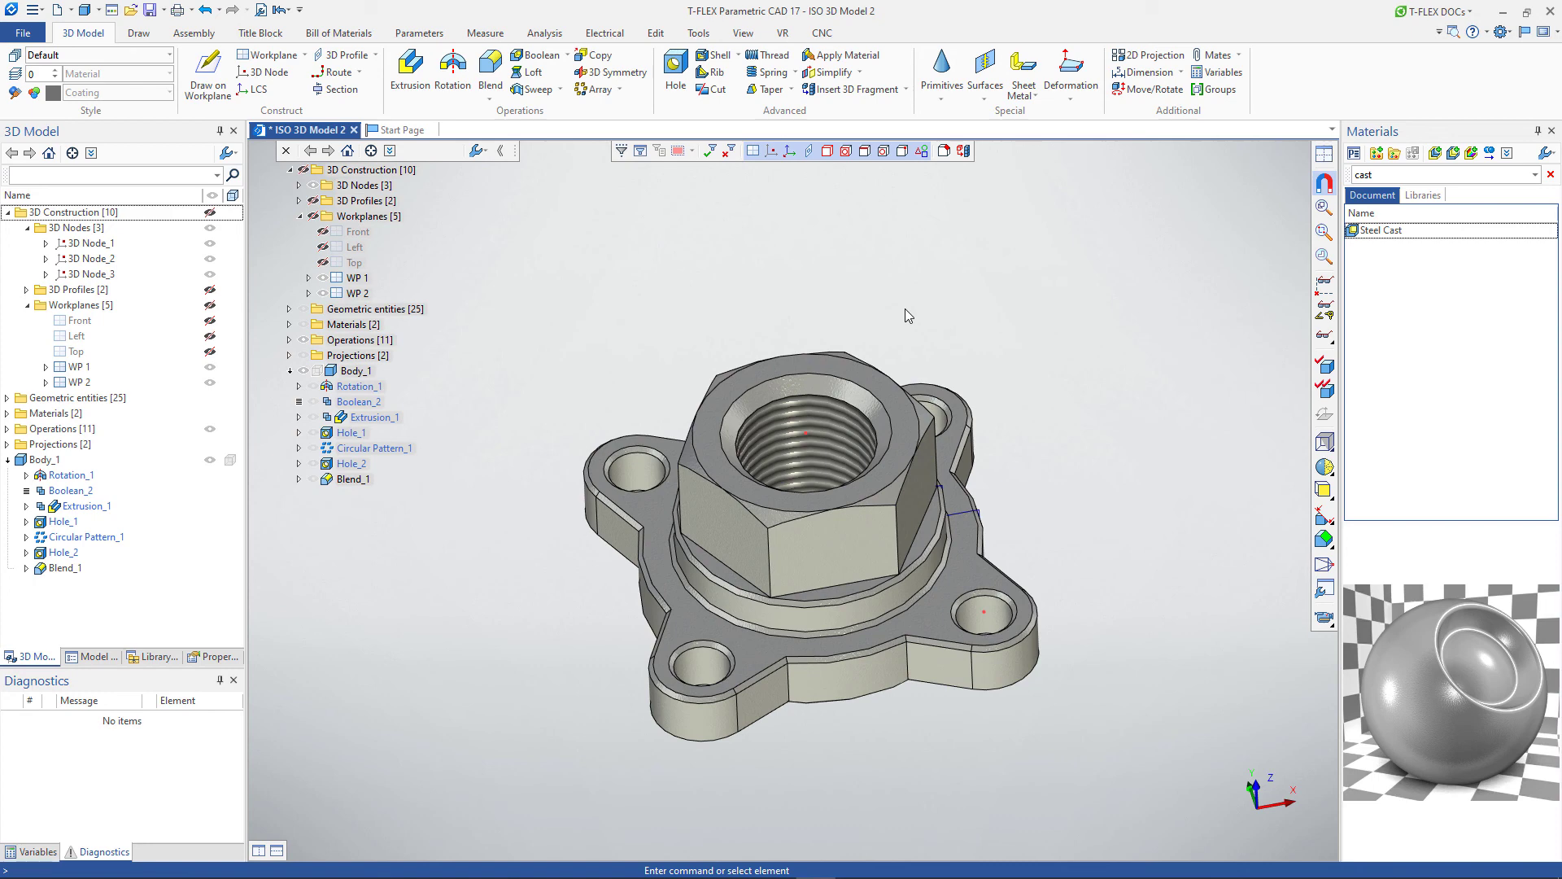
# Start applying Steel Polished to selected faces, picking both collar chamfers and the conical chamfer of the threaded hole
pyautogui.click(838, 58)
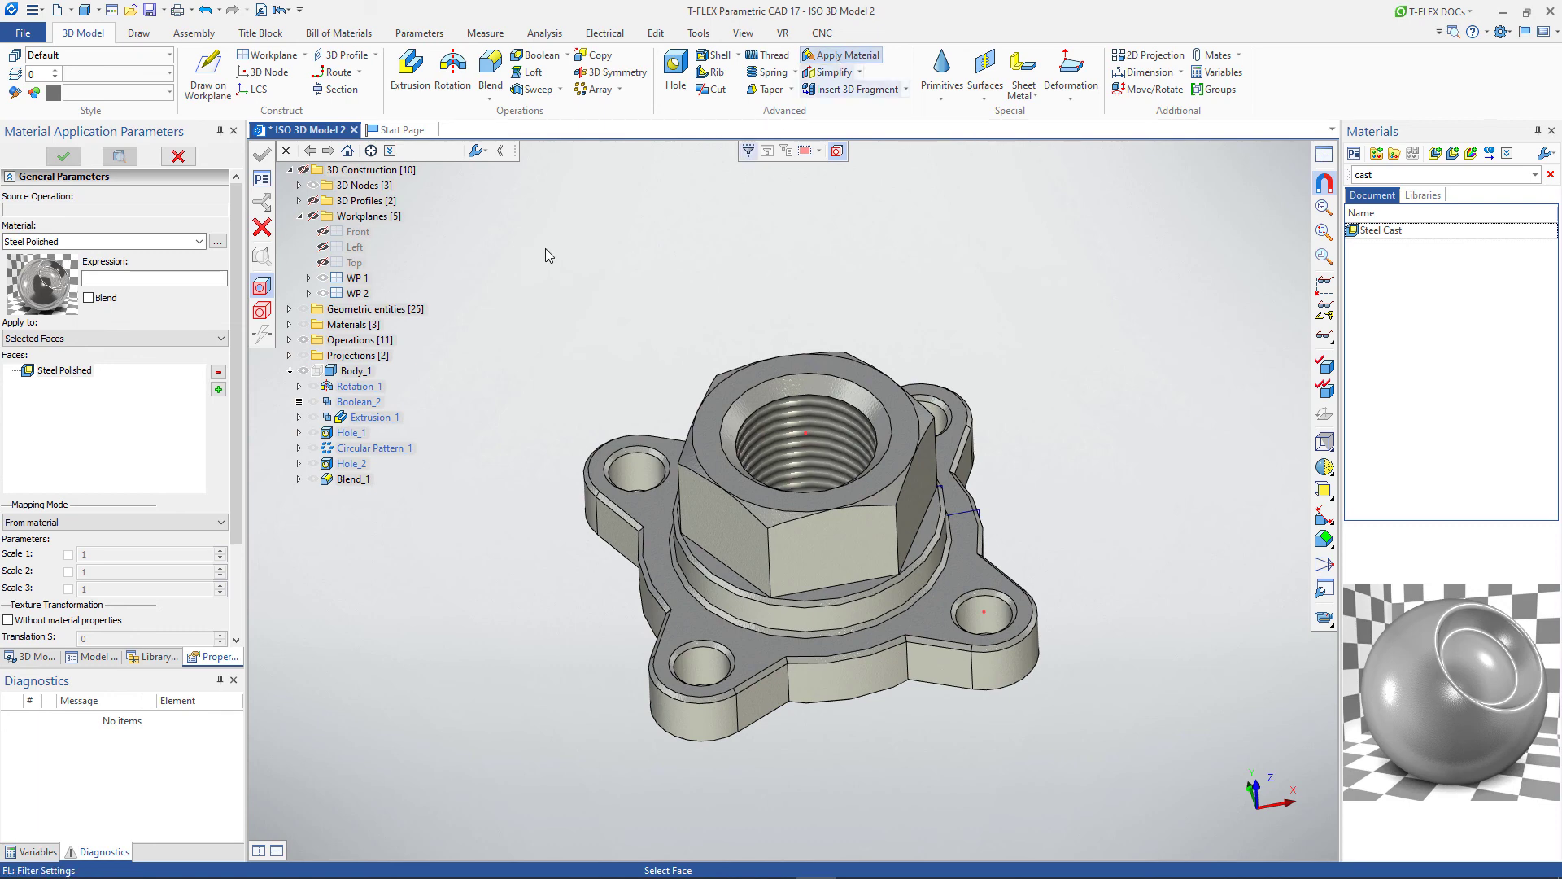
pyautogui.scroll(5, 851, 643)
pyautogui.click(851, 677)
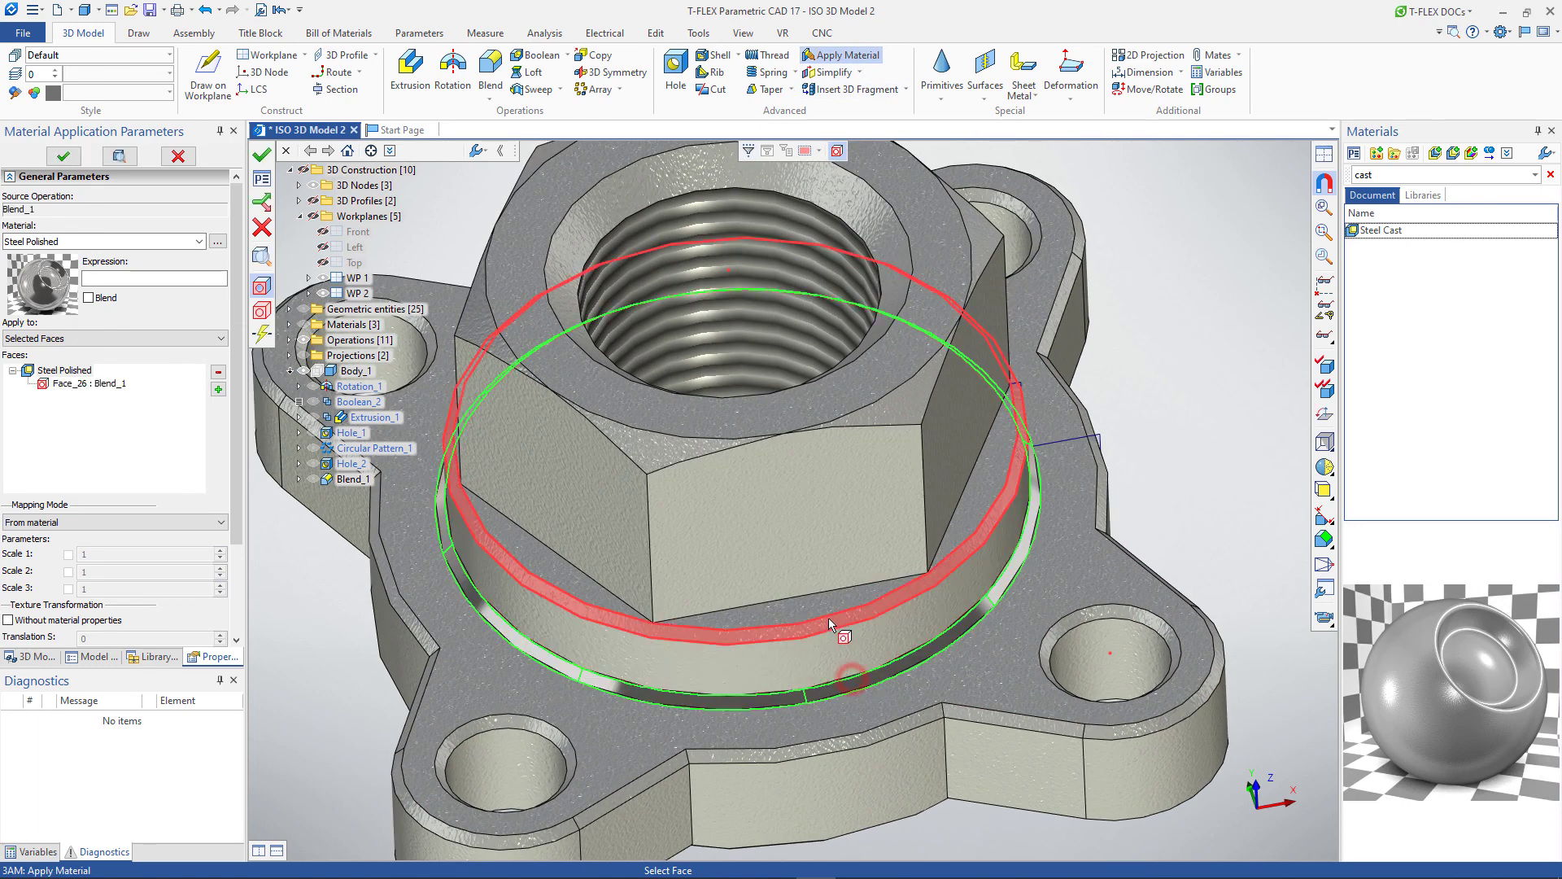
pyautogui.click(827, 619)
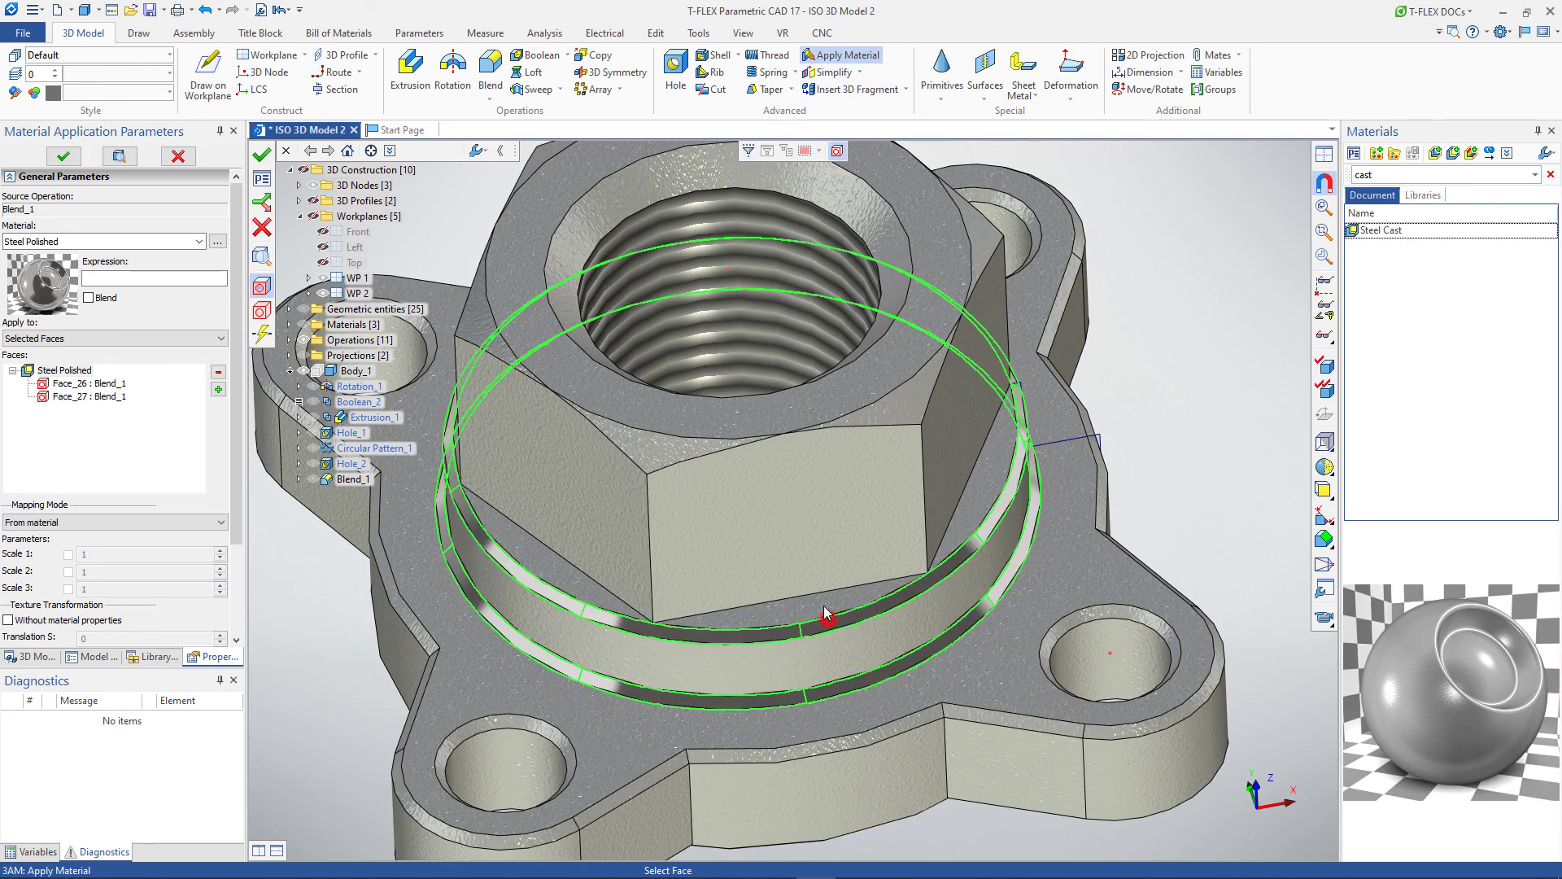
pyautogui.click(567, 253)
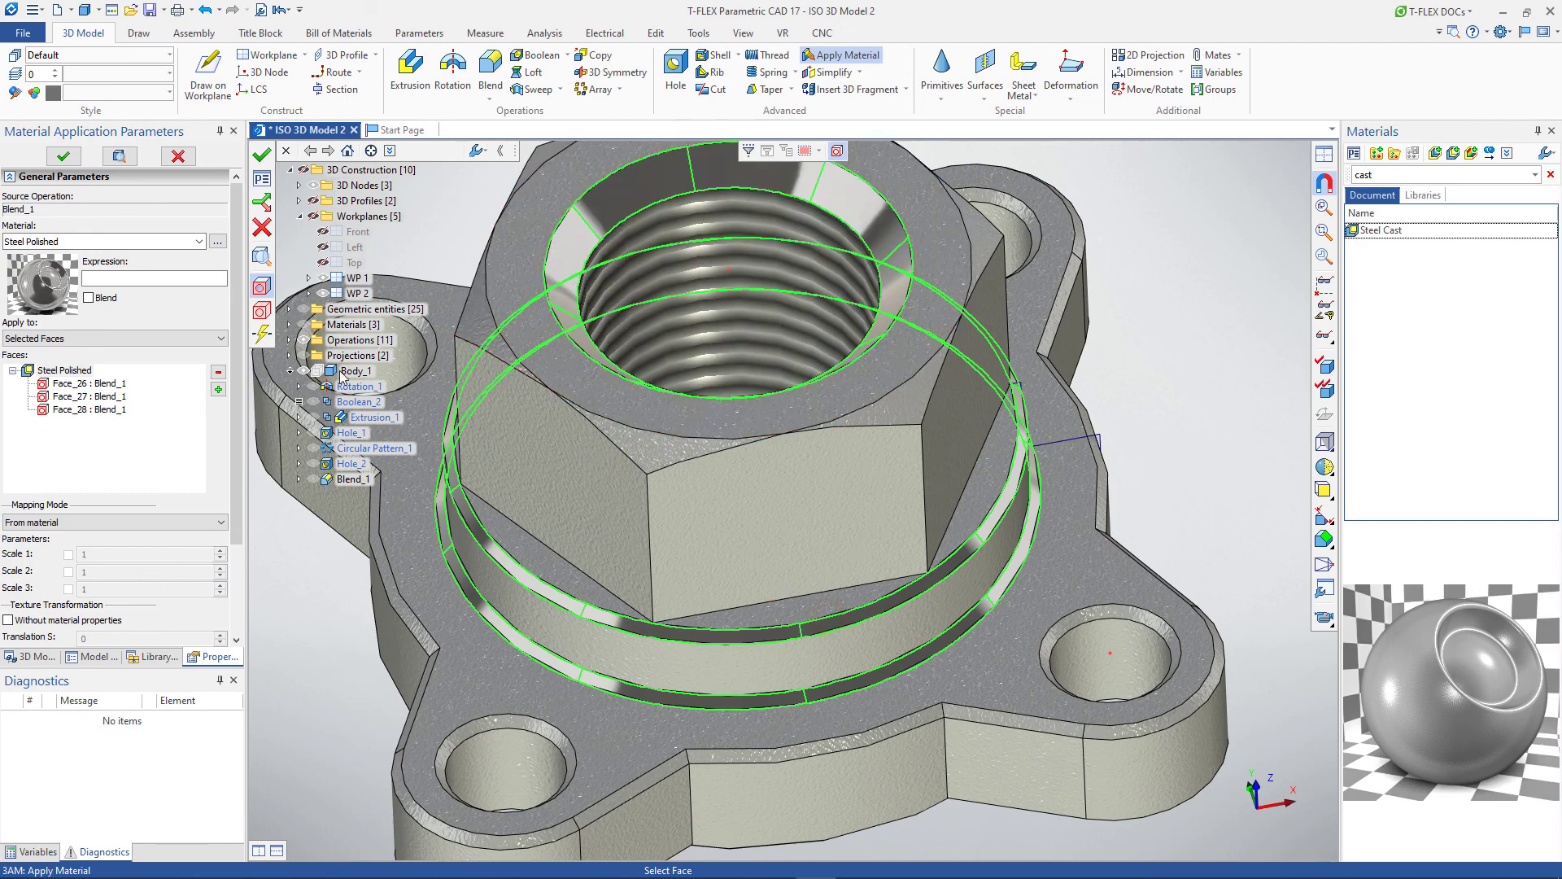
# Add the chamfer and bore faces of the left and front lug holes to the Steel Polished selection
pyautogui.moveTo(358, 317); pyautogui.dragTo(579, 448, button='middle')
pyautogui.click(579, 446)
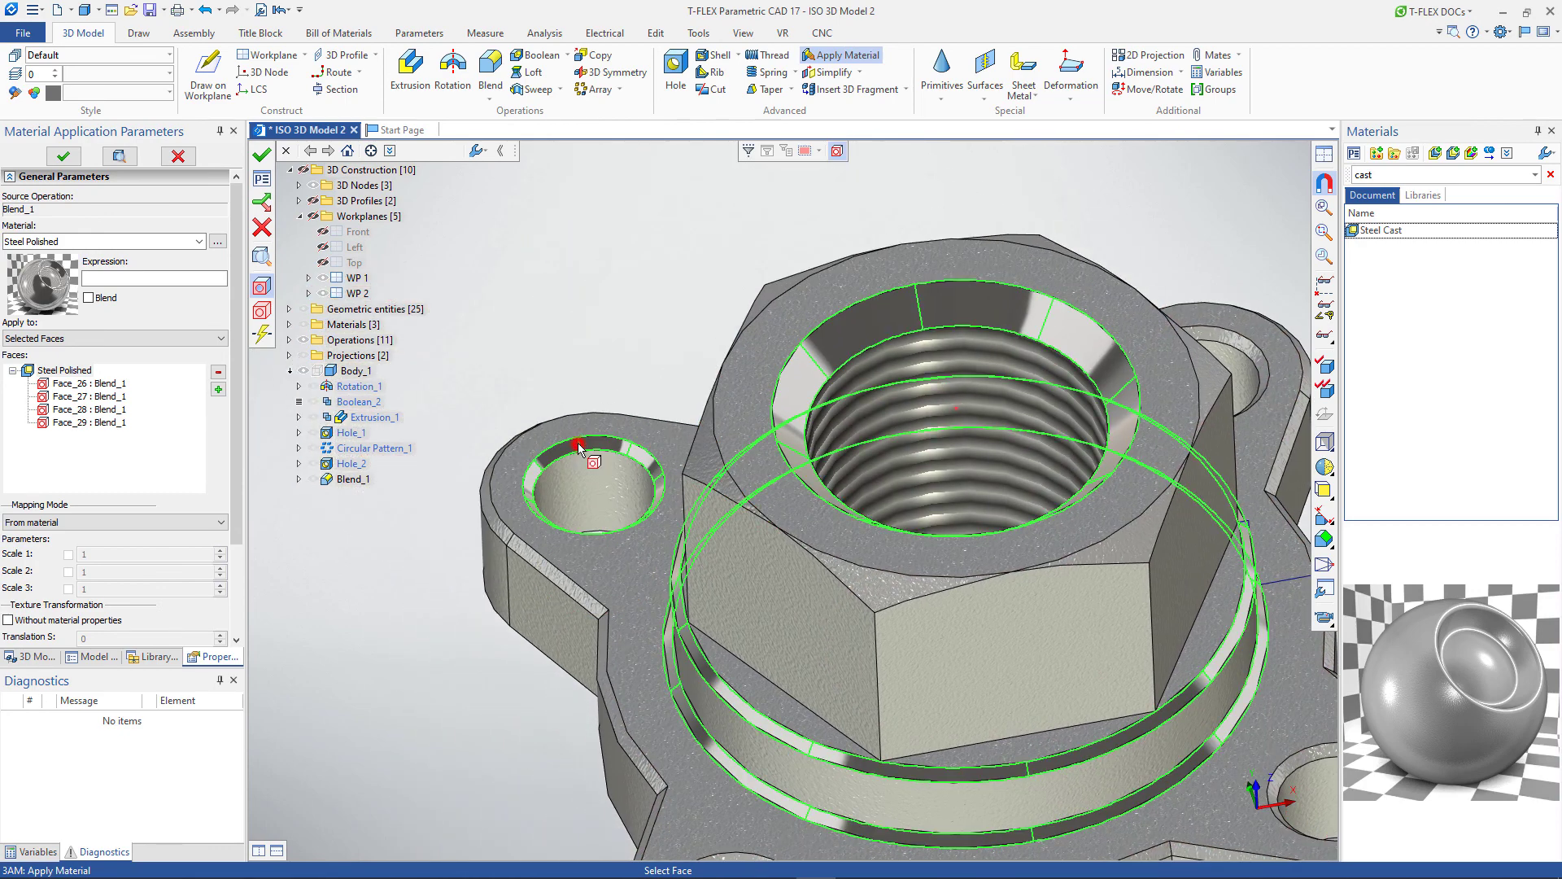
pyautogui.click(601, 481)
pyautogui.moveTo(750, 592); pyautogui.dragTo(981, 326, button='middle')
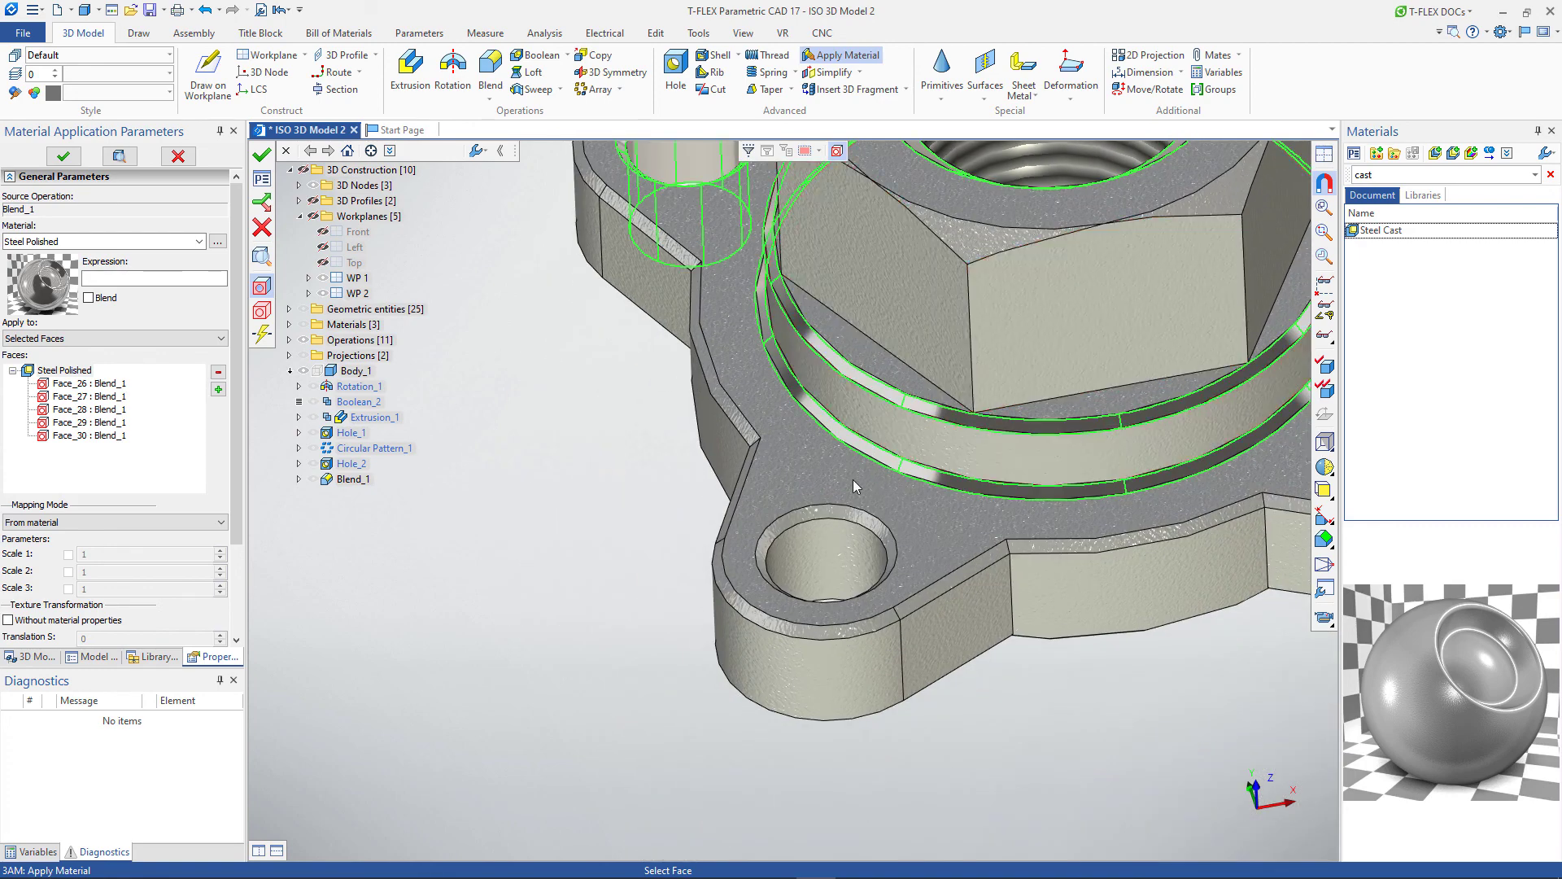
pyautogui.click(836, 510)
pyautogui.click(834, 544)
# Add the chamfer and bore faces of the right-hand and rear lug holes, plus the threaded bore, to the Steel Polished selection
pyautogui.moveTo(903, 685); pyautogui.dragTo(458, 611, button='middle')
pyautogui.scroll(-1, 458, 611)
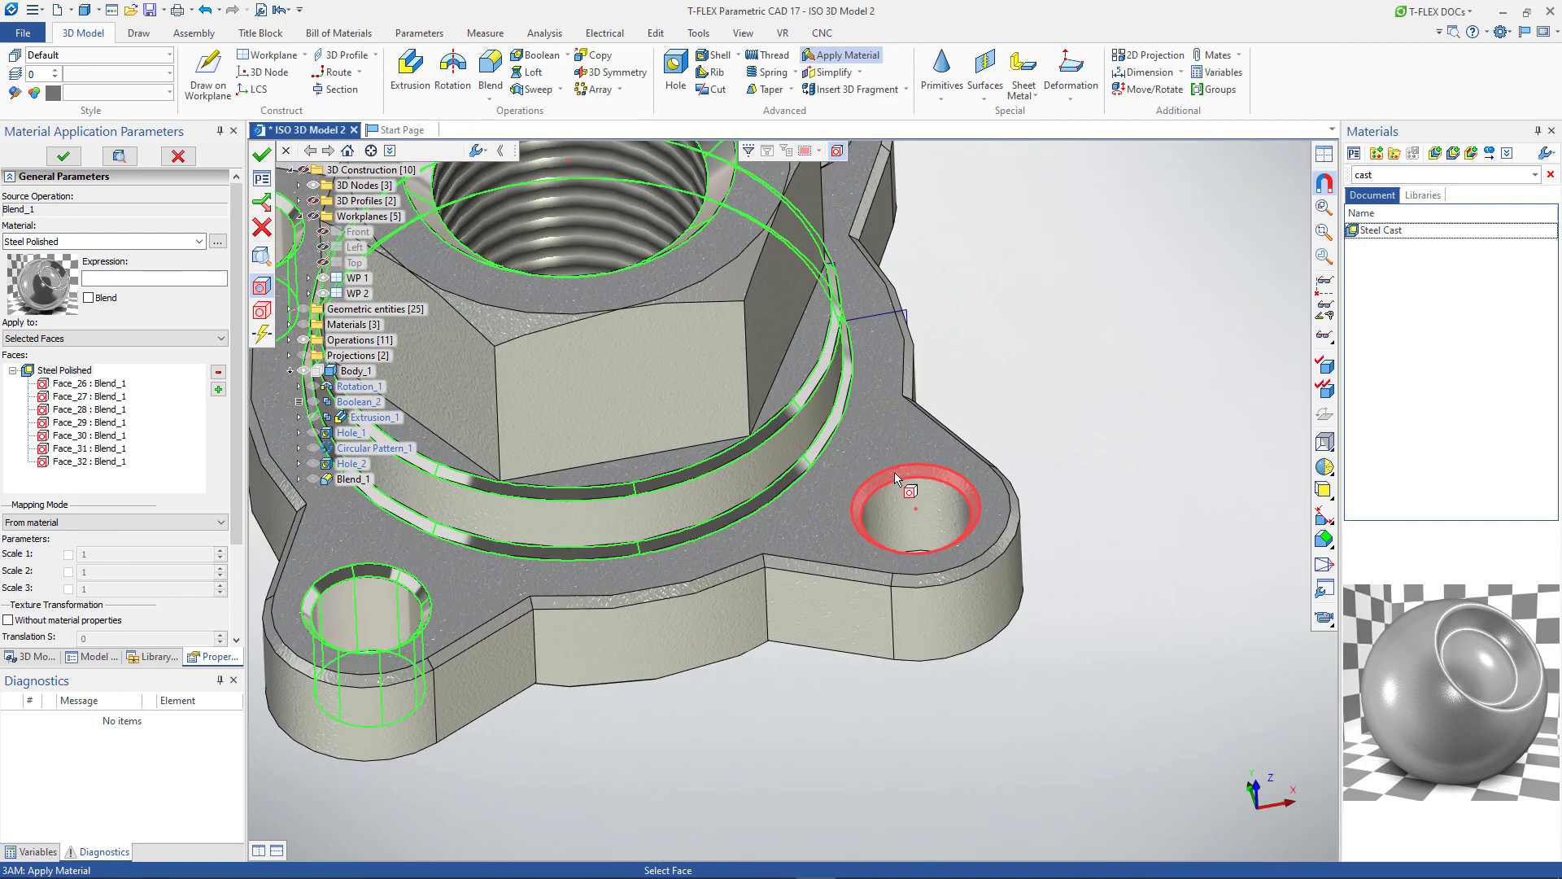
pyautogui.click(892, 465)
pyautogui.click(913, 504)
pyautogui.moveTo(990, 238); pyautogui.dragTo(1037, 608, button='middle')
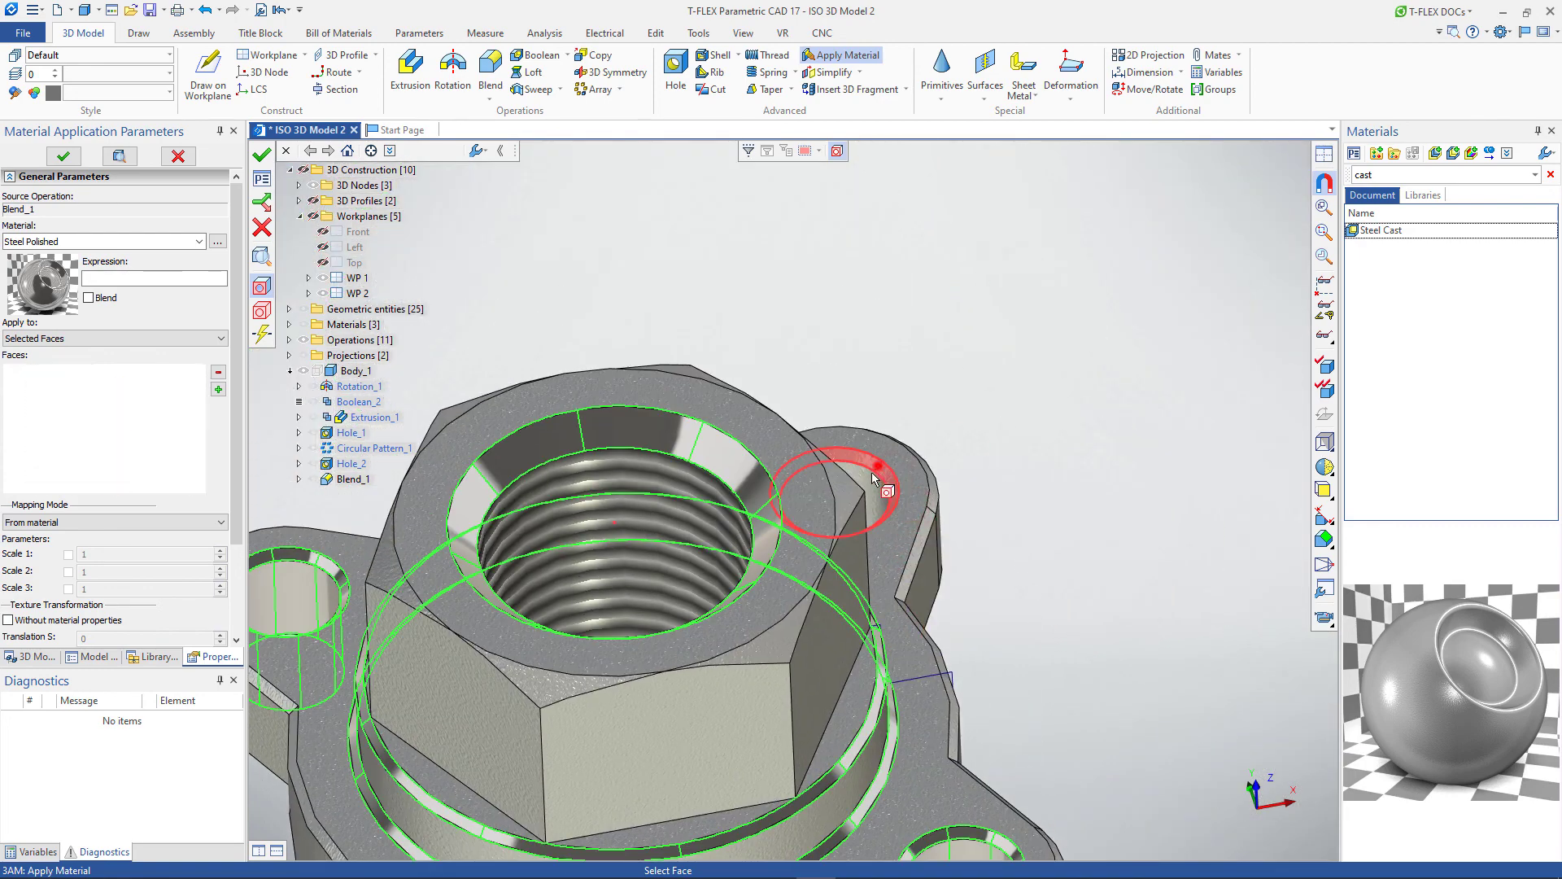
pyautogui.click(867, 477)
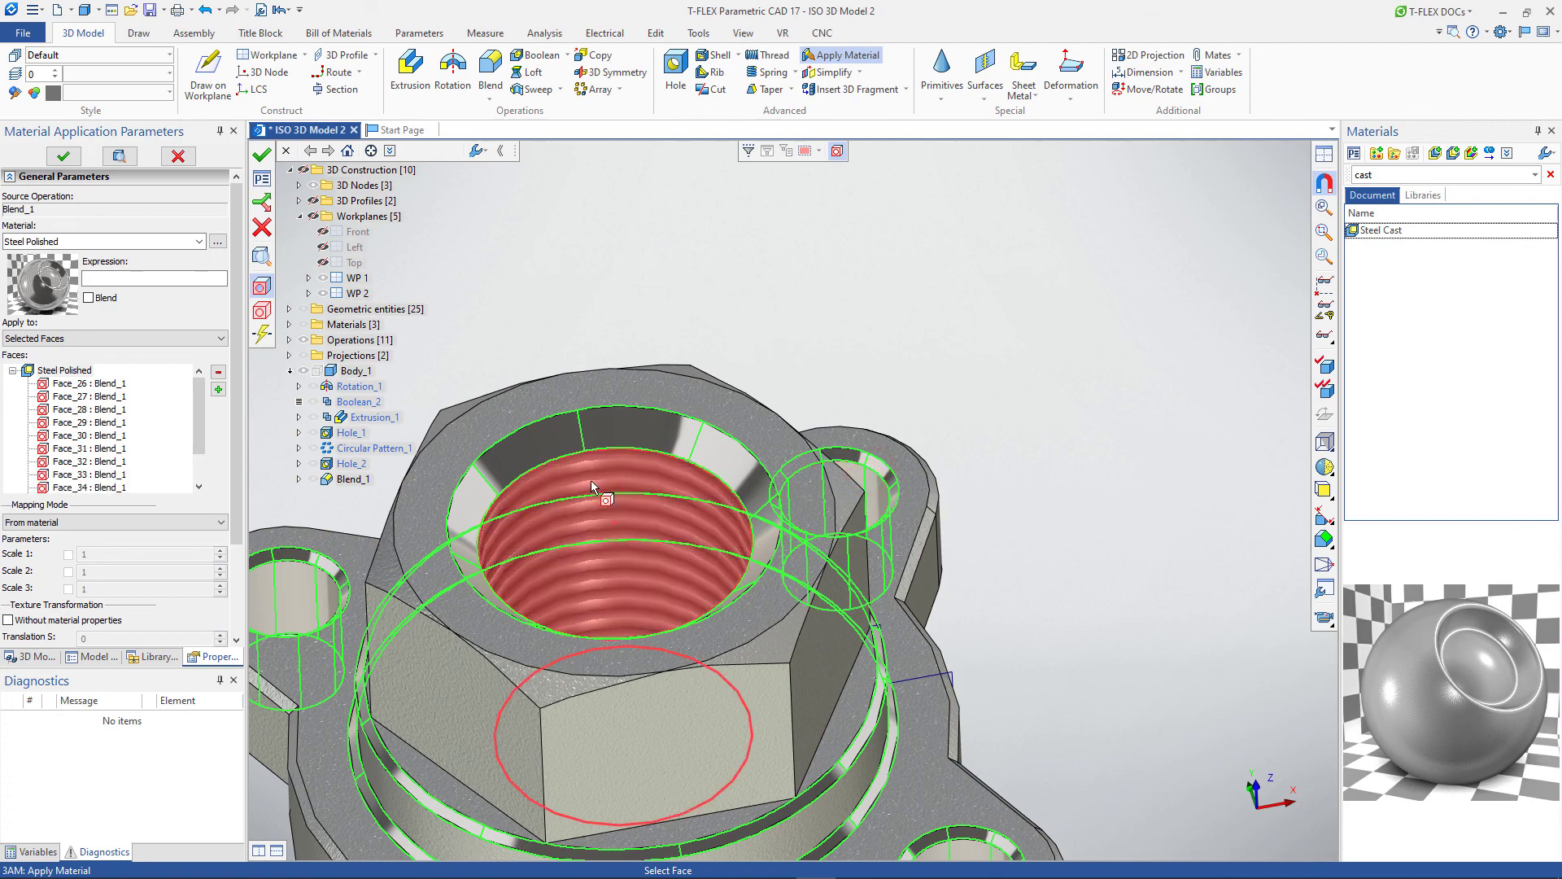
pyautogui.scroll(-3, 960, 464)
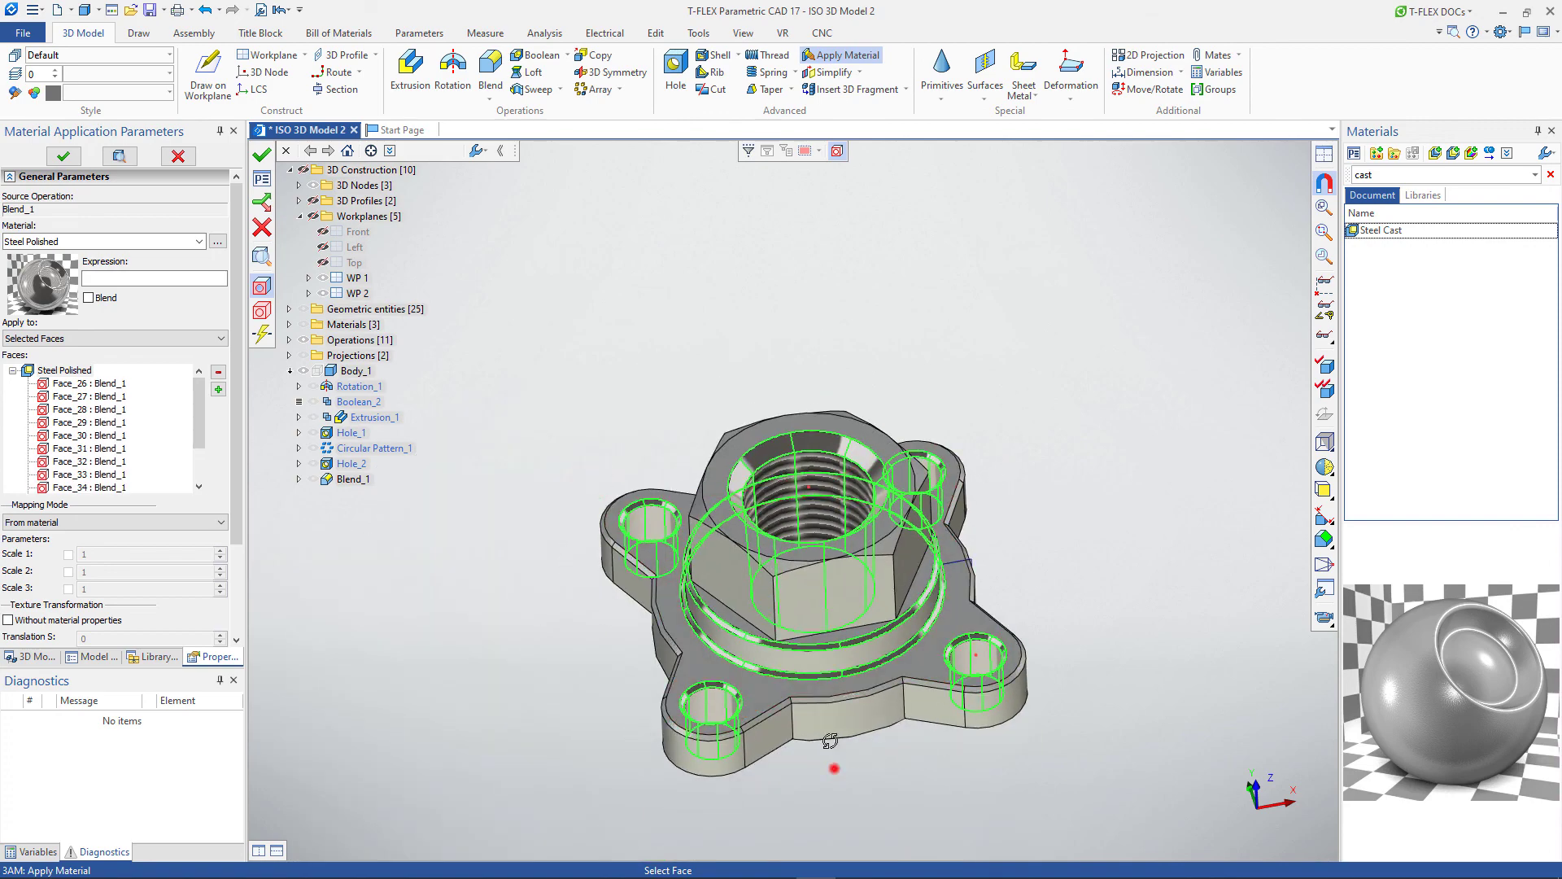
# Add a ring-shaped face on the flange's underside to the Steel Polished selection
pyautogui.moveTo(830, 740); pyautogui.dragTo(704, 655, button='right')
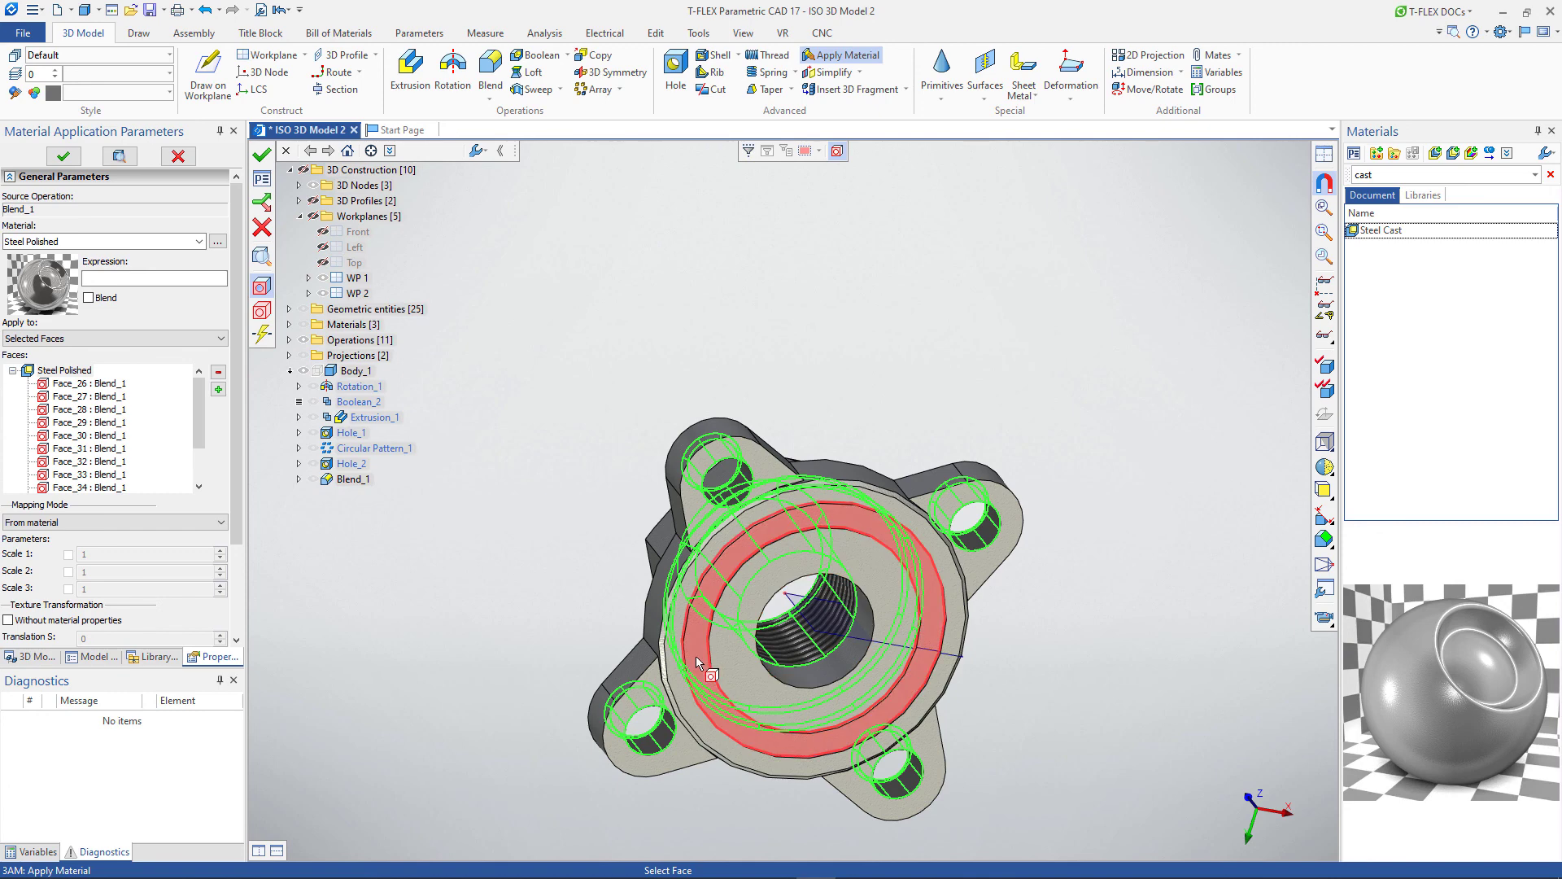
pyautogui.click(695, 655)
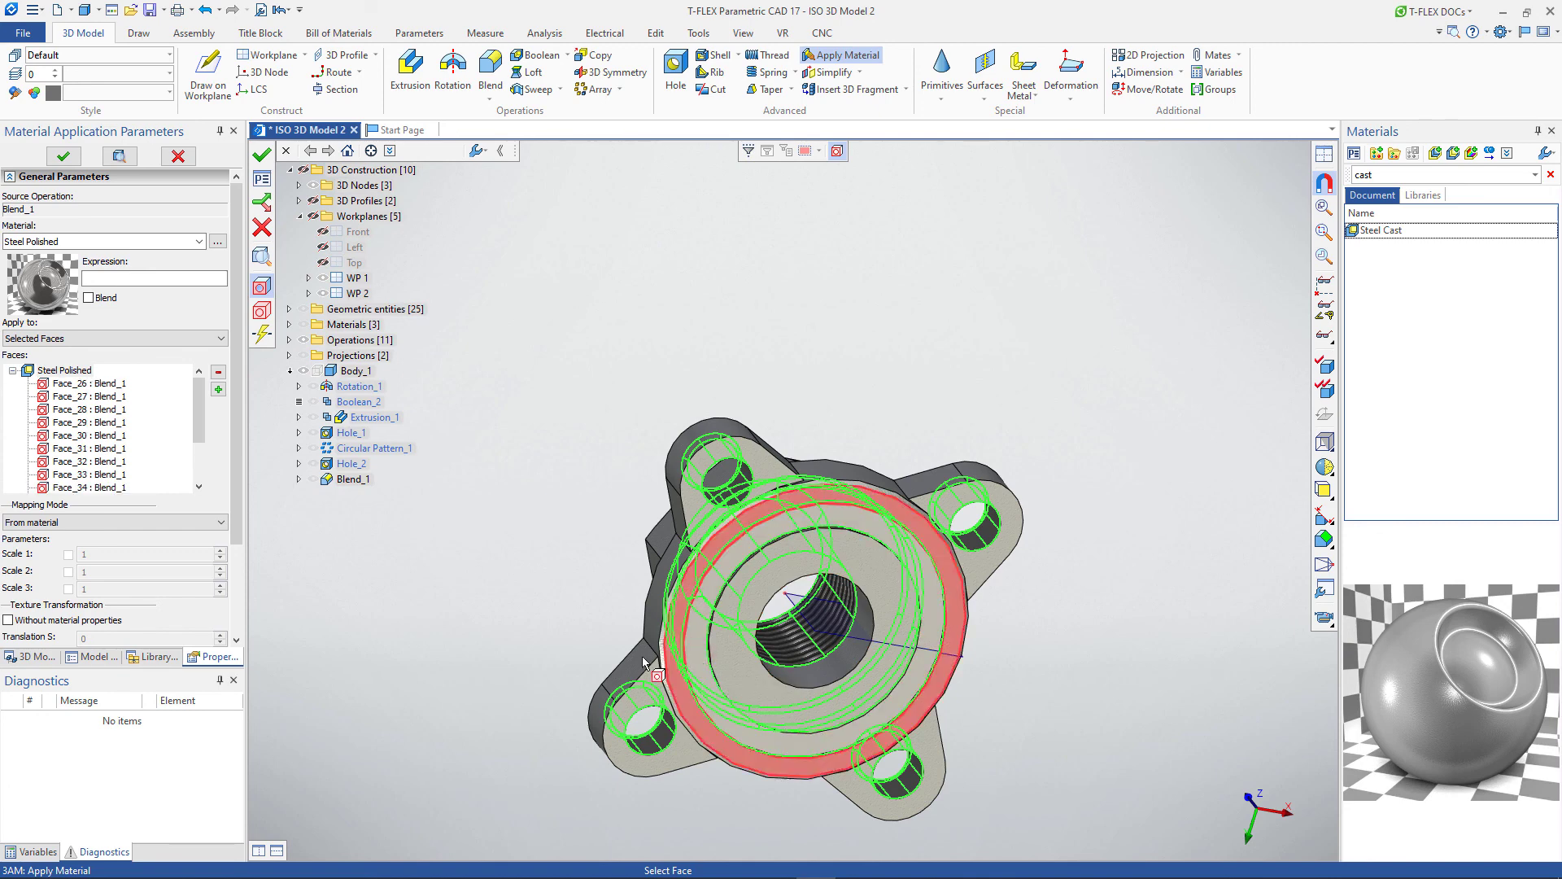
pyautogui.moveTo(643, 663); pyautogui.dragTo(998, 651, button='right')
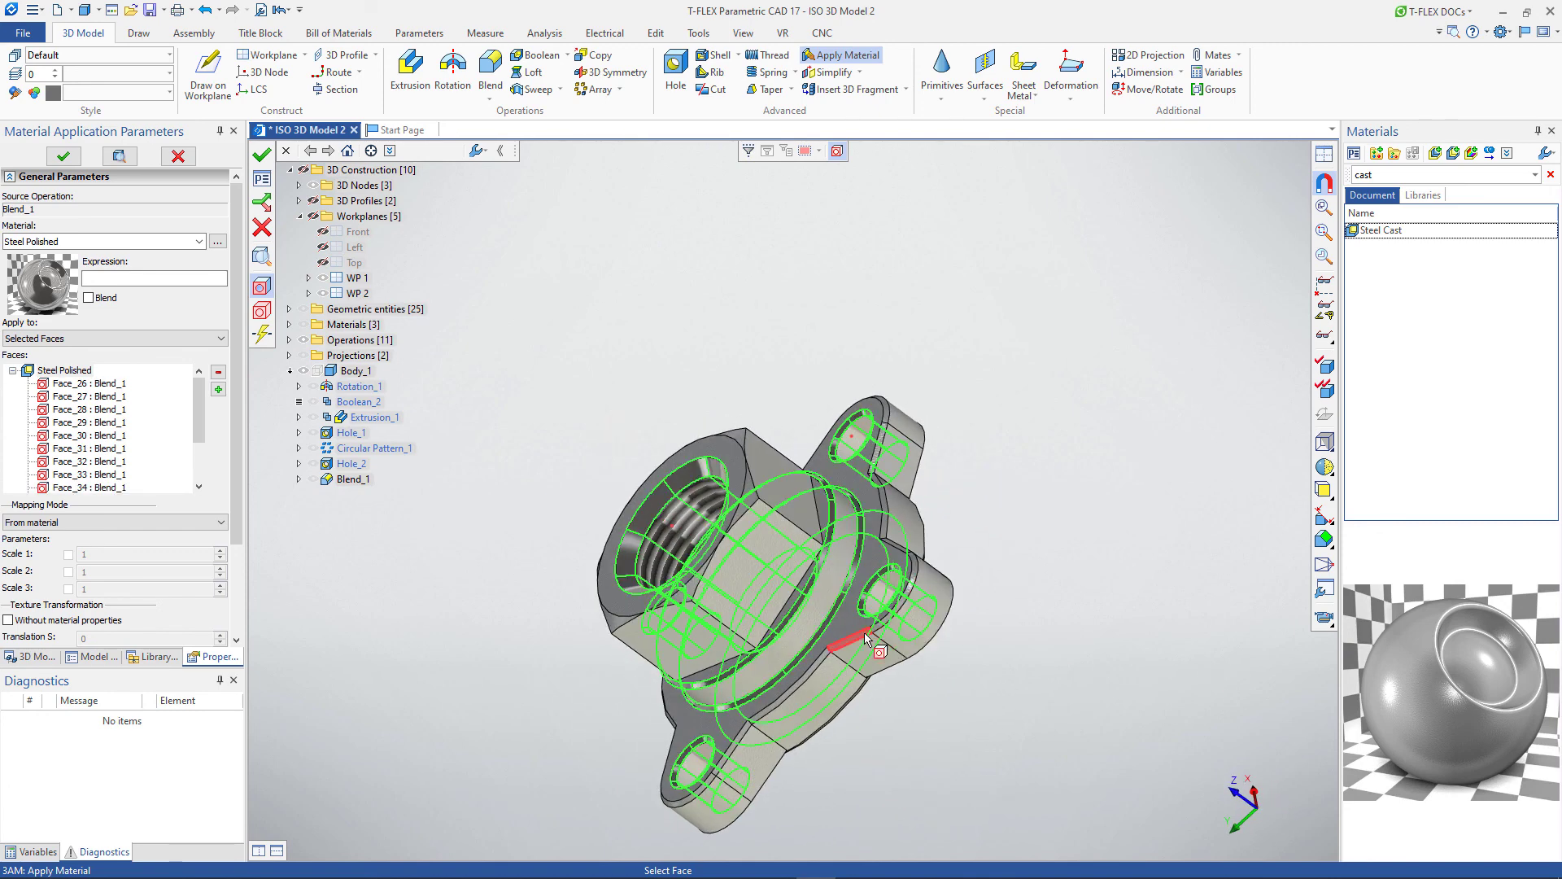
# Add the chamfer faces along the flange outline and around its first lugs to the Steel Polished selection
pyautogui.moveTo(1014, 522); pyautogui.dragTo(952, 758, button='right')
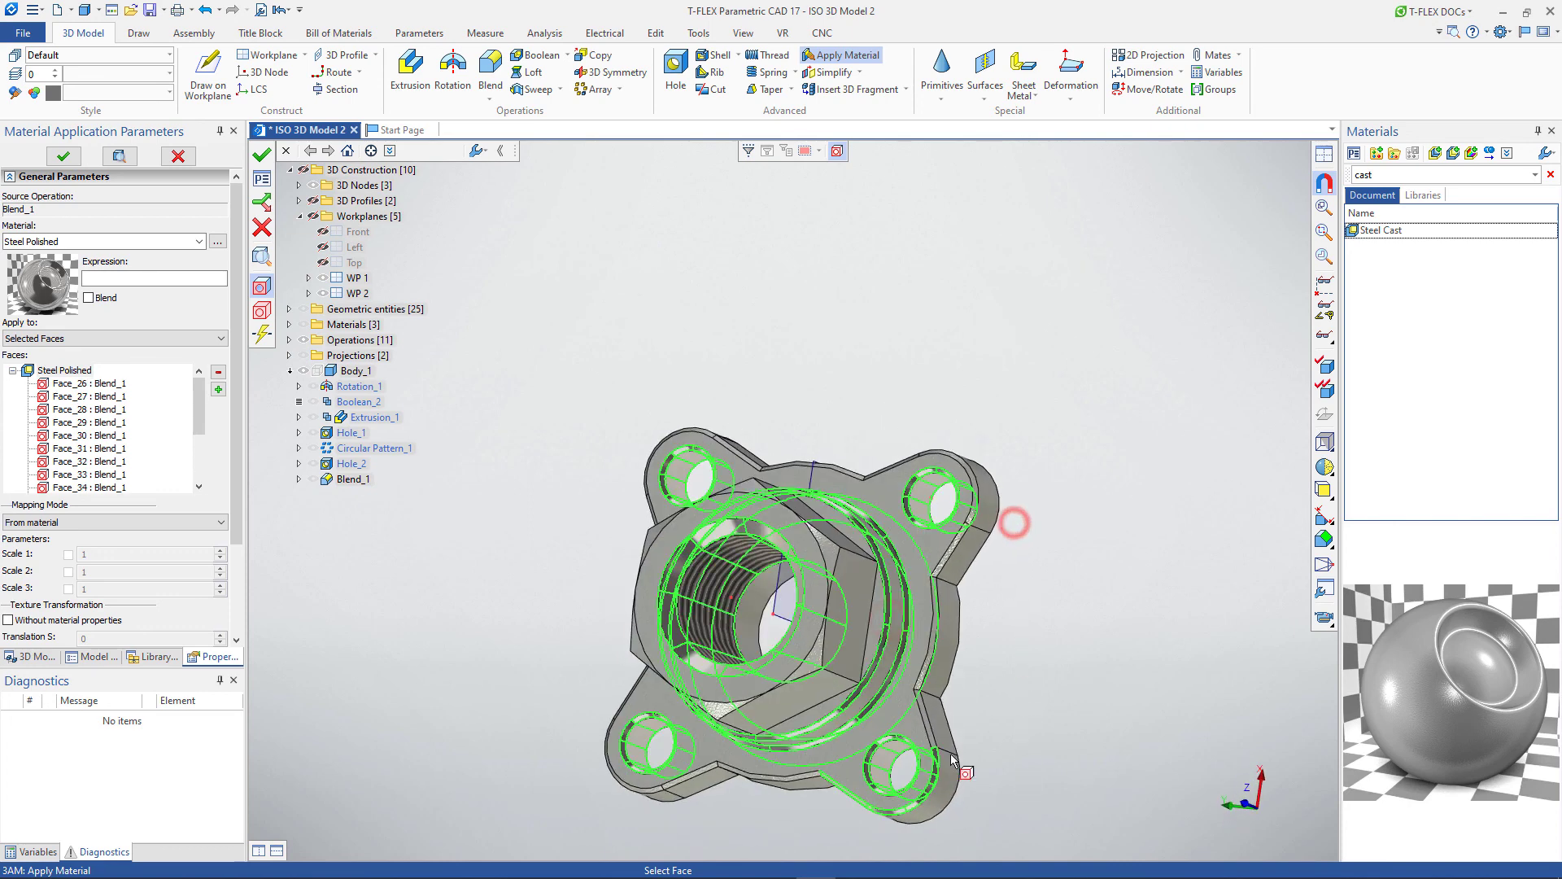
pyautogui.click(924, 670)
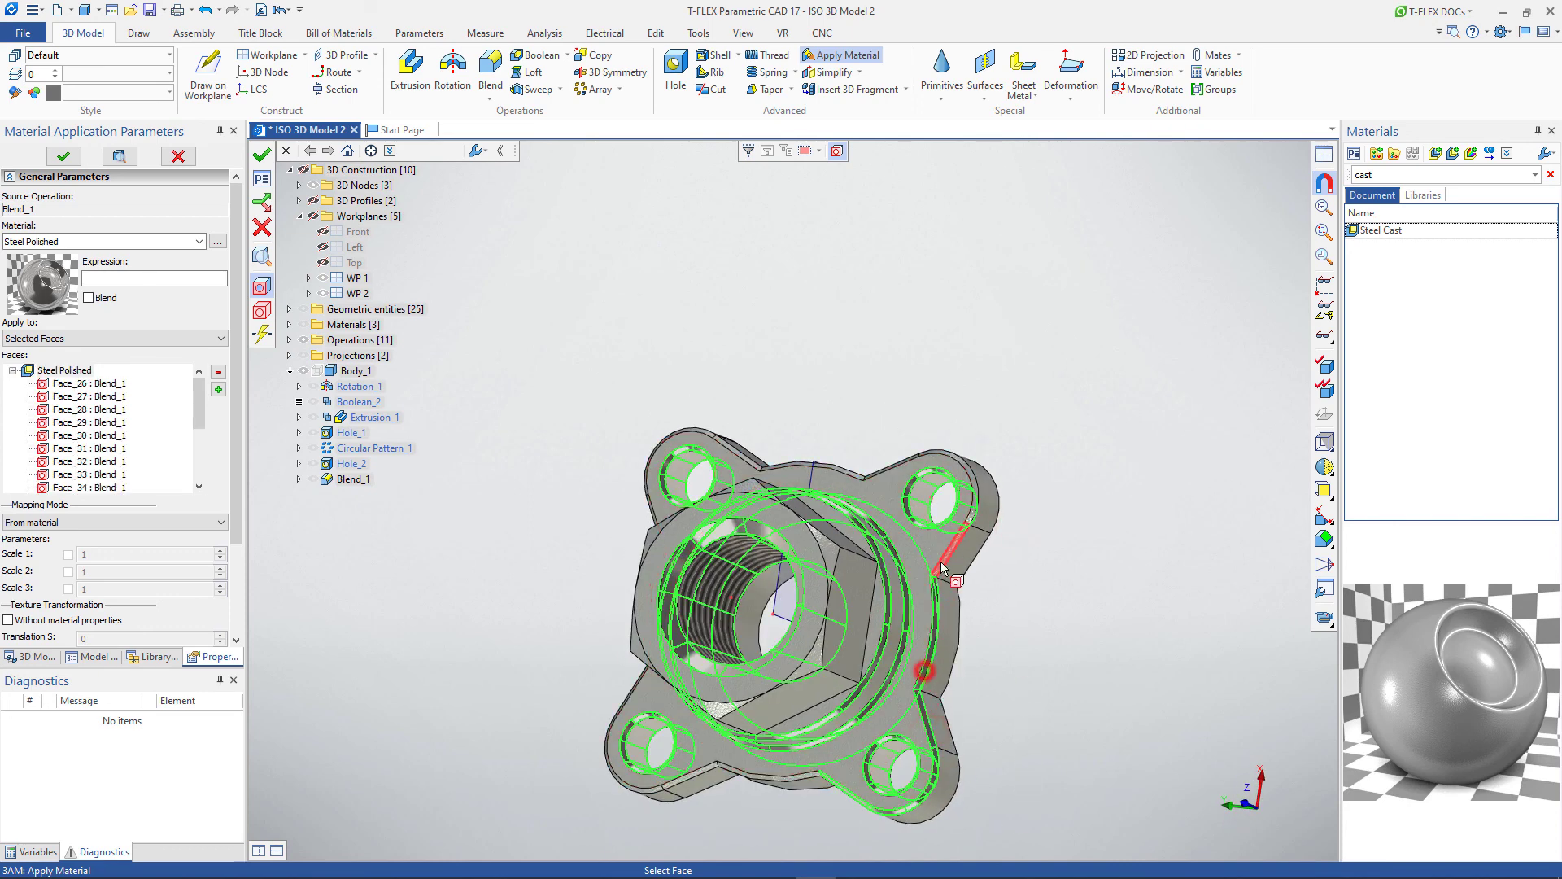
pyautogui.moveTo(973, 498); pyautogui.dragTo(926, 556, button='right')
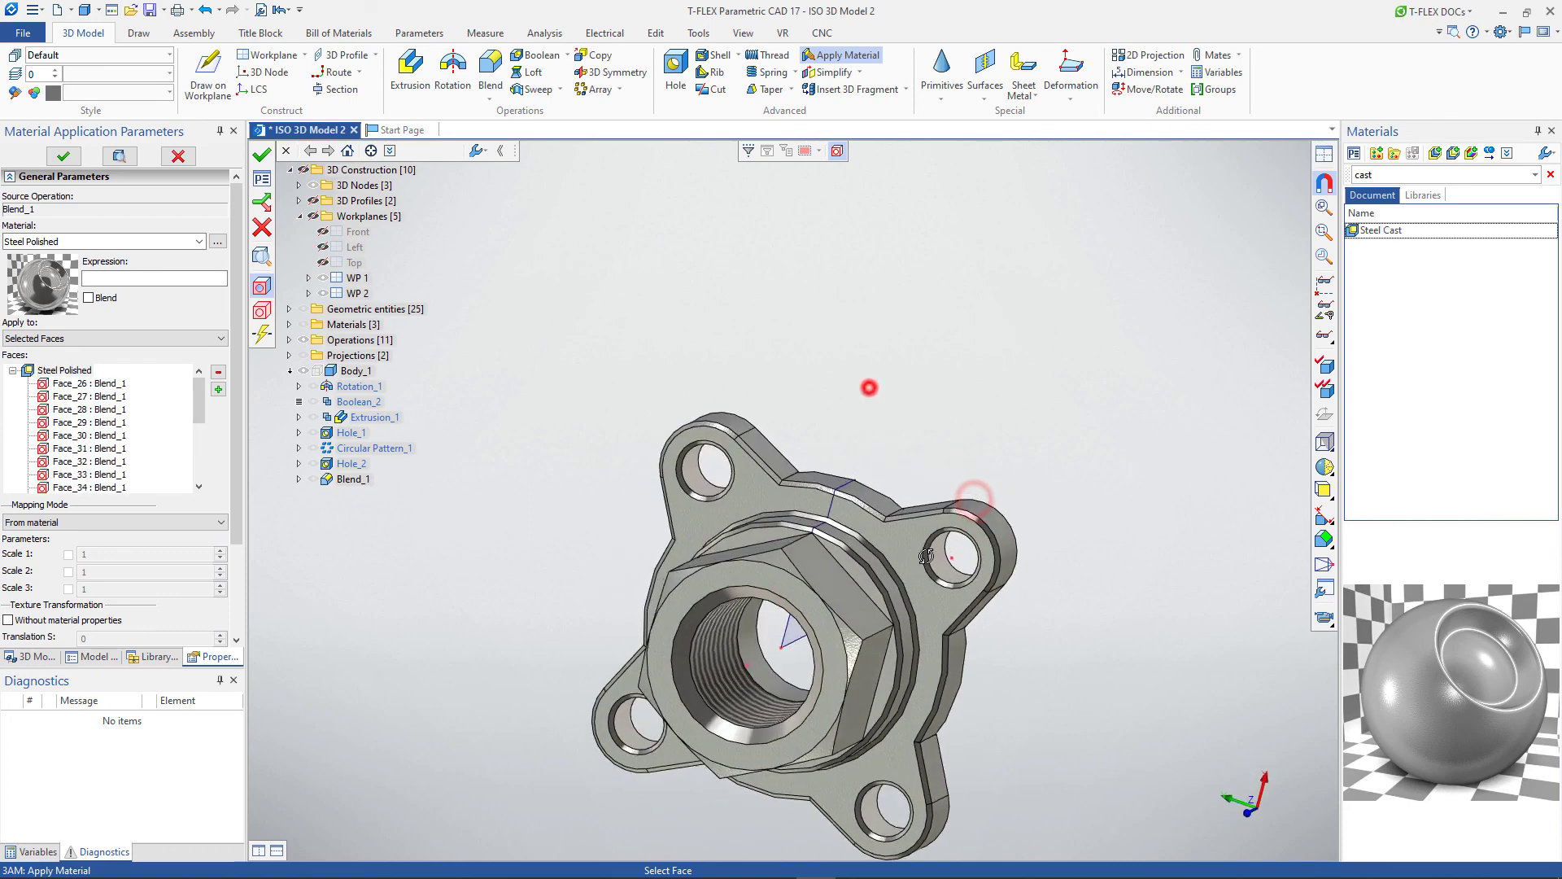
pyautogui.scroll(3, 926, 556)
pyautogui.click(848, 521)
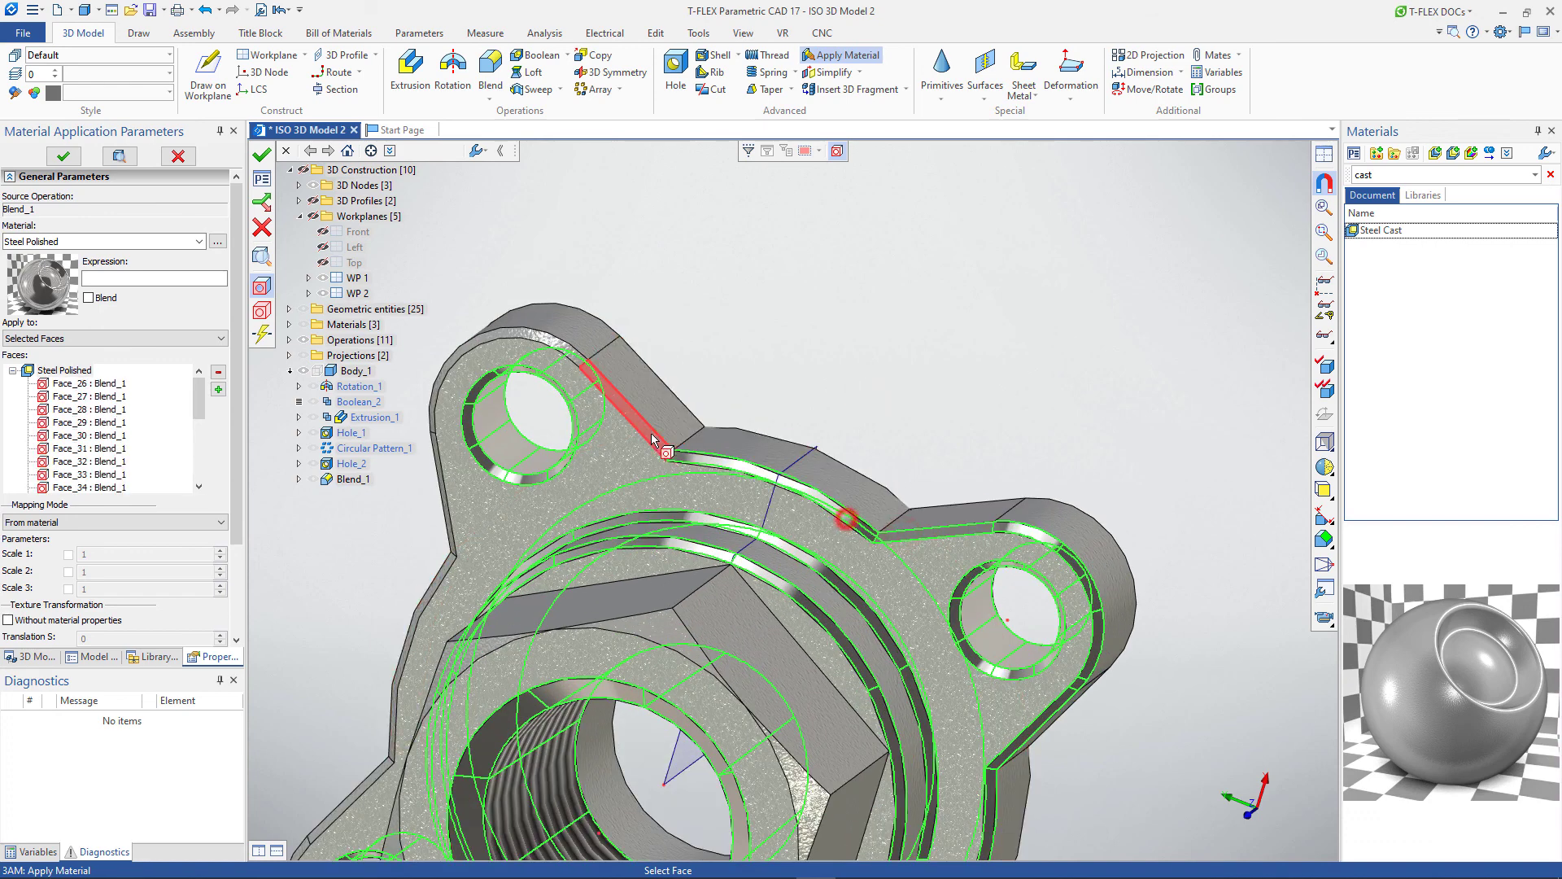
pyautogui.click(572, 356)
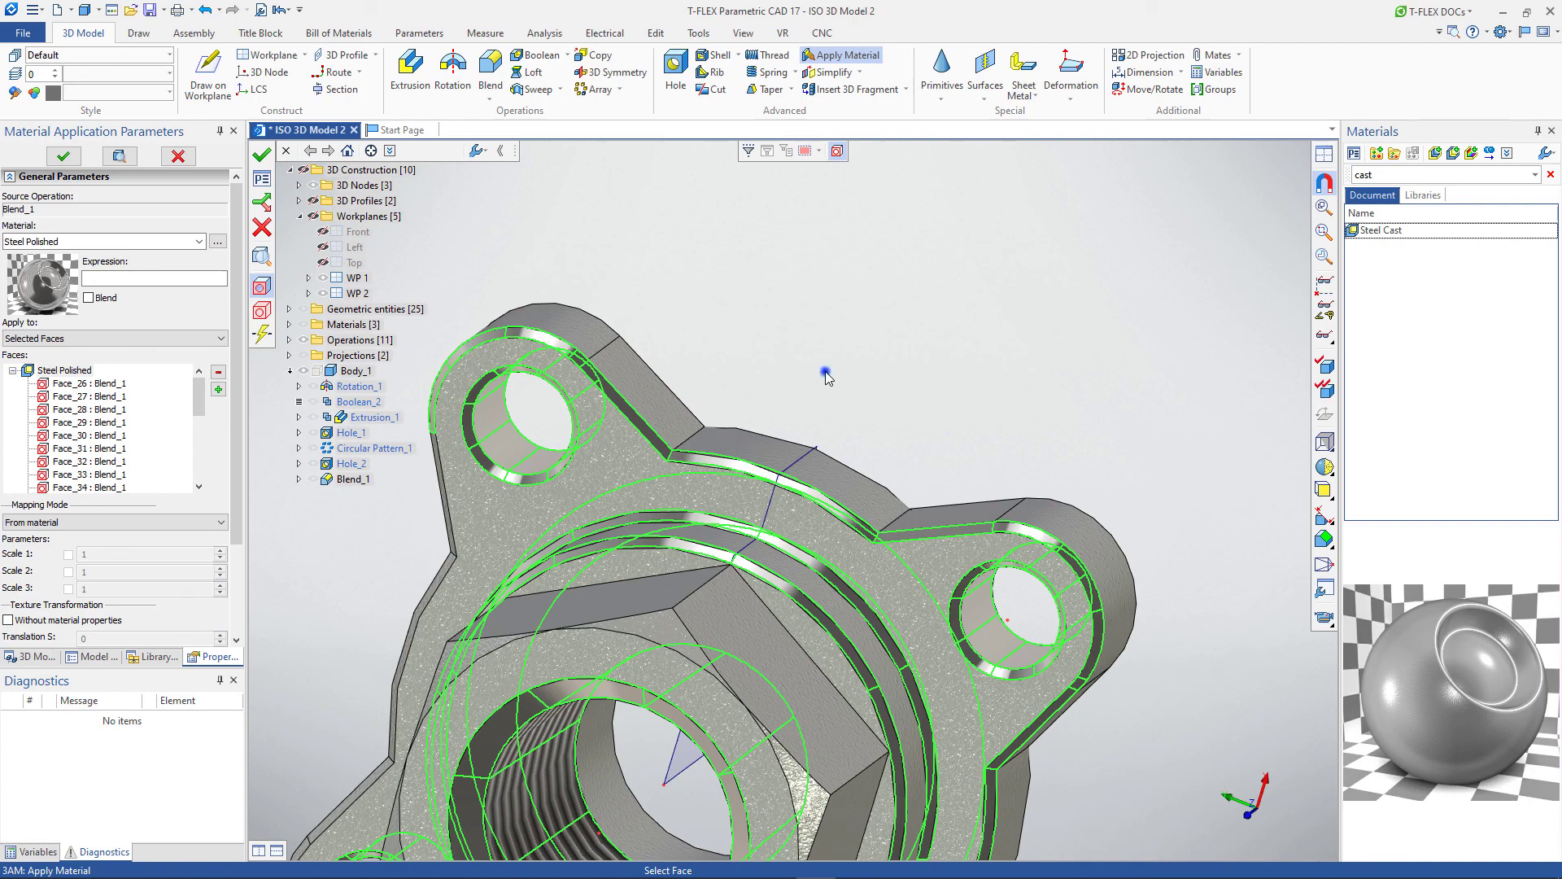
pyautogui.click(572, 350)
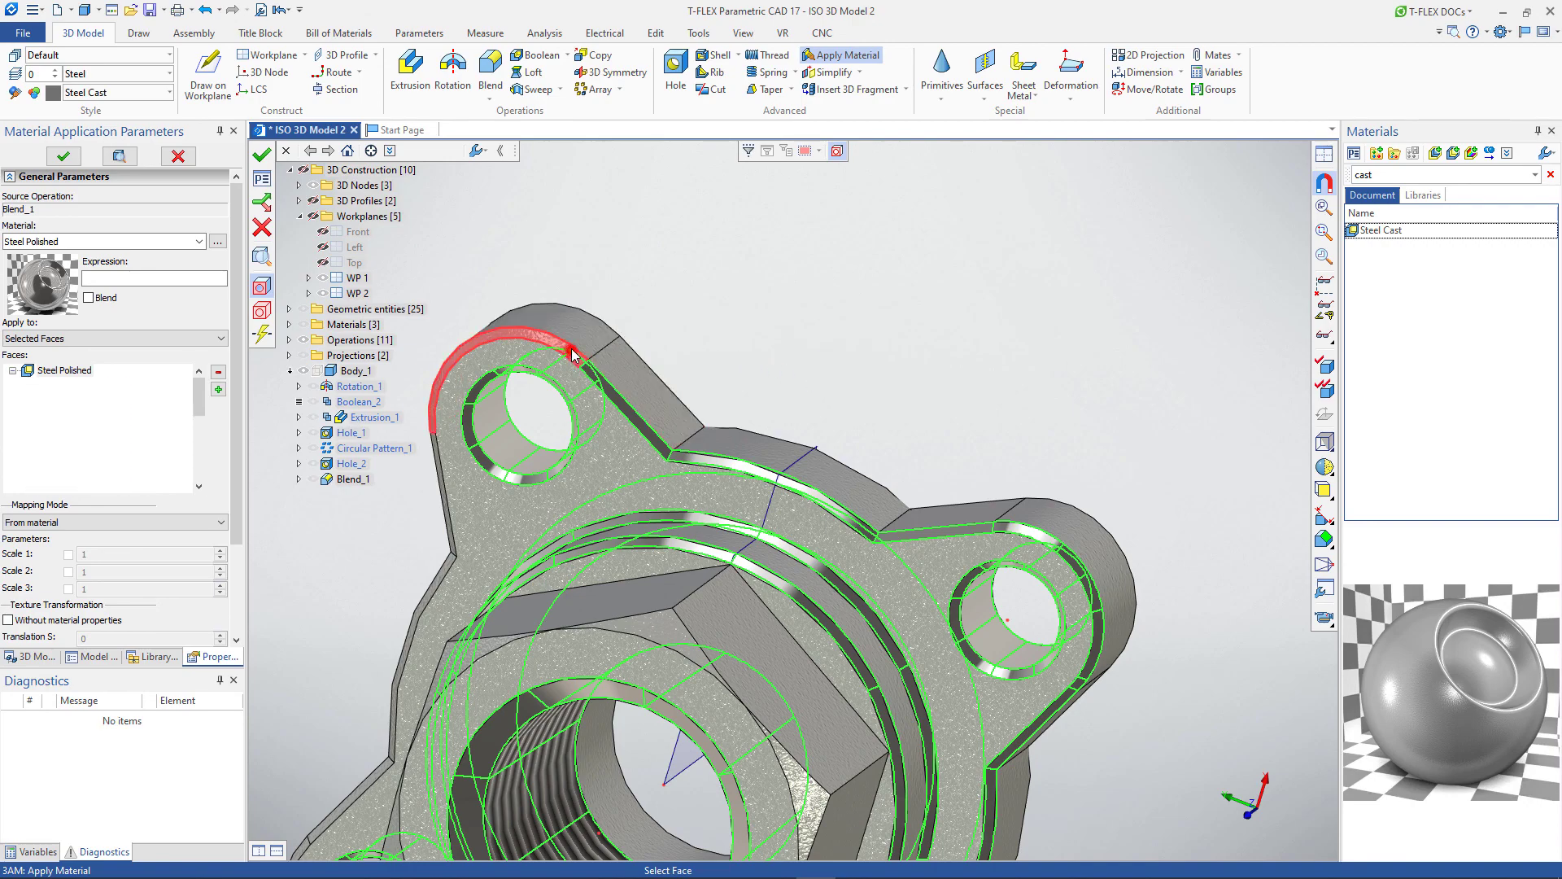
pyautogui.moveTo(687, 272); pyautogui.dragTo(778, 388)
pyautogui.moveTo(778, 388); pyautogui.dragTo(1175, 462, button='middle')
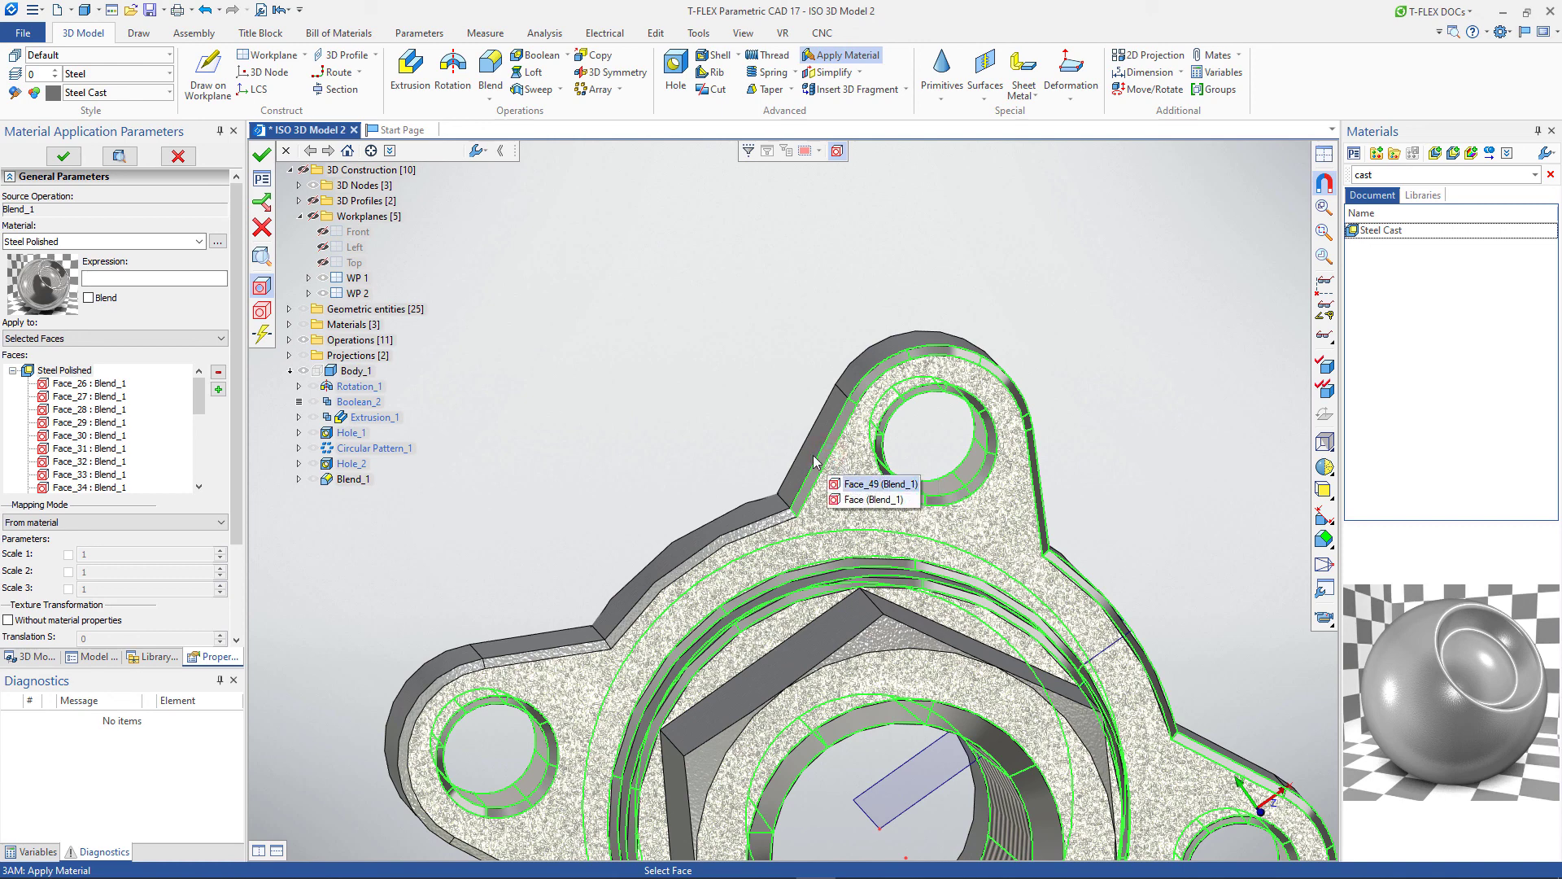
# Remove the upper lug's straight chamfer, Face_49, from the Steel Polished face list and pick that chamfer again
pyautogui.moveTo(195, 404); pyautogui.dragTo(169, 486)
pyautogui.click(120, 474)
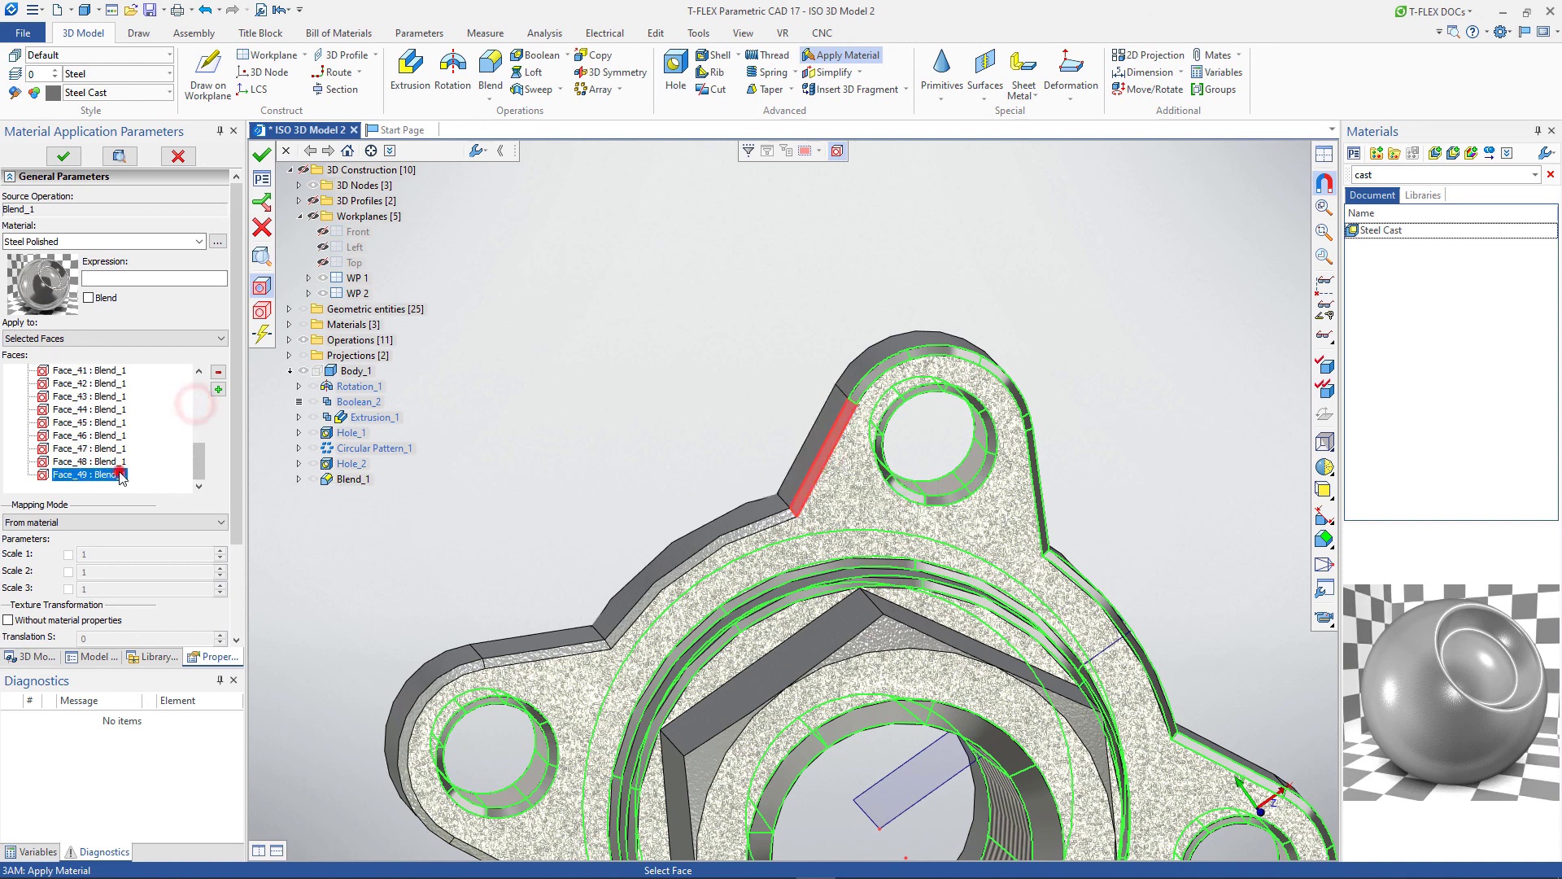
pyautogui.click(218, 374)
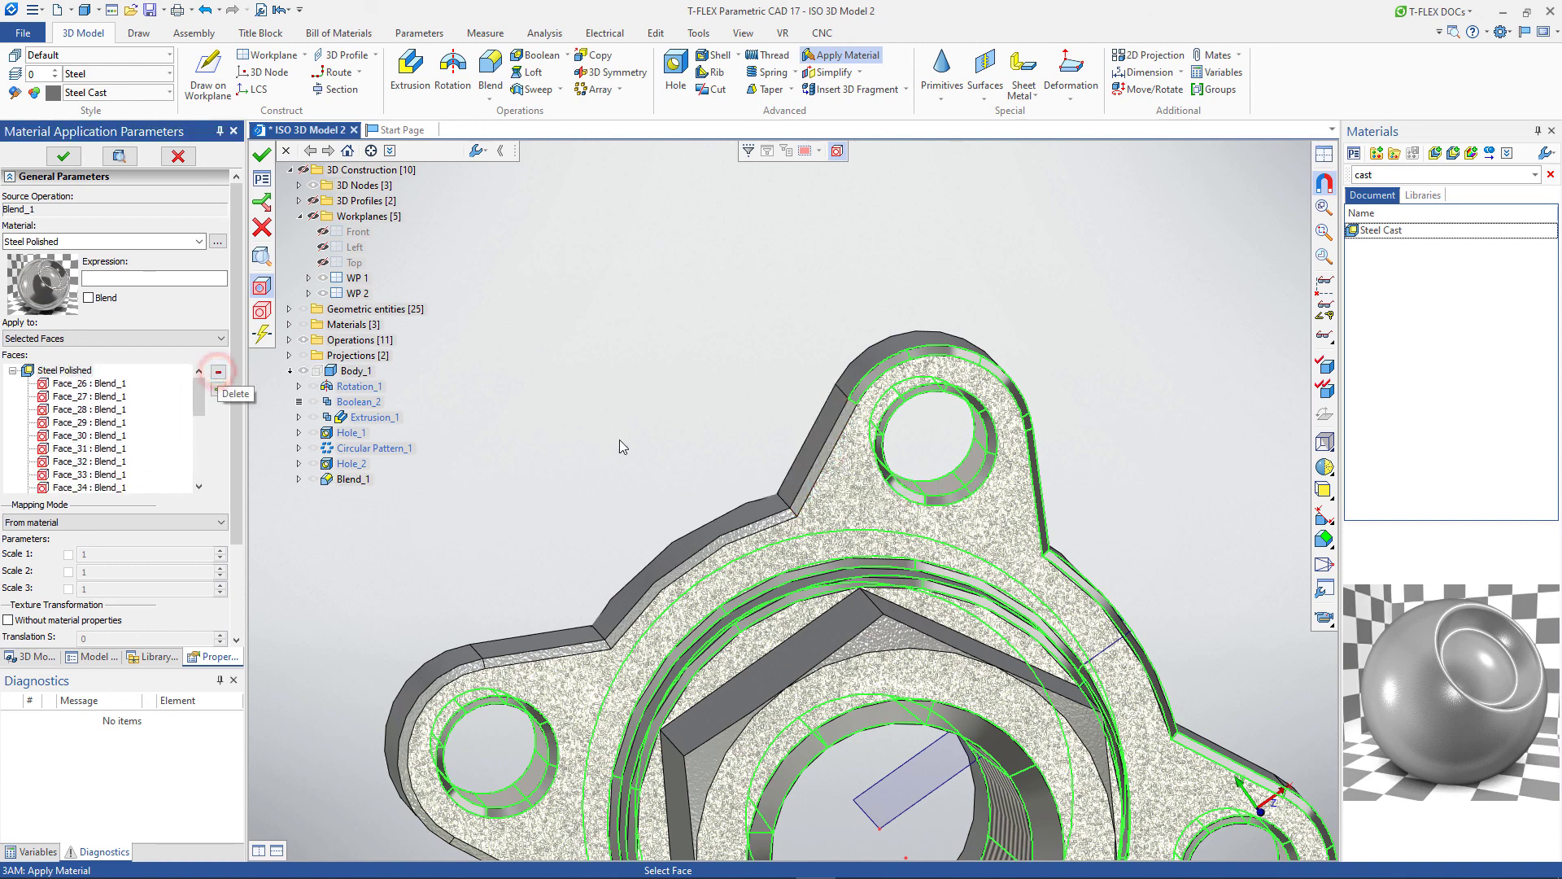
pyautogui.click(814, 476)
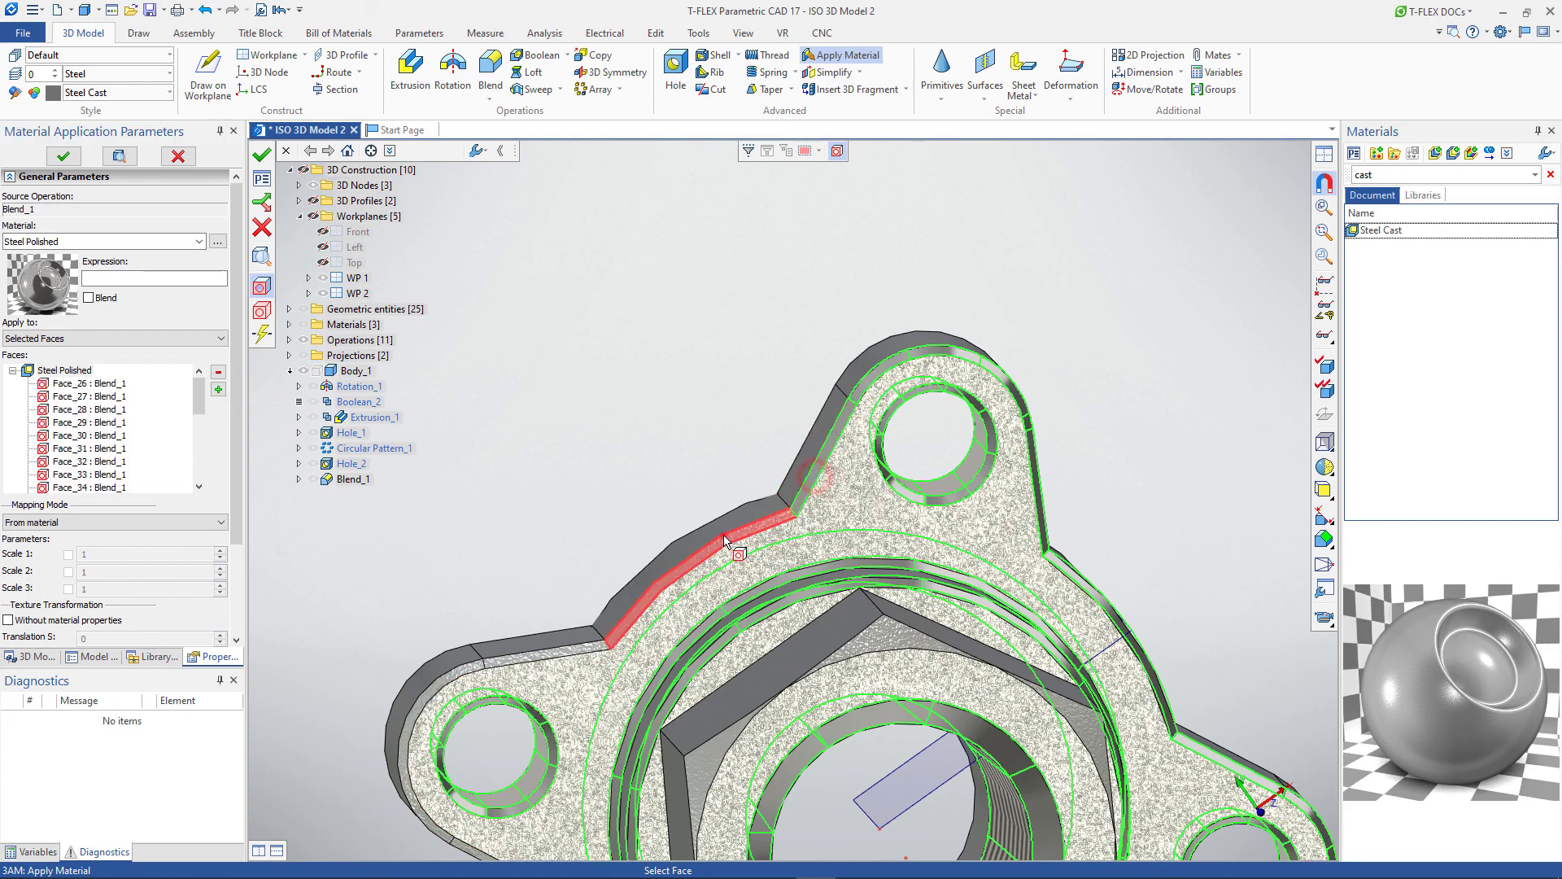
# Add the chamfer of the flange arc beside the upper lug and the left lug's rounded and straight chamfers to the selection
pyautogui.click(723, 536)
pyautogui.moveTo(607, 442); pyautogui.dragTo(807, 236, button='middle')
pyautogui.click(729, 451)
pyautogui.click(653, 469)
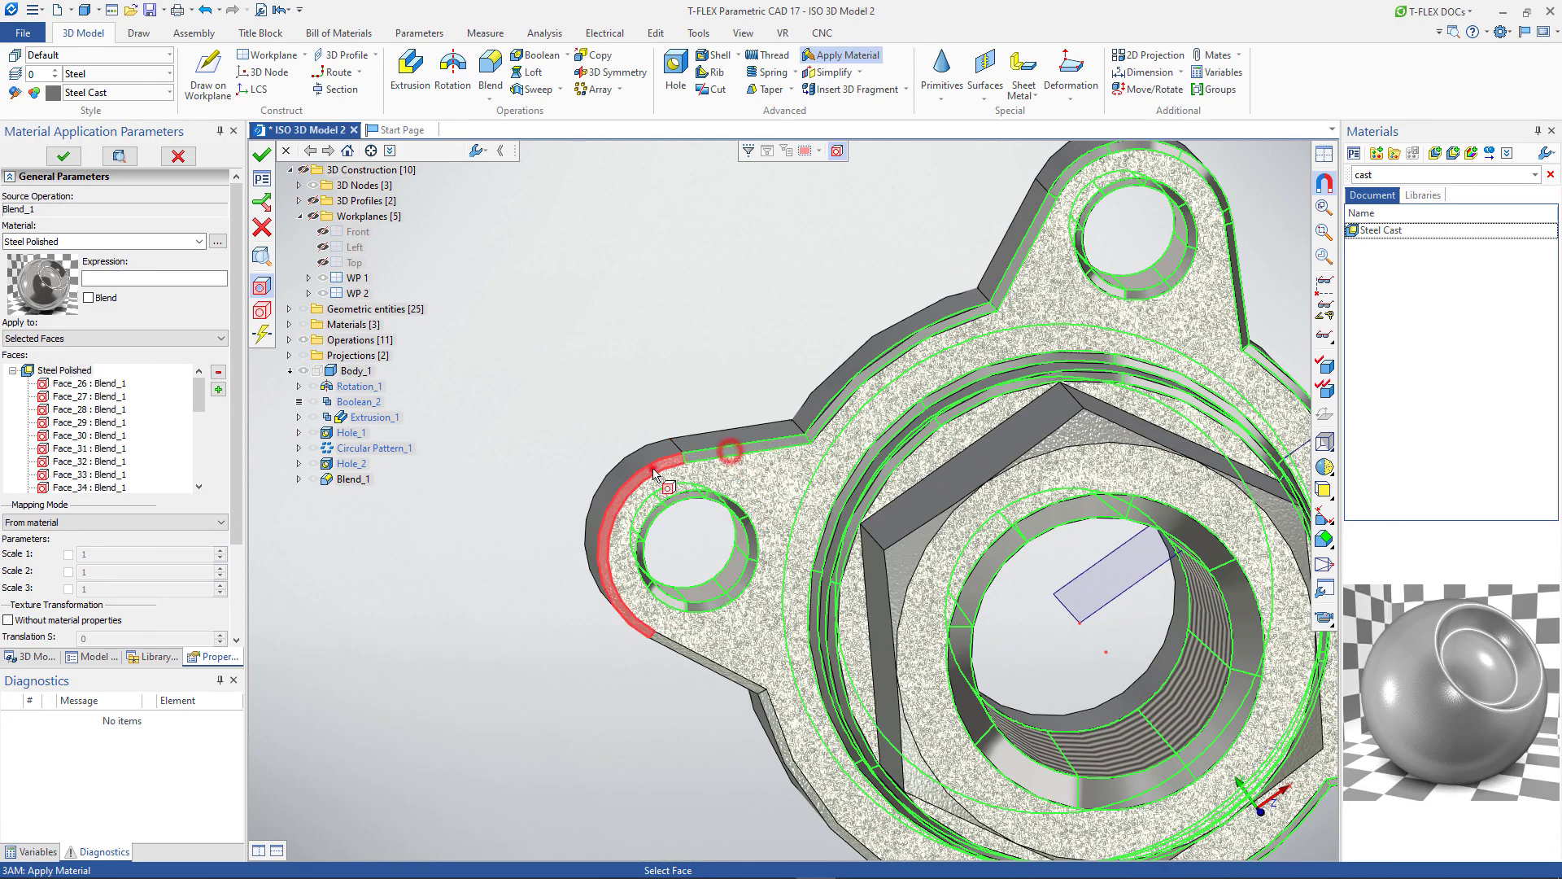
pyautogui.click(674, 649)
# Complete the selection with the remaining outline chamfers and apply Steel Polished to all selected faces
pyautogui.moveTo(743, 785)
pyautogui.mouseDown(button='middle')
pyautogui.moveTo(716, 757)
pyautogui.moveTo(733, 788)
pyautogui.mouseUp(button='middle')
pyautogui.moveTo(805, 685); pyautogui.dragTo(758, 506, button='middle')
pyautogui.scroll(-5, 670, 593)
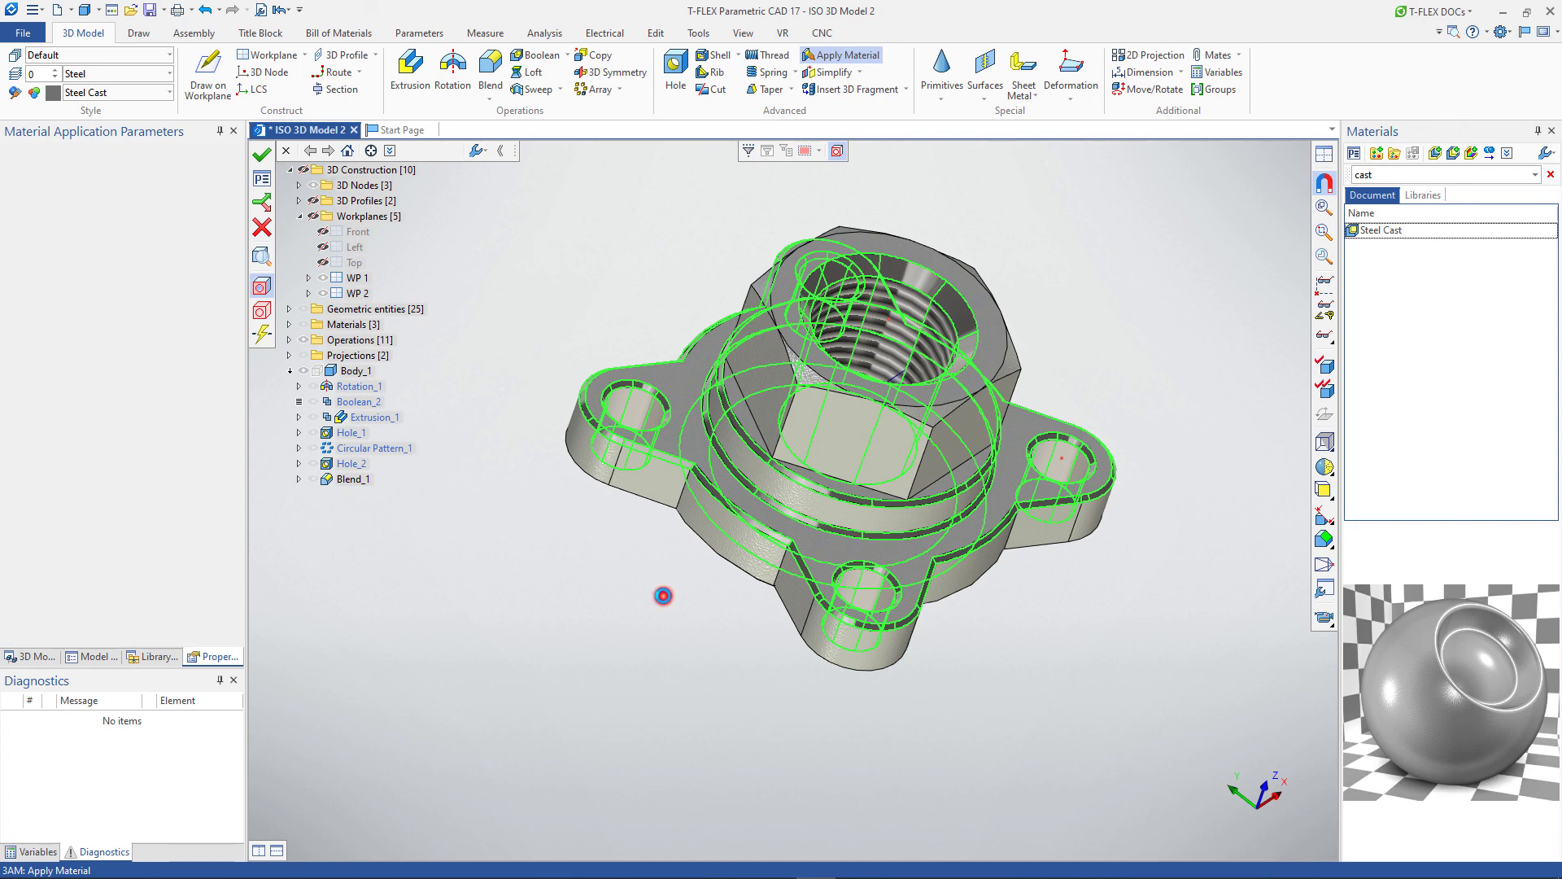
pyautogui.click(666, 599)
pyautogui.click(670, 597)
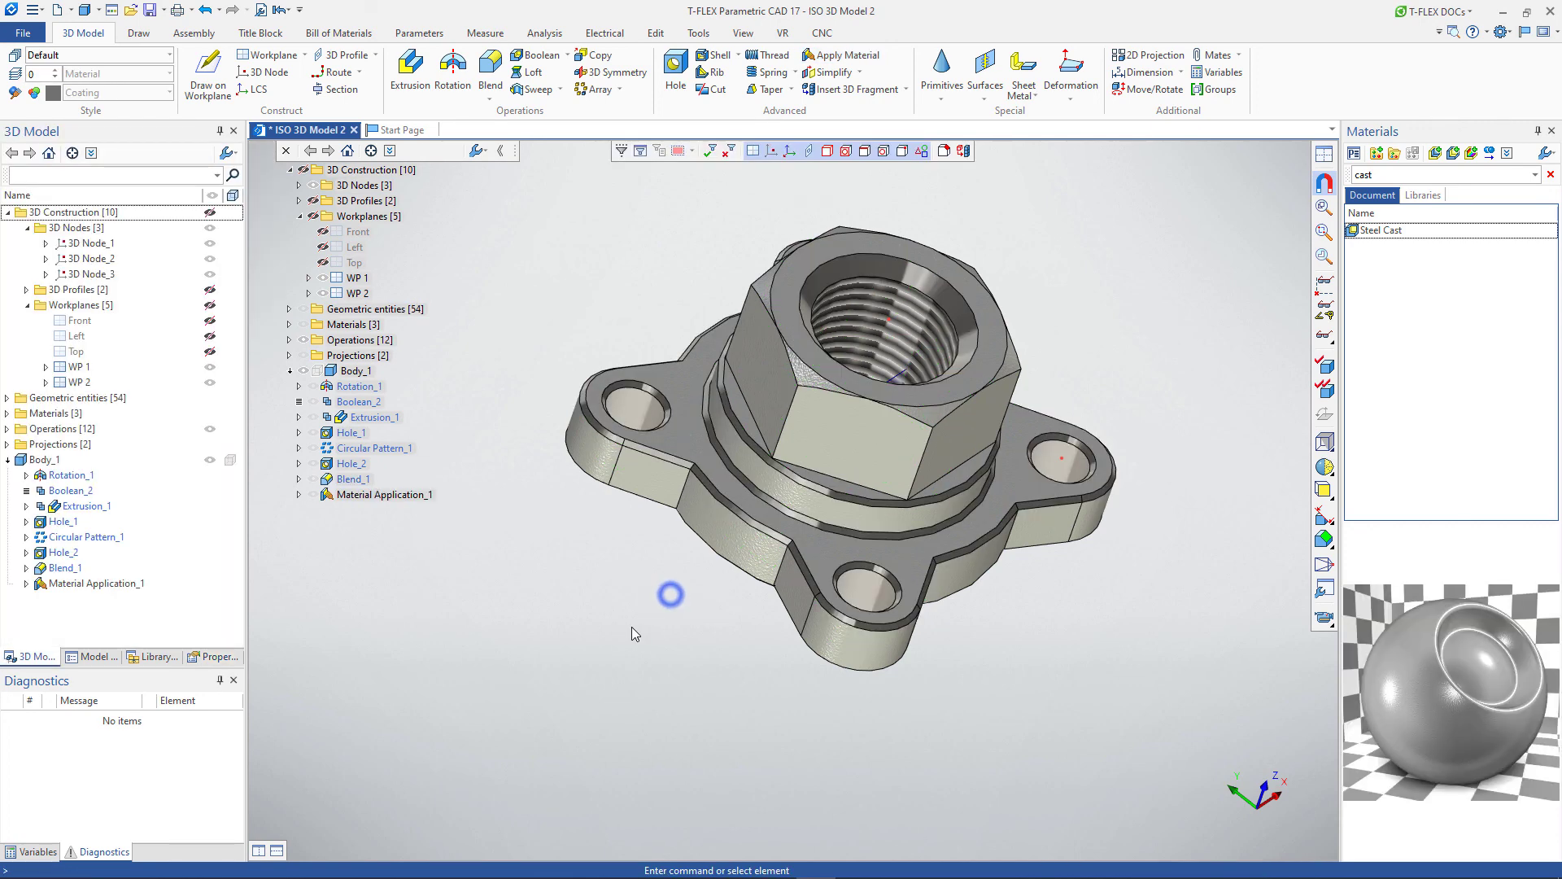
# Close the materials list, hide the construction elements in the 3D view and inspect the finished flange
pyautogui.moveTo(599, 649); pyautogui.dragTo(1129, 578, button='right')
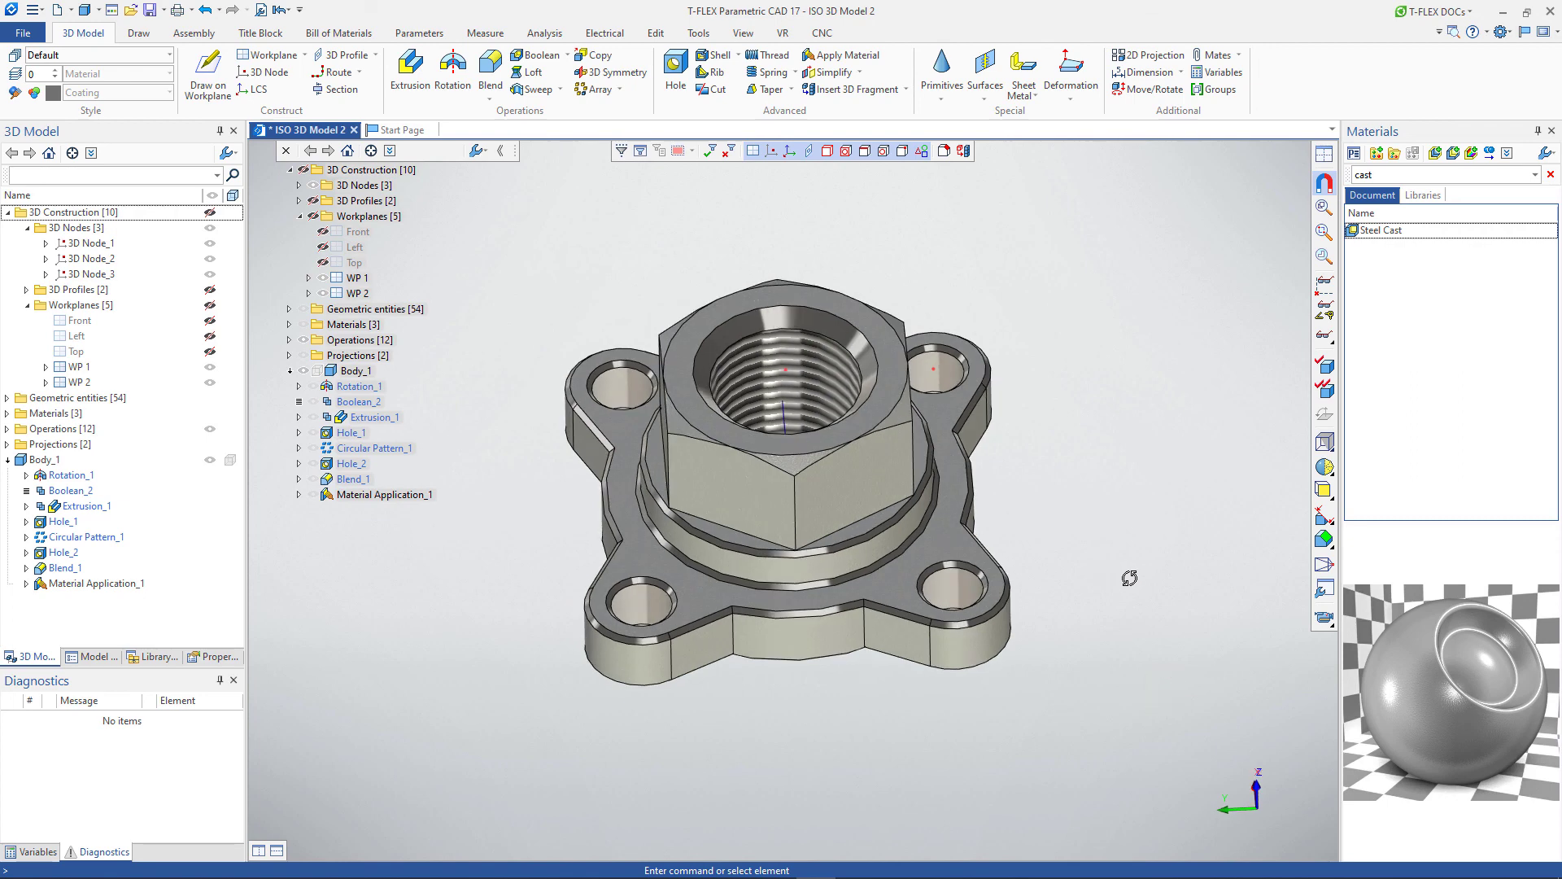
pyautogui.click(1552, 131)
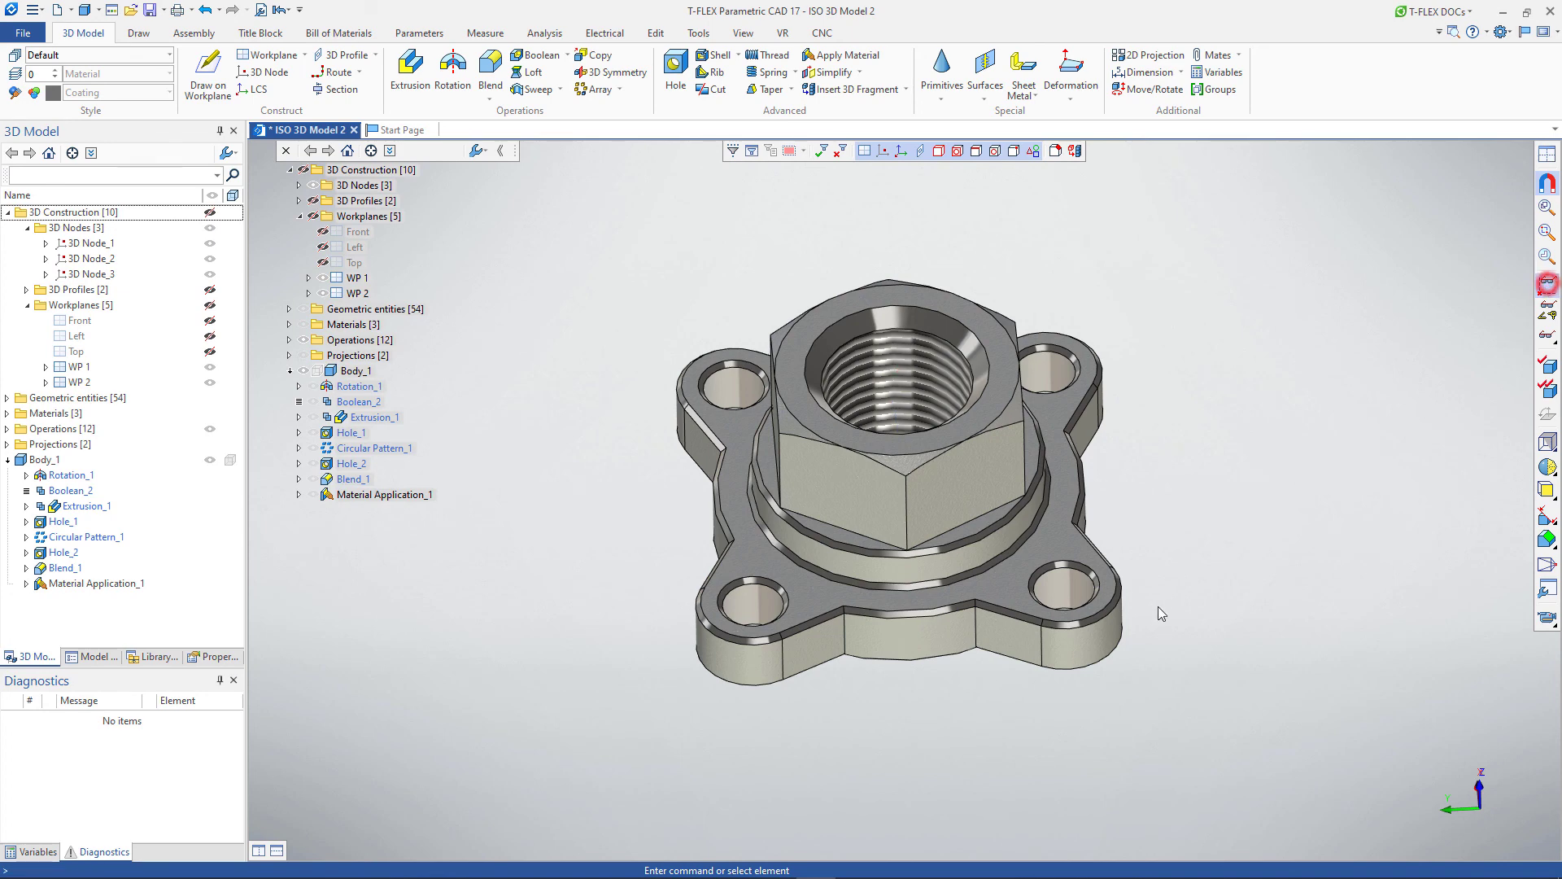
pyautogui.moveTo(1175, 607); pyautogui.dragTo(871, 509, button='right')
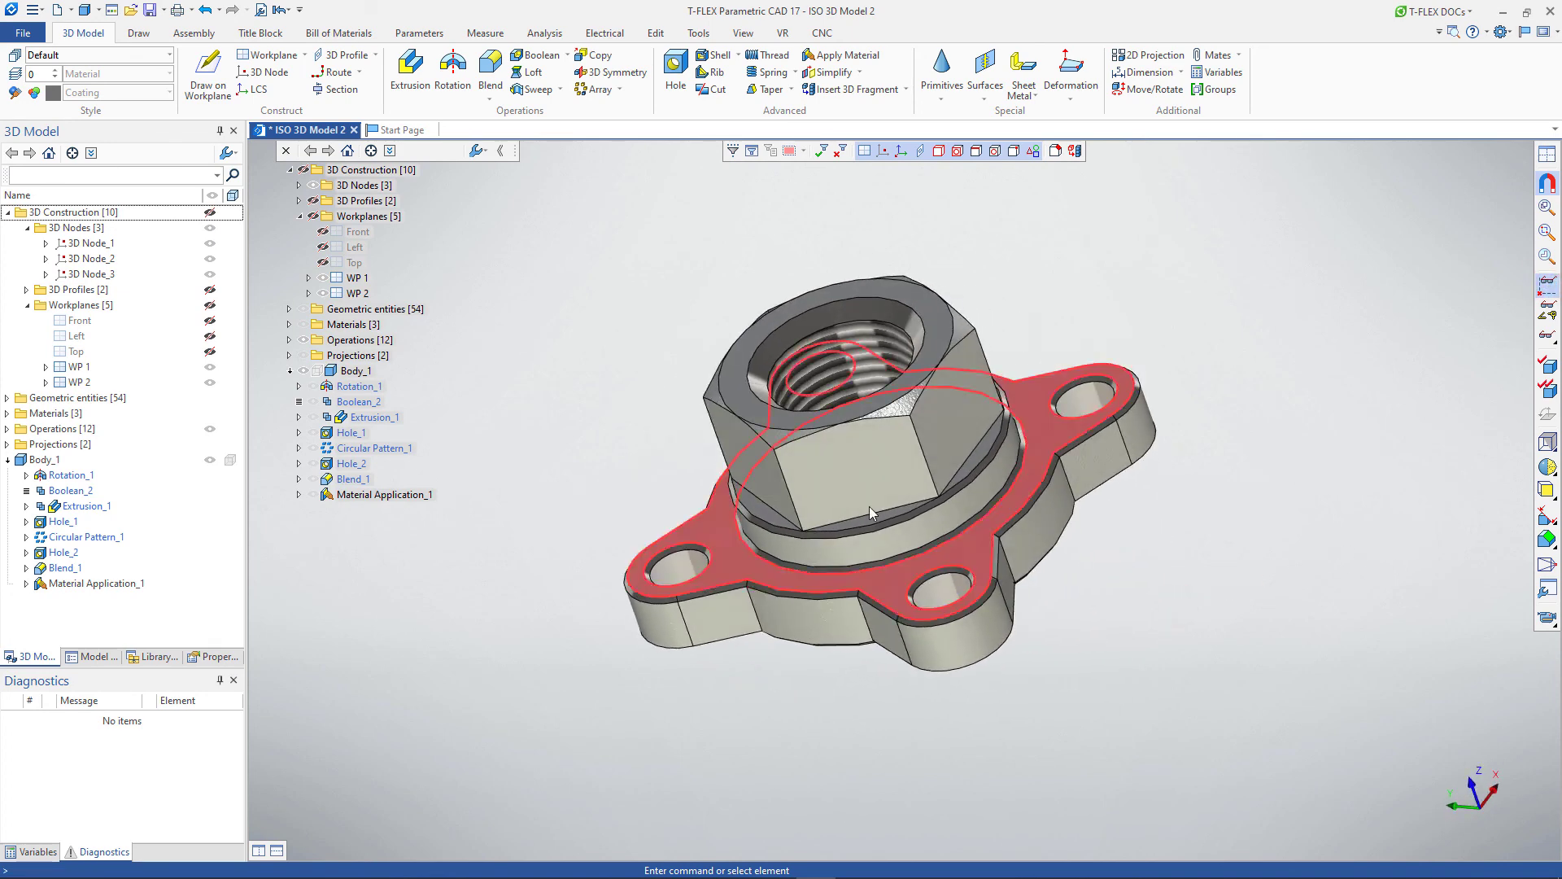
pyautogui.moveTo(928, 323); pyautogui.dragTo(1111, 311, button='right')
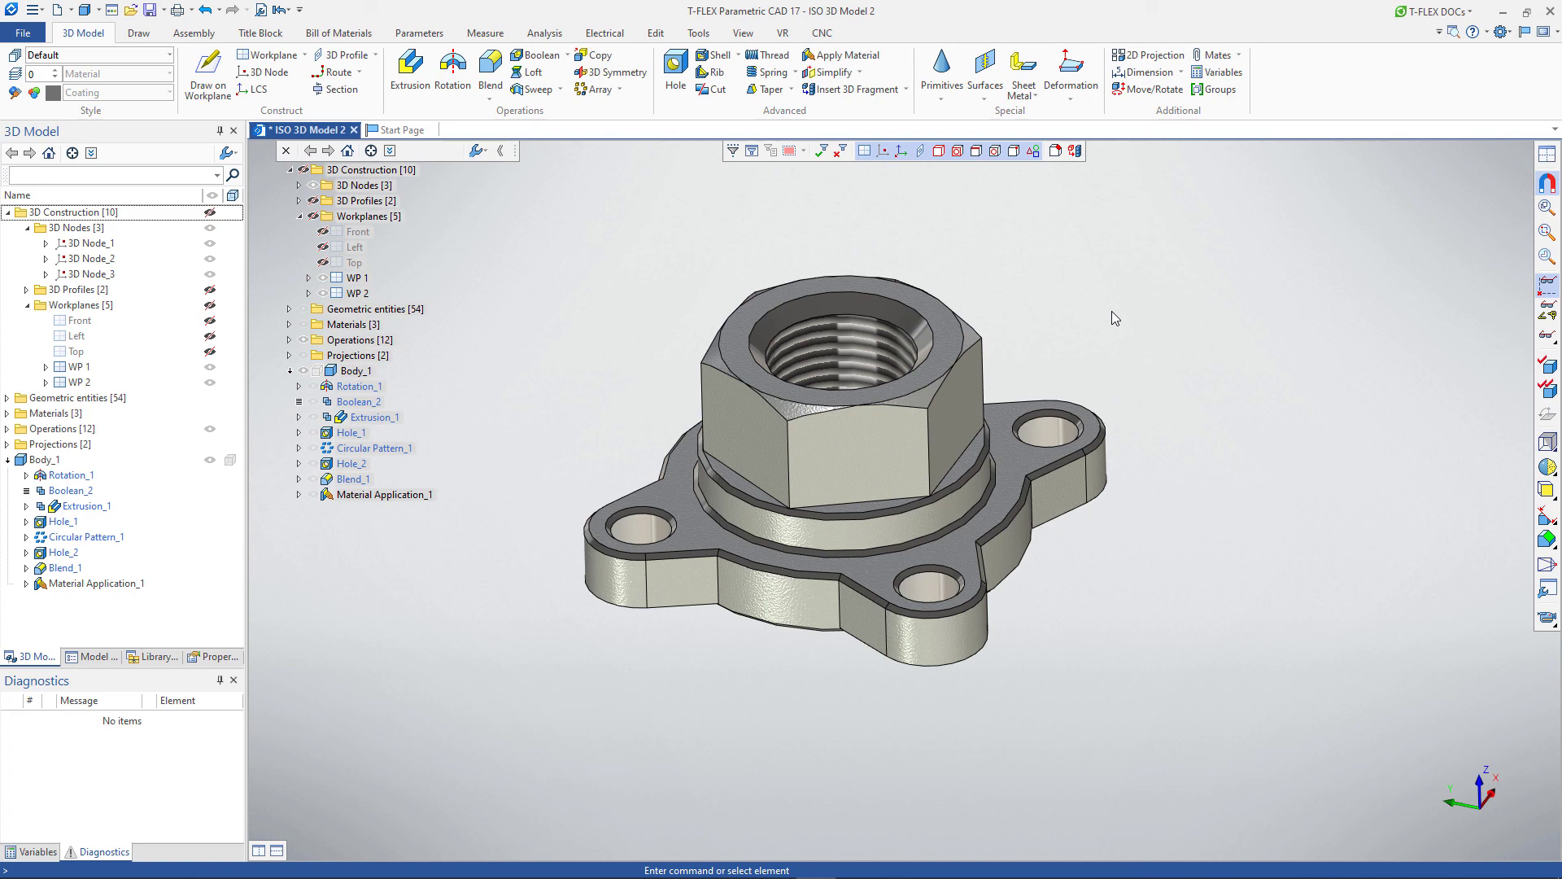
# Set the model's display quality to Ultra Fine
pyautogui.click(1545, 471)
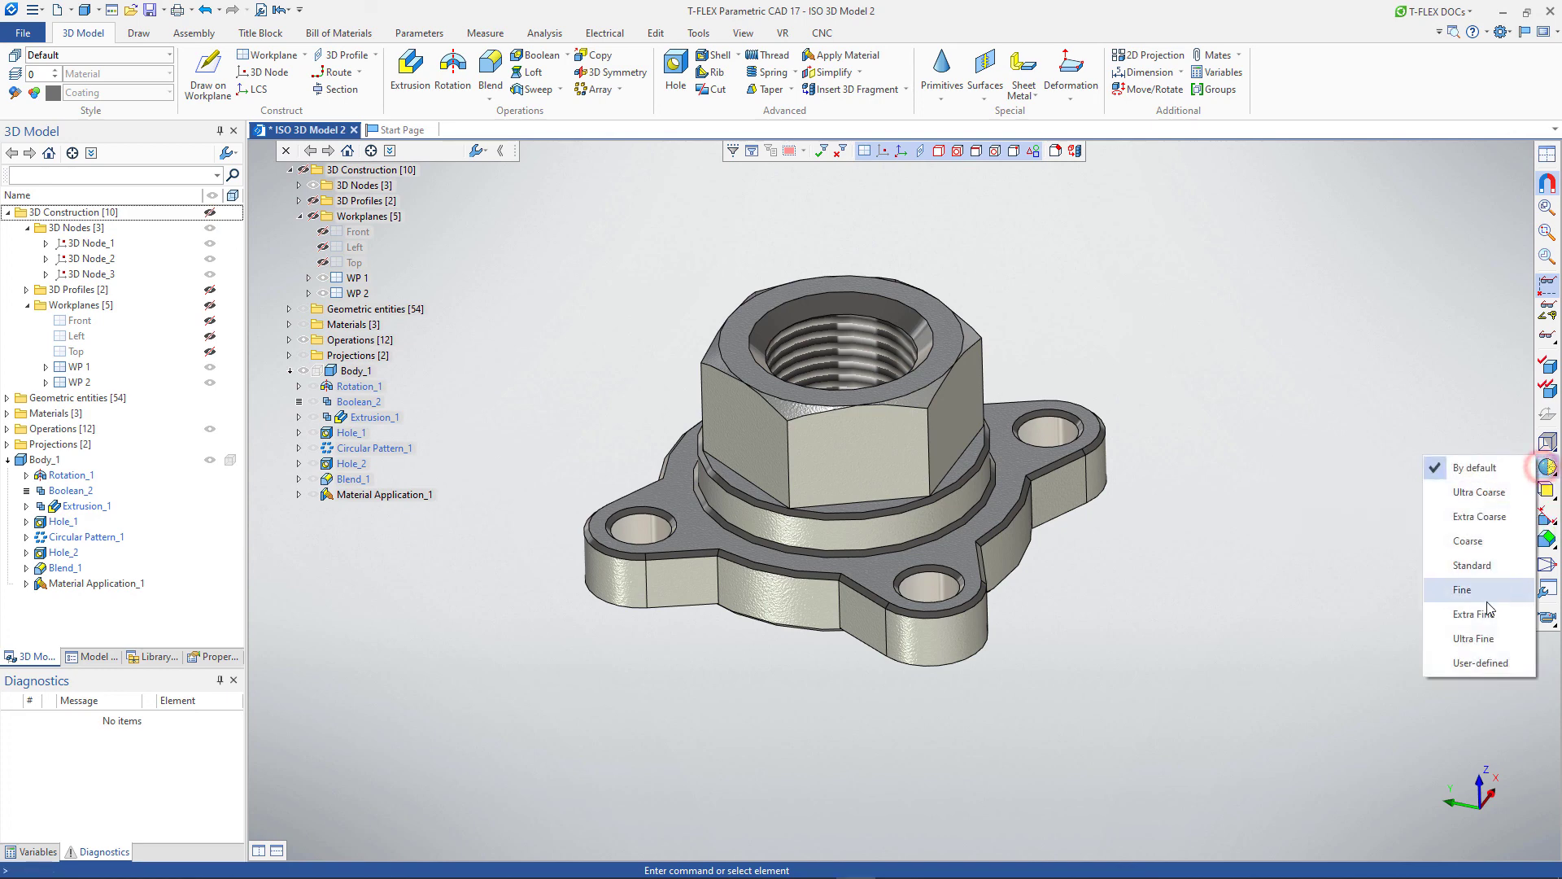
pyautogui.click(1485, 645)
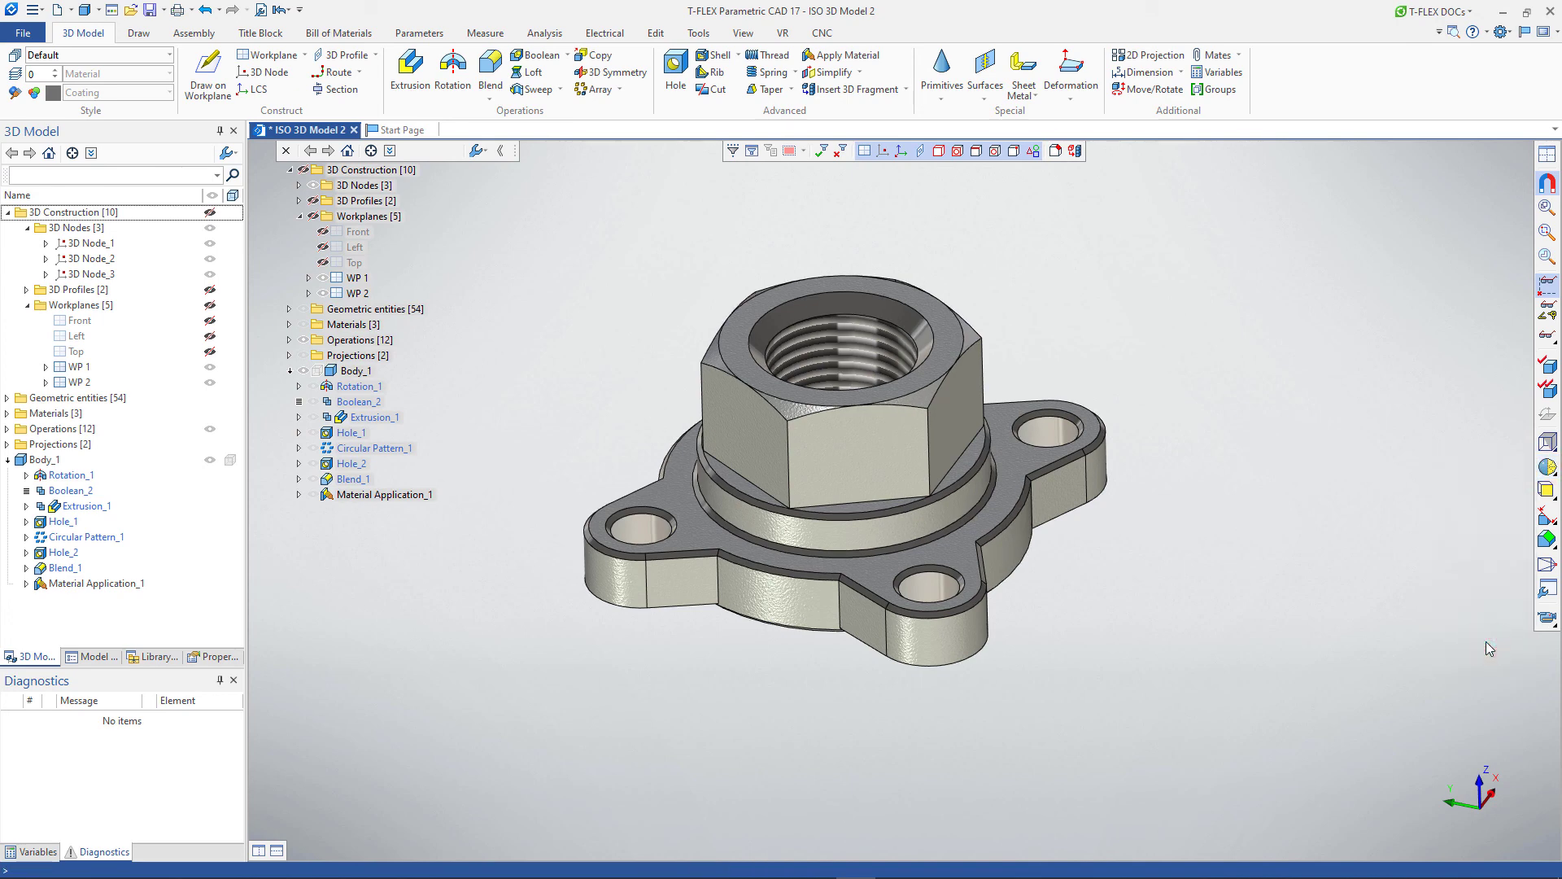